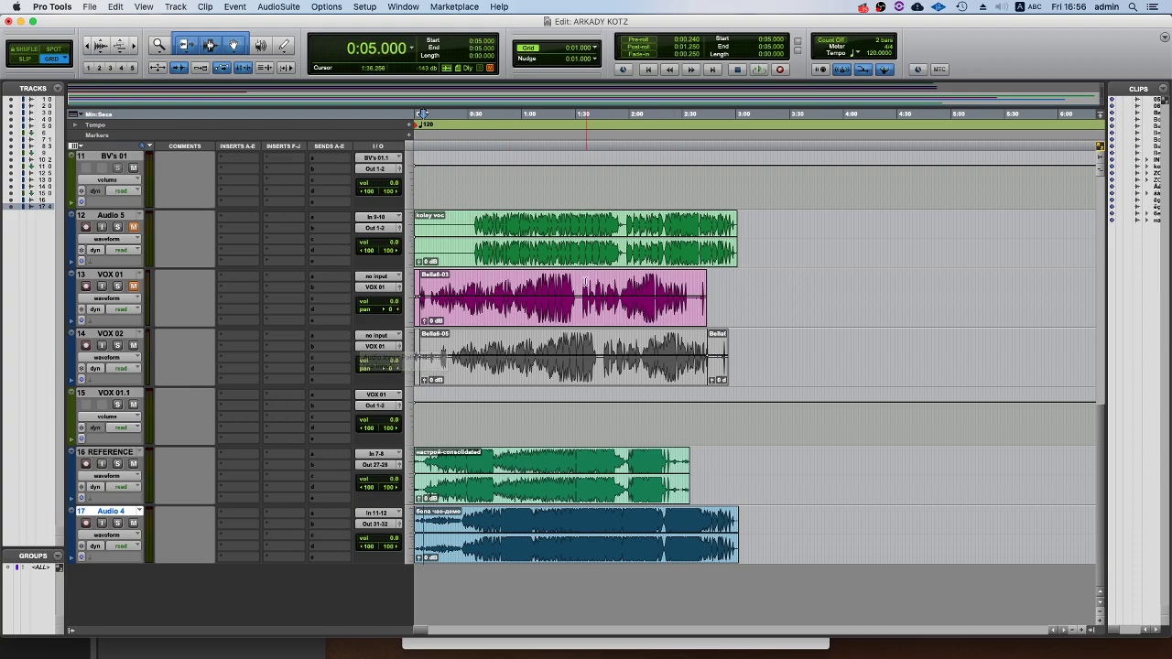
Look over all the session's tracks, from the drums and guitars to the vocals, REFERENCE and Audio 4.
{"action": "scroll", "coordinate": [571, 294], "scroll_direction": "up", "scroll_amount": 9}
{"action": "scroll", "coordinate": [571, 293], "scroll_direction": "down", "scroll_amount": 8}
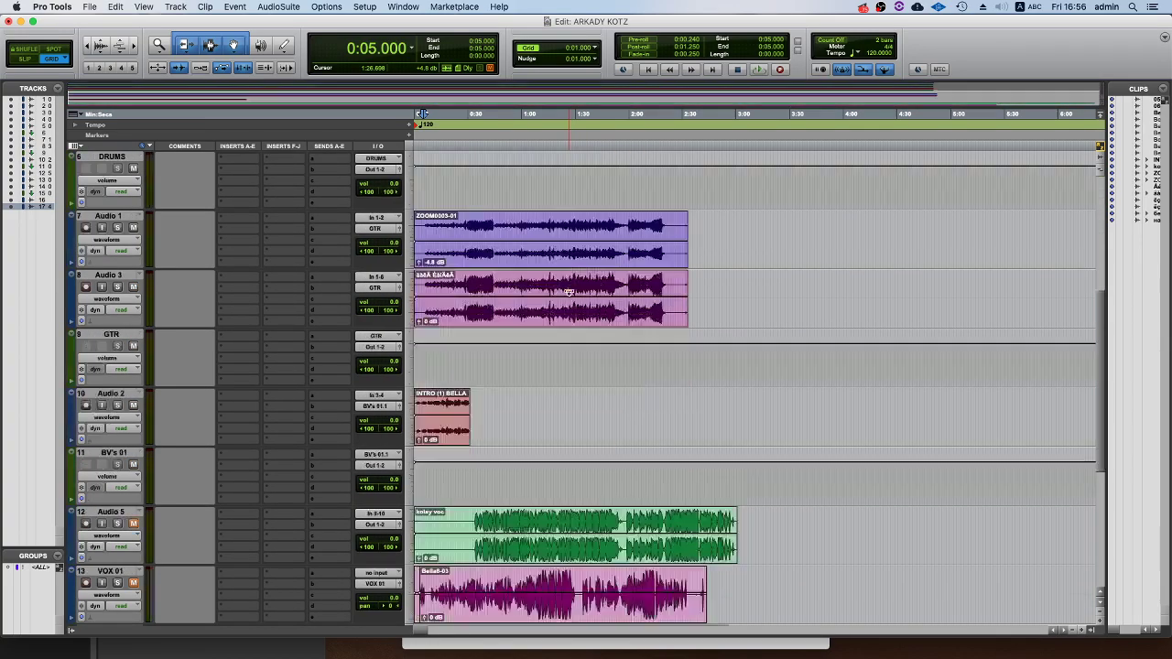
{"action": "scroll", "coordinate": [569, 293], "scroll_direction": "up", "scroll_amount": 8}
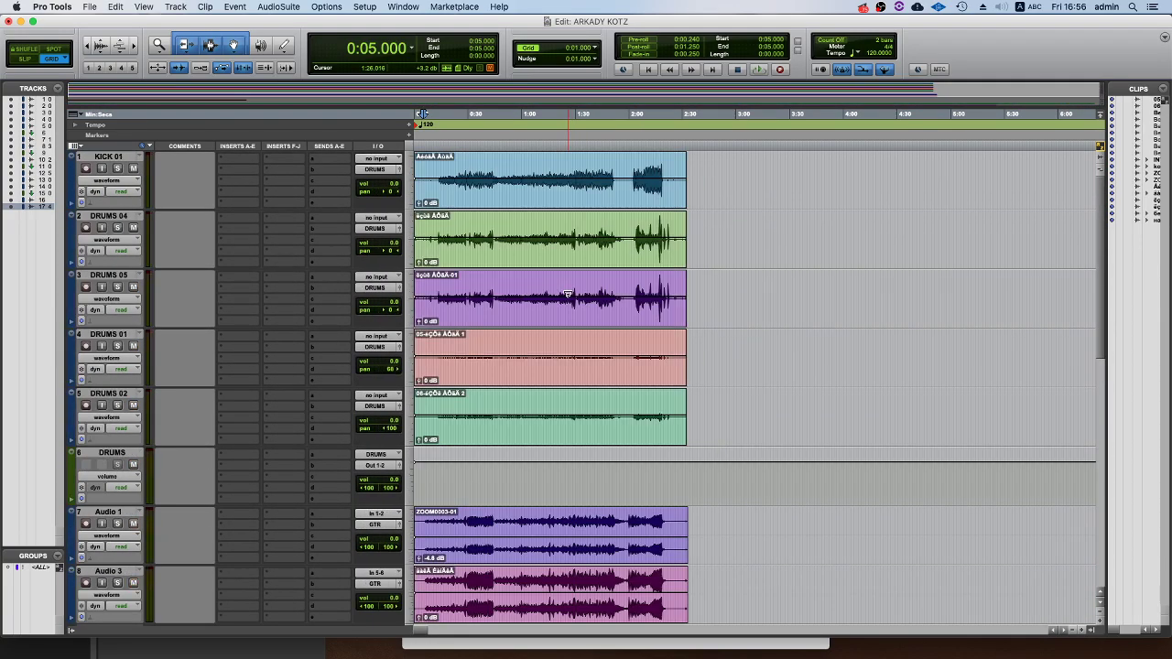
{"action": "scroll", "coordinate": [517, 272], "scroll_direction": "down", "scroll_amount": 10}
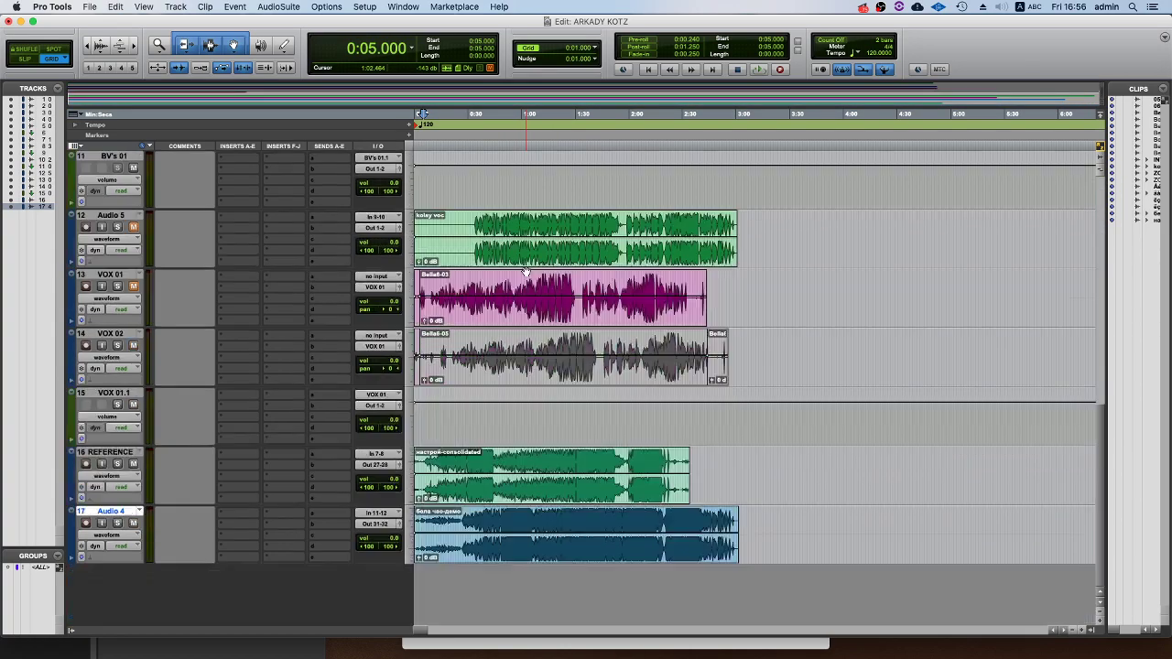
{"action": "left_click", "coordinate": [447, 461]}
{"action": "left_click", "coordinate": [497, 518]}
{"action": "scroll", "coordinate": [500, 515], "scroll_direction": "up", "scroll_amount": 10}
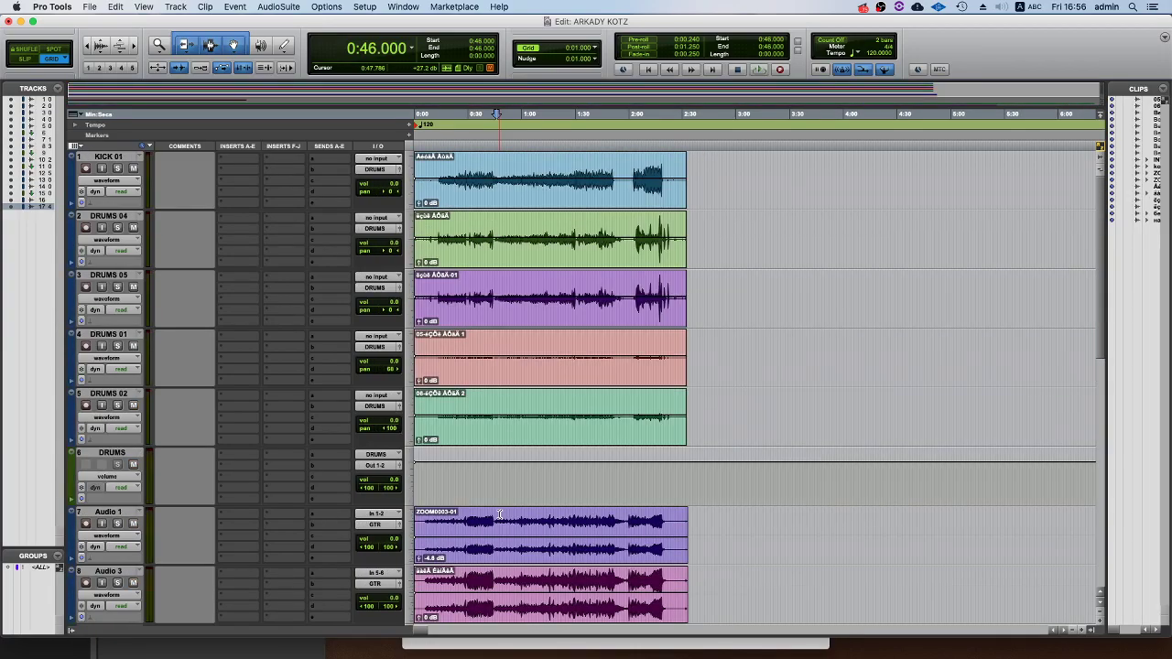
{"action": "scroll", "coordinate": [499, 514], "scroll_direction": "down", "scroll_amount": 10}
Compare the section between 0:22 and 0:33 in Audio 4 and REFERENCE with the vocal, guitar and drum tracks.
{"action": "left_click", "coordinate": [464, 520]}
{"action": "left_click", "coordinate": [473, 520]}
{"action": "left_click", "coordinate": [453, 520]}
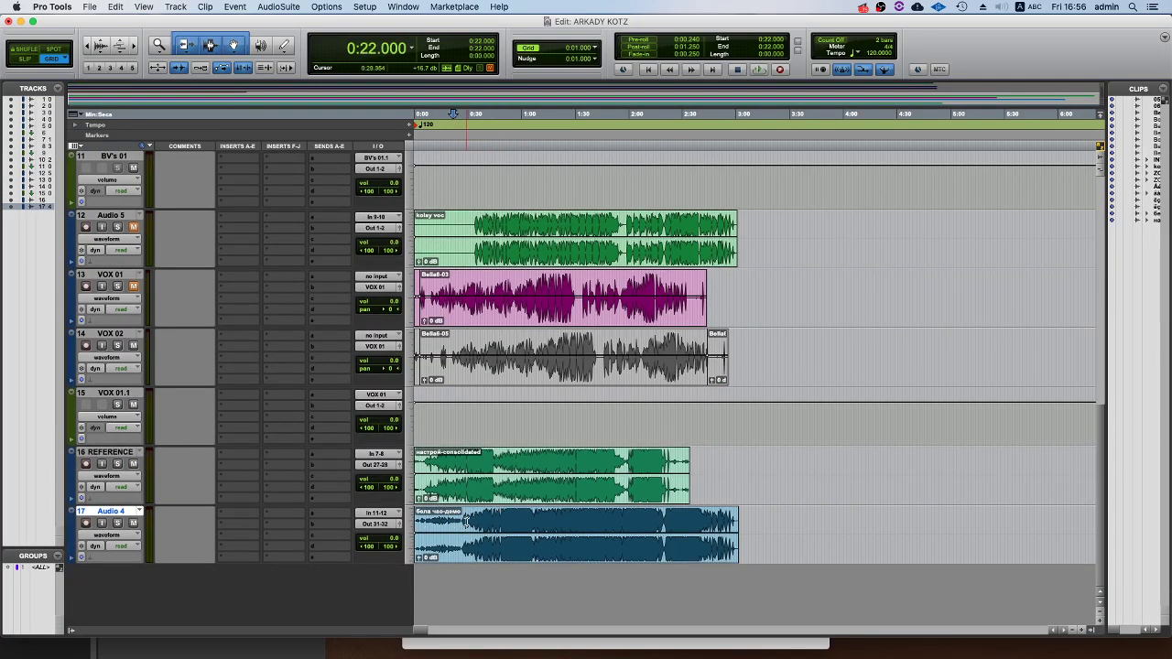
{"action": "left_click", "coordinate": [466, 520]}
{"action": "scroll", "coordinate": [463, 518], "scroll_direction": "up", "scroll_amount": 3}
{"action": "scroll", "coordinate": [464, 519], "scroll_direction": "up", "scroll_amount": 7}
{"action": "left_click", "coordinate": [462, 186]}
{"action": "scroll", "coordinate": [537, 339], "scroll_direction": "down", "scroll_amount": 10}
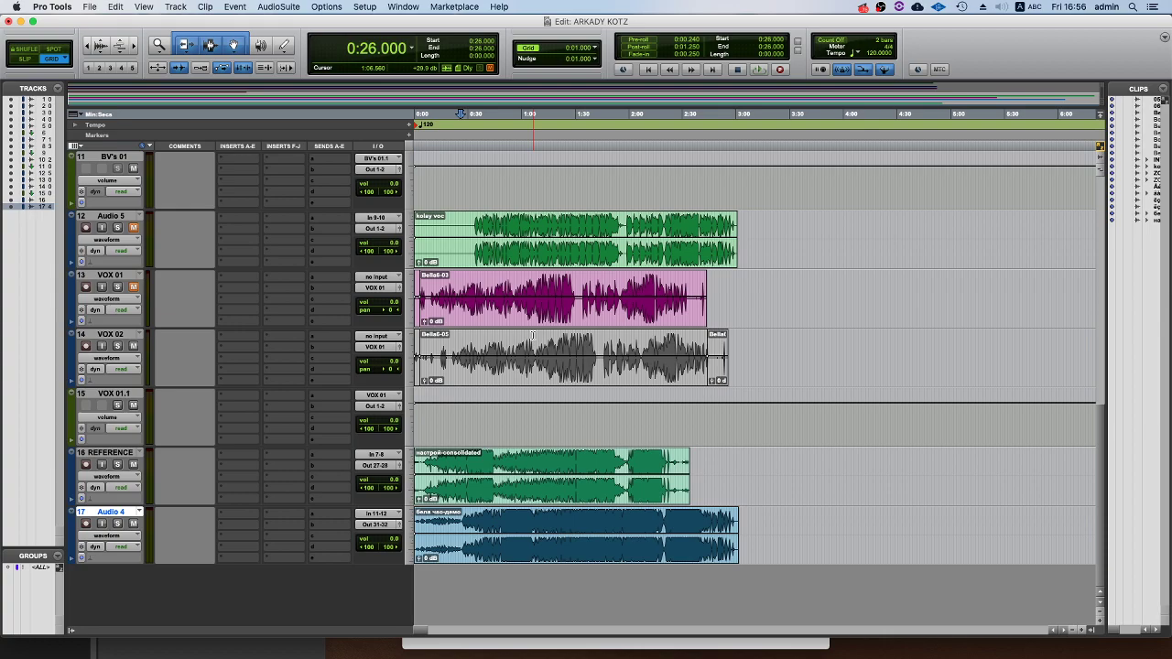
{"action": "left_click", "coordinate": [482, 463]}
{"action": "scroll", "coordinate": [478, 459], "scroll_direction": "up", "scroll_amount": 8}
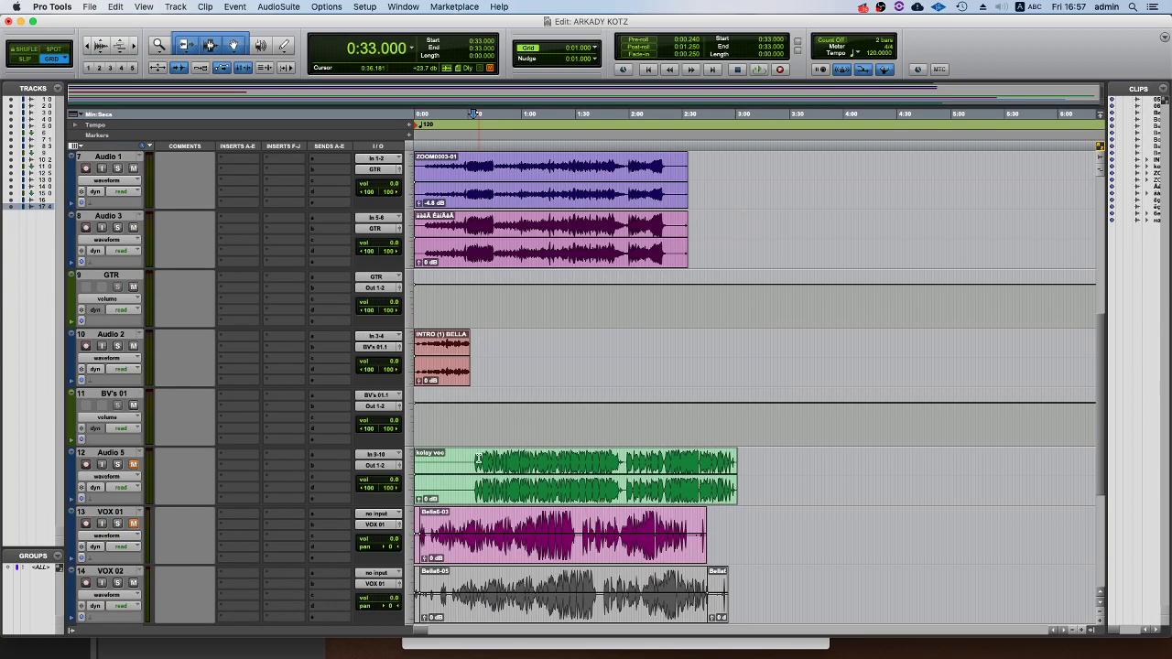
{"action": "scroll", "coordinate": [478, 460], "scroll_direction": "up", "scroll_amount": 2}
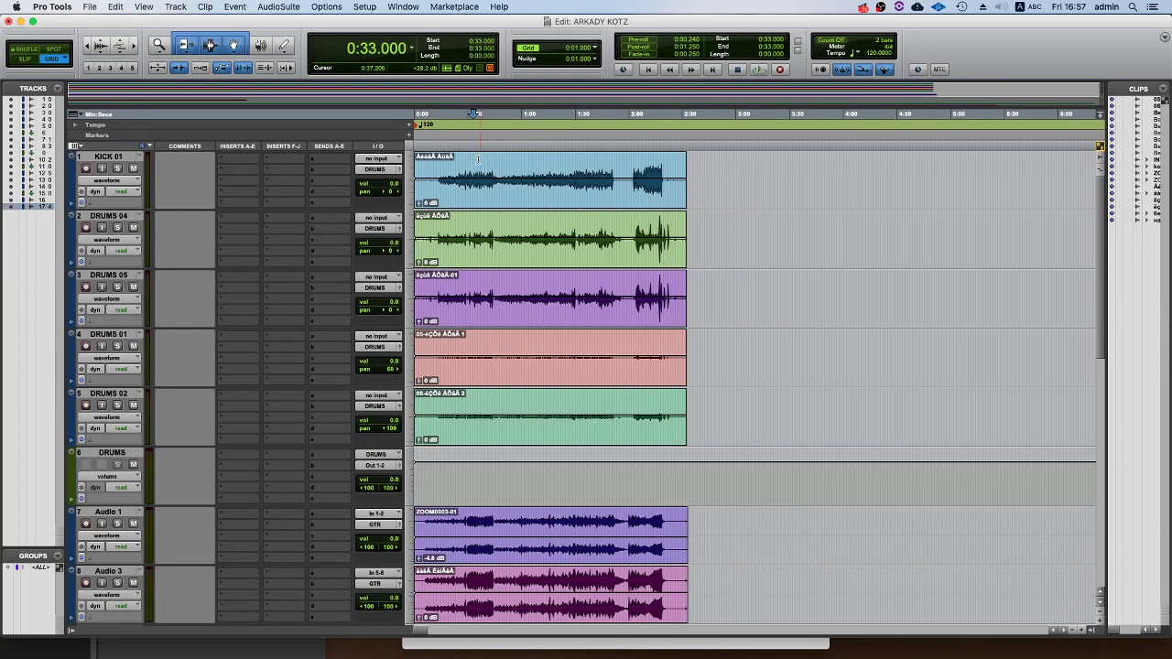
Mark the 0:30 to 0:45 section on KICK 01 and DRUMS 04, then place the edit cursor at 0:30.
{"action": "mouse_move", "coordinate": [468, 168]}
{"action": "left_mouse_down"}
{"action": "mouse_move", "coordinate": [494, 229]}
{"action": "mouse_move", "coordinate": [487, 238]}
{"action": "mouse_move", "coordinate": [469, 169]}
{"action": "mouse_move", "coordinate": [494, 226]}
{"action": "mouse_move", "coordinate": [491, 213]}
{"action": "mouse_move", "coordinate": [467, 172]}
{"action": "left_mouse_up"}
{"action": "left_click", "coordinate": [494, 229]}
{"action": "left_click", "coordinate": [472, 163]}
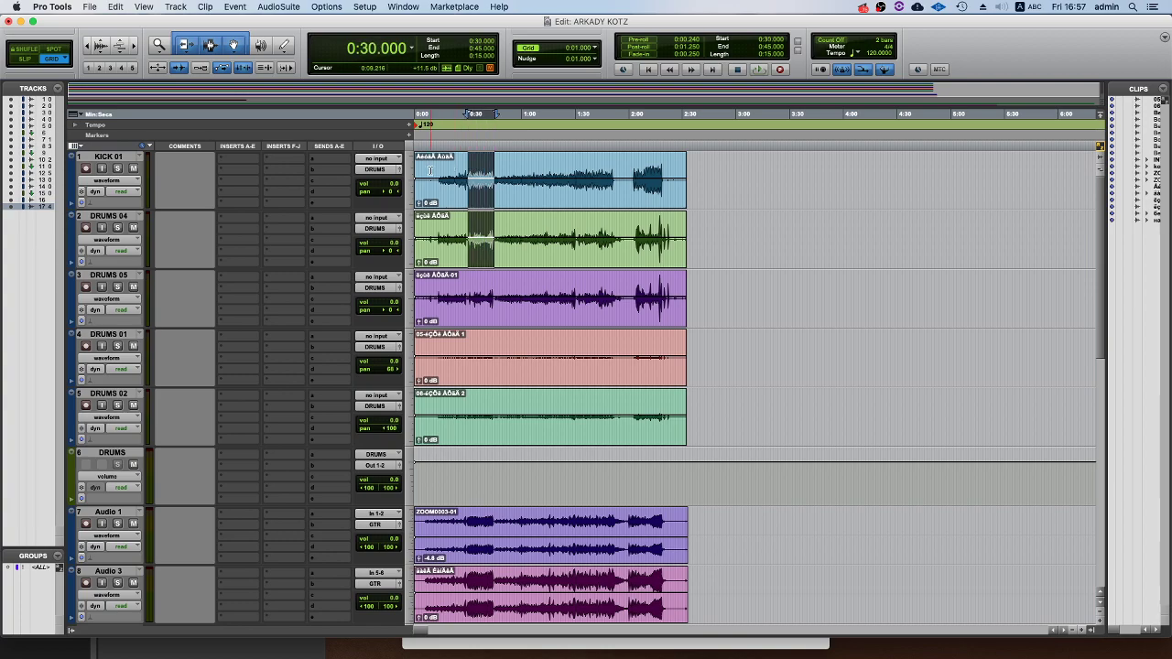
{"action": "left_click", "coordinate": [454, 170]}
{"action": "double_click", "coordinate": [515, 258]}
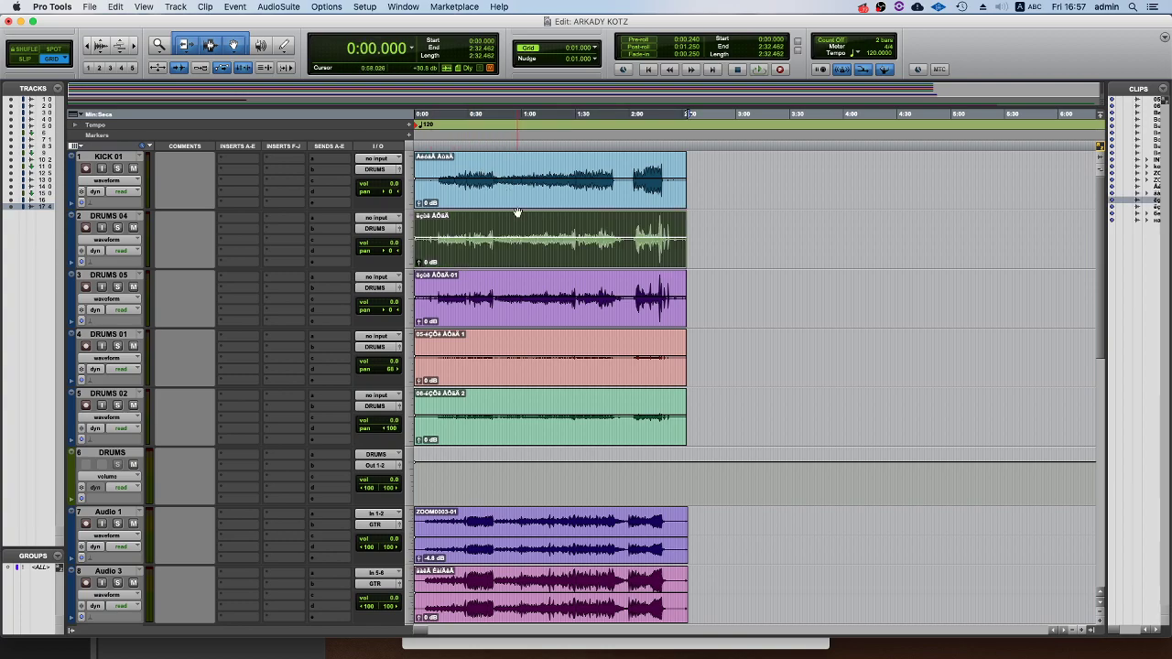
{"action": "left_click", "coordinate": [487, 163]}
{"action": "left_click", "coordinate": [476, 161]}
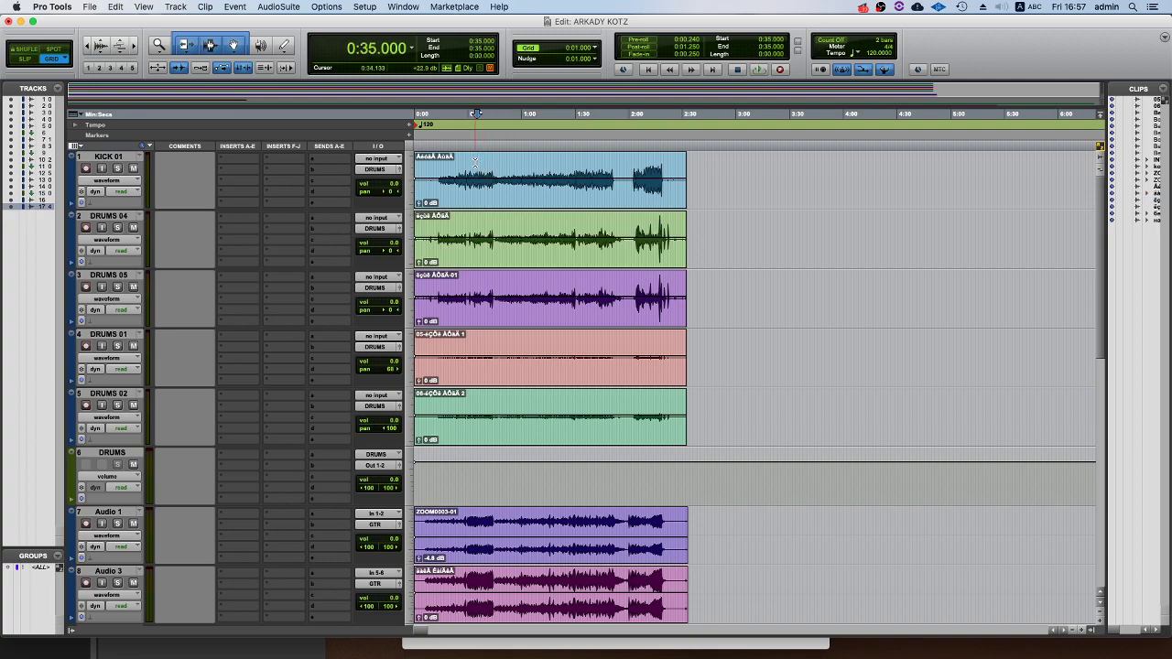
{"action": "left_click", "coordinate": [469, 165]}
Switch to OBS to check the audio mixer levels, then return to the Pro Tools session.
{"action": "mouse_move", "coordinate": [166, 657]}
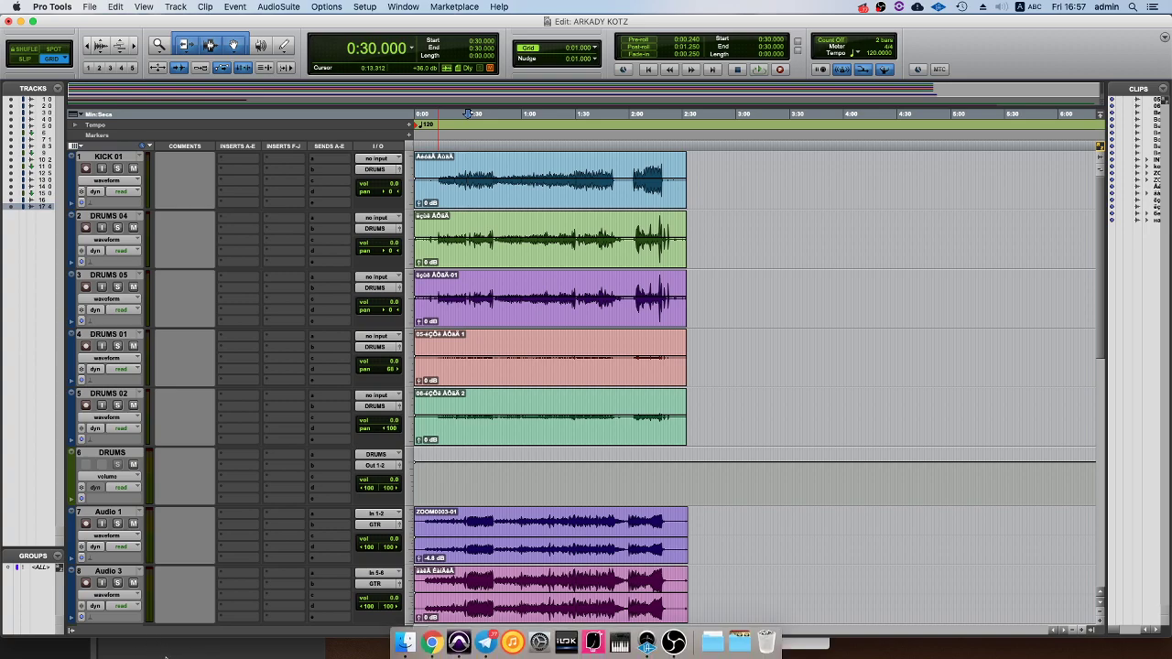
{"action": "scroll", "coordinate": [488, 483], "scroll_direction": "down", "scroll_amount": 10}
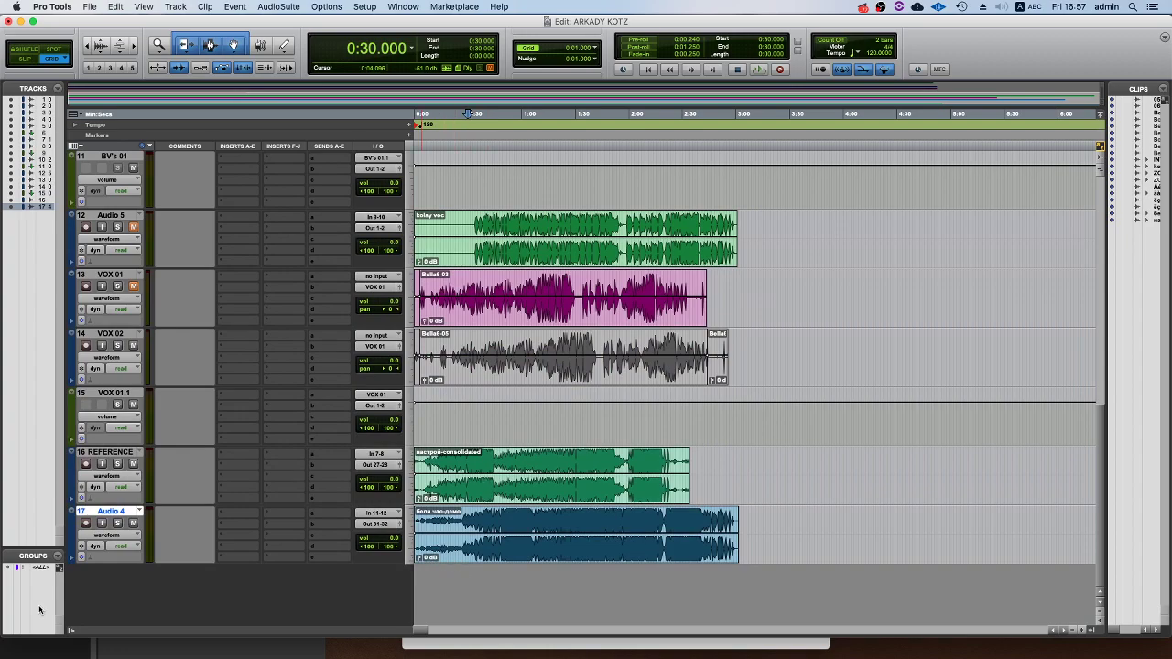
{"action": "left_click", "coordinate": [147, 644]}
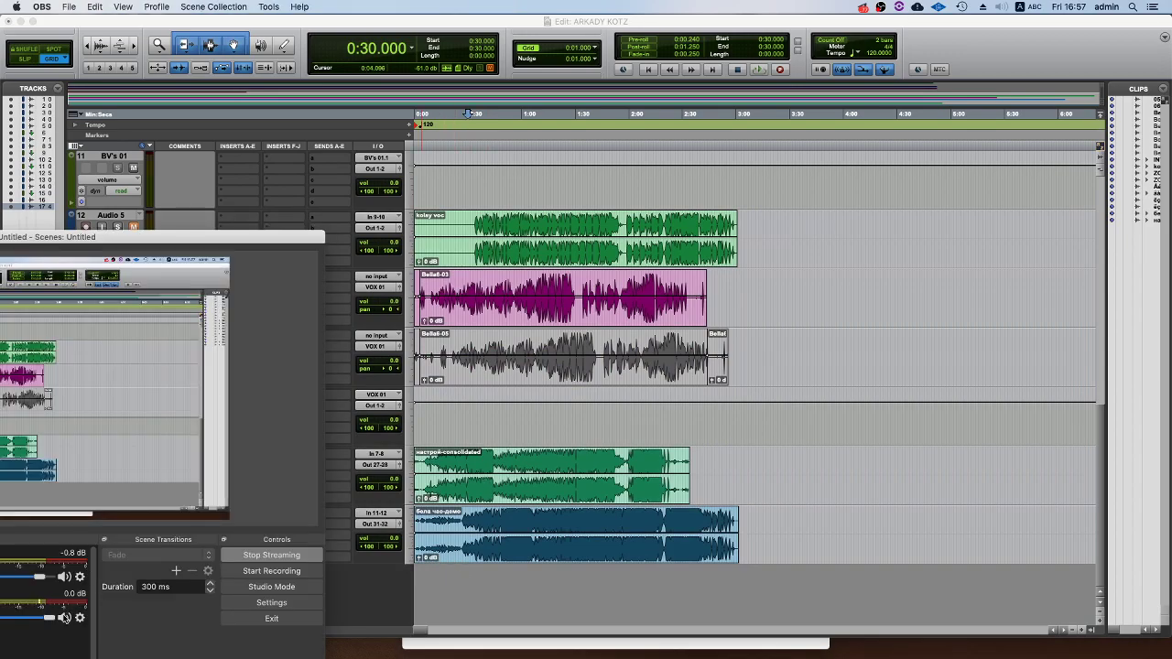
{"action": "left_click", "coordinate": [481, 205]}
Solo the Audio 4 track and briefly play the session.
{"action": "key", "text": "space"}
{"action": "scroll", "coordinate": [490, 246], "scroll_direction": "up", "scroll_amount": 3}
{"action": "scroll", "coordinate": [490, 247], "scroll_direction": "down", "scroll_amount": 3}
{"action": "key", "text": "space"}
{"action": "left_click", "coordinate": [44, 653]}
Audition the soloed Audio 4 demo from 0:29 and from 0:15, then stop playback.
{"action": "left_click", "coordinate": [473, 507]}
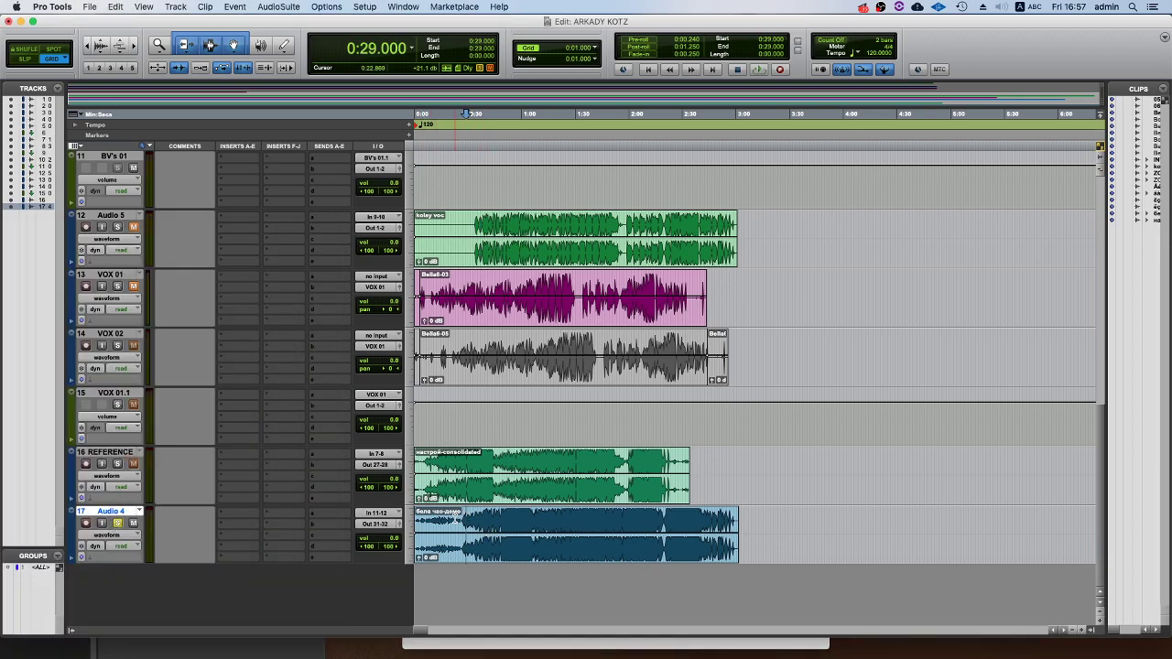
{"action": "key", "text": "space"}
{"action": "key", "text": "t"}
{"action": "left_click", "coordinate": [467, 515]}
{"action": "key", "text": "space"}
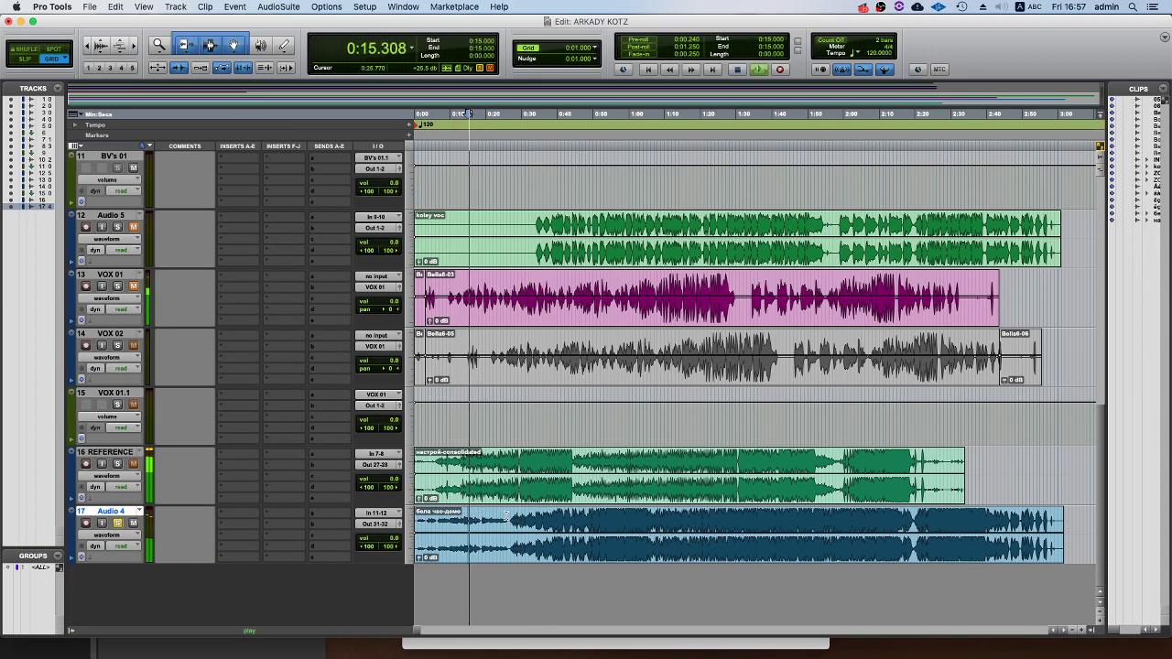
{"action": "key", "text": "r"}
{"action": "key", "text": "space"}
Set the first audio source's level to -0.6 dB in OBS and place the Pro Tools cursor at 0:27 on Audio 4.
{"action": "key", "text": "super+Tab"}
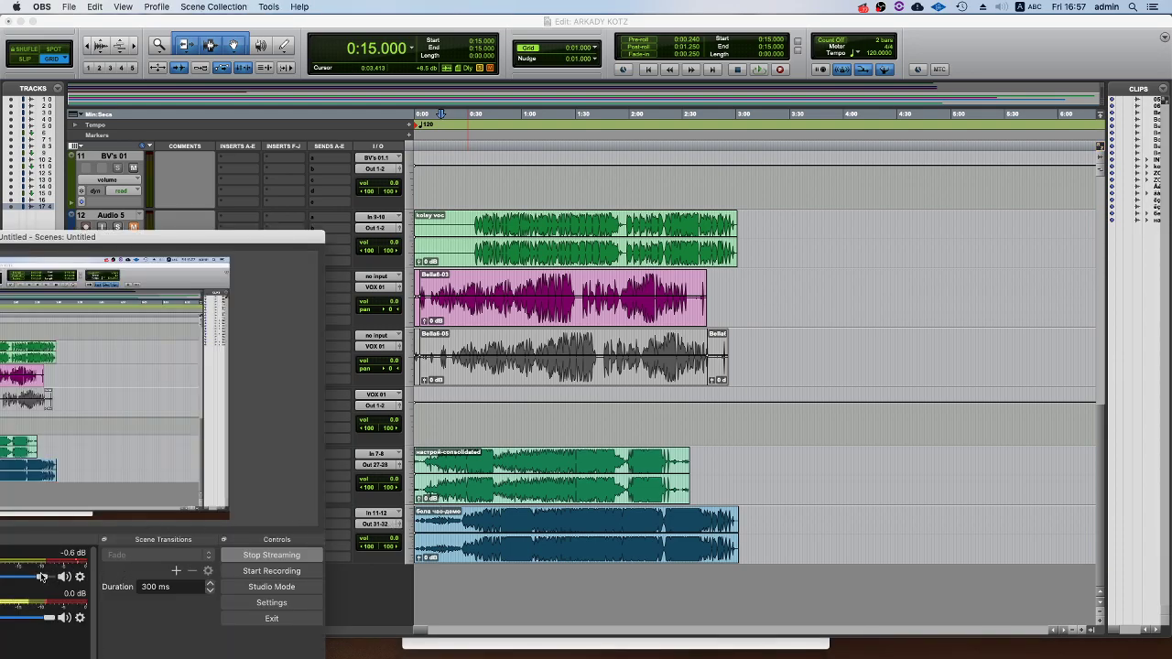
{"action": "left_click", "coordinate": [419, 31]}
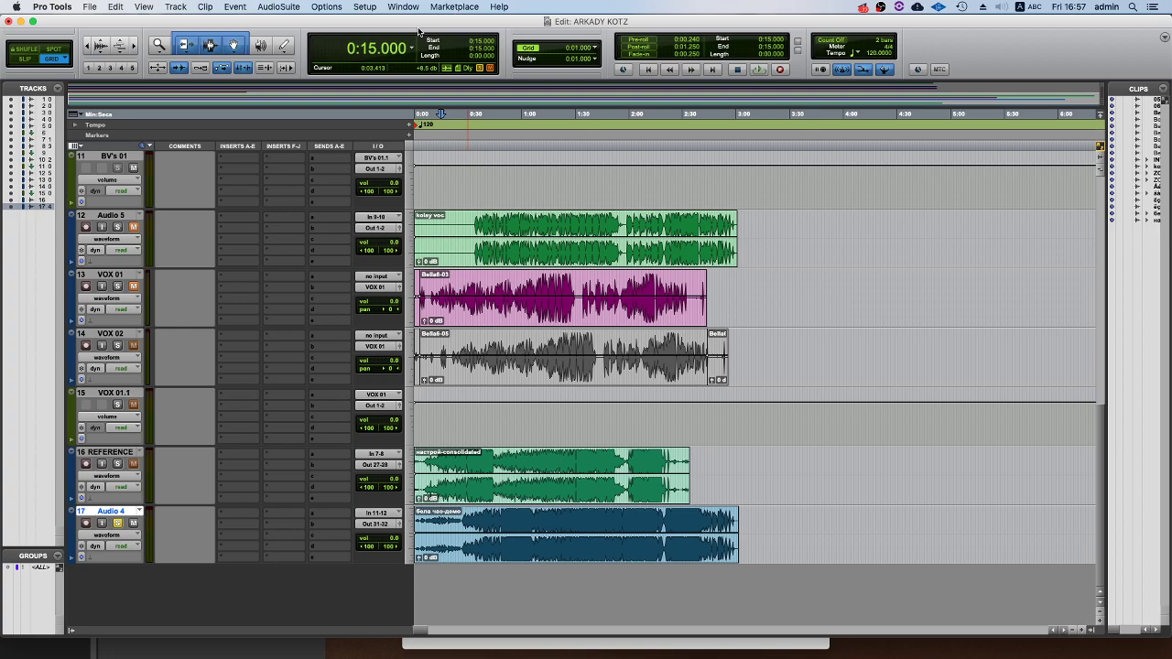
{"action": "left_click", "coordinate": [486, 520]}
{"action": "left_click", "coordinate": [464, 521]}
{"action": "left_click", "coordinate": [66, 646]}
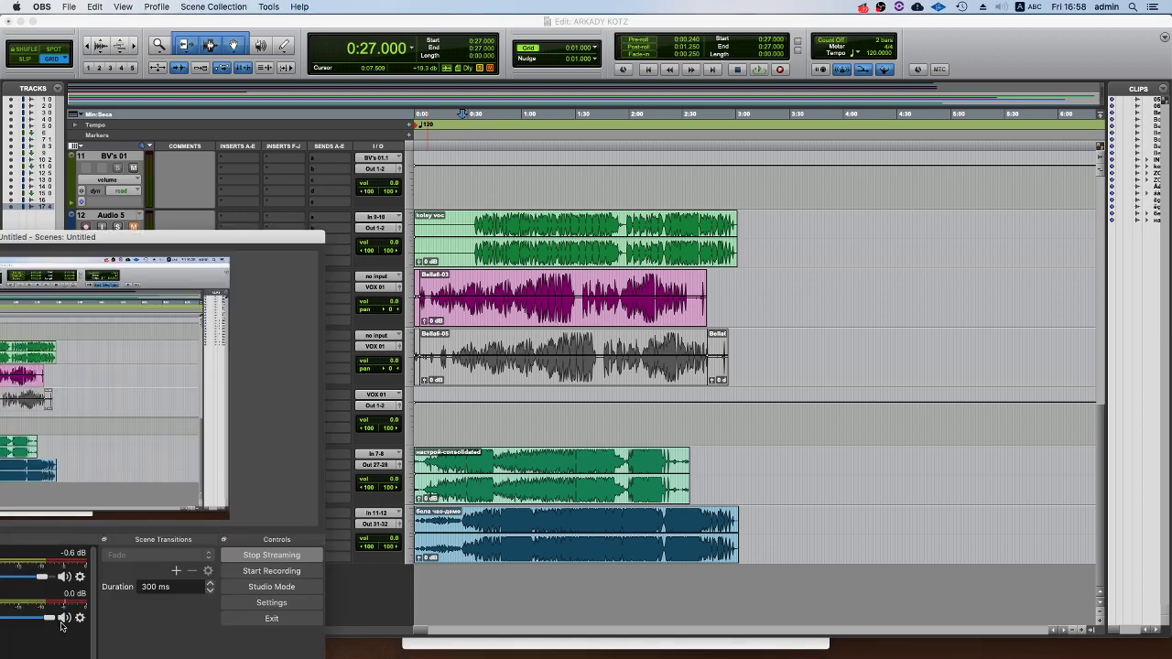
Audition the Audio 4 demo from about 0:25, 0:51 and 0:28.
{"action": "left_click", "coordinate": [459, 520]}
{"action": "left_click", "coordinate": [459, 519]}
{"action": "key", "text": "space"}
{"action": "key", "text": "t"}
{"action": "key", "text": "t"}
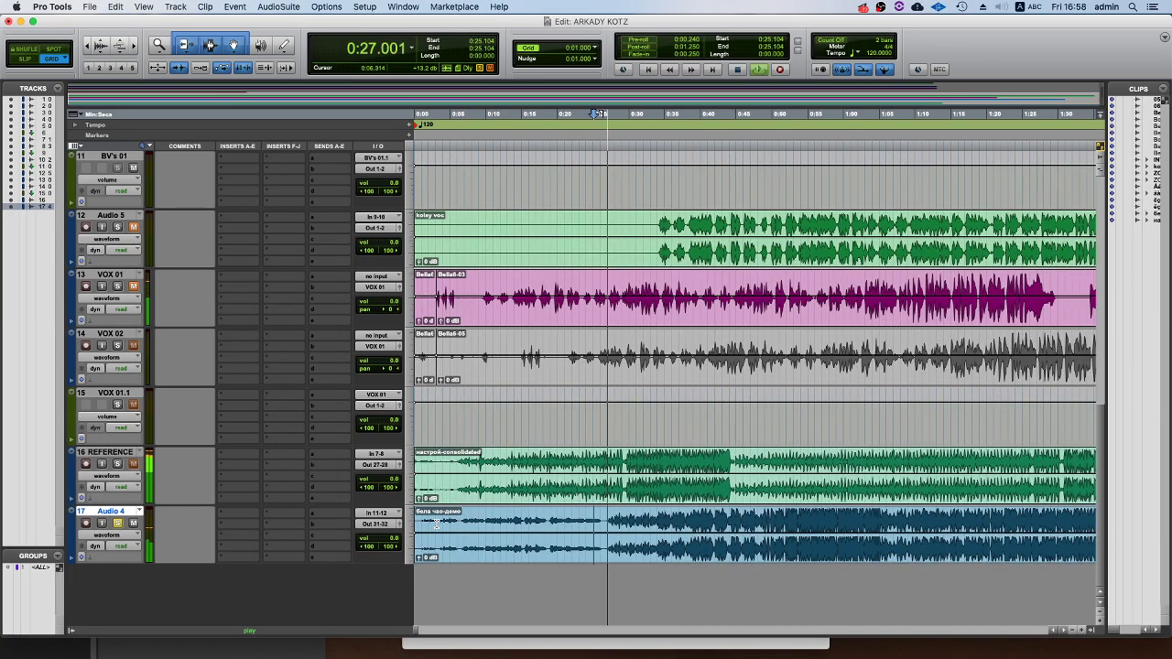
{"action": "key", "text": "super+["}
{"action": "left_click", "coordinate": [597, 516]}
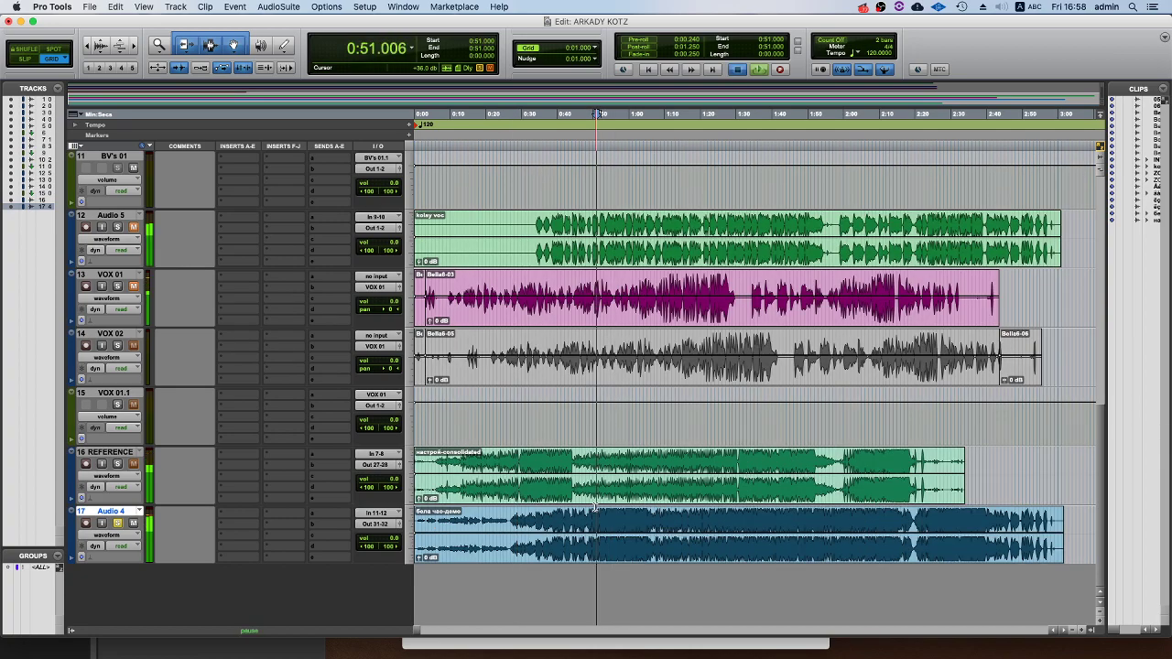
{"action": "key", "text": "super+["}
{"action": "left_click", "coordinate": [467, 515]}
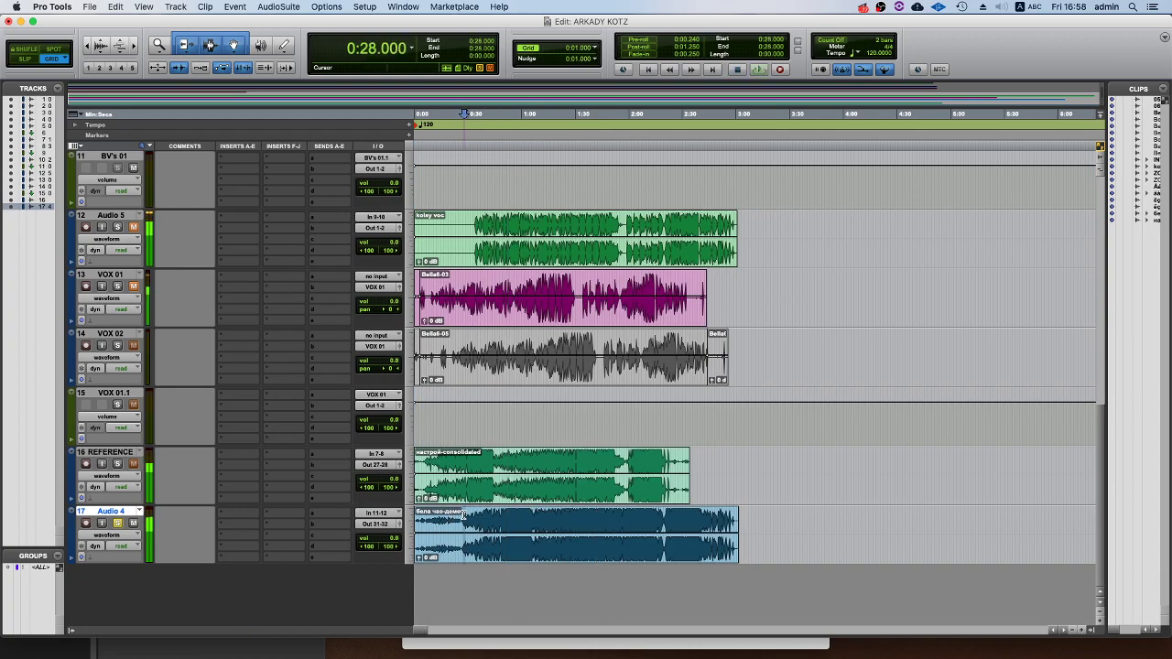
{"action": "key", "text": "super+]"}
{"action": "key", "text": "super+]"}
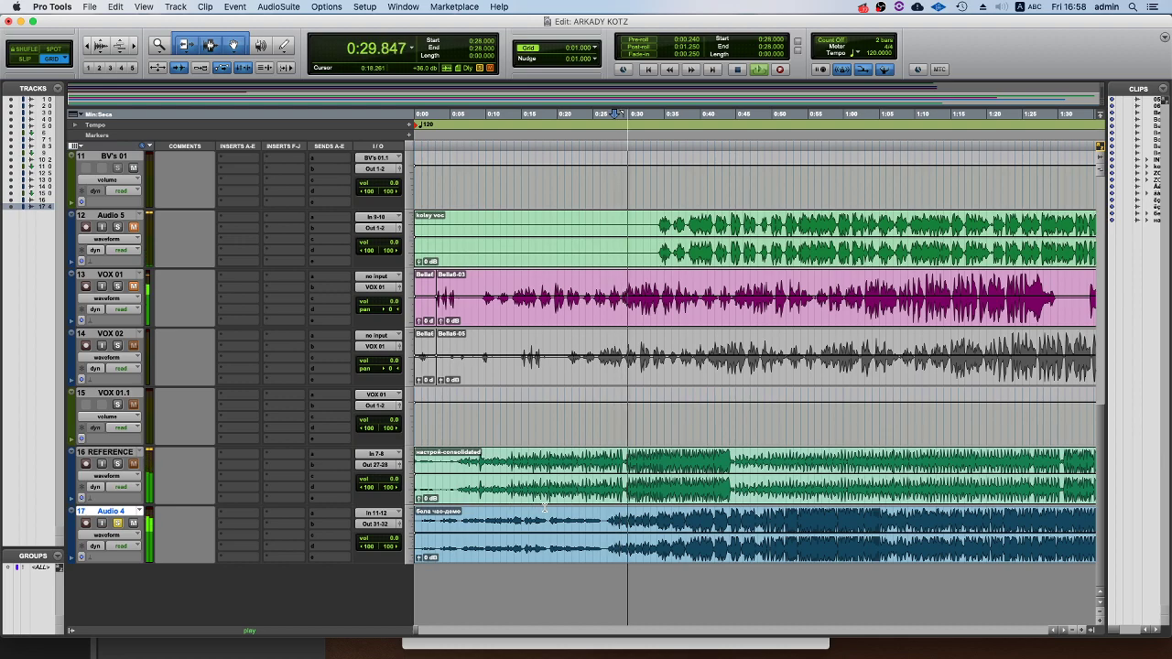
Play Audio 4 from about 0:27, where the louder part begins, then stop playback.
{"action": "key", "text": "space"}
{"action": "left_click", "coordinate": [606, 515]}
{"action": "key", "text": "space"}
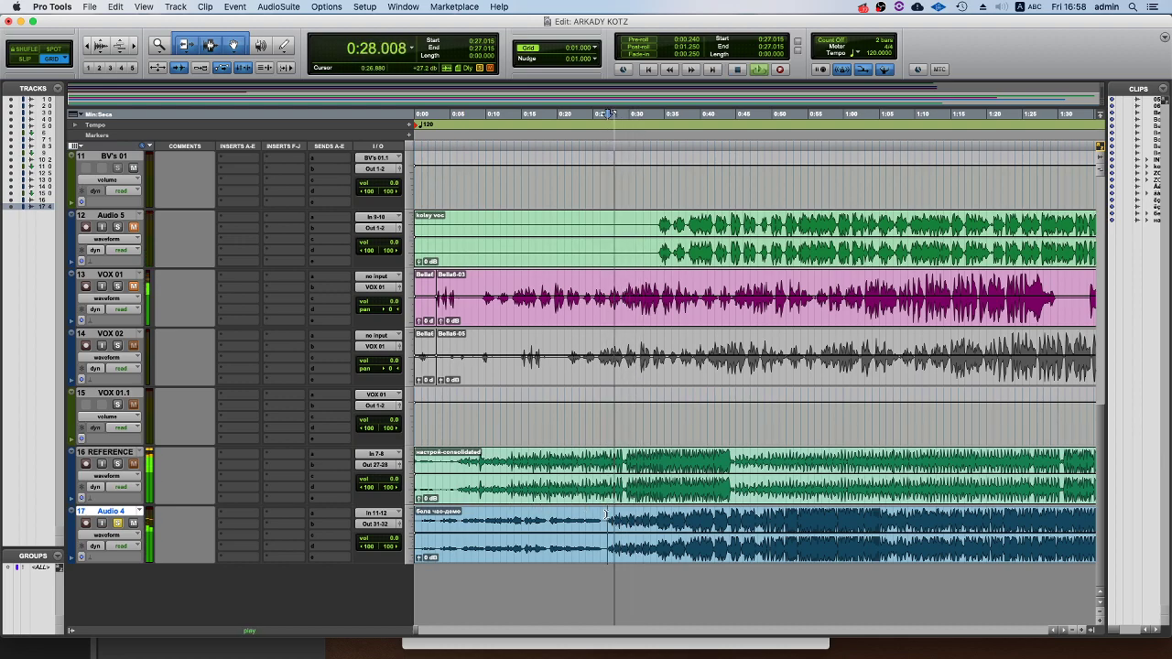
{"action": "key", "text": "super+["}
{"action": "key", "text": "super+["}
{"action": "key", "text": "space"}
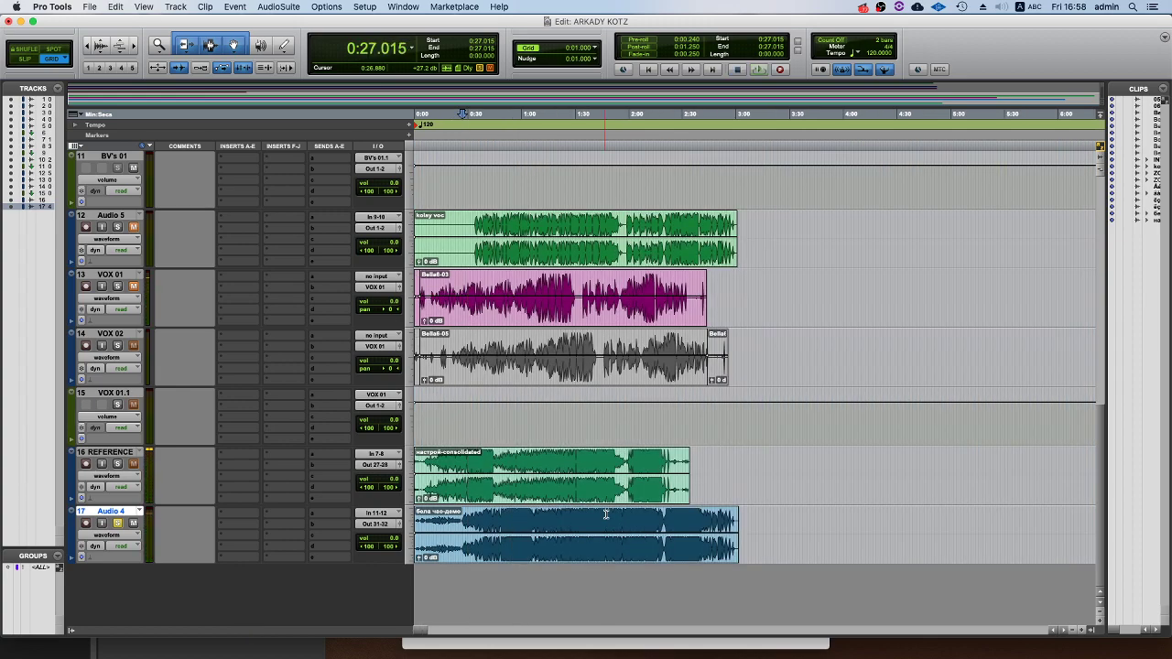
Search for "bpm finder" in Chrome, open the all8.com Tap for BPM tool and move its window lower on the screen.
{"action": "left_click", "coordinate": [44, 652]}
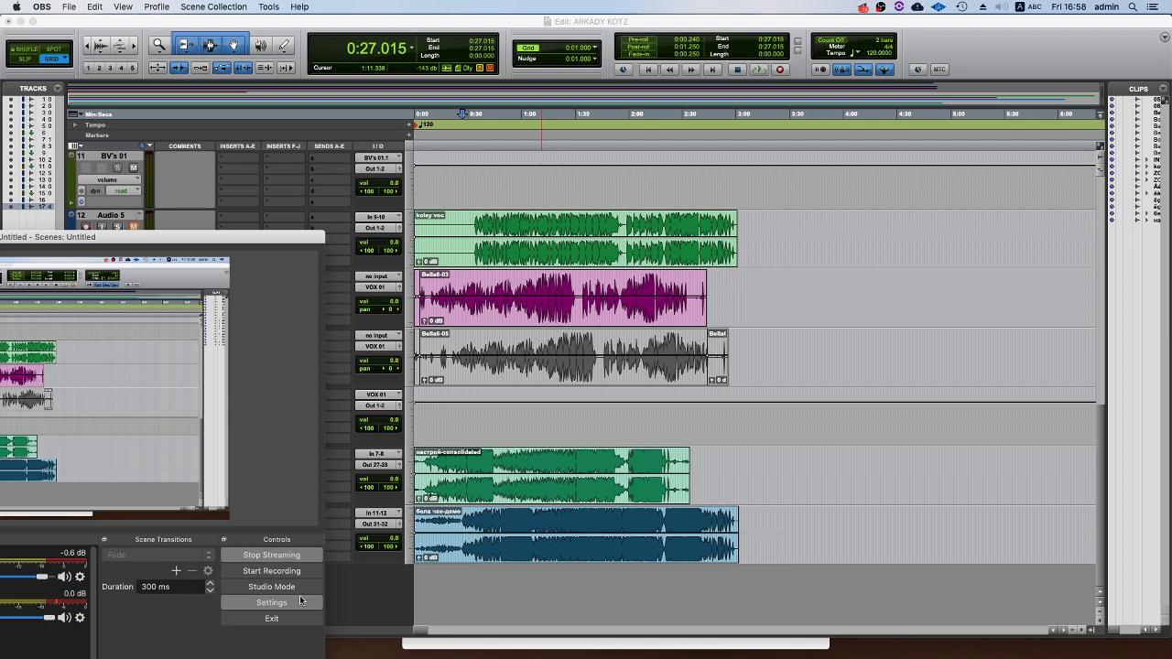
{"action": "left_click", "coordinate": [418, 623]}
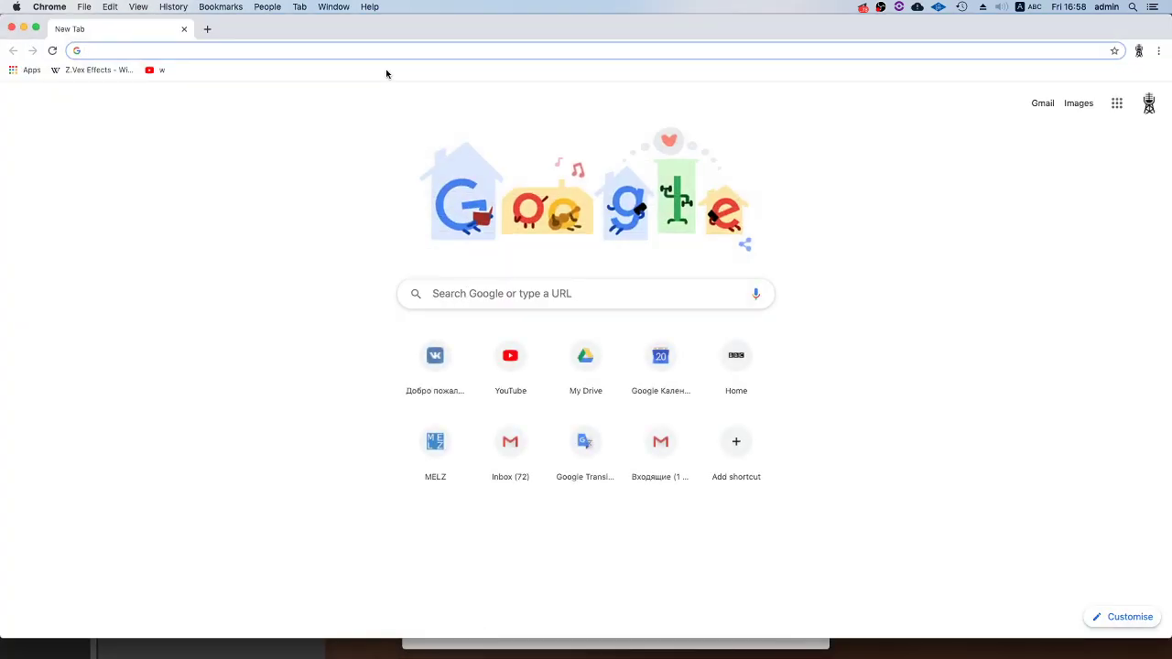
{"action": "type", "text": "bpm finder"}
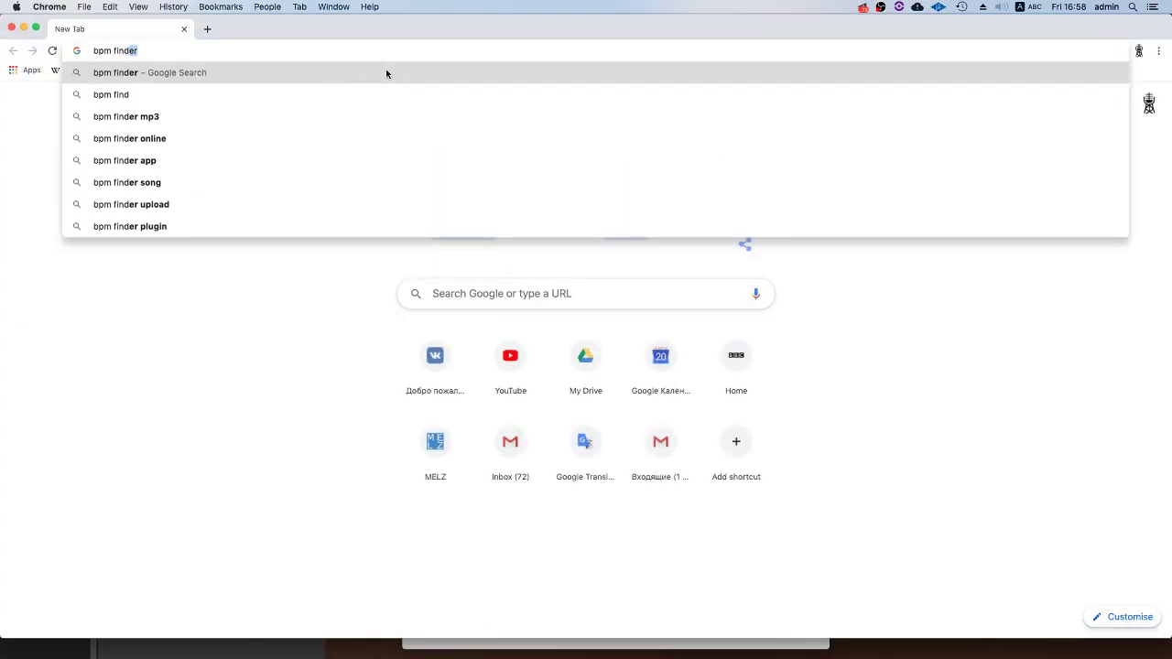
{"action": "key", "text": "Return"}
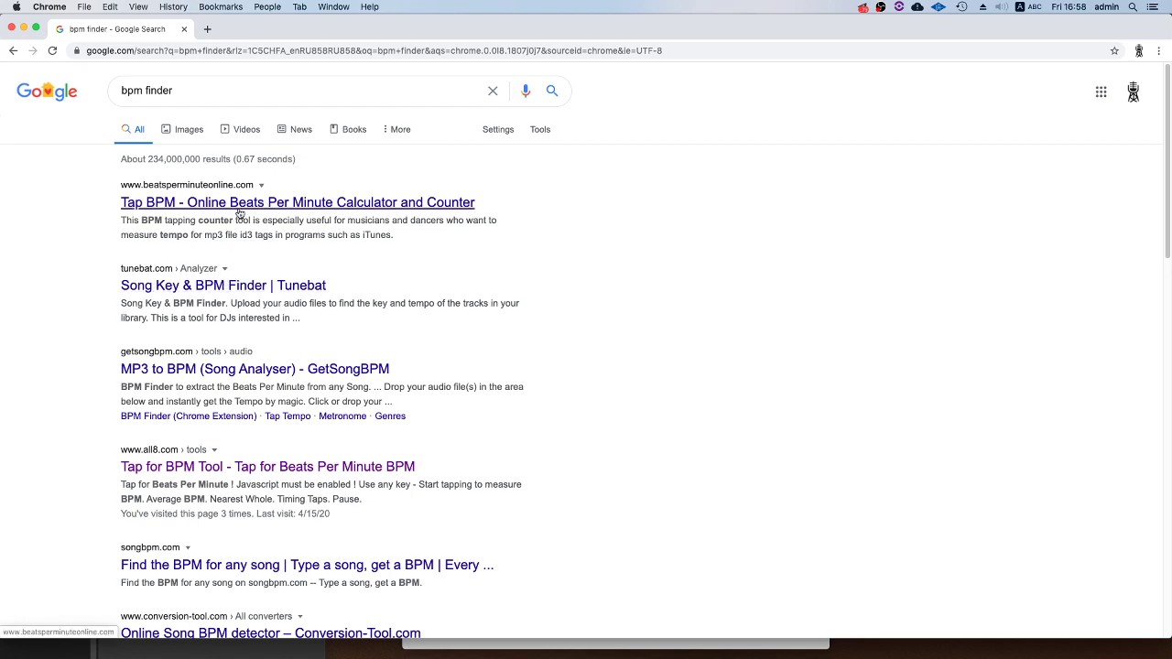
{"action": "left_click", "coordinate": [194, 469]}
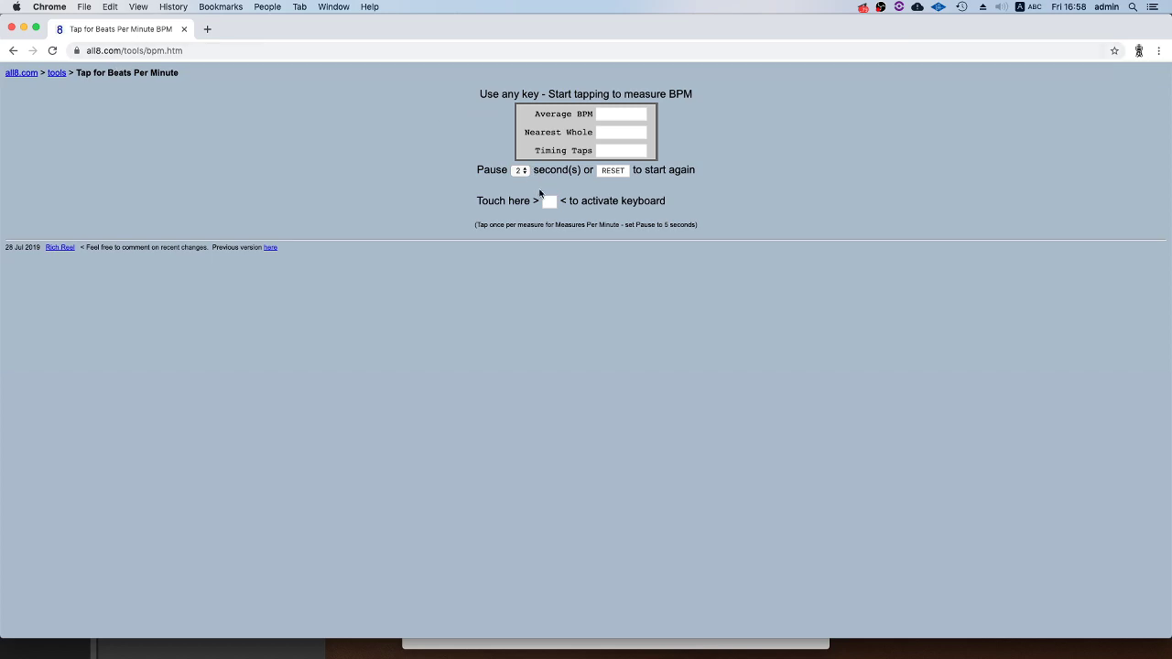
{"action": "left_click_drag", "start_coordinate": [450, 29], "coordinate": [468, 470]}
Return to Pro Tools and audition the Audio 4 demo from 0:28 and from 0:53 to find a clear beat.
{"action": "left_click", "coordinate": [485, 442]}
{"action": "left_click", "coordinate": [466, 471]}
{"action": "key", "text": "t"}
{"action": "key", "text": "t"}
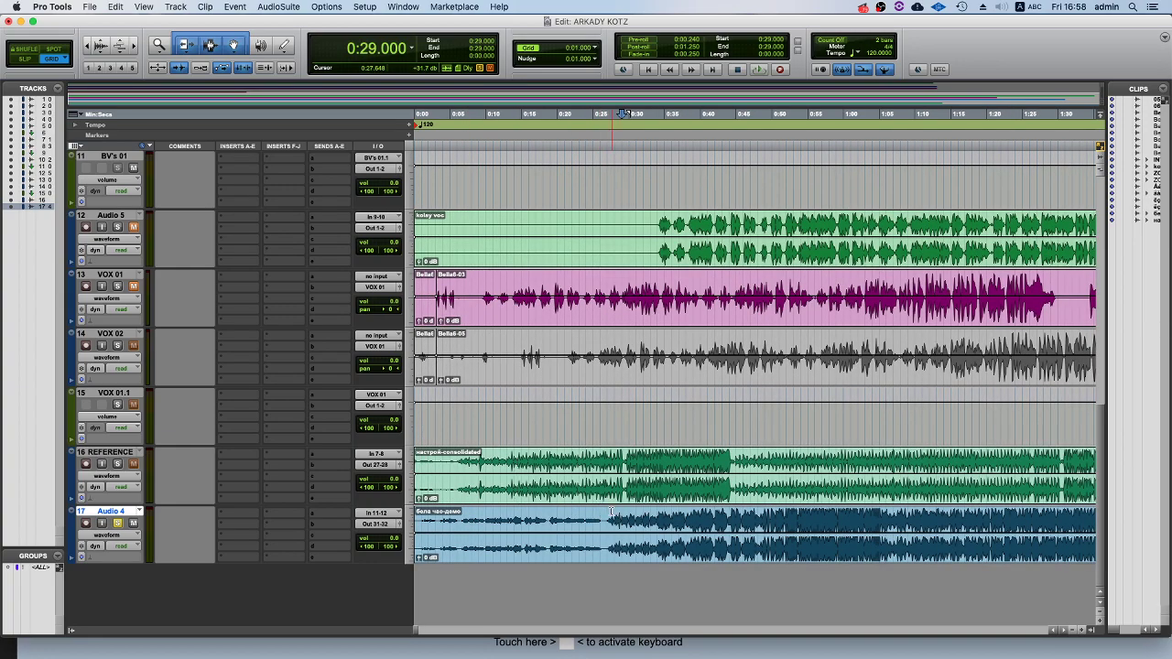
{"action": "key", "text": "space"}
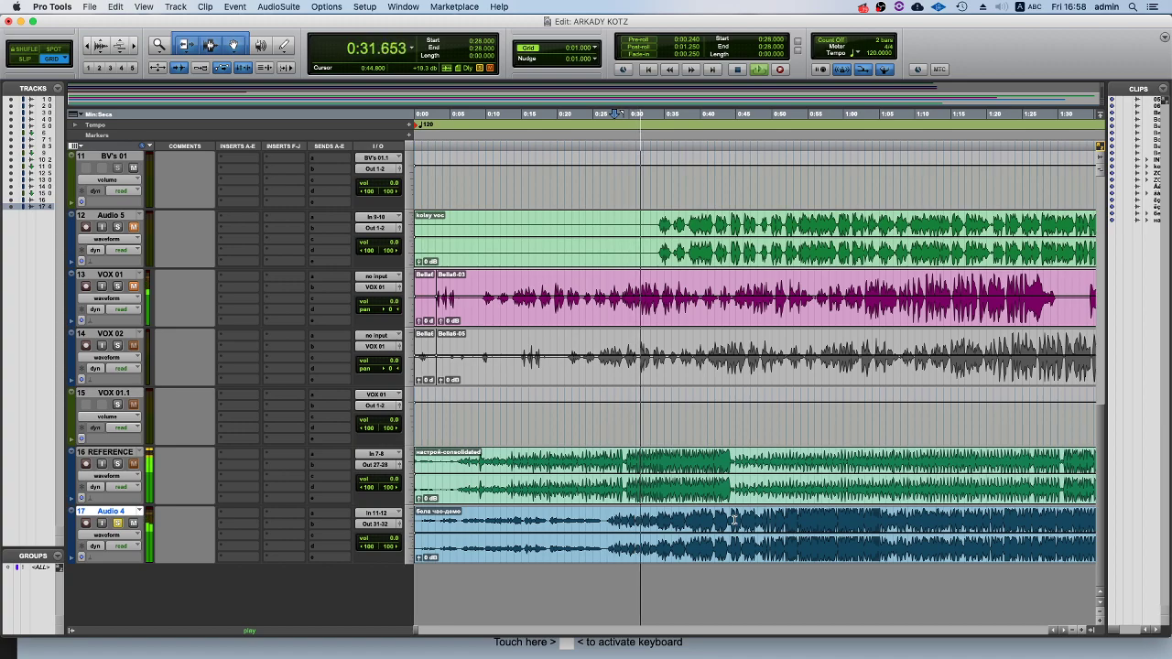
{"action": "key", "text": "space"}
{"action": "left_click", "coordinate": [793, 520]}
{"action": "key", "text": "space"}
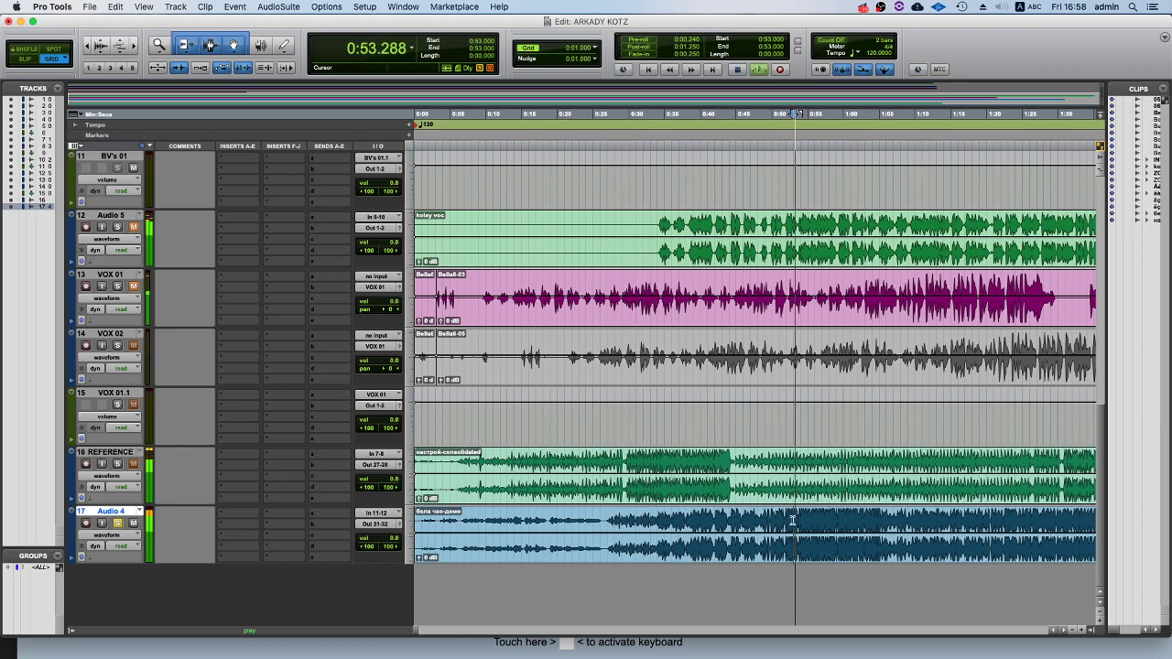
Play the Audio 4 demo from 0:42, tap its beat in the Chrome BPM tool, and return to Pro Tools to stop playback.
{"action": "key", "text": "super+bracketleft"}
{"action": "left_click", "coordinate": [570, 517]}
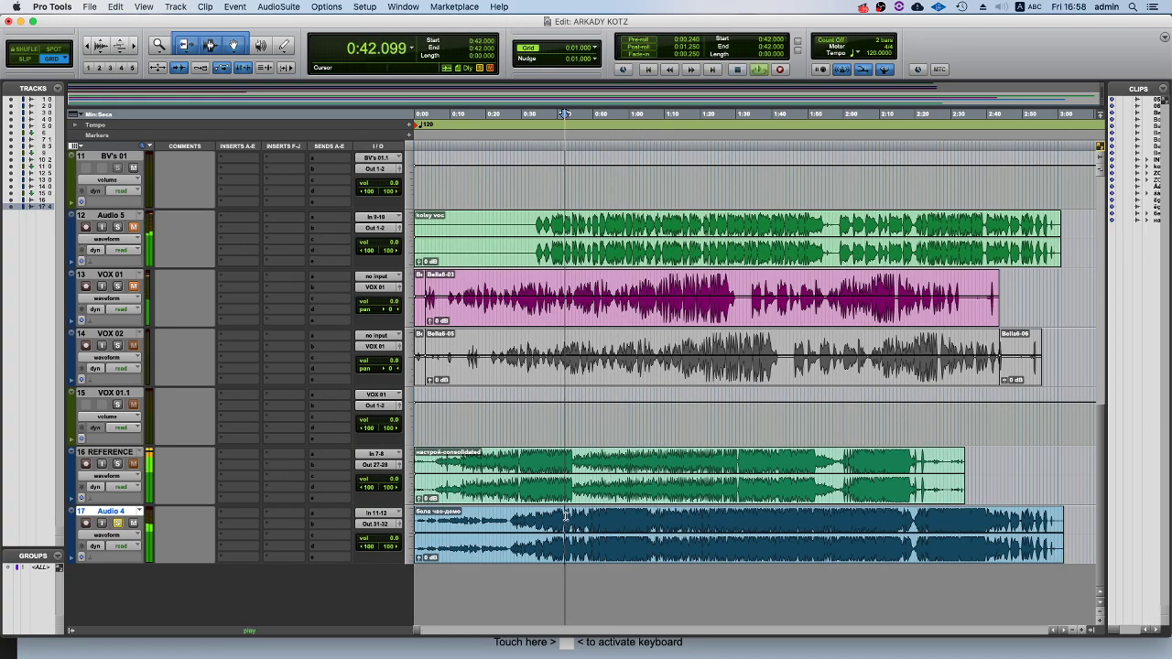
{"action": "left_click", "coordinate": [567, 641]}
{"action": "key", "text": "space"}
{"action": "key", "text": "space"}
{"action": "key", "text": "space"}
{"action": "key", "text": "space"}
{"action": "key", "text": "space"}
{"action": "key", "text": "space"}
{"action": "key", "text": "space"}
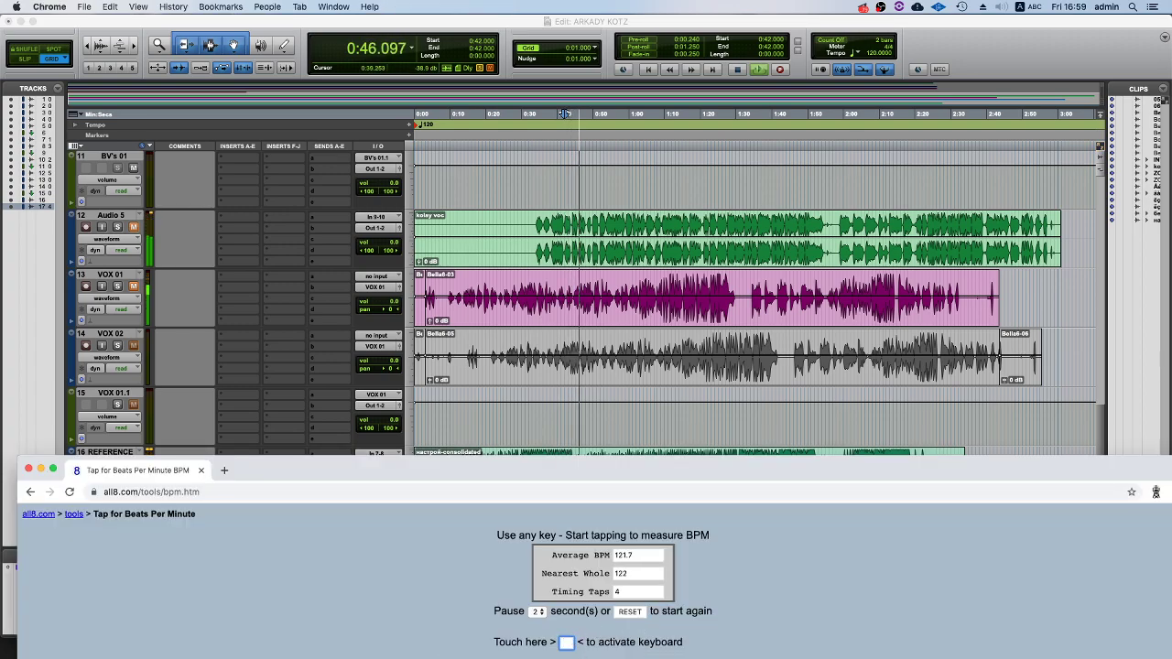
{"action": "key", "text": "space"}
{"action": "key", "text": "space"}
{"action": "key", "text": "space"}
{"action": "key", "text": "space"}
{"action": "key", "text": "space"}
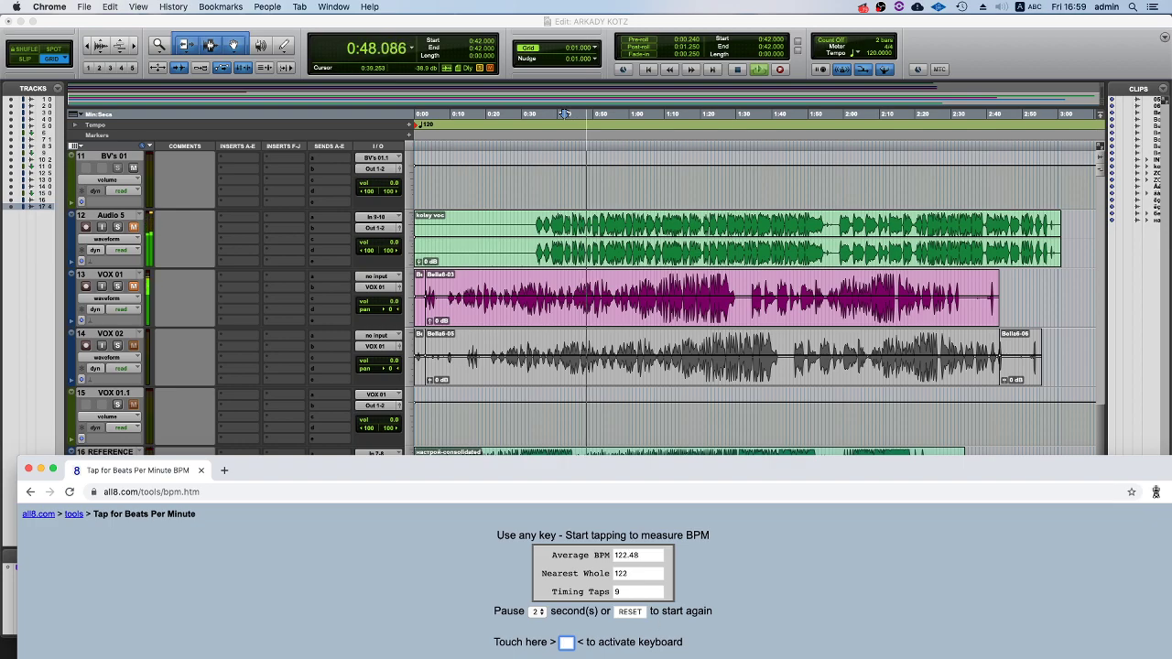
{"action": "key", "text": "space"}
{"action": "key", "text": "space"}
{"action": "key", "text": "space"}
{"action": "key", "text": "space"}
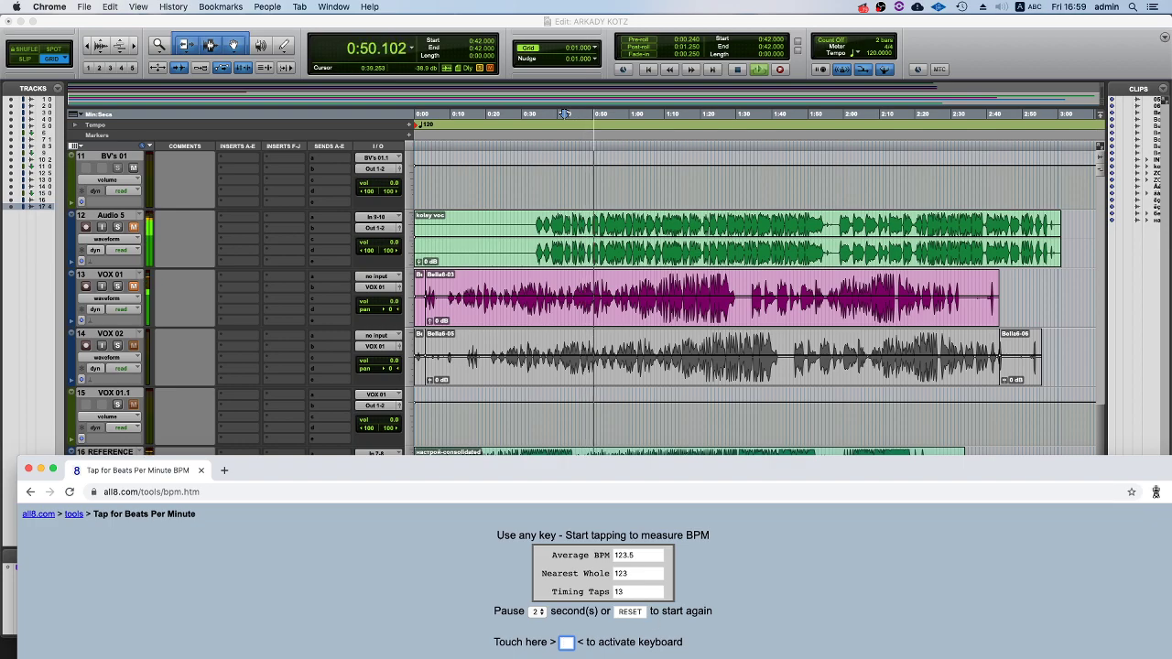
{"action": "key", "text": "space"}
{"action": "key", "text": "space"}
{"action": "key", "text": "space"}
{"action": "key", "text": "space"}
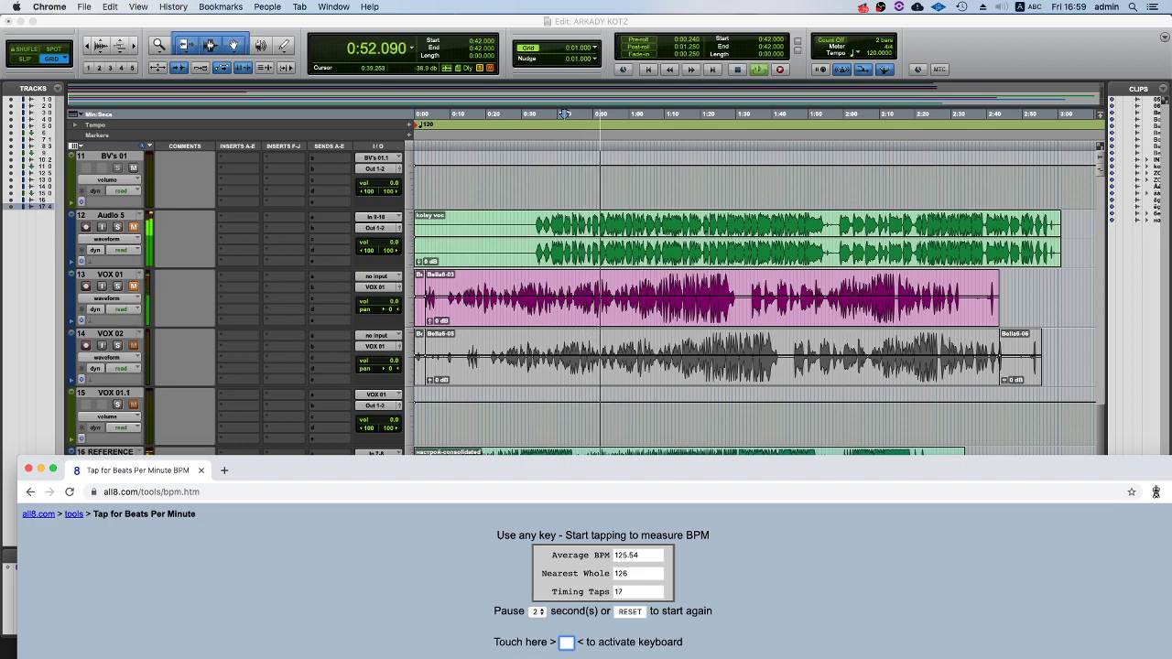
{"action": "key", "text": "space"}
{"action": "key", "text": "space"}
{"action": "key", "text": "space"}
{"action": "key", "text": "space"}
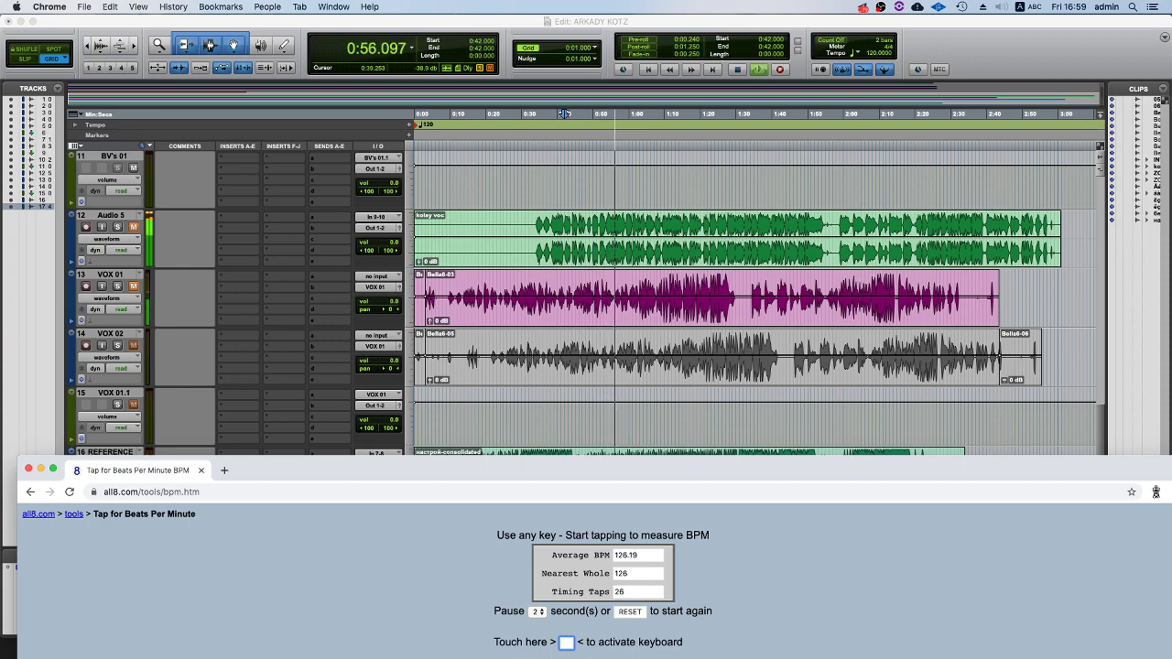
{"action": "left_click", "coordinate": [601, 430]}
{"action": "key", "text": "space"}
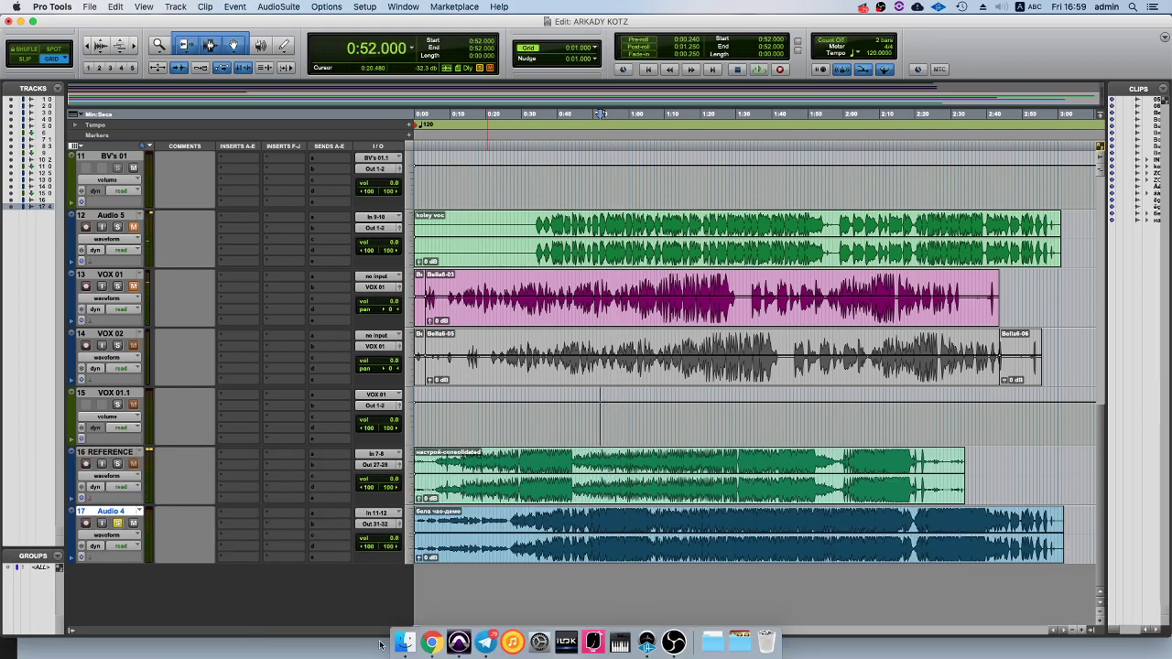
Mute the second audio source in the OBS mixer, return to Pro Tools, play from 0:45 and stop playback.
{"action": "left_click", "coordinate": [658, 641]}
{"action": "left_click", "coordinate": [696, 621]}
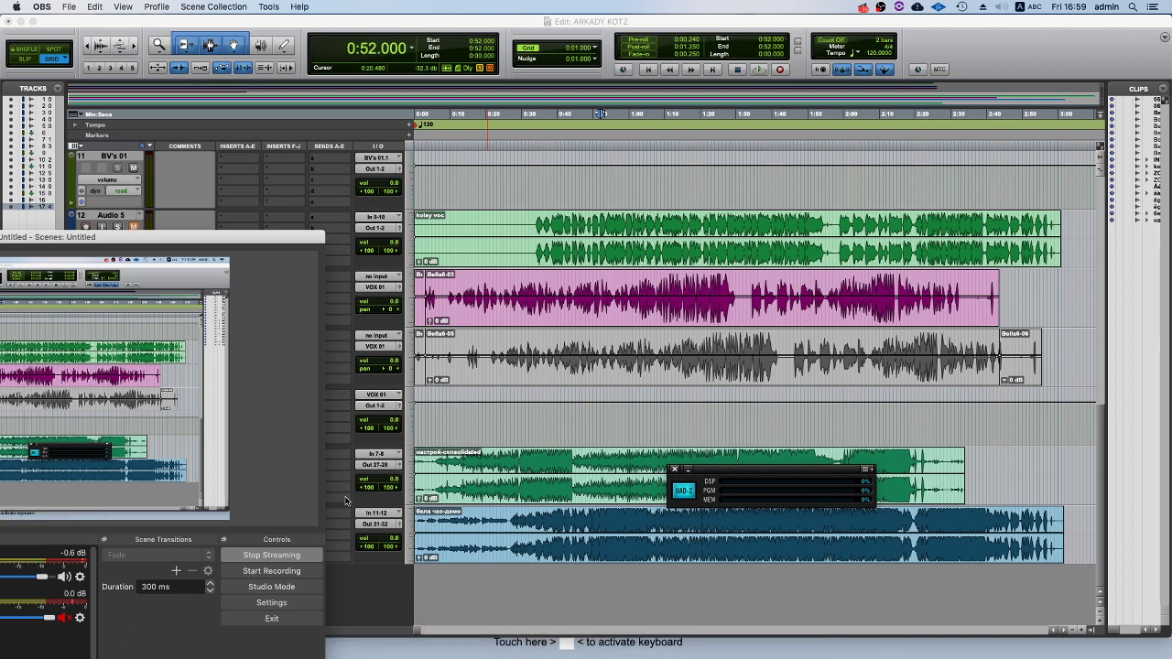
{"action": "left_click", "coordinate": [576, 455]}
{"action": "key", "text": "space"}
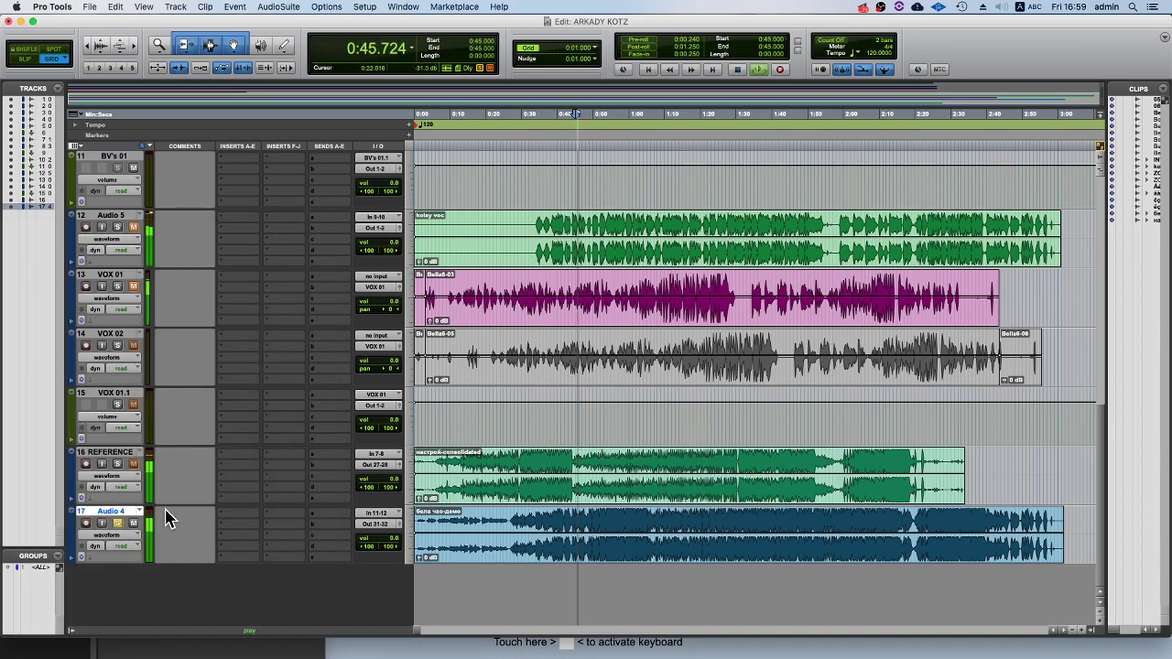
{"action": "left_click", "coordinate": [117, 523]}
{"action": "key", "text": "space"}
Return to the start of the session and set its initial tempo to 126 BPM.
{"action": "left_click", "coordinate": [522, 417]}
{"action": "key", "text": "t"}
{"action": "key", "text": "Return"}
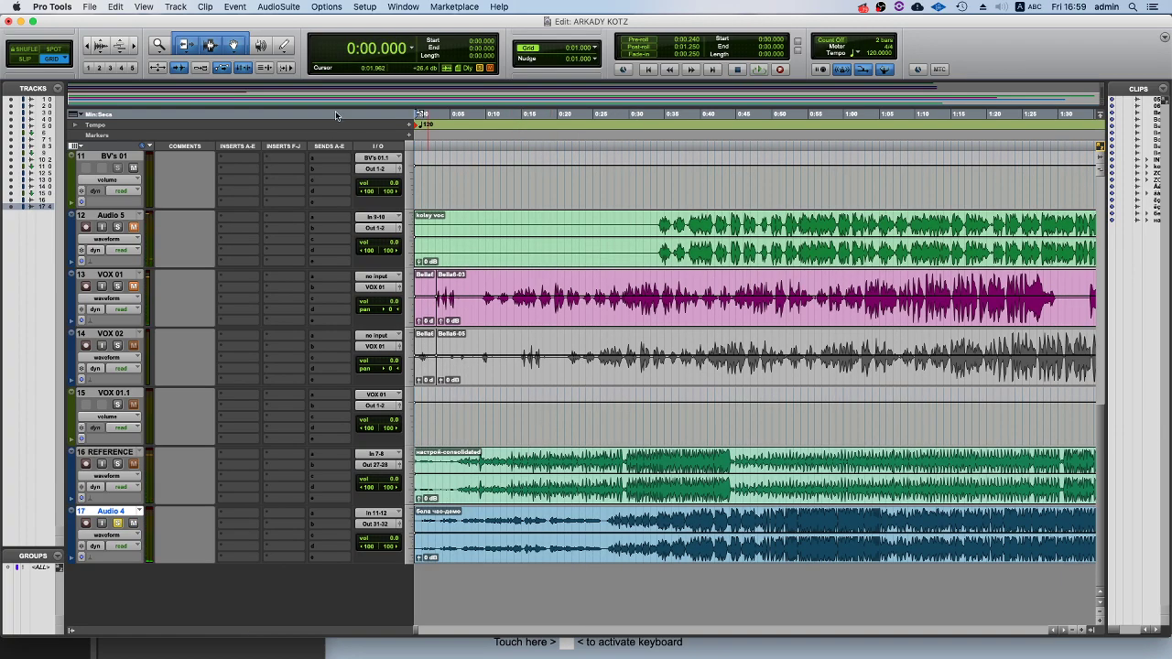
{"action": "double_click", "coordinate": [417, 125]}
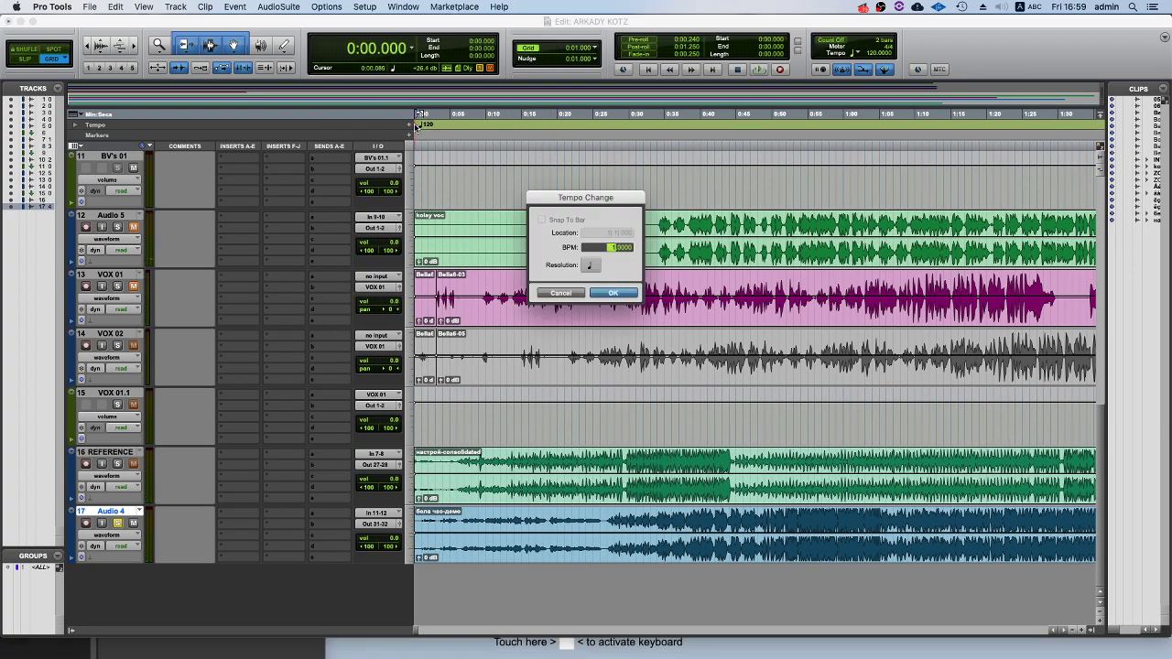
{"action": "key", "text": "Return"}
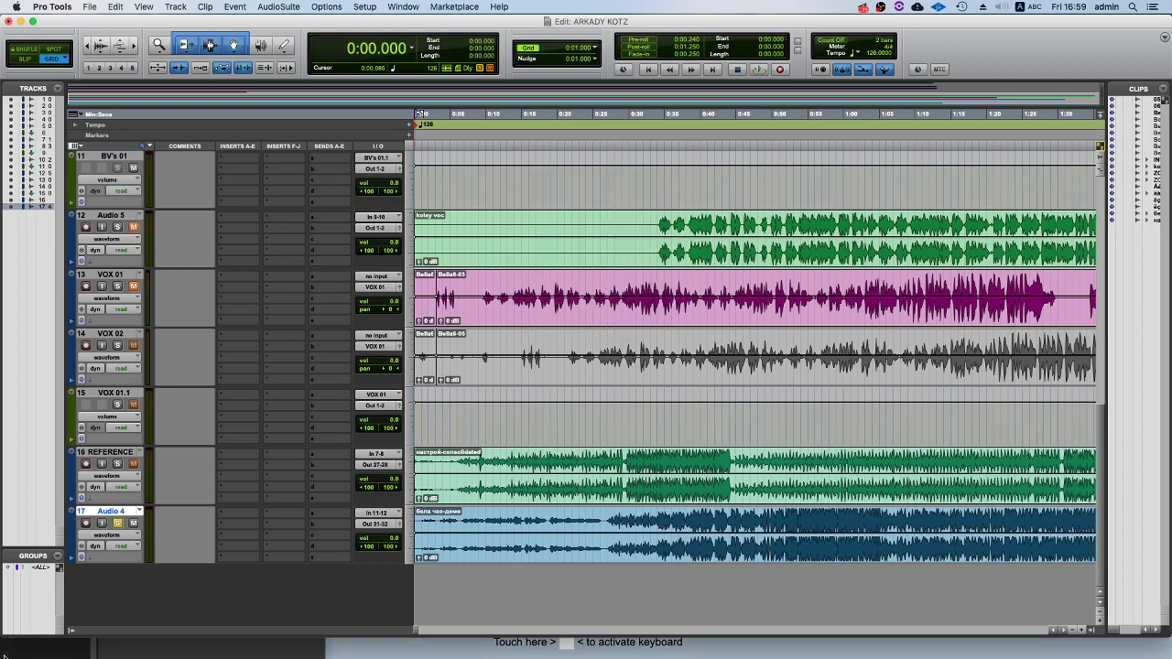
Switch to OBS to toggle the second audio source's mute, and audition the Audio 4 demo in Pro Tools from 0:27.
{"action": "left_click", "coordinate": [28, 645]}
{"action": "left_click", "coordinate": [61, 620]}
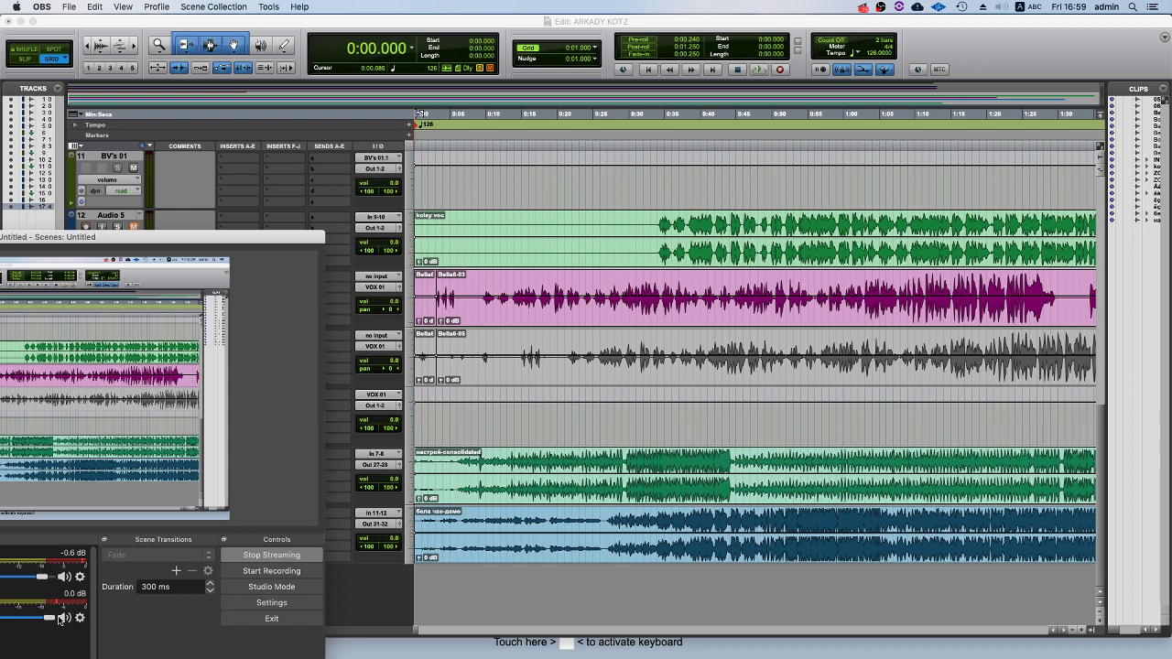
{"action": "left_click", "coordinate": [62, 618]}
{"action": "left_click", "coordinate": [585, 510]}
{"action": "key", "text": "space"}
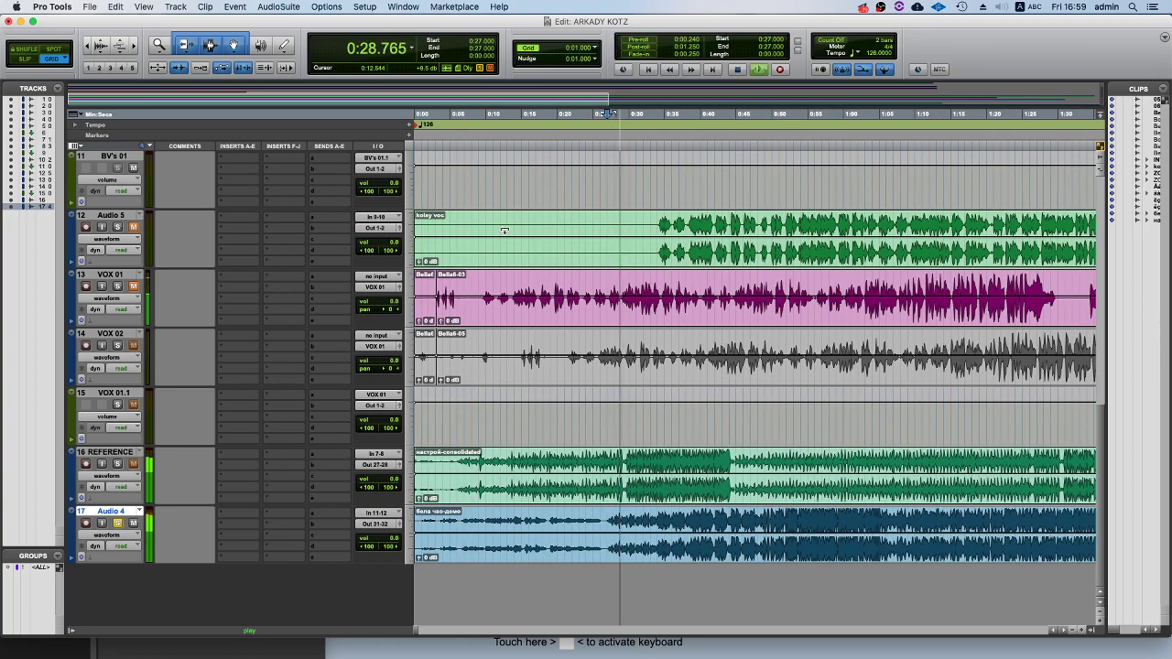
{"action": "scroll", "coordinate": [506, 239], "scroll_direction": "up", "scroll_amount": 8}
{"action": "scroll", "coordinate": [507, 239], "scroll_direction": "up", "scroll_amount": 2}
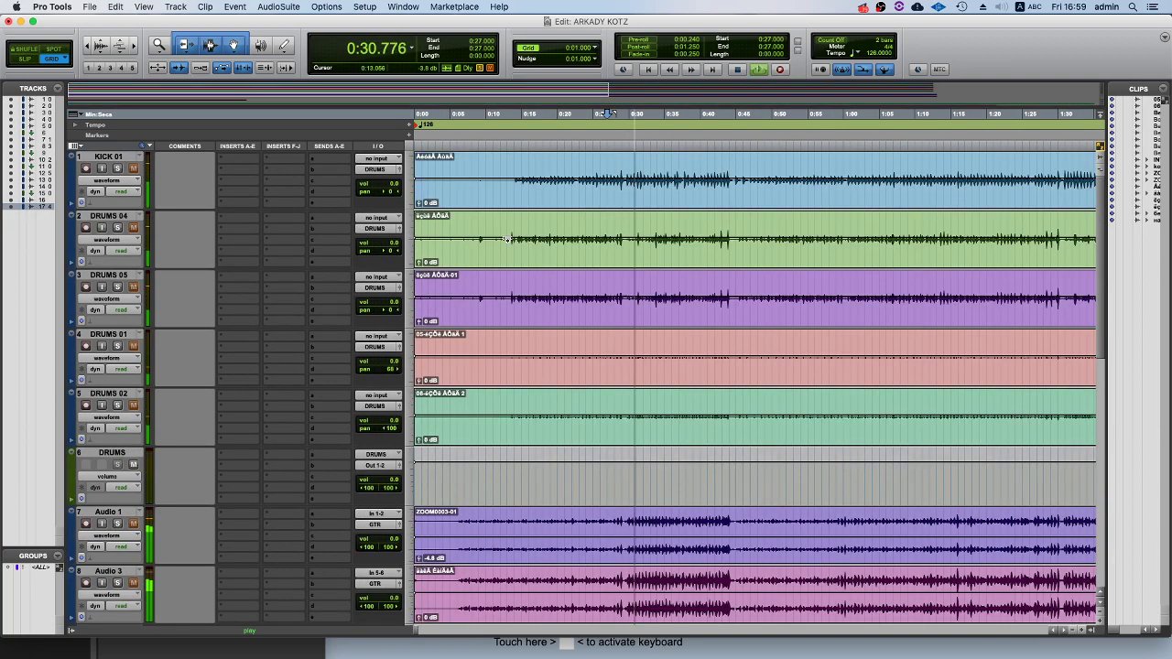
{"action": "key", "text": "space"}
Search the application commands for "click" and create a click track.
{"action": "left_click", "coordinate": [499, 7]}
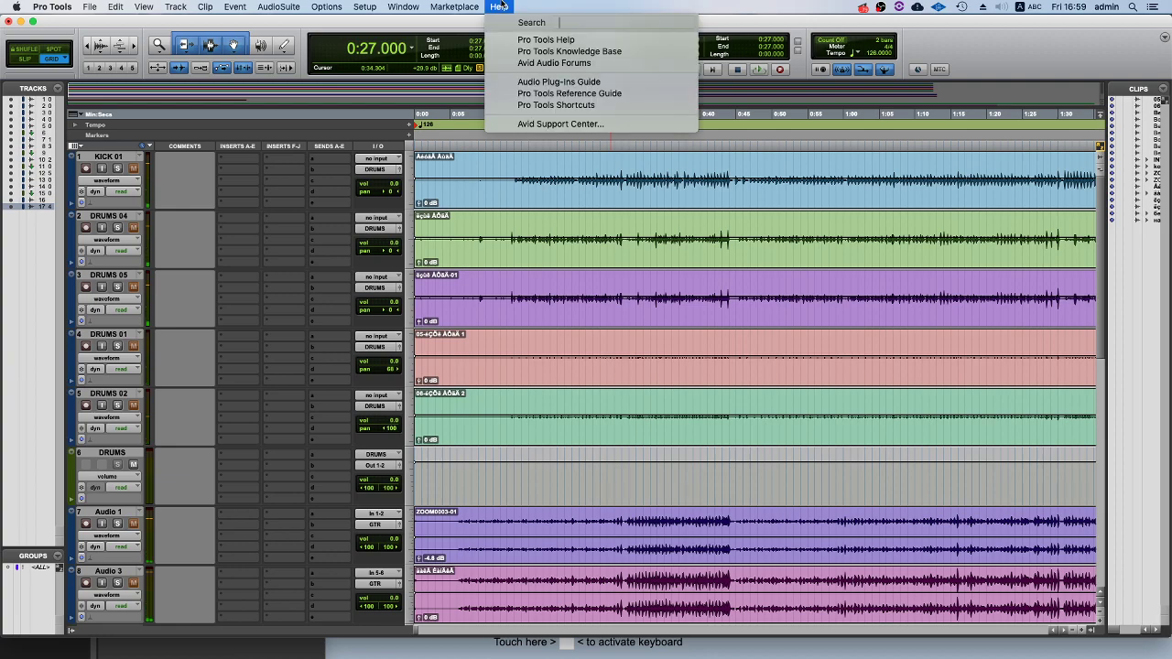
{"action": "type", "text": "click"}
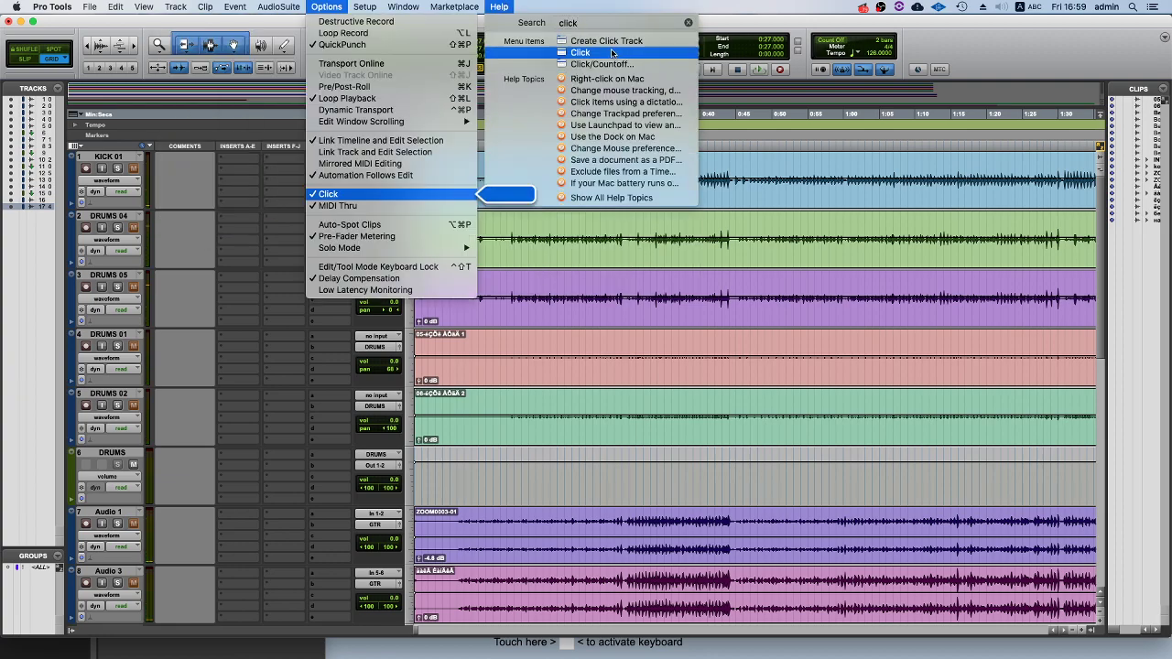
{"action": "left_click", "coordinate": [580, 53]}
{"action": "scroll", "coordinate": [200, 491], "scroll_direction": "down", "scroll_amount": 1}
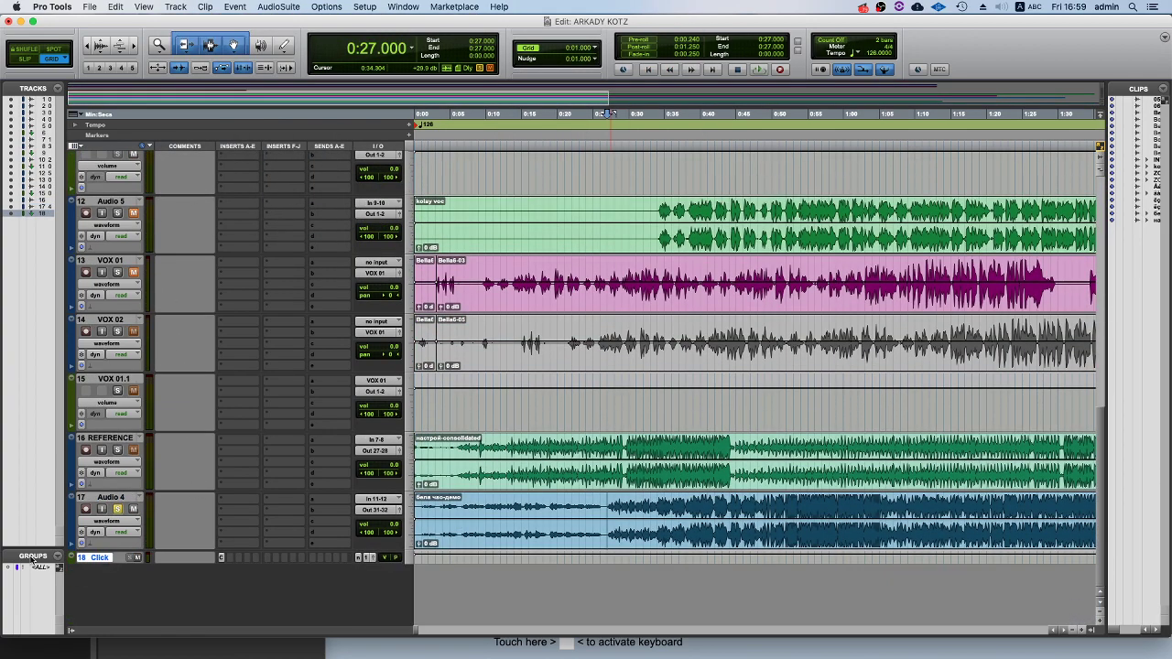
Move the Click track above KICK 01 as the first track and increase its height.
{"action": "left_click_drag", "start_coordinate": [103, 562], "coordinate": [96, 5]}
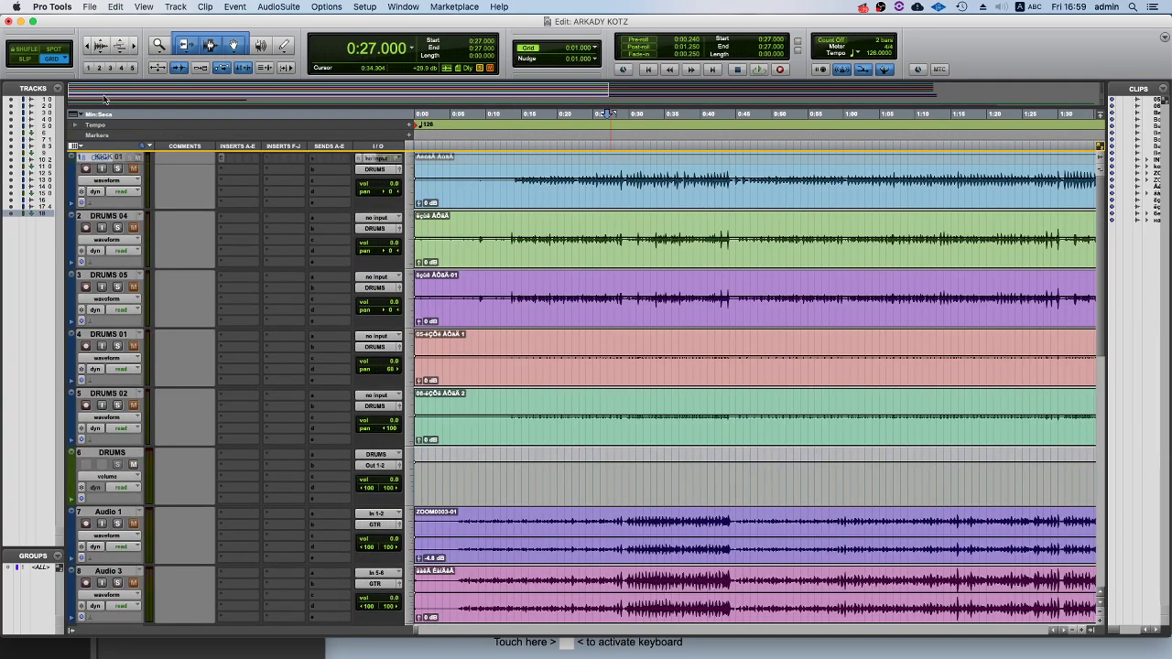
{"action": "left_click_drag", "start_coordinate": [105, 99], "coordinate": [119, 135]}
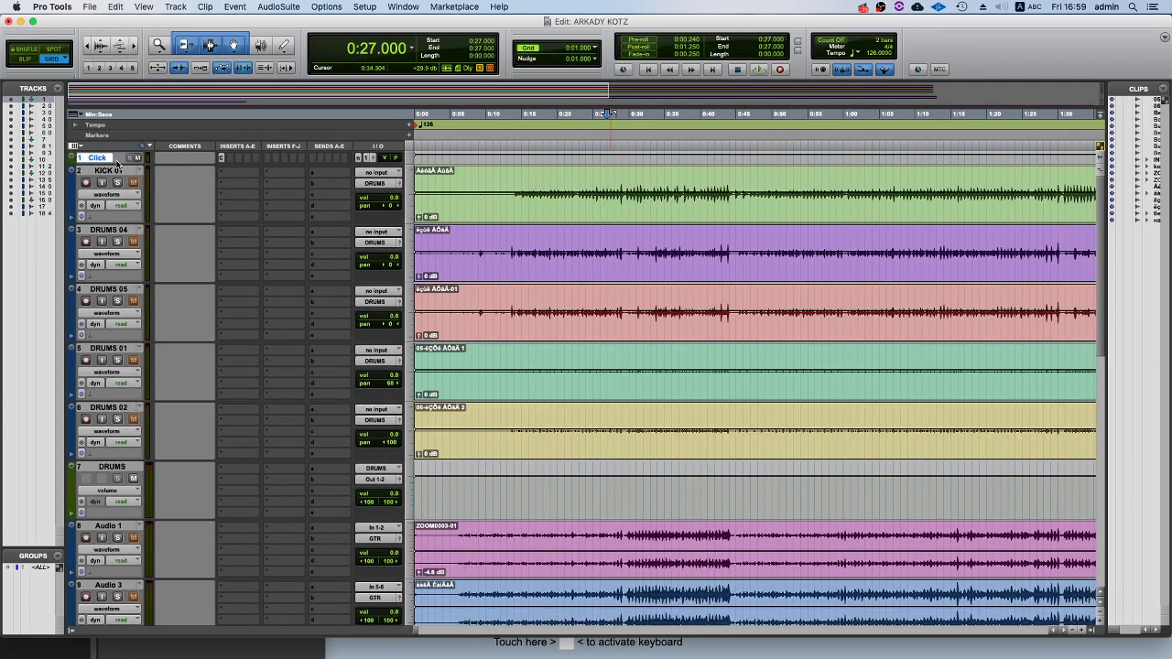
{"action": "left_click_drag", "start_coordinate": [109, 164], "coordinate": [119, 260]}
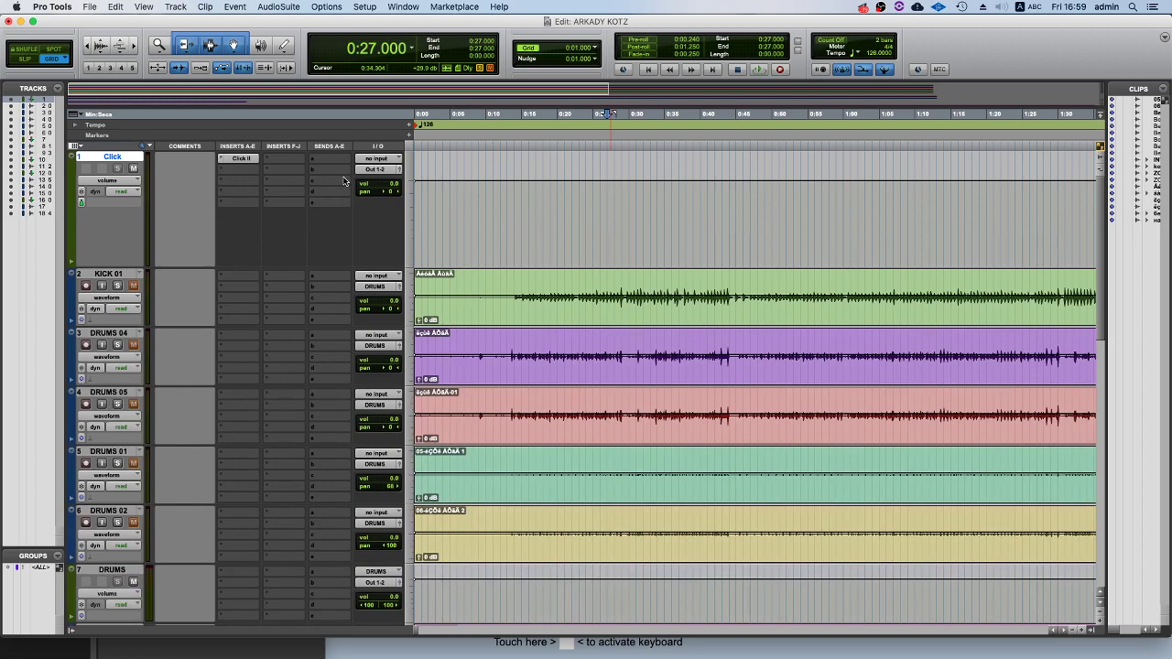
Route the Click track's output to Out 31-32.
{"action": "left_click", "coordinate": [360, 170]}
{"action": "mouse_move", "coordinate": [369, 175]}
{"action": "left_click", "coordinate": [492, 606]}
Set both Click 1 and Click 2 sounds in the Click II plug-in to Cowbell 1 and close its window.
{"action": "left_click", "coordinate": [239, 160]}
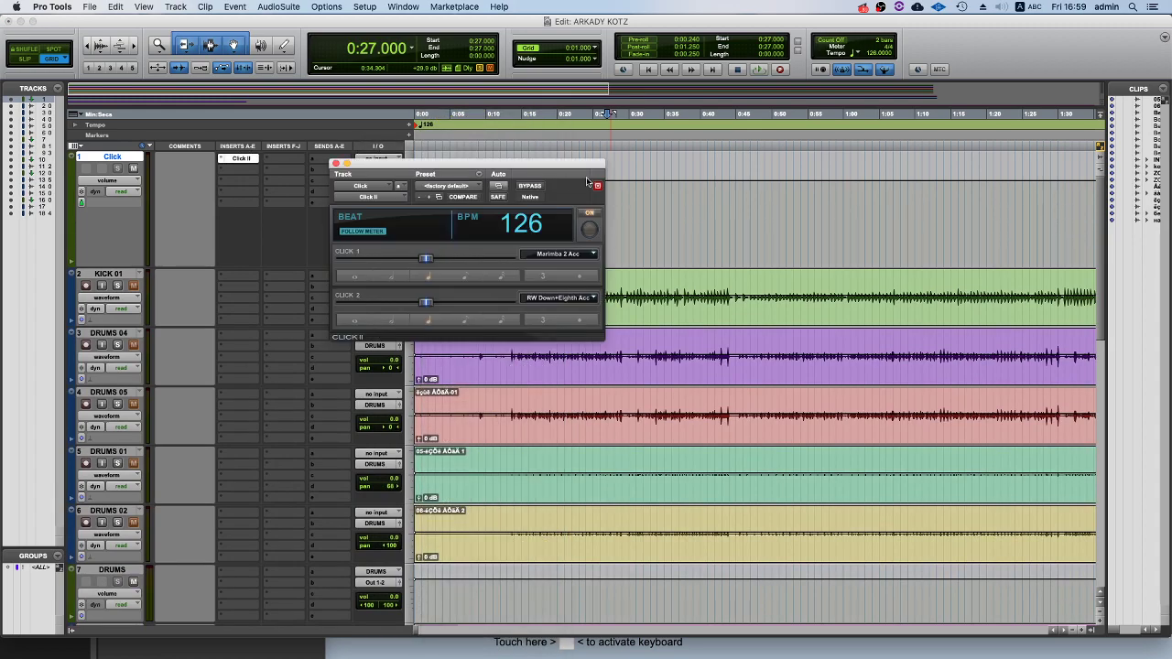
{"action": "left_click", "coordinate": [570, 257]}
{"action": "left_click", "coordinate": [548, 278]}
{"action": "left_click", "coordinate": [548, 255]}
{"action": "mouse_move", "coordinate": [550, 285]}
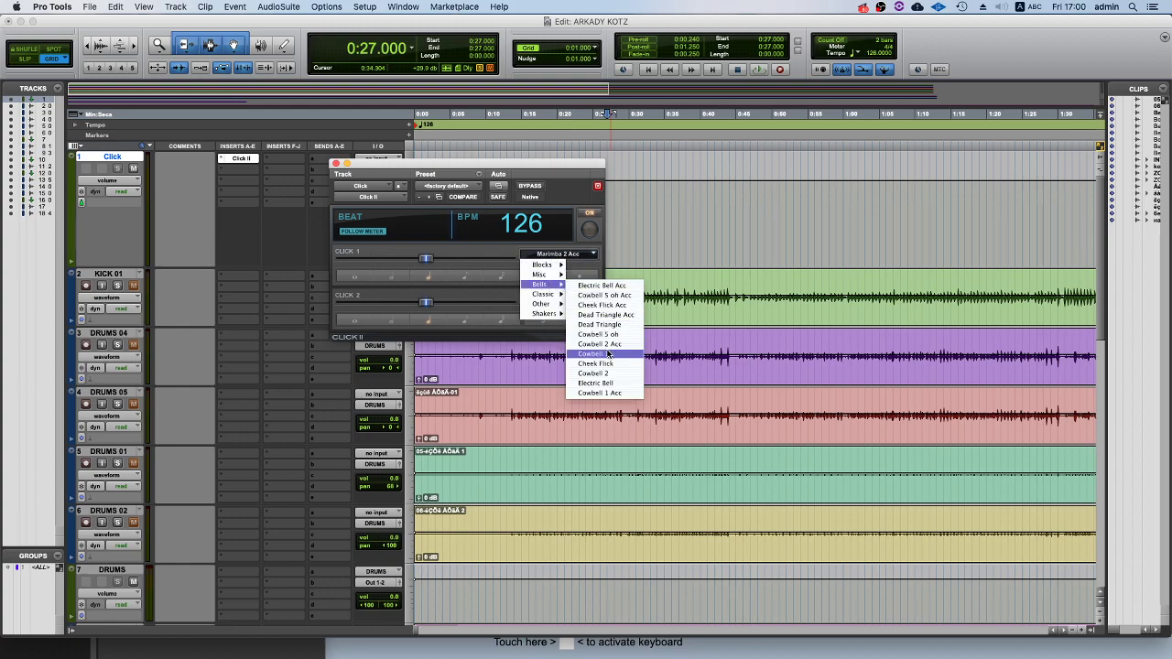
{"action": "left_click", "coordinate": [609, 351]}
{"action": "left_click", "coordinate": [563, 299]}
{"action": "mouse_move", "coordinate": [550, 328]}
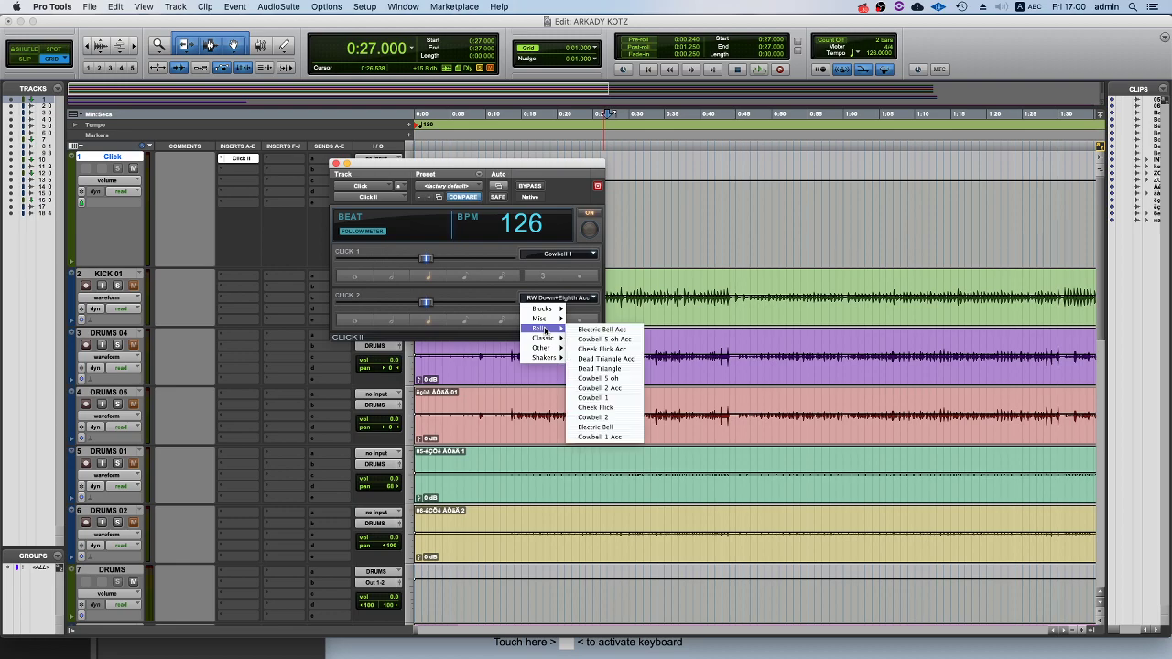
{"action": "left_click", "coordinate": [593, 397]}
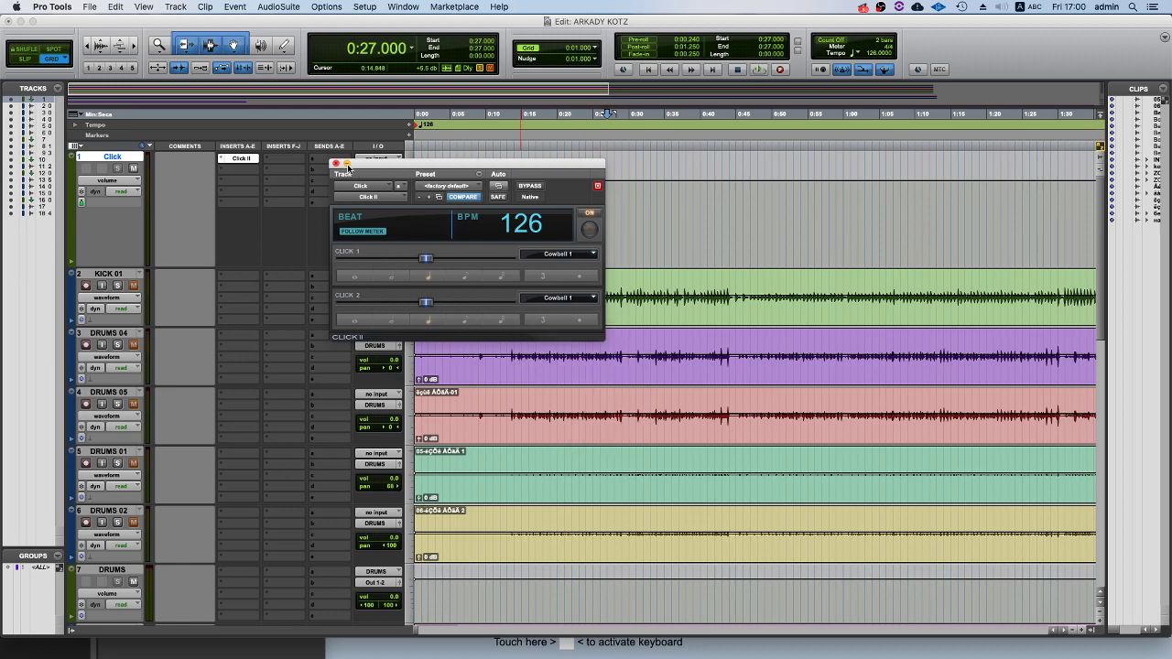
{"action": "left_click", "coordinate": [334, 164]}
Test the click by playing from 0:27, and route the Click track's output to Out 1-2 (Stereo).
{"action": "key", "text": "space"}
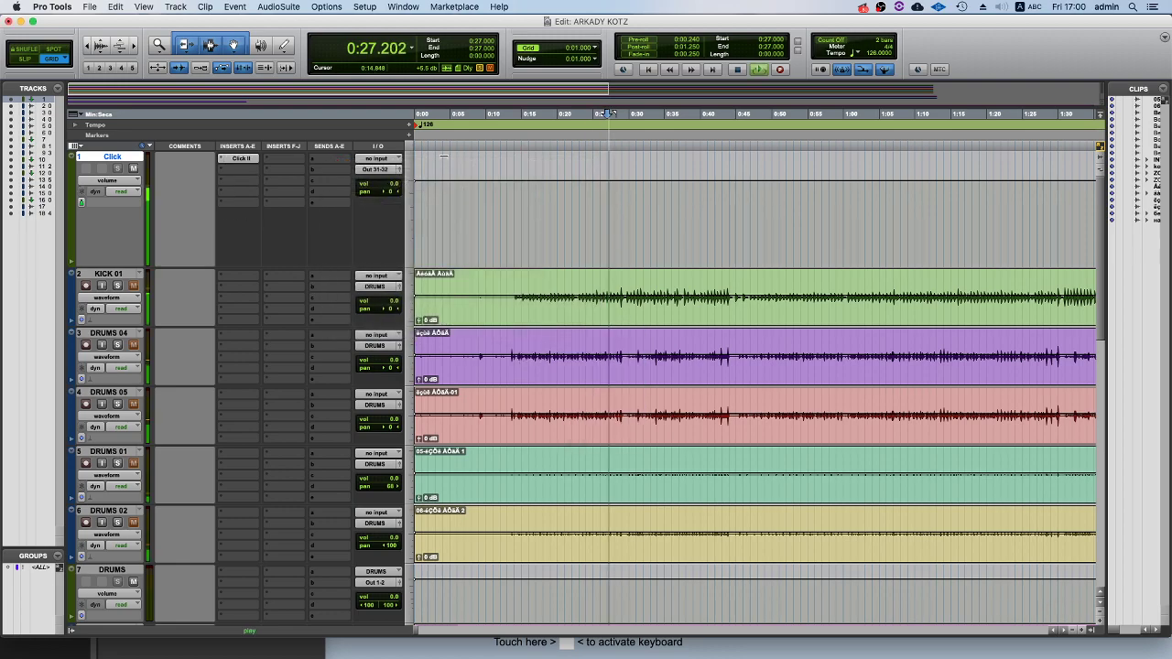
{"action": "key", "text": "space"}
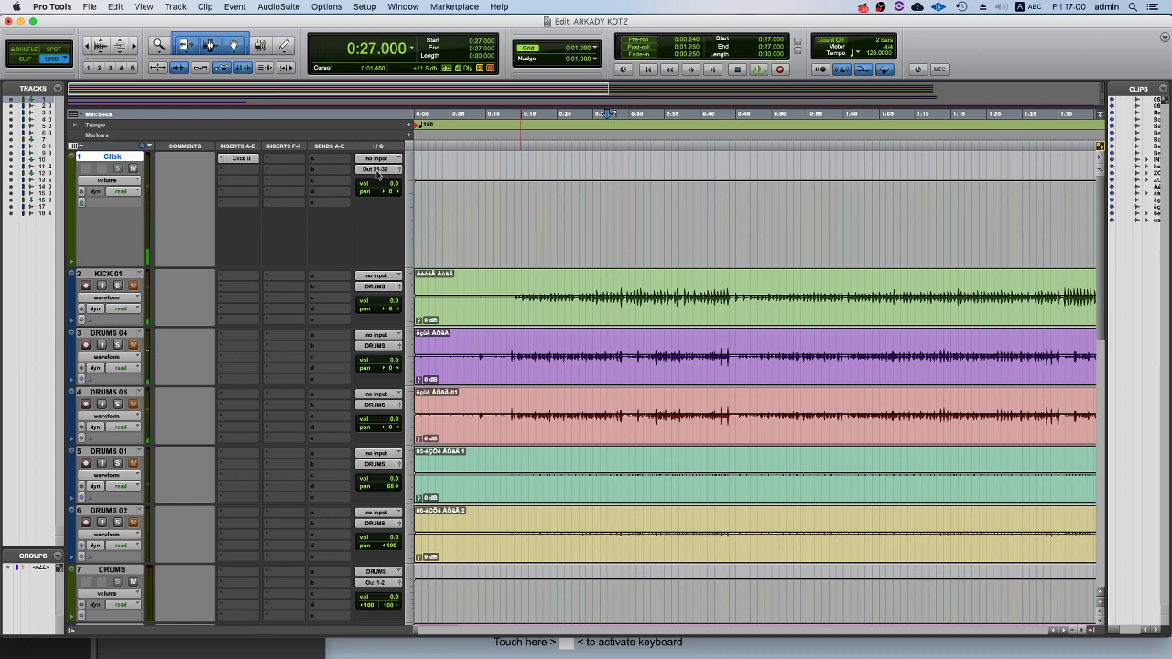
{"action": "left_click", "coordinate": [380, 165]}
{"action": "mouse_move", "coordinate": [389, 170]}
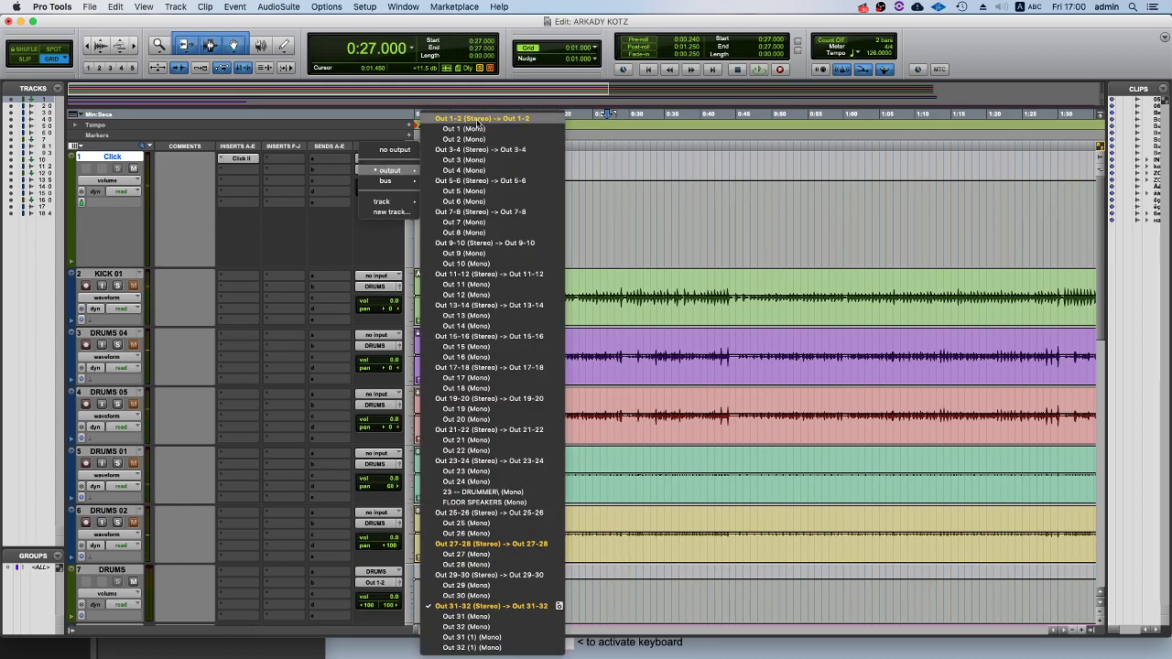
{"action": "left_click", "coordinate": [478, 121]}
Play the demo with the click from 0:15 to compare it with the new tempo.
{"action": "left_click", "coordinate": [523, 114]}
{"action": "scroll", "coordinate": [525, 114], "scroll_direction": "down", "scroll_amount": 15}
{"action": "key", "text": "space"}
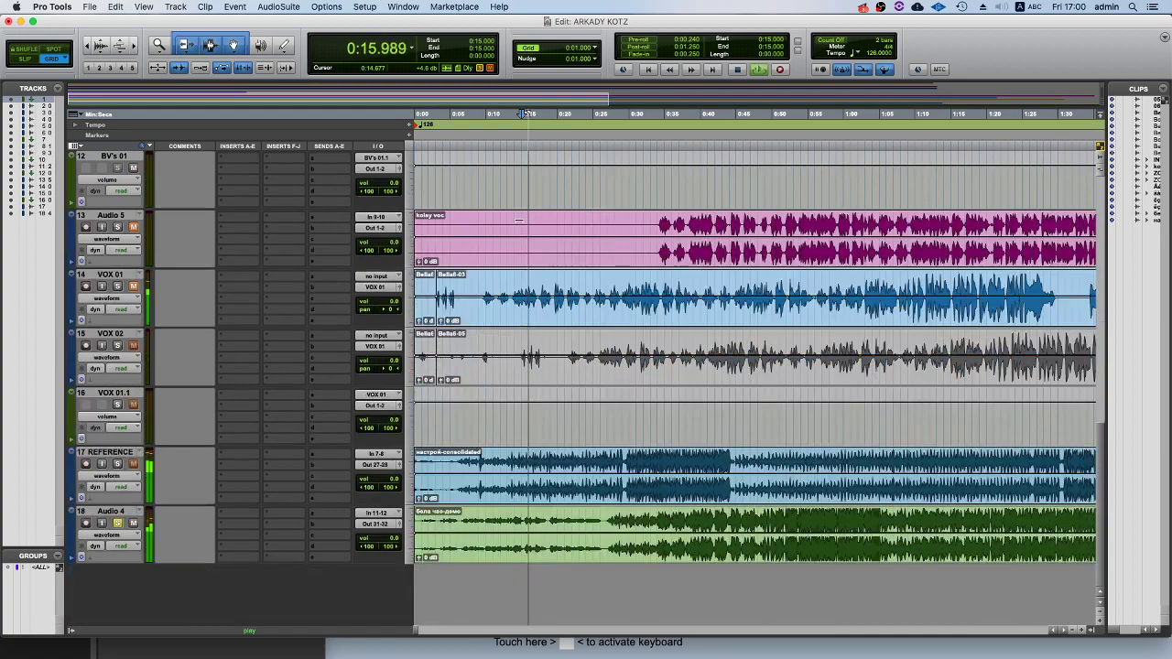
Select the whole Audio 4 demo clip, extend the selection to the REFERENCE track and stop playback.
{"action": "key", "text": "r"}
{"action": "left_click", "coordinate": [613, 555]}
{"action": "key", "text": "r"}
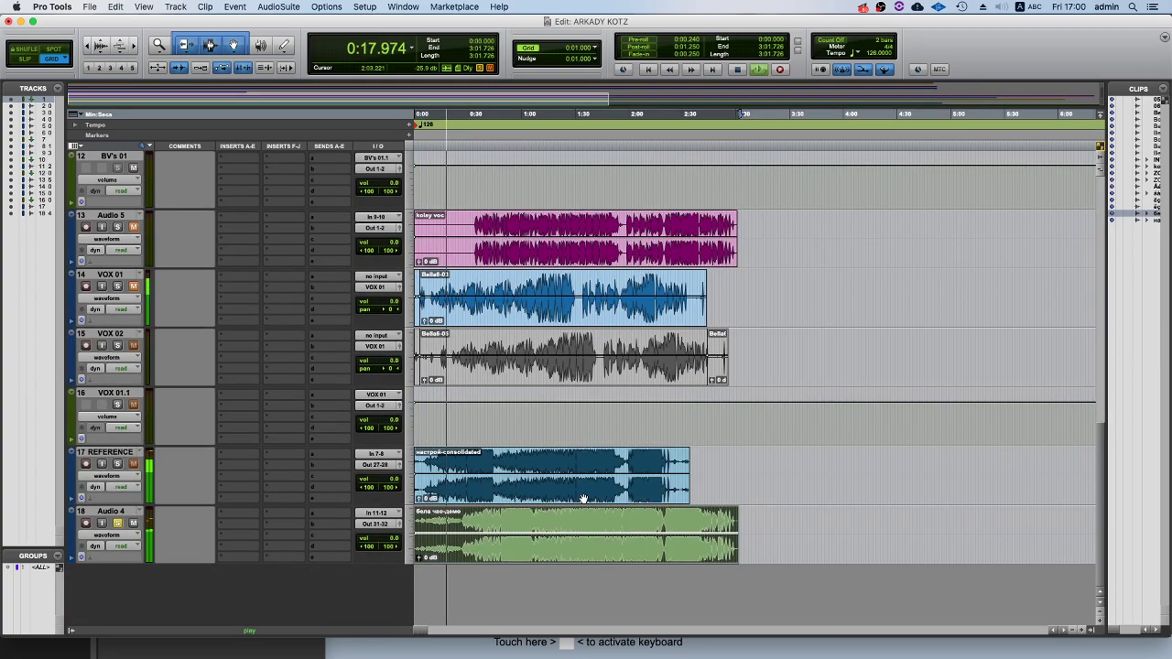
{"action": "left_click", "coordinate": [534, 500], "text": "shift"}
{"action": "key", "text": "space"}
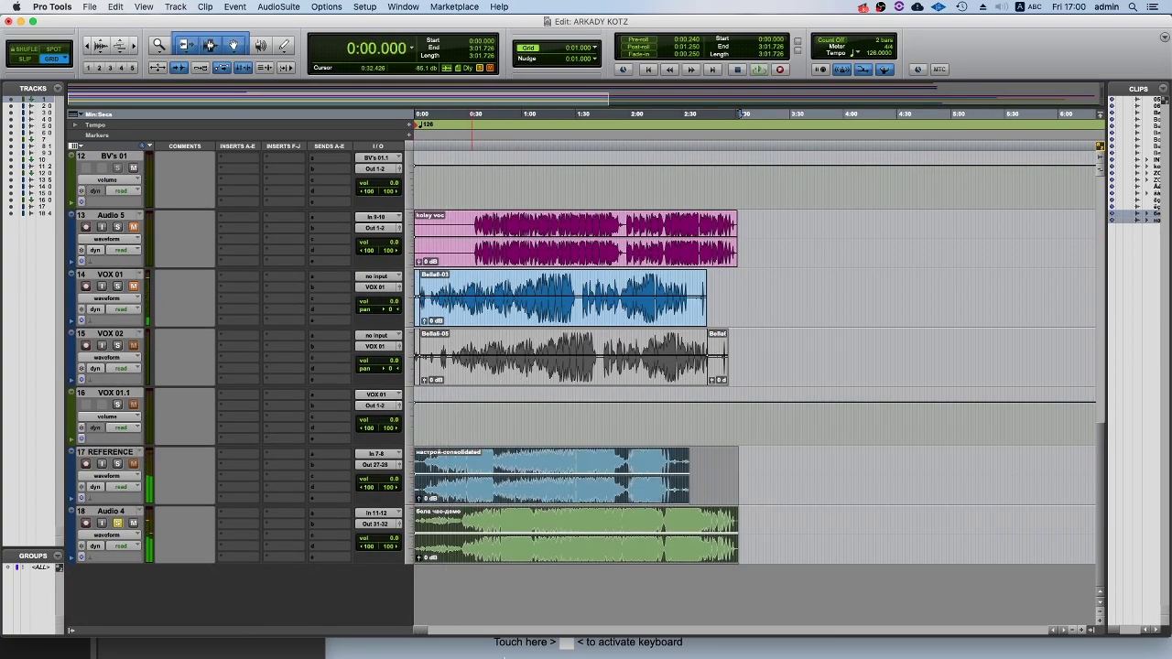
{"action": "left_click", "coordinate": [22, 652]}
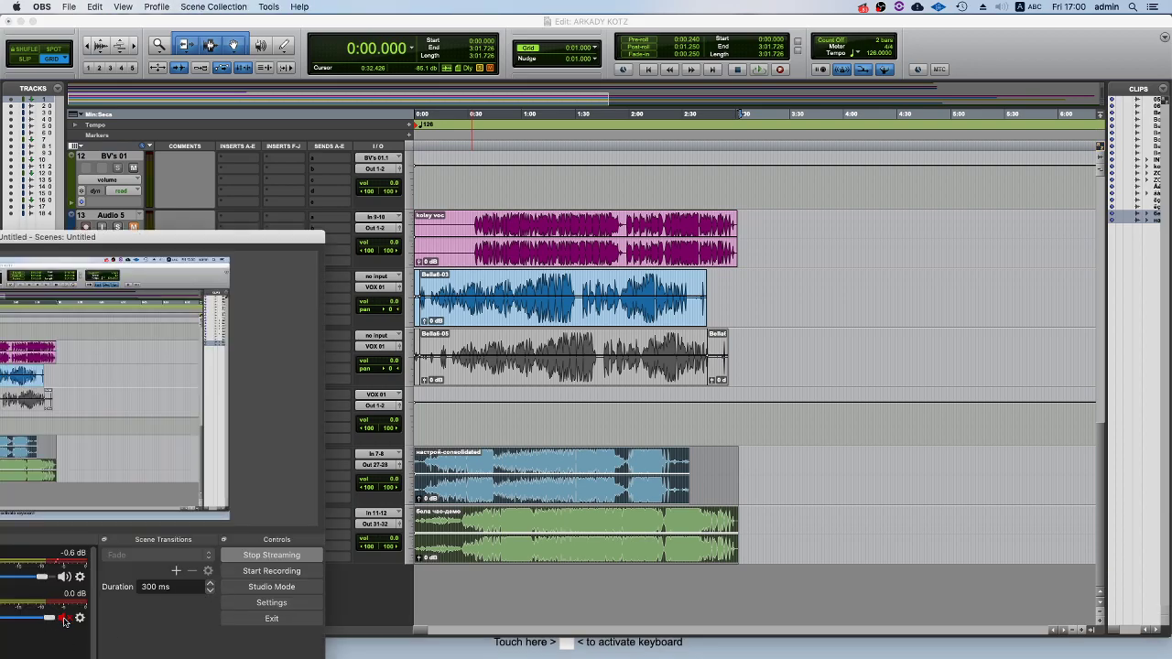
{"action": "left_click", "coordinate": [556, 198]}
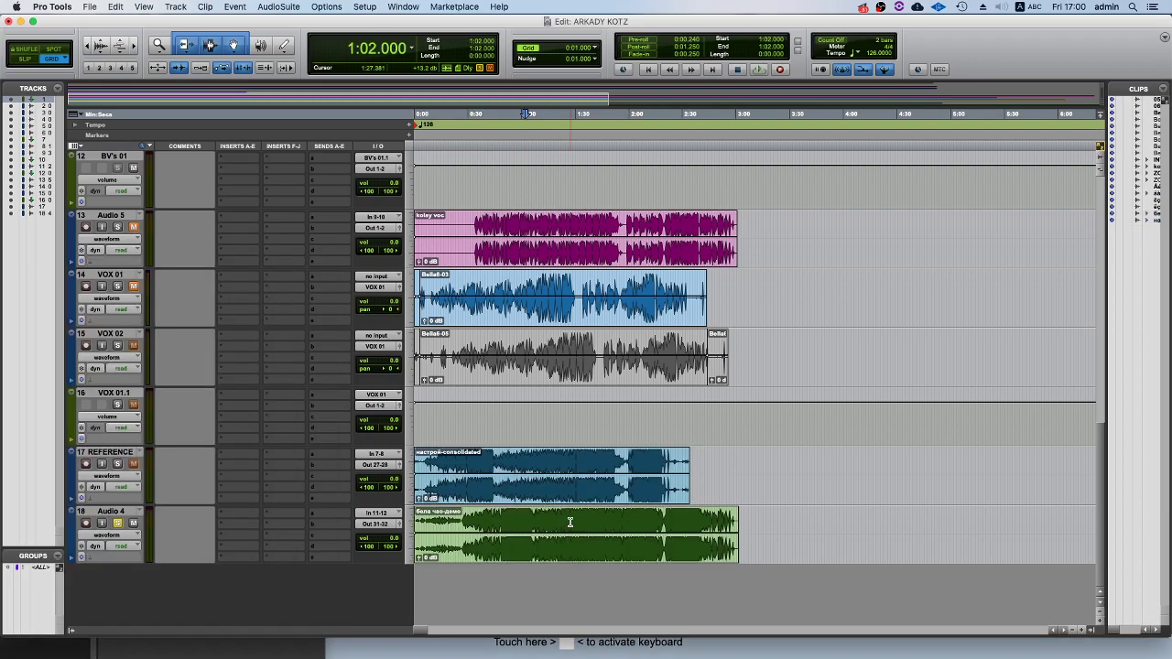
Select the full Audio 4 demo clip and extend the selection across REFERENCE, VOX 02, VOX 01, Audio 5 and Audio 2.
{"action": "left_click", "coordinate": [621, 495]}
{"action": "scroll", "coordinate": [614, 493], "scroll_direction": "up", "scroll_amount": 10}
{"action": "scroll", "coordinate": [610, 494], "scroll_direction": "down", "scroll_amount": 10}
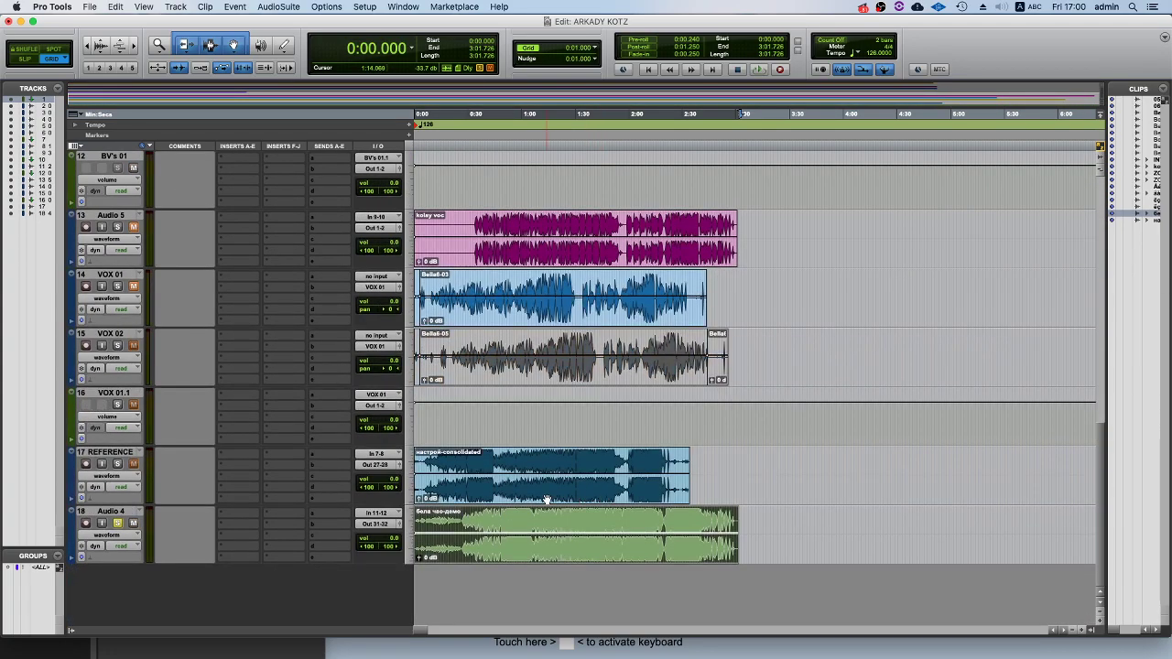
{"action": "left_click", "coordinate": [546, 500], "text": "shift"}
{"action": "left_click", "coordinate": [595, 375]}
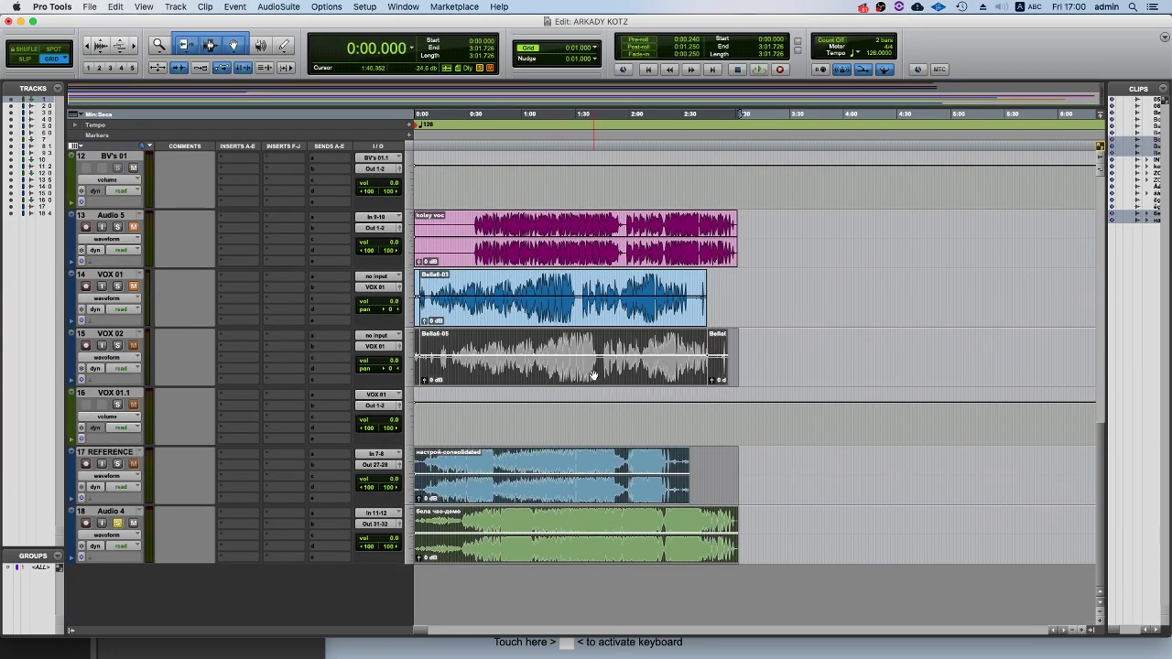
{"action": "left_click", "coordinate": [590, 317], "text": "shift"}
{"action": "left_click", "coordinate": [563, 258], "text": "shift"}
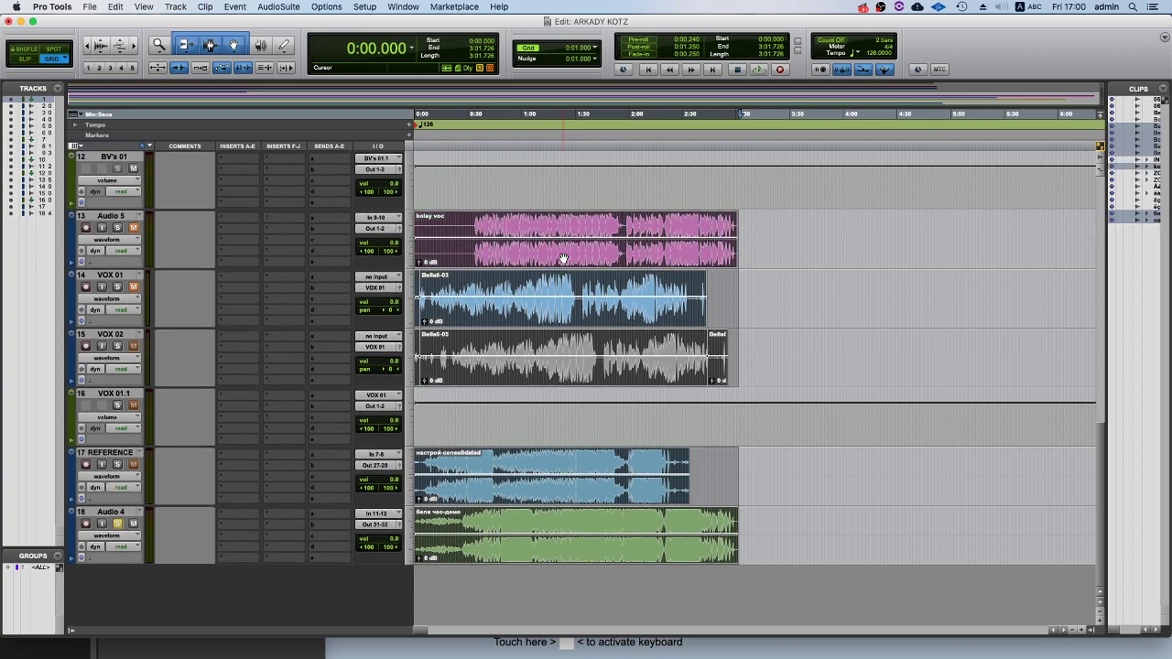
{"action": "scroll", "coordinate": [563, 258], "scroll_direction": "up", "scroll_amount": 5}
{"action": "left_click", "coordinate": [447, 370], "text": "shift"}
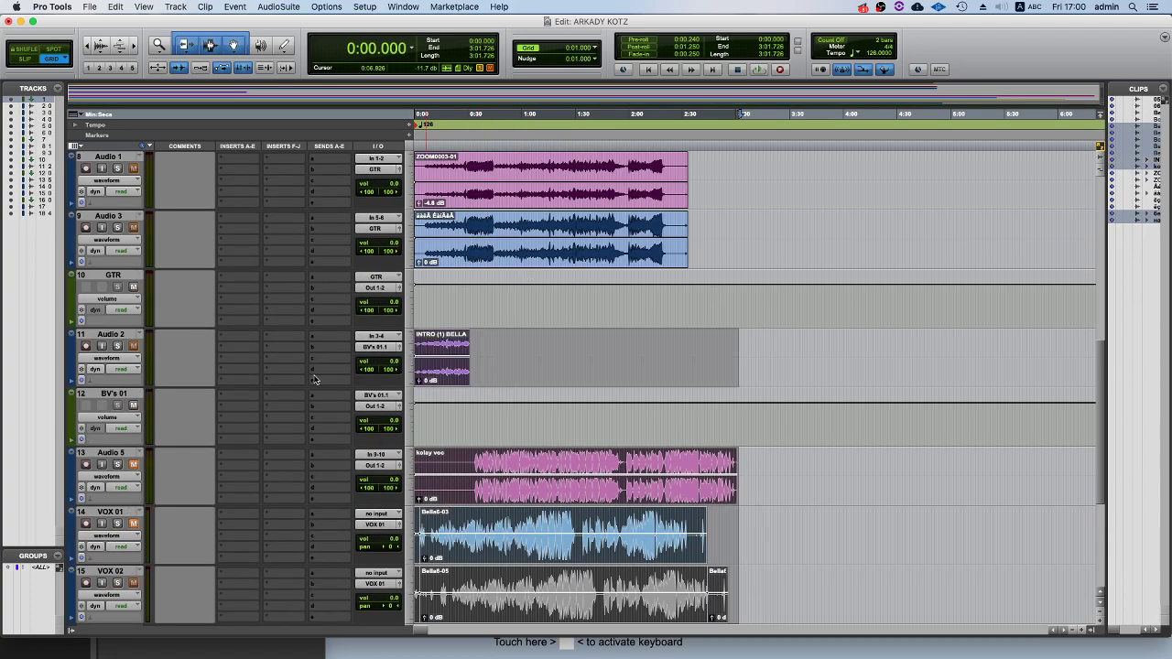
{"action": "scroll", "coordinate": [96, 554], "scroll_direction": "up", "scroll_amount": 1}
{"action": "scroll", "coordinate": [544, 353], "scroll_direction": "down", "scroll_amount": 6}
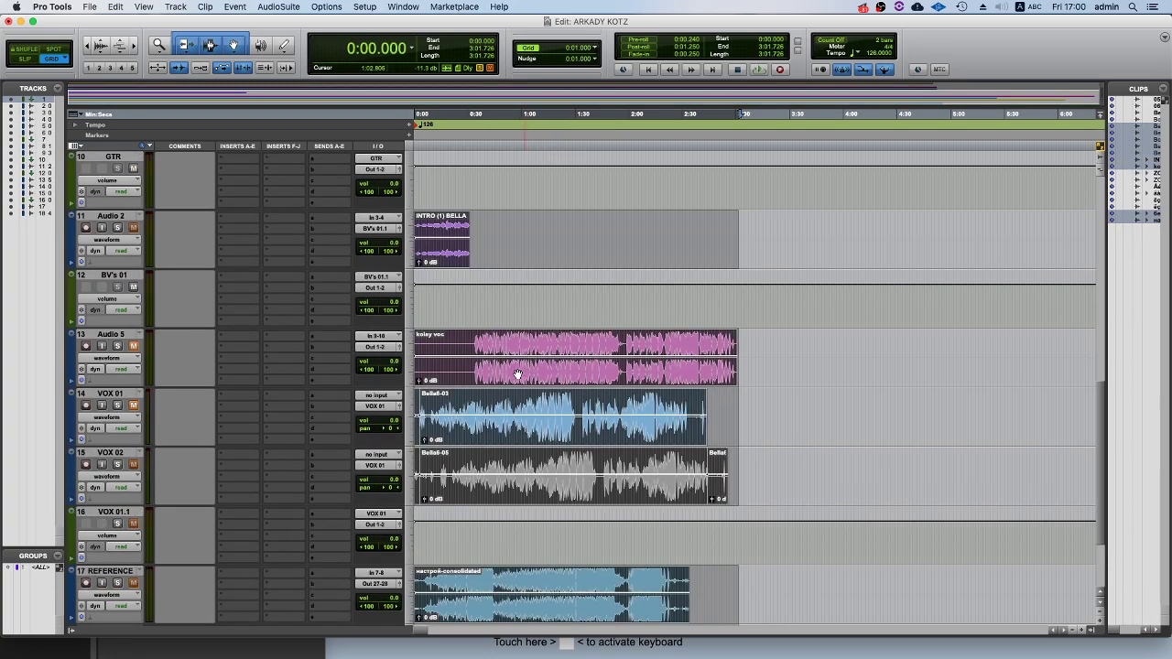
Show only the audio tracks in the session and keep just the Audio 4 track selected.
{"action": "left_click", "coordinate": [17, 569]}
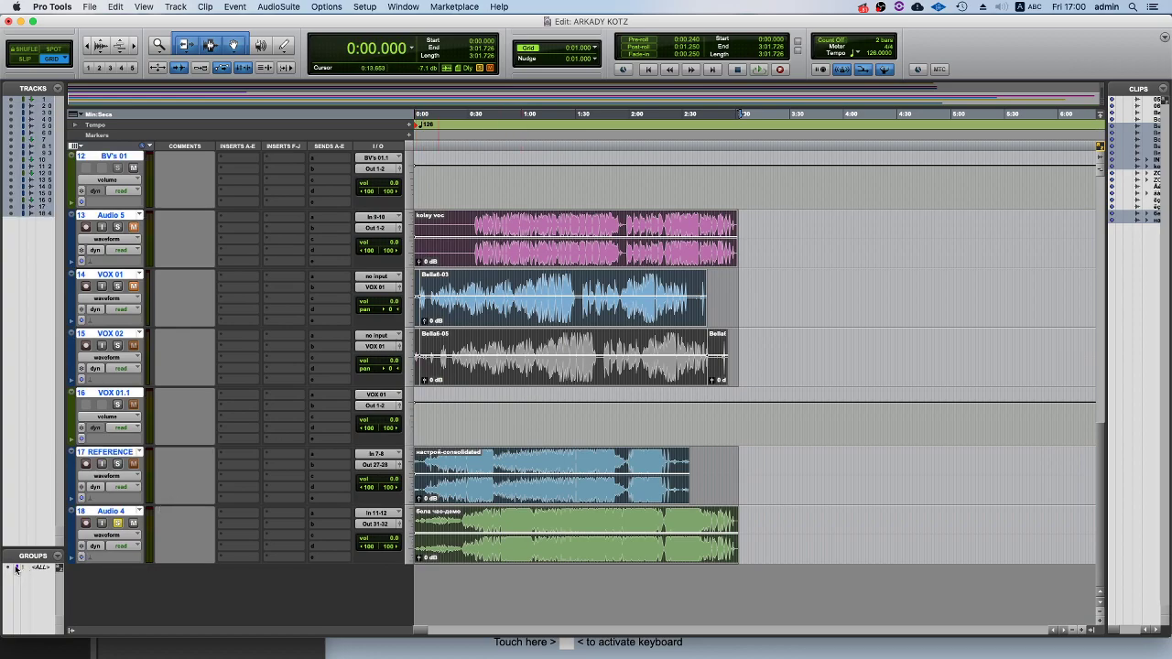
{"action": "left_click", "coordinate": [101, 511]}
{"action": "left_click", "coordinate": [30, 90]}
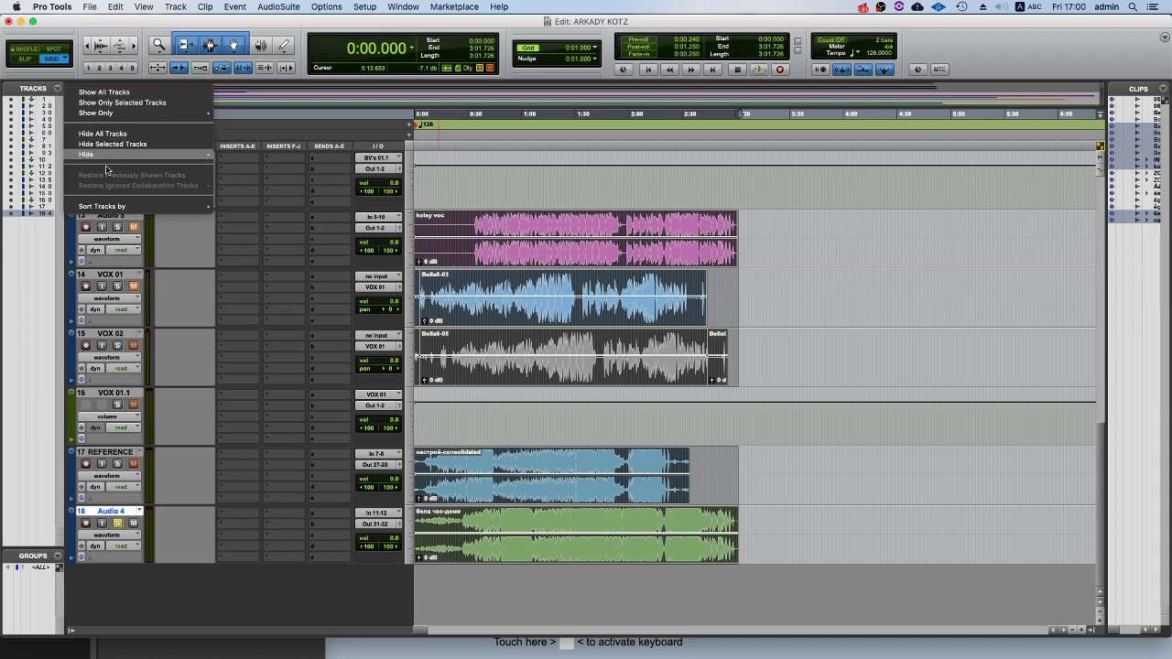
{"action": "mouse_move", "coordinate": [124, 113]}
{"action": "left_click", "coordinate": [286, 116]}
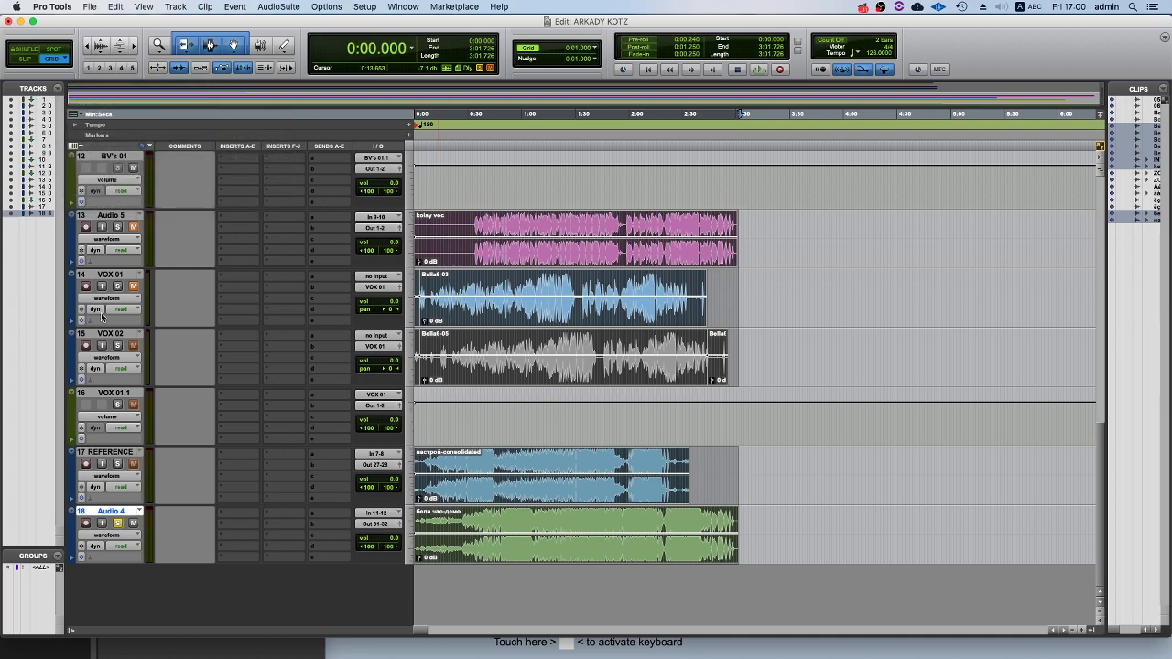
{"action": "scroll", "coordinate": [142, 415], "scroll_direction": "up", "scroll_amount": 3}
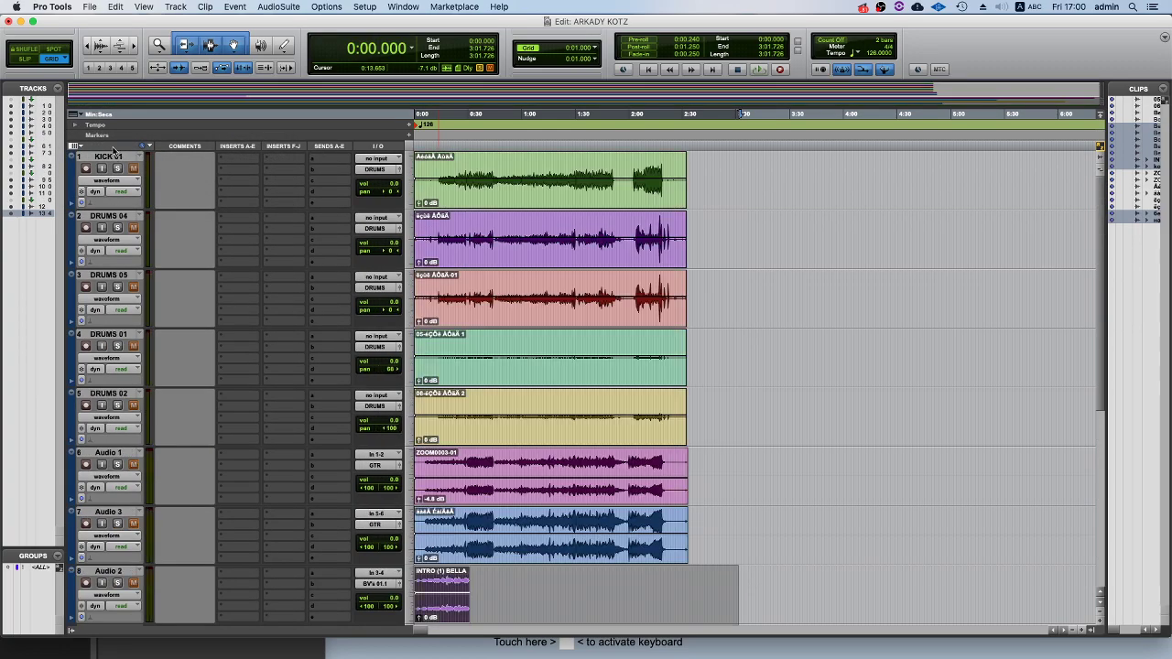
Select all the shown tracks and group them as a Mix/Edit group named ALL AUDIO.
{"action": "left_click", "coordinate": [110, 156], "text": "alt"}
{"action": "key", "text": "super+g"}
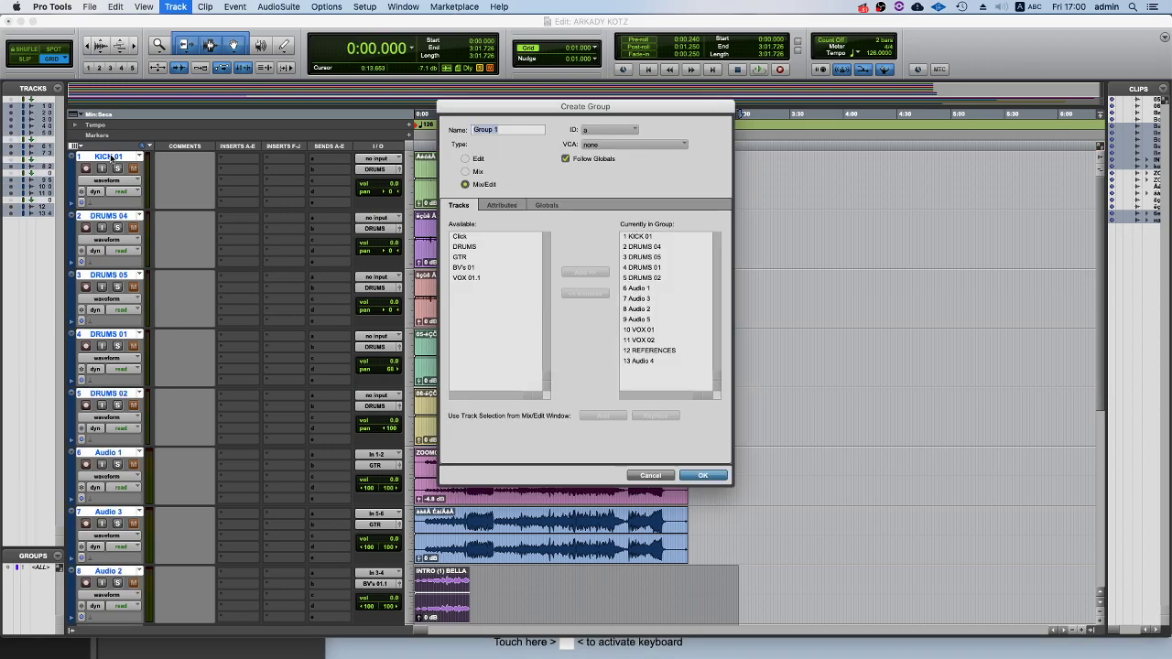
{"action": "type", "text": "ALL AUDIO"}
{"action": "key", "text": "Return"}
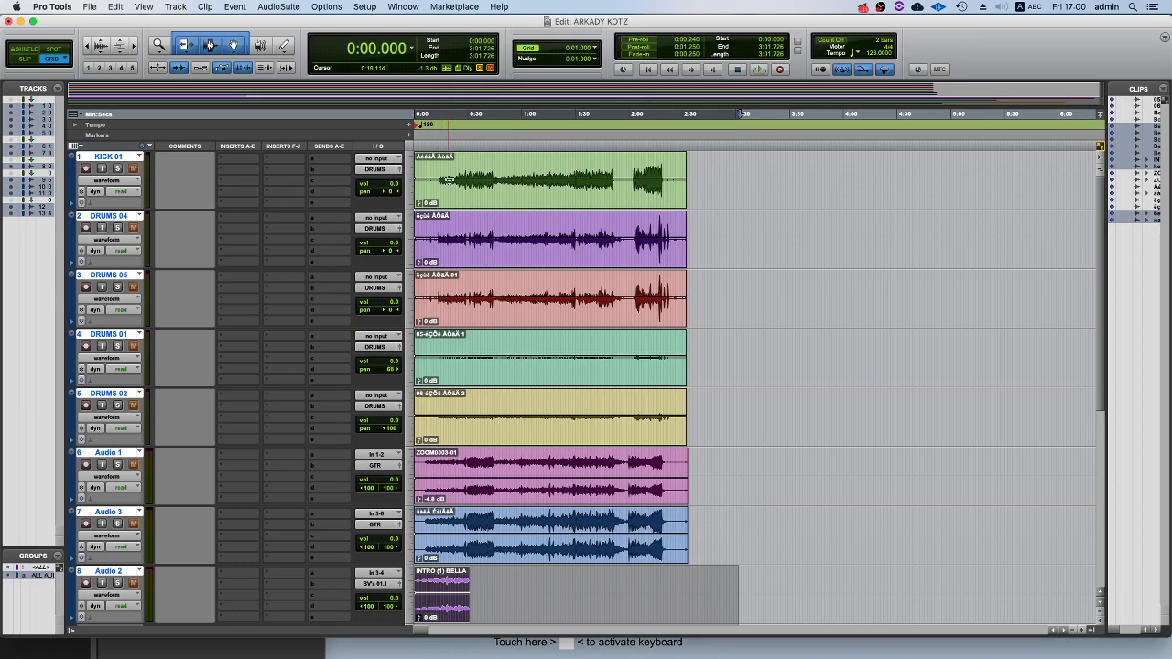
Select the clips on all grouped tracks from 0:00 to 3:08.000.
{"action": "scroll", "coordinate": [510, 247], "scroll_direction": "down", "scroll_amount": 5}
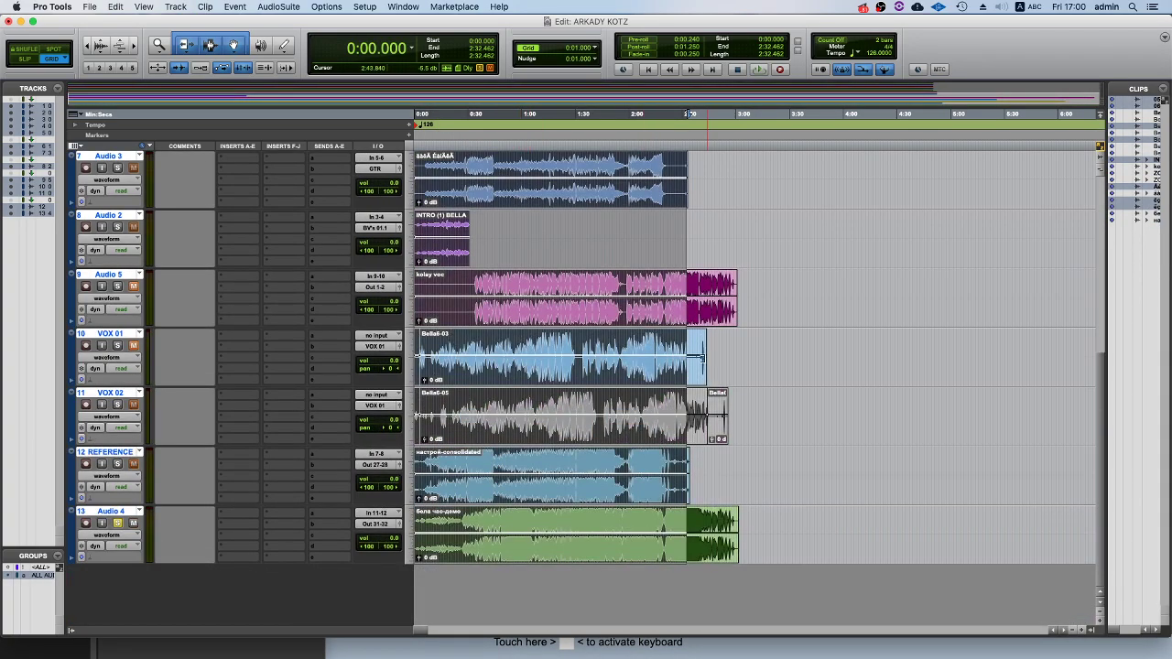
{"action": "left_click", "coordinate": [752, 306], "text": "shift"}
{"action": "key", "text": "t"}
{"action": "key", "text": "t"}
{"action": "key", "text": "t"}
{"action": "scroll", "coordinate": [748, 489], "scroll_direction": "right", "scroll_amount": 1}
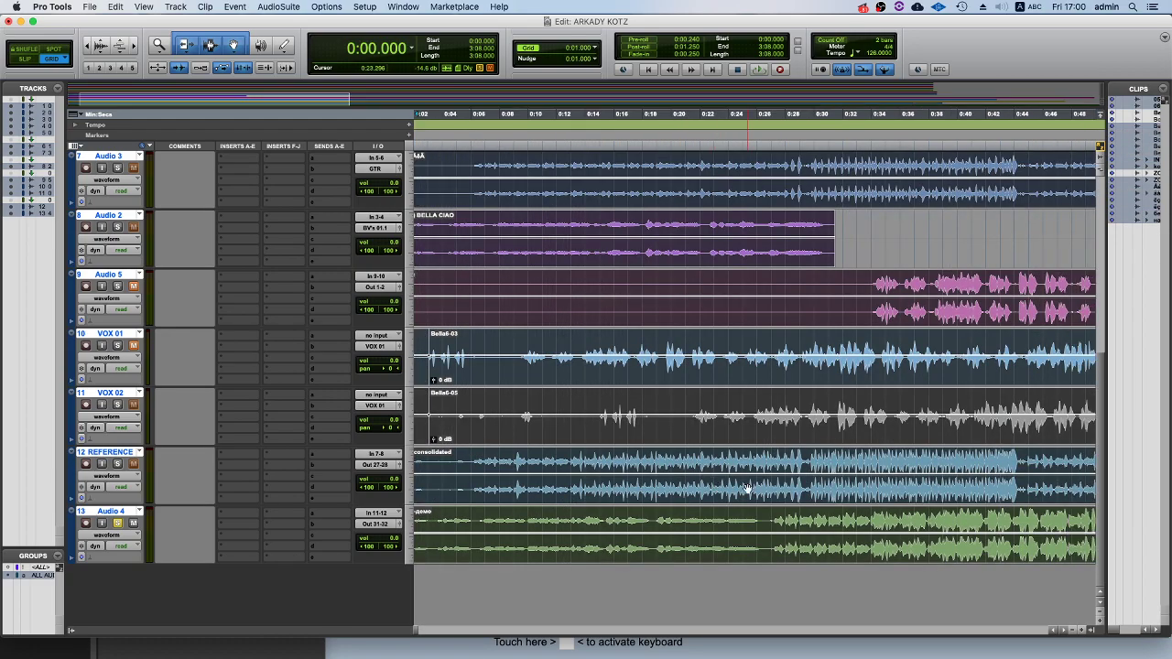
{"action": "key", "text": "r"}
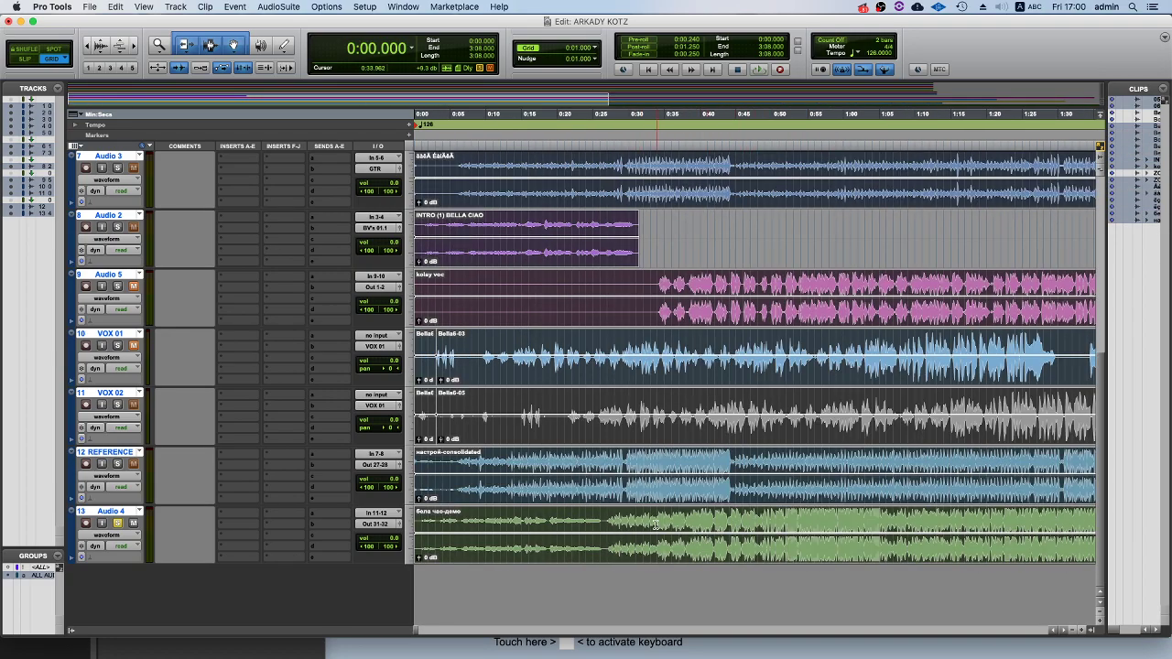
Play the song from the start to hear the demo, and stop playback.
{"action": "left_click", "coordinate": [26, 654]}
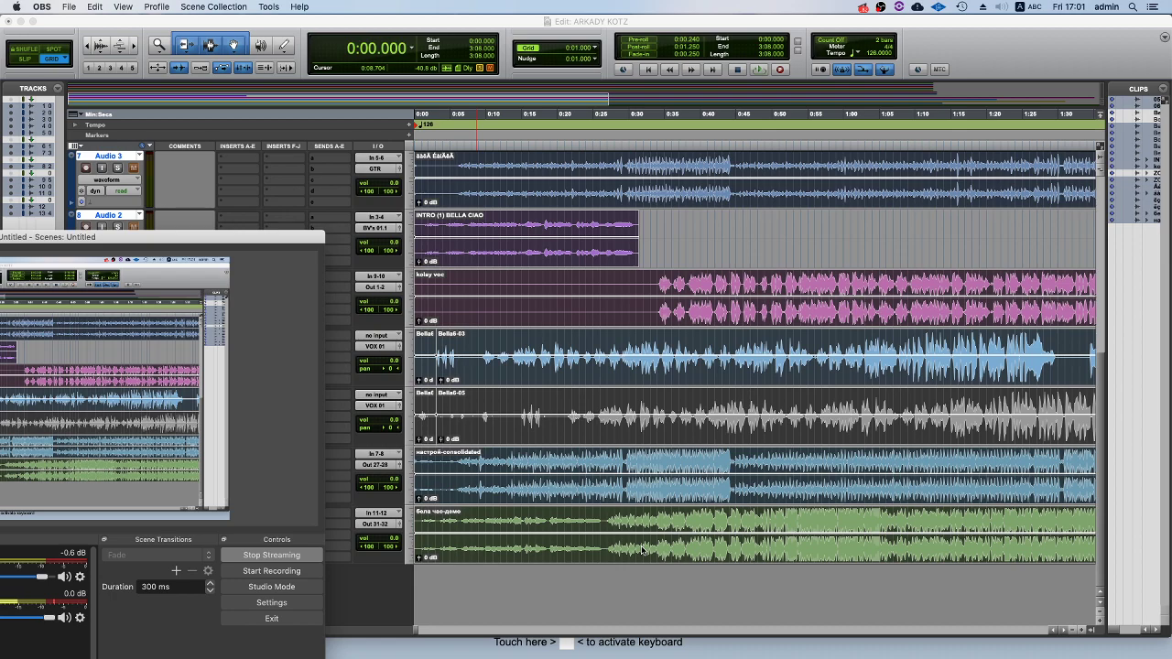
{"action": "left_click", "coordinate": [729, 24]}
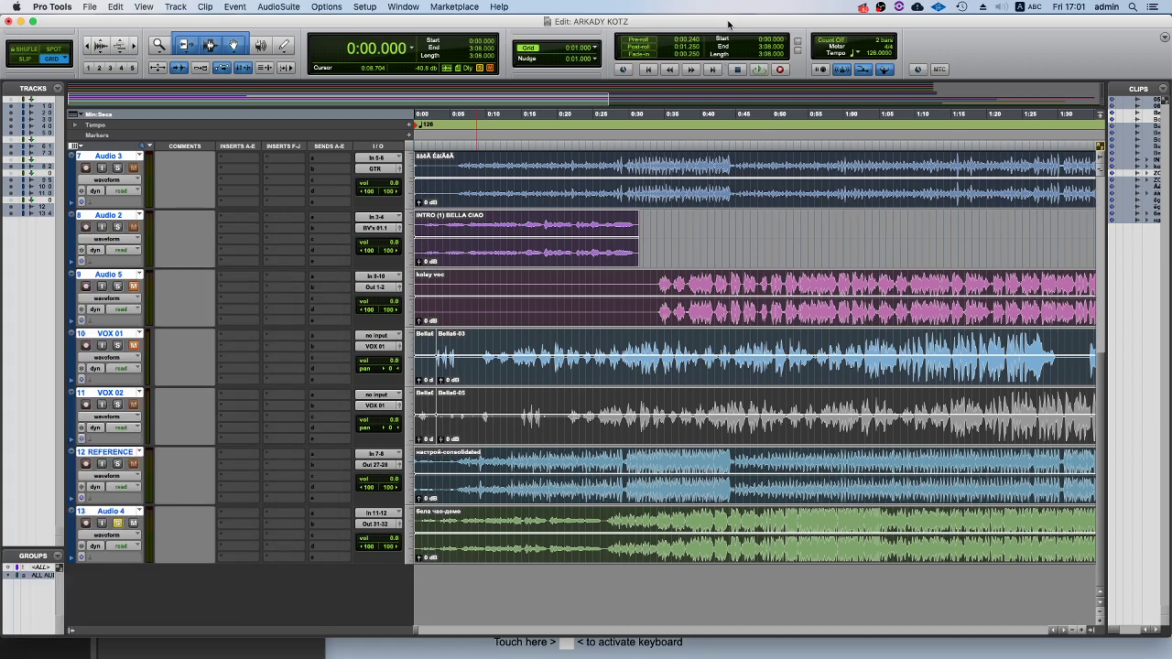
{"action": "key", "text": "space"}
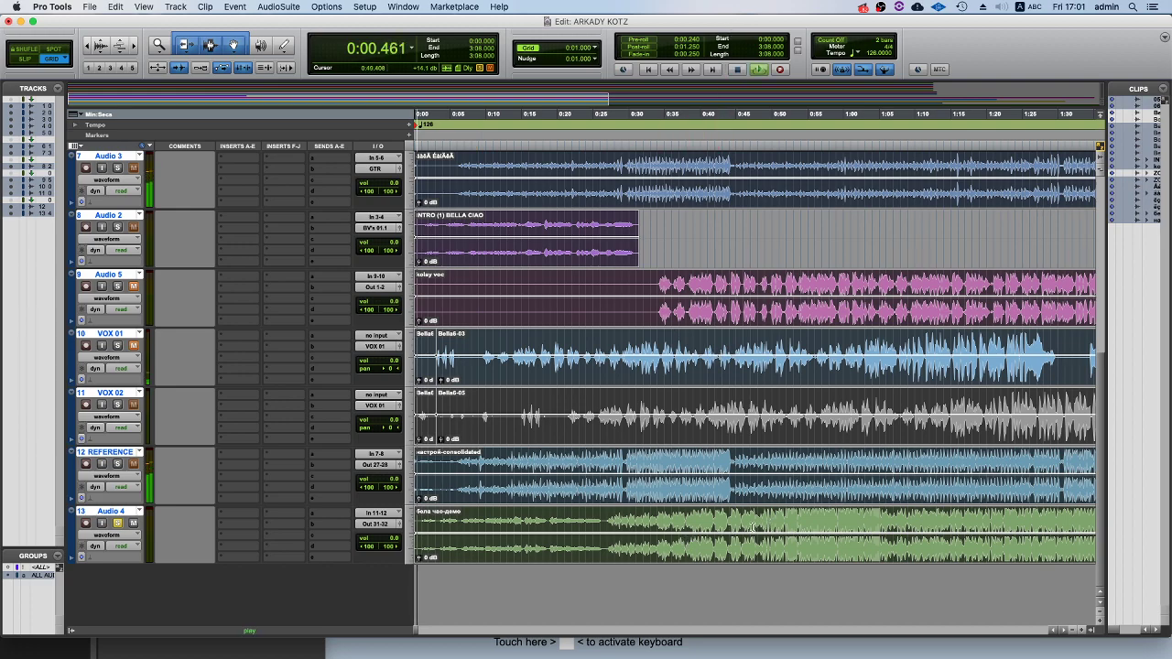
{"action": "key", "text": "super+bracketleft"}
{"action": "key", "text": "space"}
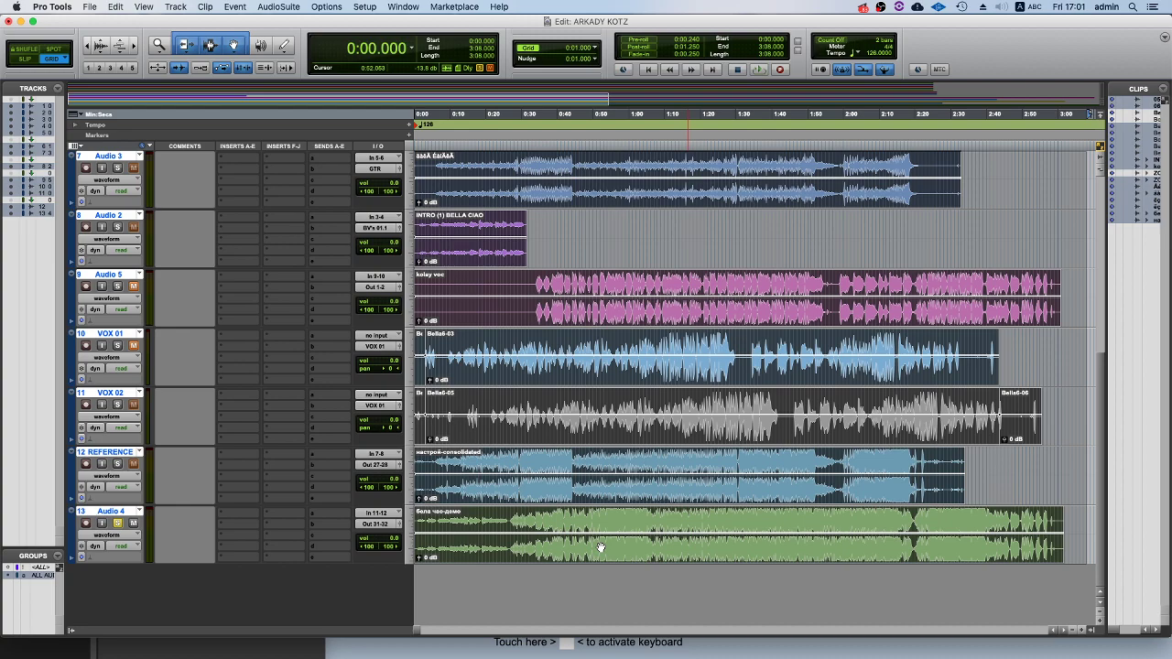
{"action": "key", "text": "r"}
{"action": "key", "text": "t"}
{"action": "key", "text": "t"}
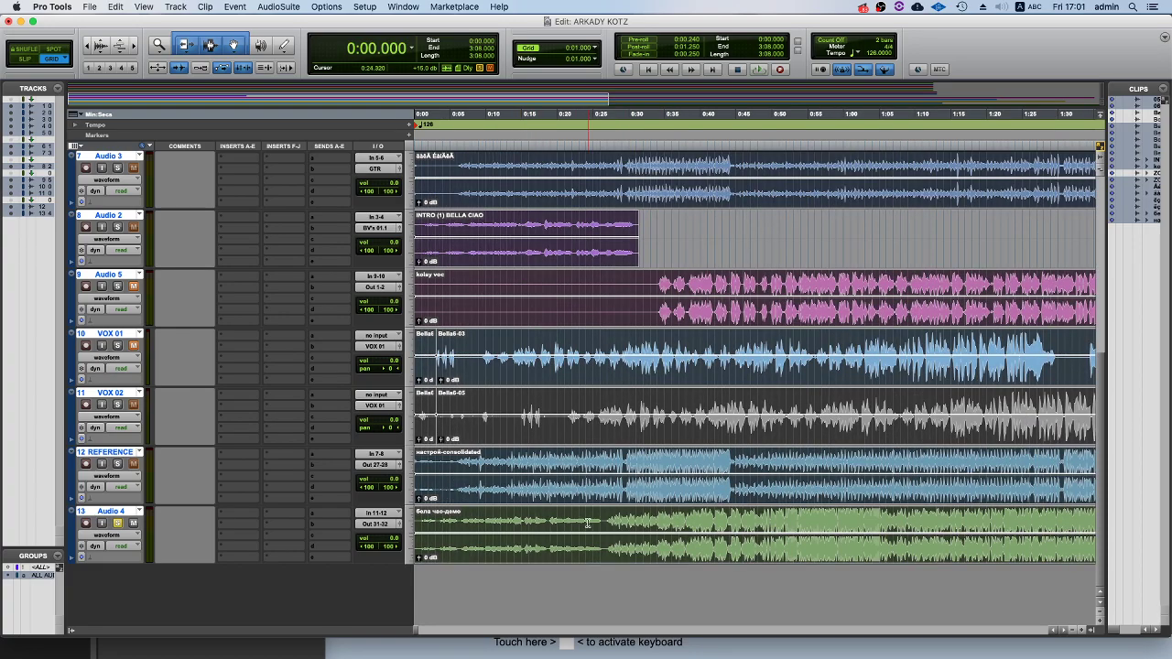
Show all tracks of the session again, including the Click and the aux tracks.
{"action": "scroll", "coordinate": [588, 523], "scroll_direction": "up", "scroll_amount": 6}
{"action": "scroll", "coordinate": [588, 523], "scroll_direction": "down", "scroll_amount": 6}
{"action": "scroll", "coordinate": [586, 524], "scroll_direction": "up", "scroll_amount": 6}
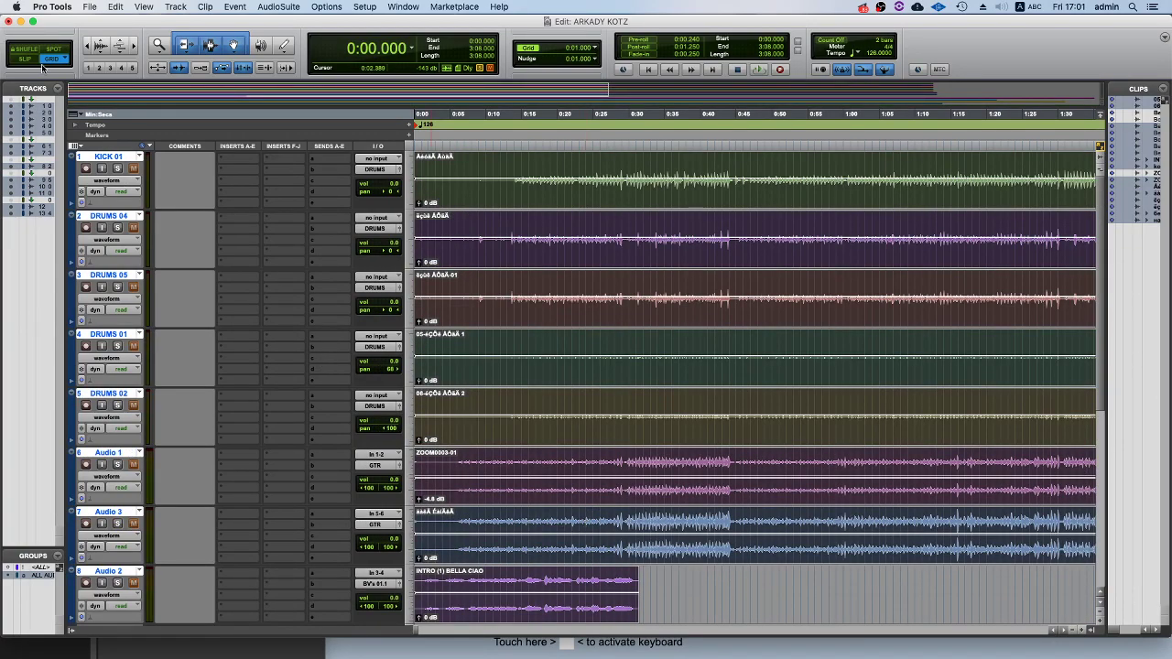
{"action": "left_click", "coordinate": [59, 89]}
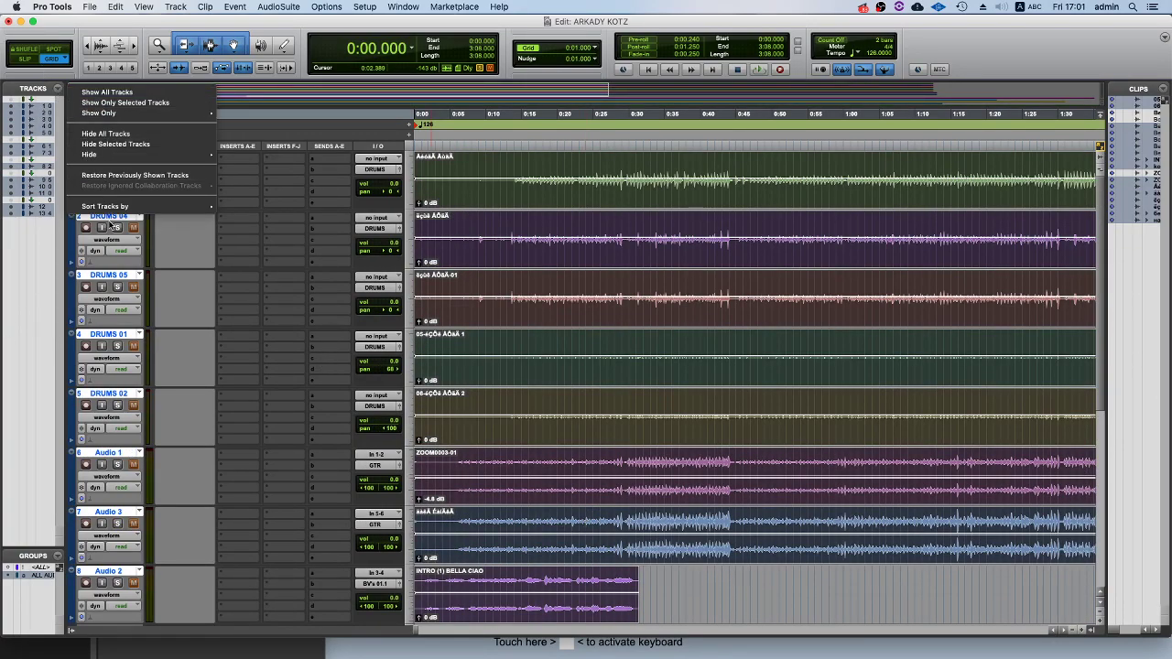
{"action": "mouse_move", "coordinate": [115, 207]}
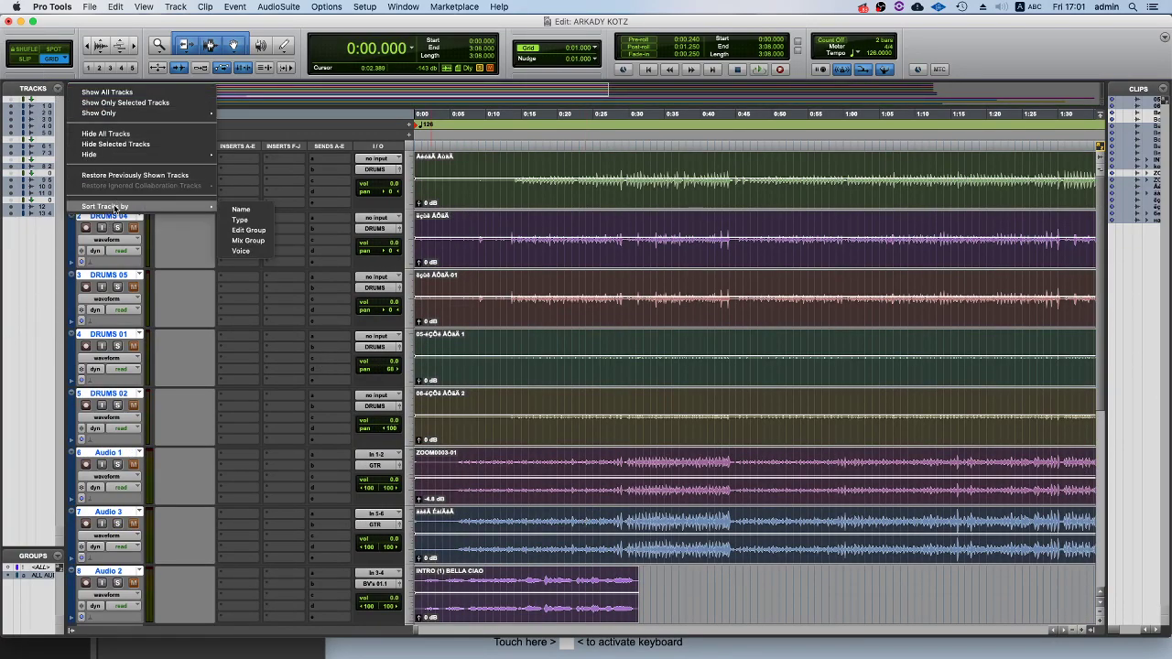
{"action": "left_click", "coordinate": [133, 91]}
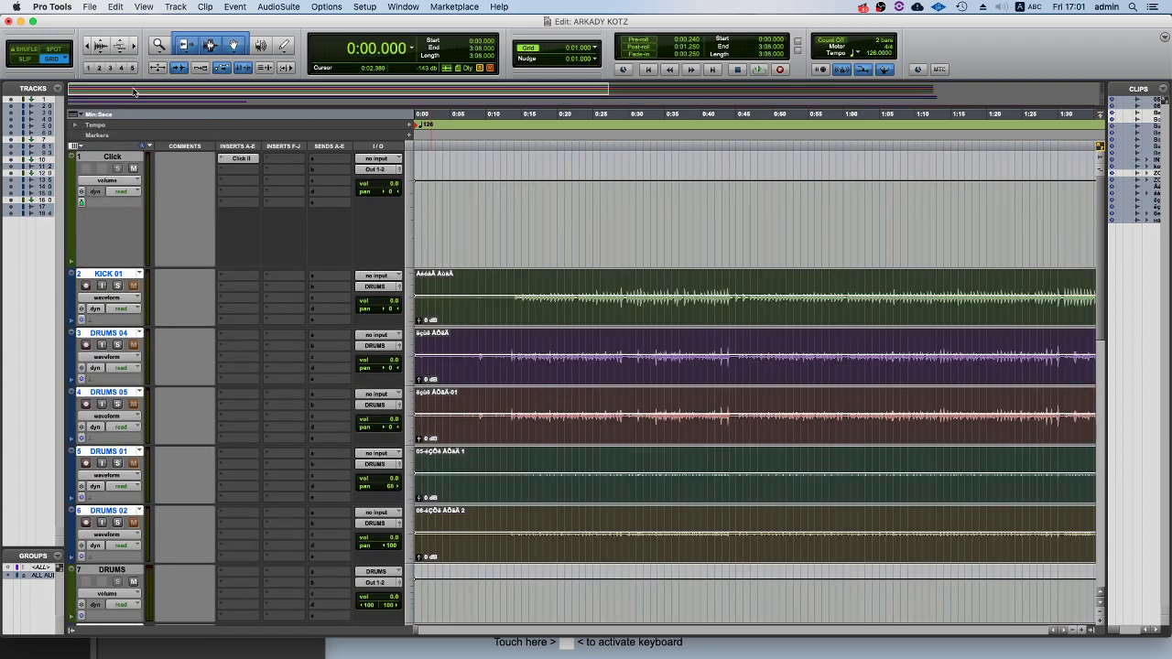
Play the demo with the click from 0:22 to compare their timing, and stop playback.
{"action": "left_click", "coordinate": [584, 194]}
{"action": "key", "text": "space"}
{"action": "key", "text": "super+bracketleft"}
{"action": "key", "text": "super+bracketleft"}
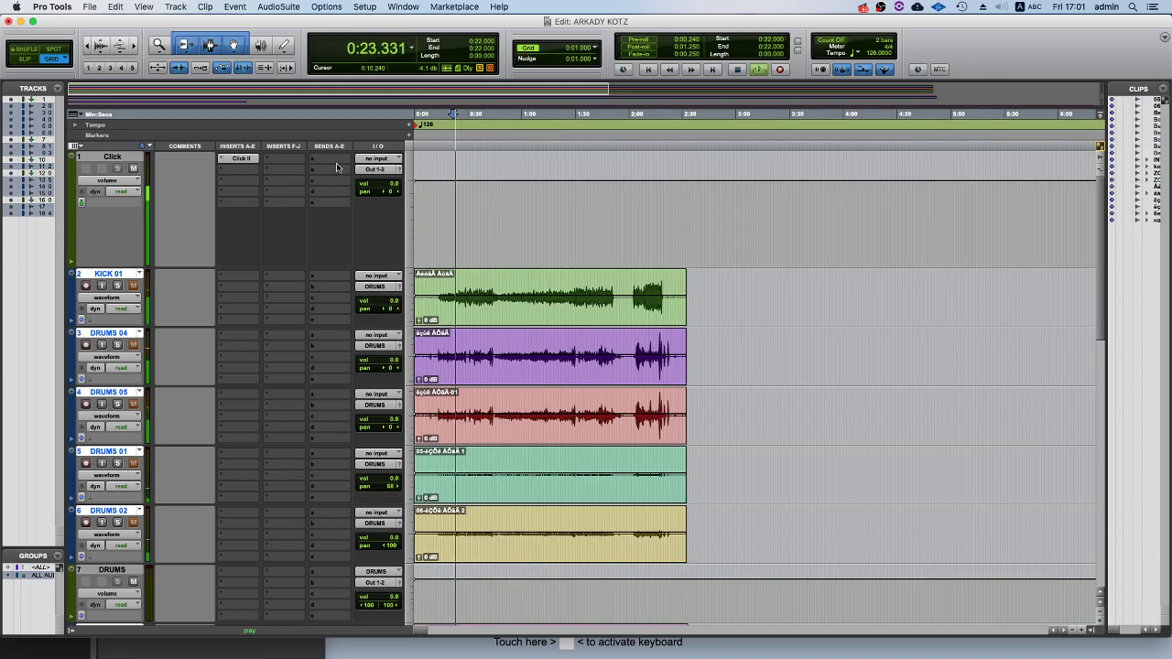
{"action": "scroll", "coordinate": [374, 261], "scroll_direction": "down", "scroll_amount": 10}
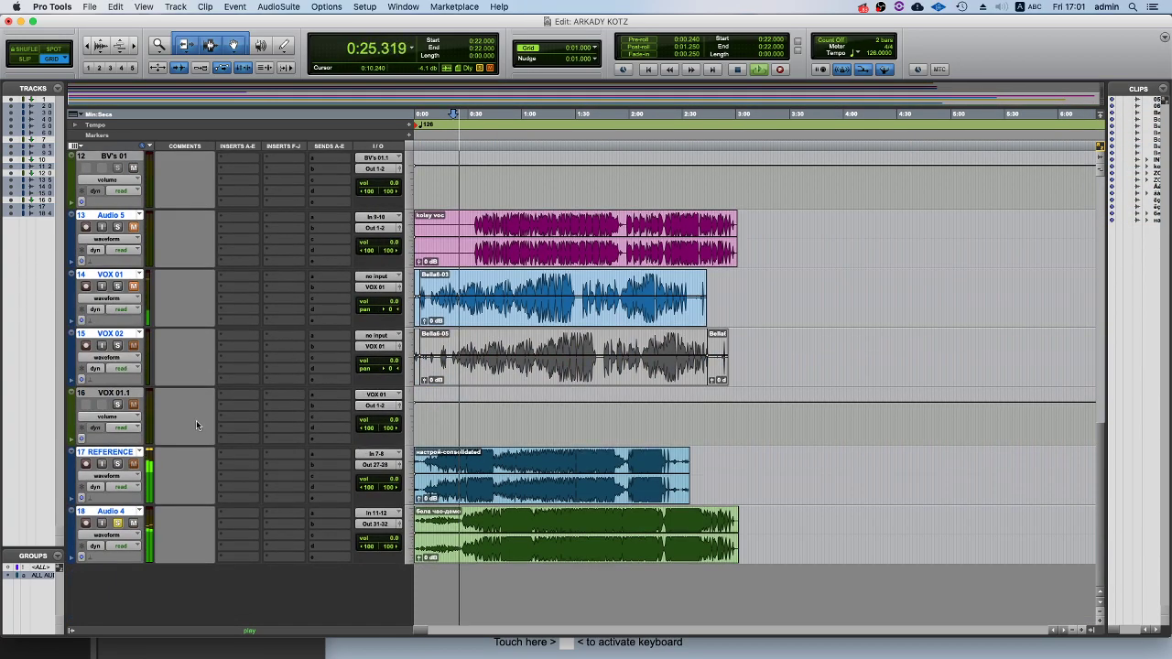
{"action": "key", "text": "space"}
{"action": "key", "text": "space"}
{"action": "key", "text": "space"}
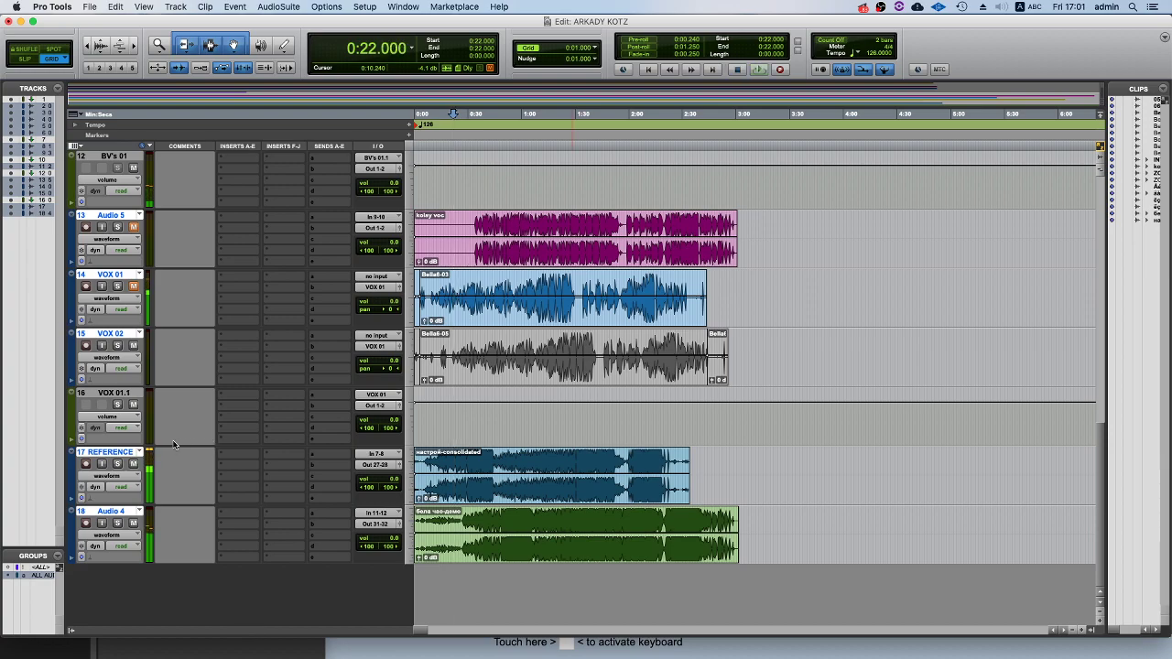
Create one new stereo Aux Input track below the Audio 4 track.
{"action": "left_click", "coordinate": [109, 513]}
{"action": "key", "text": "super+shift+n"}
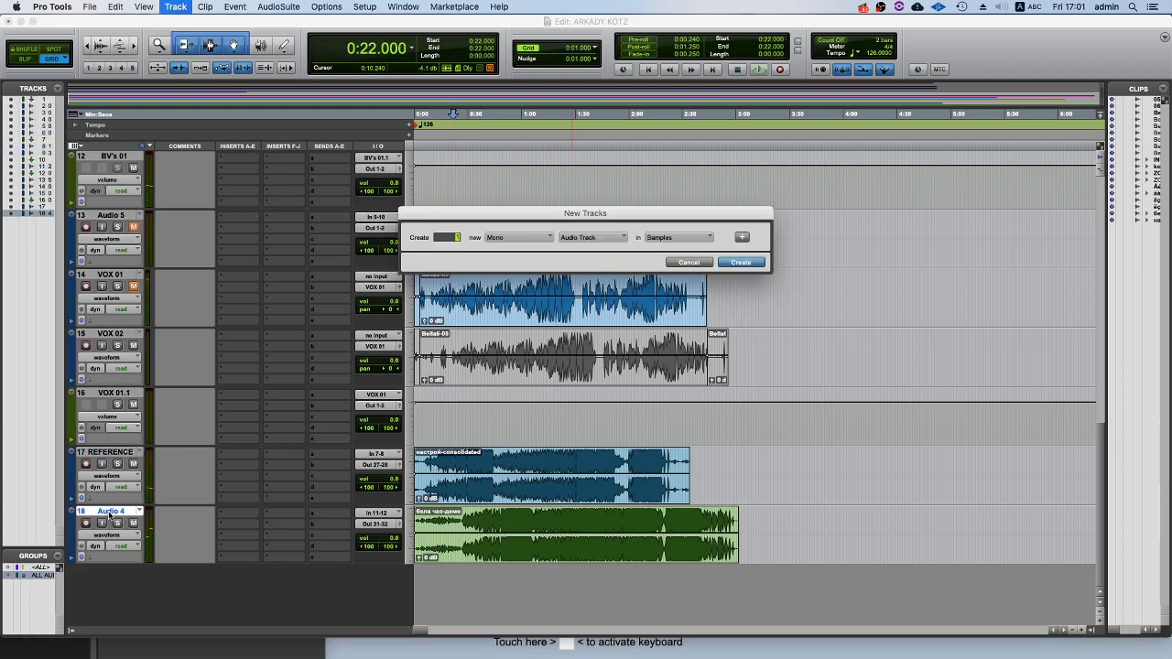
{"action": "left_click", "coordinate": [519, 237]}
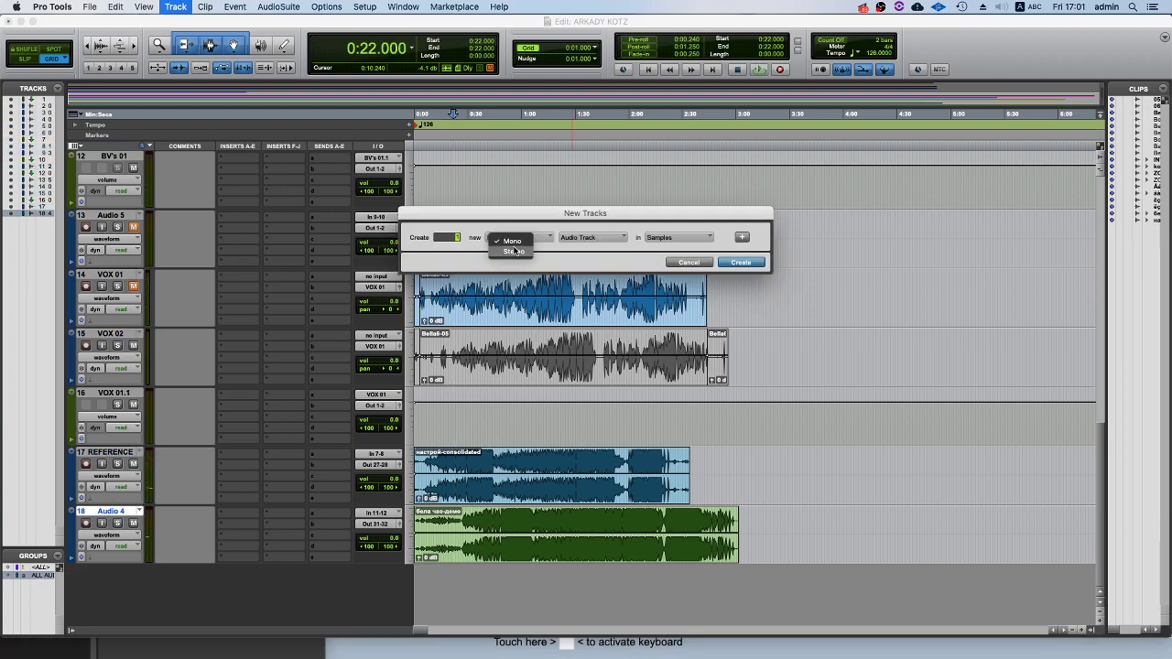
{"action": "left_click", "coordinate": [519, 248]}
{"action": "left_click", "coordinate": [594, 237]}
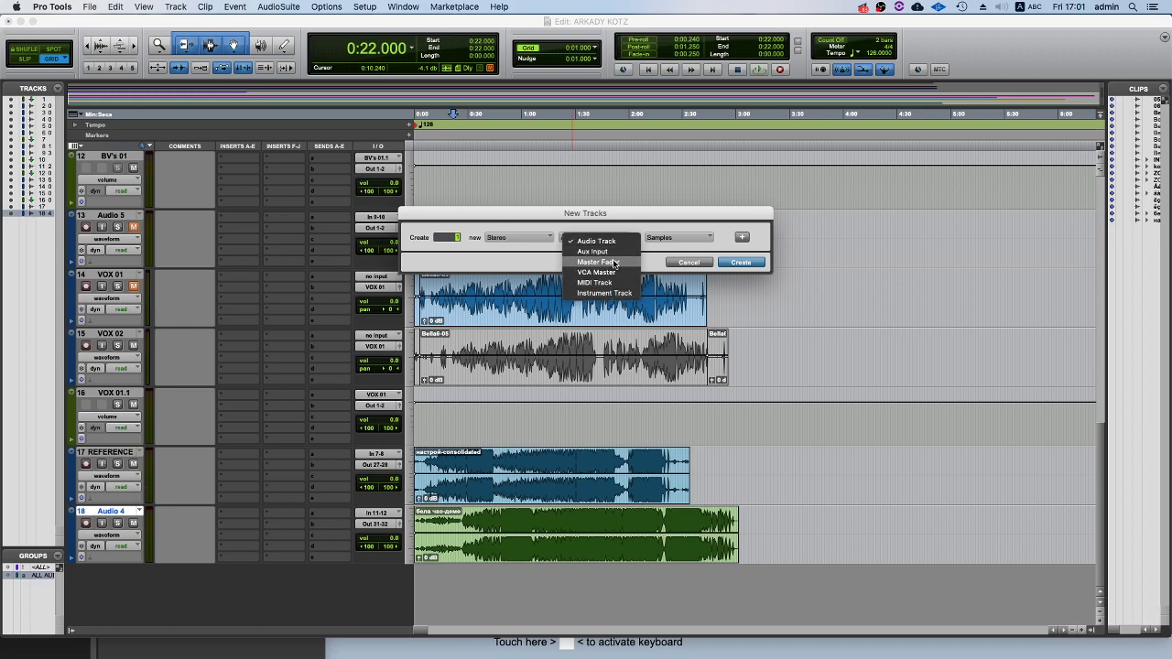
{"action": "left_click", "coordinate": [617, 253]}
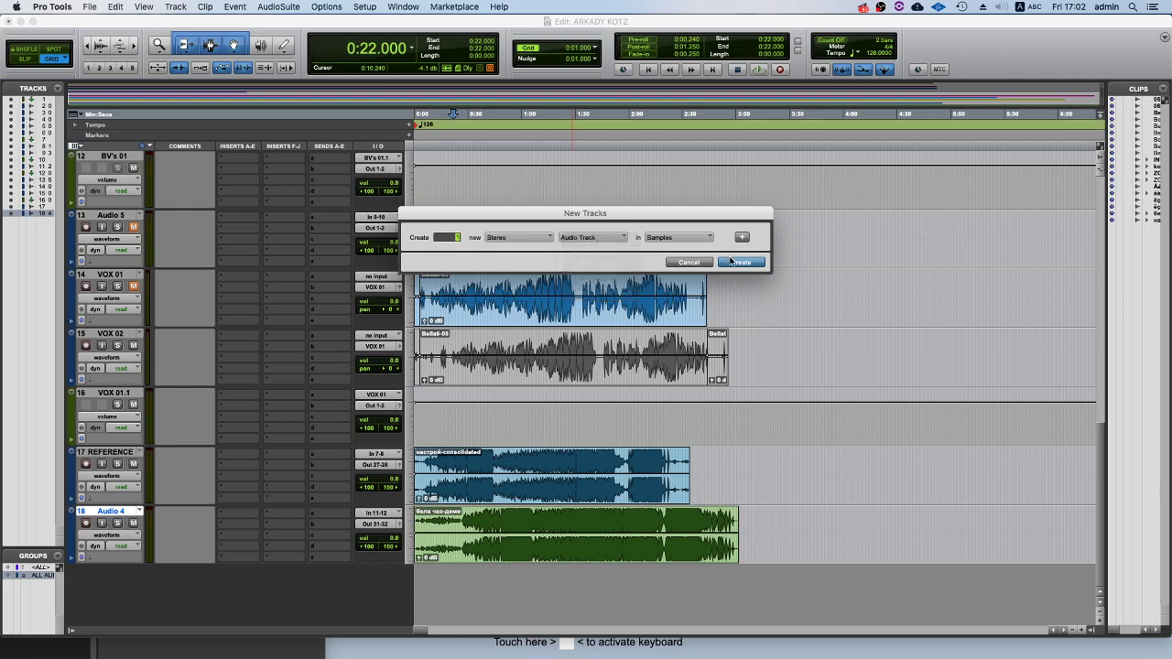
{"action": "left_click", "coordinate": [740, 263]}
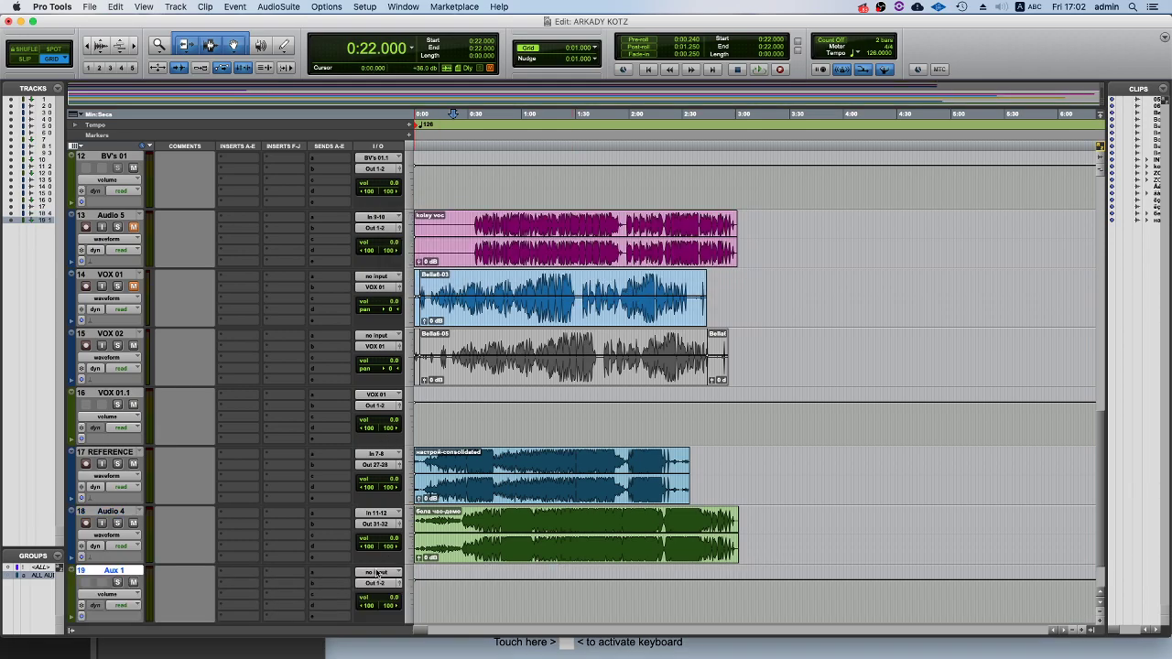
Set the input of the Aux 1 track to In 31-32 (Stereo).
{"action": "left_click", "coordinate": [377, 573]}
{"action": "mouse_move", "coordinate": [403, 597]}
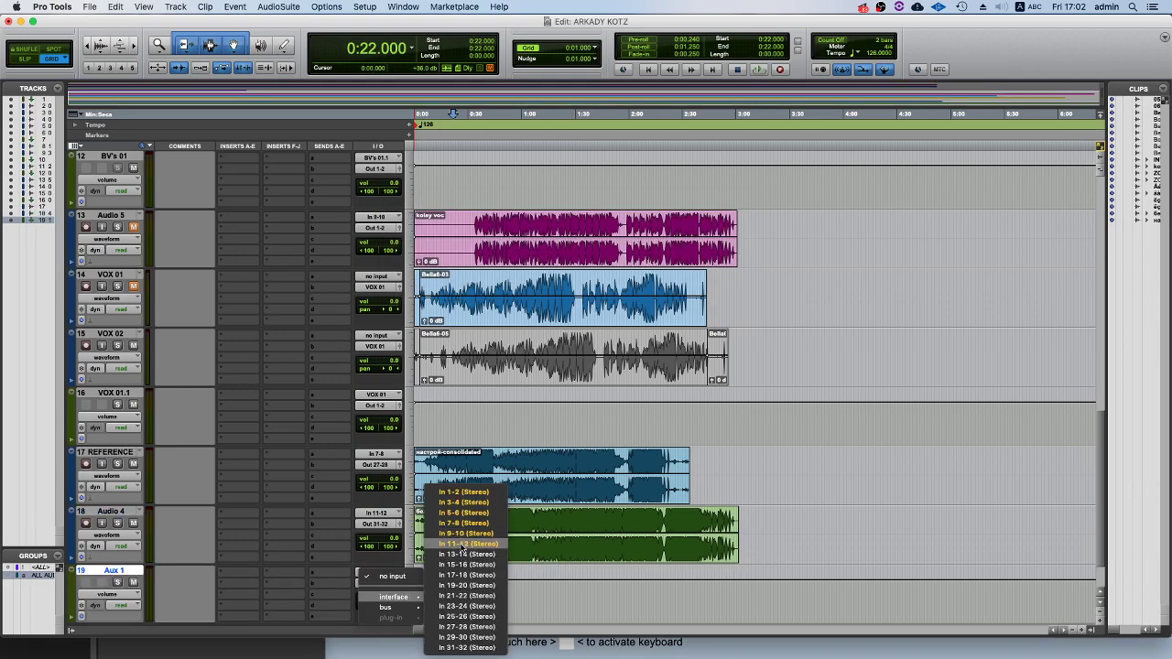
{"action": "key", "text": "Return"}
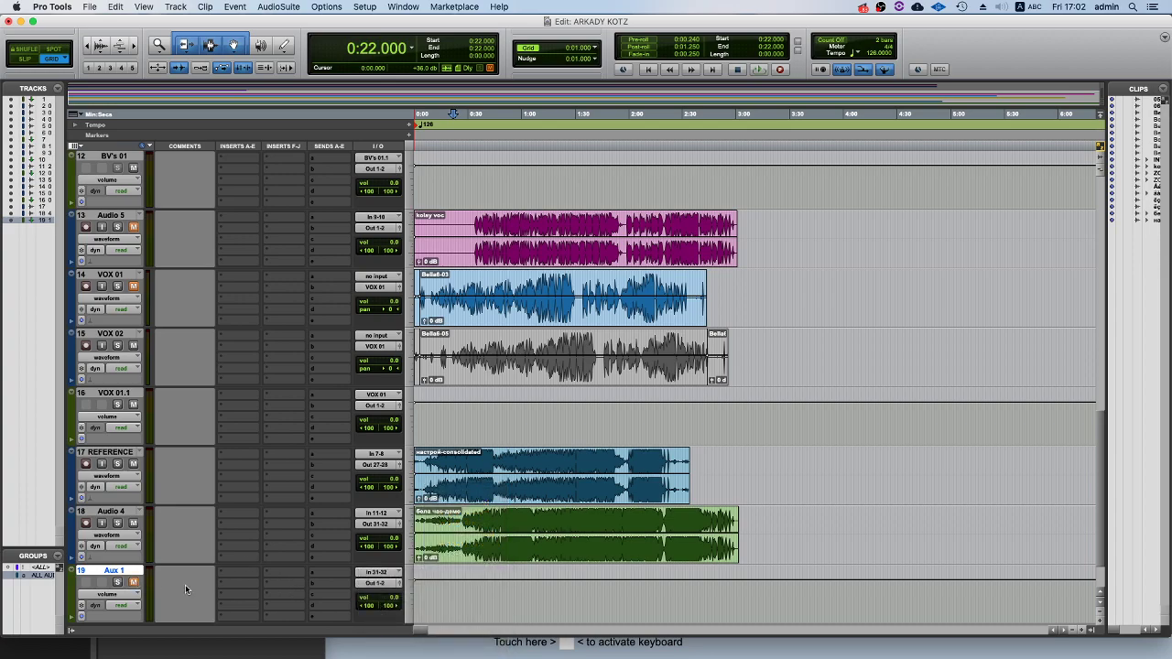
Set the output of the Aux 1 track to Out 31-32 (Stereo) and briefly play the session from 0:28.
{"action": "left_click", "coordinate": [373, 584]}
{"action": "mouse_move", "coordinate": [392, 585]}
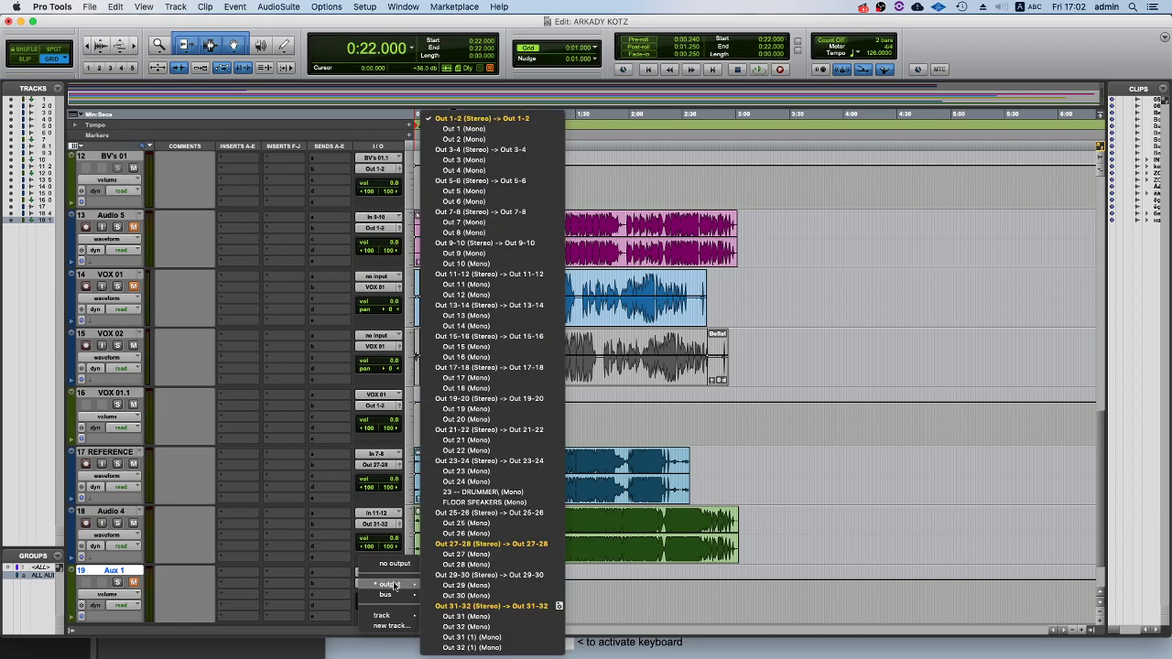
{"action": "left_click", "coordinate": [458, 607]}
{"action": "left_click", "coordinate": [464, 521]}
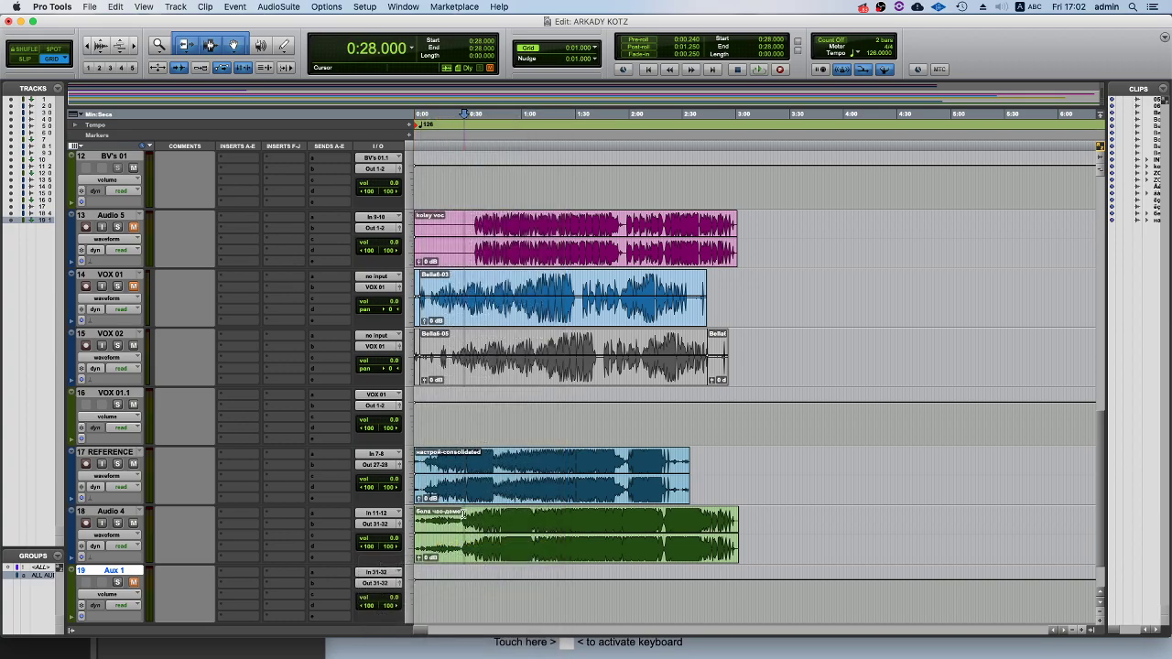
{"action": "key", "text": "space"}
{"action": "key", "text": "space"}
Set the output of the Audio 4 track to Out 1-2 (Stereo) and start playback from 0:30.
{"action": "left_click", "coordinate": [374, 524]}
{"action": "mouse_move", "coordinate": [392, 525]}
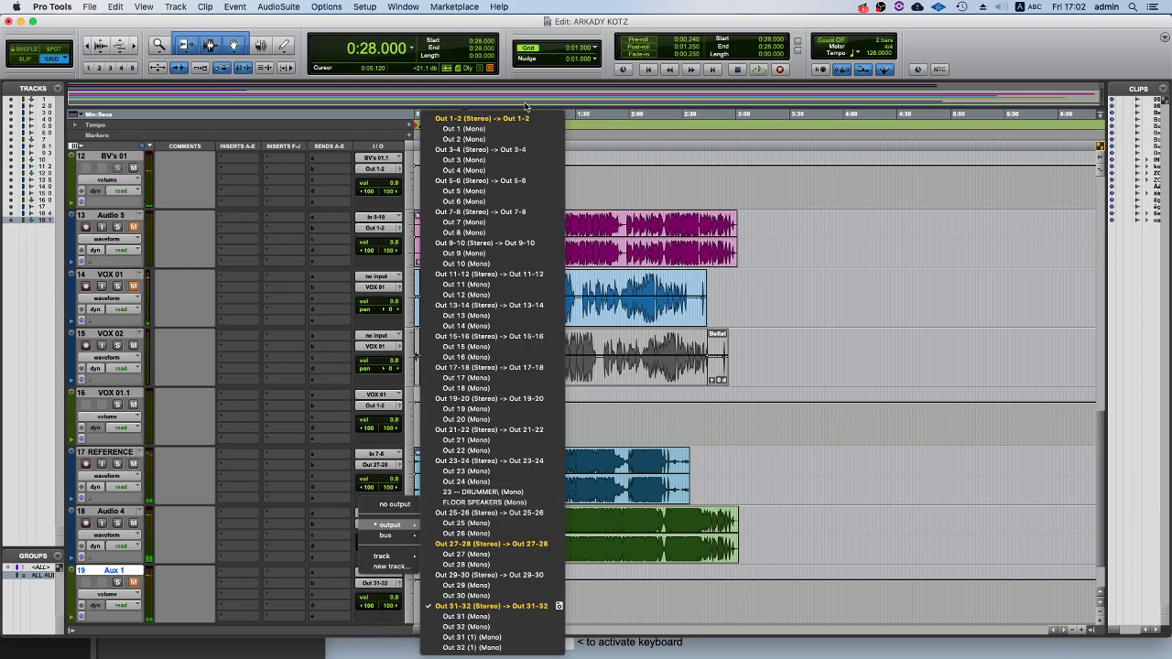
{"action": "left_click", "coordinate": [511, 118]}
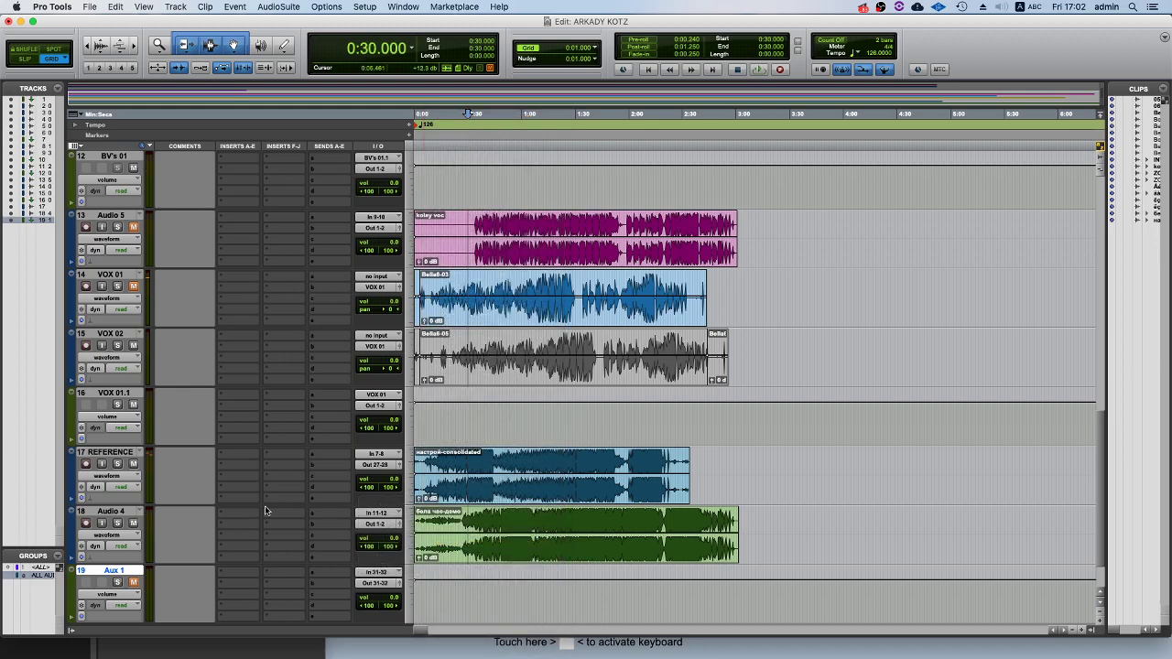
{"action": "key", "text": "space"}
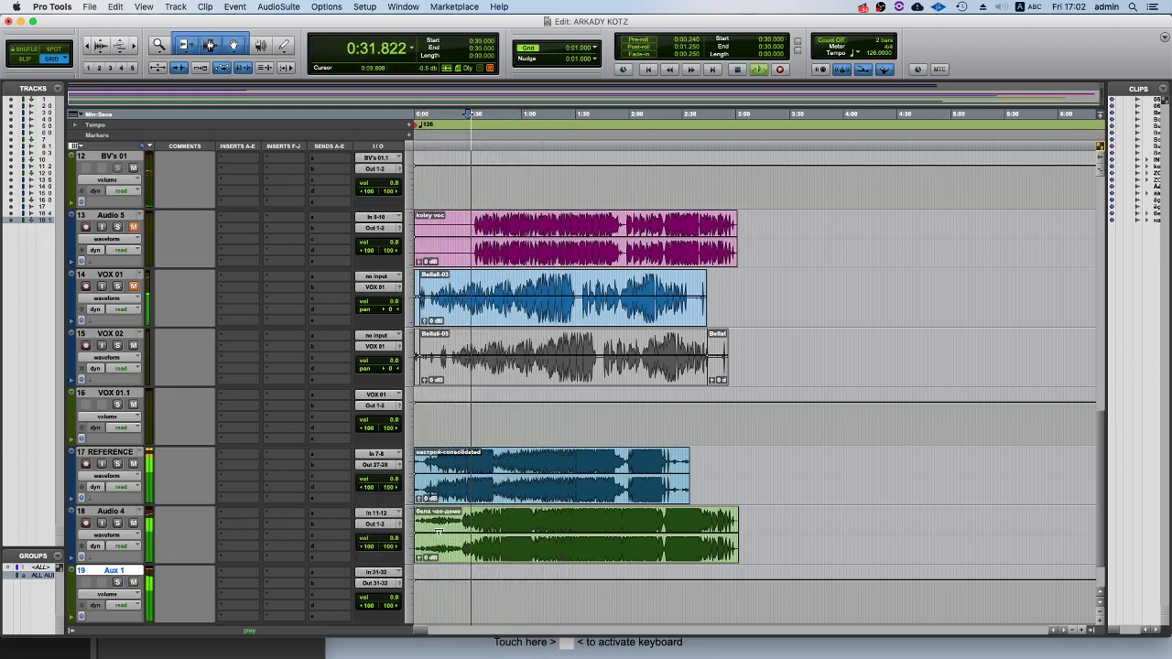
Mute the REFERENCE, VOX 01.1, GTR and DRUMS tracks during playback.
{"action": "left_click", "coordinate": [134, 463]}
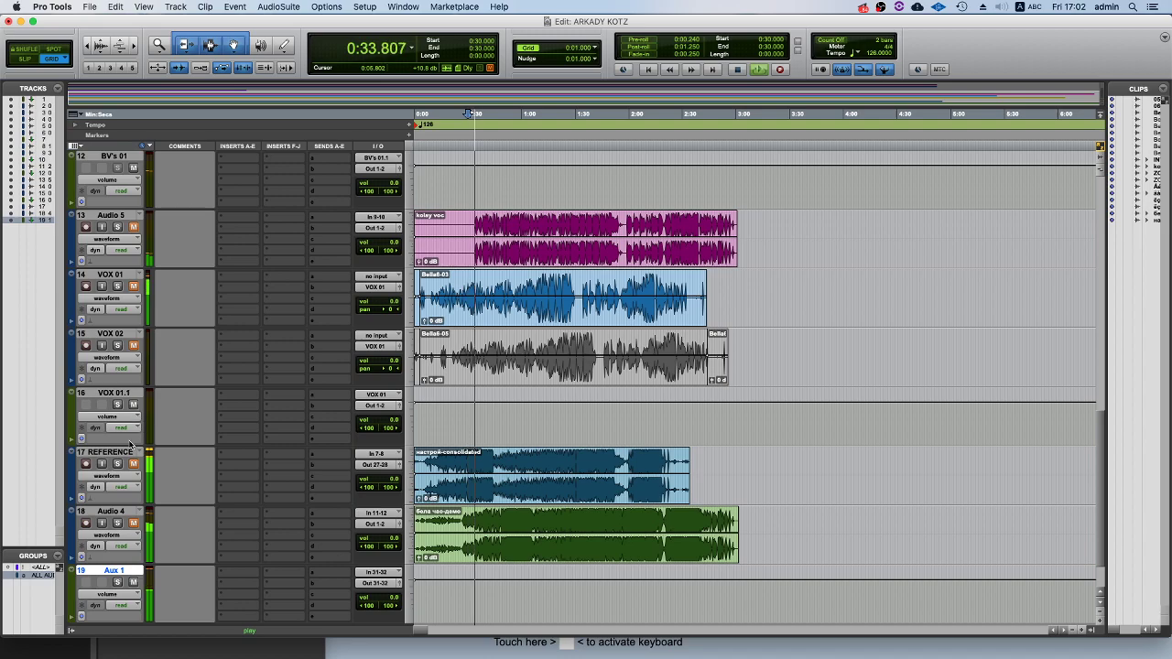
{"action": "left_click", "coordinate": [135, 464]}
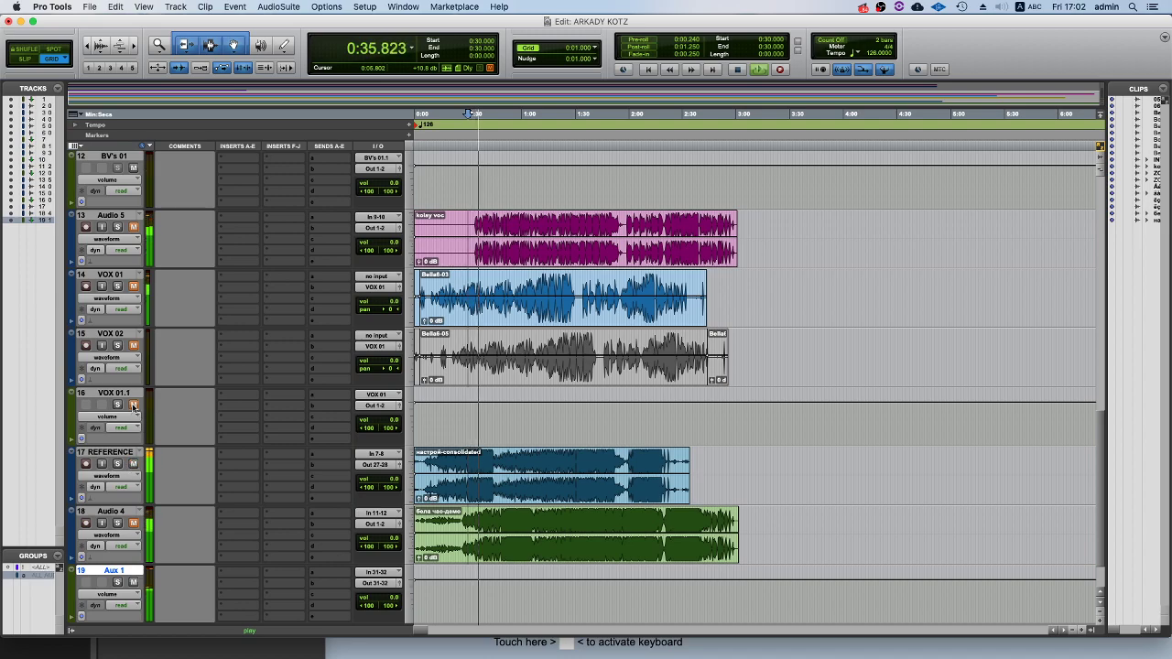
{"action": "scroll", "coordinate": [135, 362], "scroll_direction": "up", "scroll_amount": 5}
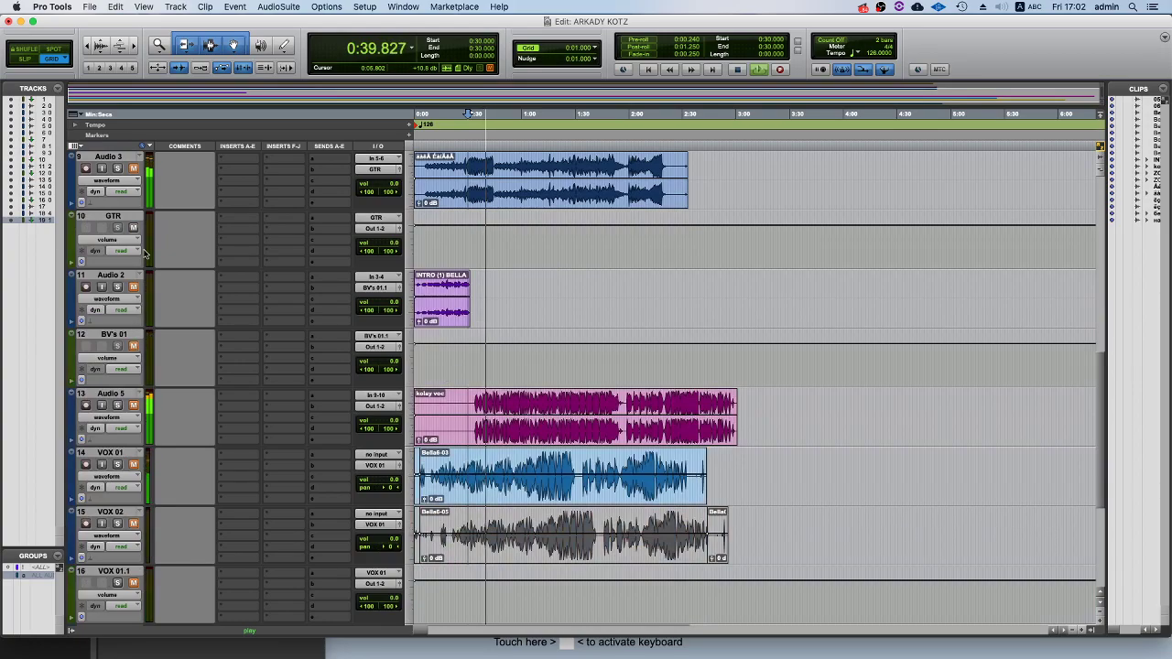
{"action": "scroll", "coordinate": [134, 229], "scroll_direction": "up", "scroll_amount": 5}
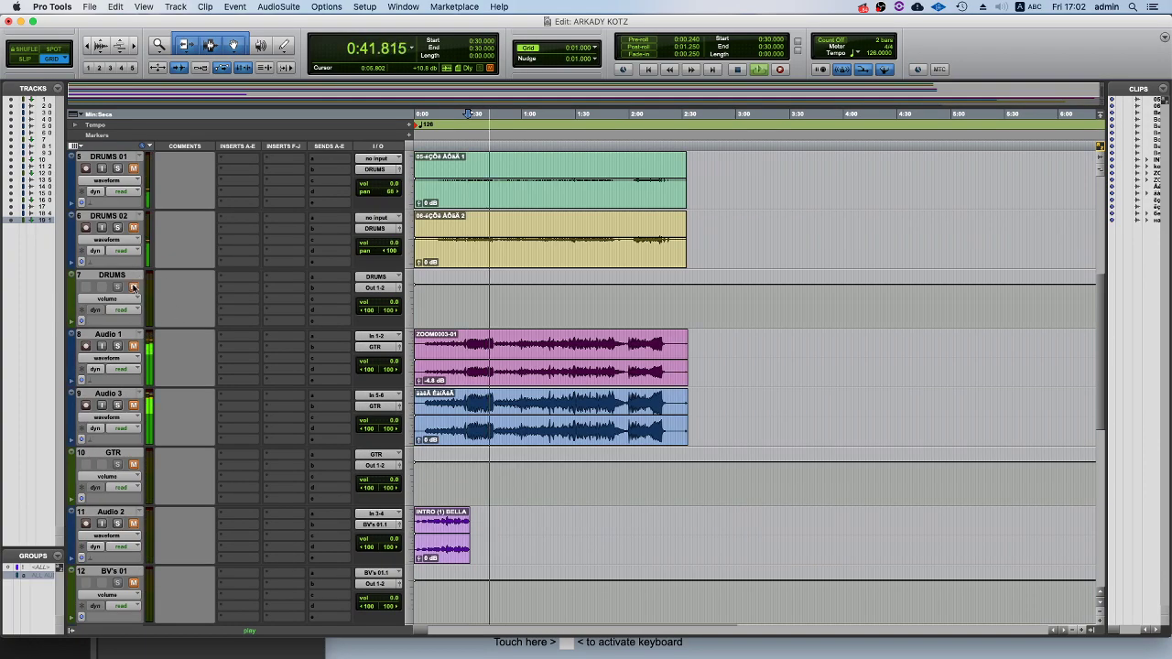
{"action": "scroll", "coordinate": [134, 290], "scroll_direction": "up", "scroll_amount": 5}
{"action": "scroll", "coordinate": [151, 188], "scroll_direction": "down", "scroll_amount": 15}
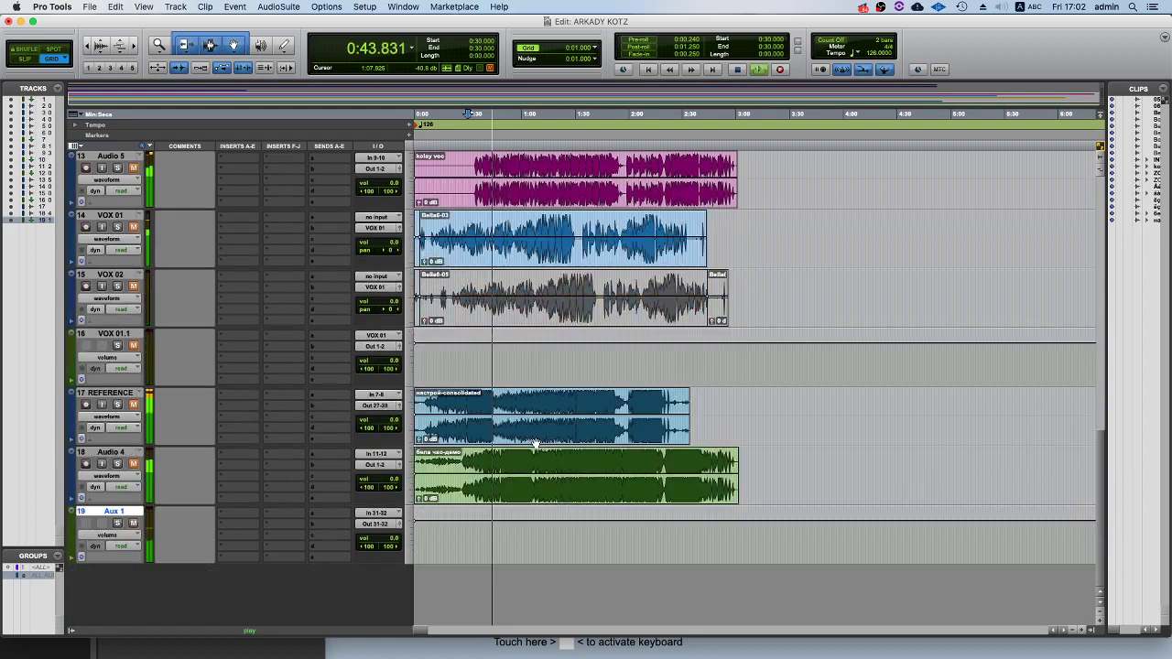
Lower the clip gain of the demo clip on the Audio 4 track to -7.7 dB and stop playback.
{"action": "left_click", "coordinate": [136, 463]}
{"action": "left_click", "coordinate": [542, 487]}
{"action": "left_click_drag", "start_coordinate": [541, 468], "coordinate": [536, 474]}
{"action": "key", "text": "space"}
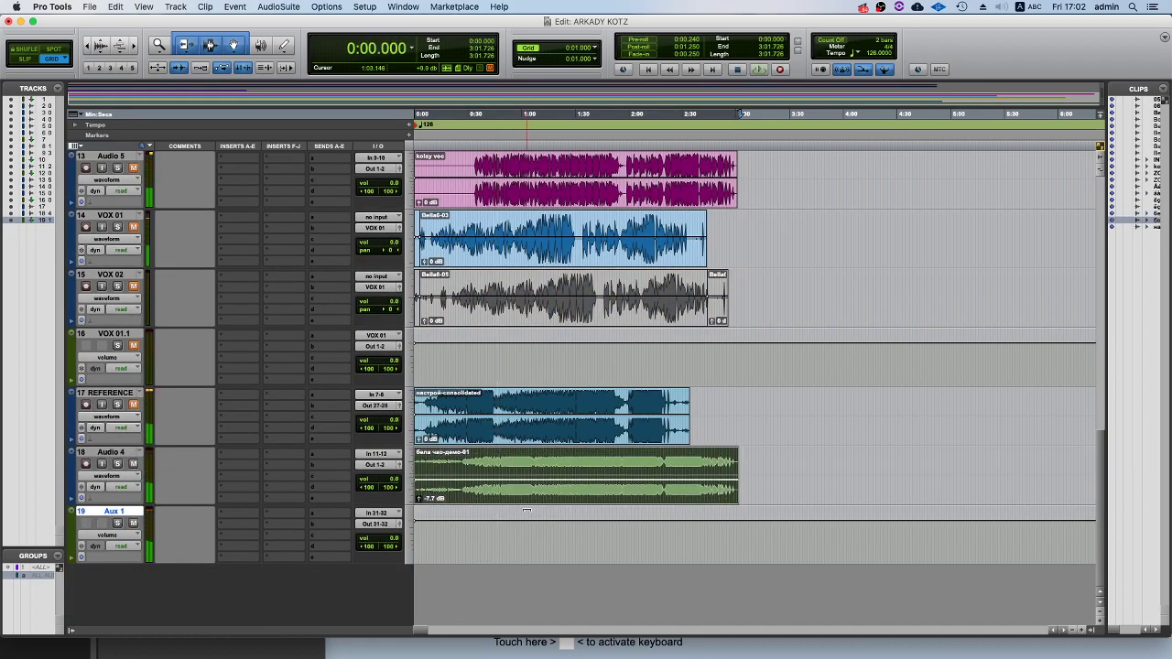
Play the quieter demo from 0:44 and examine its waveform against the other tracks up close.
{"action": "left_click", "coordinate": [514, 497]}
{"action": "left_click", "coordinate": [493, 470]}
{"action": "key", "text": "space"}
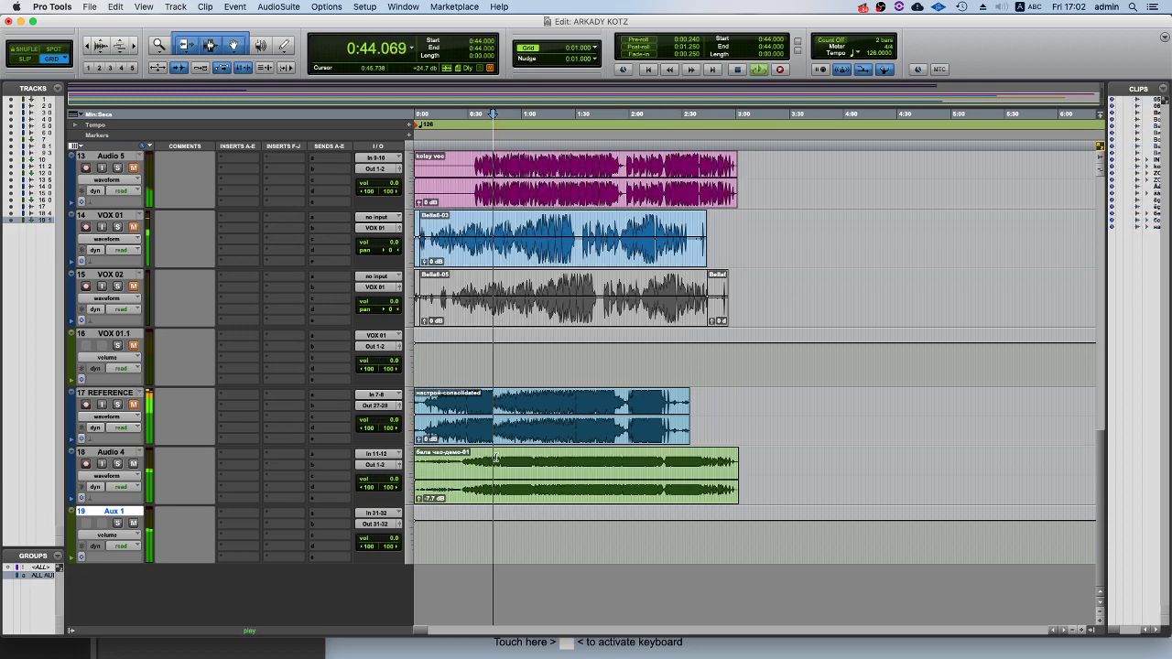
{"action": "key", "text": "t"}
{"action": "key", "text": "t"}
{"action": "key", "text": "t"}
{"action": "key", "text": "super+bracketleft"}
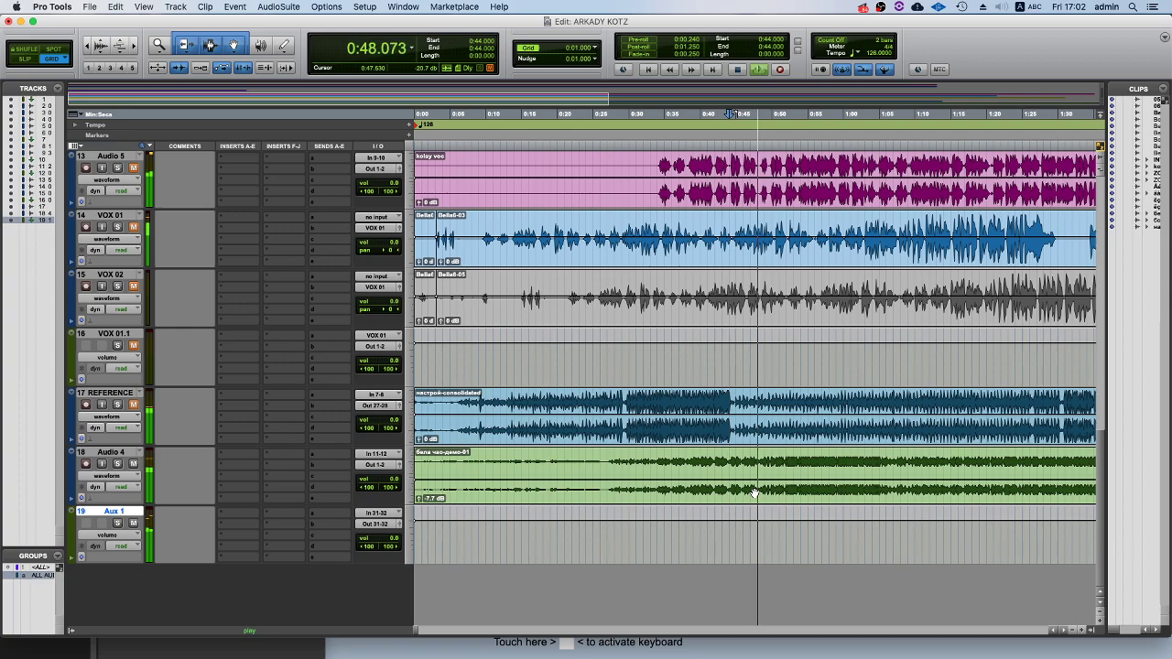
{"action": "key", "text": "super+a"}
{"action": "key", "text": "super+bracketright"}
{"action": "key", "text": "super+bracketright"}
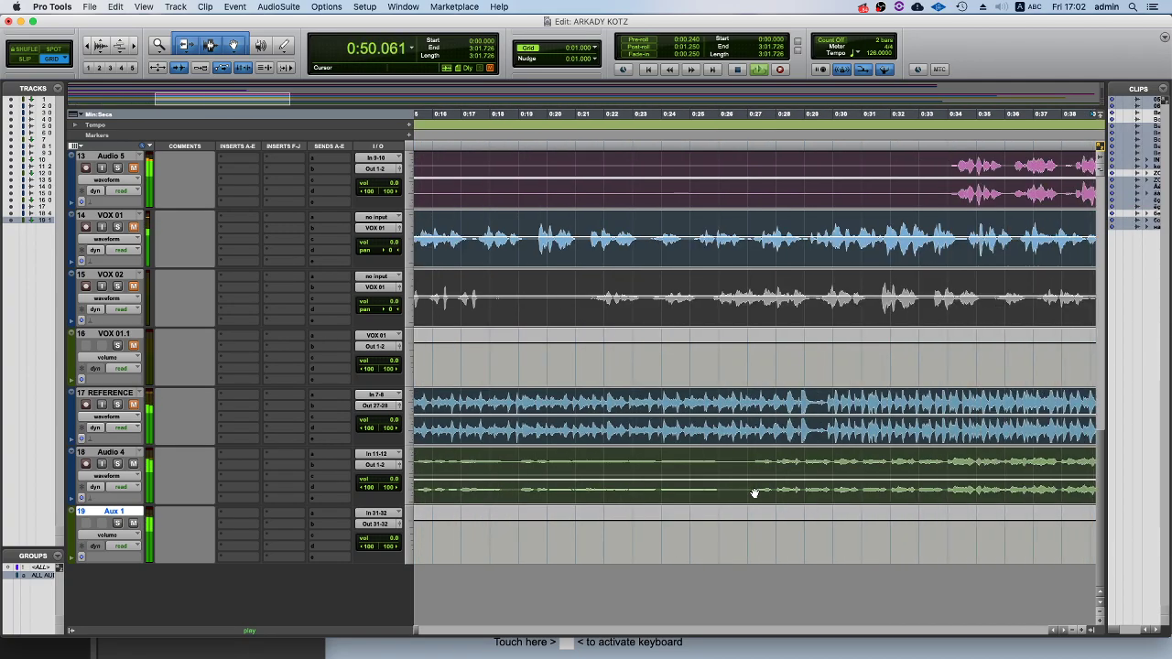
{"action": "key", "text": "space"}
Play short passages from 0:50 to locate the beat where the demo departs from the click.
{"action": "left_click", "coordinate": [699, 466]}
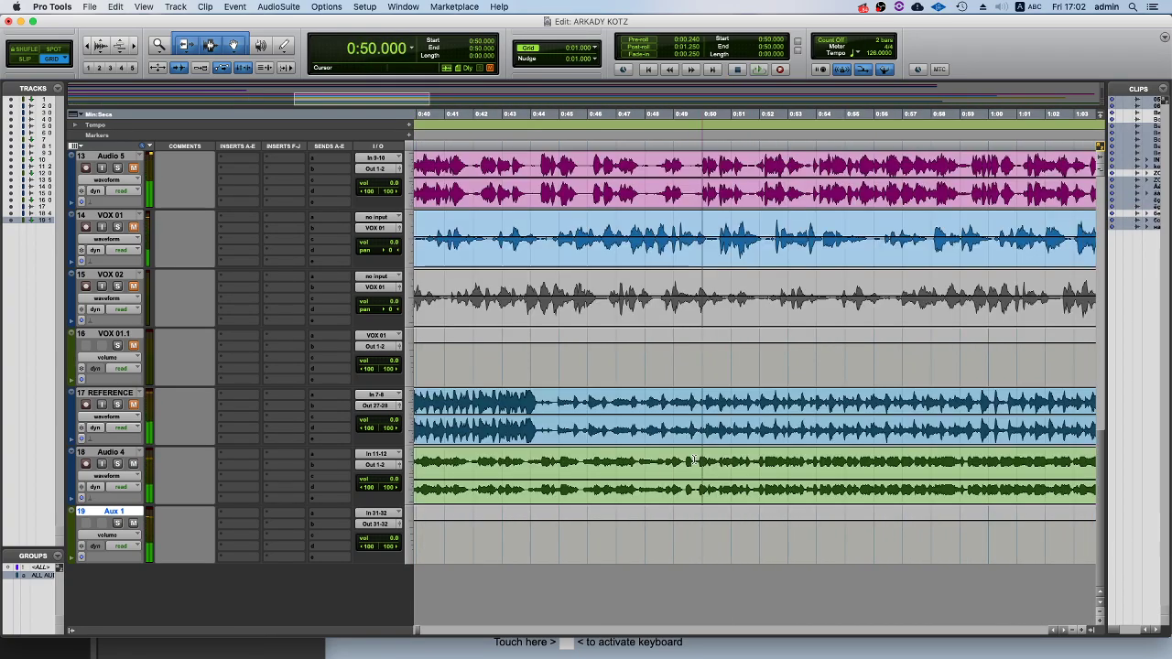
{"action": "key", "text": "space"}
{"action": "key", "text": "super+bracketright"}
{"action": "key", "text": "space"}
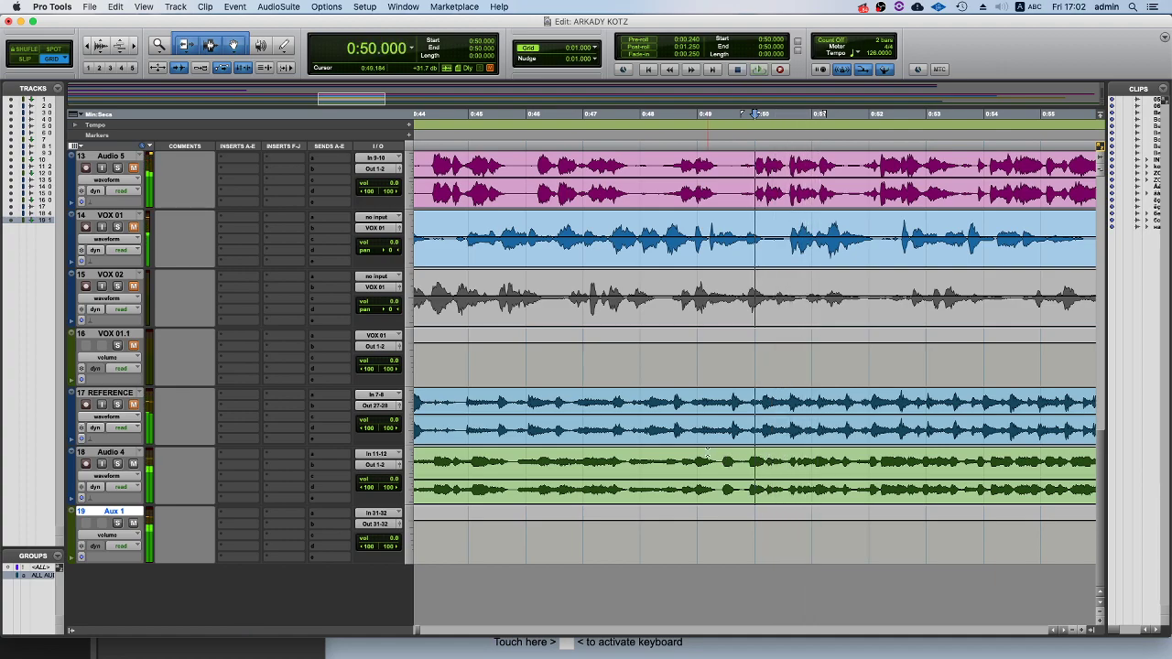
{"action": "left_click", "coordinate": [759, 461]}
{"action": "key", "text": "super+bracketright"}
{"action": "key", "text": "space"}
{"action": "key", "text": "space"}
Split the clips on all tracks at 0:50.864, move the part after the split to start at 0:51.000, and play it.
{"action": "left_click", "coordinate": [787, 455]}
{"action": "key", "text": "super+e"}
{"action": "left_click_drag", "start_coordinate": [819, 496], "coordinate": [841, 500]}
{"action": "key", "text": "space"}
{"action": "key", "text": "space"}
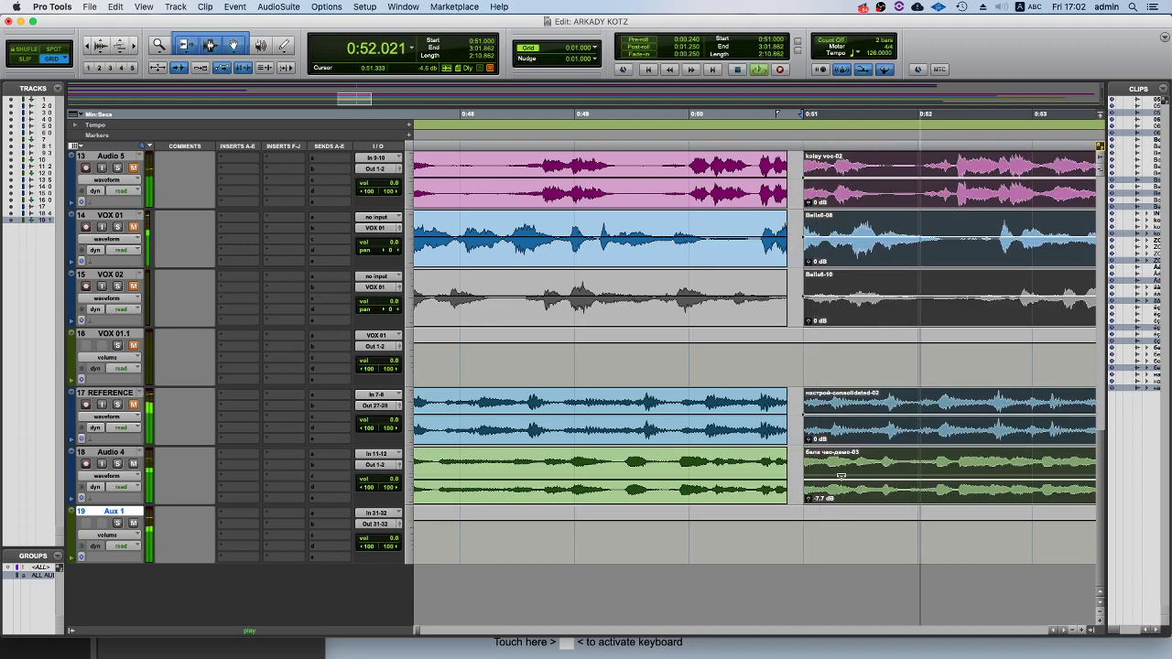
Play the shifted part of the song, including from 2:06 and 1:50, to compare it with the click.
{"action": "key", "text": "super+bracketleft"}
{"action": "key", "text": "super+bracketleft"}
{"action": "key", "text": "super+bracketleft"}
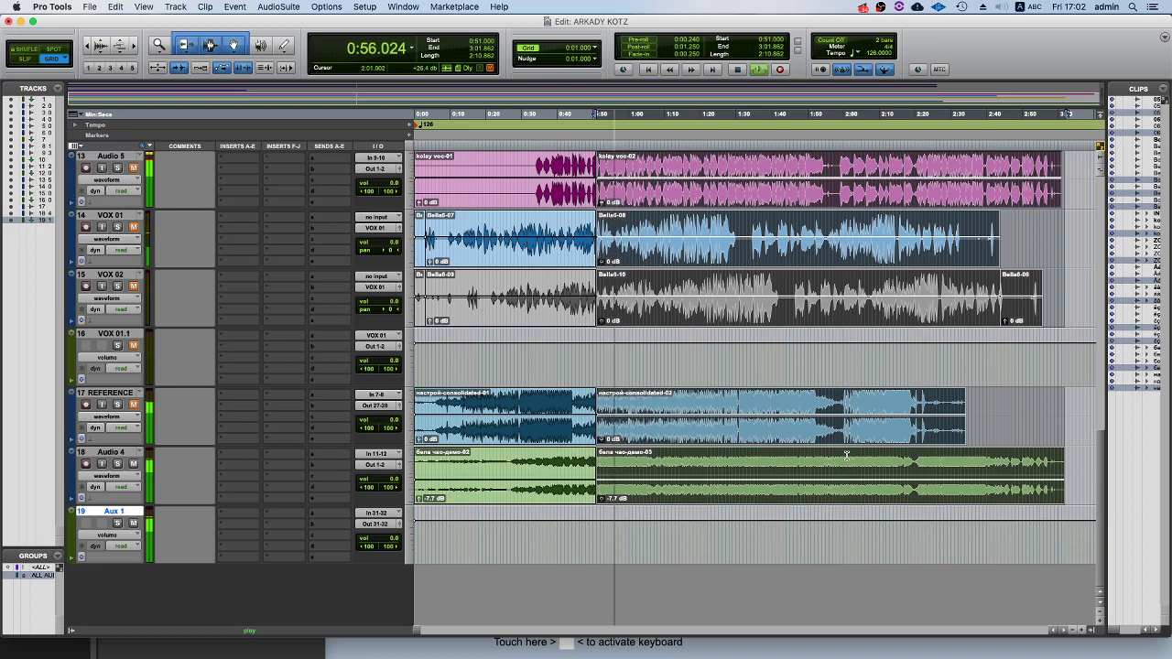
{"action": "key", "text": "space"}
{"action": "left_click", "coordinate": [862, 455]}
{"action": "key", "text": "space"}
{"action": "left_click_drag", "start_coordinate": [1104, 476], "coordinate": [1104, 183]}
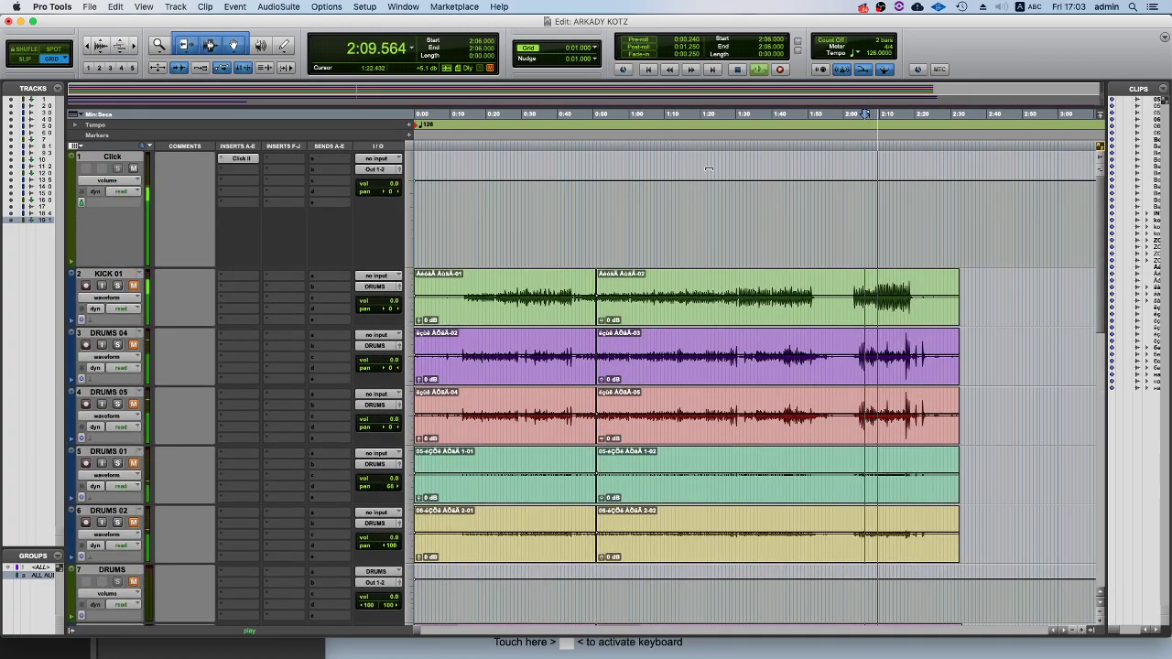
{"action": "key", "text": "space"}
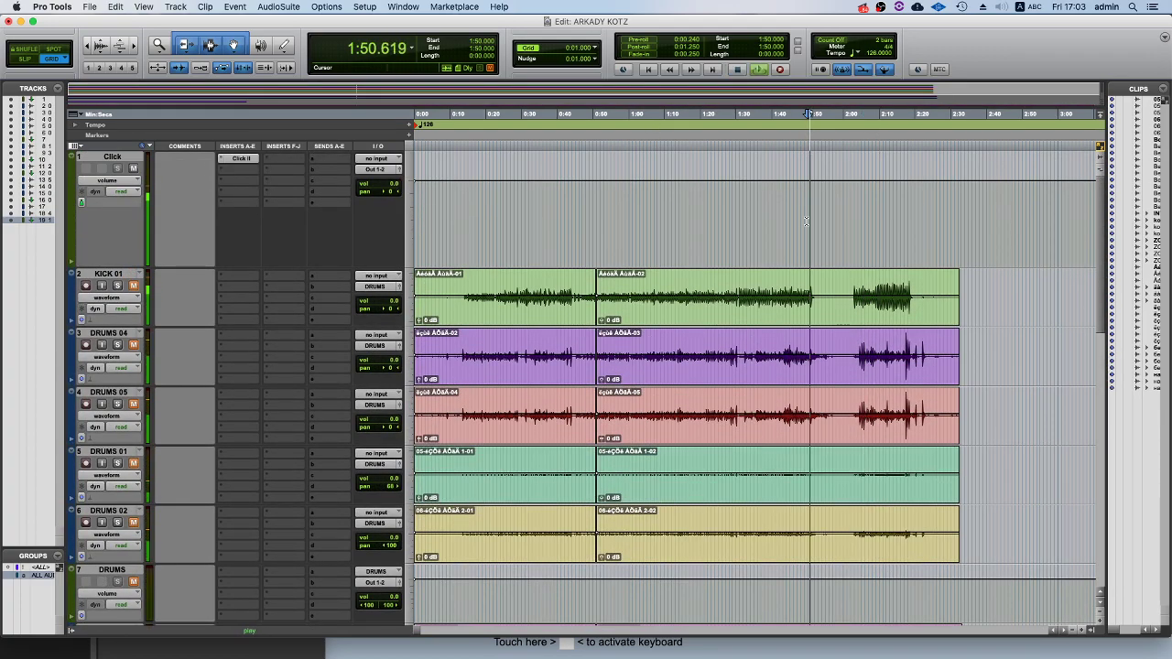
{"action": "key", "text": "space"}
Play the shifted clips from 1:26 and 1:08 to check their timing against the click.
{"action": "left_click", "coordinate": [746, 207]}
{"action": "key", "text": "space"}
{"action": "key", "text": "space"}
{"action": "left_click", "coordinate": [723, 207]}
{"action": "key", "text": "space"}
{"action": "key", "text": "super+]"}
{"action": "key", "text": "super+]"}
{"action": "key", "text": "super+]"}
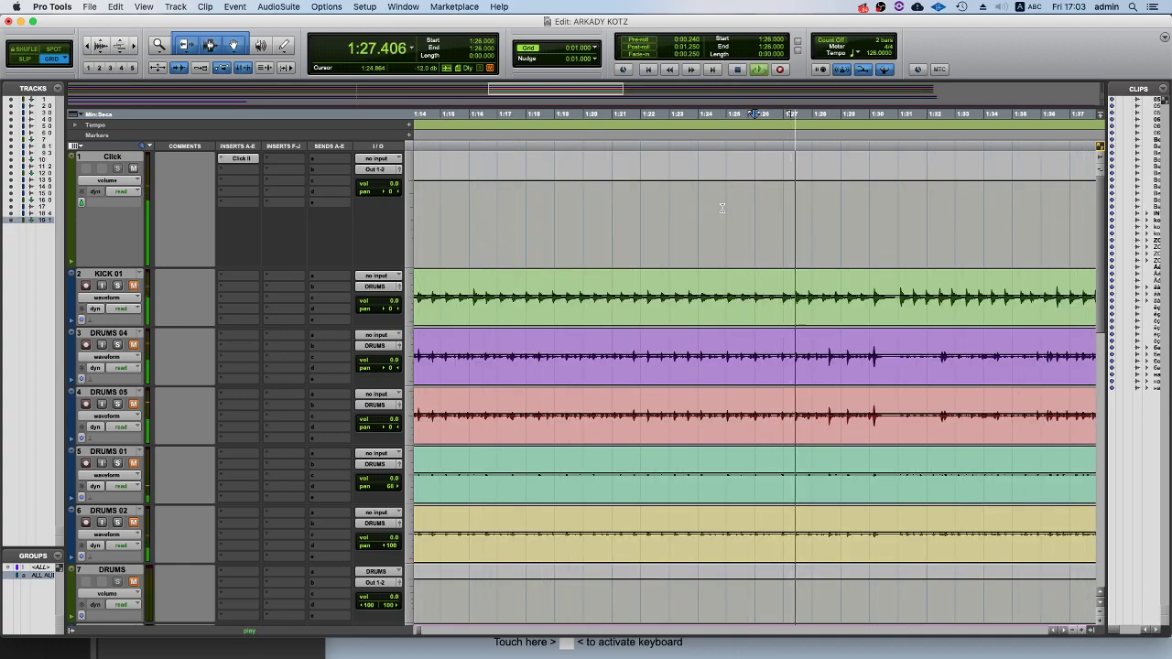
{"action": "key", "text": "super+["}
{"action": "key", "text": "super+["}
{"action": "key", "text": "space"}
{"action": "left_click", "coordinate": [627, 208]}
{"action": "key", "text": "space"}
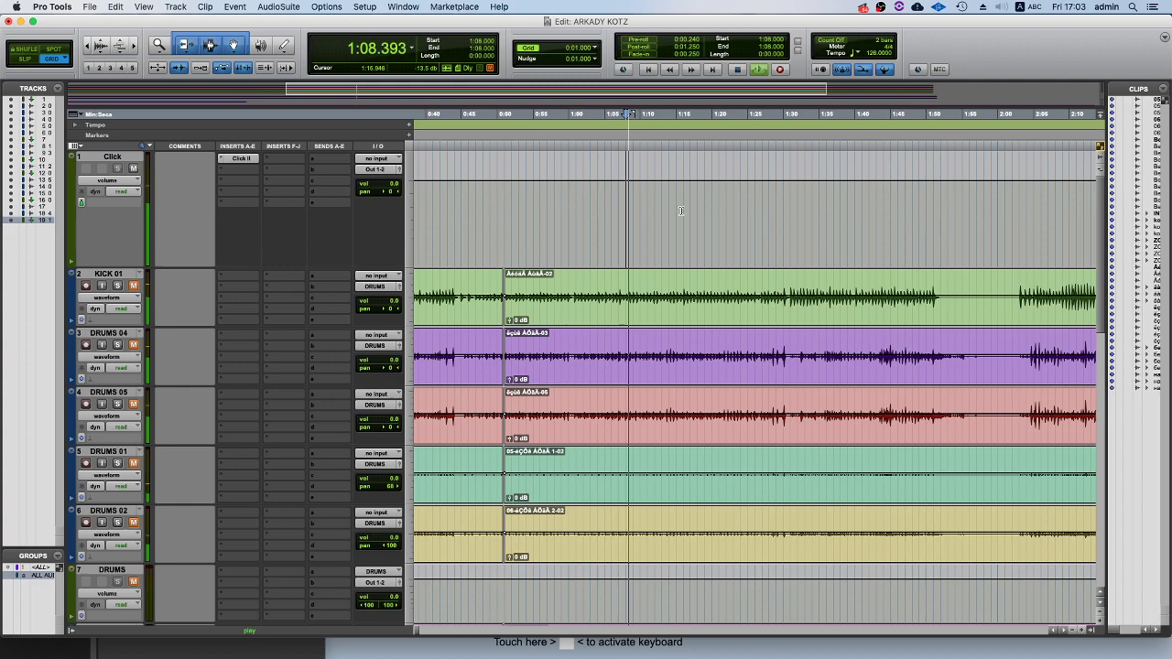
Play the shifted clips from 0:58, compare the kick with the grid, and stop playback.
{"action": "key", "text": "space"}
{"action": "left_click", "coordinate": [553, 207]}
{"action": "key", "text": "space"}
{"action": "key", "text": "super+]"}
{"action": "key", "text": "super+]"}
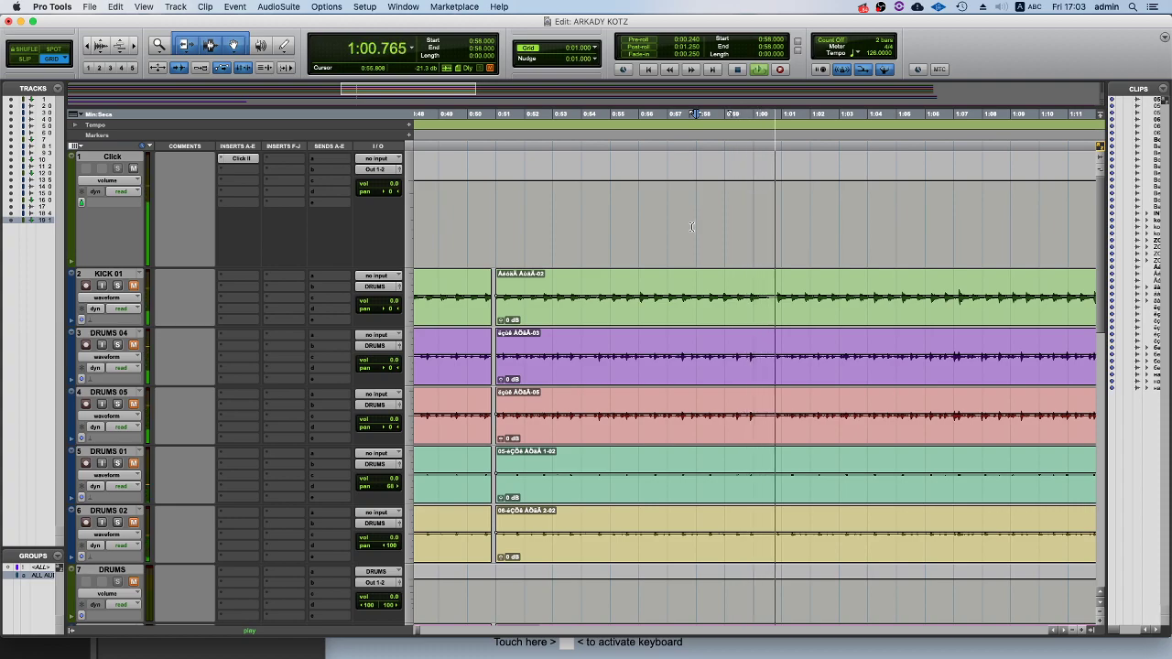
{"action": "scroll", "coordinate": [693, 227], "scroll_direction": "right", "scroll_amount": 3}
{"action": "scroll", "coordinate": [693, 227], "scroll_direction": "right", "scroll_amount": 2}
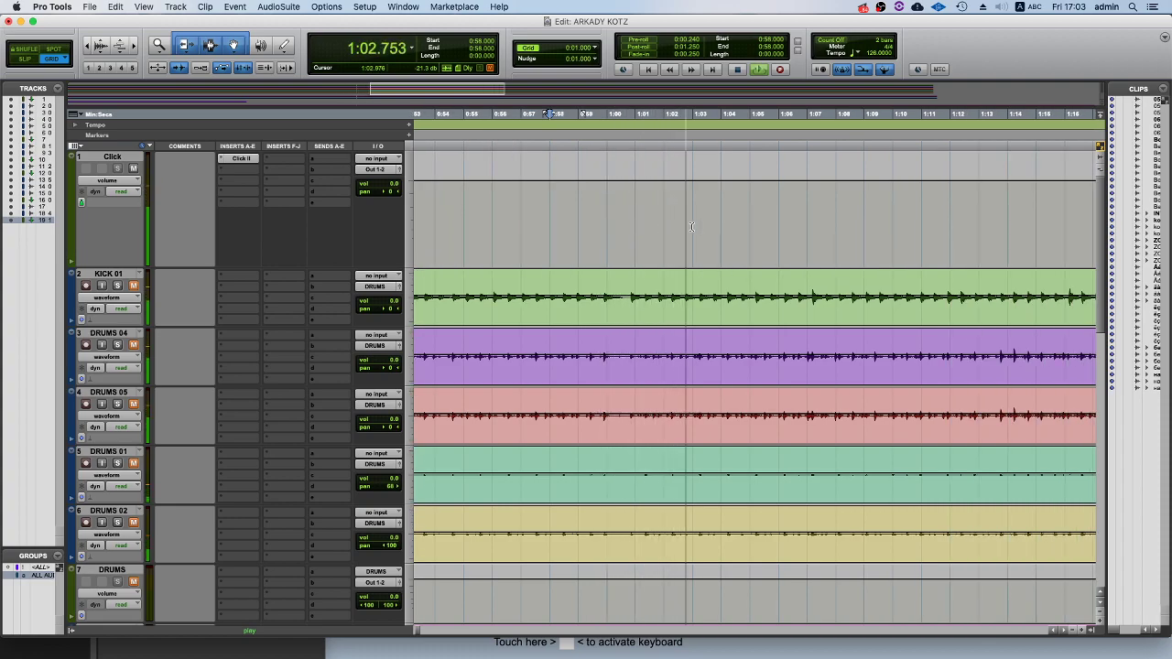
{"action": "key", "text": "super+["}
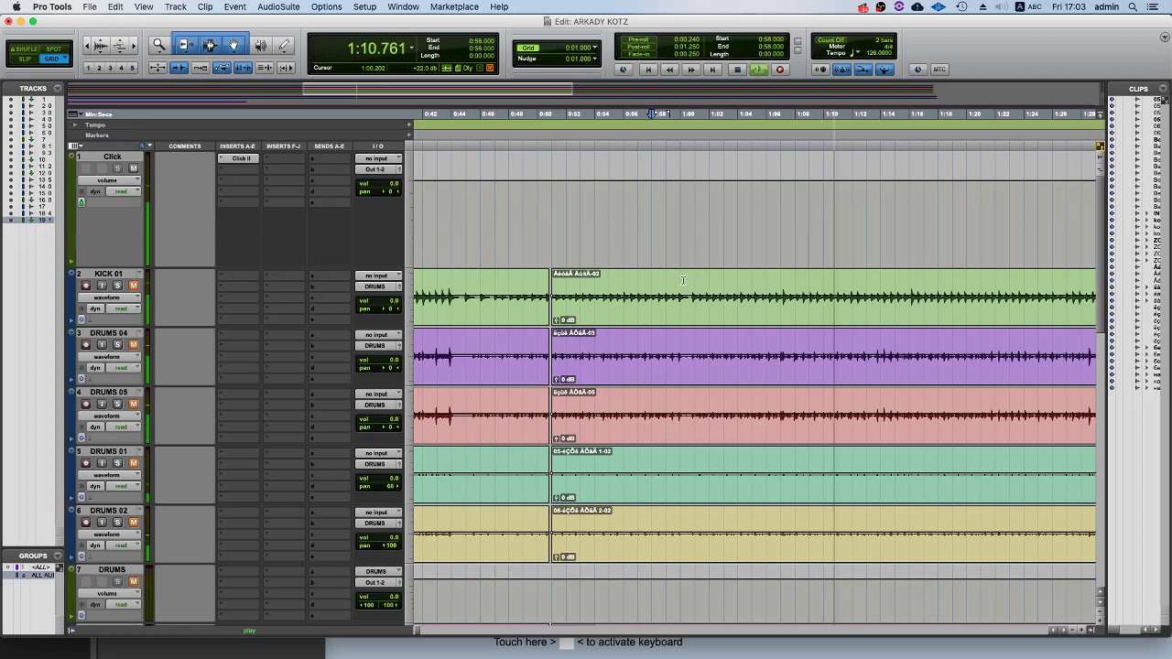
{"action": "key", "text": "r"}
{"action": "key", "text": "r"}
{"action": "key", "text": "space"}
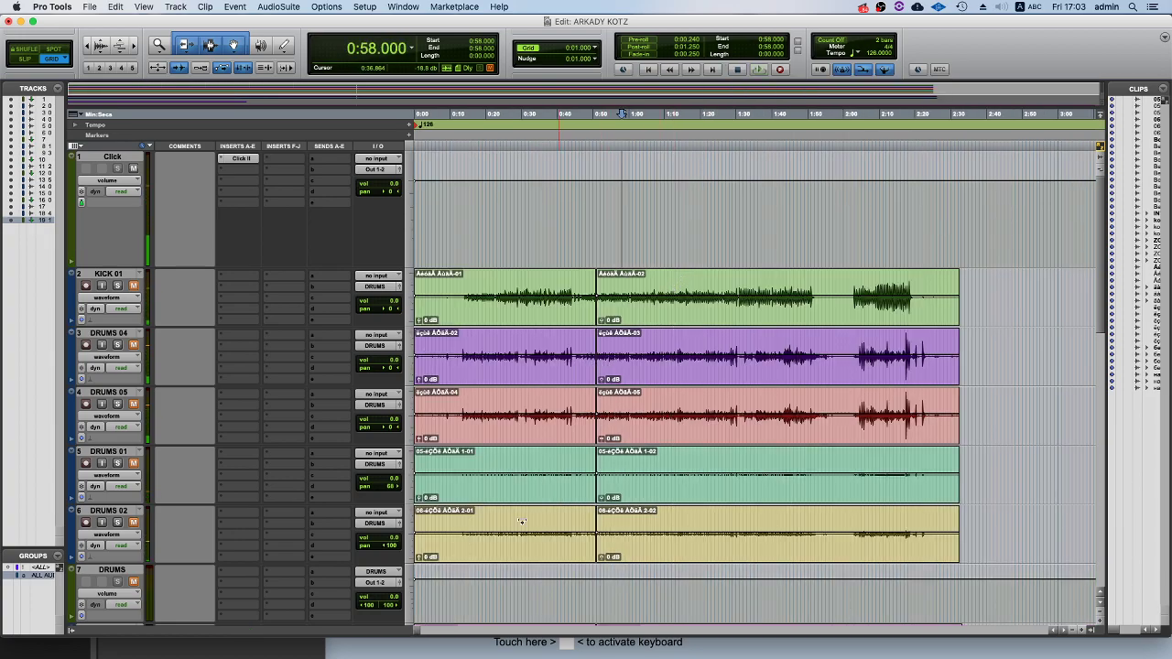
Select the clips that start at 0:51 on all tracks and look over the split throughout the session.
{"action": "left_click", "coordinate": [636, 297]}
{"action": "scroll", "coordinate": [637, 311], "scroll_direction": "down", "scroll_amount": 10}
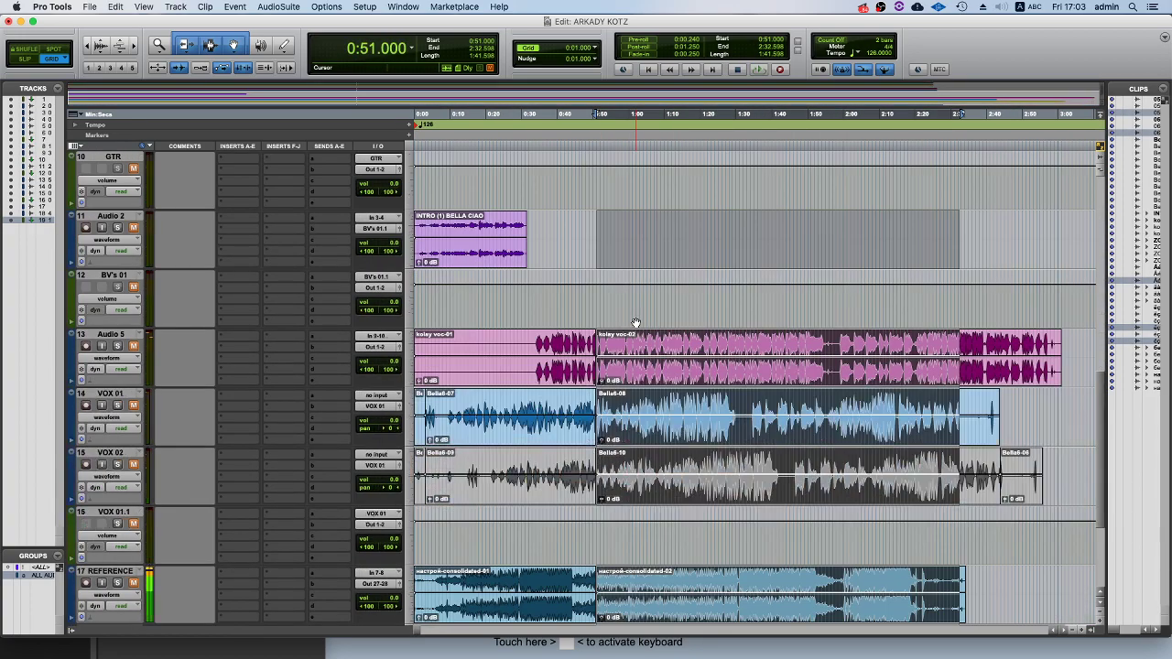
{"action": "scroll", "coordinate": [635, 323], "scroll_direction": "up", "scroll_amount": 5}
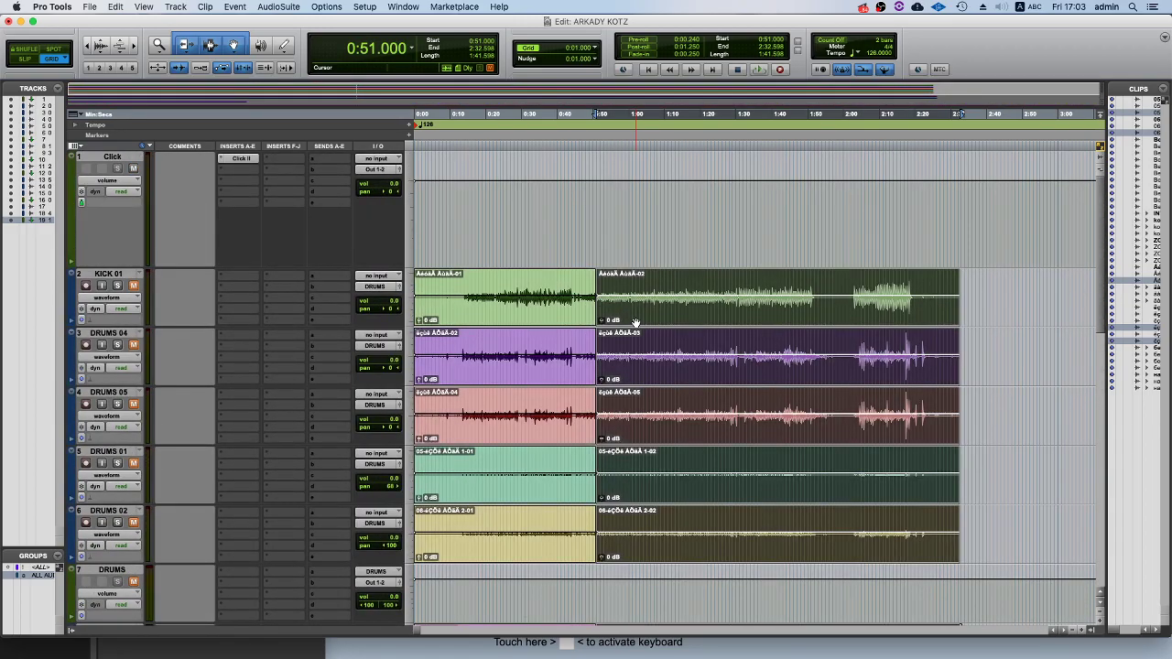
{"action": "scroll", "coordinate": [636, 322], "scroll_direction": "up", "scroll_amount": 6}
{"action": "scroll", "coordinate": [635, 323], "scroll_direction": "down", "scroll_amount": 12}
{"action": "scroll", "coordinate": [635, 322], "scroll_direction": "up", "scroll_amount": 12}
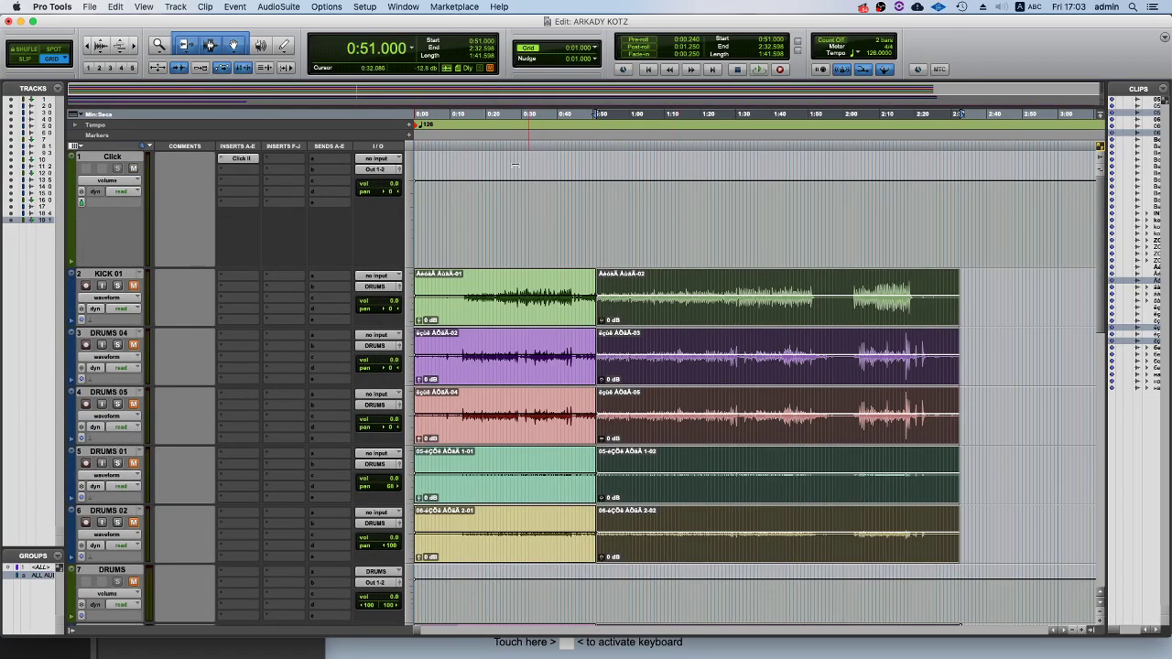
Expand the Tempo ruler into the tempo editor and dismiss the backup notification.
{"action": "left_click", "coordinate": [71, 124]}
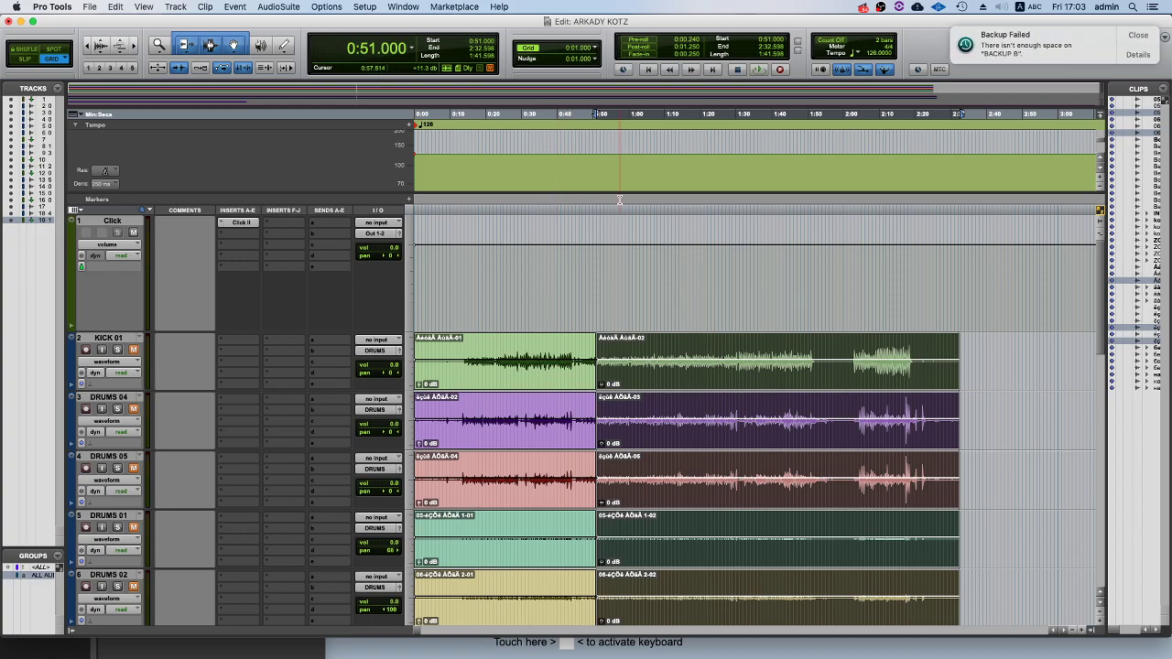
{"action": "left_click", "coordinate": [1137, 35]}
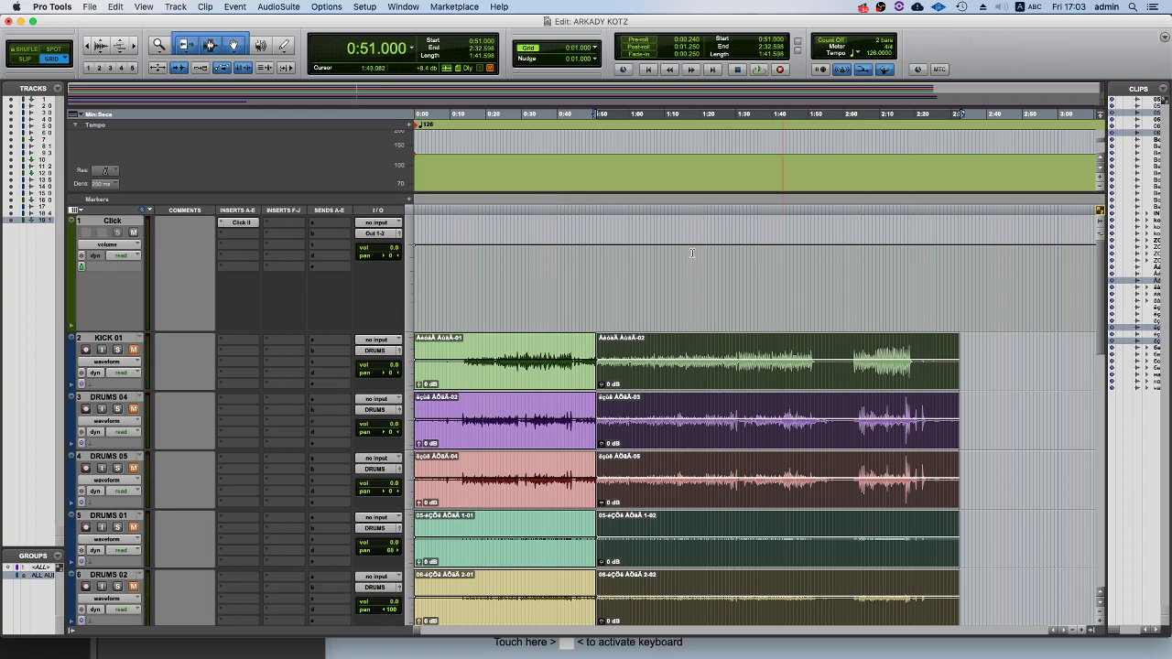
Undo the move and the split of the clips around 0:51.
{"action": "left_click", "coordinate": [608, 275]}
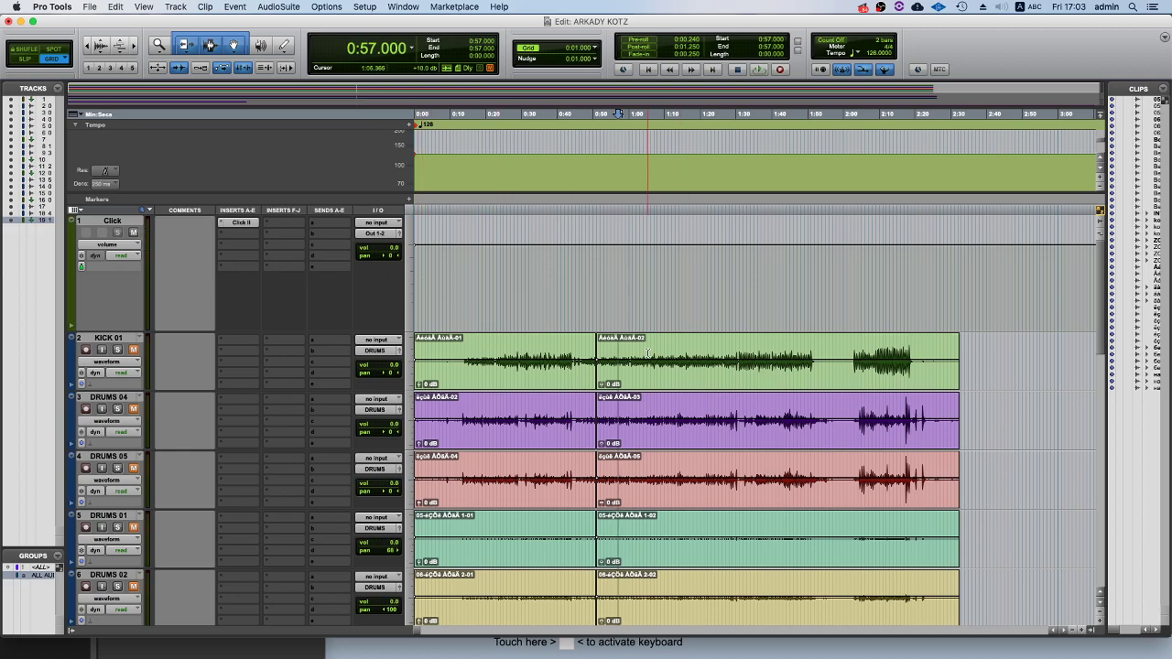
{"action": "key", "text": "t"}
{"action": "key", "text": "t"}
{"action": "key", "text": "t"}
{"action": "key", "text": "r"}
{"action": "key", "text": "r"}
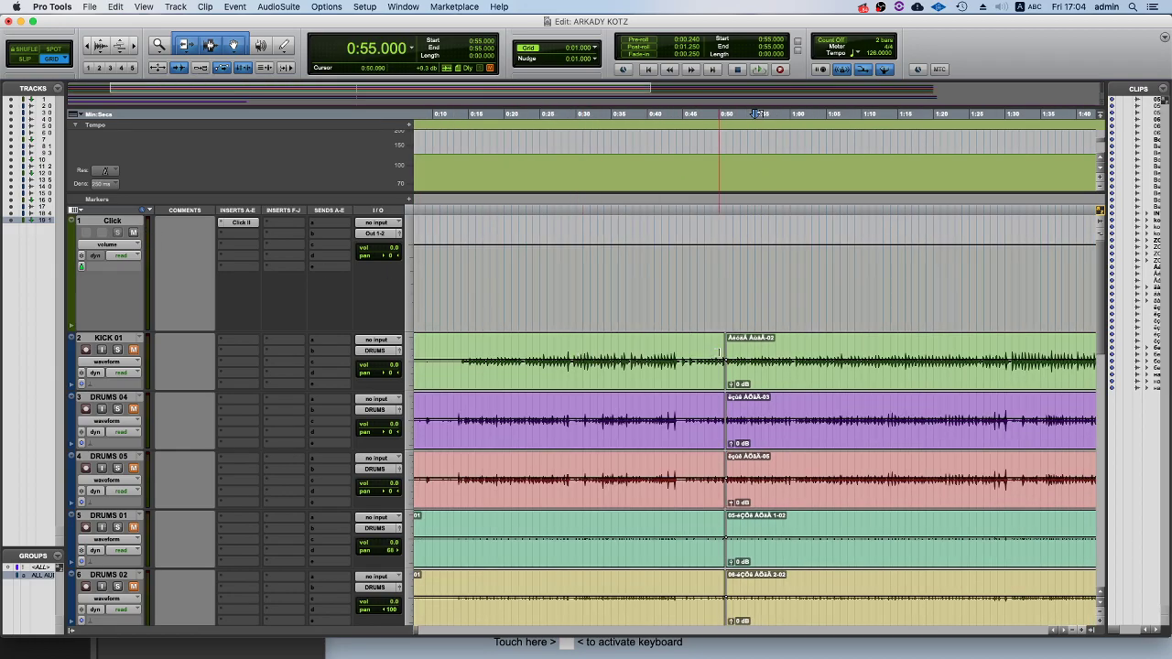
{"action": "scroll", "coordinate": [718, 355], "scroll_direction": "down", "scroll_amount": 10}
{"action": "scroll", "coordinate": [716, 354], "scroll_direction": "up", "scroll_amount": 5}
{"action": "key", "text": "super+z"}
{"action": "key", "text": "super+z"}
{"action": "scroll", "coordinate": [715, 352], "scroll_direction": "up", "scroll_amount": 5}
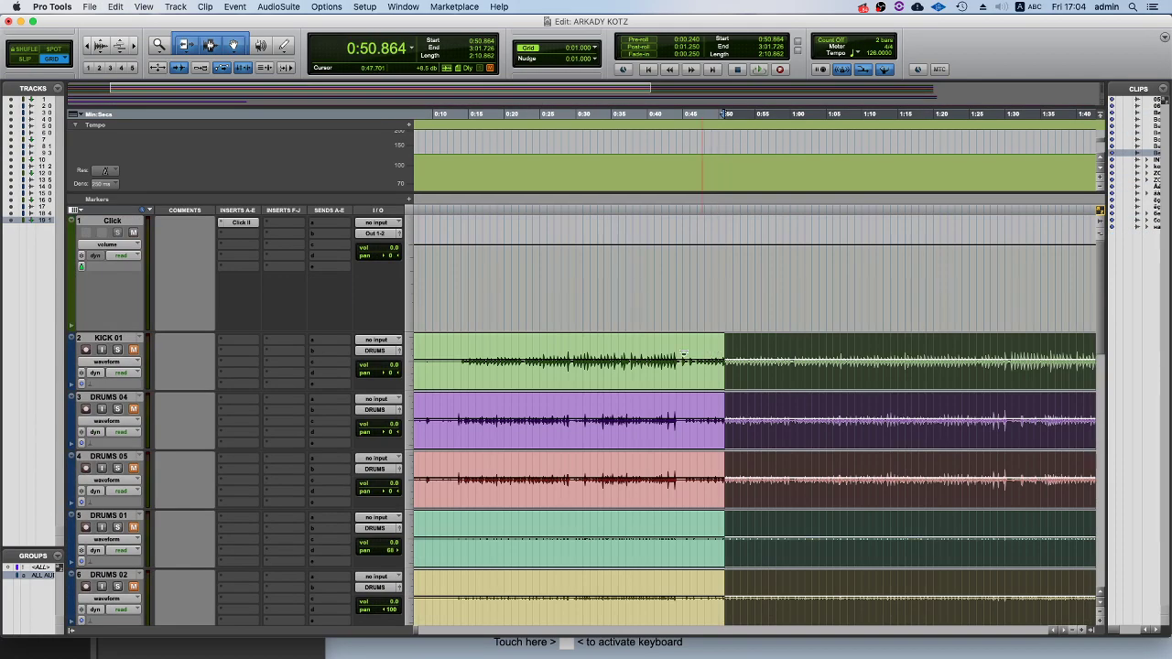
Make the Click track inactive.
{"action": "key", "text": "r"}
{"action": "key", "text": "r"}
{"action": "right_click", "coordinate": [110, 222]}
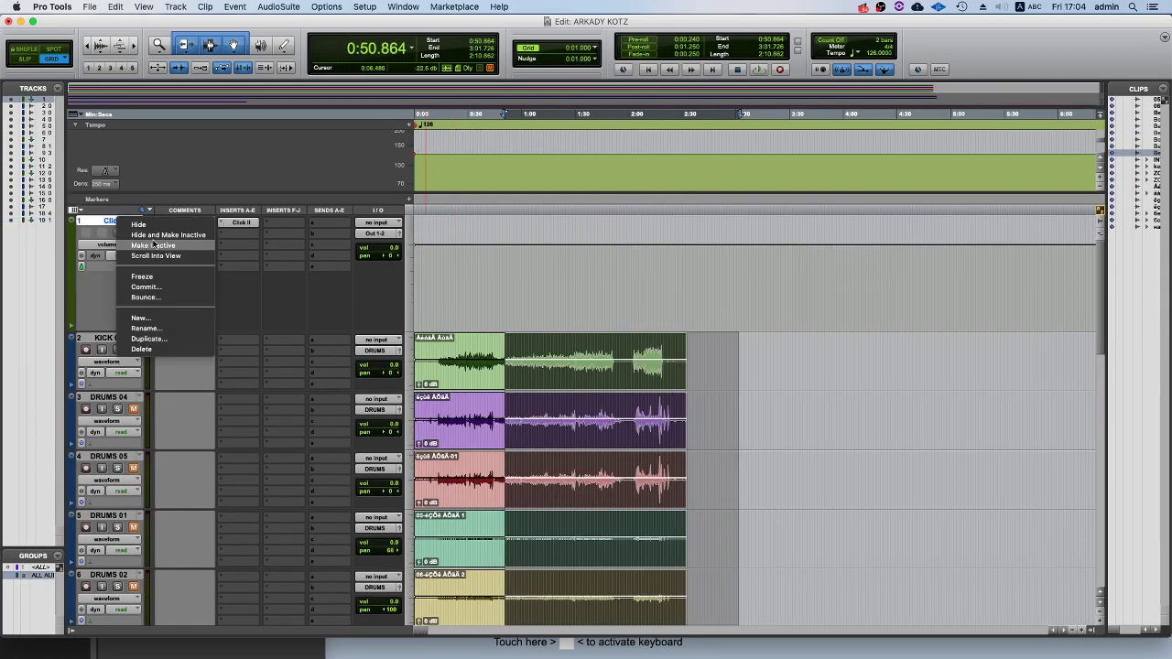
{"action": "left_click", "coordinate": [151, 236]}
Play the session from 1:00 and 0:43, checking the guitar, intro, vocal and reference tracks against Audio 4.
{"action": "left_click", "coordinate": [519, 298]}
{"action": "key", "text": "space"}
{"action": "key", "text": "t"}
{"action": "scroll", "coordinate": [550, 348], "scroll_direction": "down", "scroll_amount": 10}
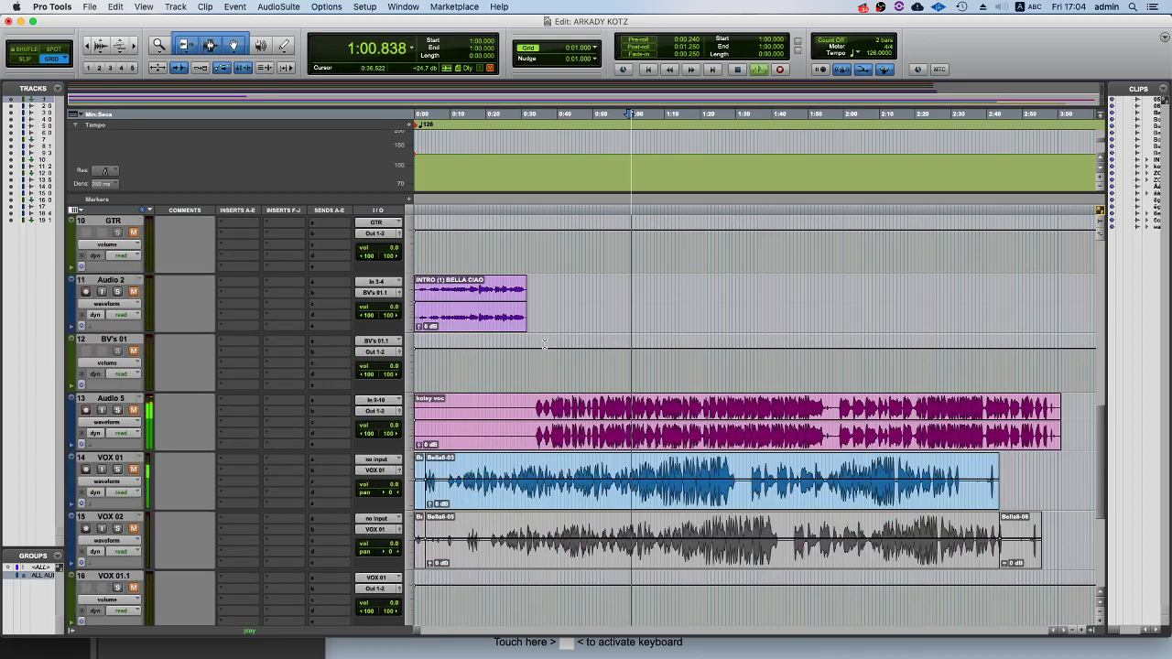
{"action": "key", "text": "space"}
{"action": "left_click", "coordinate": [568, 348]}
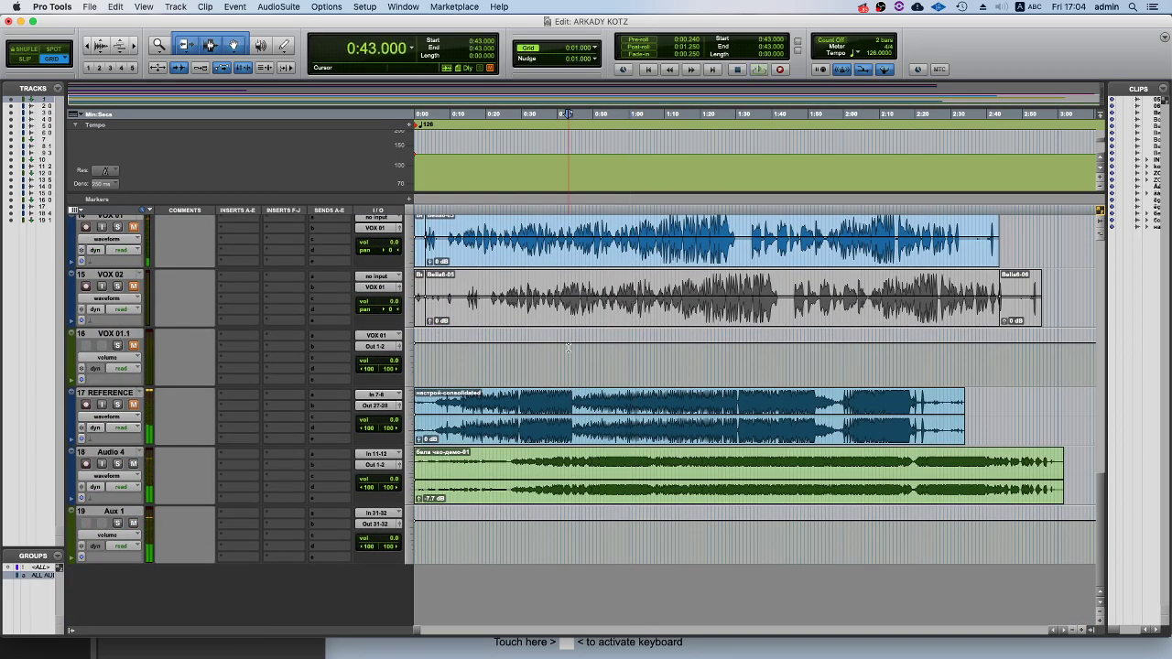
{"action": "key", "text": "space"}
{"action": "scroll", "coordinate": [612, 375], "scroll_direction": "up", "scroll_amount": 6}
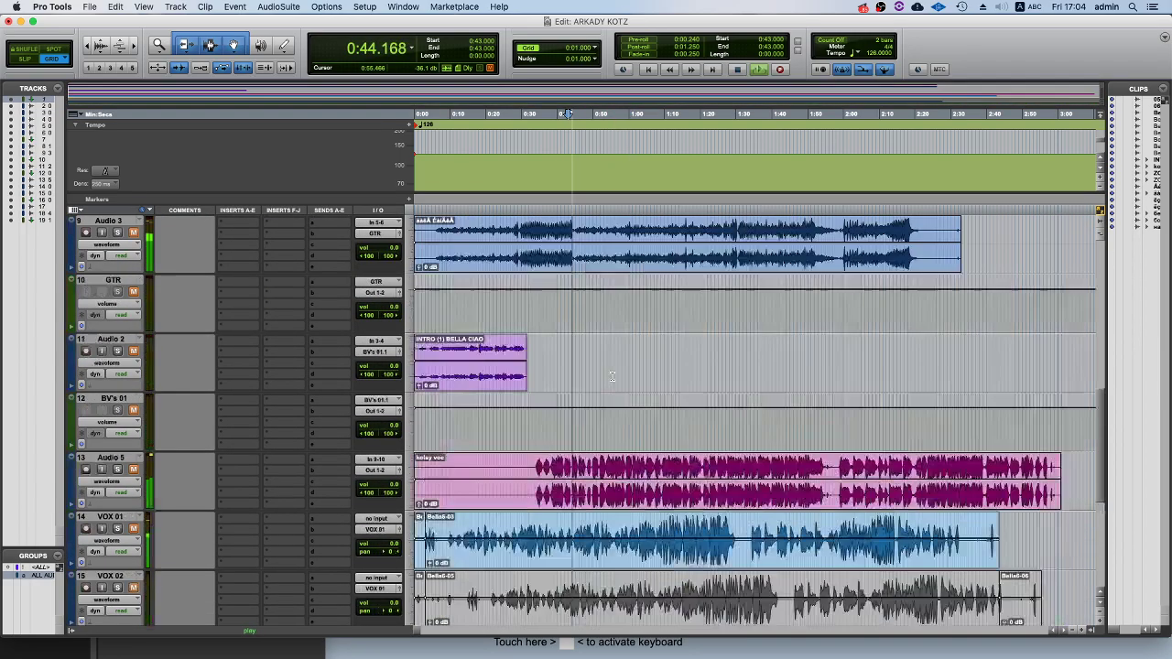
{"action": "key", "text": "space"}
{"action": "left_click", "coordinate": [491, 384]}
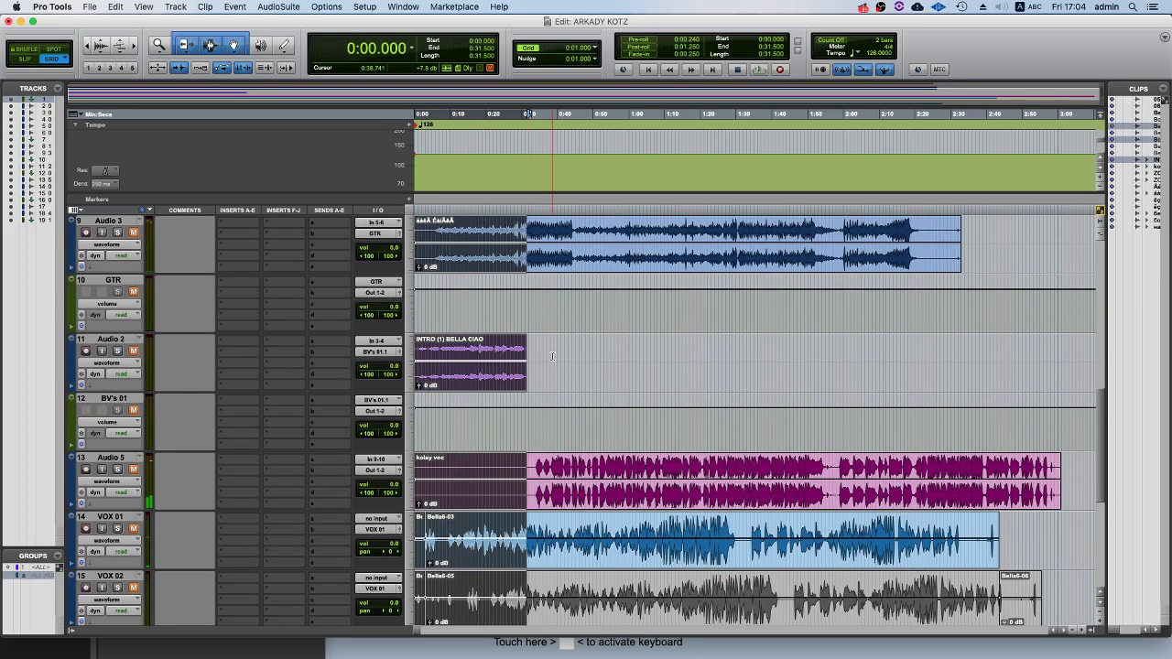
{"action": "scroll", "coordinate": [604, 376], "scroll_direction": "down", "scroll_amount": 4}
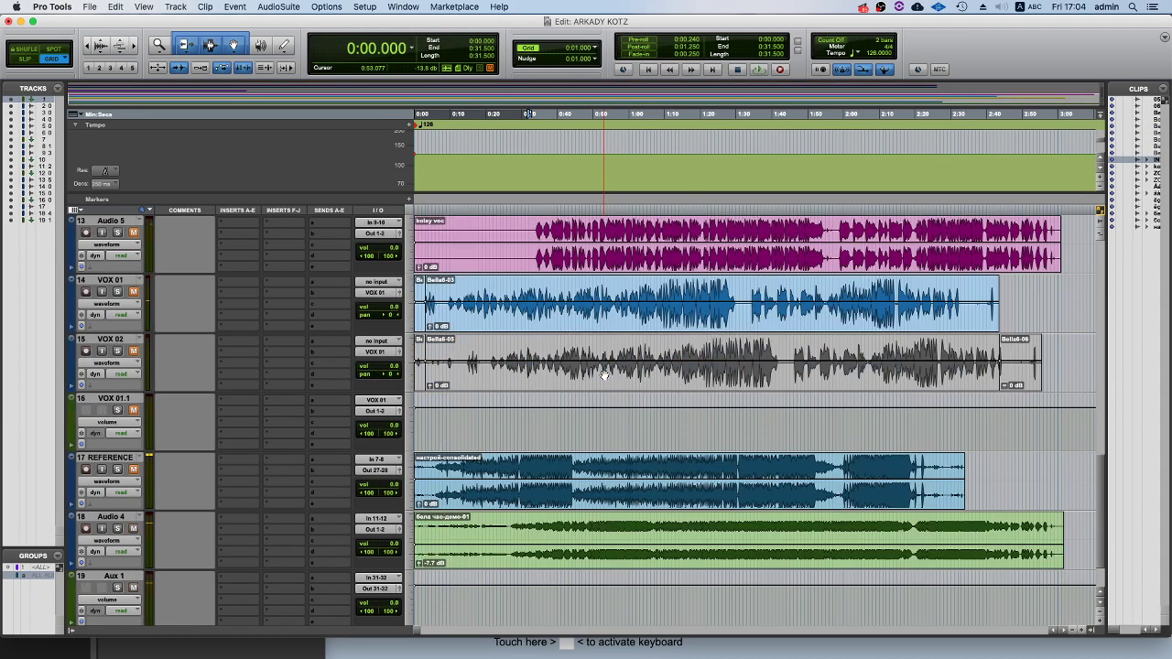
Play the session from 0:17 and 0:26 to find where the guitar enters on Audio 4.
{"action": "left_click", "coordinate": [458, 467]}
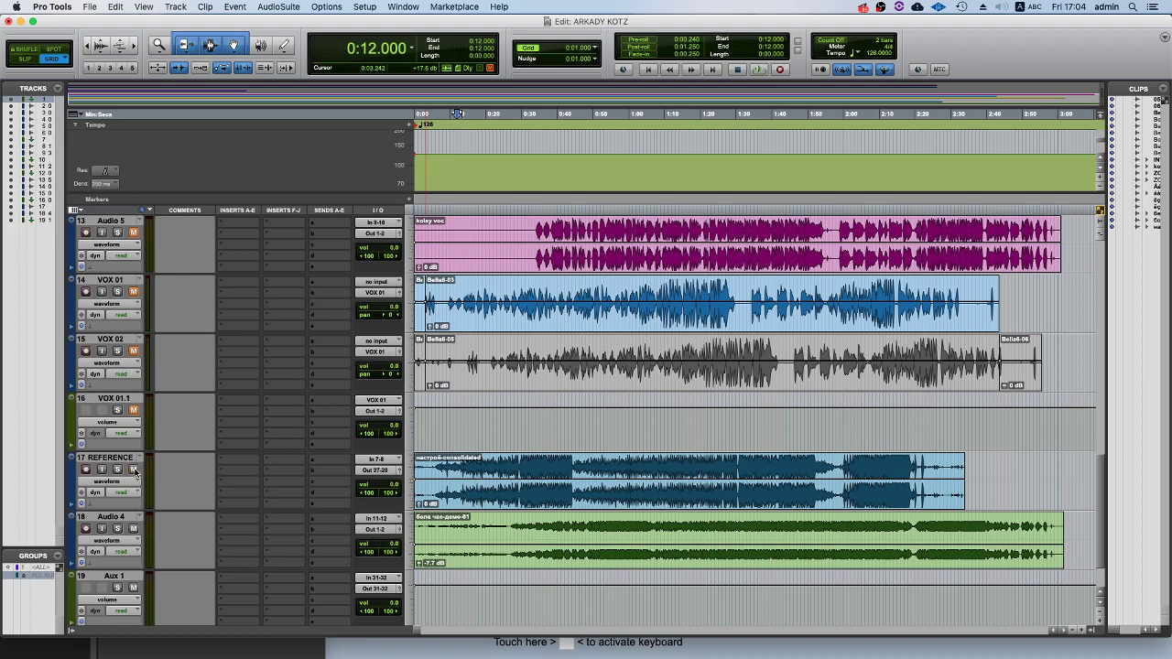
{"action": "left_click", "coordinate": [474, 529]}
{"action": "key", "text": "space"}
{"action": "key", "text": "t"}
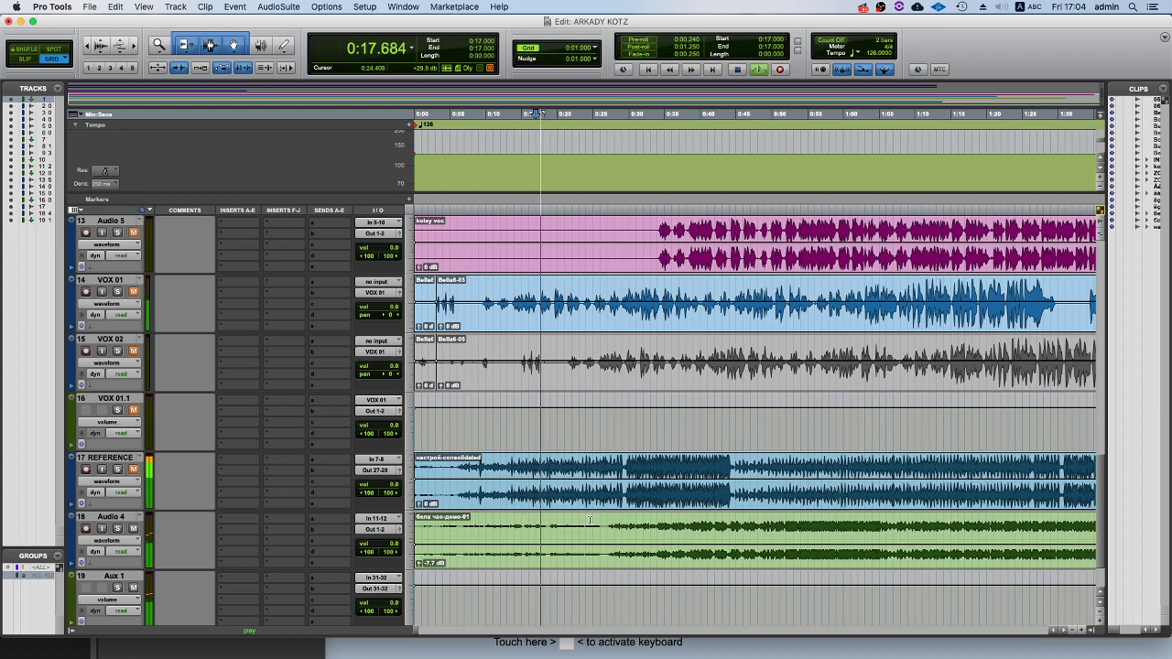
{"action": "key", "text": "space"}
{"action": "left_click", "coordinate": [597, 517]}
{"action": "key", "text": "space"}
{"action": "key", "text": "t"}
{"action": "key", "text": "t"}
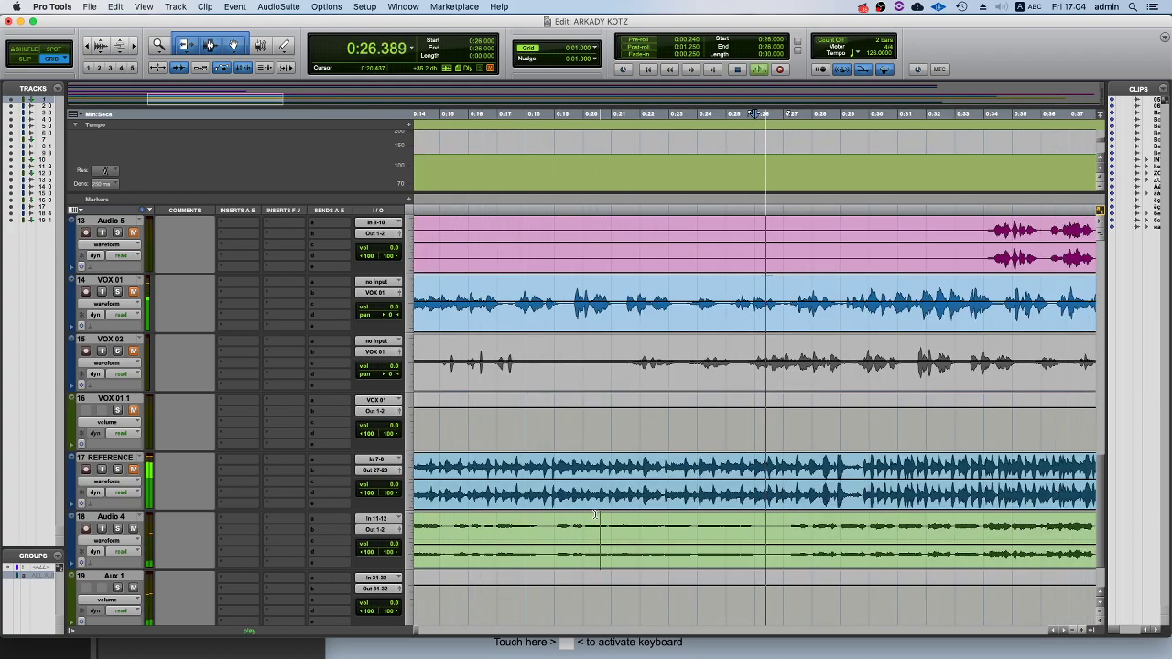
{"action": "key", "text": "space"}
Add a marker at 0:27.293 on the Audio 4 guitar entry and name it GT STARTS.
{"action": "left_click", "coordinate": [777, 527]}
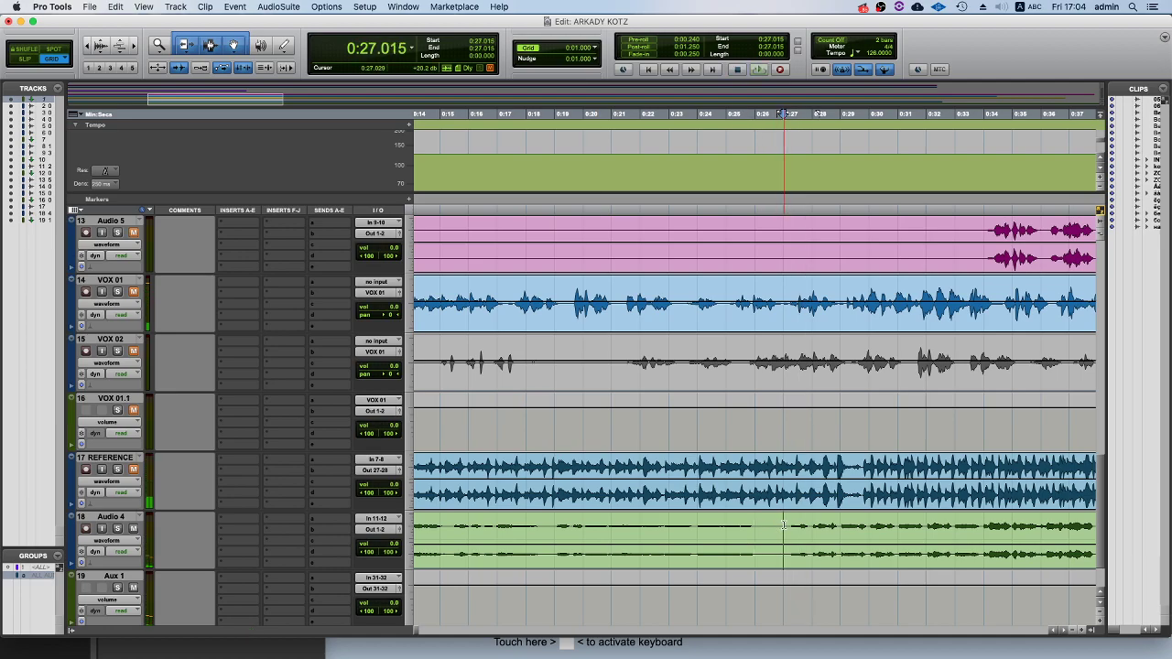
{"action": "key", "text": "KP_Enter"}
{"action": "key", "text": "Return"}
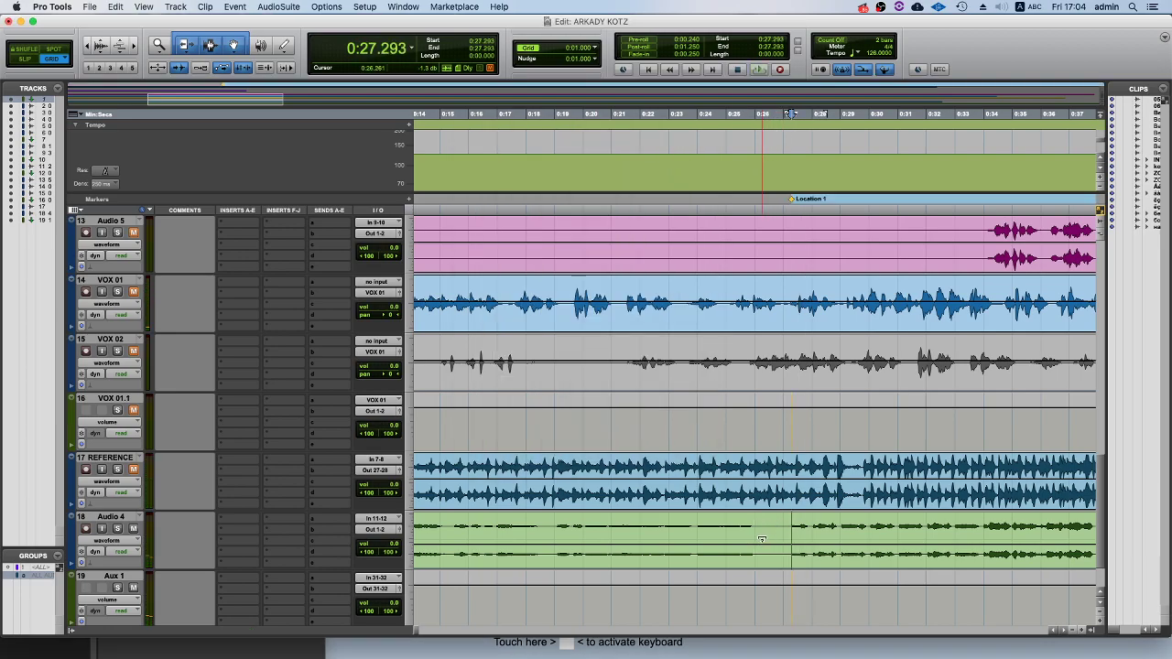
{"action": "double_click", "coordinate": [792, 199]}
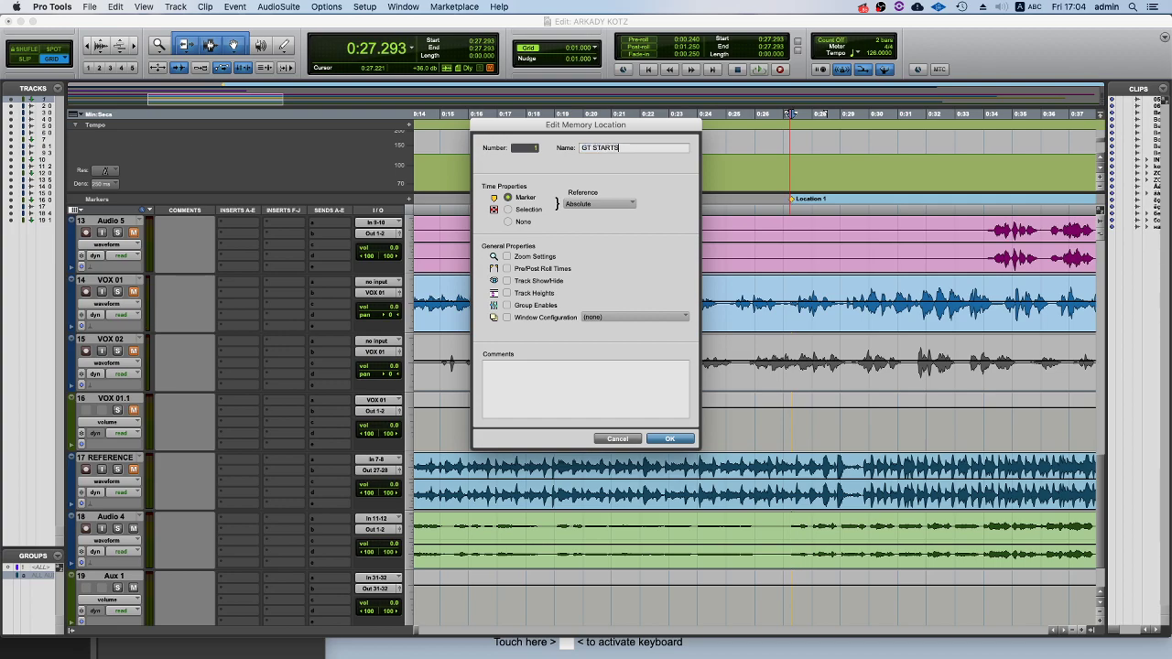
{"action": "key", "text": "Return"}
Modify the all-audio edit group so that it excludes the Audio 4 track.
{"action": "key", "text": "r"}
{"action": "key", "text": "r"}
{"action": "key", "text": "r"}
{"action": "key", "text": "t"}
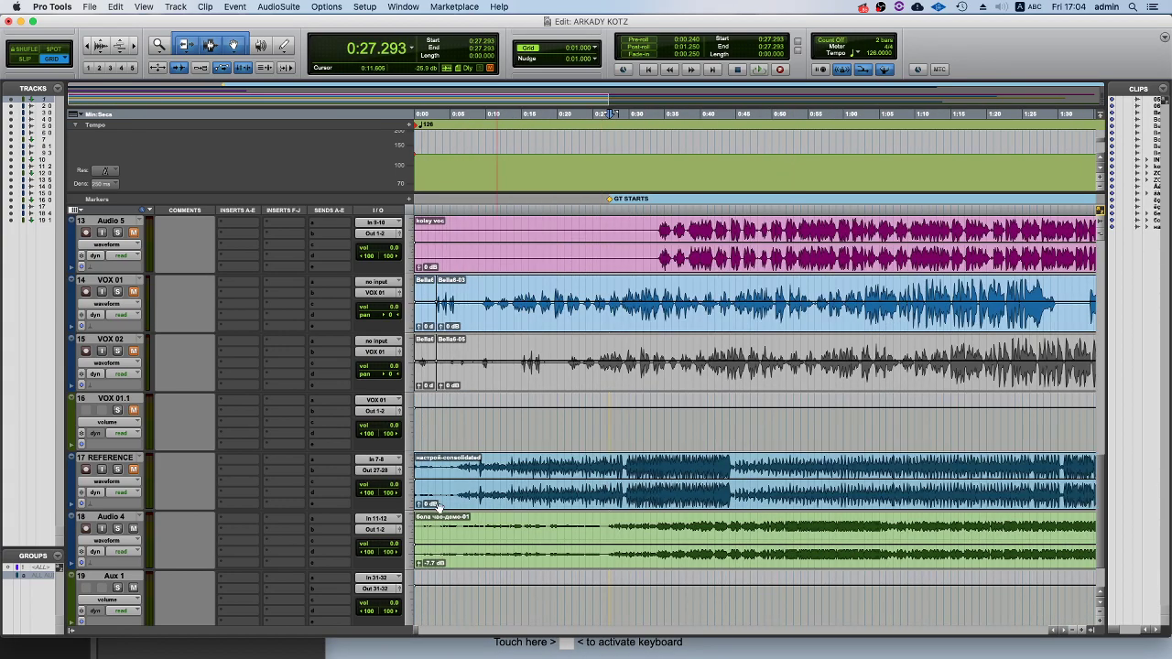
{"action": "left_click", "coordinate": [17, 577]}
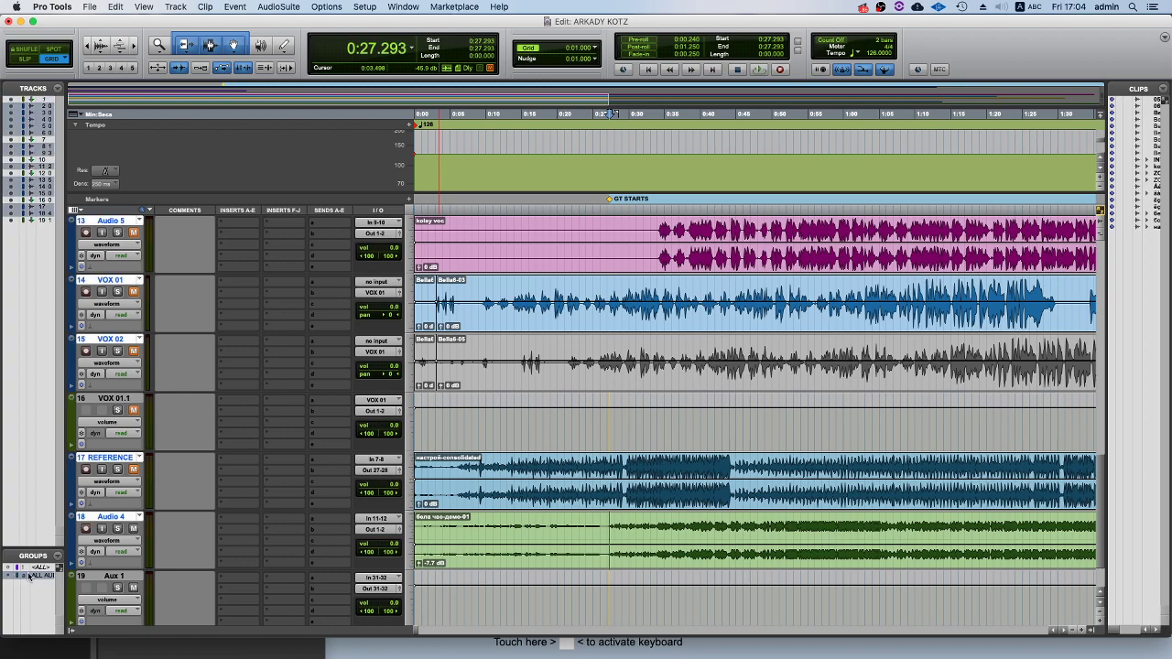
{"action": "right_click", "coordinate": [25, 576]}
{"action": "left_click", "coordinate": [47, 598]}
{"action": "double_click", "coordinate": [638, 361]}
{"action": "left_click", "coordinate": [698, 475]}
Rename the Audio 4 track as DEMO.
{"action": "double_click", "coordinate": [111, 518]}
{"action": "type", "text": "DEMO"}
{"action": "key", "text": "Return"}
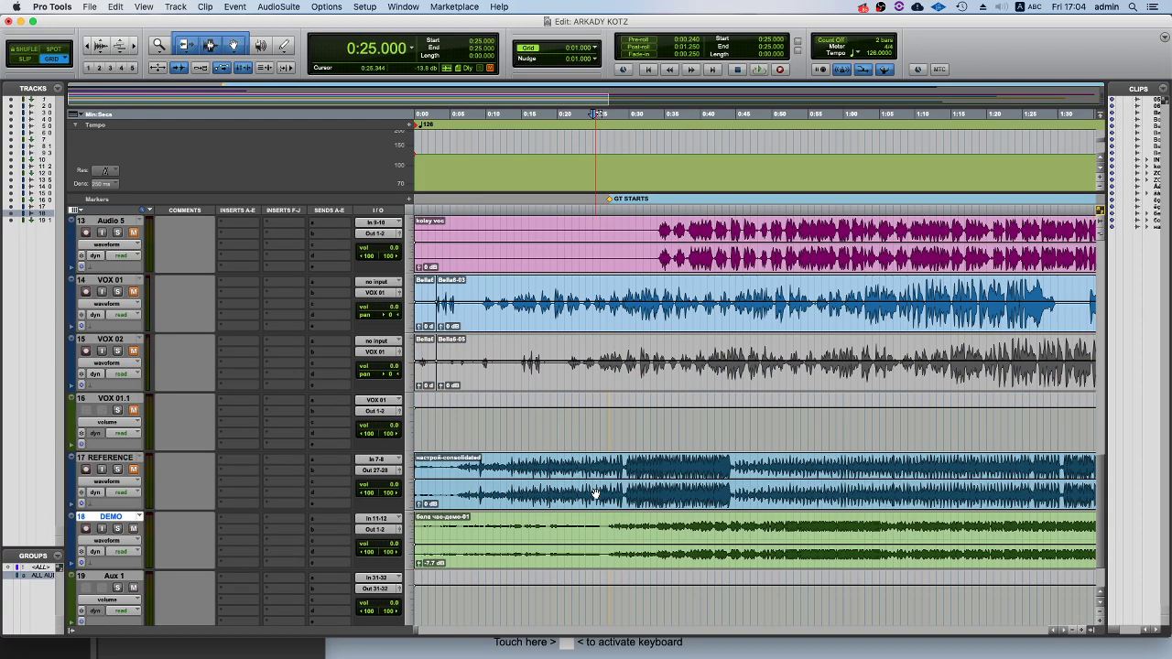
Move the song's clips, except the Audio 2 intro and DEMO, to start at 0:27 near the GT STARTS marker.
{"action": "scroll", "coordinate": [596, 494], "scroll_direction": "up", "scroll_amount": 4}
{"action": "left_click", "coordinate": [607, 497]}
{"action": "scroll", "coordinate": [607, 497], "scroll_direction": "down", "scroll_amount": 4}
{"action": "left_click_drag", "start_coordinate": [510, 487], "coordinate": [386, 480]}
{"action": "scroll", "coordinate": [668, 453], "scroll_direction": "up", "scroll_amount": 5}
{"action": "left_click", "coordinate": [578, 459]}
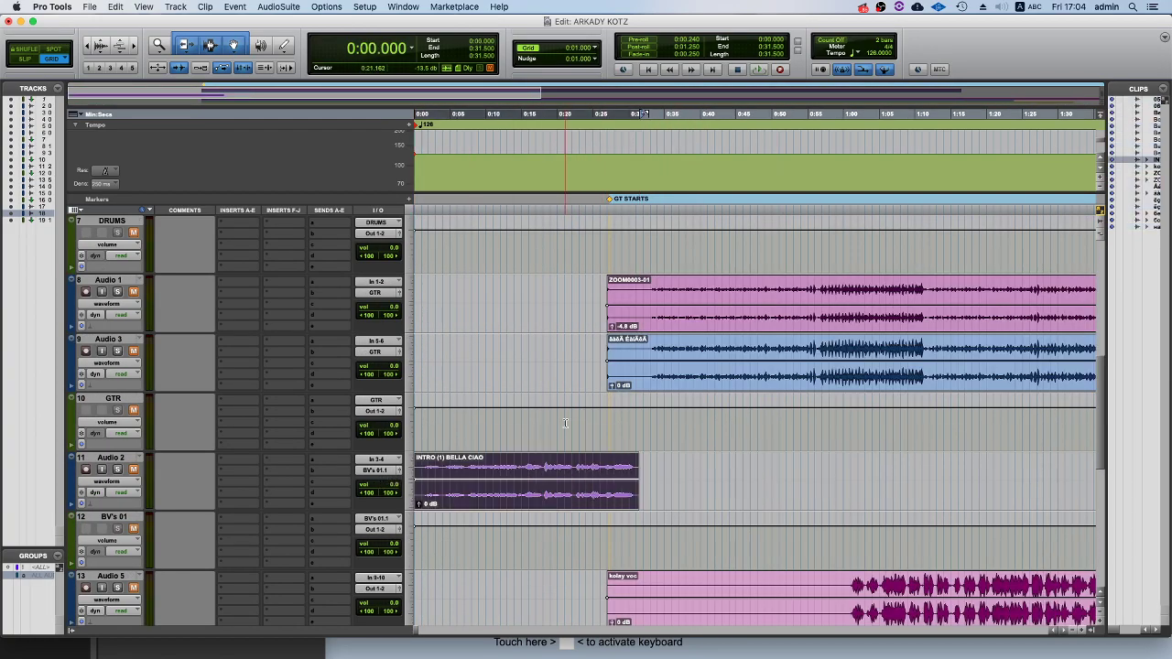
Separate the grouped clips at 0:27 and reposition the selected block to start at 0:27 against DEMO.
{"action": "left_click", "coordinate": [669, 384]}
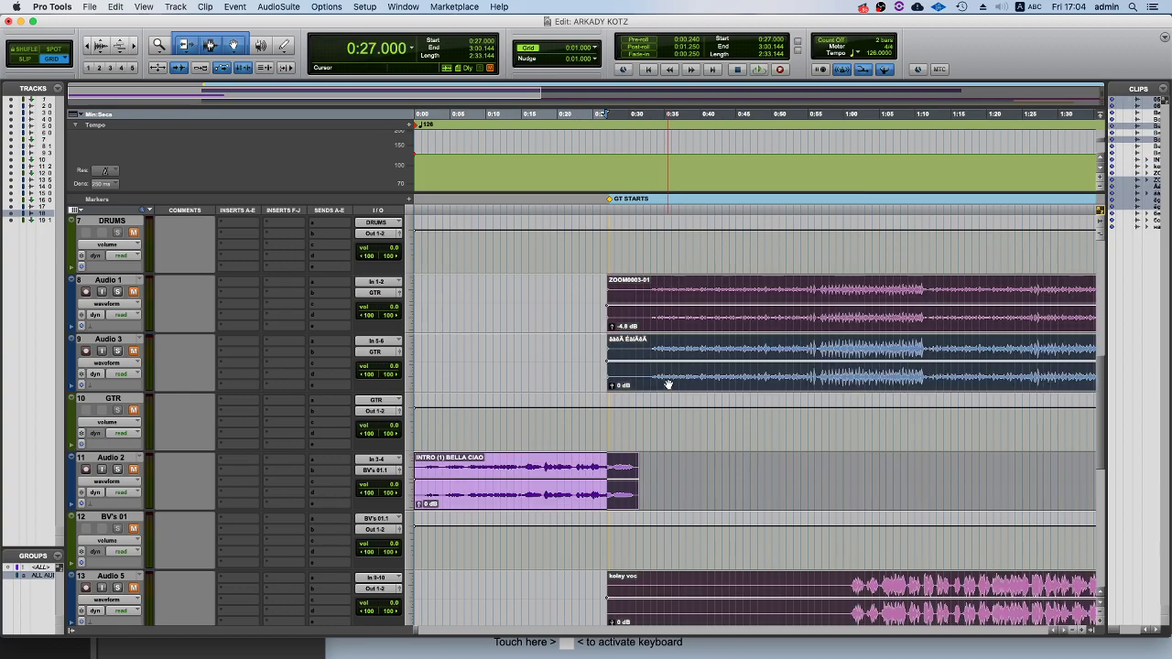
{"action": "key", "text": "super+e"}
{"action": "left_click_drag", "start_coordinate": [636, 385], "coordinate": [660, 376]}
{"action": "scroll", "coordinate": [659, 376], "scroll_direction": "down", "scroll_amount": 5}
{"action": "key", "text": "super+bracketright"}
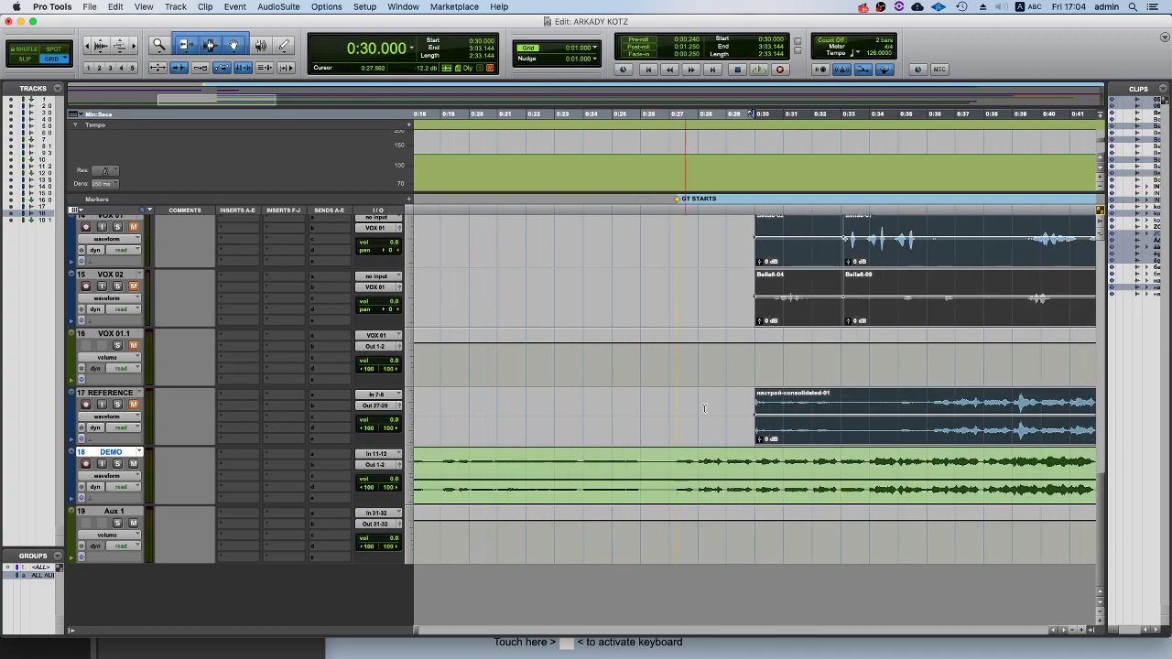
{"action": "left_click_drag", "start_coordinate": [780, 436], "coordinate": [736, 437]}
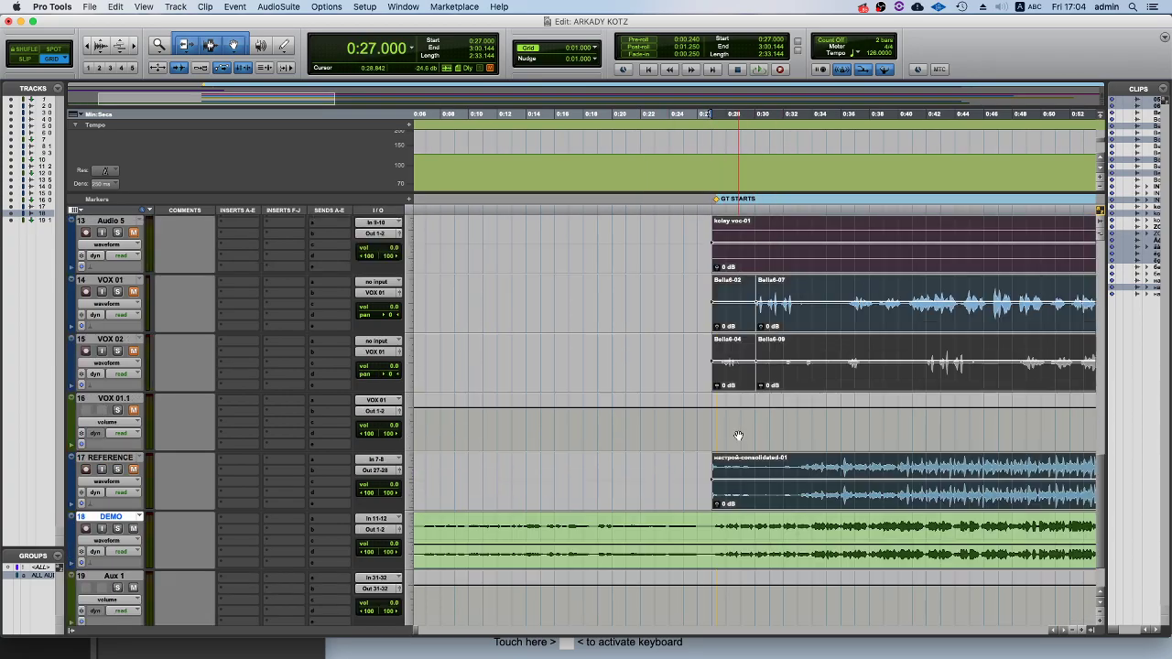
Play from 0:23 past the GT STARTS marker to check how the intro meets the following clips.
{"action": "scroll", "coordinate": [723, 449], "scroll_direction": "up", "scroll_amount": 7}
{"action": "left_click", "coordinate": [648, 460]}
{"action": "key", "text": "super+bracketleft"}
{"action": "key", "text": "space"}
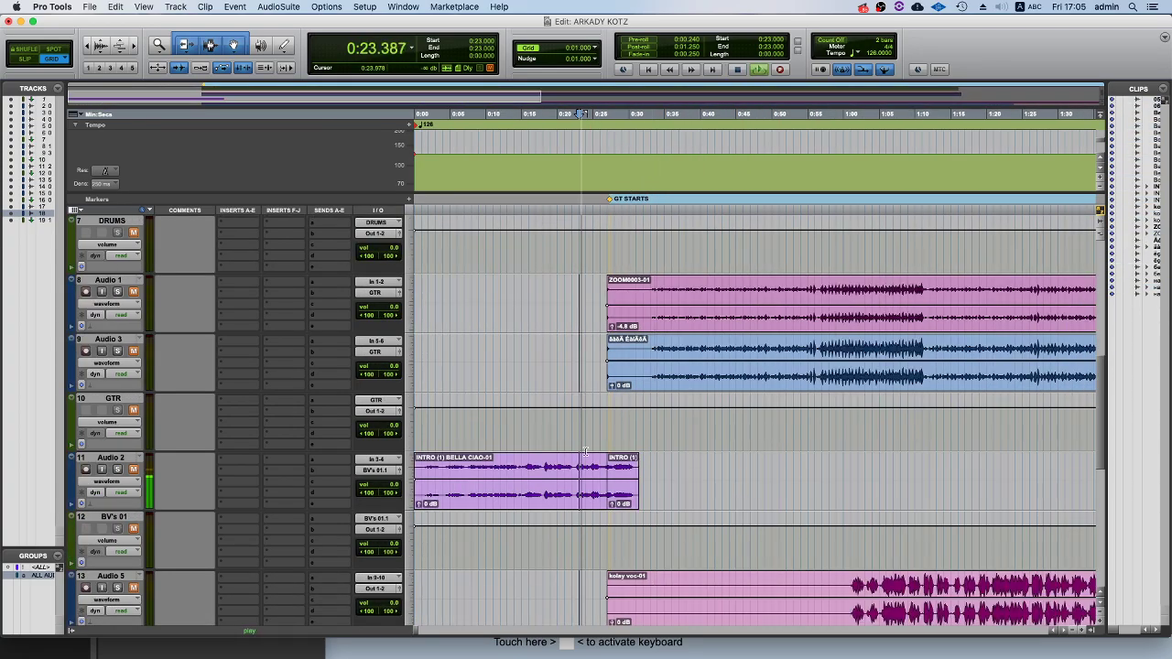
{"action": "scroll", "coordinate": [449, 468], "scroll_direction": "down", "scroll_amount": 7}
{"action": "scroll", "coordinate": [449, 468], "scroll_direction": "up", "scroll_amount": 6}
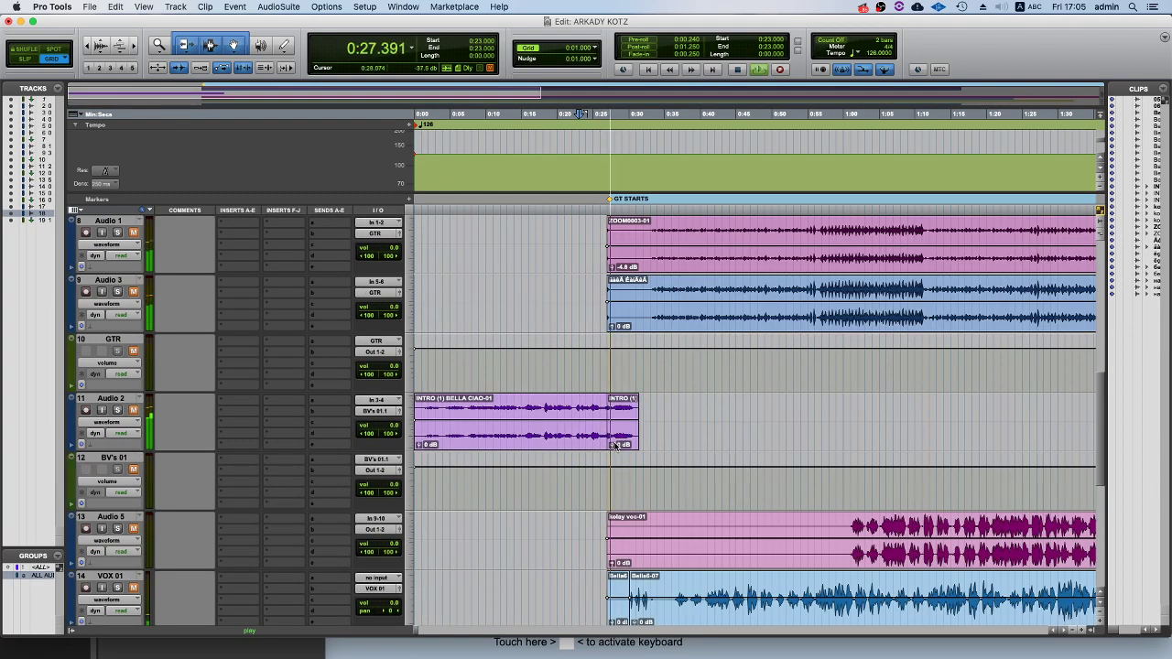
{"action": "key", "text": "space"}
Delete the leftover piece of the intro clip after 0:27 on Audio 2.
{"action": "left_click", "coordinate": [618, 445]}
{"action": "left_click", "coordinate": [601, 367]}
{"action": "left_click", "coordinate": [625, 423]}
{"action": "key", "text": "Delete"}
Play from 0:25 and check the transition from the trimmed intro into the clips at GT STARTS.
{"action": "left_click", "coordinate": [591, 383]}
{"action": "key", "text": "space"}
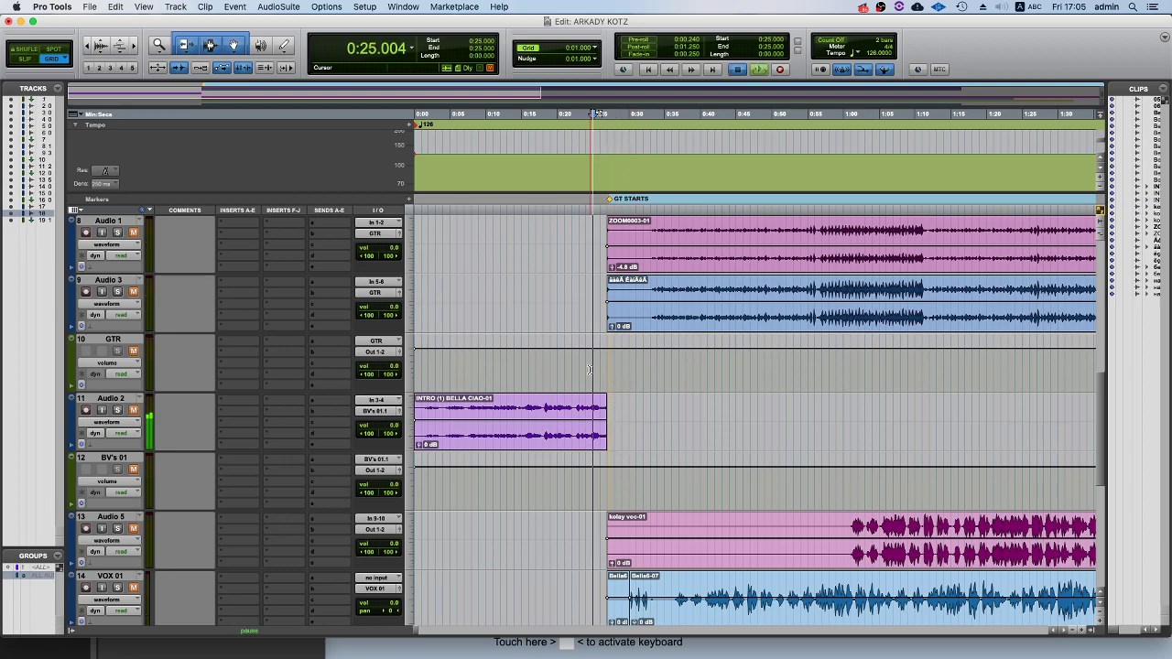
{"action": "key", "text": "t"}
{"action": "key", "text": "t"}
{"action": "key", "text": "t"}
{"action": "key", "text": "r"}
{"action": "key", "text": "r"}
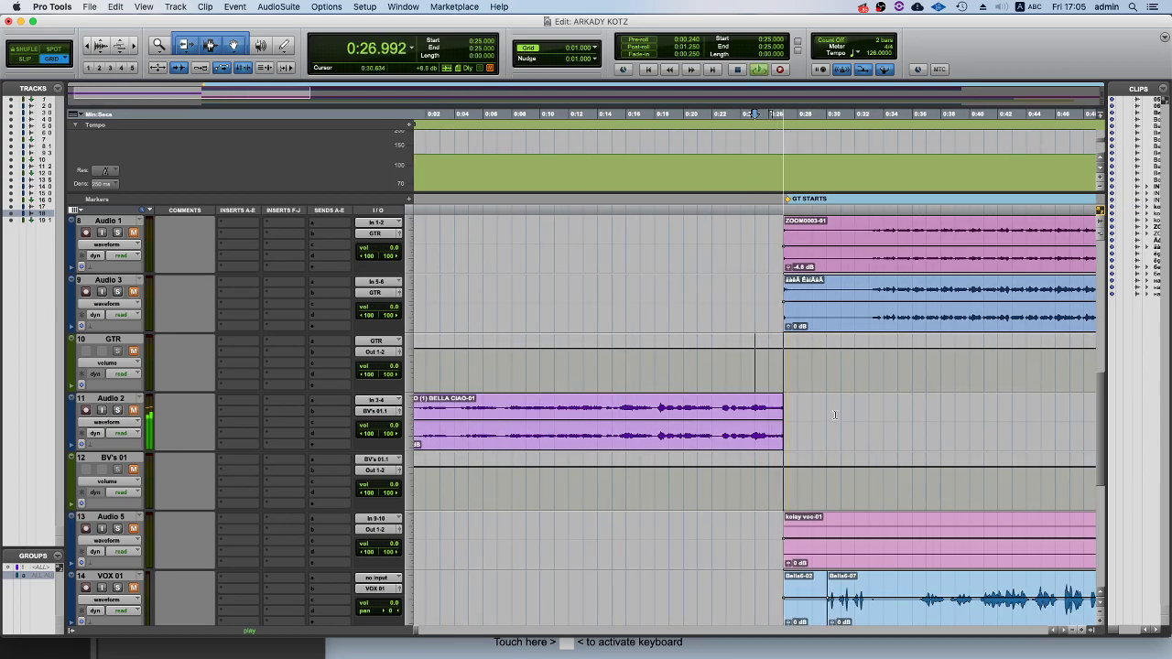
{"action": "key", "text": "space"}
Play from 0:21 and 0:23.340, comparing DEMO with the intro on Audio 2.
{"action": "left_click", "coordinate": [697, 375]}
{"action": "key", "text": "space"}
{"action": "scroll", "coordinate": [705, 379], "scroll_direction": "down", "scroll_amount": 5}
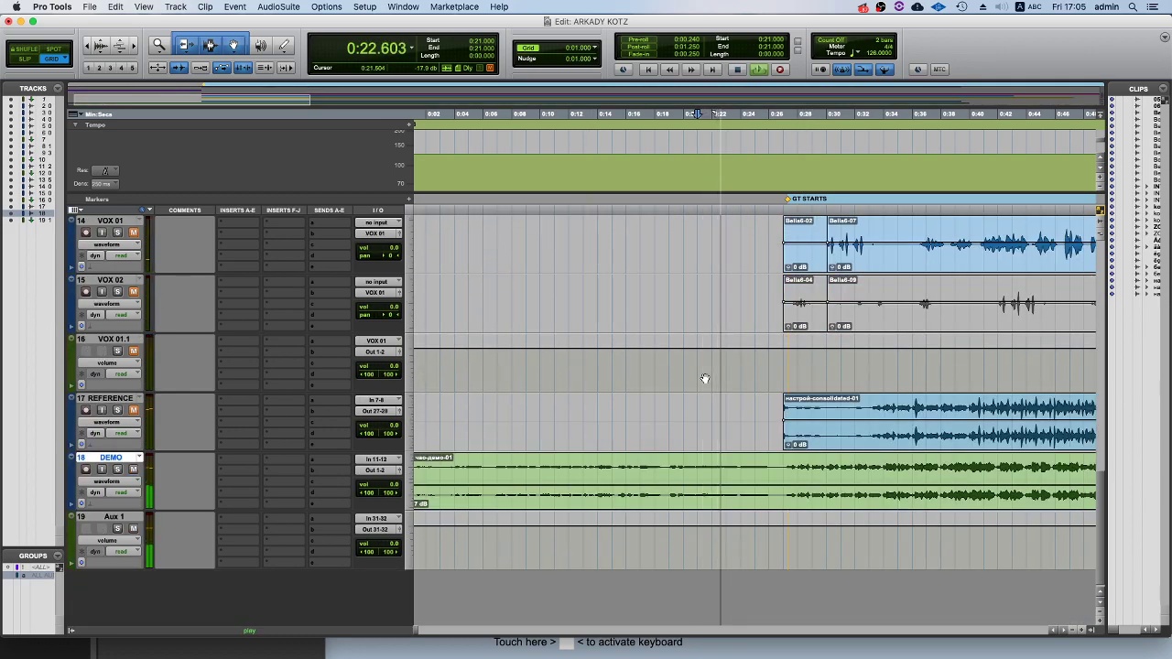
{"action": "key", "text": "t"}
{"action": "scroll", "coordinate": [725, 394], "scroll_direction": "down", "scroll_amount": 2}
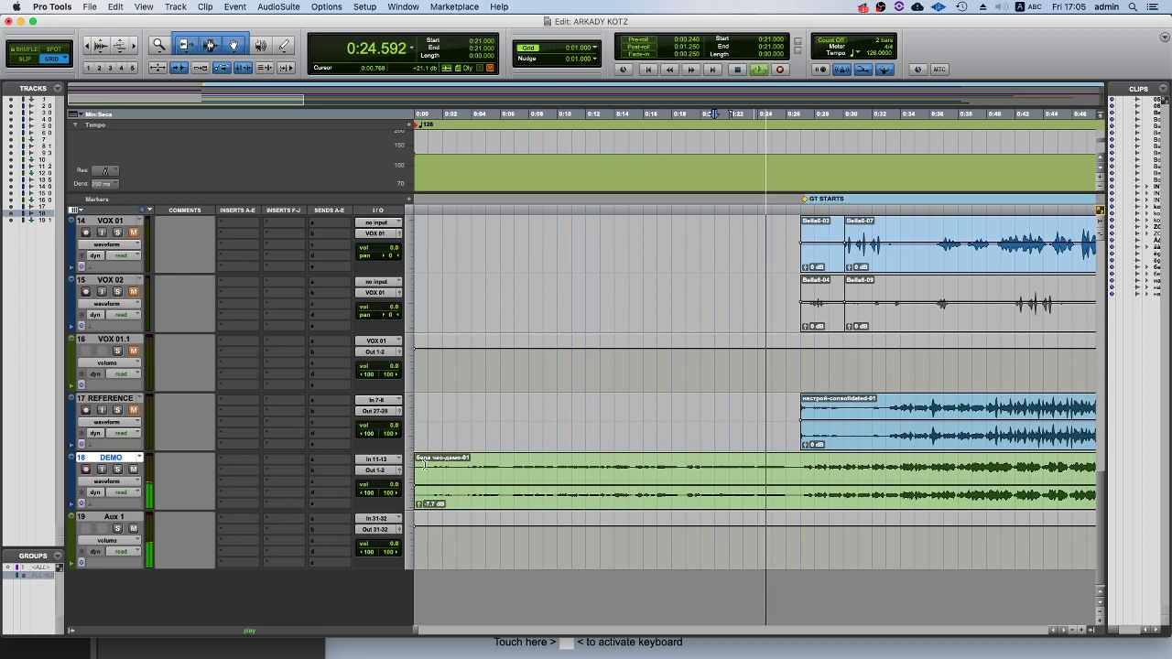
{"action": "scroll", "coordinate": [424, 465], "scroll_direction": "up", "scroll_amount": 8}
{"action": "scroll", "coordinate": [223, 410], "scroll_direction": "down", "scroll_amount": 2}
{"action": "key", "text": "space"}
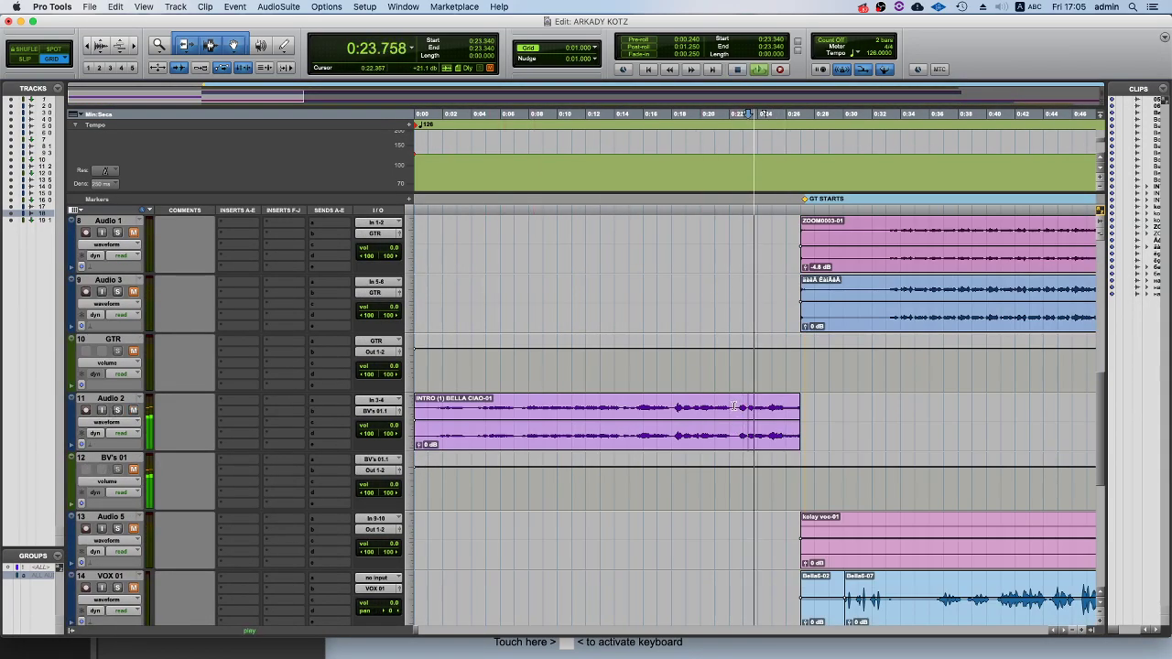
Try raising the Audio 2 intro clip's gain to +14.5 dB during playback.
{"action": "left_click", "coordinate": [553, 409]}
{"action": "left_click", "coordinate": [556, 426]}
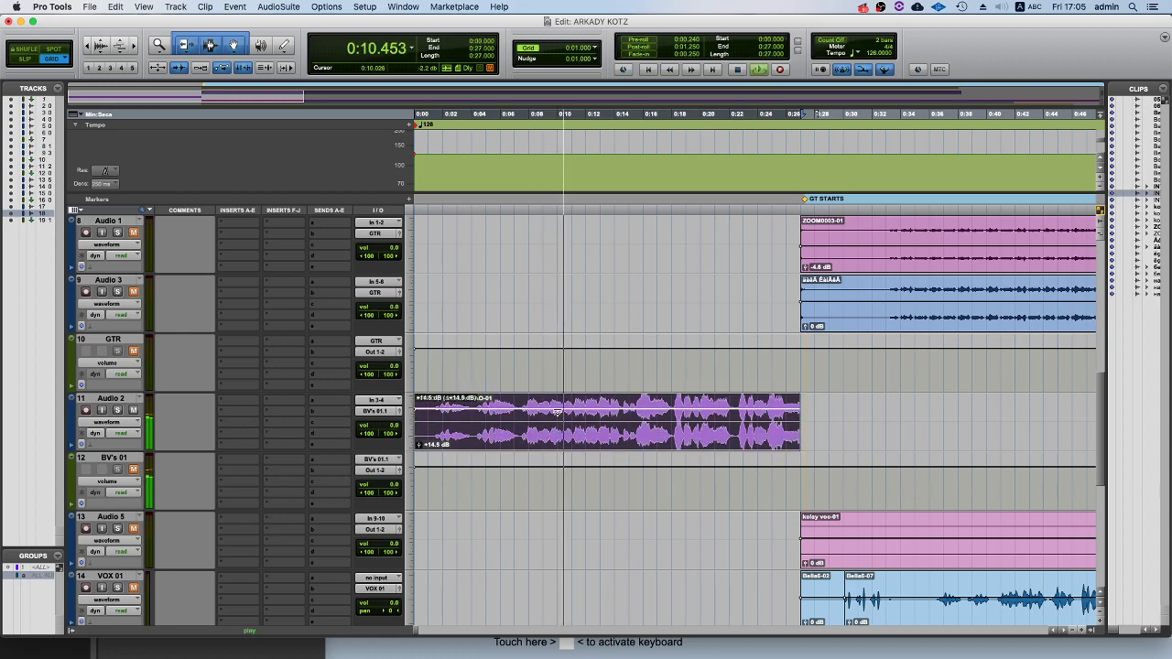
{"action": "key", "text": "space"}
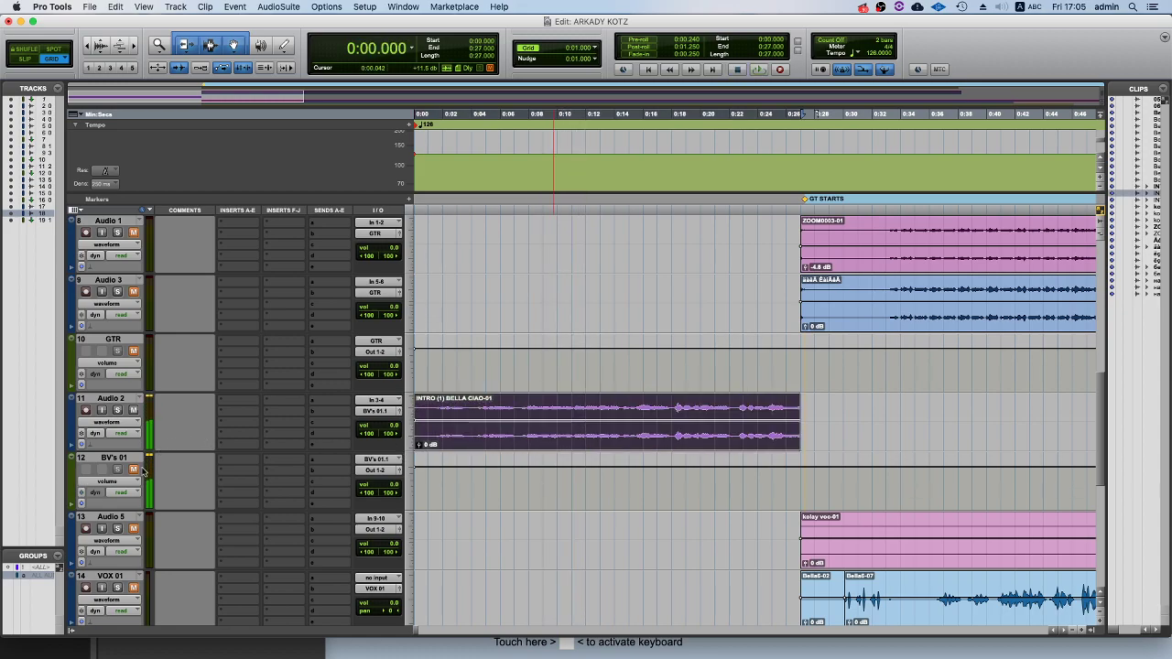
Unmute the BV's 01 track, play the Audio 2 intro, and undo its last gain change.
{"action": "left_click", "coordinate": [134, 470]}
{"action": "key", "text": "space"}
{"action": "left_click_drag", "start_coordinate": [469, 421], "coordinate": [468, 418]}
{"action": "key", "text": "space"}
{"action": "key", "text": "super+z"}
Split the Audio 2 intro clip at its first sound, at 0:01.547.
{"action": "left_click", "coordinate": [428, 404]}
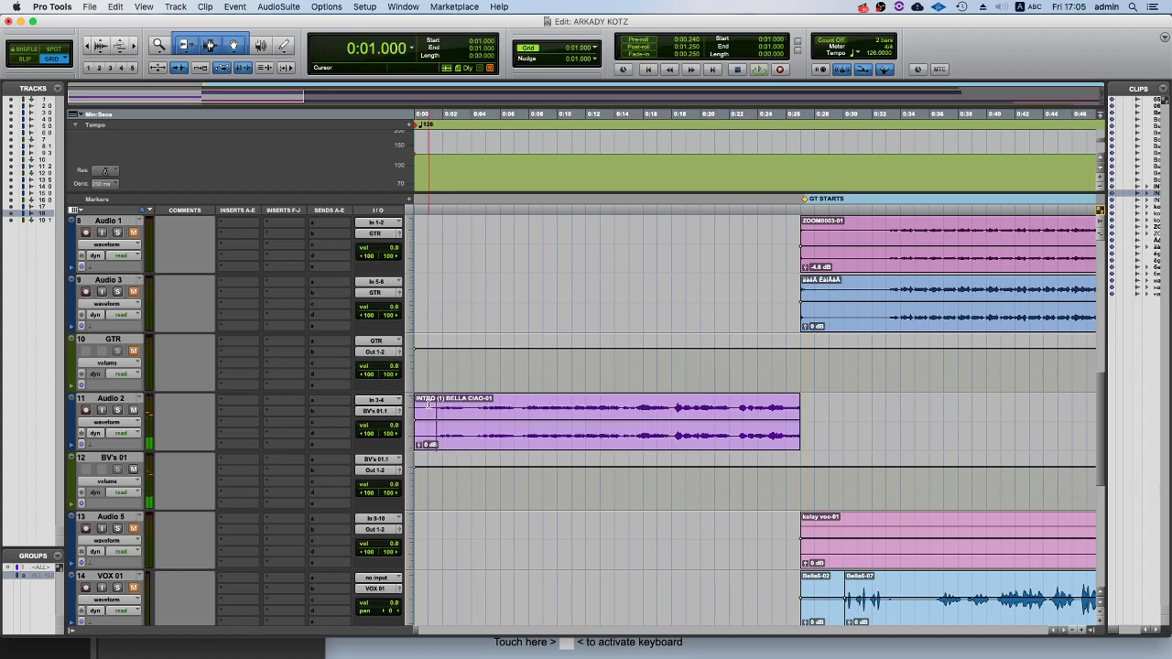
{"action": "left_click", "coordinate": [514, 447]}
Locate the first sound on DEMO and add a marker there at 0:01.412.
{"action": "scroll", "coordinate": [514, 446], "scroll_direction": "down", "scroll_amount": 6}
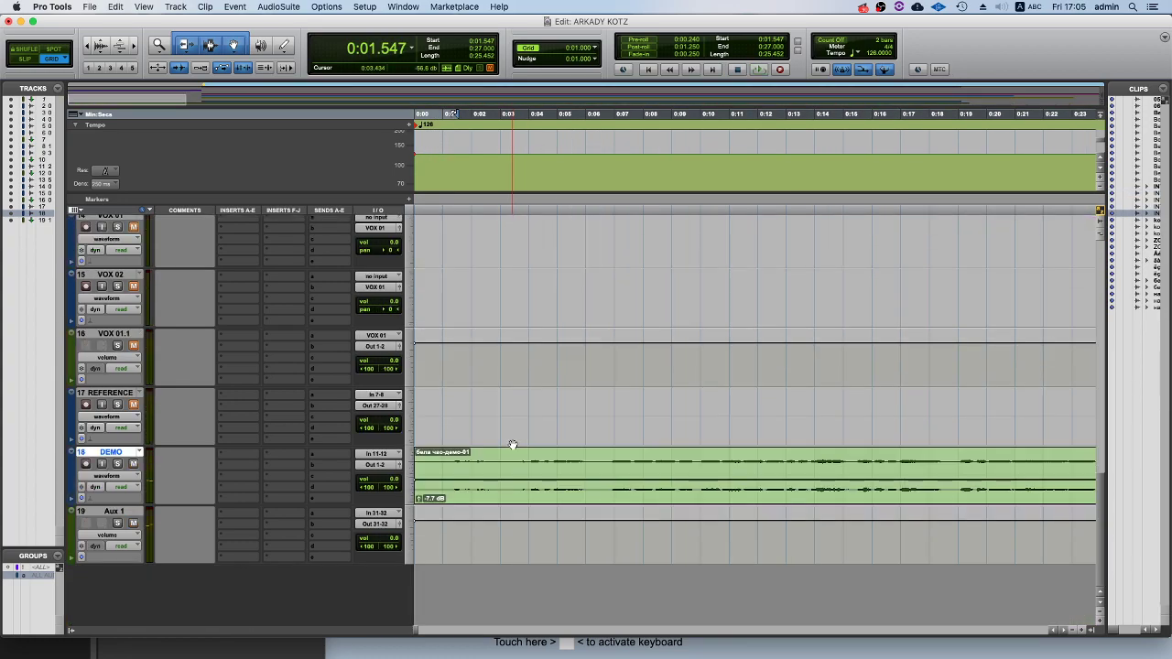
{"action": "key", "text": "t"}
{"action": "left_click", "coordinate": [439, 458]}
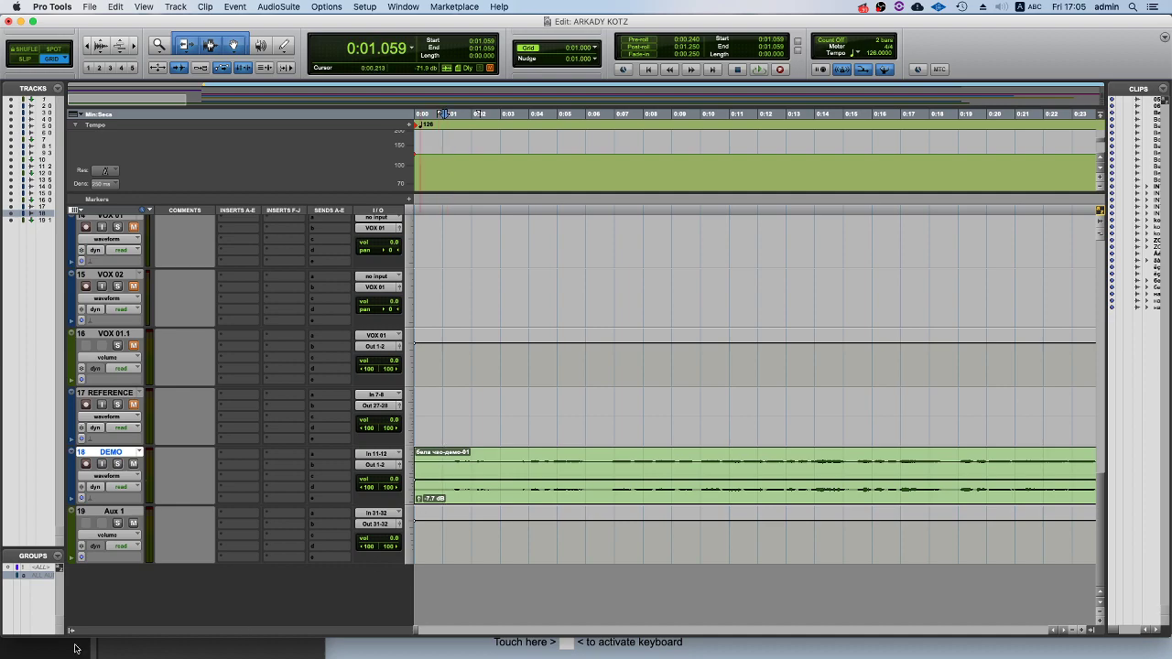
{"action": "left_click", "coordinate": [68, 649]}
{"action": "left_click", "coordinate": [447, 463]}
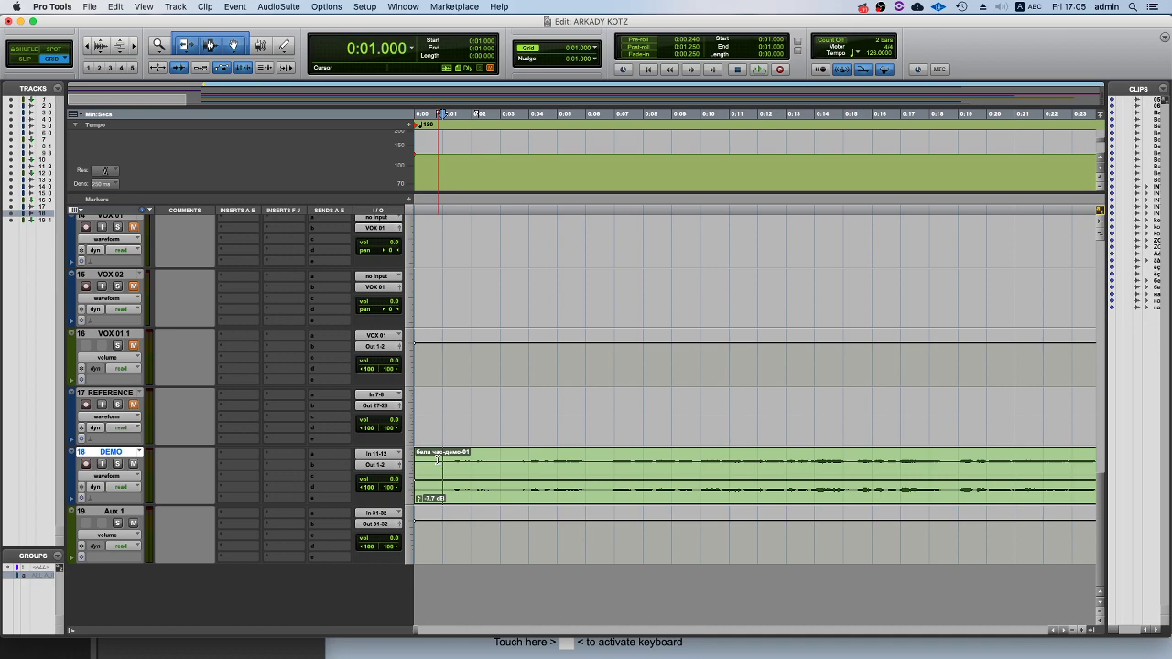
{"action": "key", "text": "t"}
{"action": "key", "text": "t"}
{"action": "key", "text": "Tab"}
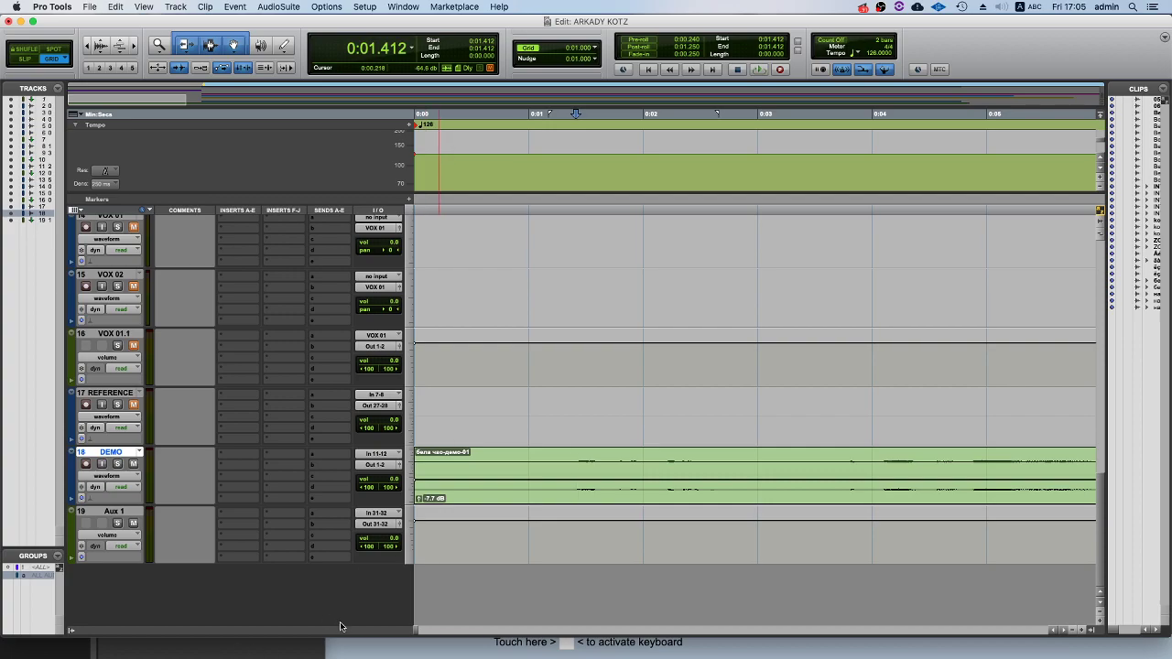
{"action": "key", "text": "KP_Enter"}
Try starting the second Audio 2 intro clip at 0:01.414, beside the Location 2 marker, and play it.
{"action": "scroll", "coordinate": [698, 430], "scroll_direction": "up", "scroll_amount": 5}
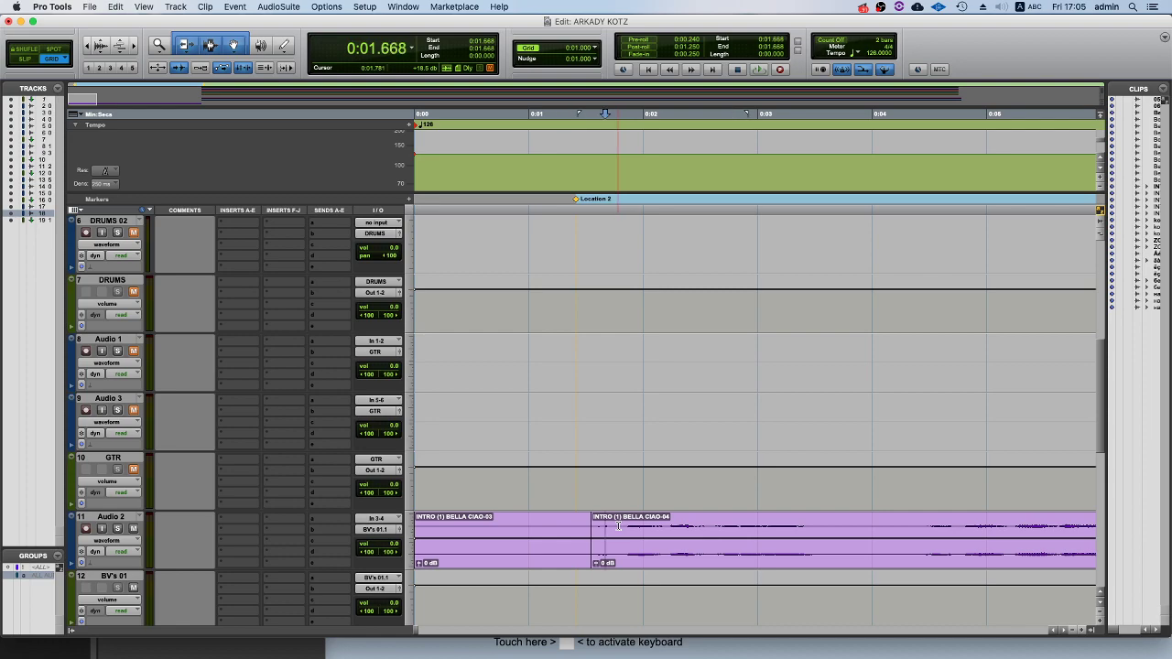
{"action": "left_click", "coordinate": [626, 565]}
{"action": "key", "text": "space"}
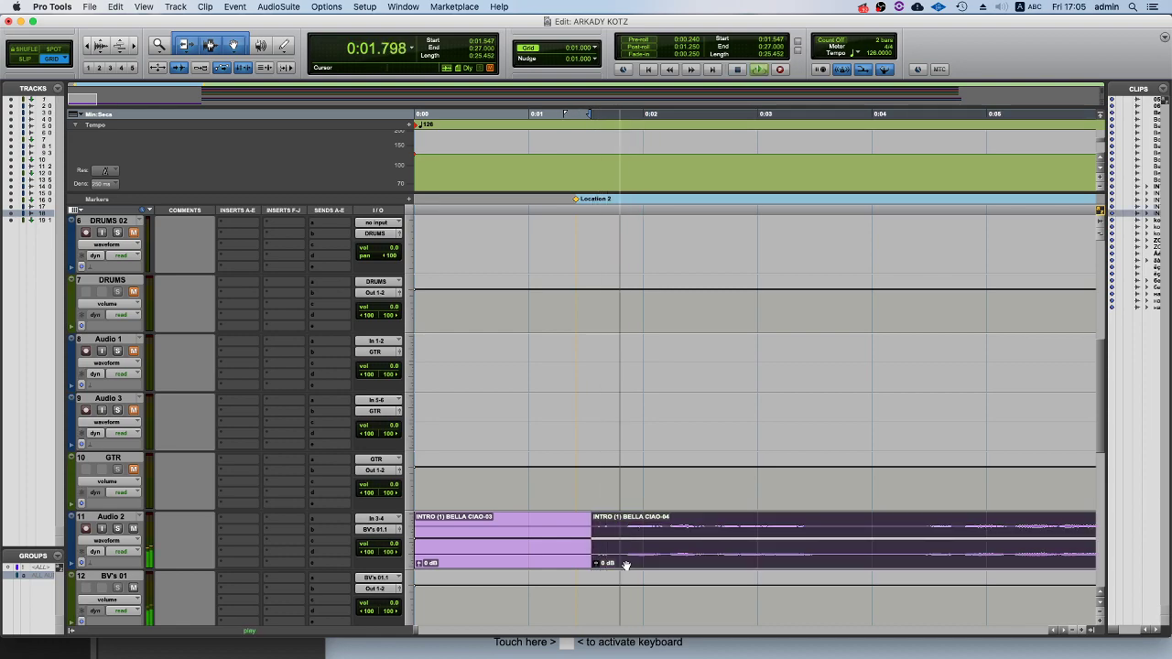
{"action": "key", "text": "space"}
{"action": "left_click_drag", "start_coordinate": [635, 560], "coordinate": [621, 559]}
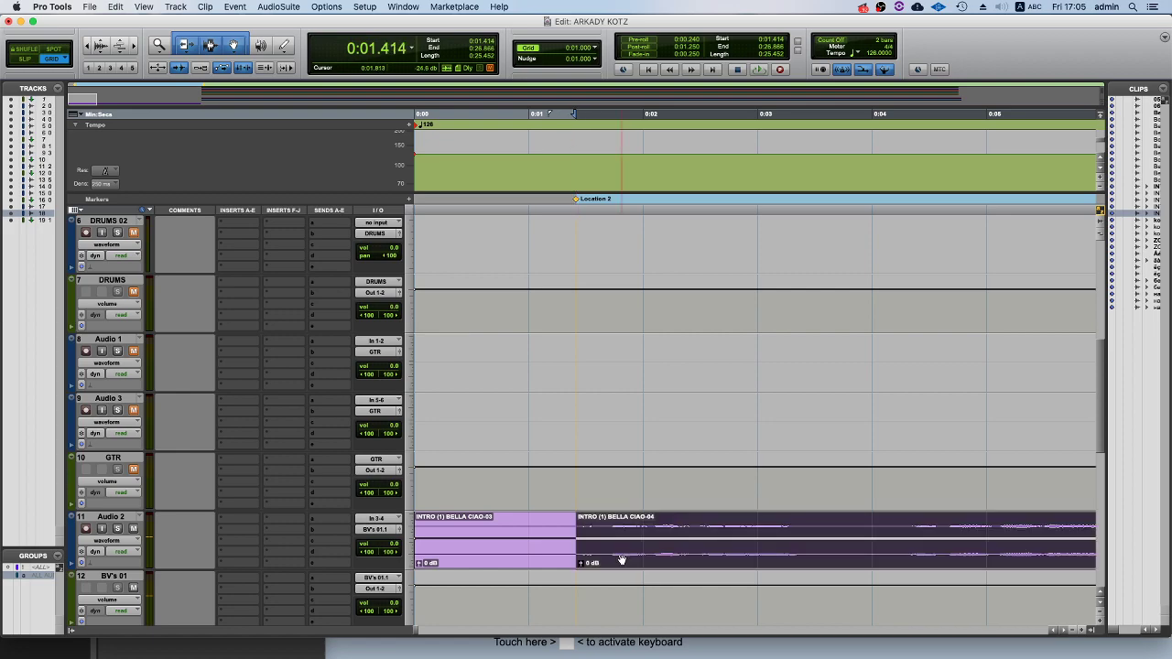
{"action": "key", "text": "space"}
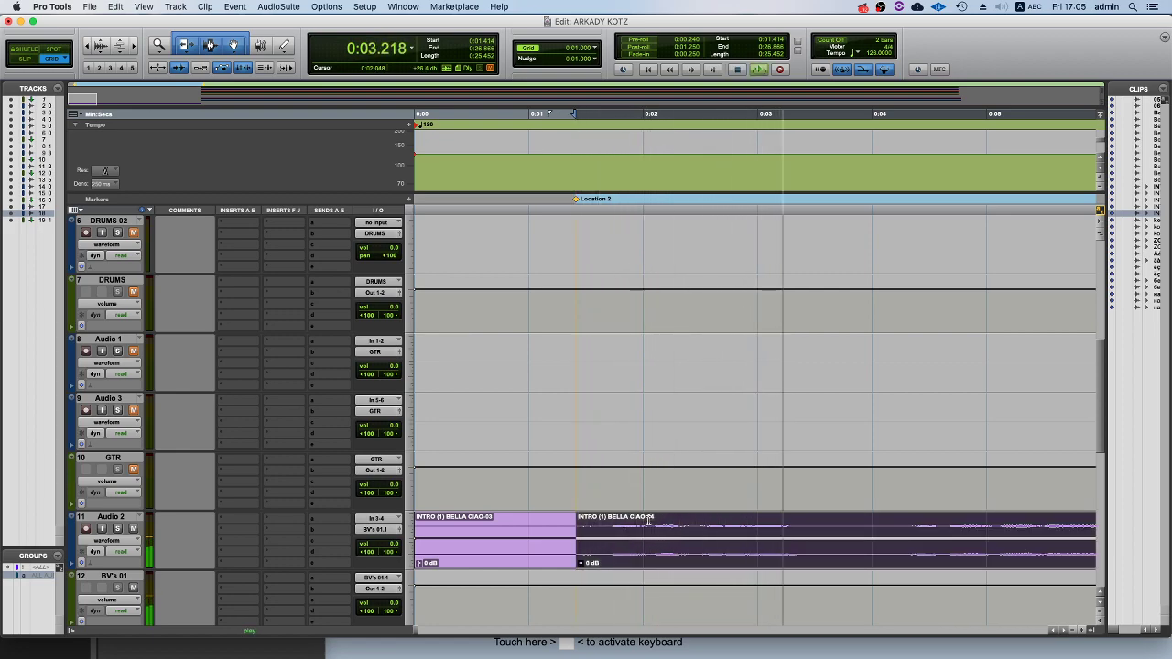
{"action": "key", "text": "r"}
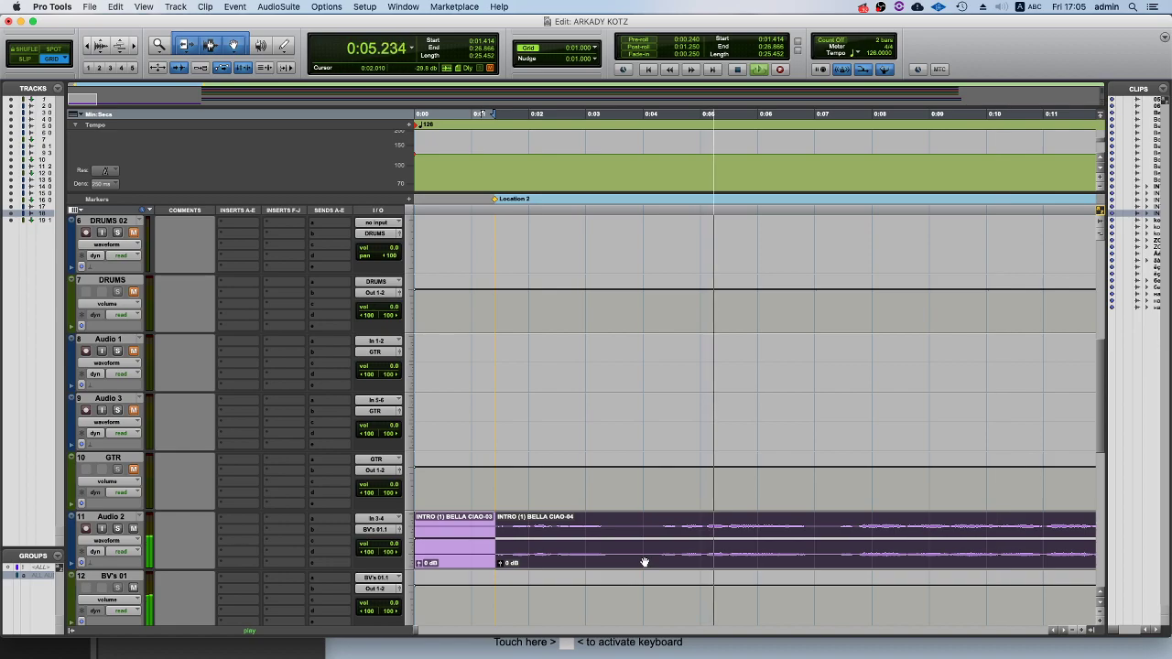
{"action": "key", "text": "r"}
{"action": "scroll", "coordinate": [565, 555], "scroll_direction": "down", "scroll_amount": 4}
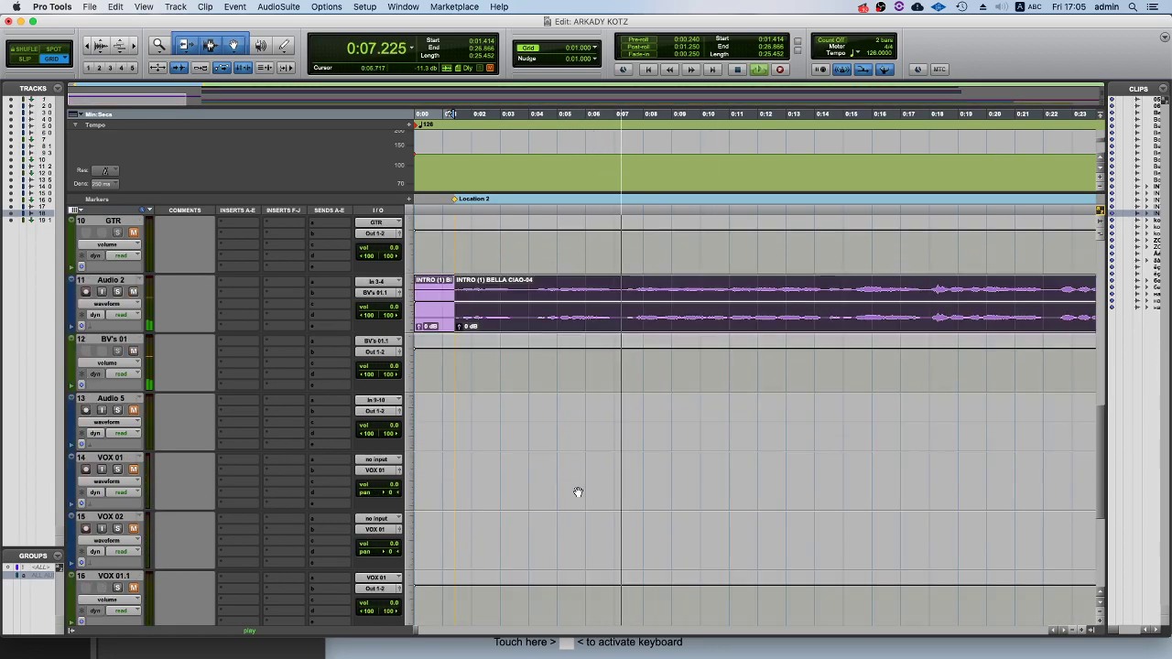
{"action": "scroll", "coordinate": [577, 493], "scroll_direction": "down", "scroll_amount": 5}
{"action": "scroll", "coordinate": [578, 490], "scroll_direction": "up", "scroll_amount": 5}
Move the second Audio 2 intro clip earlier so it starts at 0:00.881, checking its timing in playback.
{"action": "key", "text": "space"}
{"action": "left_click_drag", "start_coordinate": [621, 379], "coordinate": [610, 379]}
{"action": "key", "text": "space"}
{"action": "key", "text": "t"}
{"action": "key", "text": "t"}
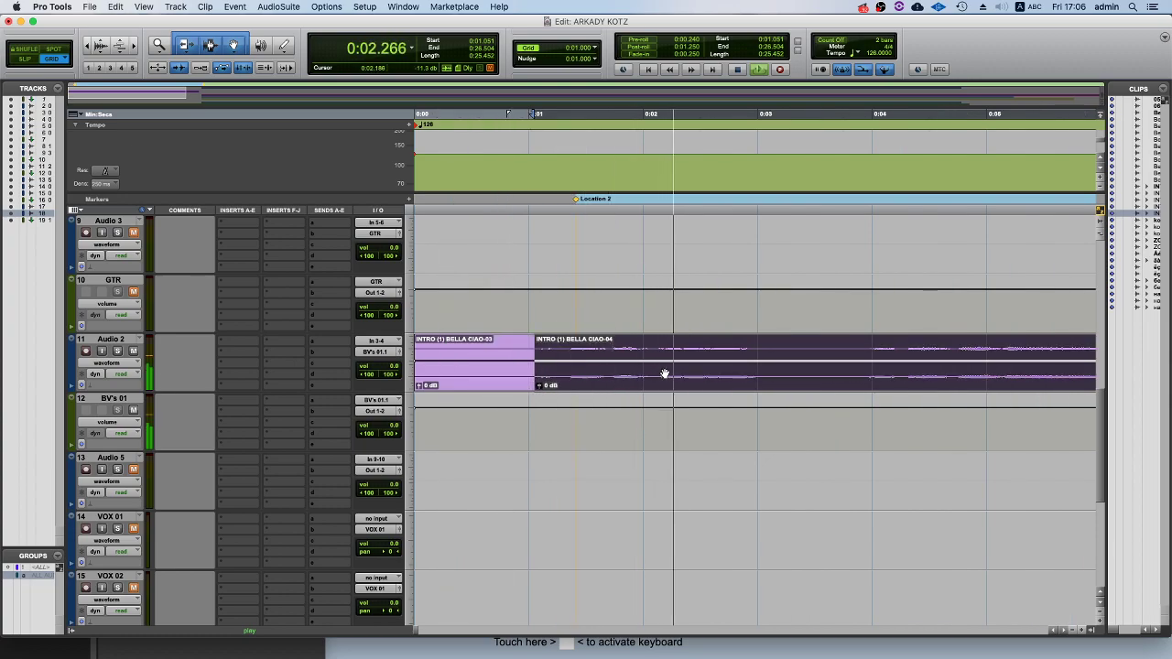
{"action": "key", "text": "r"}
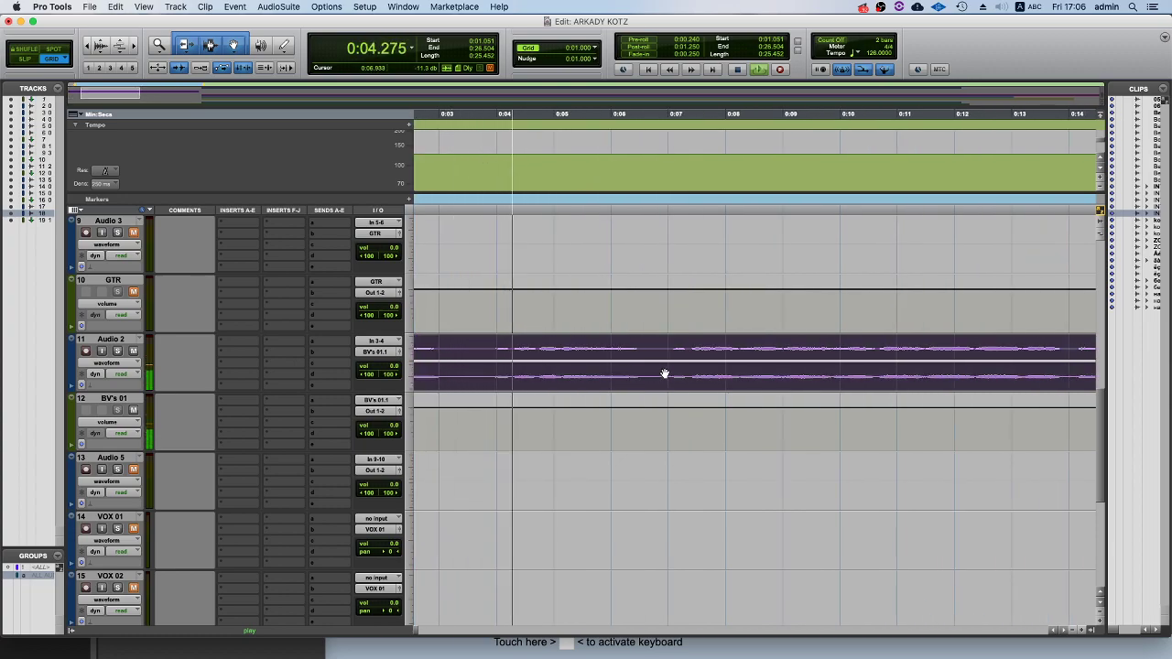
{"action": "key", "text": "t"}
{"action": "scroll", "coordinate": [577, 377], "scroll_direction": "right", "scroll_amount": 3}
{"action": "scroll", "coordinate": [577, 377], "scroll_direction": "left", "scroll_amount": 2}
{"action": "left_click_drag", "start_coordinate": [587, 379], "coordinate": [580, 378]}
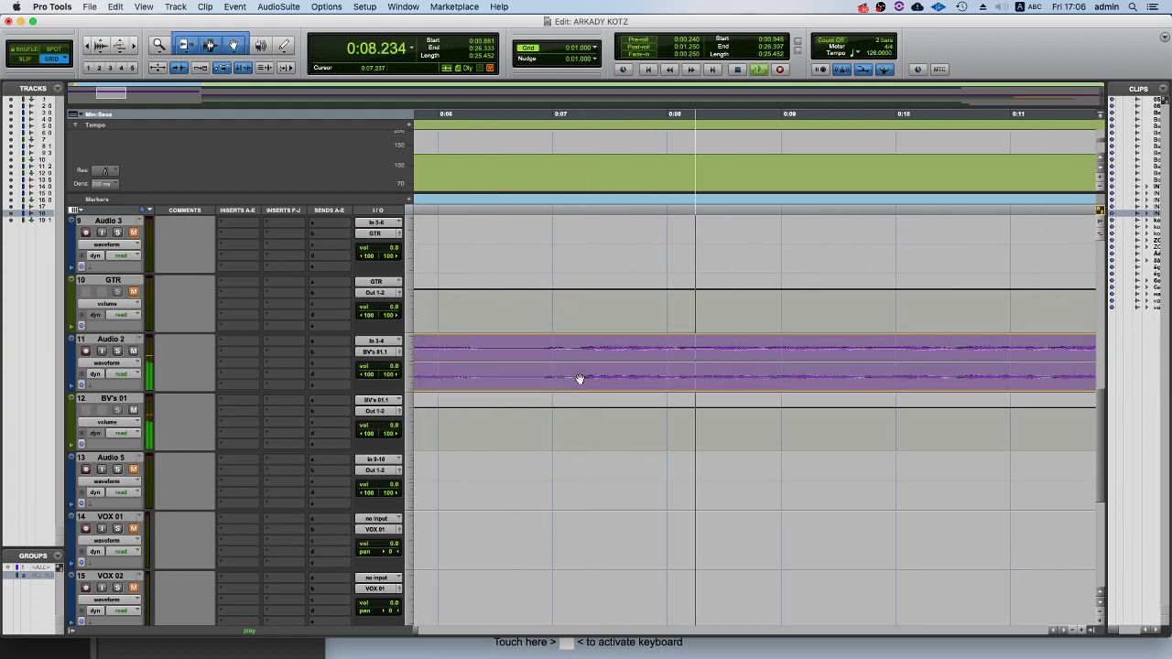
Split the Audio 2 intro clip at 0:17.594, where the next phrase begins, and select the part after the split.
{"action": "key", "text": "r"}
{"action": "key", "text": "r"}
{"action": "key", "text": "r"}
{"action": "left_click", "coordinate": [652, 349]}
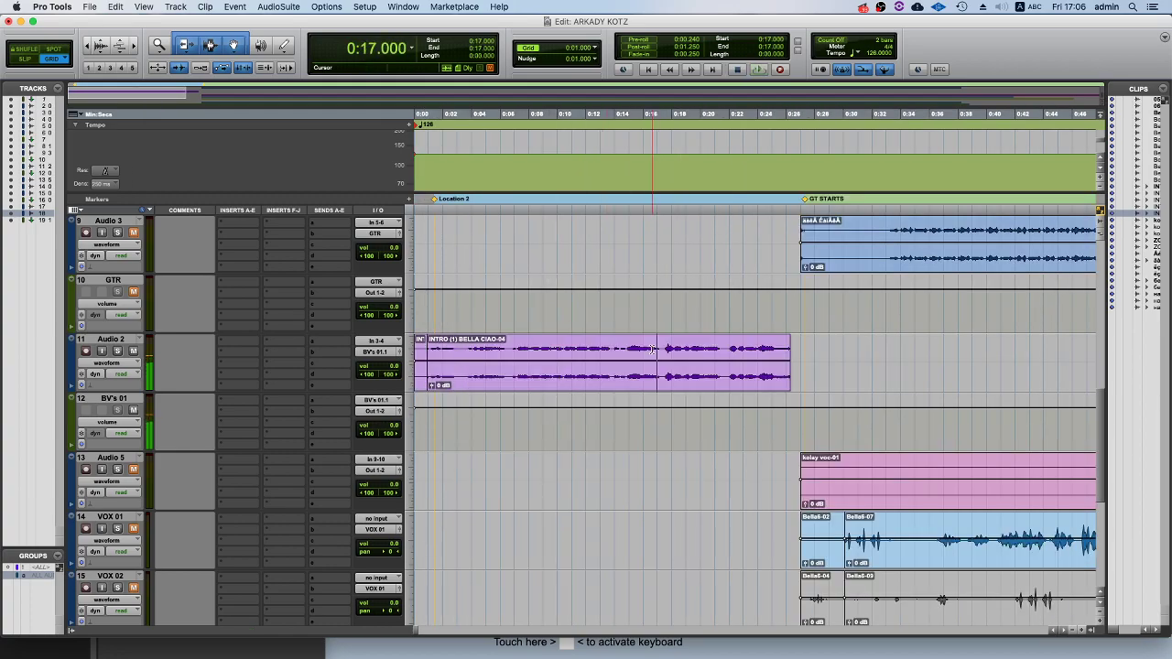
{"action": "key", "text": "Tab"}
{"action": "key", "text": "space"}
{"action": "key", "text": "t"}
{"action": "key", "text": "t"}
{"action": "key", "text": "space"}
{"action": "left_click", "coordinate": [738, 349]}
{"action": "key", "text": "Tab"}
{"action": "scroll", "coordinate": [777, 353], "scroll_direction": "down", "scroll_amount": 4}
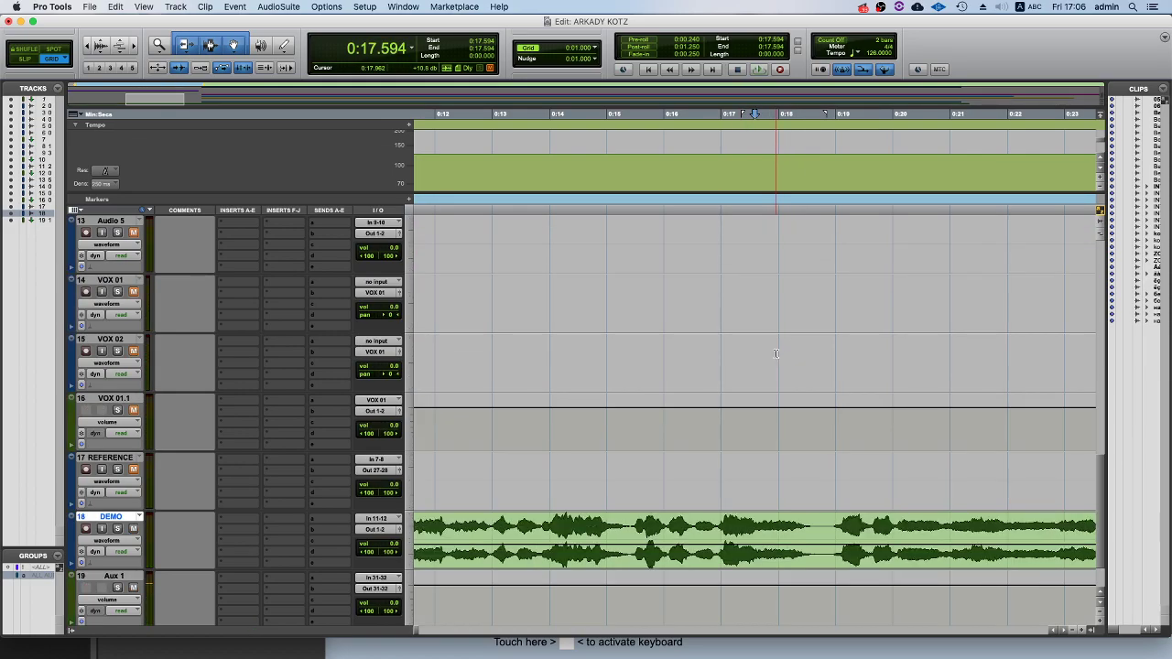
{"action": "scroll", "coordinate": [778, 357], "scroll_direction": "up", "scroll_amount": 4}
{"action": "left_click", "coordinate": [803, 322]}
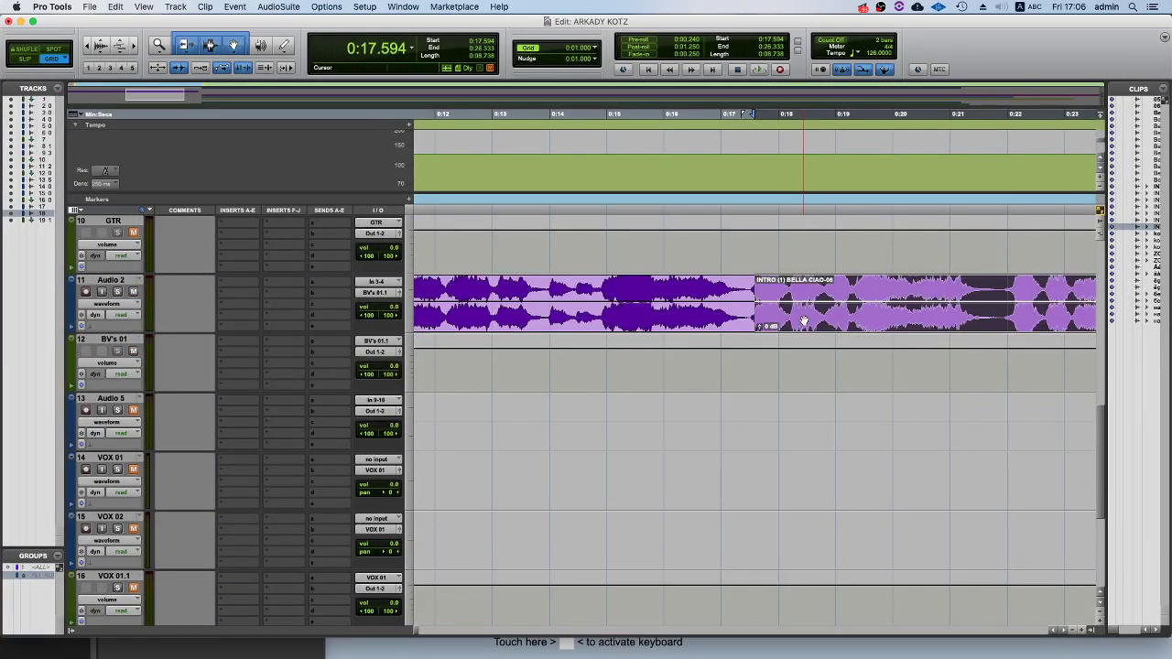
Mute the split-off Audio 2 clip and listen to the same passage on DEMO, from 0:15.000.
{"action": "key", "text": "super+m"}
{"action": "key", "text": "space"}
{"action": "key", "text": "t"}
{"action": "key", "text": "r"}
{"action": "scroll", "coordinate": [830, 315], "scroll_direction": "up", "scroll_amount": 2}
{"action": "key", "text": "r"}
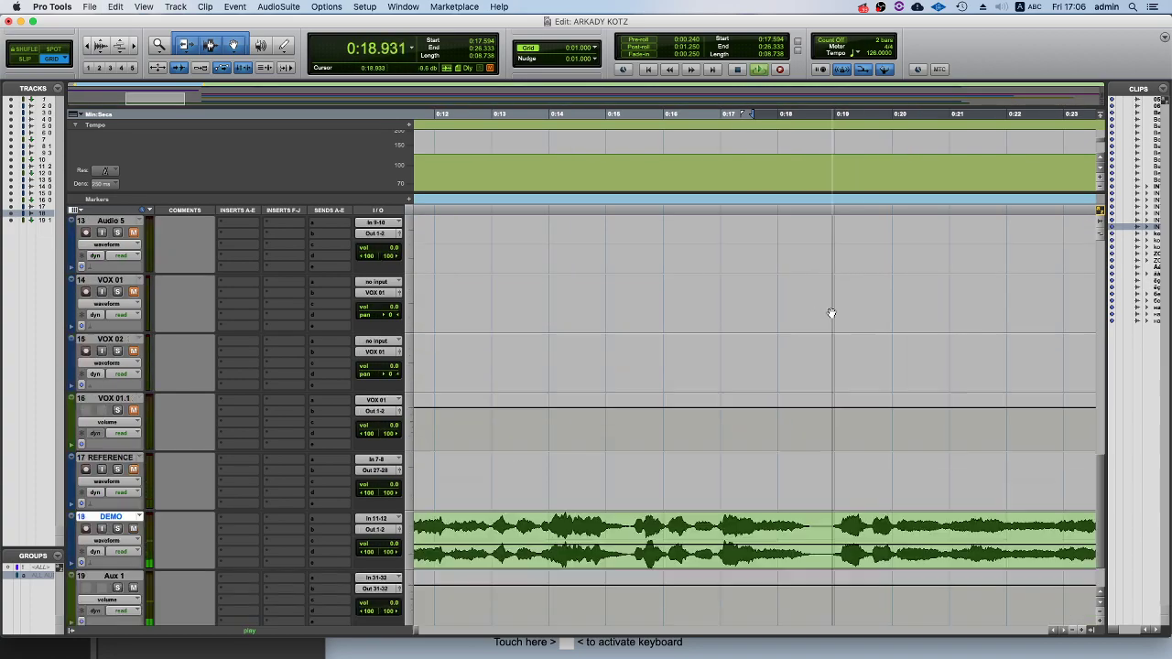
{"action": "scroll", "coordinate": [827, 312], "scroll_direction": "down", "scroll_amount": 1}
{"action": "left_click", "coordinate": [700, 527]}
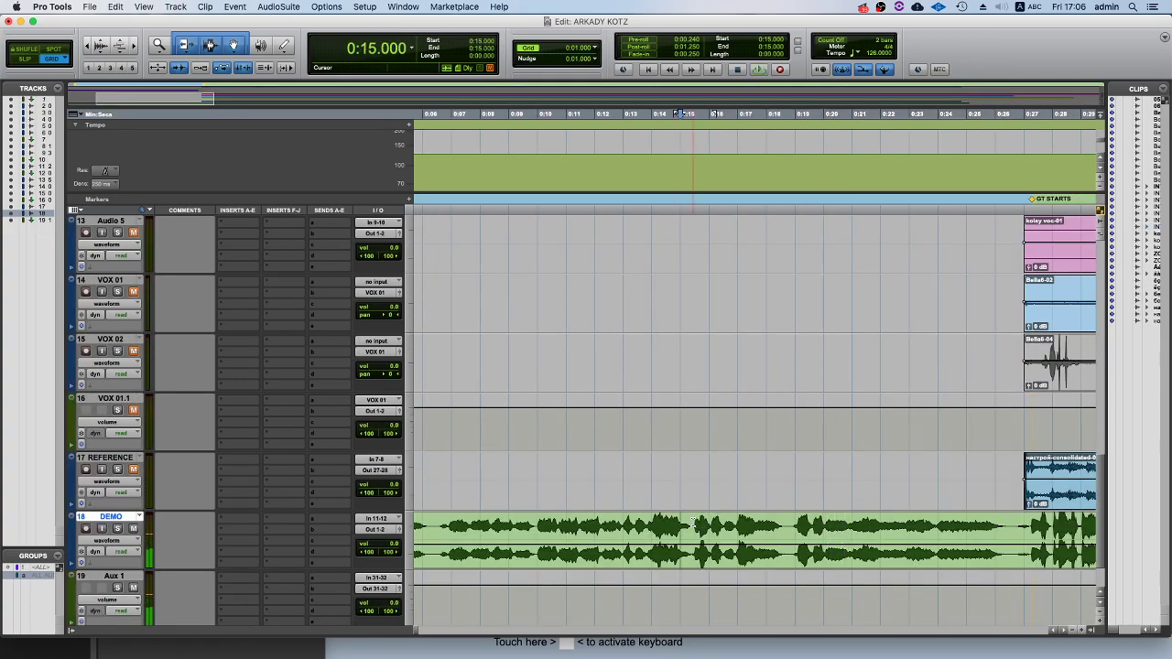
{"action": "key", "text": "super+bracketright"}
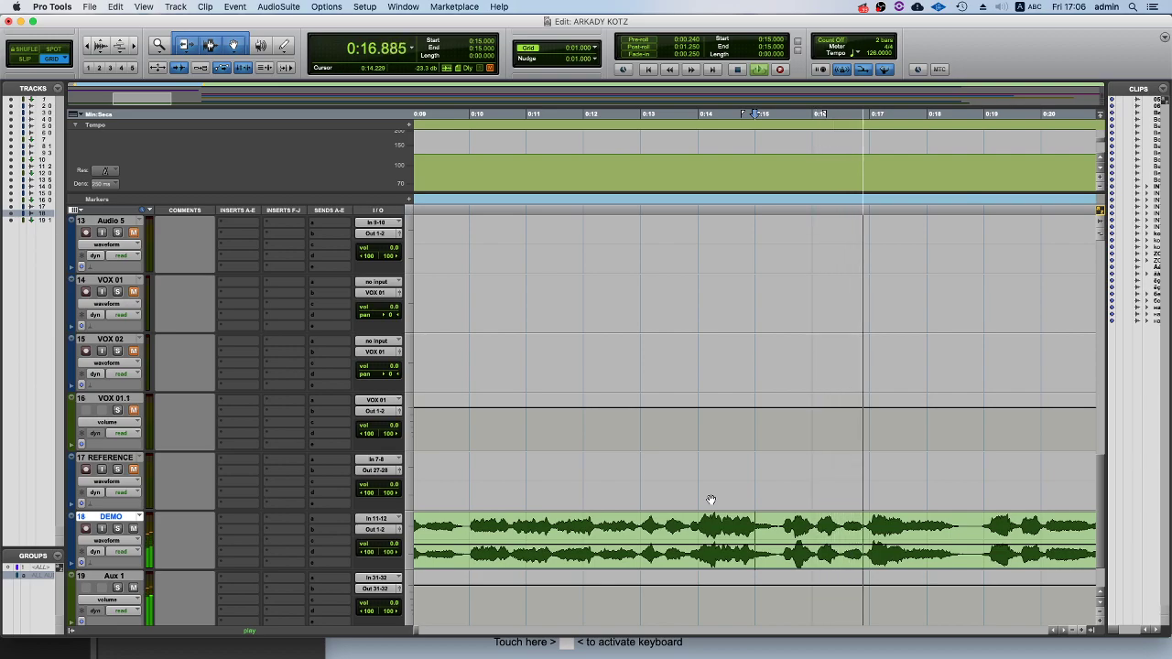
{"action": "key", "text": "super+bracketleft"}
{"action": "key", "text": "super+bracketleft"}
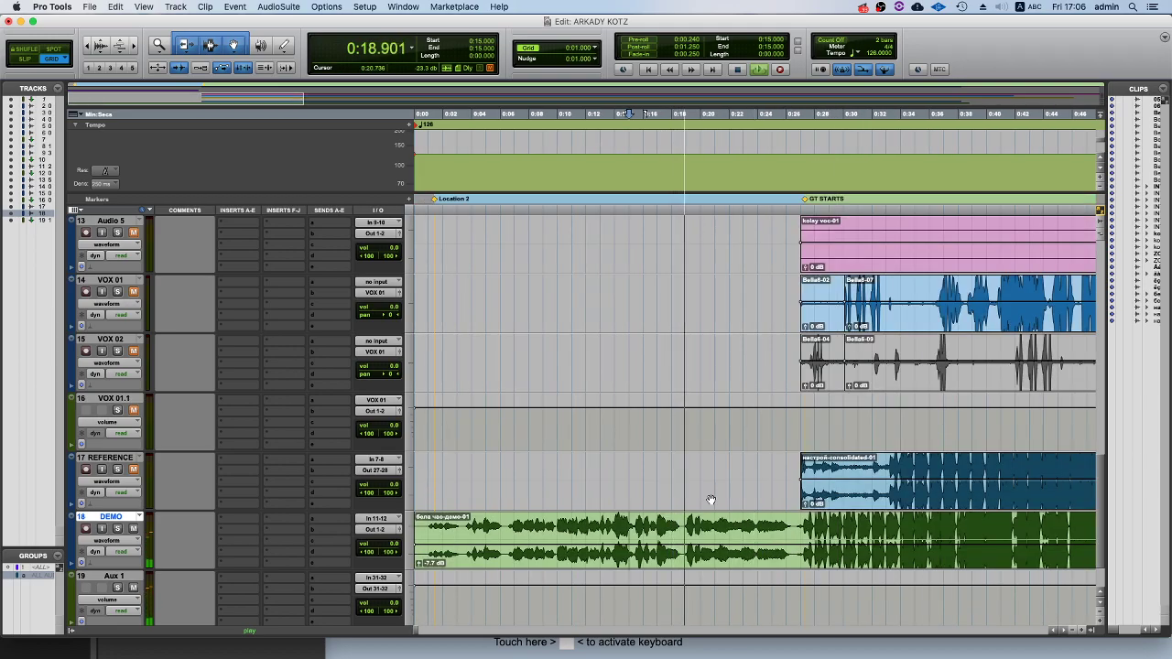
{"action": "scroll", "coordinate": [711, 500], "scroll_direction": "up", "scroll_amount": 3}
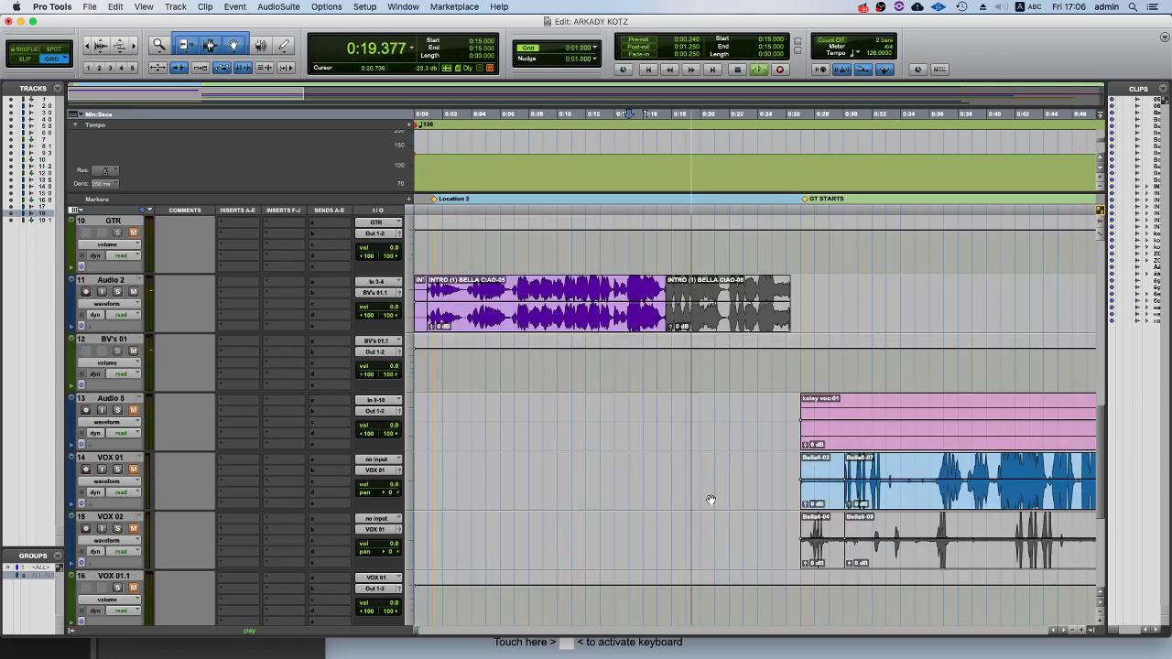
Unmute the Audio 2 clip starting at 0:17.594, play it, and mute the DEMO track.
{"action": "left_click", "coordinate": [705, 329]}
{"action": "key", "text": "space"}
{"action": "scroll", "coordinate": [633, 434], "scroll_direction": "down", "scroll_amount": 4}
{"action": "left_click", "coordinate": [133, 470]}
{"action": "scroll", "coordinate": [492, 382], "scroll_direction": "up", "scroll_amount": 4}
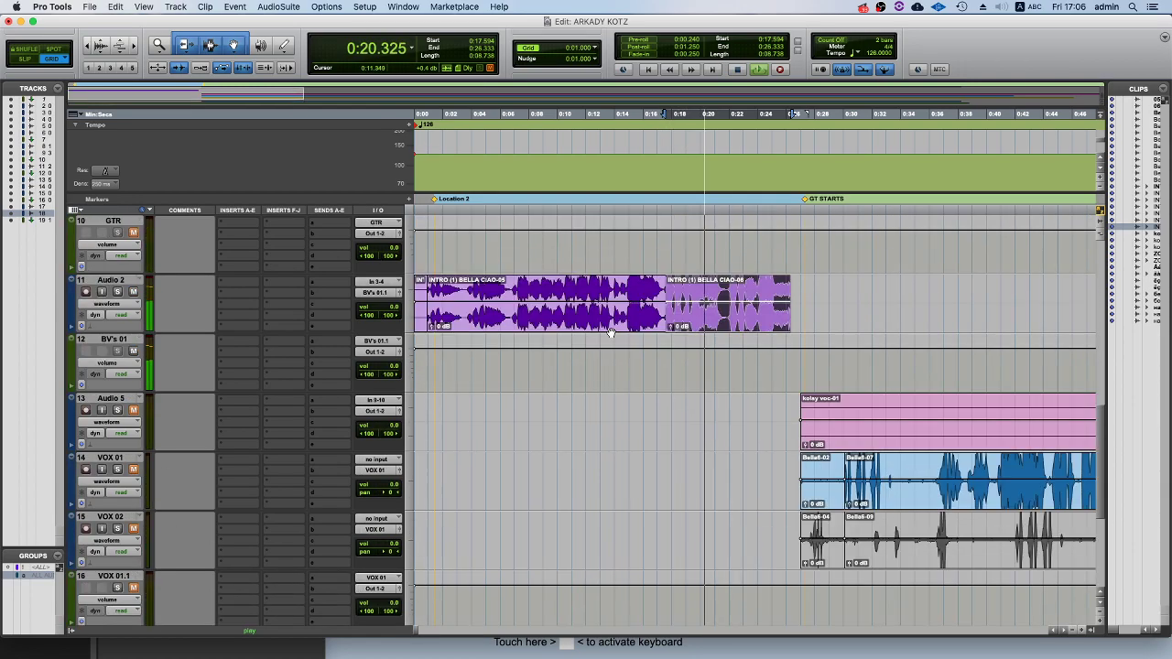
Split the last Audio 2 intro clip at 0:22.140, after the pause, and select the part after the split.
{"action": "left_click", "coordinate": [718, 279]}
{"action": "key", "text": "t"}
{"action": "key", "text": "super+bracketright"}
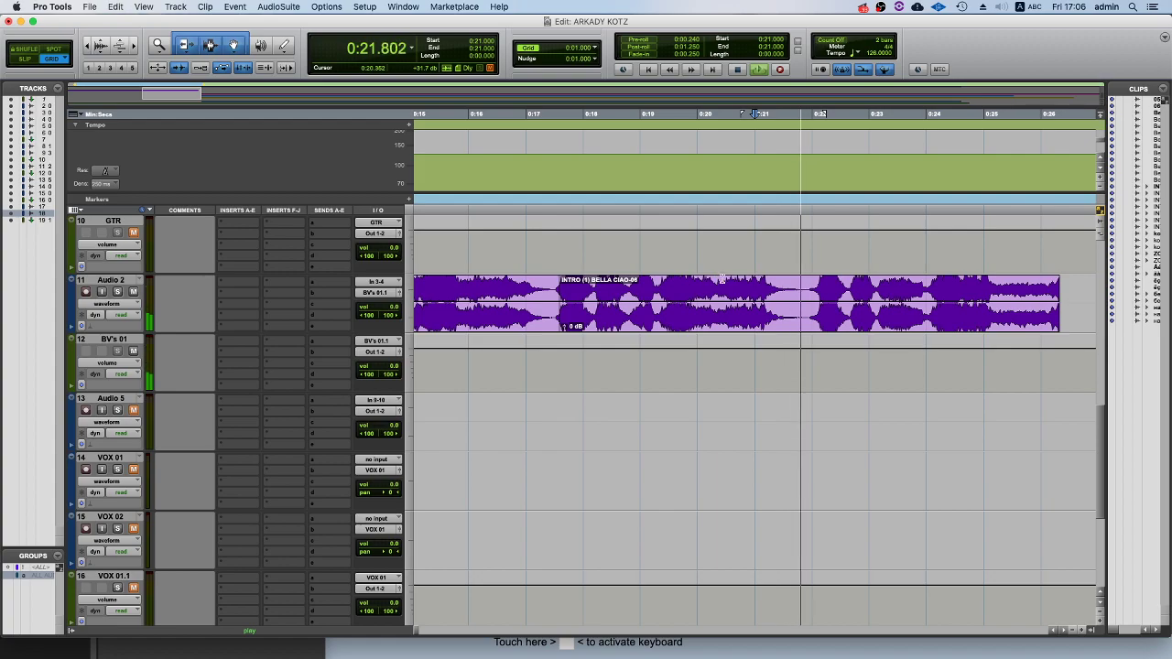
{"action": "key", "text": "space"}
{"action": "left_click", "coordinate": [818, 282]}
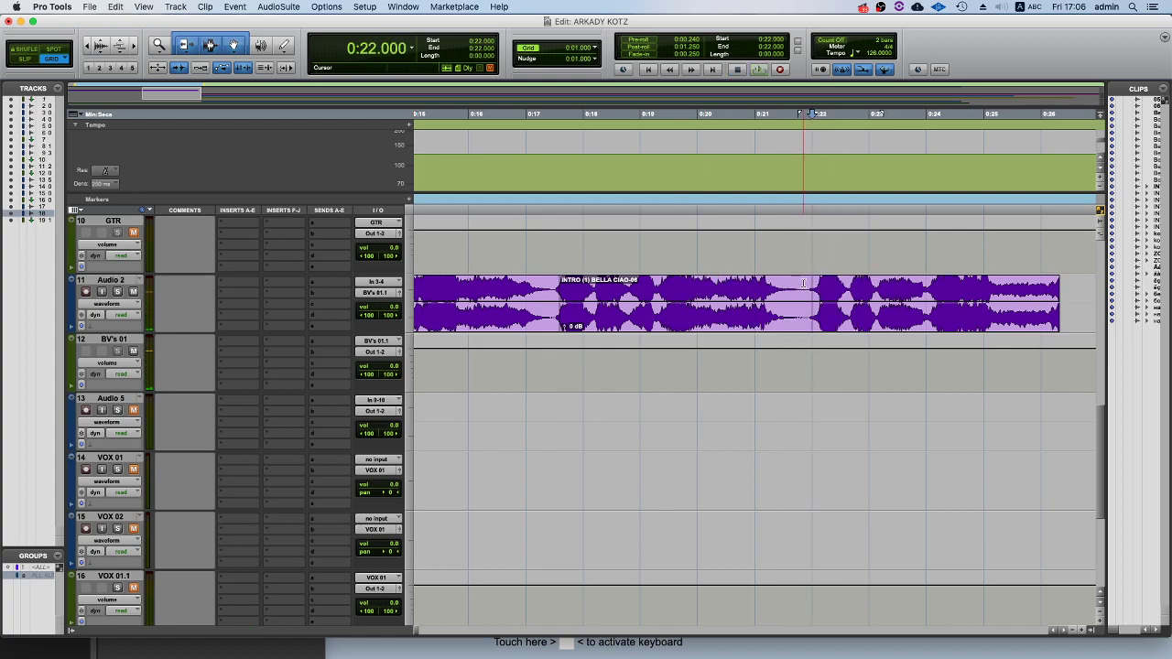
{"action": "left_click", "coordinate": [841, 318]}
{"action": "key", "text": "r"}
{"action": "key", "text": "r"}
{"action": "left_click", "coordinate": [113, 654]}
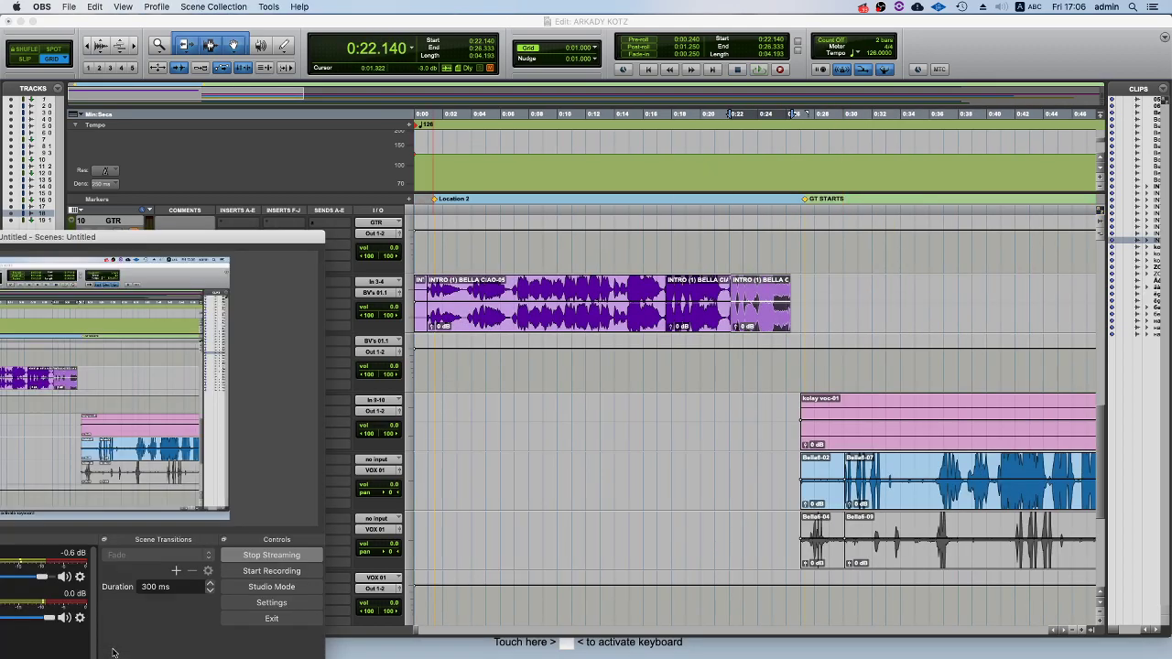
{"action": "left_click", "coordinate": [749, 319]}
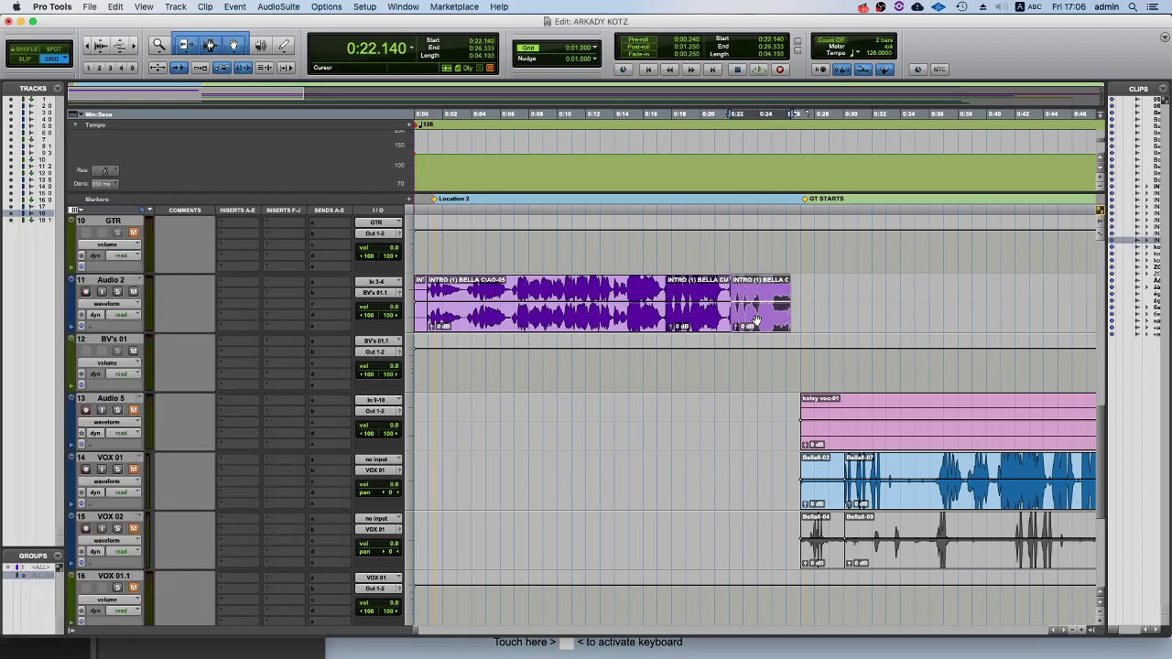
Solo the DEMO track and listen to it from 0:18.075.
{"action": "scroll", "coordinate": [752, 325], "scroll_direction": "down", "scroll_amount": 3}
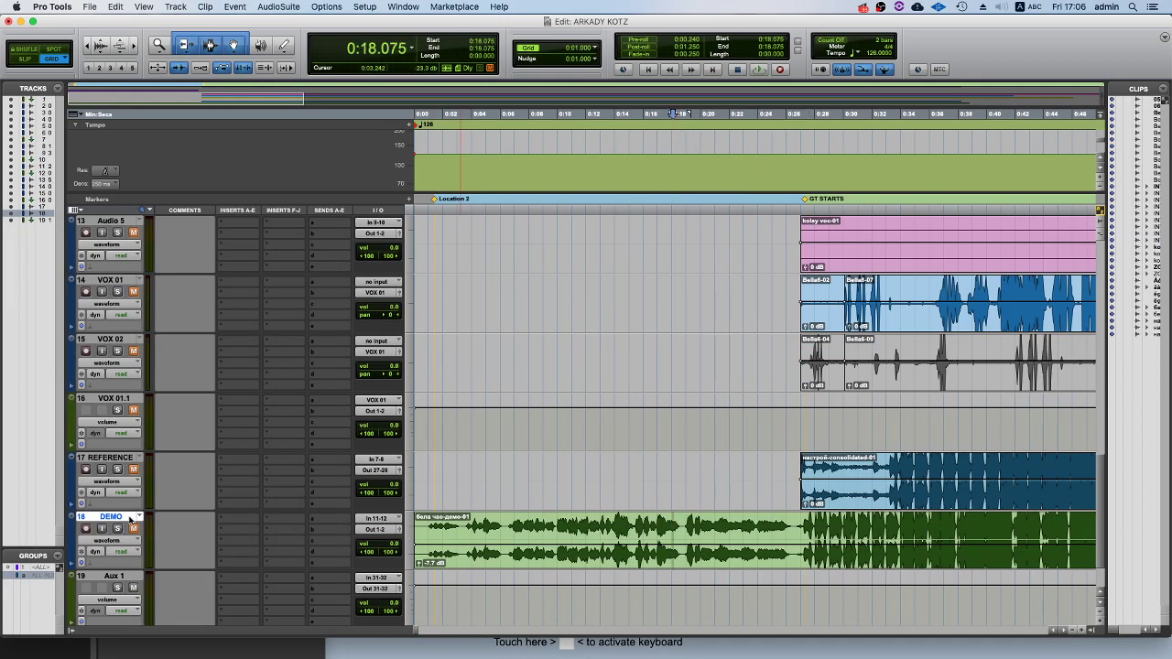
{"action": "key", "text": "space"}
{"action": "key", "text": "space"}
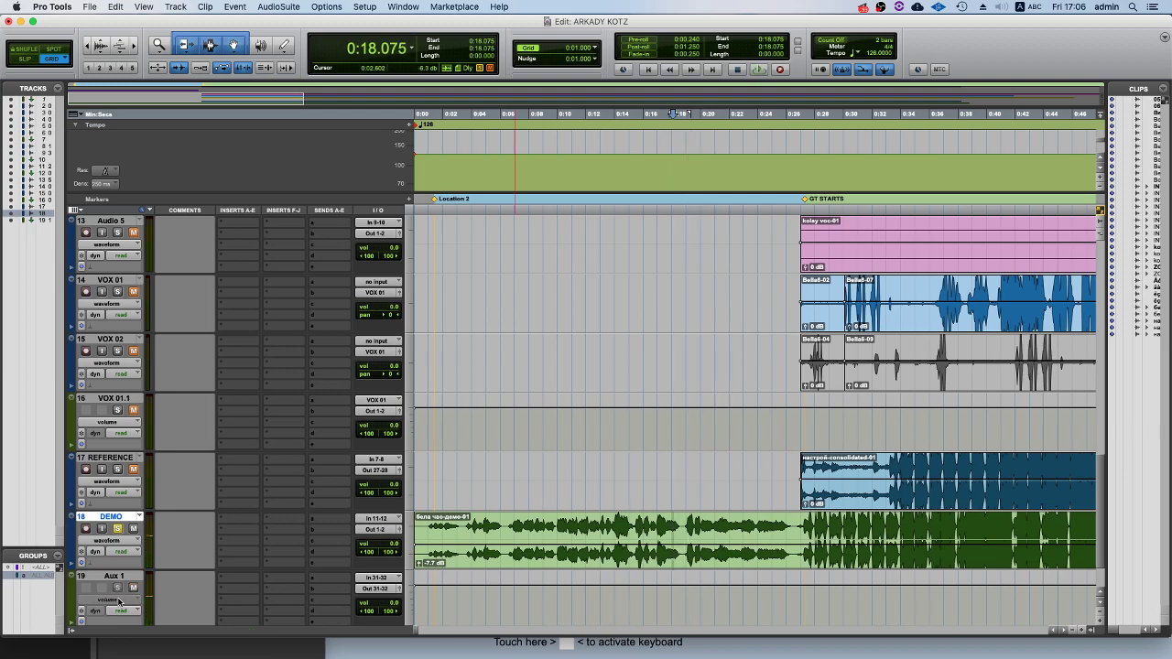
{"action": "key", "text": "space"}
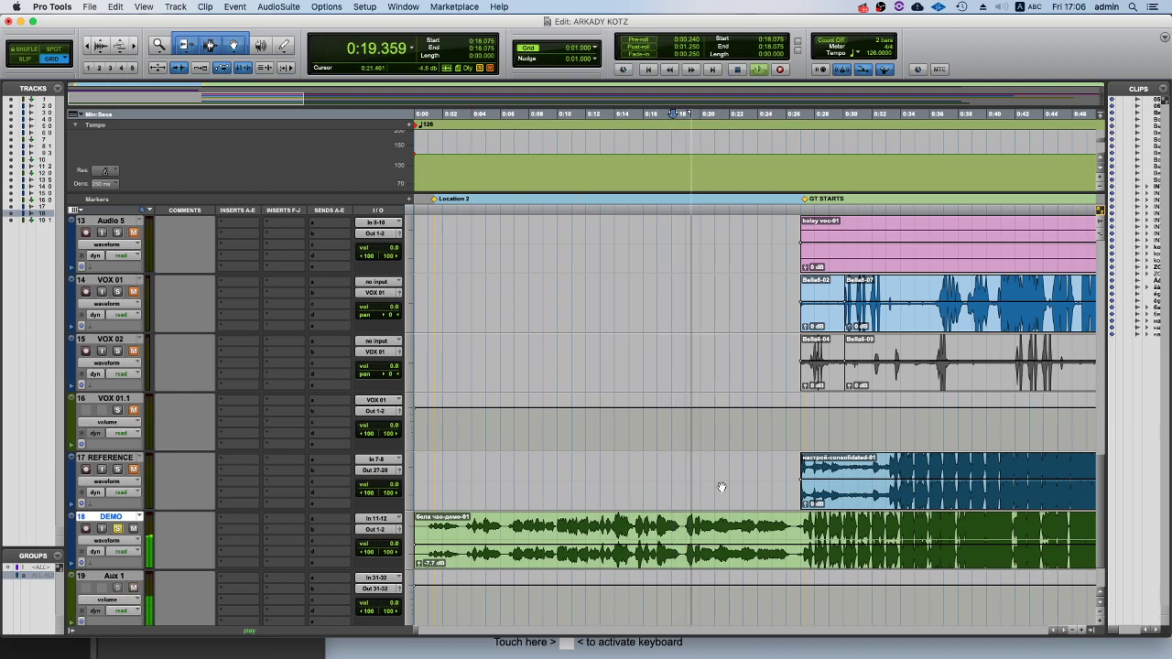
{"action": "scroll", "coordinate": [722, 487], "scroll_direction": "up", "scroll_amount": 5}
{"action": "key", "text": "space"}
Unsolo DEMO and compare the last Audio 2 clip, from 0:22.140, with the demo in playback.
{"action": "left_click", "coordinate": [756, 445]}
{"action": "scroll", "coordinate": [757, 445], "scroll_direction": "down", "scroll_amount": 5}
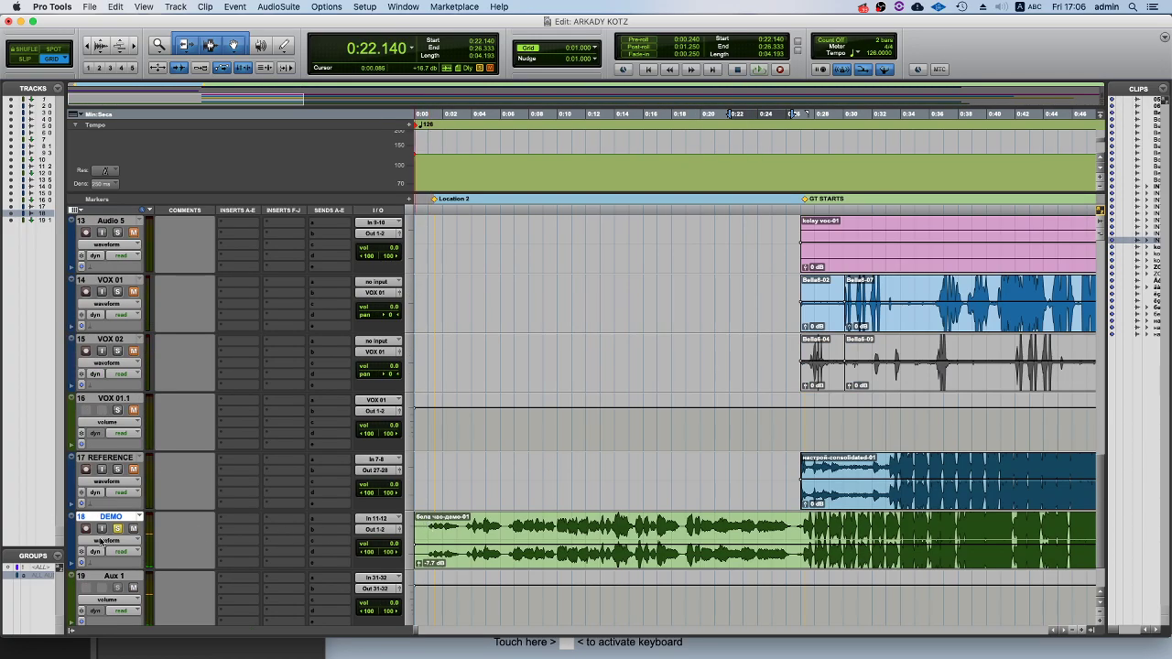
{"action": "scroll", "coordinate": [123, 531], "scroll_direction": "up", "scroll_amount": 5}
{"action": "key", "text": "space"}
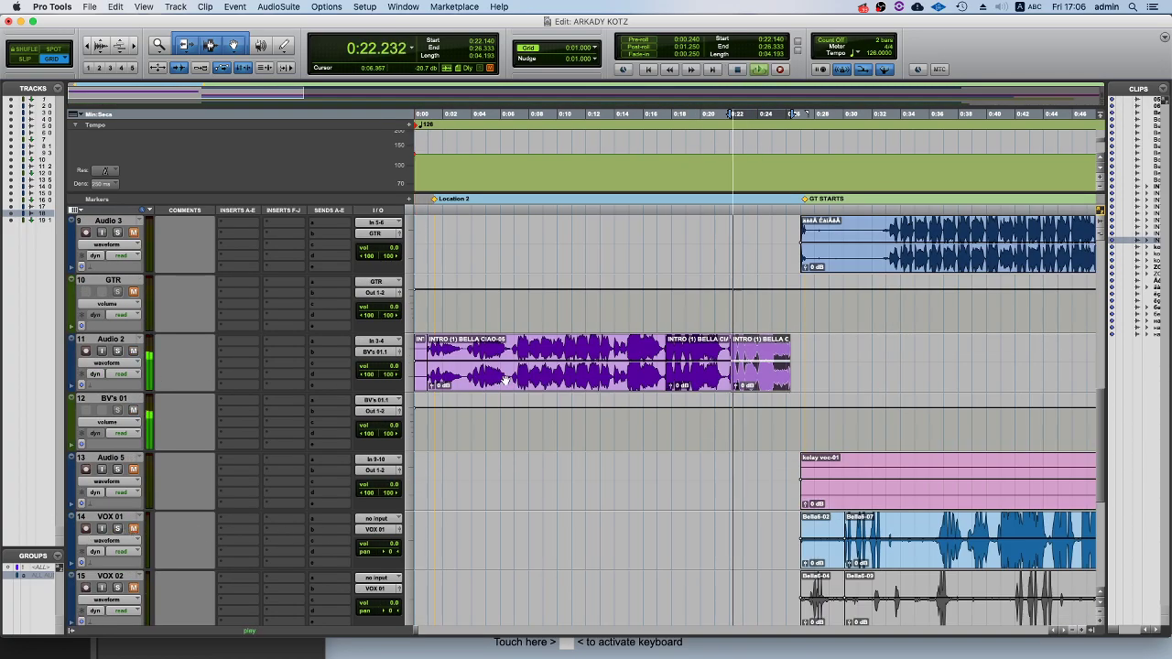
{"action": "scroll", "coordinate": [527, 452], "scroll_direction": "down", "scroll_amount": 5}
{"action": "key", "text": "t"}
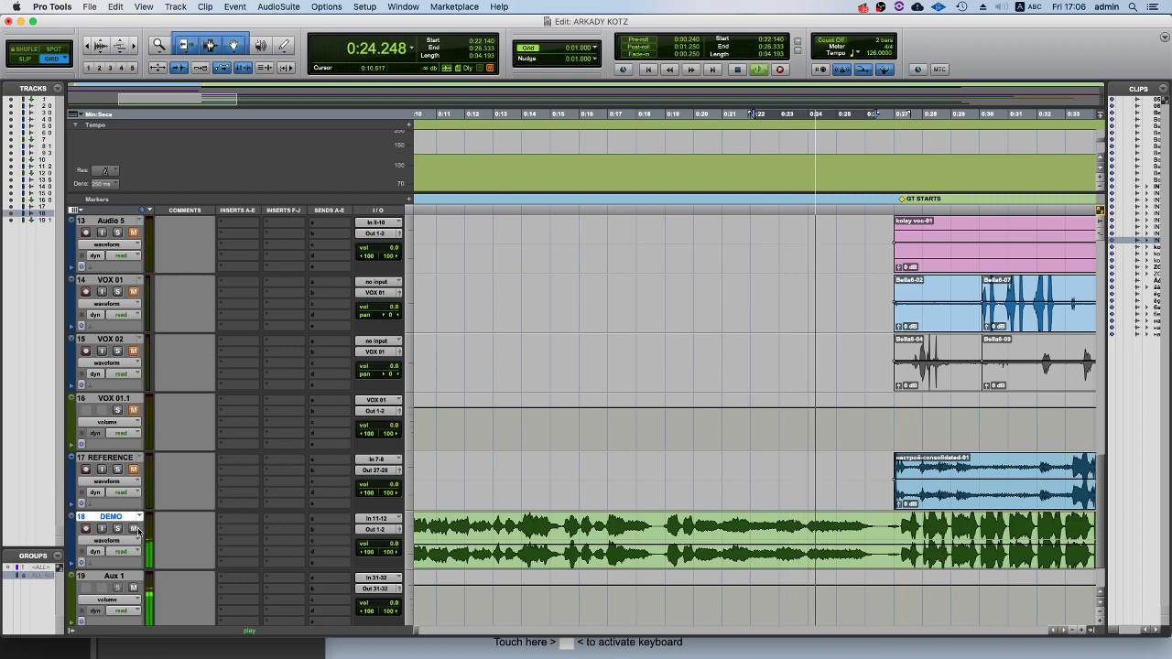
{"action": "scroll", "coordinate": [181, 520], "scroll_direction": "up", "scroll_amount": 3}
{"action": "key", "text": "space"}
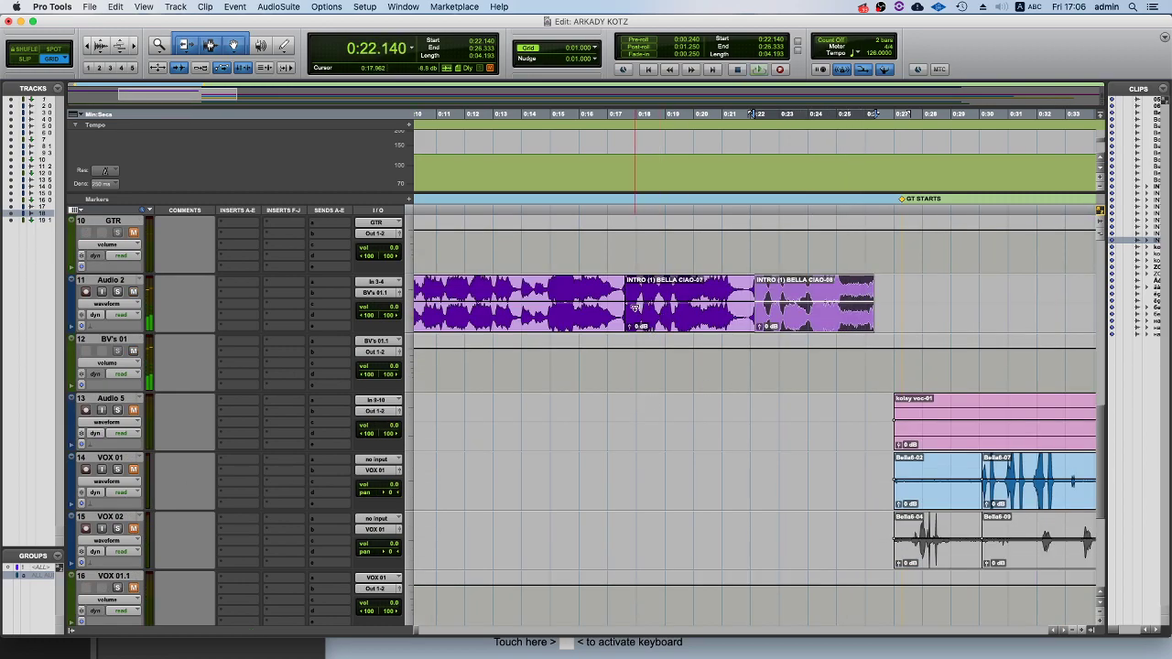
Listen to Audio 2 from 0:15.000 and from the middle clip at 0:17.594 to check the phrase entries.
{"action": "left_click", "coordinate": [675, 324]}
{"action": "key", "text": "space"}
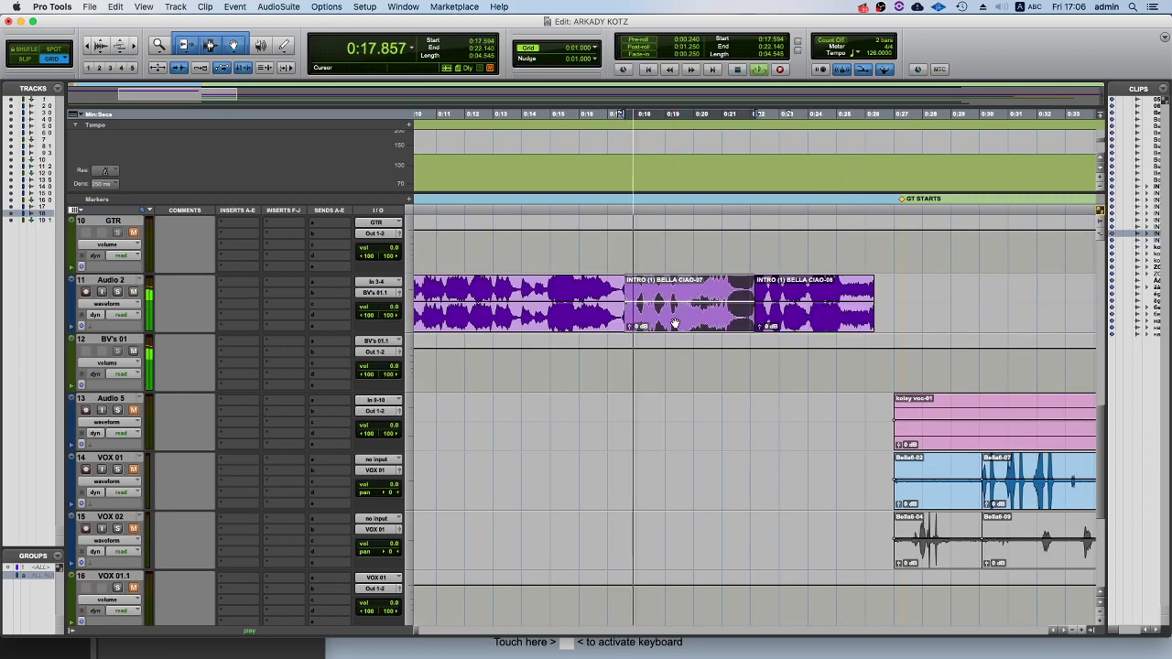
{"action": "key", "text": "super+bracketleft"}
{"action": "left_click", "coordinate": [630, 279]}
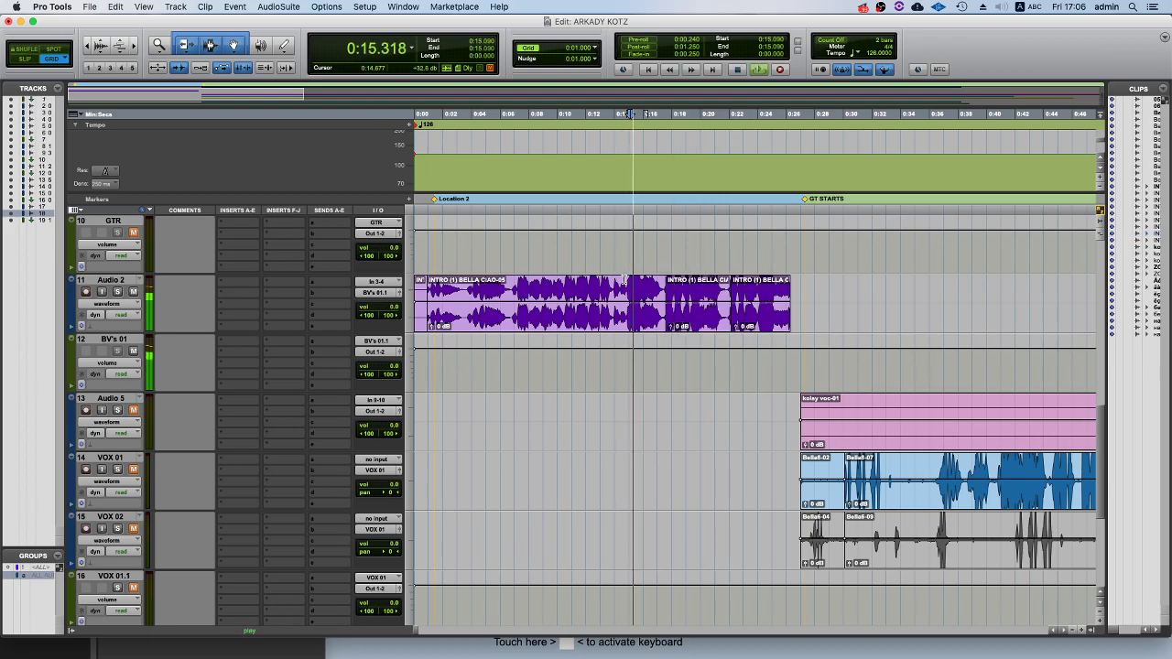
{"action": "left_click", "coordinate": [626, 279]}
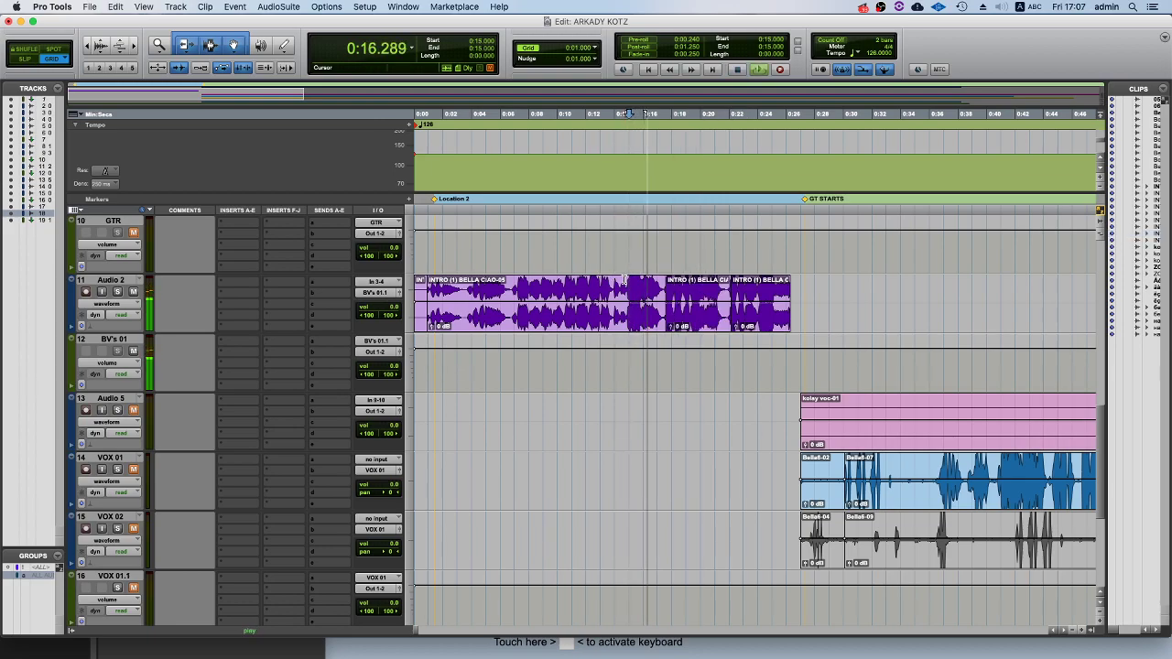
{"action": "left_click", "coordinate": [693, 321]}
{"action": "key", "text": "t"}
{"action": "key", "text": "t"}
{"action": "key", "text": "r"}
{"action": "scroll", "coordinate": [694, 321], "scroll_direction": "right", "scroll_amount": 4}
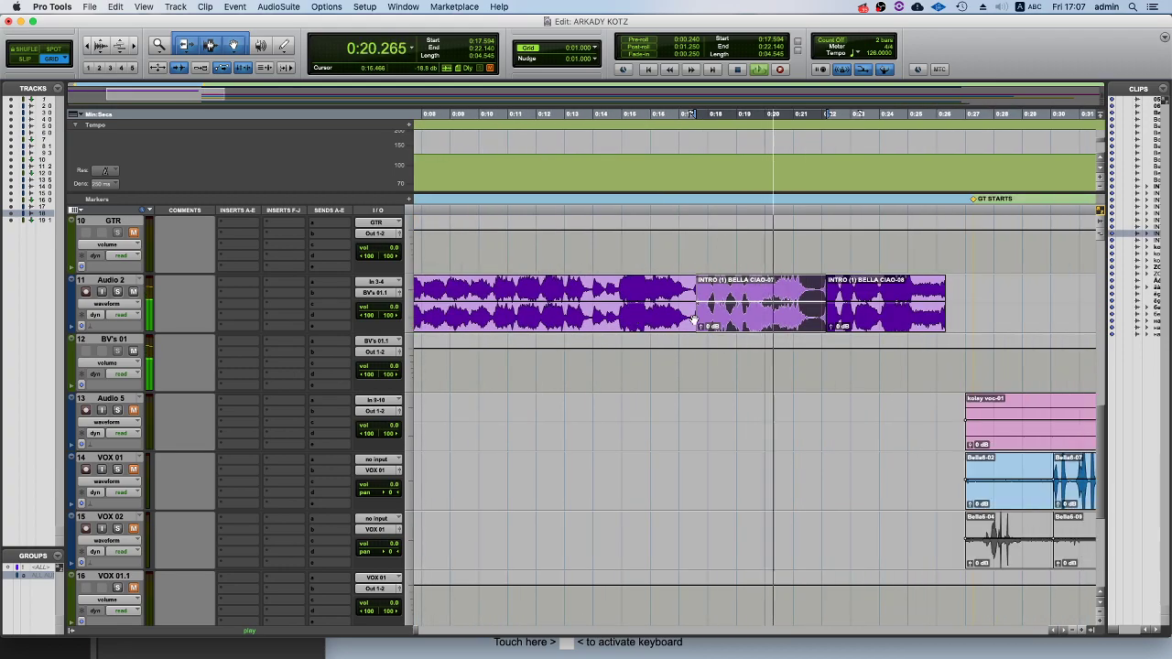
Play from 0:18.075 and toggle the DEMO track's mute to compare the demo with Audio 2.
{"action": "scroll", "coordinate": [703, 330], "scroll_direction": "down", "scroll_amount": 5}
{"action": "scroll", "coordinate": [712, 353], "scroll_direction": "down", "scroll_amount": 2}
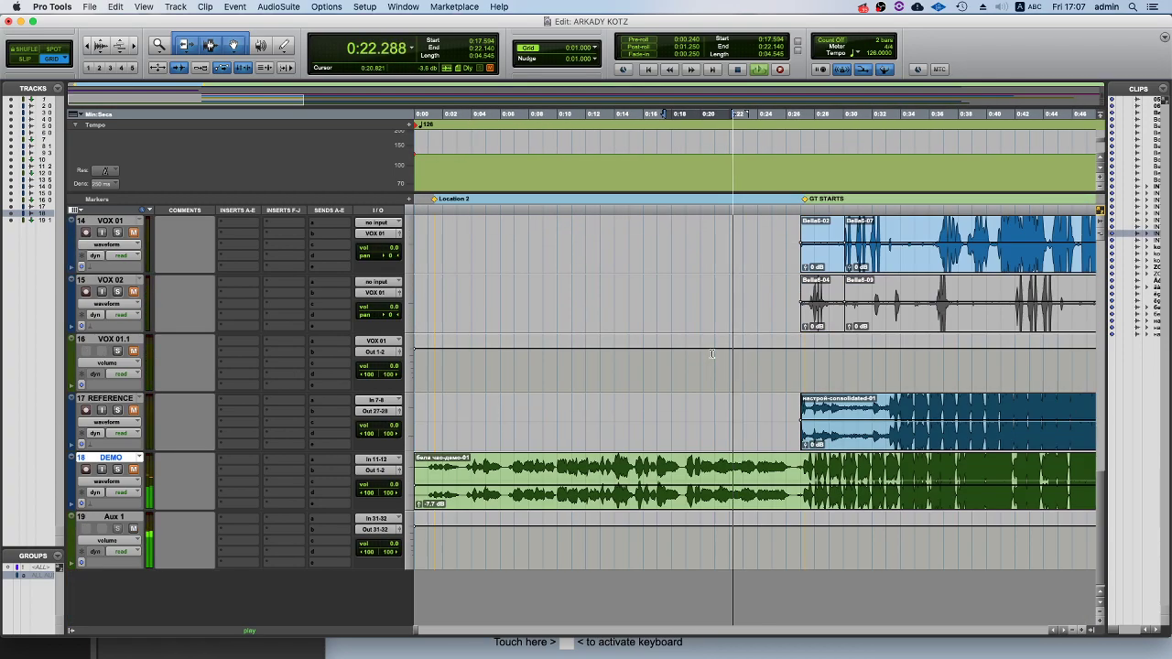
{"action": "left_click", "coordinate": [674, 476]}
{"action": "left_click", "coordinate": [133, 469]}
{"action": "scroll", "coordinate": [132, 458], "scroll_direction": "up", "scroll_amount": 5}
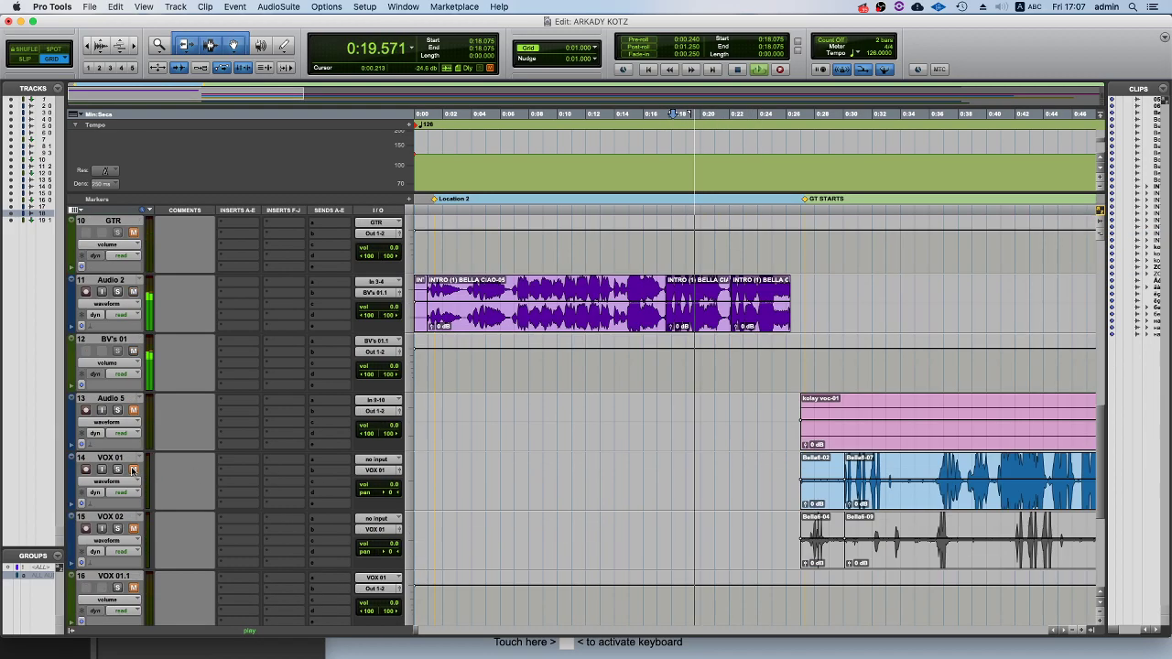
Toggle the BV's 01 track's mute during playback from 0:18.075 and compare the Audio 2 phrases with the demo.
{"action": "left_click", "coordinate": [134, 351]}
{"action": "scroll", "coordinate": [595, 405], "scroll_direction": "down", "scroll_amount": 5}
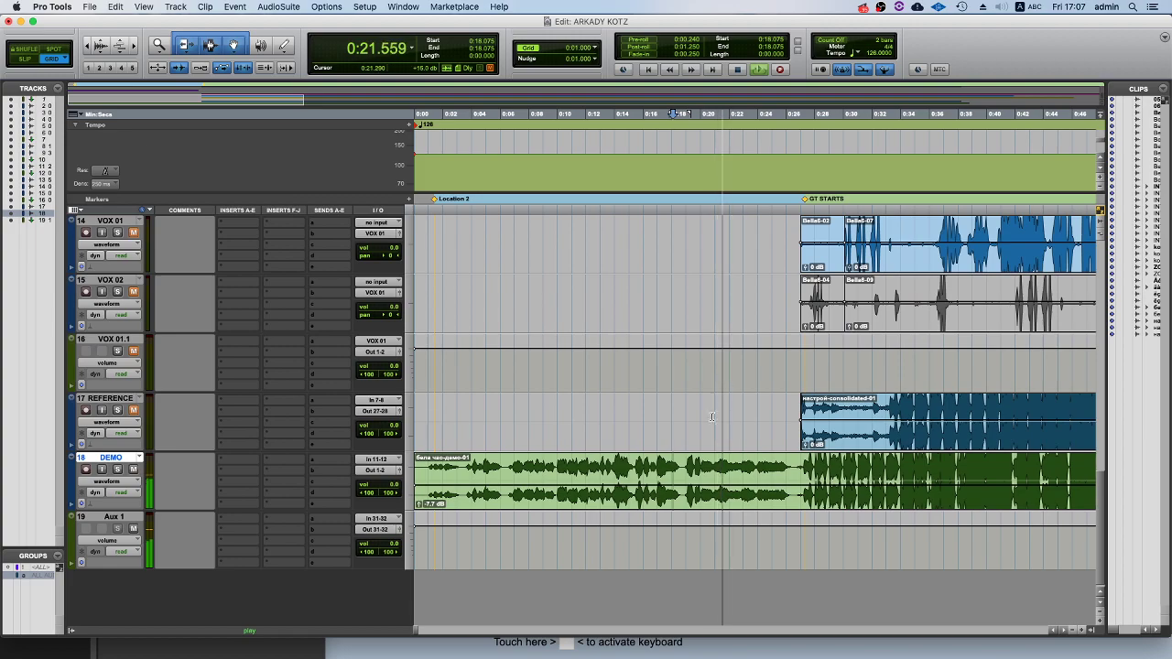
{"action": "scroll", "coordinate": [673, 463], "scroll_direction": "up", "scroll_amount": 4}
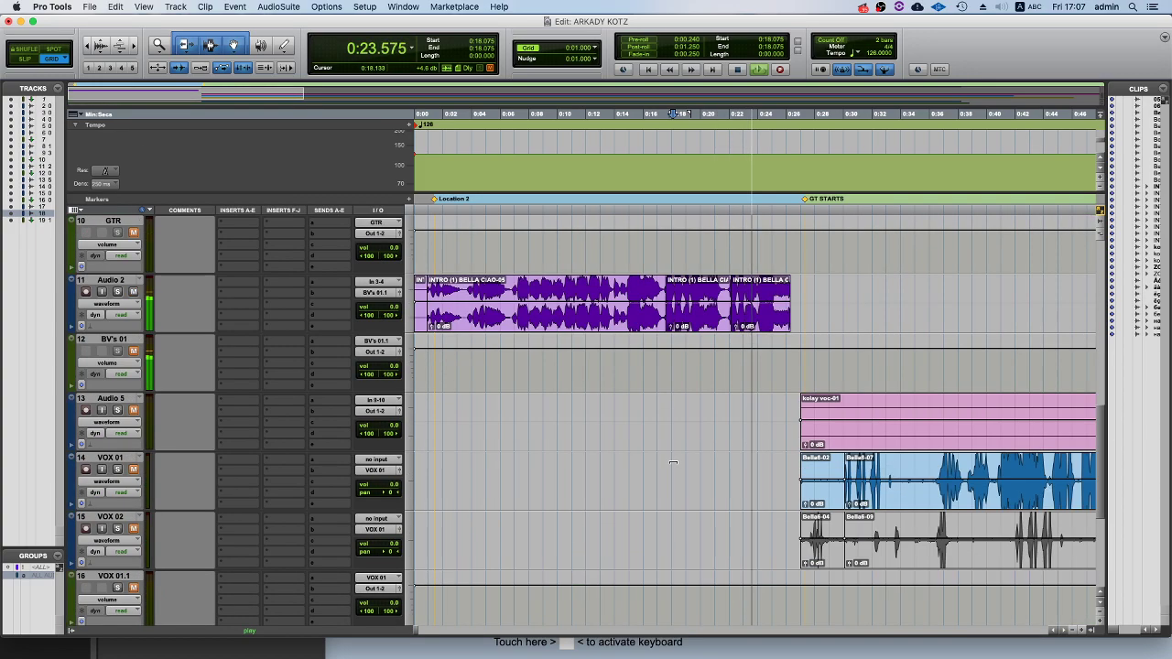
{"action": "key", "text": "space"}
{"action": "scroll", "coordinate": [220, 521], "scroll_direction": "down", "scroll_amount": 3}
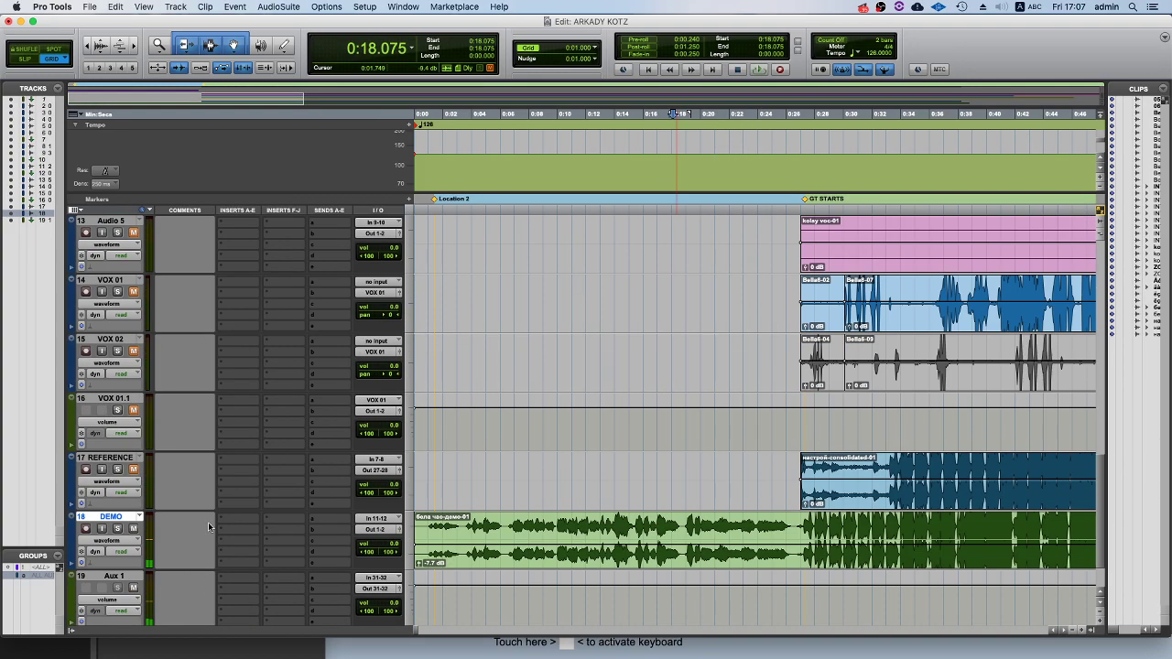
Extend the end of the last Audio 2 clip to about 0:30.8 and trim the preceding clip's end back to about 0:22.
{"action": "scroll", "coordinate": [160, 484], "scroll_direction": "up", "scroll_amount": 5}
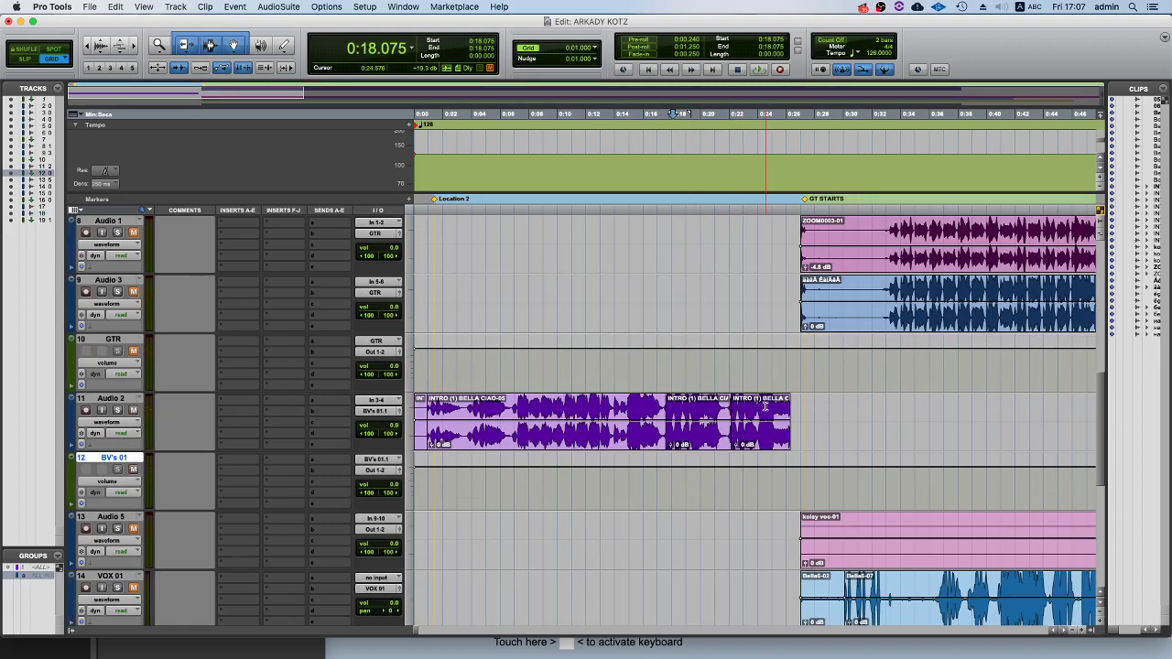
{"action": "left_click_drag", "start_coordinate": [787, 409], "coordinate": [854, 410]}
{"action": "left_click", "coordinate": [803, 409]}
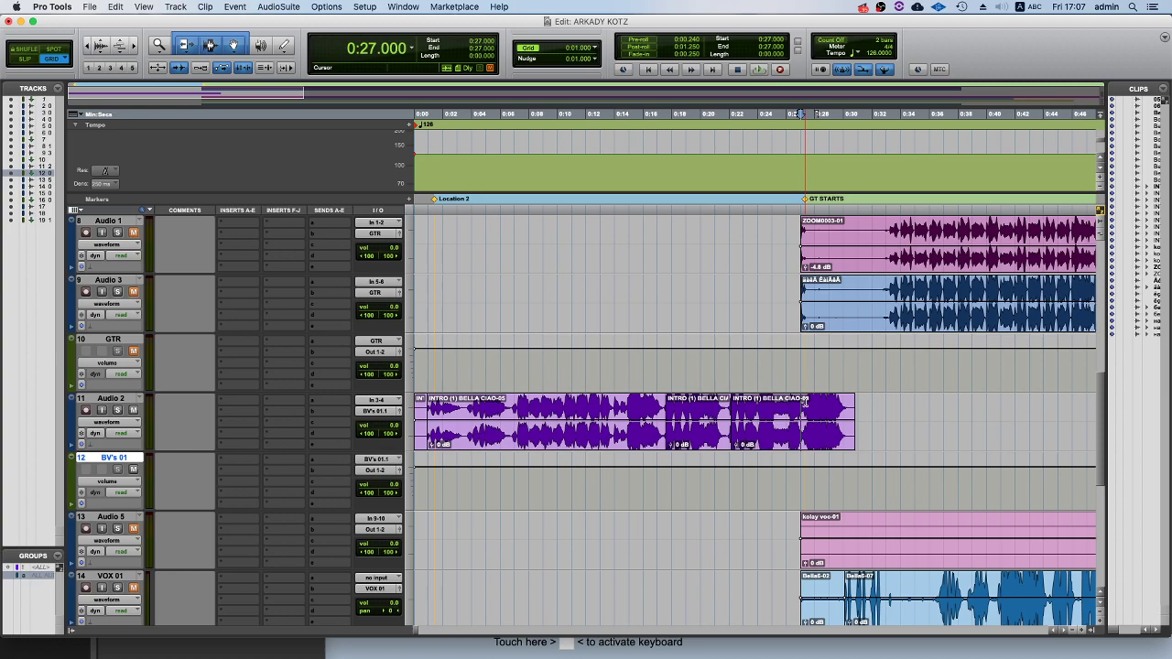
{"action": "key", "text": "space"}
{"action": "key", "text": "space"}
{"action": "left_click_drag", "start_coordinate": [730, 412], "coordinate": [727, 412]}
Play from 0:17.710 and compare the trimmed Audio 2 phrase with the DEMO track.
{"action": "key", "text": "space"}
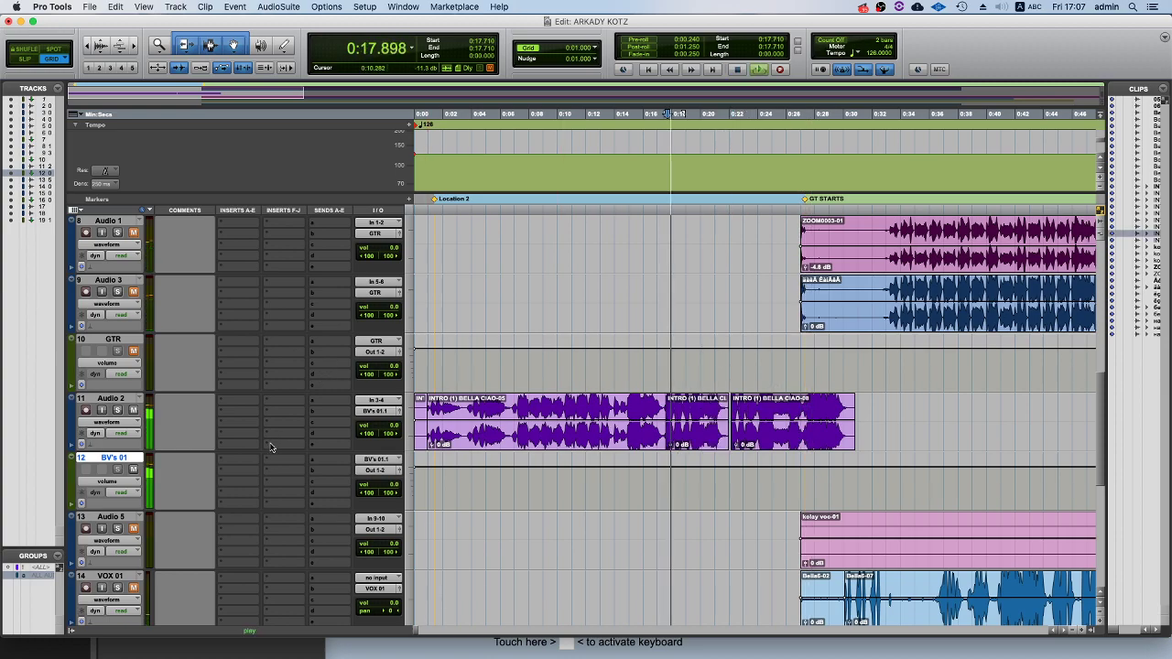
{"action": "scroll", "coordinate": [220, 455], "scroll_direction": "down", "scroll_amount": 6}
{"action": "scroll", "coordinate": [156, 478], "scroll_direction": "up", "scroll_amount": 3}
{"action": "scroll", "coordinate": [137, 484], "scroll_direction": "up", "scroll_amount": 2}
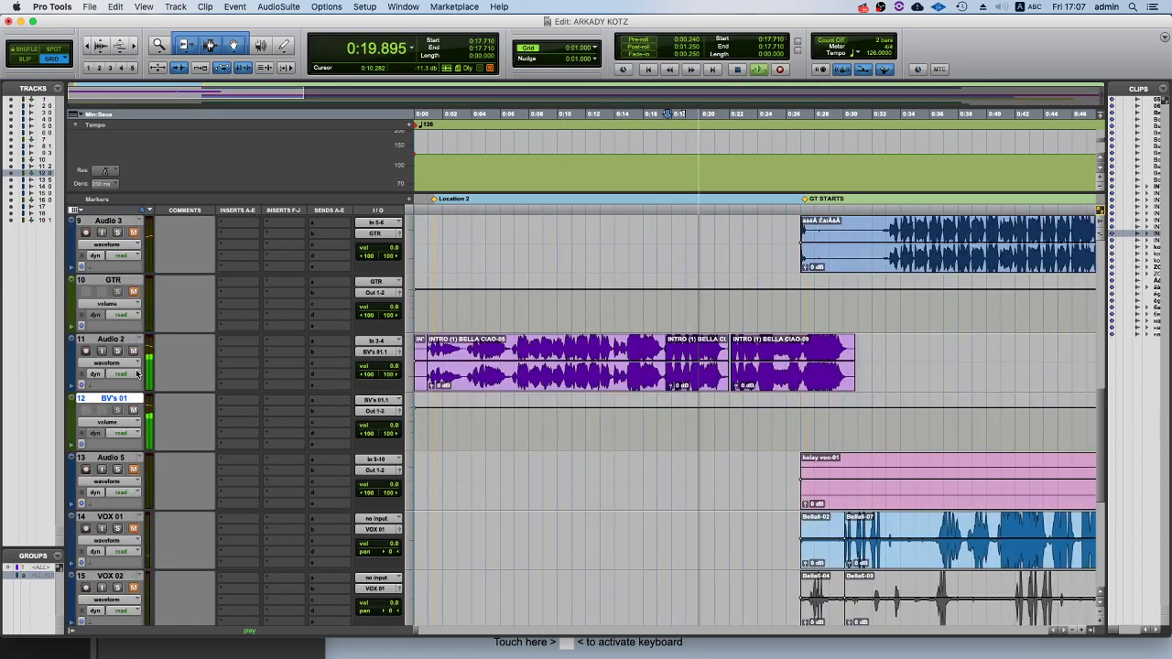
{"action": "scroll", "coordinate": [699, 363], "scroll_direction": "down", "scroll_amount": 2}
{"action": "scroll", "coordinate": [700, 364], "scroll_direction": "down", "scroll_amount": 3}
{"action": "key", "text": "space"}
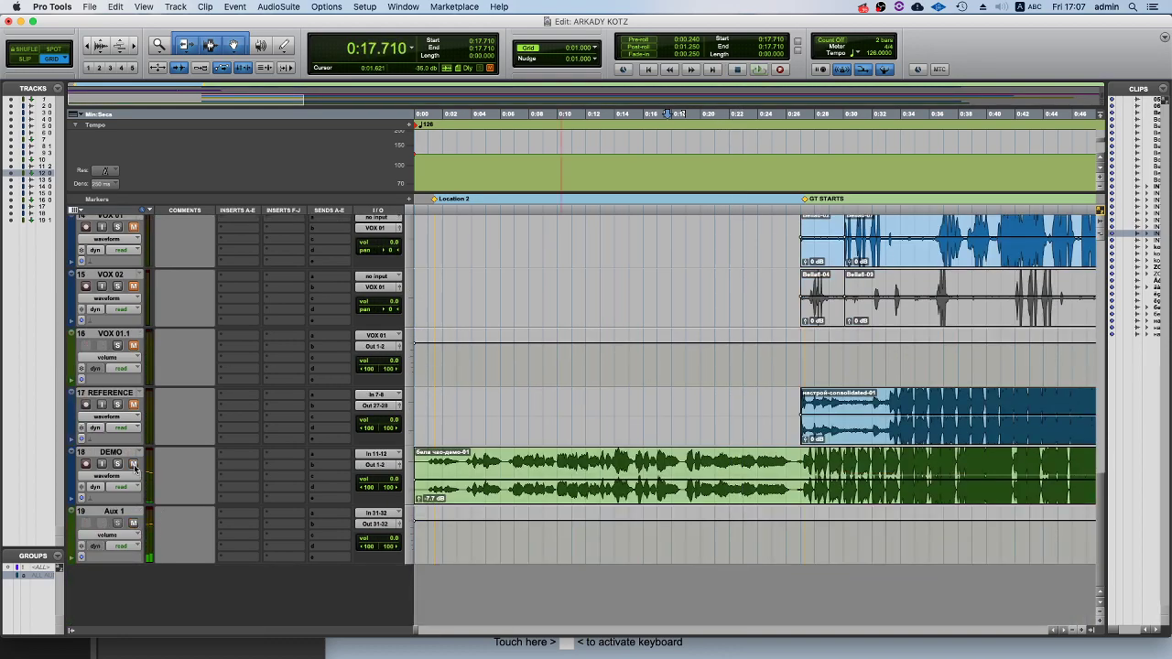
{"action": "key", "text": "space"}
Select the last Audio 2 clip and listen to its phrase from 0:22.140.
{"action": "scroll", "coordinate": [536, 437], "scroll_direction": "up", "scroll_amount": 5}
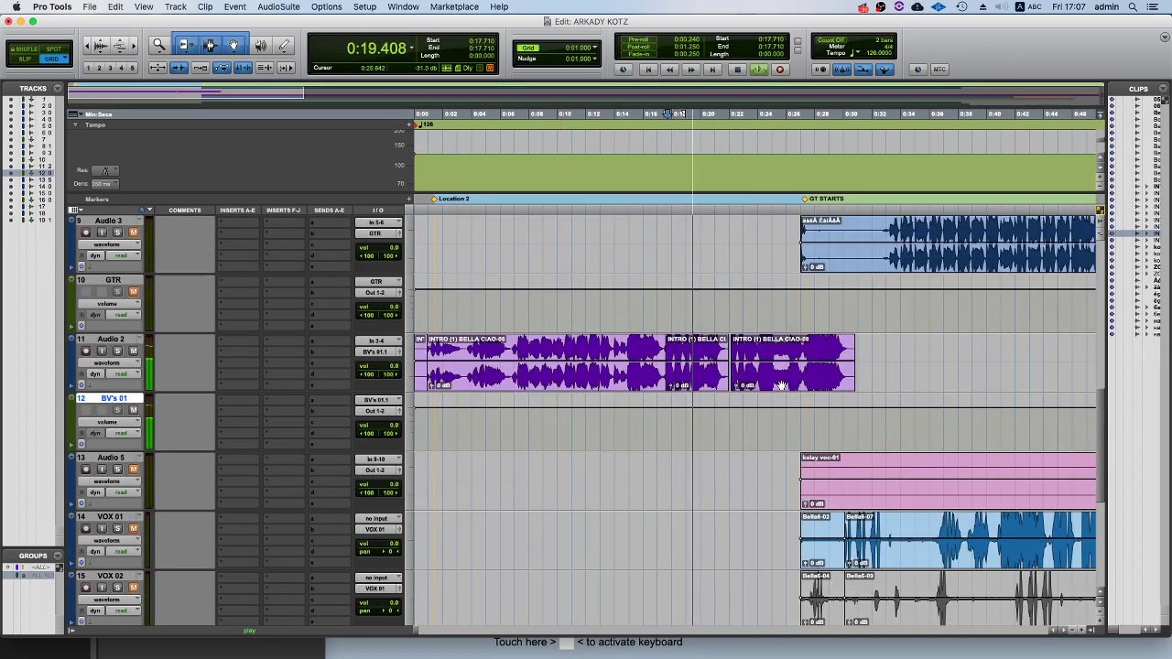
{"action": "left_click", "coordinate": [781, 386]}
{"action": "key", "text": "space"}
{"action": "key", "text": "space"}
{"action": "key", "text": "t"}
{"action": "key", "text": "t"}
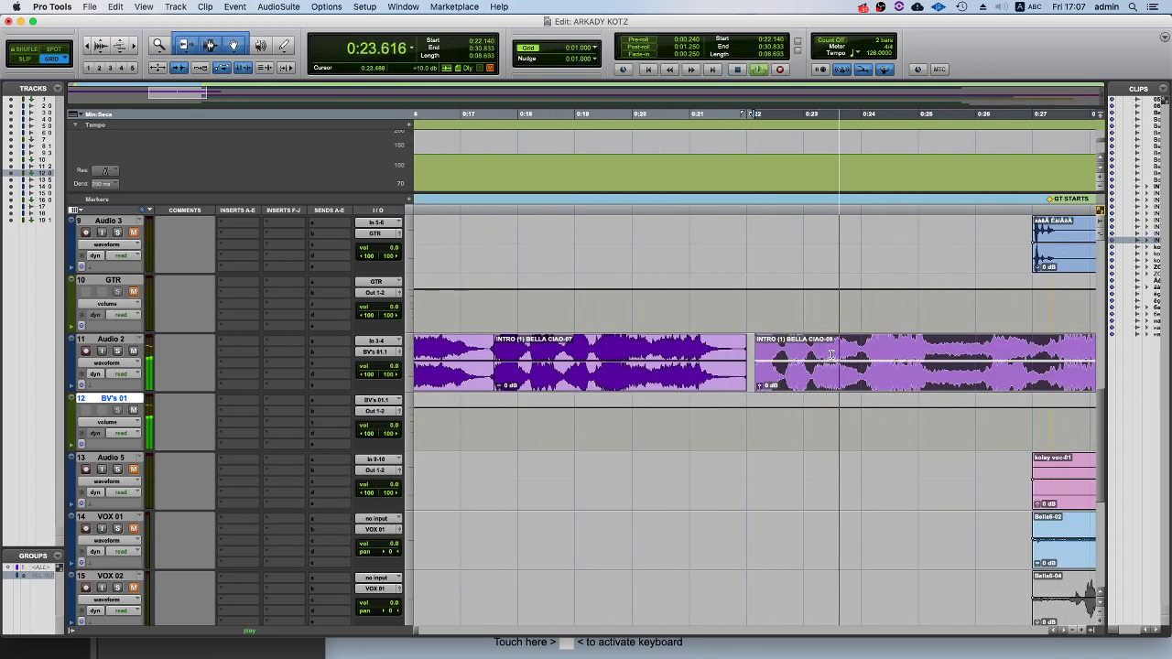
Split the last Audio 2 clip and delete its opening part, from 0:22.140 to 0:24.037.
{"action": "scroll", "coordinate": [831, 355], "scroll_direction": "right", "scroll_amount": 3}
{"action": "left_click", "coordinate": [717, 352]}
{"action": "key", "text": "b"}
{"action": "key", "text": "r"}
{"action": "left_click", "coordinate": [662, 381]}
{"action": "left_click", "coordinate": [709, 374]}
{"action": "key", "text": "BackSpace"}
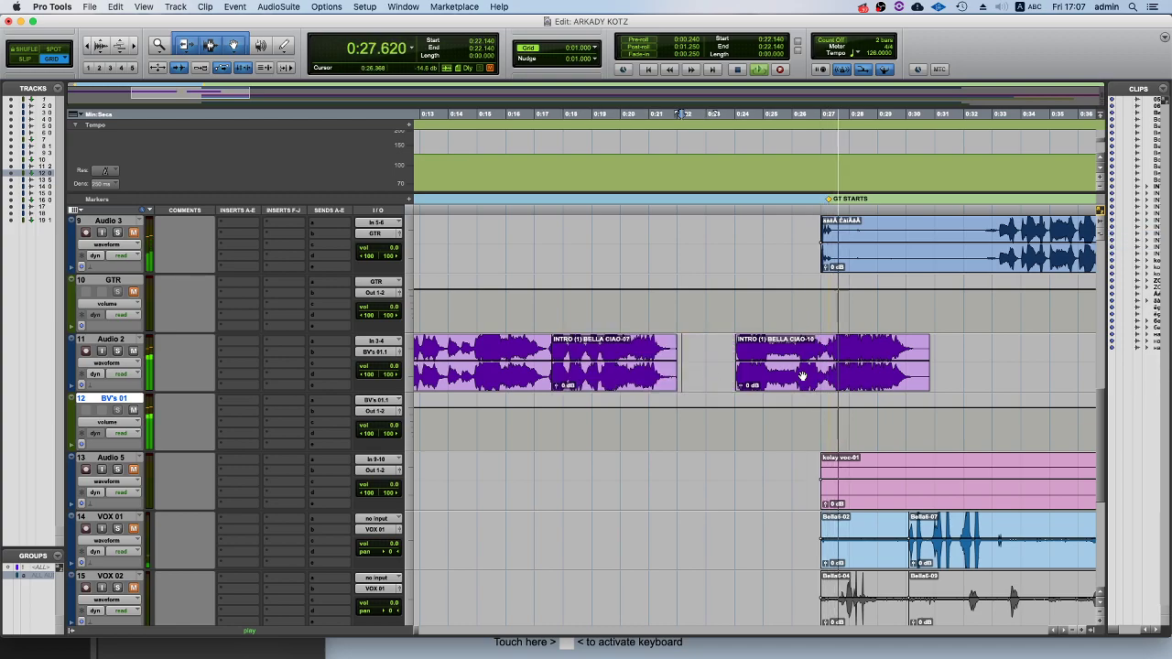
Play the DEMO track from 0:18.075 to hear where its closing intro phrases enter.
{"action": "key", "text": "super+bracketleft"}
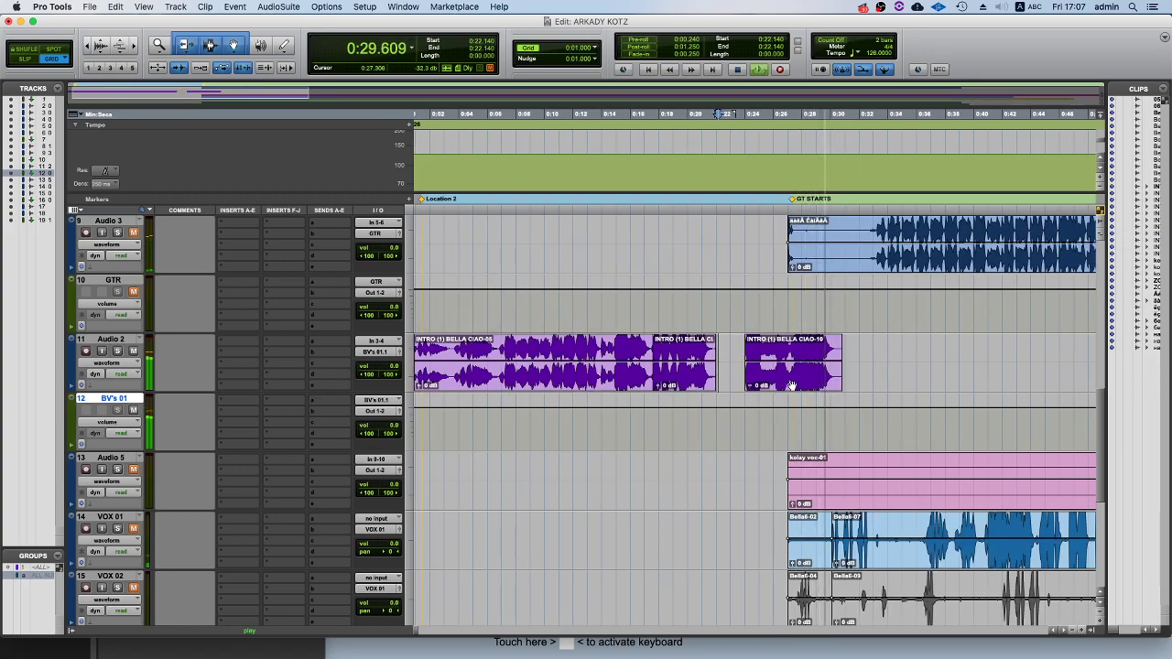
{"action": "left_click", "coordinate": [793, 385]}
{"action": "scroll", "coordinate": [747, 375], "scroll_direction": "down", "scroll_amount": 5}
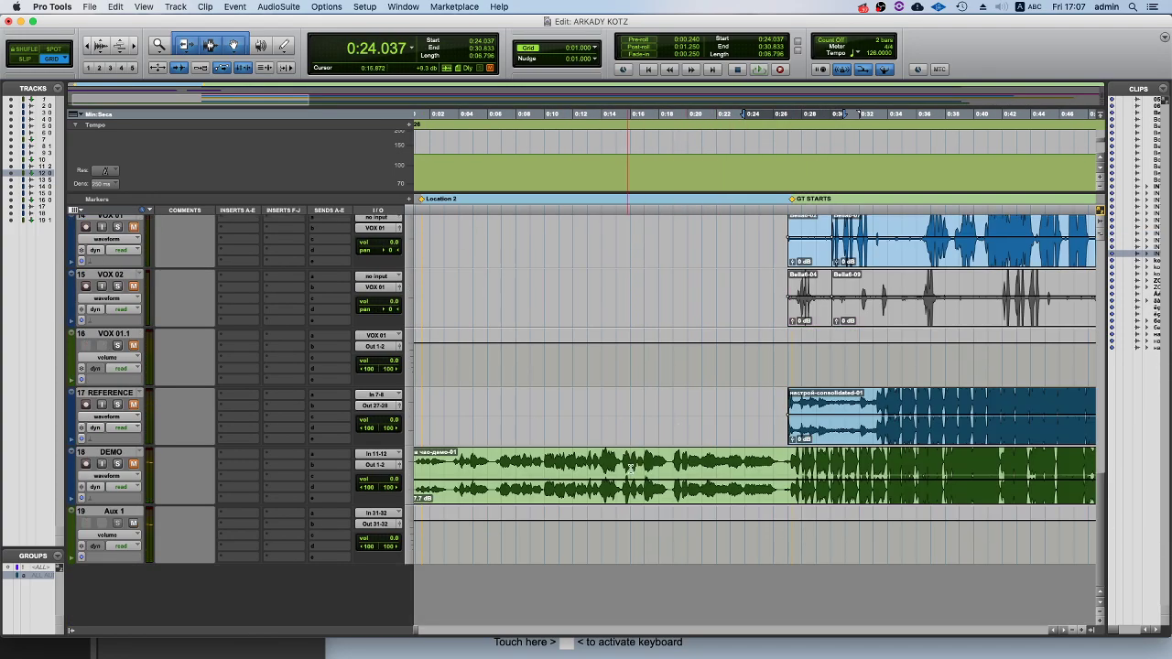
{"action": "left_click", "coordinate": [660, 456]}
{"action": "key", "text": "space"}
{"action": "key", "text": "super+bracketright"}
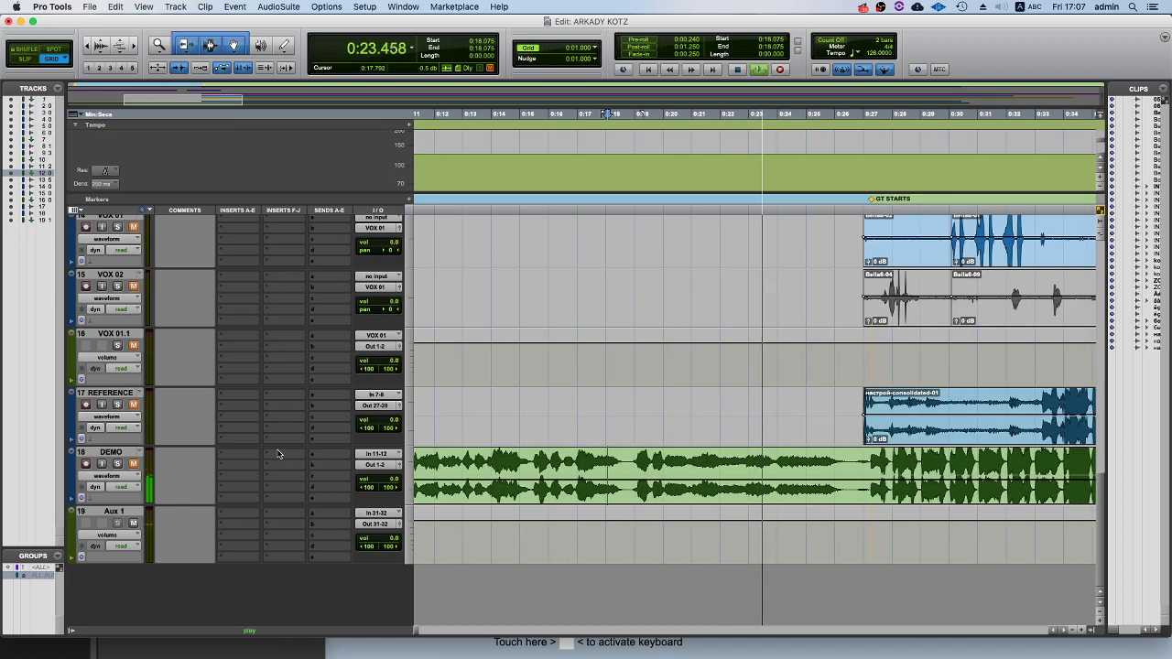
{"action": "key", "text": "space"}
Replay from 0:18.075 and compare the positions of the Audio 2 clips with the demo waveform.
{"action": "key", "text": "super+bracketleft"}
{"action": "key", "text": "super+bracketleft"}
{"action": "key", "text": "space"}
{"action": "scroll", "coordinate": [405, 441], "scroll_direction": "up", "scroll_amount": 6}
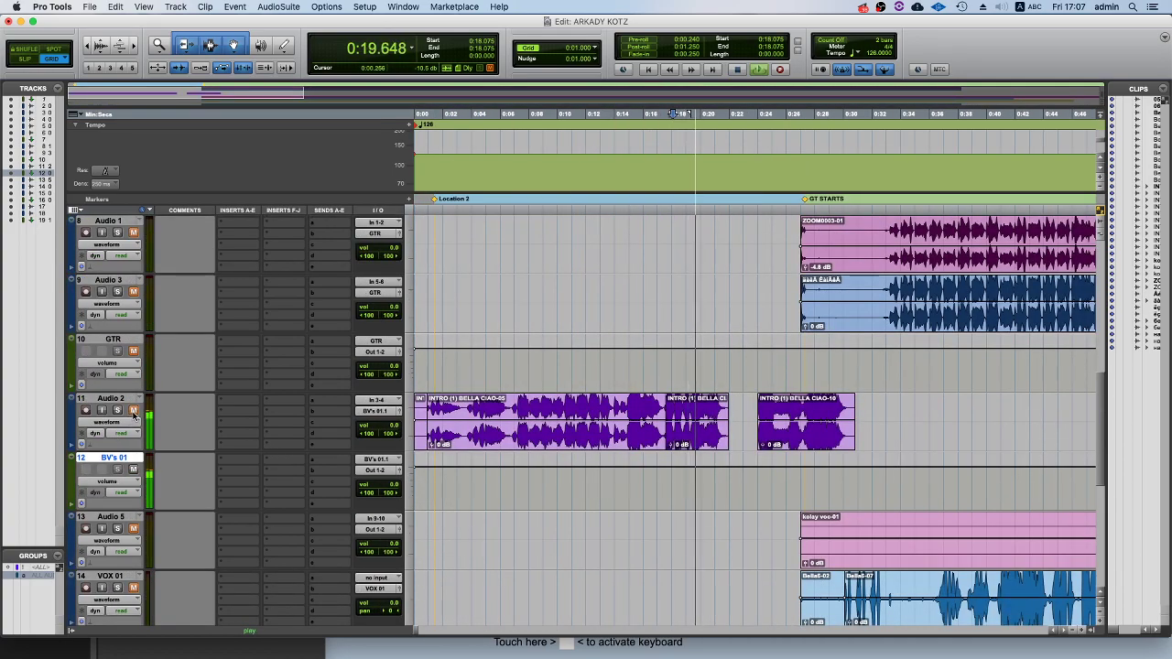
{"action": "scroll", "coordinate": [537, 445], "scroll_direction": "down", "scroll_amount": 6}
{"action": "key", "text": "super+bracketright"}
{"action": "key", "text": "super+bracketright"}
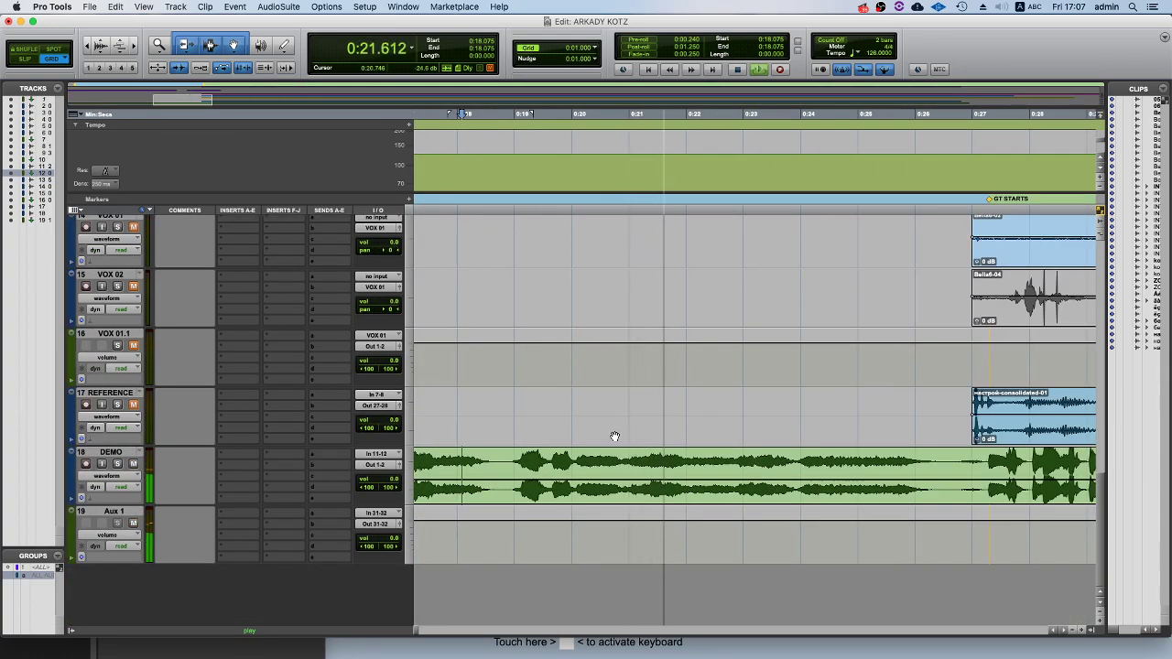
{"action": "key", "text": "super+bracketleft"}
{"action": "scroll", "coordinate": [693, 432], "scroll_direction": "up", "scroll_amount": 5}
{"action": "key", "text": "space"}
Move the last Audio 2 clip earlier to start at 0:22.000 and play it against the demo.
{"action": "left_click_drag", "start_coordinate": [811, 379], "coordinate": [752, 380]}
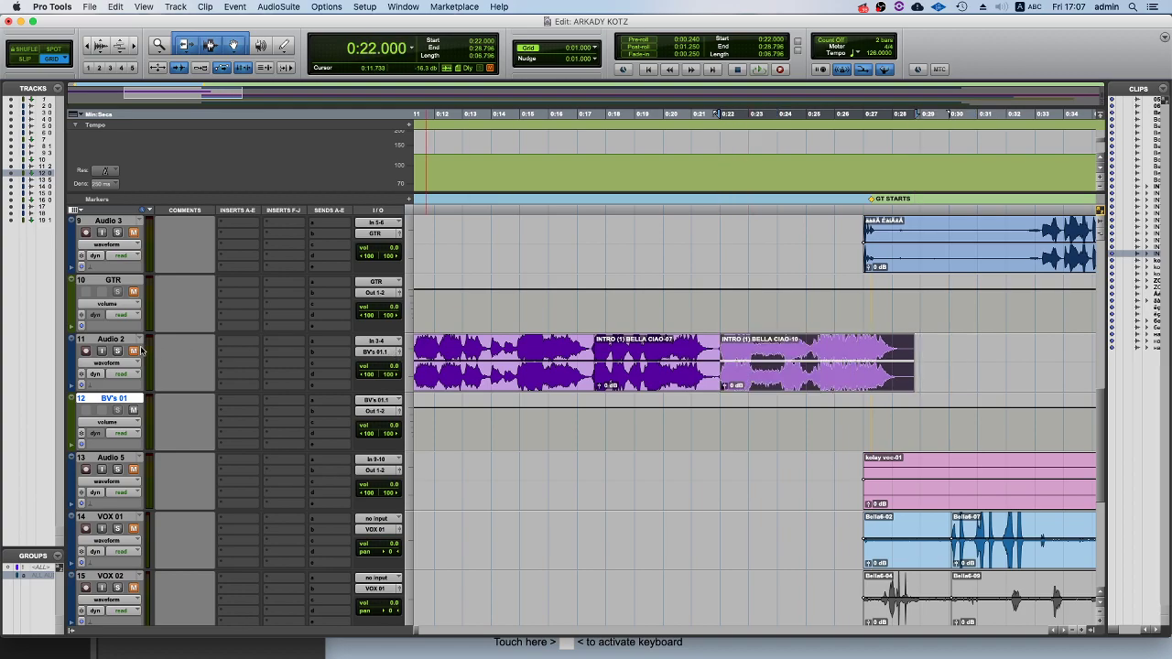
{"action": "key", "text": "space"}
{"action": "key", "text": "super+bracketright"}
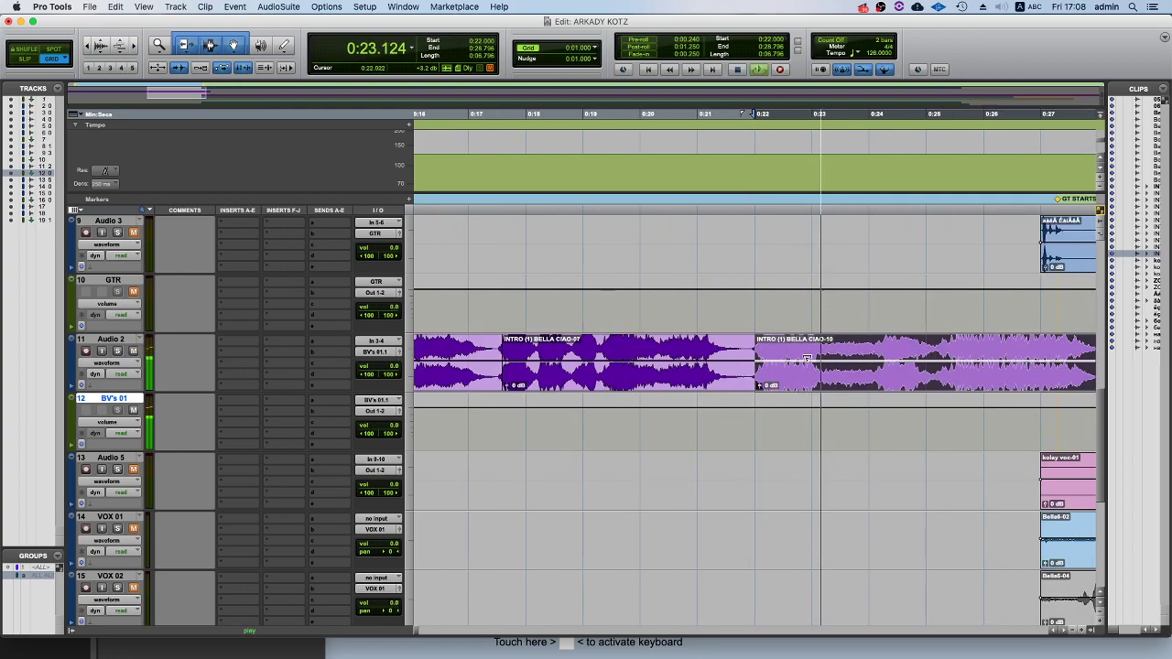
{"action": "key", "text": "super+bracketleft"}
{"action": "scroll", "coordinate": [816, 357], "scroll_direction": "down", "scroll_amount": 5}
{"action": "scroll", "coordinate": [857, 388], "scroll_direction": "up", "scroll_amount": 5}
{"action": "key", "text": "space"}
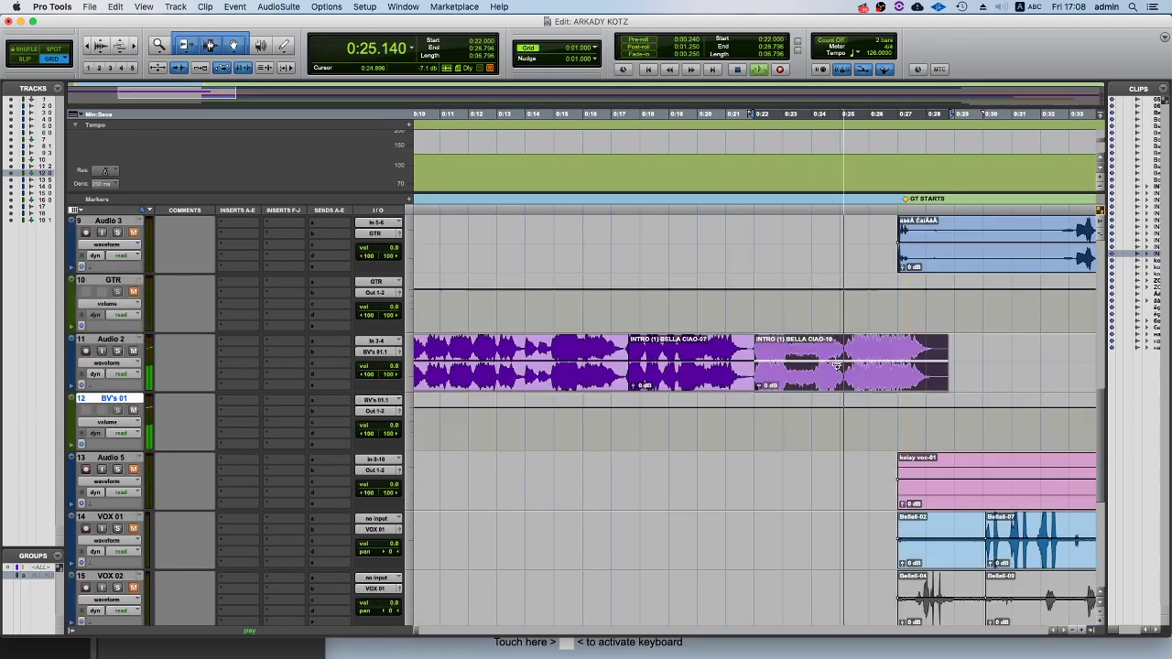
Split the last Audio 2 clip at the phrase entry near 0:25 and move the second part earlier to 0:24.000.
{"action": "left_click", "coordinate": [843, 355]}
{"action": "key", "text": "Tab"}
{"action": "key", "text": "b"}
{"action": "left_click_drag", "start_coordinate": [885, 382], "coordinate": [851, 382]}
Play the demo's closing intro phrase and drop a memory location marker at its entry, 0:24.028.
{"action": "scroll", "coordinate": [825, 412], "scroll_direction": "down", "scroll_amount": 5}
{"action": "key", "text": "space"}
{"action": "key", "text": "space"}
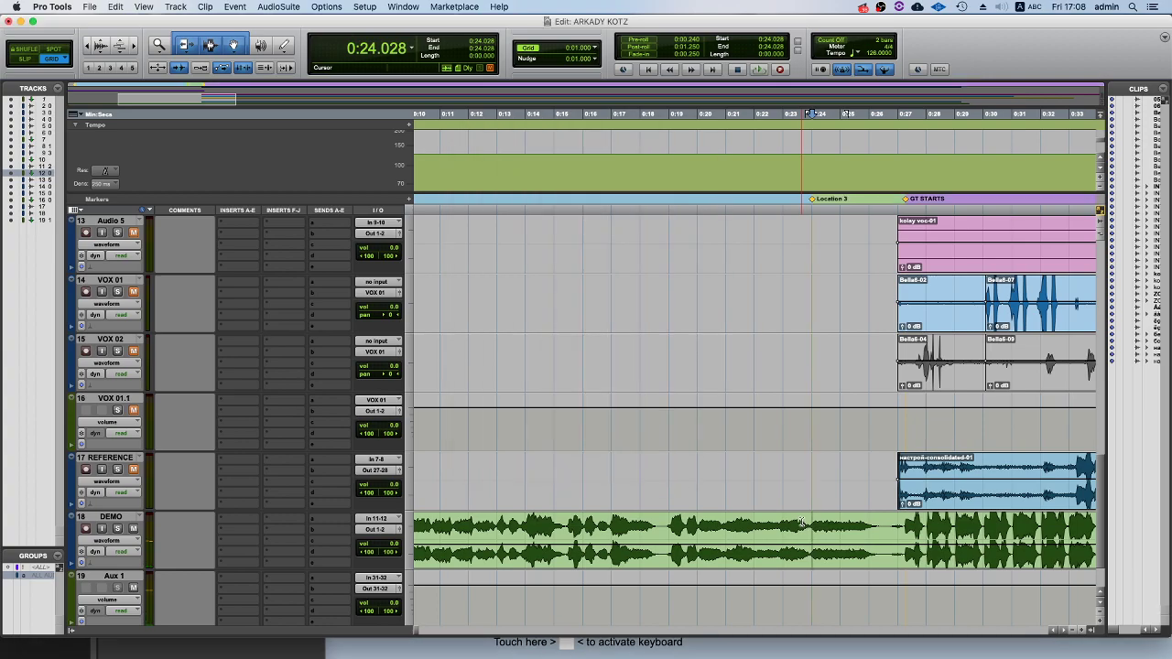
Extend the start of the last Audio 2 clip from 0:24.000 back to 0:00.000, over the earlier intro clips.
{"action": "scroll", "coordinate": [806, 476], "scroll_direction": "up", "scroll_amount": 5}
{"action": "left_click", "coordinate": [850, 443]}
{"action": "key", "text": "super+bracketright"}
{"action": "key", "text": "t"}
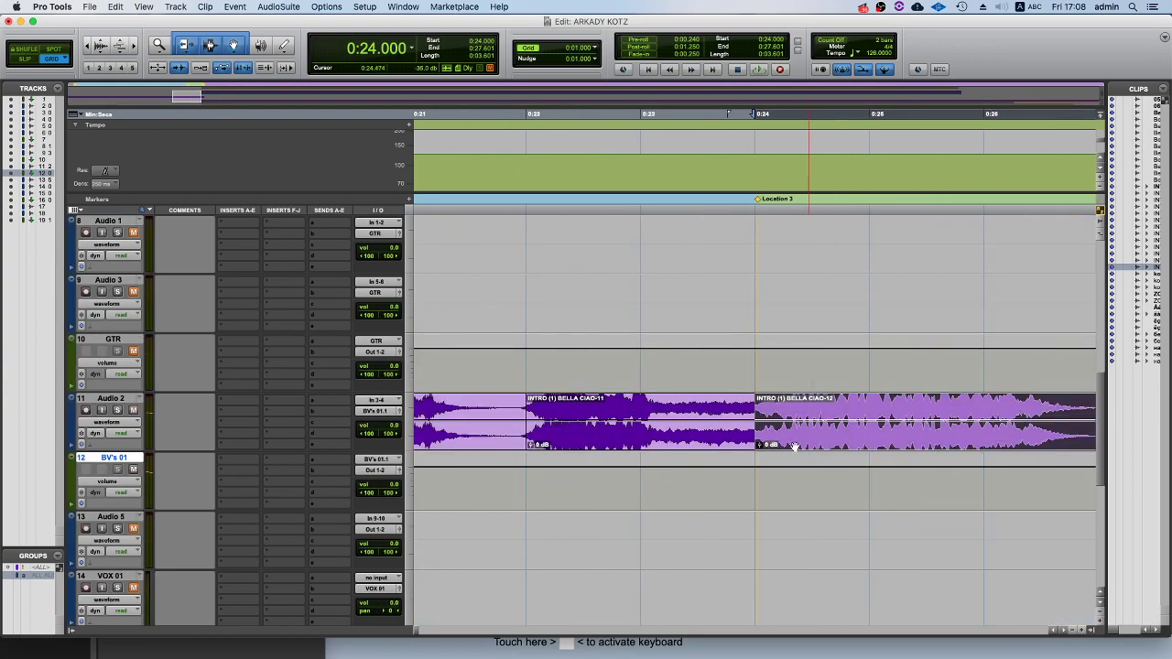
{"action": "key", "text": "r"}
{"action": "key", "text": "r"}
{"action": "key", "text": "shift+Return"}
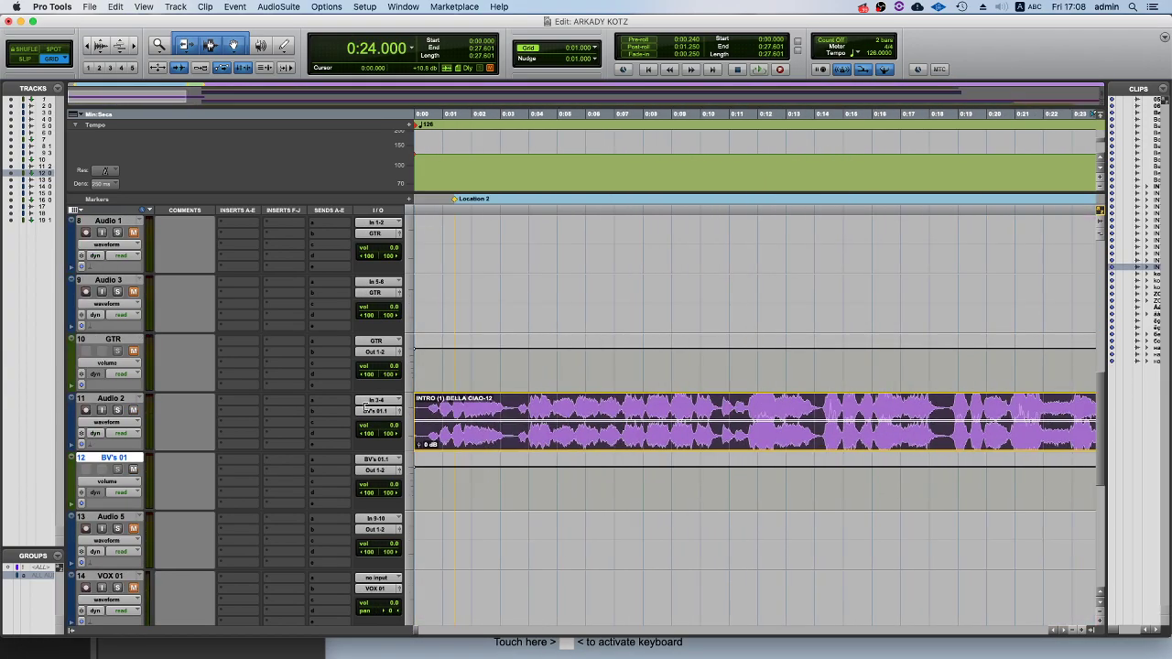
Listen to the last Audio 2 phrase from 0:24.000 and view the demo waveform at the same place.
{"action": "key", "text": "super+bracketleft"}
{"action": "left_click", "coordinate": [757, 405]}
{"action": "key", "text": "t"}
{"action": "key", "text": "t"}
{"action": "key", "text": "space"}
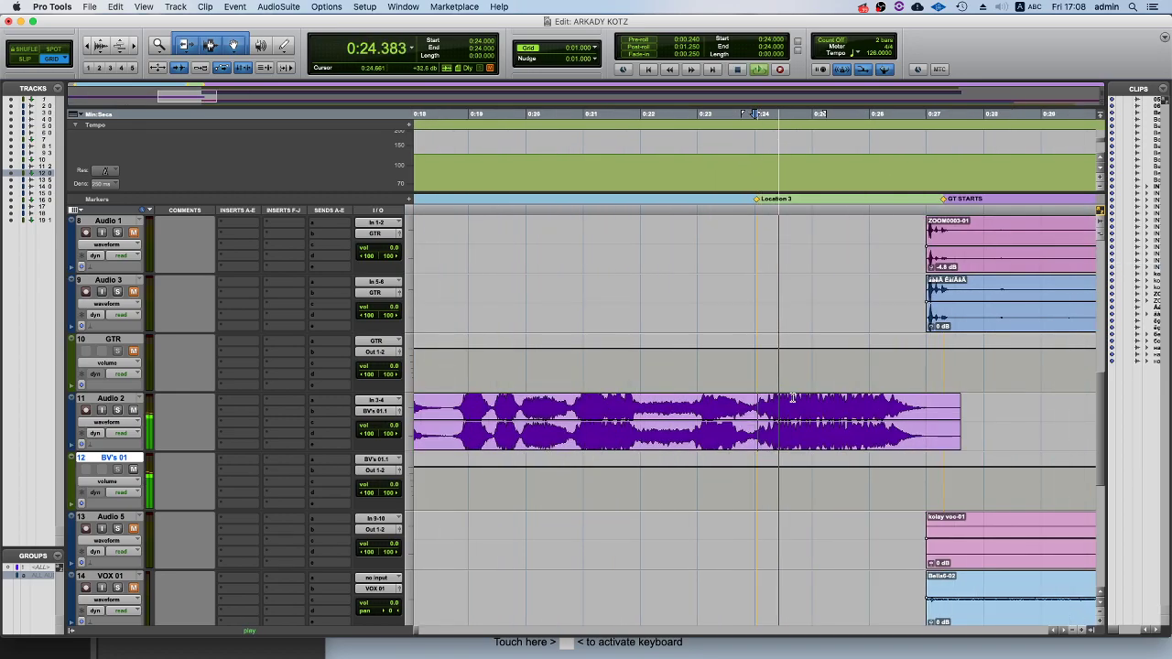
{"action": "scroll", "coordinate": [793, 398], "scroll_direction": "down", "scroll_amount": 6}
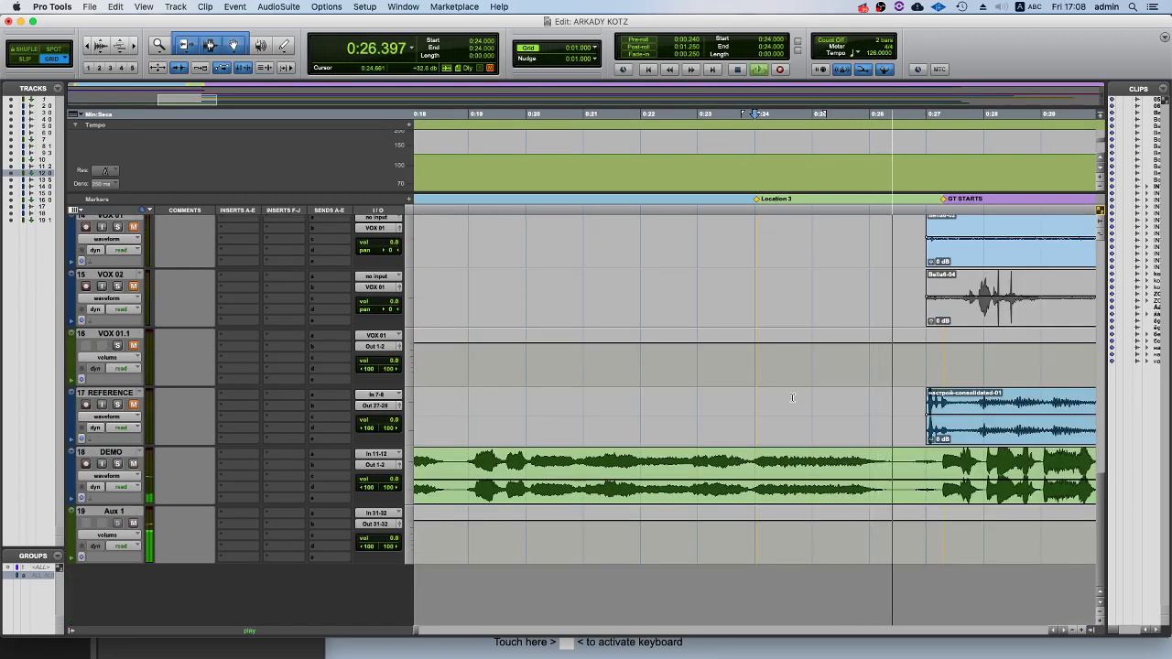
{"action": "scroll", "coordinate": [774, 339], "scroll_direction": "up", "scroll_amount": 4}
{"action": "key", "text": "space"}
Replay from 0:24.000 and compare the DEMO track's phrase with the extended Audio 2 clip.
{"action": "scroll", "coordinate": [743, 326], "scroll_direction": "down", "scroll_amount": 4}
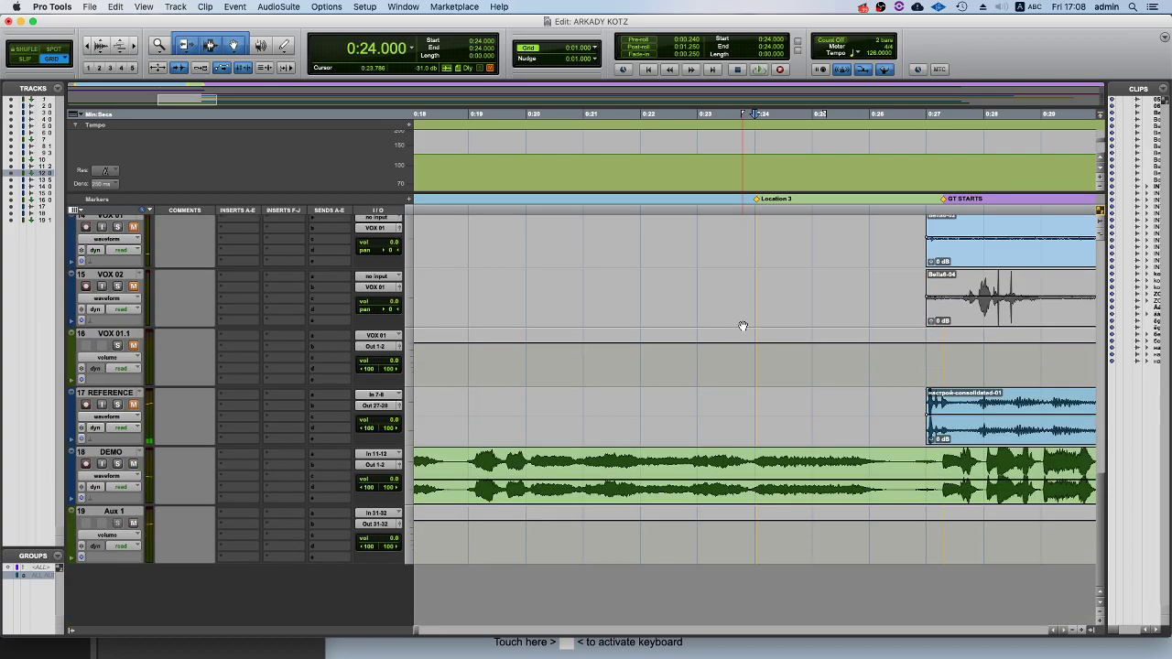
{"action": "key", "text": "space"}
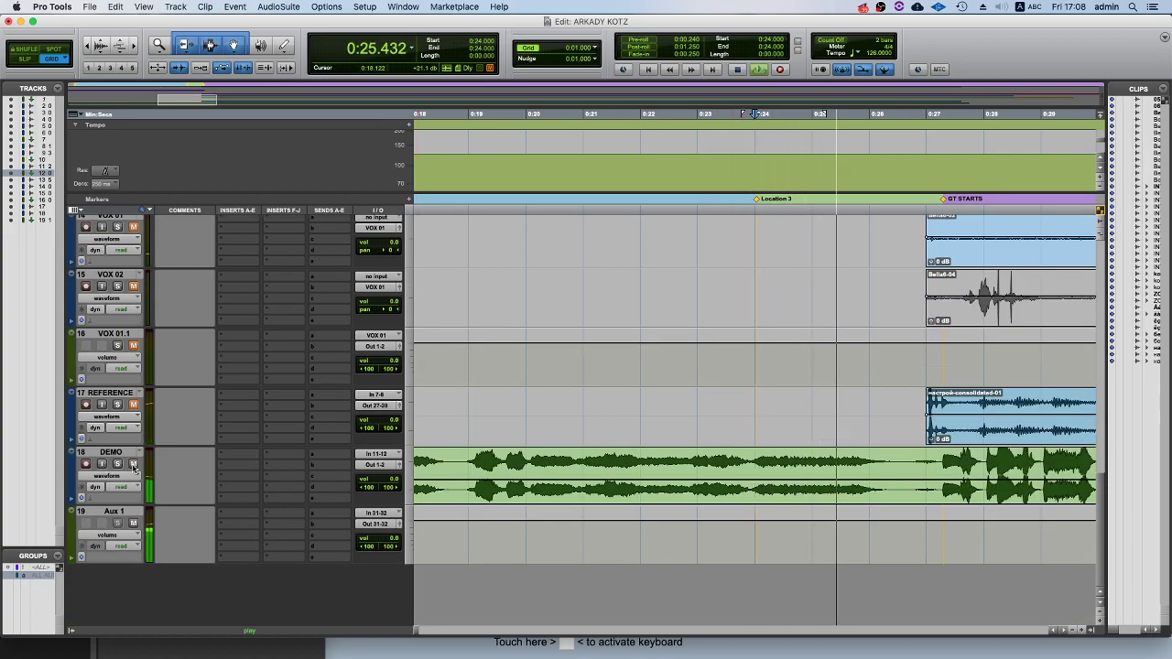
{"action": "scroll", "coordinate": [588, 400], "scroll_direction": "up", "scroll_amount": 3}
{"action": "scroll", "coordinate": [588, 400], "scroll_direction": "up", "scroll_amount": 3}
{"action": "key", "text": "r"}
{"action": "key", "text": "r"}
{"action": "key", "text": "space"}
Play from the session start, then split the DEMO clip at 0:26.709 and mute its intro part.
{"action": "key", "text": "Return"}
{"action": "key", "text": "space"}
{"action": "scroll", "coordinate": [591, 443], "scroll_direction": "down", "scroll_amount": 5}
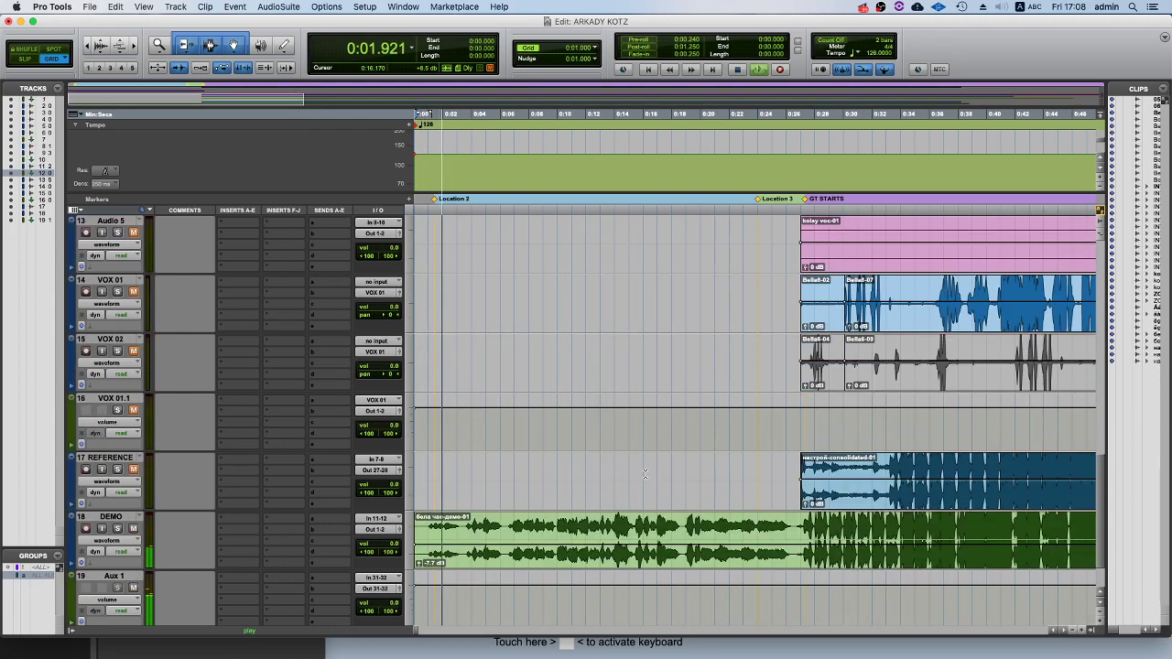
{"action": "key", "text": "space"}
{"action": "left_click", "coordinate": [730, 558]}
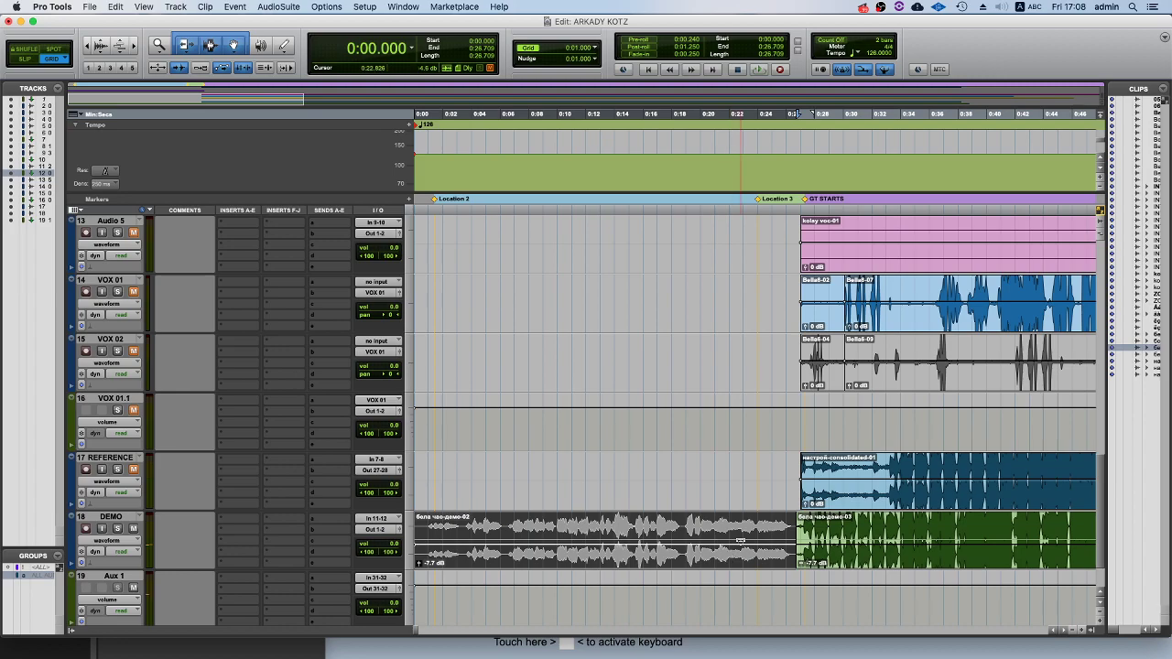
Play the Audio 2 intro from 0:00.000 and from 0:02.000 with the whole arrangement in view.
{"action": "scroll", "coordinate": [740, 541], "scroll_direction": "up", "scroll_amount": 5}
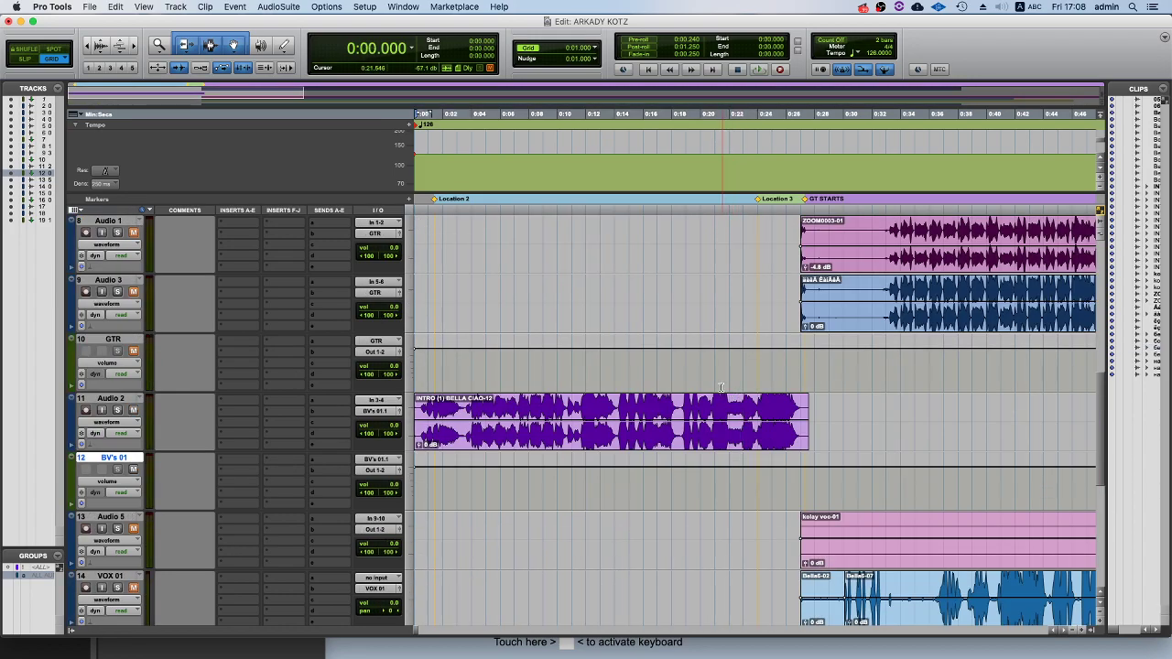
{"action": "key", "text": "space"}
{"action": "key", "text": "space"}
{"action": "key", "text": "space"}
{"action": "key", "text": "r"}
{"action": "scroll", "coordinate": [488, 489], "scroll_direction": "down", "scroll_amount": 4}
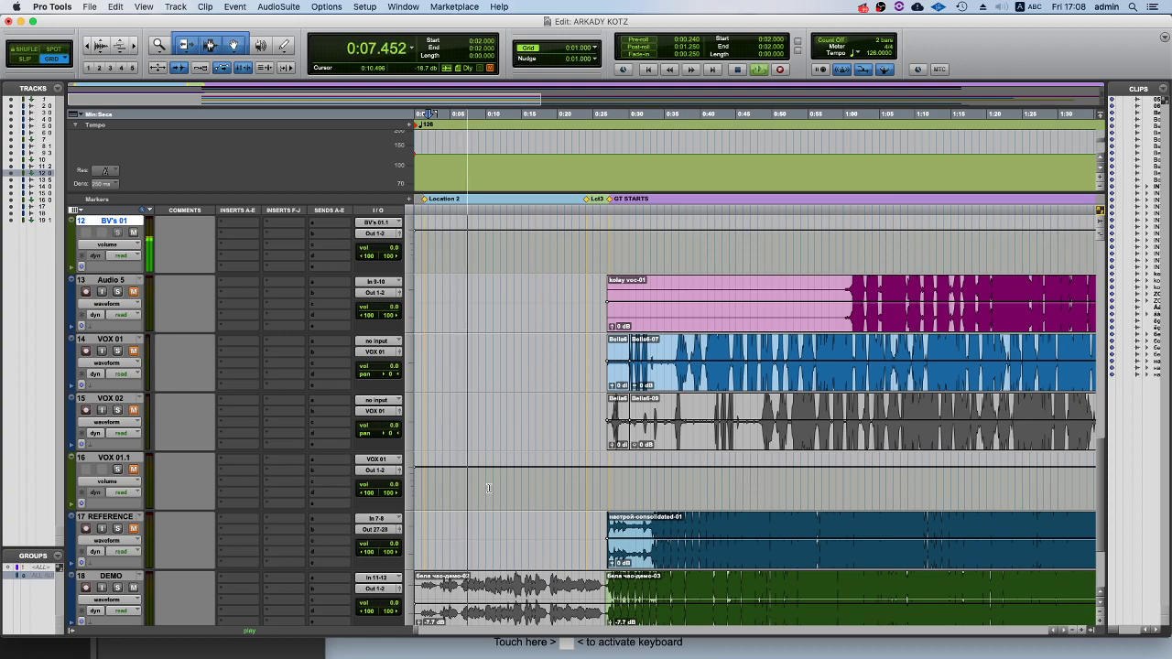
{"action": "scroll", "coordinate": [531, 463], "scroll_direction": "down", "scroll_amount": 2}
{"action": "scroll", "coordinate": [545, 448], "scroll_direction": "up", "scroll_amount": 6}
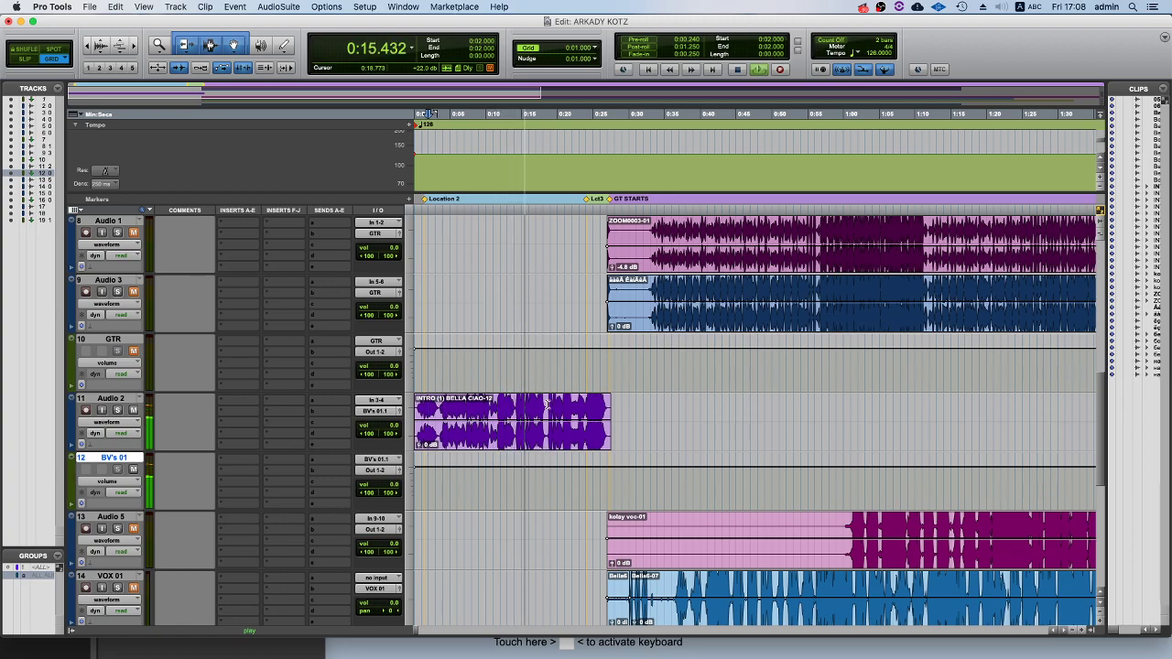
Check the Audio 2 phrases around 0:19.000 in playback and follow the transition into the GT STARTS section.
{"action": "scroll", "coordinate": [573, 414], "scroll_direction": "up", "scroll_amount": 2}
{"action": "scroll", "coordinate": [584, 411], "scroll_direction": "down", "scroll_amount": 1}
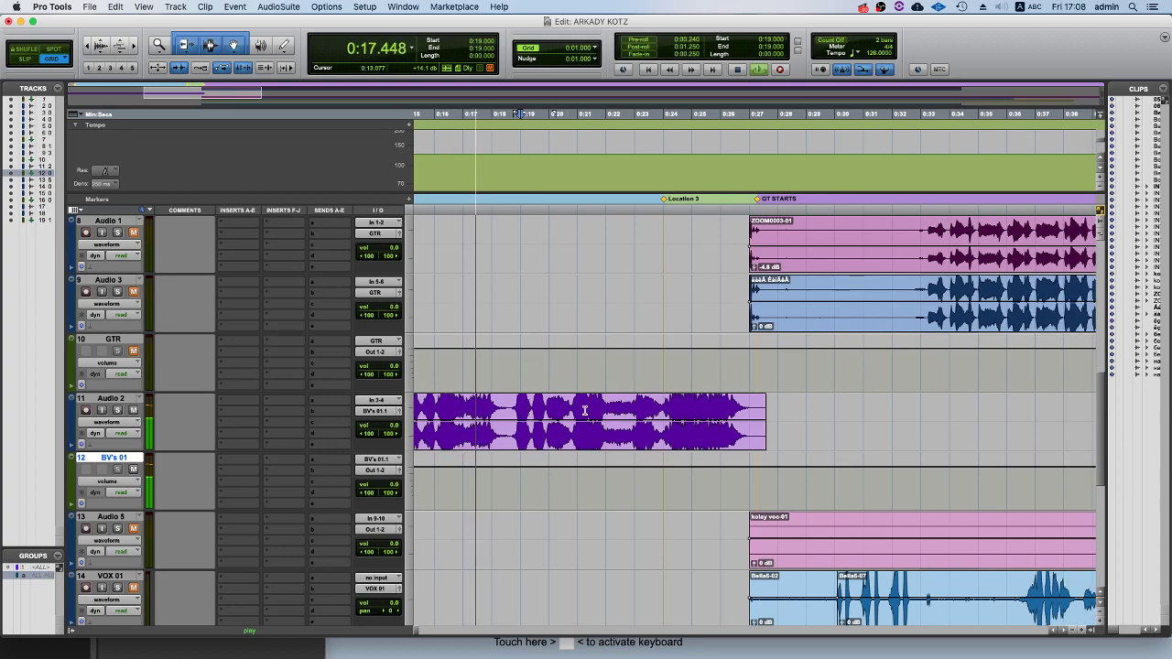
{"action": "scroll", "coordinate": [584, 412], "scroll_direction": "down", "scroll_amount": 2}
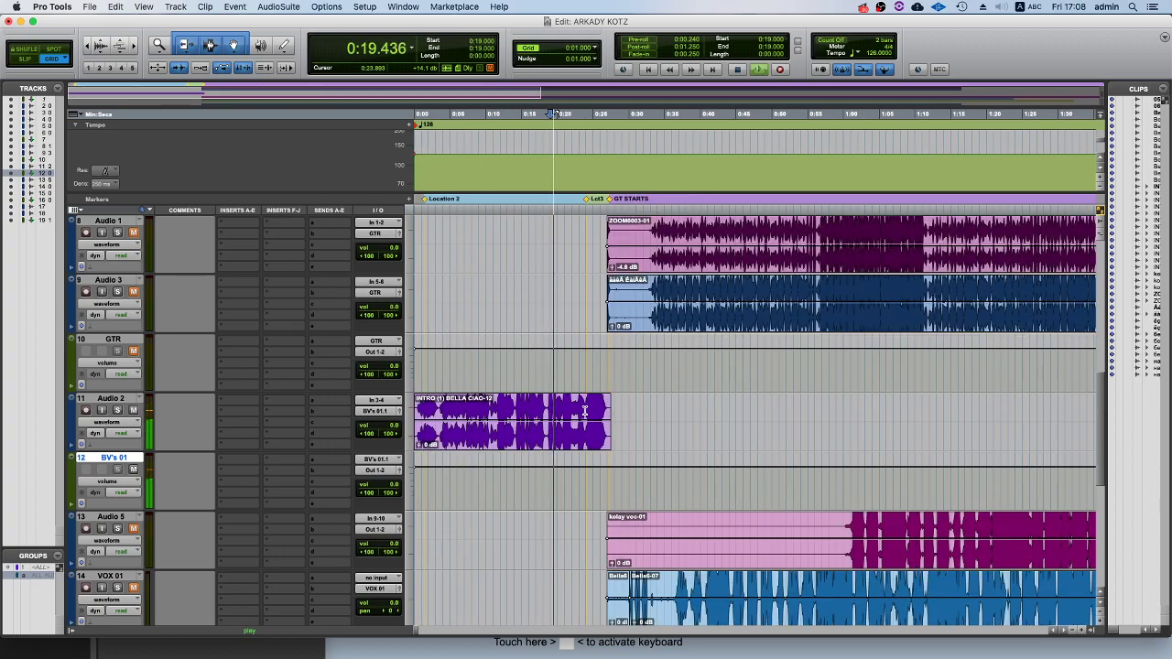
{"action": "scroll", "coordinate": [483, 331], "scroll_direction": "up", "scroll_amount": 2}
{"action": "scroll", "coordinate": [613, 385], "scroll_direction": "right", "scroll_amount": 4}
{"action": "scroll", "coordinate": [613, 384], "scroll_direction": "down", "scroll_amount": 6}
{"action": "scroll", "coordinate": [613, 385], "scroll_direction": "up", "scroll_amount": 2}
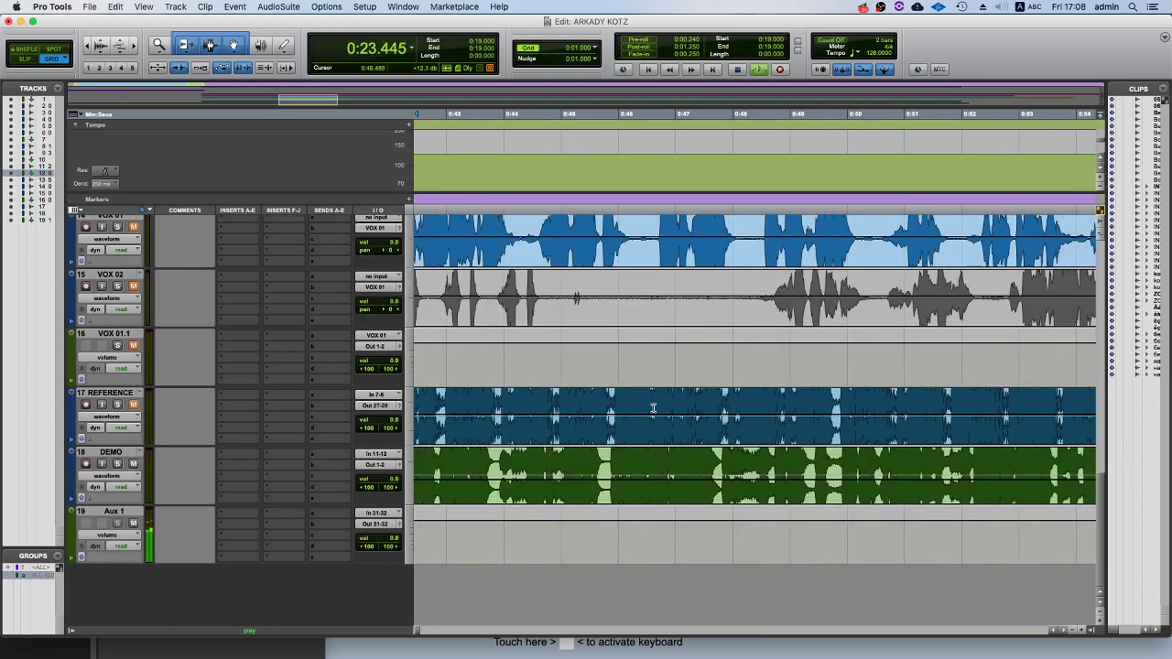
{"action": "scroll", "coordinate": [644, 408], "scroll_direction": "left", "scroll_amount": 6}
{"action": "scroll", "coordinate": [635, 419], "scroll_direction": "right", "scroll_amount": 1}
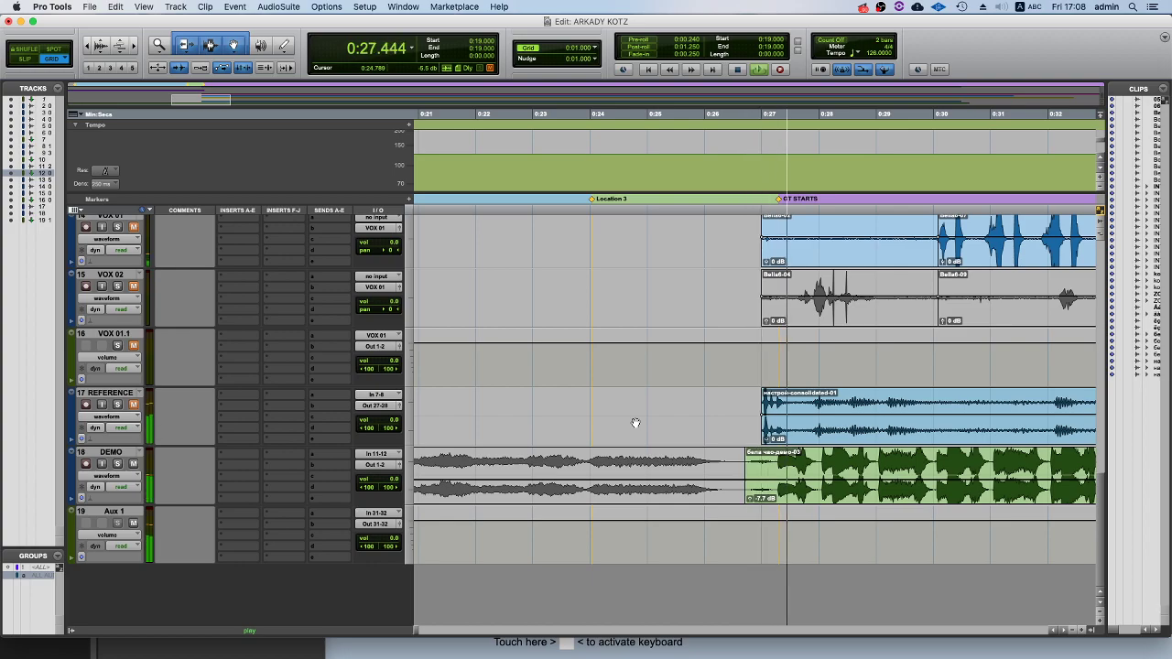
Follow playback past the GT STARTS marker, stop it, and bring the full length of the audio tracks into view.
{"action": "scroll", "coordinate": [779, 472], "scroll_direction": "down", "scroll_amount": 3}
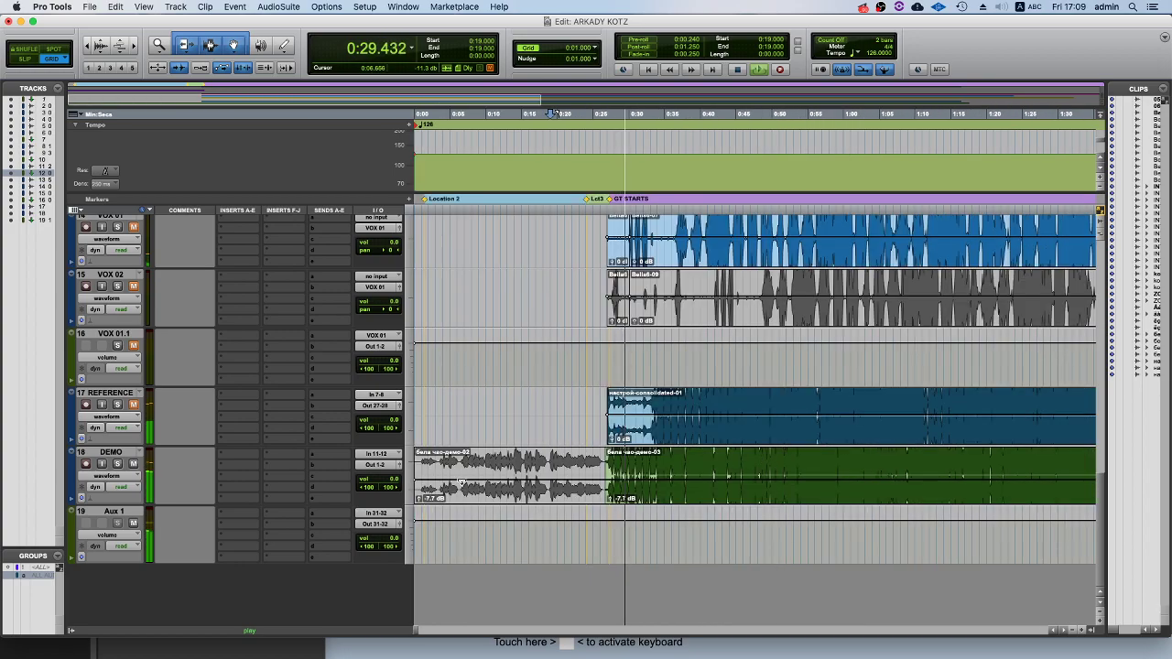
{"action": "key", "text": "space"}
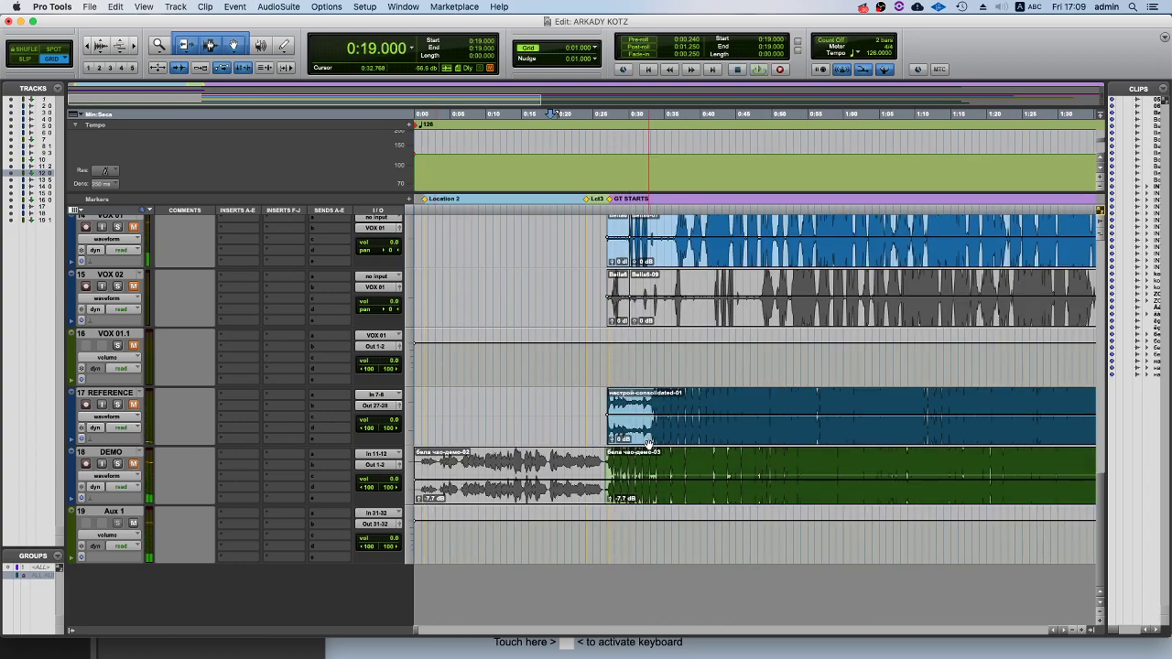
{"action": "left_click", "coordinate": [213, 638]}
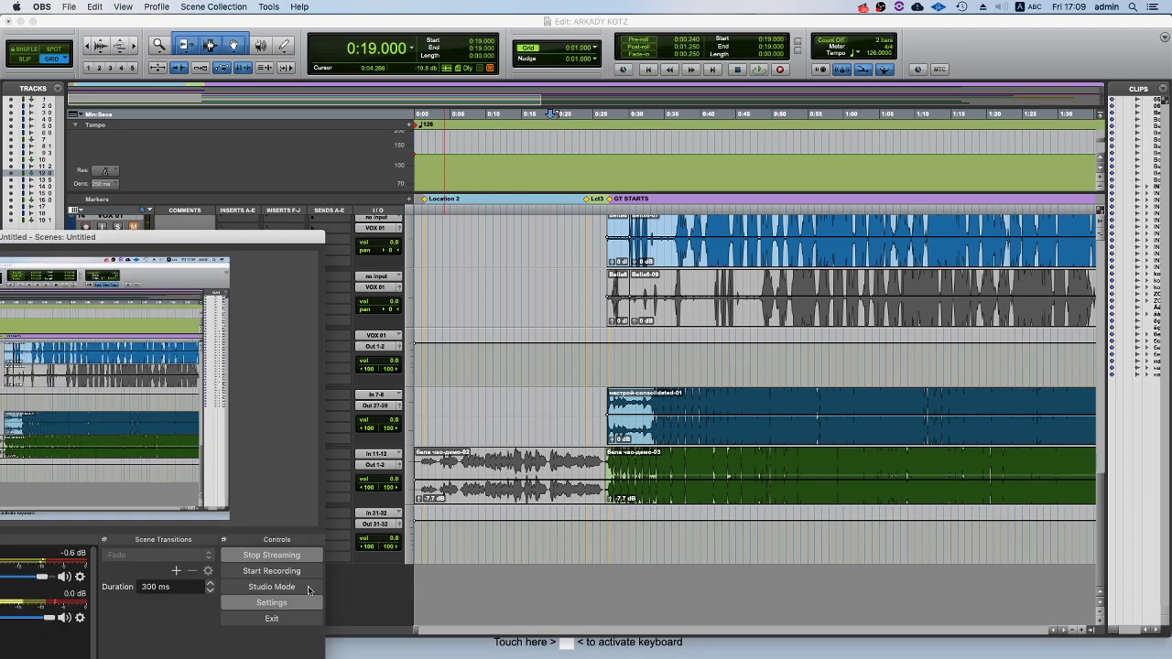
{"action": "left_click", "coordinate": [639, 417]}
{"action": "scroll", "coordinate": [639, 414], "scroll_direction": "up", "scroll_amount": 5}
{"action": "scroll", "coordinate": [640, 413], "scroll_direction": "up", "scroll_amount": 5}
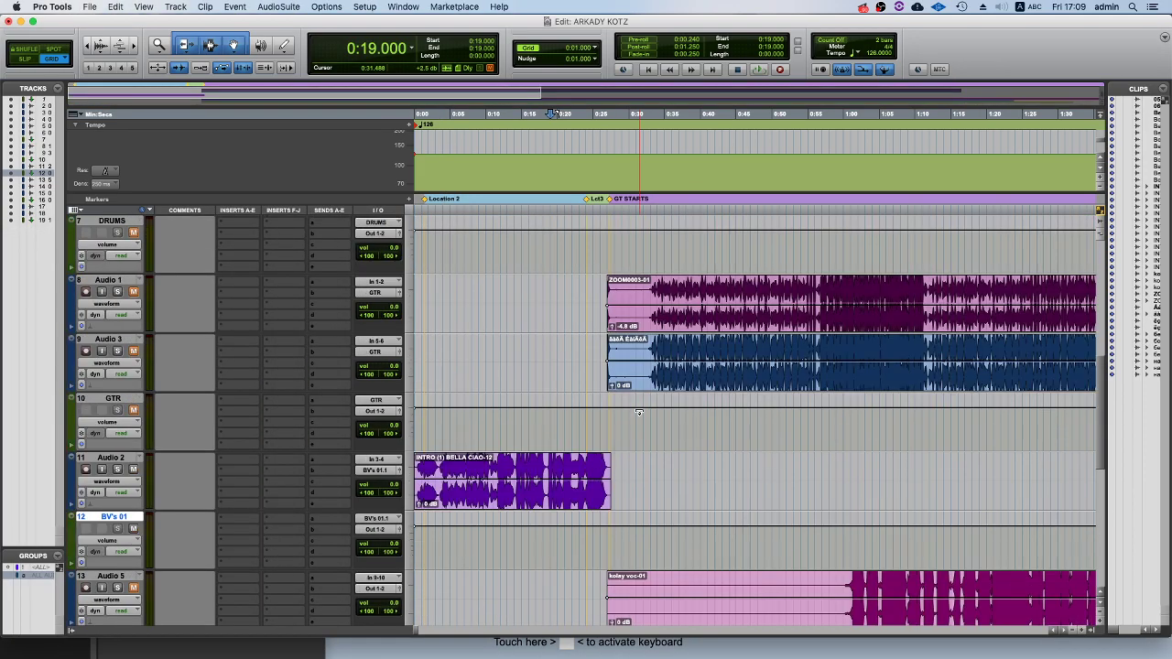
{"action": "key", "text": "r"}
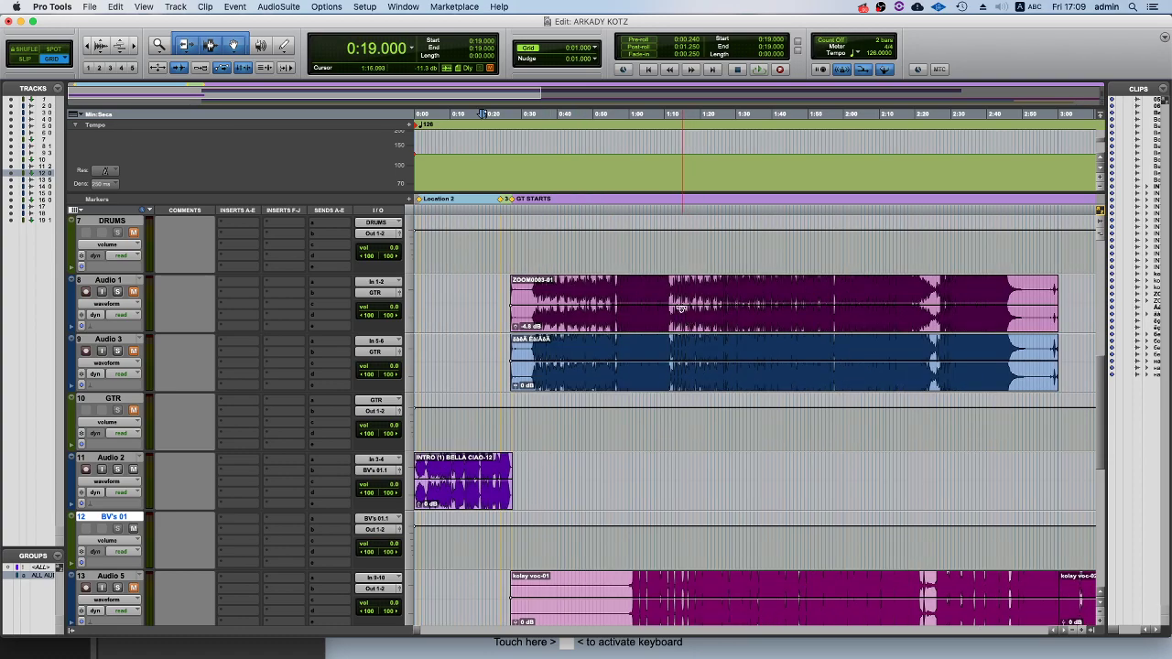
Select the grouped clips starting at 0:27.000 and review which tracks belong to the ALL AUDIO group.
{"action": "left_click", "coordinate": [610, 326]}
{"action": "key", "text": "super+bracketright"}
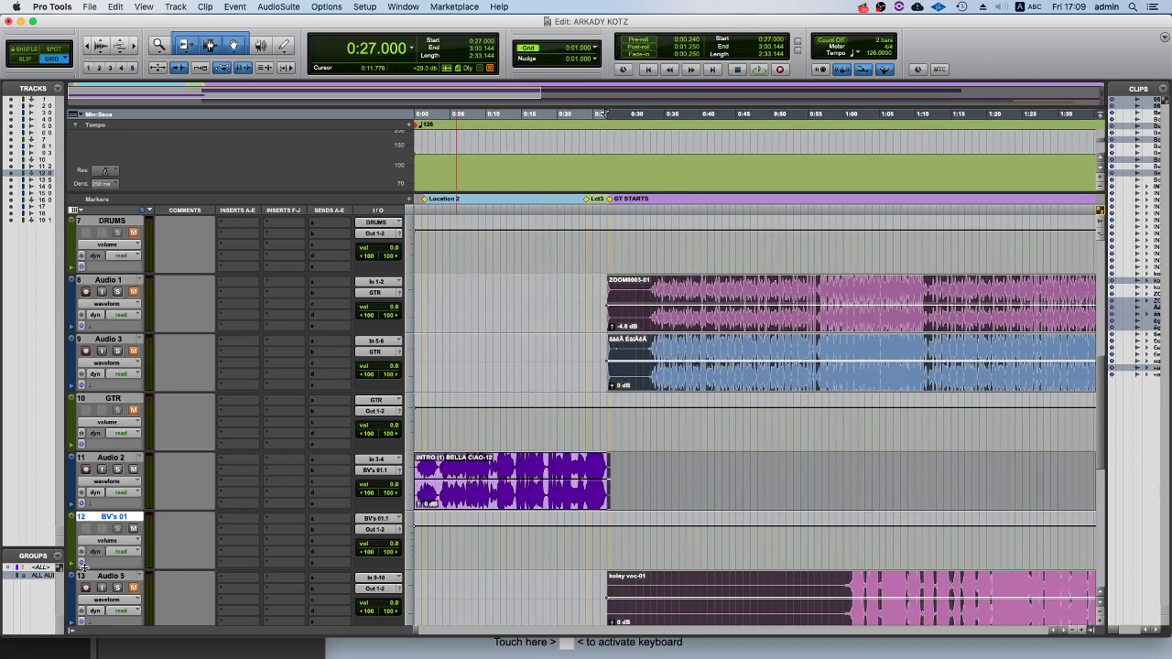
{"action": "right_click", "coordinate": [33, 584]}
{"action": "left_click", "coordinate": [64, 599]}
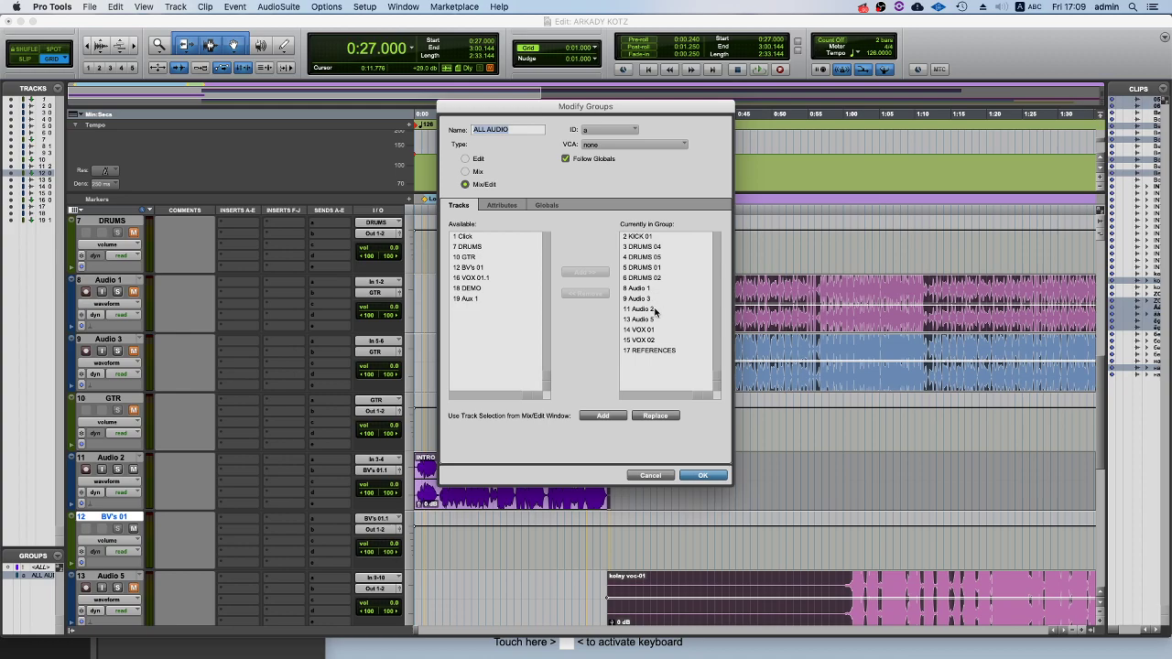
{"action": "left_click", "coordinate": [702, 475]}
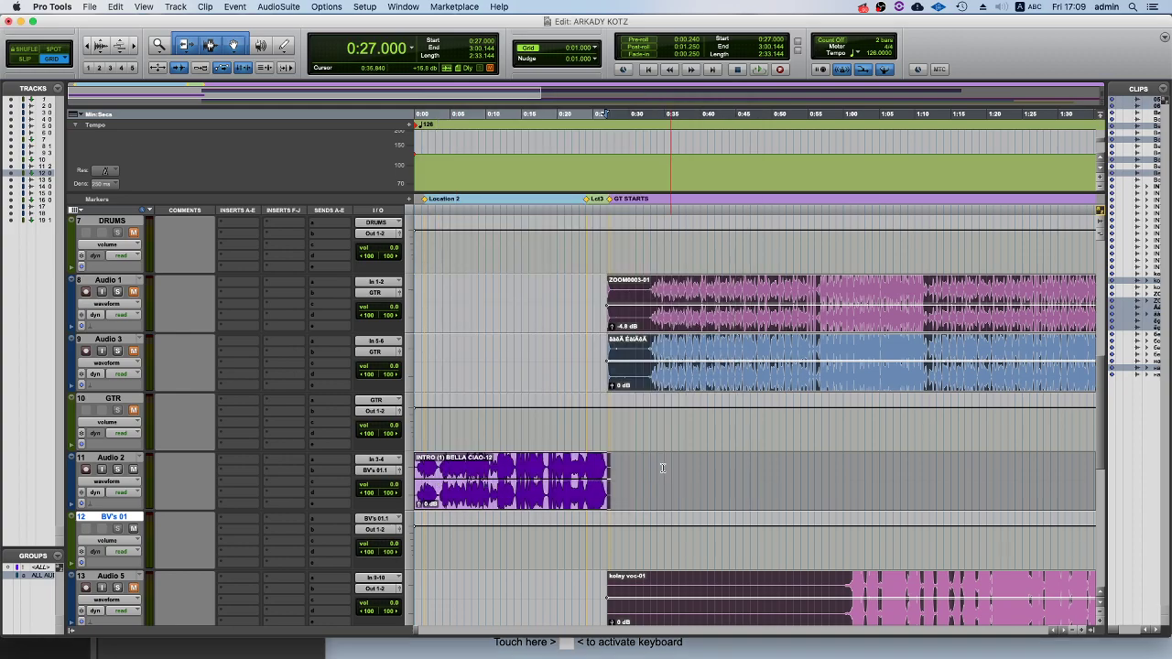
Locate the guitar entry on Audio 1, placing the edit cursor at 0:32.422 just before it.
{"action": "left_click", "coordinate": [668, 409]}
{"action": "left_click", "coordinate": [668, 387]}
{"action": "key", "text": "t"}
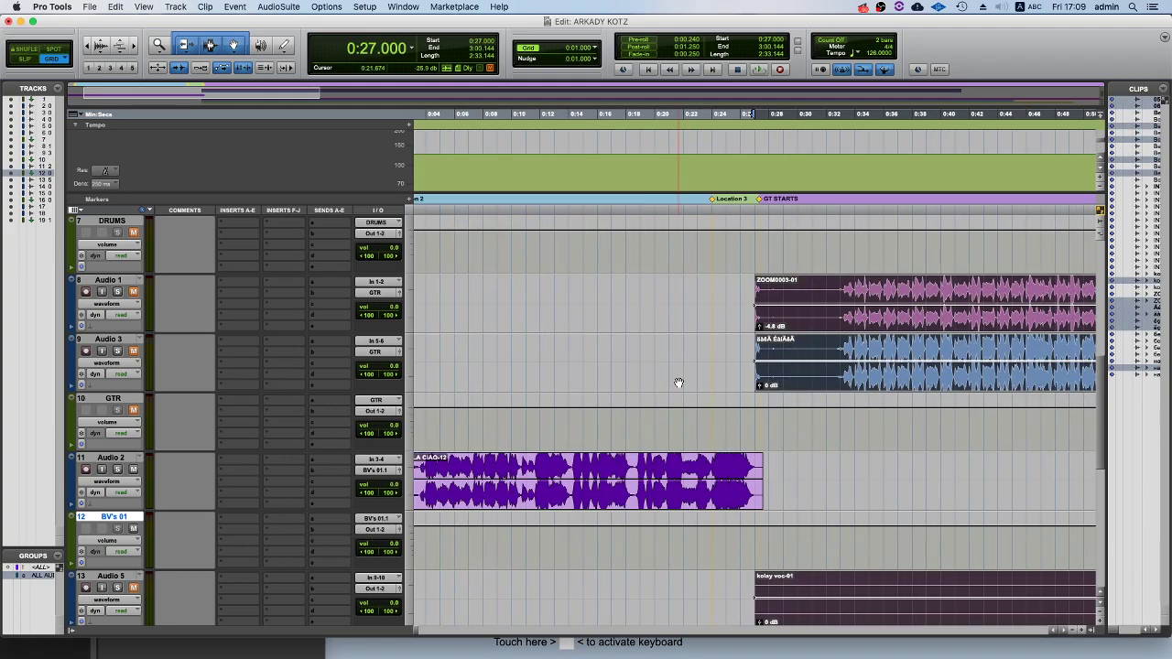
{"action": "key", "text": "r"}
{"action": "scroll", "coordinate": [673, 385], "scroll_direction": "up", "scroll_amount": 6}
{"action": "scroll", "coordinate": [666, 399], "scroll_direction": "down", "scroll_amount": 5}
{"action": "scroll", "coordinate": [665, 402], "scroll_direction": "up", "scroll_amount": 2}
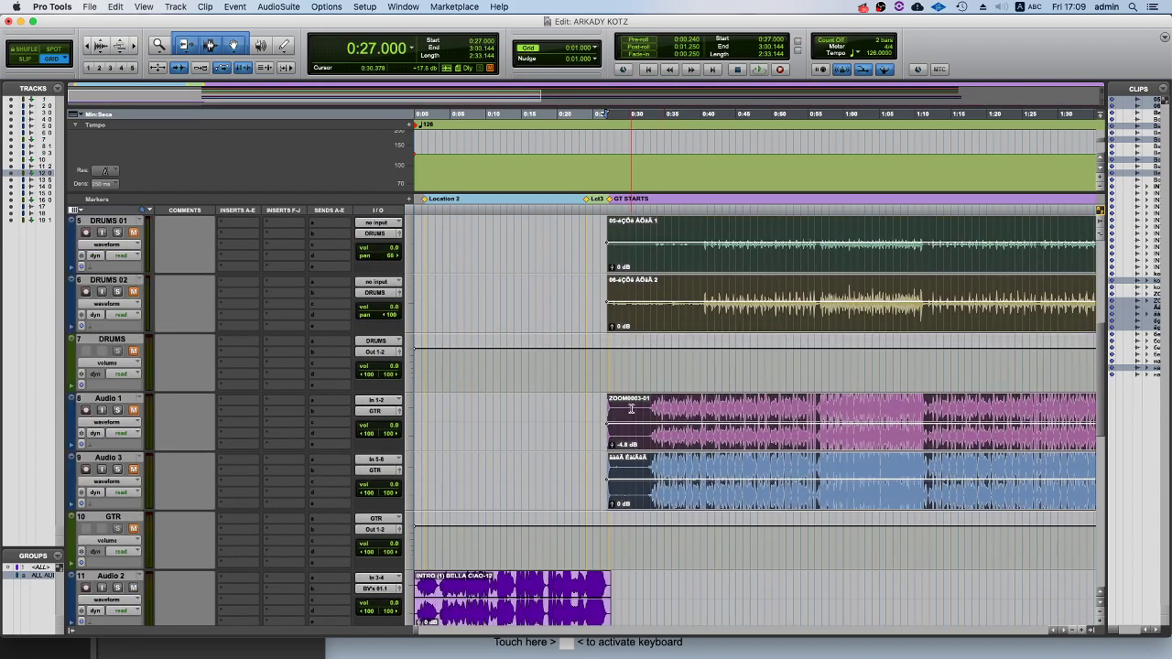
{"action": "left_click", "coordinate": [632, 407]}
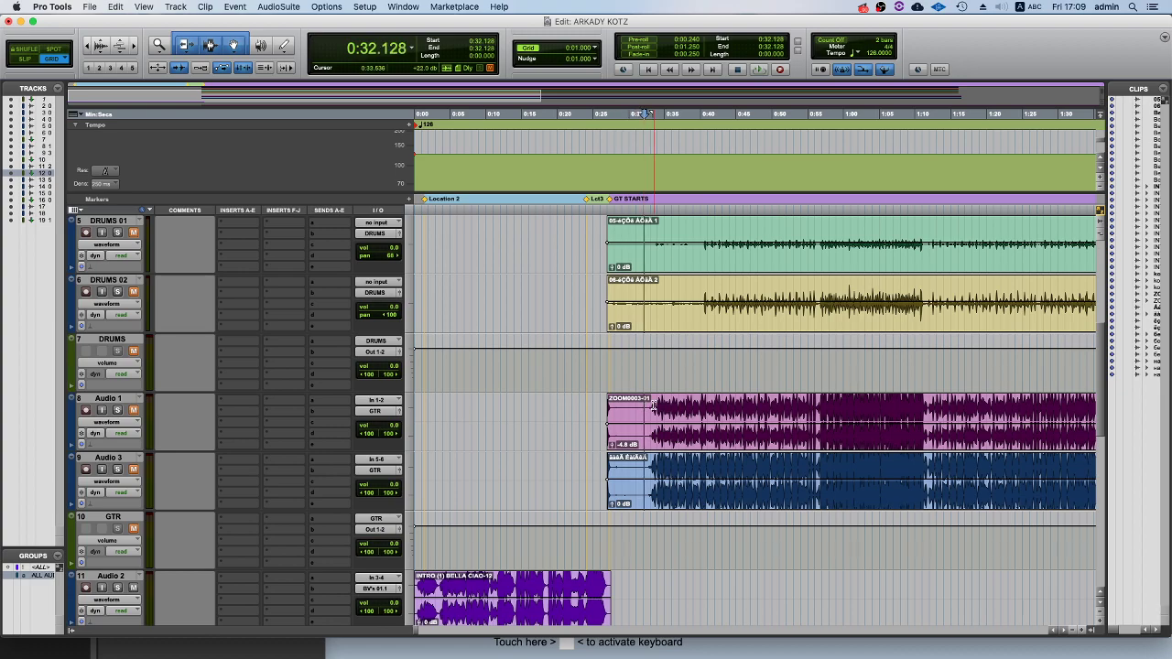
{"action": "key", "text": "Tab"}
{"action": "key", "text": "t"}
{"action": "key", "text": "t"}
{"action": "key", "text": "t"}
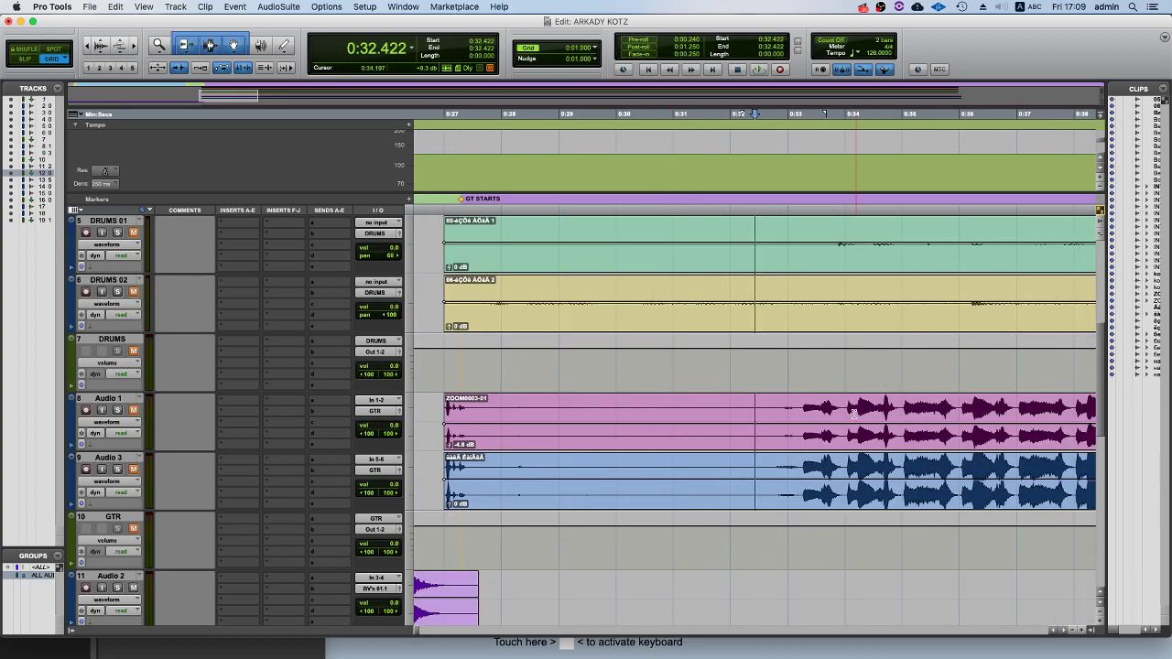
Play the guitar entry on Audio 1 from 0:32.810 and 0:33.050 to find its first note.
{"action": "double_click", "coordinate": [772, 402]}
{"action": "left_click", "coordinate": [777, 402], "text": "super"}
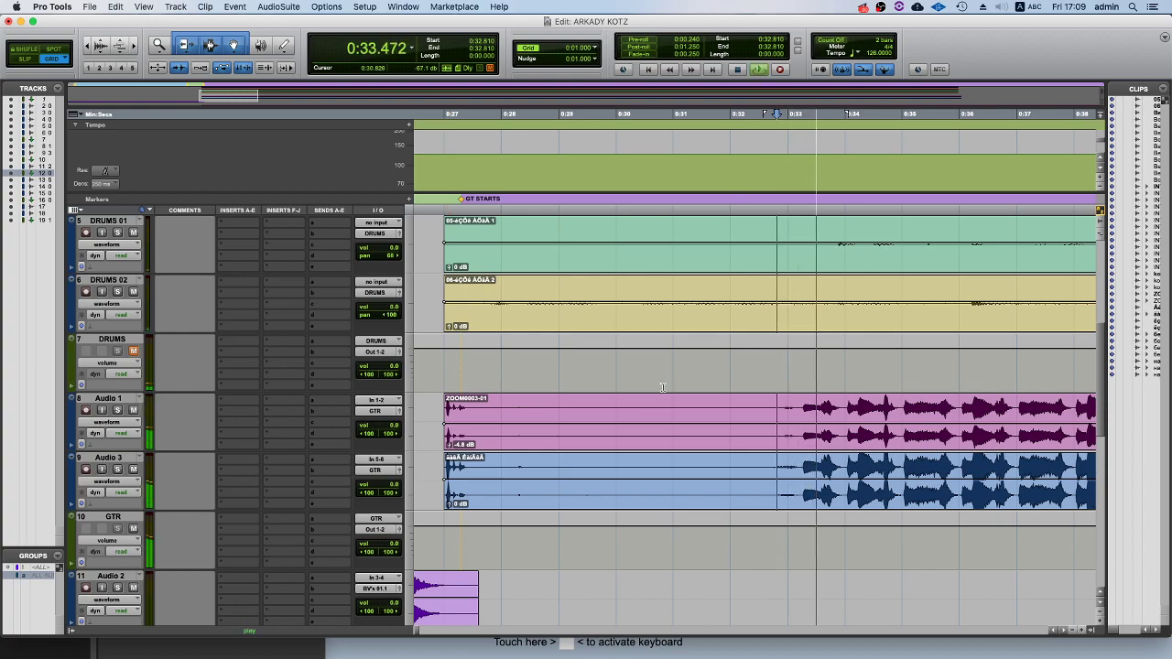
{"action": "left_click", "coordinate": [772, 407]}
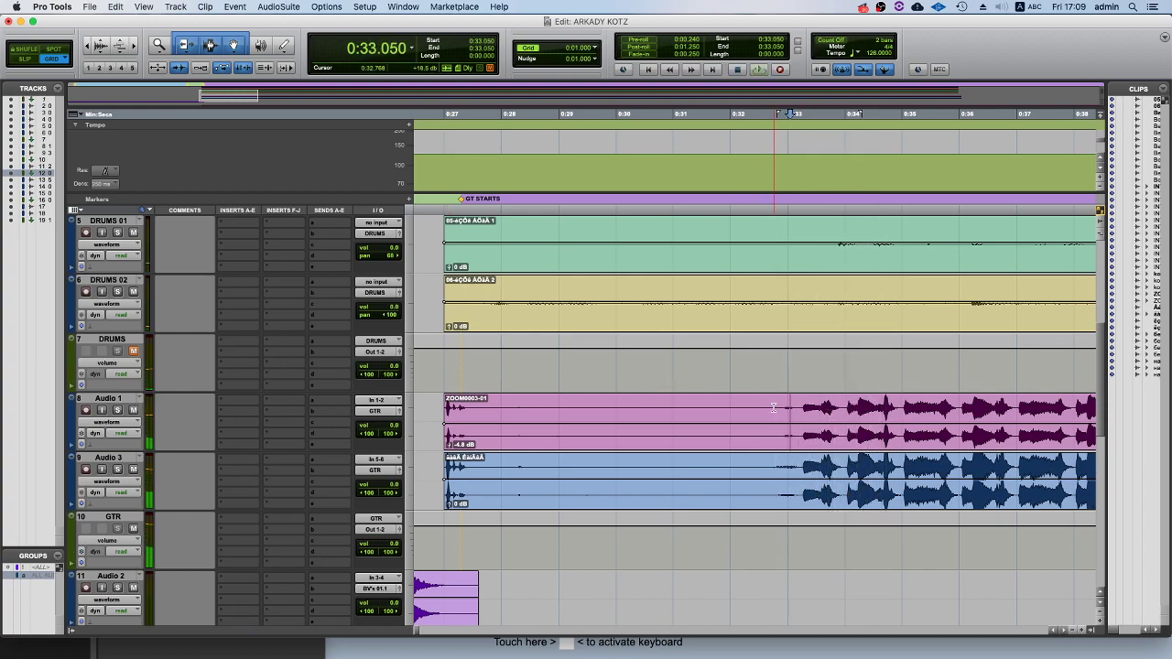
{"action": "key", "text": "space"}
{"action": "key", "text": "space"}
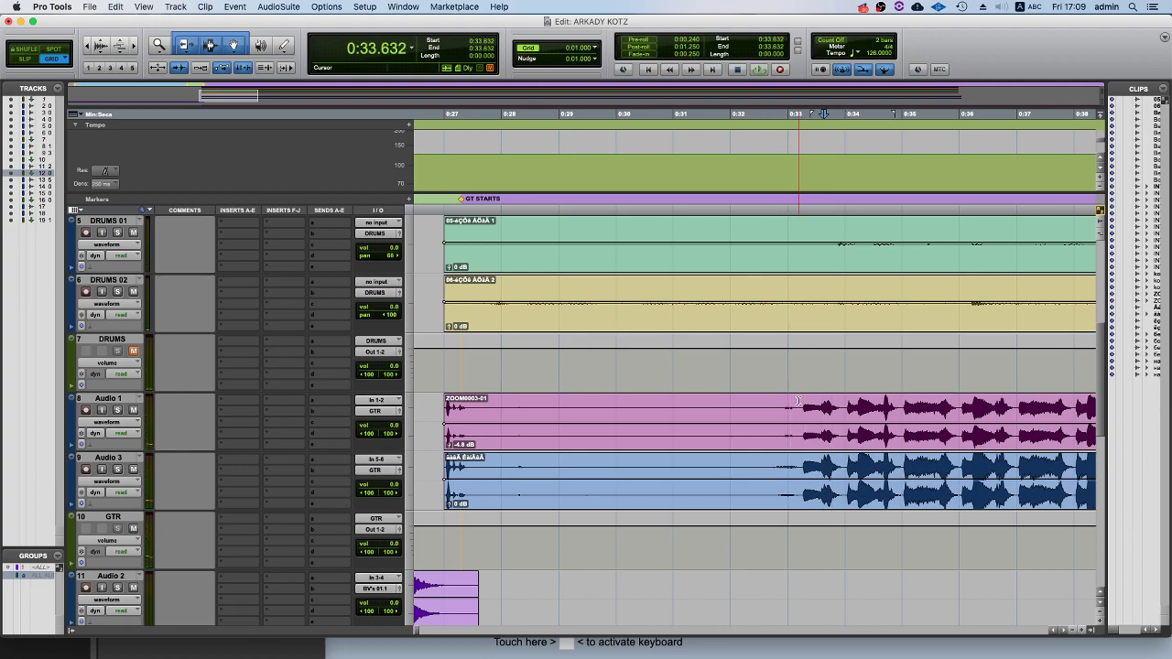
Split the clips on all grouped tracks at 0:33.282, where the guitar enters, and select the parts after the split.
{"action": "key", "text": "super+e"}
{"action": "key", "text": "space"}
{"action": "key", "text": "space"}
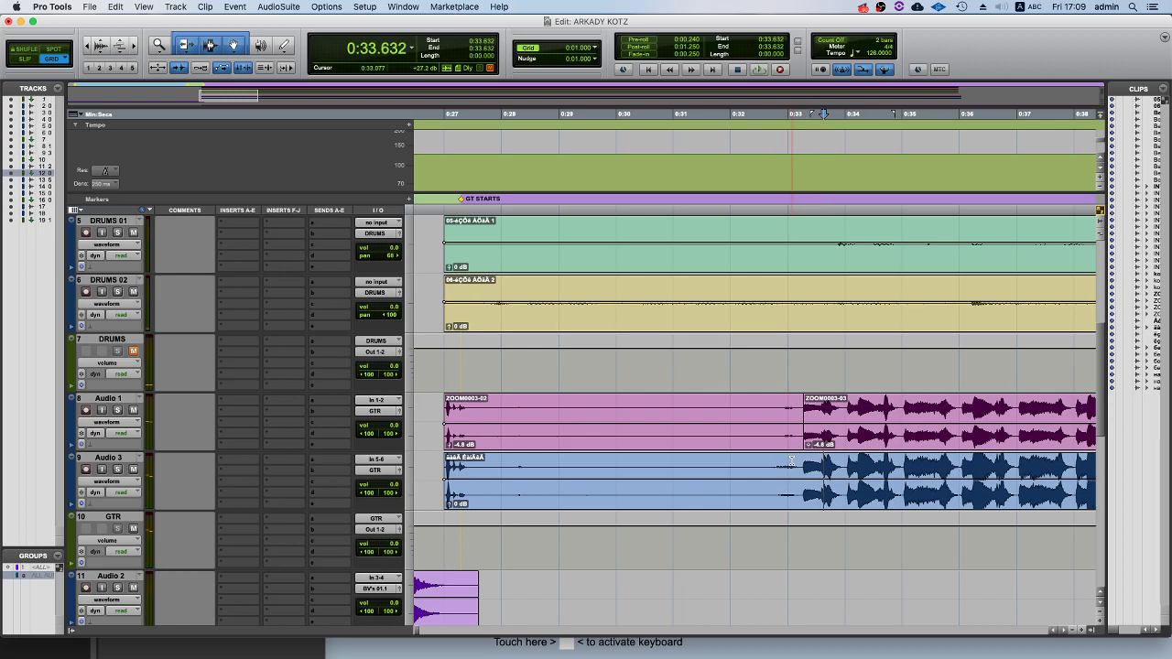
{"action": "key", "text": "super+e"}
{"action": "key", "text": "r"}
{"action": "key", "text": "r"}
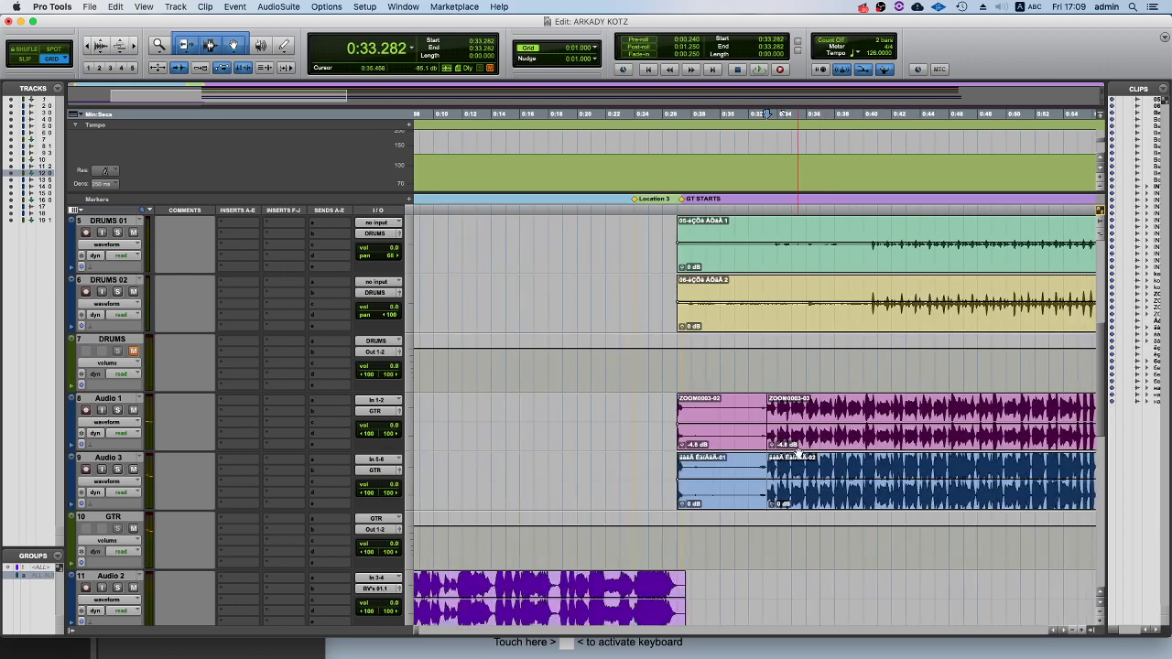
{"action": "left_click", "coordinate": [799, 448]}
{"action": "key", "text": "r"}
{"action": "key", "text": "super+e"}
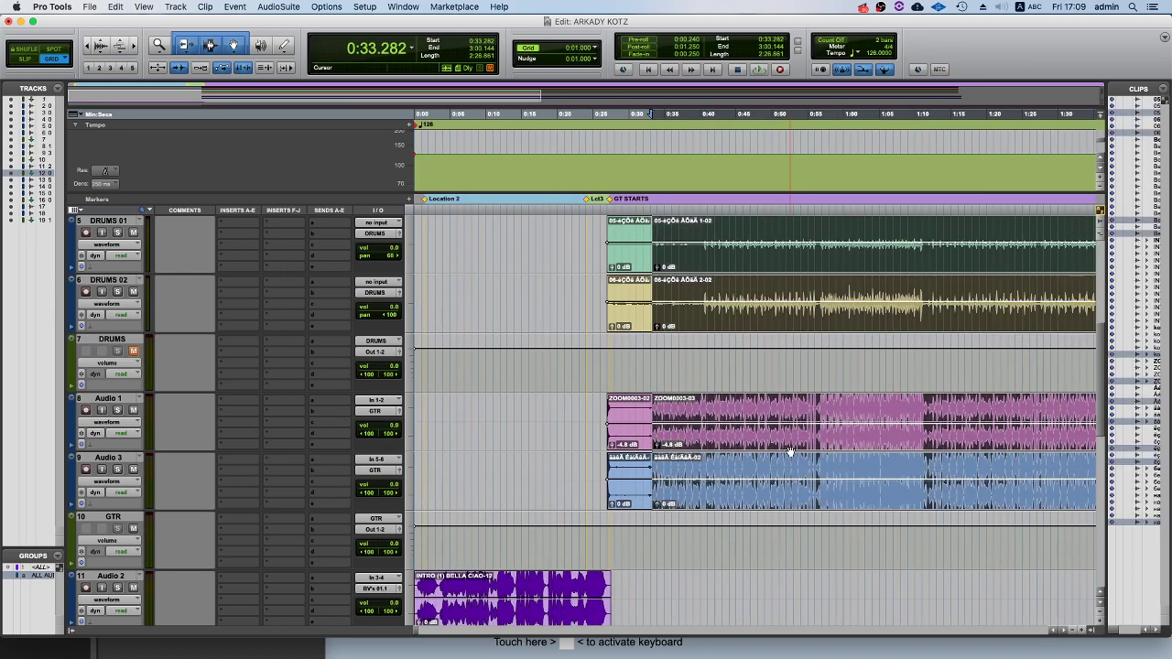
Select the DEMO clip that starts at 0:26.709 and play it, checking its opening against the vocal and REFERENCE tracks.
{"action": "scroll", "coordinate": [717, 469], "scroll_direction": "down", "scroll_amount": 10}
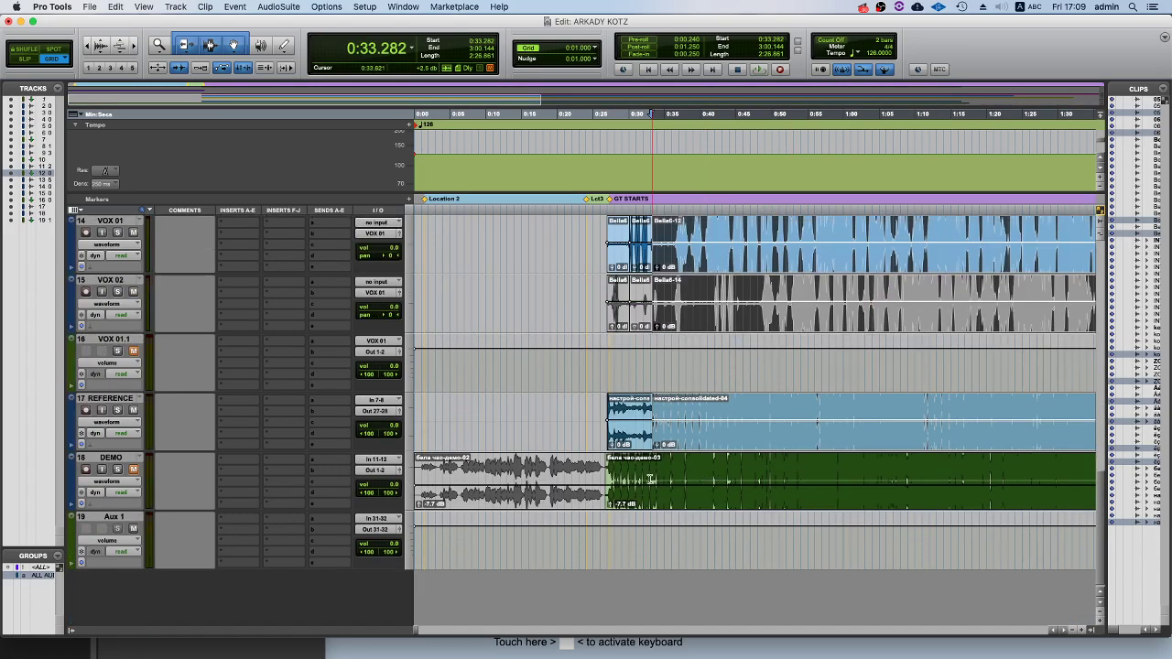
{"action": "left_click", "coordinate": [647, 500]}
{"action": "key", "text": "t"}
{"action": "key", "text": "t"}
{"action": "key", "text": "t"}
{"action": "key", "text": "space"}
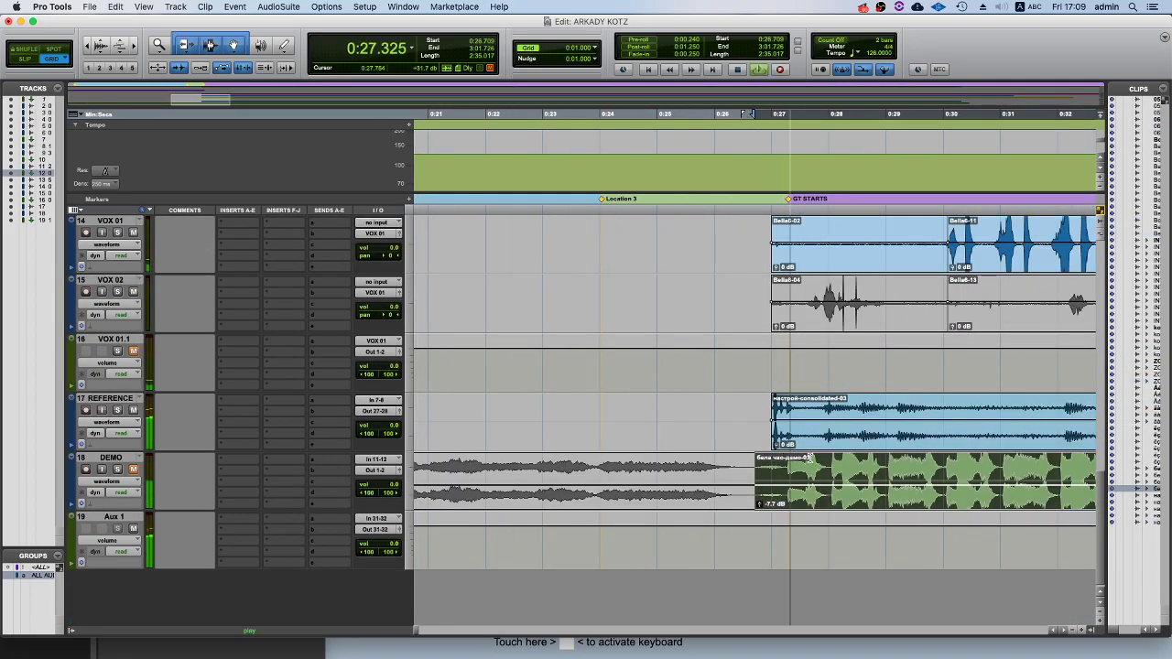
{"action": "key", "text": "r"}
{"action": "key", "text": "r"}
{"action": "scroll", "coordinate": [670, 452], "scroll_direction": "up", "scroll_amount": 5}
{"action": "scroll", "coordinate": [669, 452], "scroll_direction": "down", "scroll_amount": 3}
{"action": "key", "text": "r"}
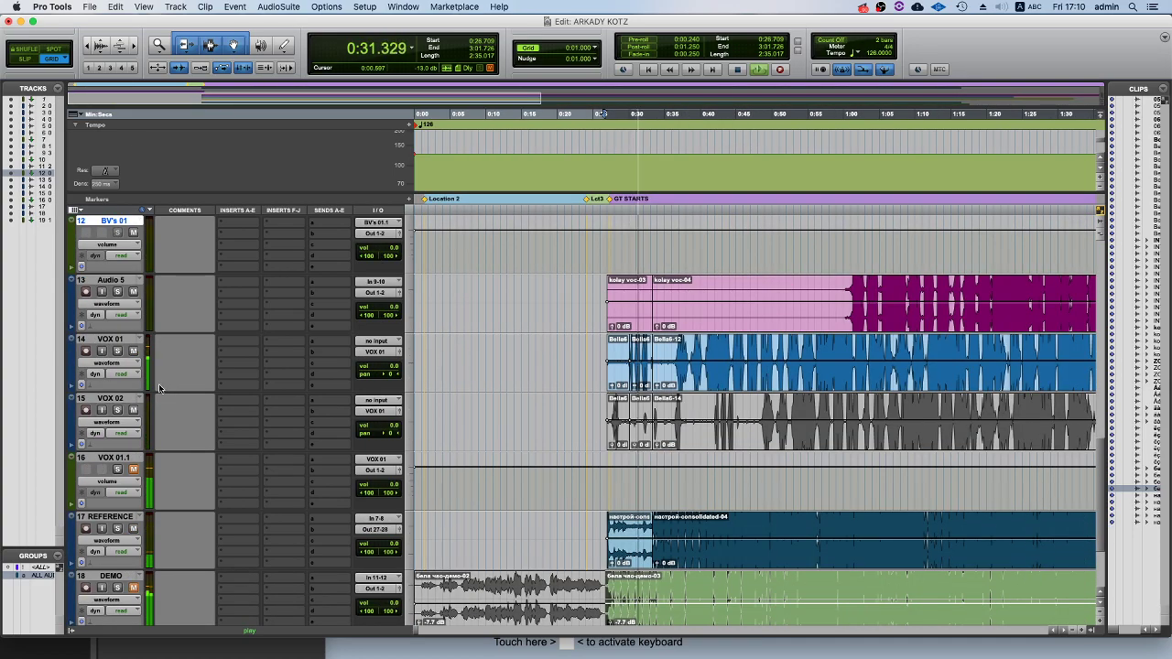
{"action": "scroll", "coordinate": [495, 455], "scroll_direction": "down", "scroll_amount": 2}
{"action": "key", "text": "space"}
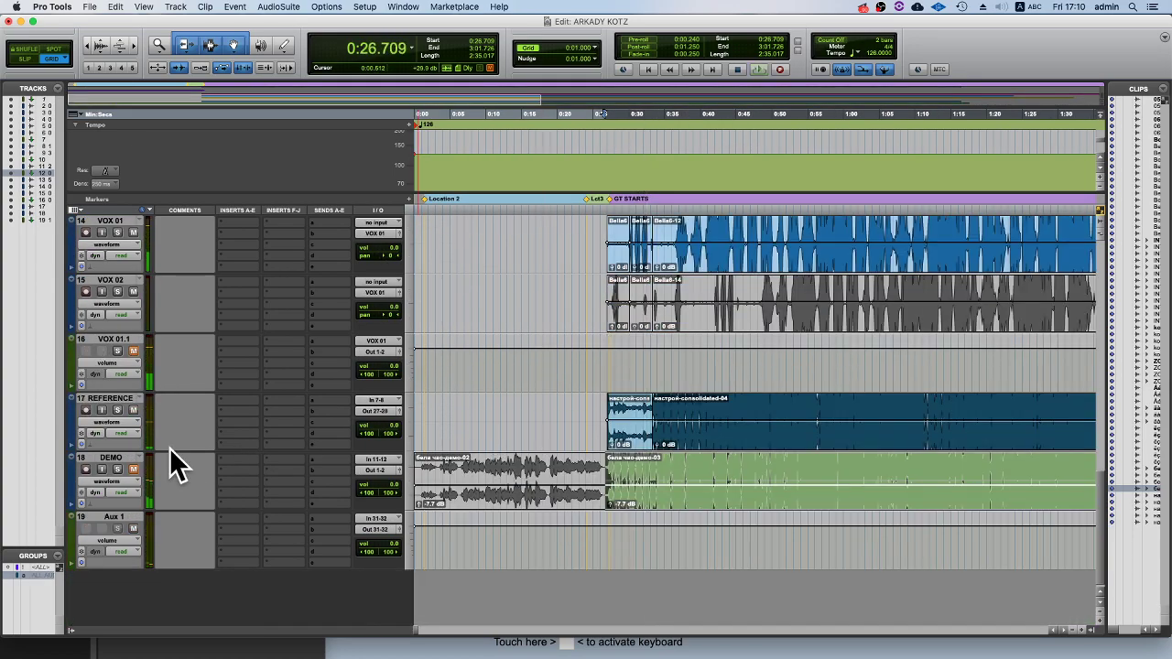
Replay the DEMO clip from 0:26.709 and compare its opening with the whole arrangement.
{"action": "key", "text": "space"}
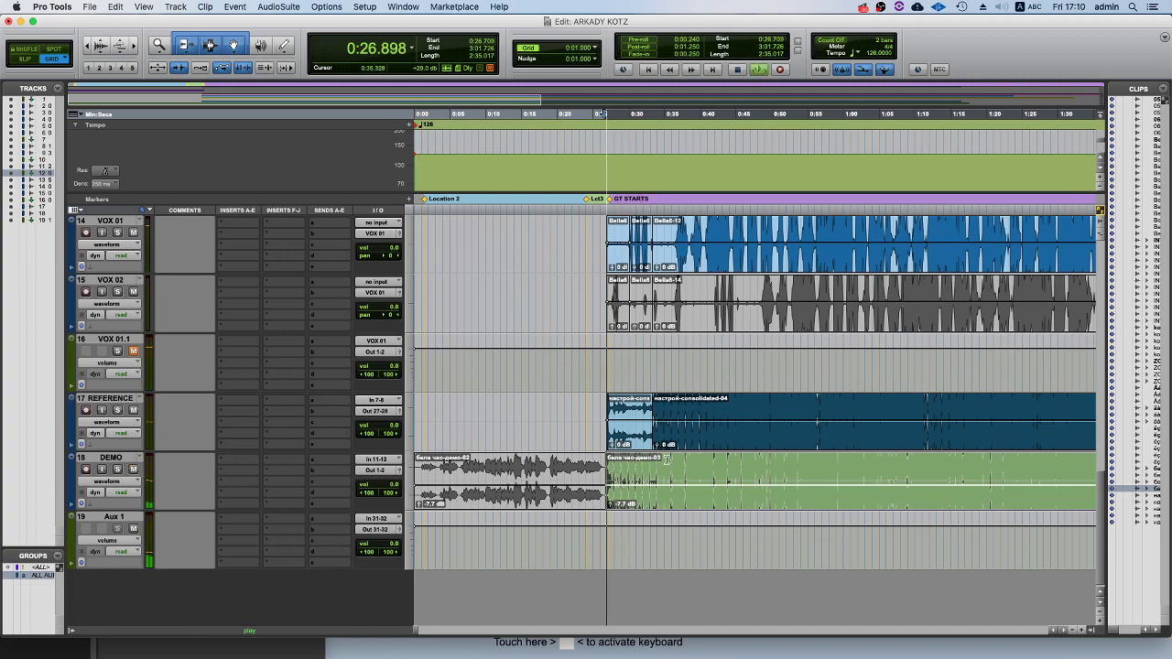
{"action": "key", "text": "t"}
{"action": "key", "text": "t"}
{"action": "scroll", "coordinate": [803, 480], "scroll_direction": "up", "scroll_amount": 2}
{"action": "key", "text": "r"}
{"action": "key", "text": "r"}
{"action": "scroll", "coordinate": [803, 480], "scroll_direction": "down", "scroll_amount": 2}
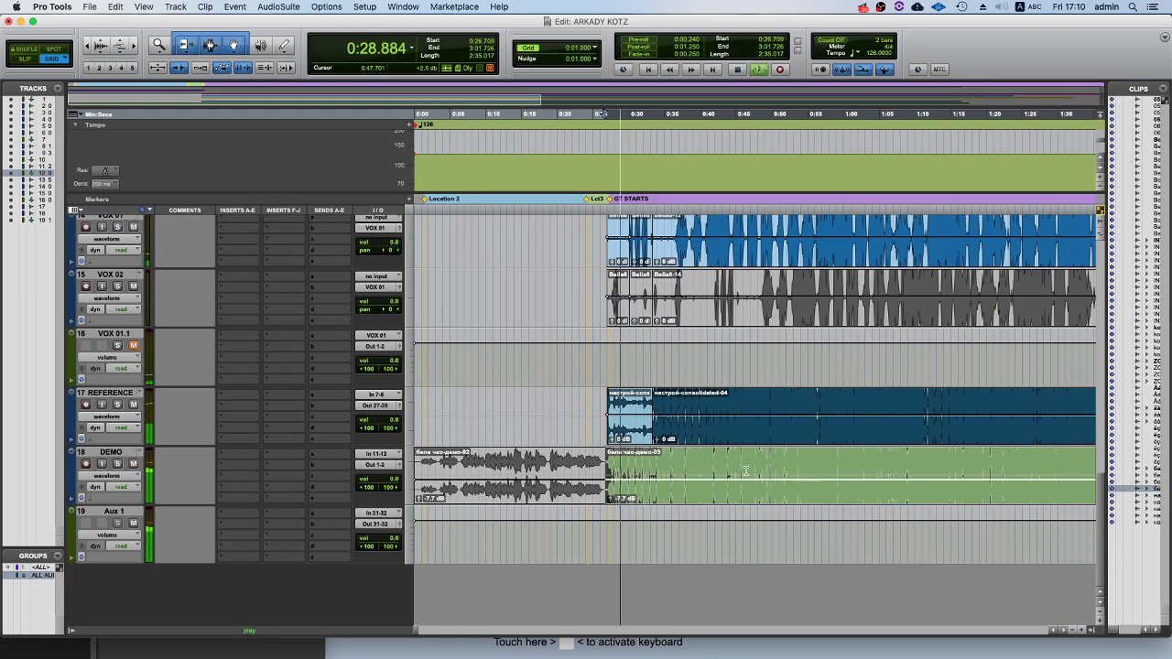
Find the first phrase of the DEMO clip by playback and replace the GT STARTS marker with a new one at 0:27.293.
{"action": "key", "text": "space"}
{"action": "key", "text": "t"}
{"action": "key", "text": "t"}
{"action": "key", "text": "t"}
{"action": "left_click", "coordinate": [774, 455]}
{"action": "key", "text": "space"}
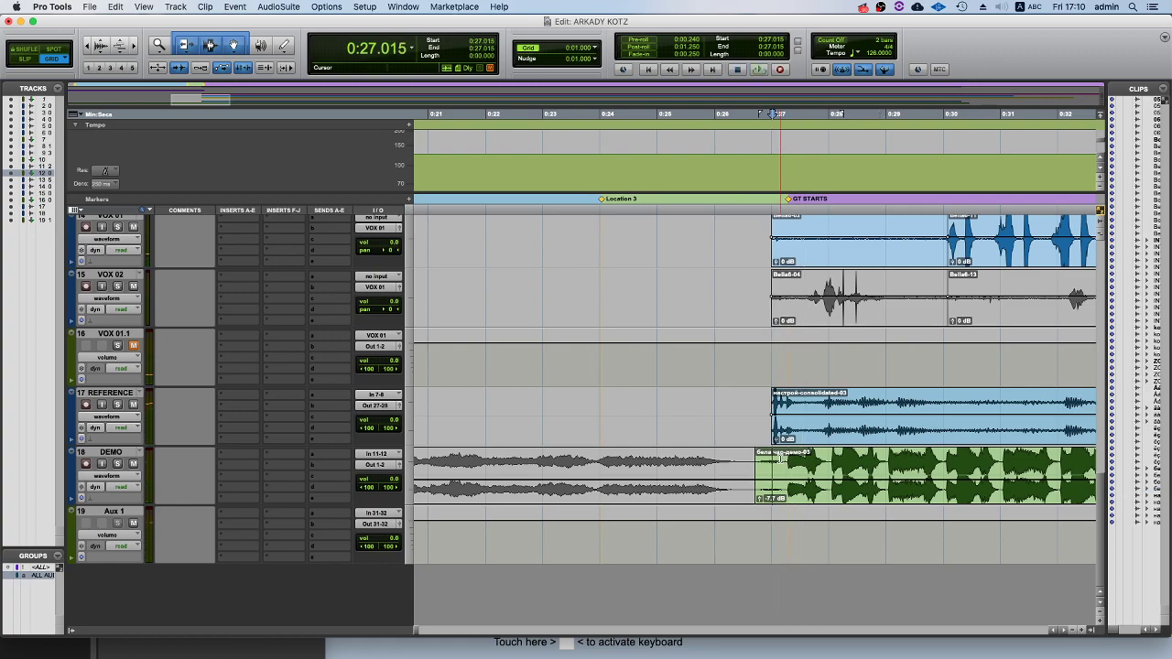
{"action": "key", "text": "space"}
{"action": "key", "text": "r"}
{"action": "key", "text": "r"}
{"action": "scroll", "coordinate": [861, 408], "scroll_direction": "up", "scroll_amount": 5}
{"action": "key", "text": "space"}
{"action": "scroll", "coordinate": [861, 408], "scroll_direction": "up", "scroll_amount": 3}
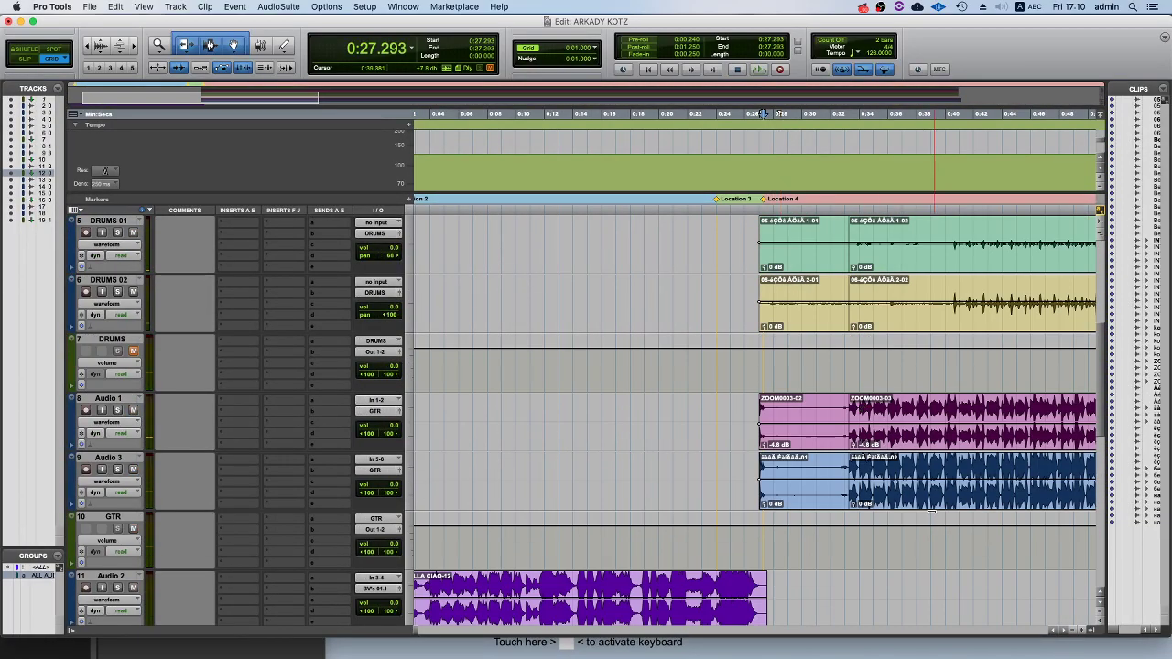
Select the grouped clips after the 0:33.282 split and review them from the KICK 01 track down.
{"action": "left_click", "coordinate": [931, 508]}
{"action": "key", "text": "r"}
{"action": "scroll", "coordinate": [871, 403], "scroll_direction": "up", "scroll_amount": 5}
{"action": "key", "text": "t"}
{"action": "key", "text": "r"}
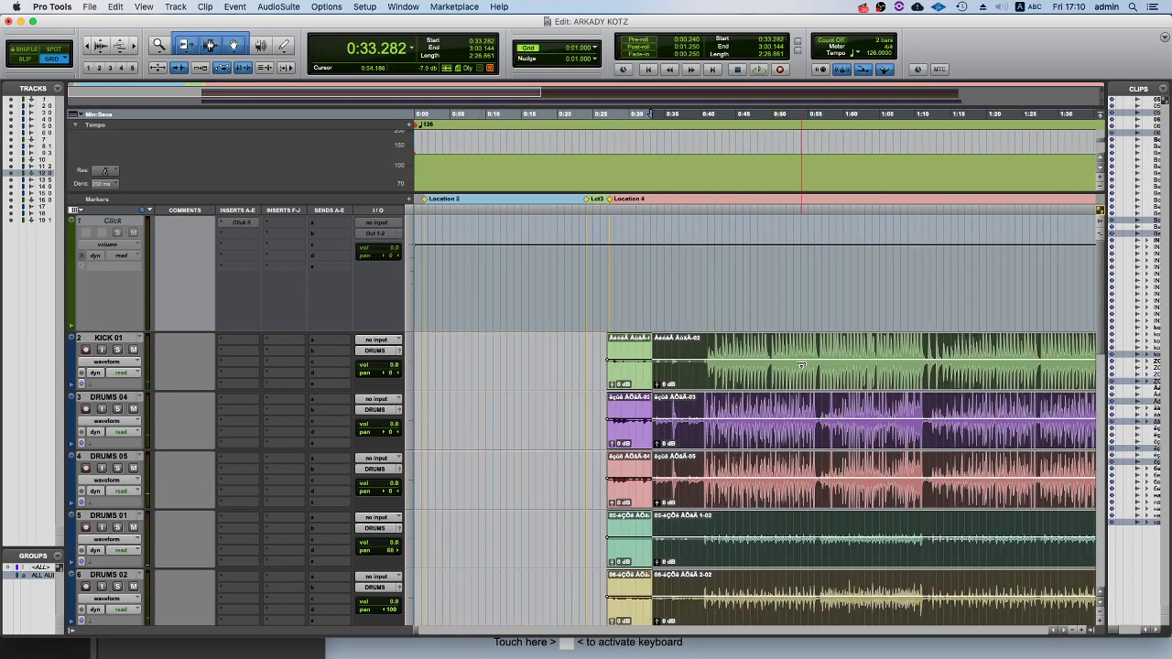
{"action": "scroll", "coordinate": [802, 366], "scroll_direction": "down", "scroll_amount": 2}
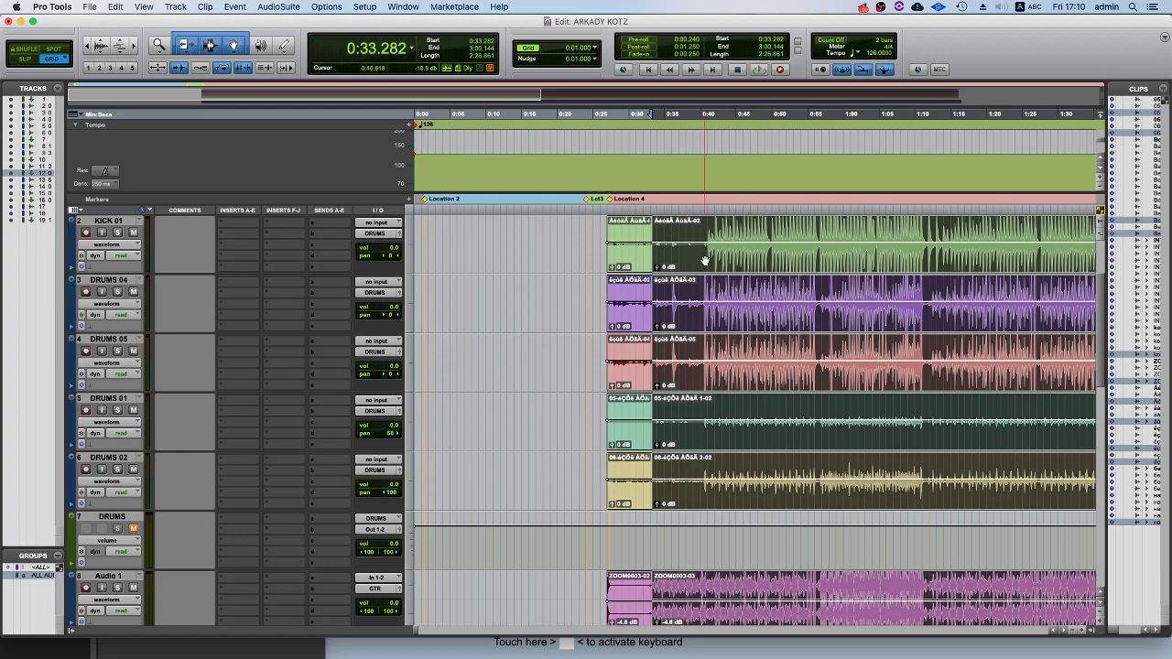
Try splitting the grouped clips at 0:30.000 and at 0:31.000, undoing each split.
{"action": "left_click", "coordinate": [629, 233]}
{"action": "key", "text": "b"}
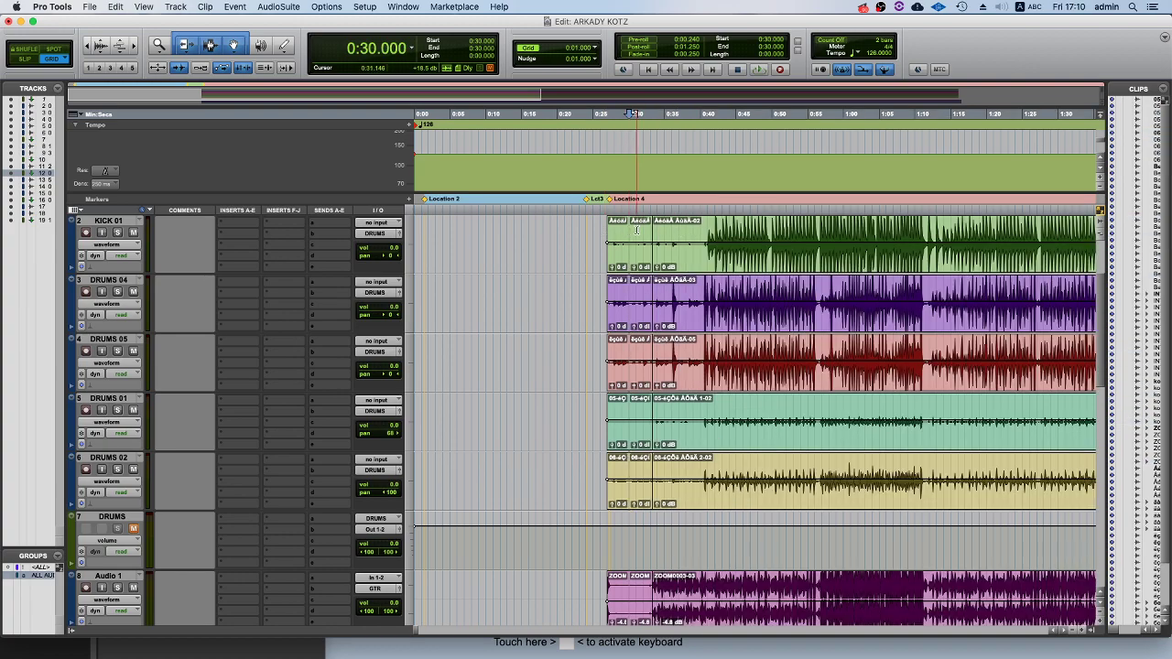
{"action": "key", "text": "super+z"}
{"action": "left_click", "coordinate": [636, 230]}
{"action": "key", "text": "b"}
{"action": "key", "text": "super+z"}
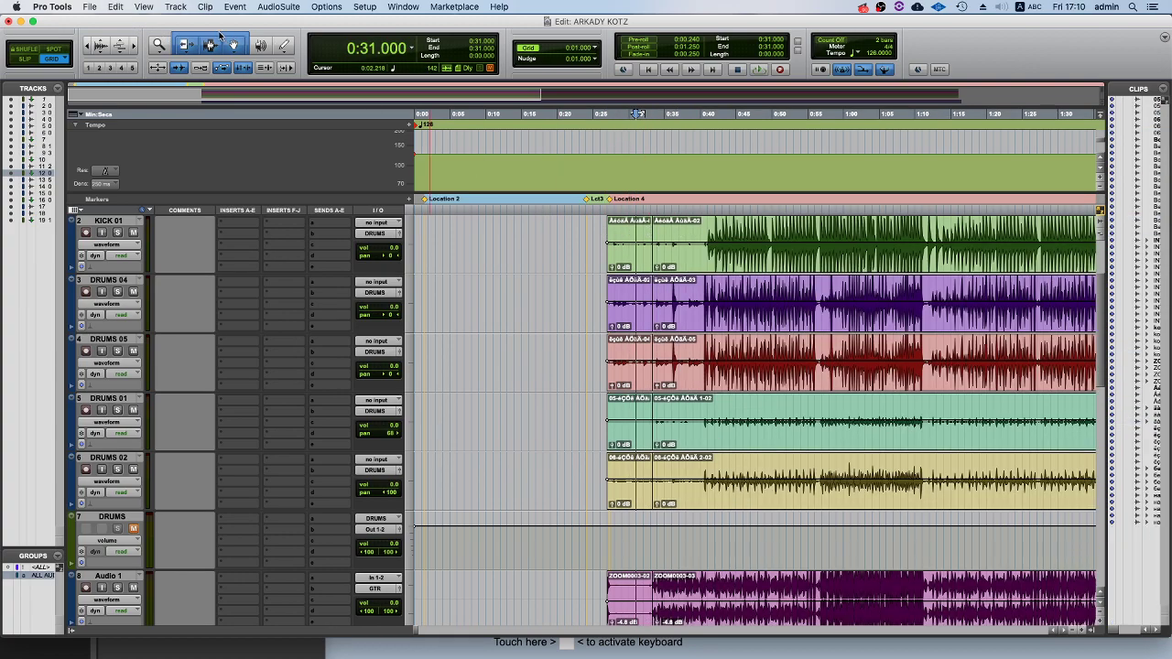
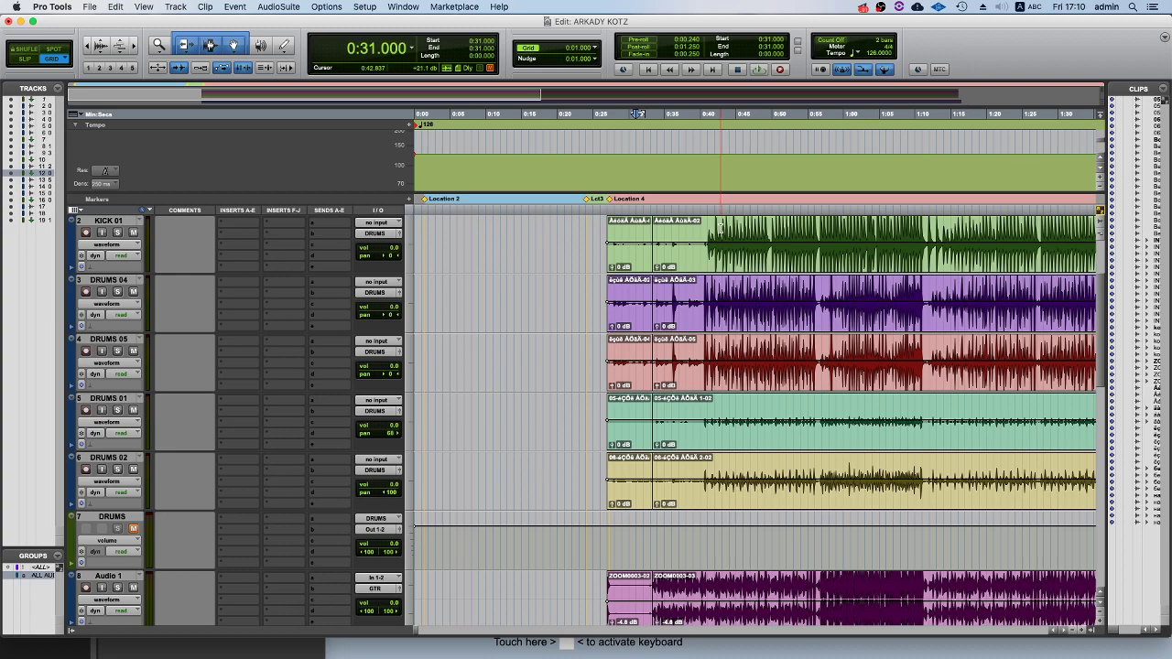
Check where the edit cursor snaps on the one-second grid along the KICK 01 clip, especially around the 0:40.000 drum entry.
{"action": "left_click", "coordinate": [631, 231]}
{"action": "left_click", "coordinate": [702, 229]}
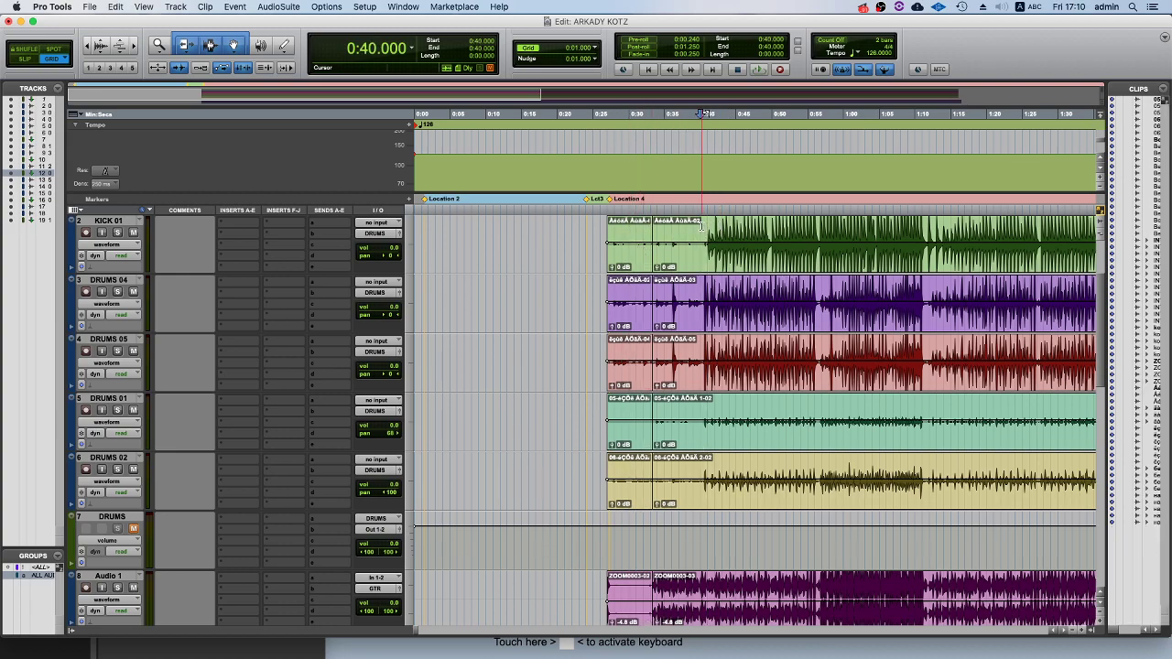
{"action": "left_click", "coordinate": [698, 229]}
{"action": "left_click", "coordinate": [707, 228]}
{"action": "left_click", "coordinate": [703, 229]}
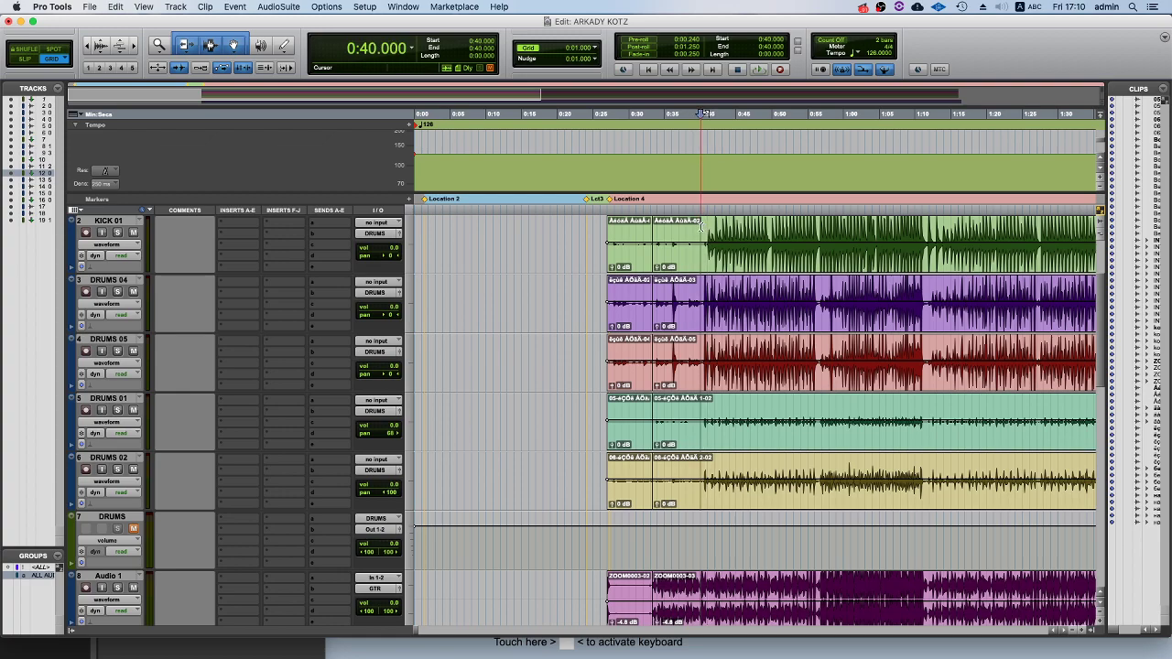
{"action": "left_click", "coordinate": [902, 228]}
{"action": "key", "text": "r"}
{"action": "left_click", "coordinate": [904, 227]}
{"action": "left_click", "coordinate": [901, 225]}
{"action": "left_click", "coordinate": [834, 228]}
{"action": "left_click", "coordinate": [776, 224]}
{"action": "left_click", "coordinate": [618, 226]}
{"action": "left_click", "coordinate": [587, 227]}
{"action": "key", "text": "t"}
{"action": "key", "text": "t"}
{"action": "left_click", "coordinate": [697, 227]}
{"action": "key", "text": "r"}
{"action": "key", "text": "r"}
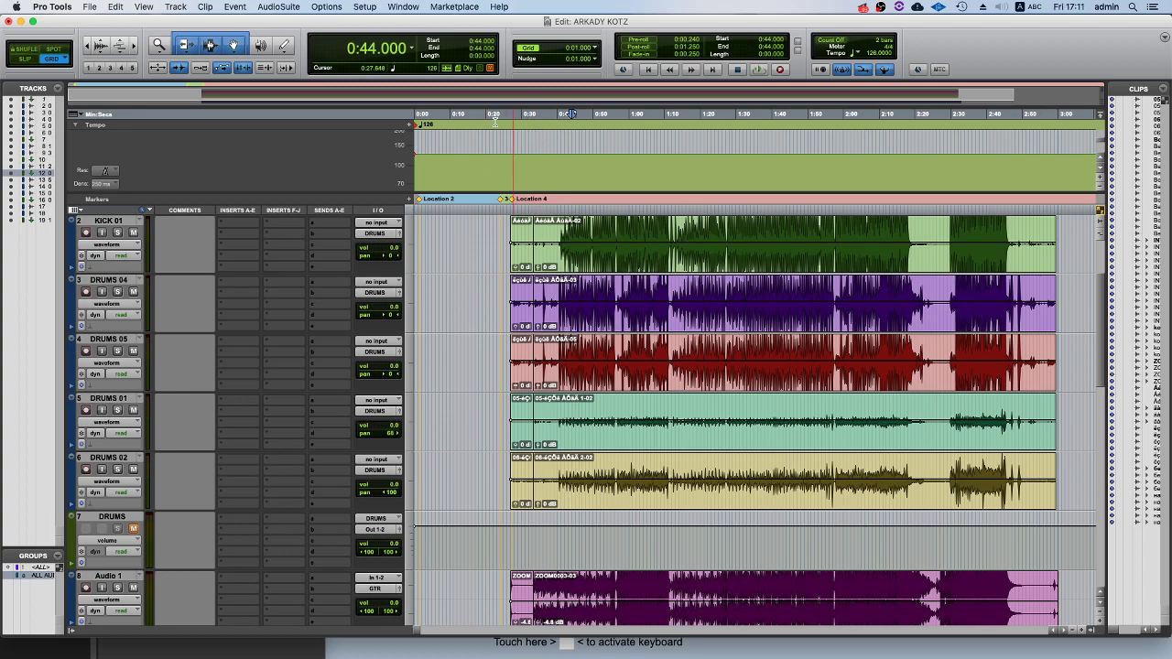
Place the edit cursor at 0:45.000 on the KICK 01 track and review the guitar, intro and vocal tracks below.
{"action": "left_click", "coordinate": [579, 229]}
{"action": "left_click", "coordinate": [590, 229]}
{"action": "left_click", "coordinate": [593, 229]}
{"action": "left_click", "coordinate": [575, 230]}
{"action": "scroll", "coordinate": [582, 256], "scroll_direction": "down", "scroll_amount": 9}
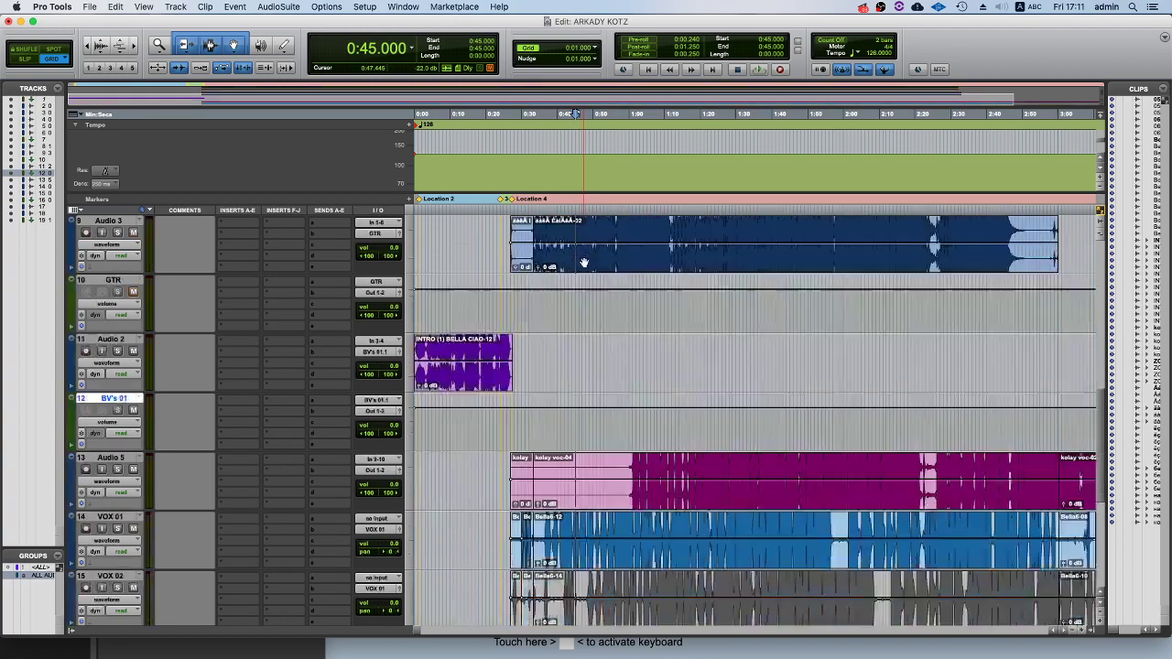
Review the drum tracks and place the edit cursor around the drum entry on the KICK 01 track, ending at 0:43.000.
{"action": "scroll", "coordinate": [585, 263], "scroll_direction": "up", "scroll_amount": 8}
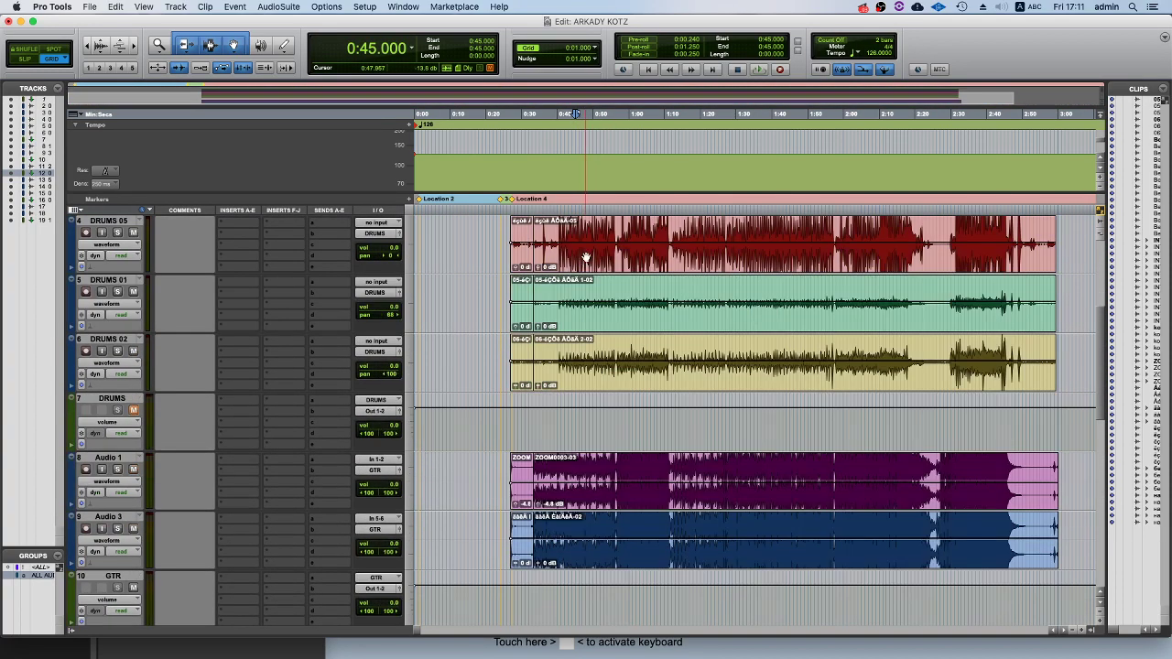
{"action": "scroll", "coordinate": [586, 258], "scroll_direction": "up", "scroll_amount": 4}
{"action": "left_click", "coordinate": [563, 344]}
{"action": "left_click", "coordinate": [564, 344]}
{"action": "left_click", "coordinate": [558, 346]}
{"action": "left_click", "coordinate": [565, 345]}
{"action": "left_click", "coordinate": [558, 346]}
{"action": "left_click", "coordinate": [569, 349]}
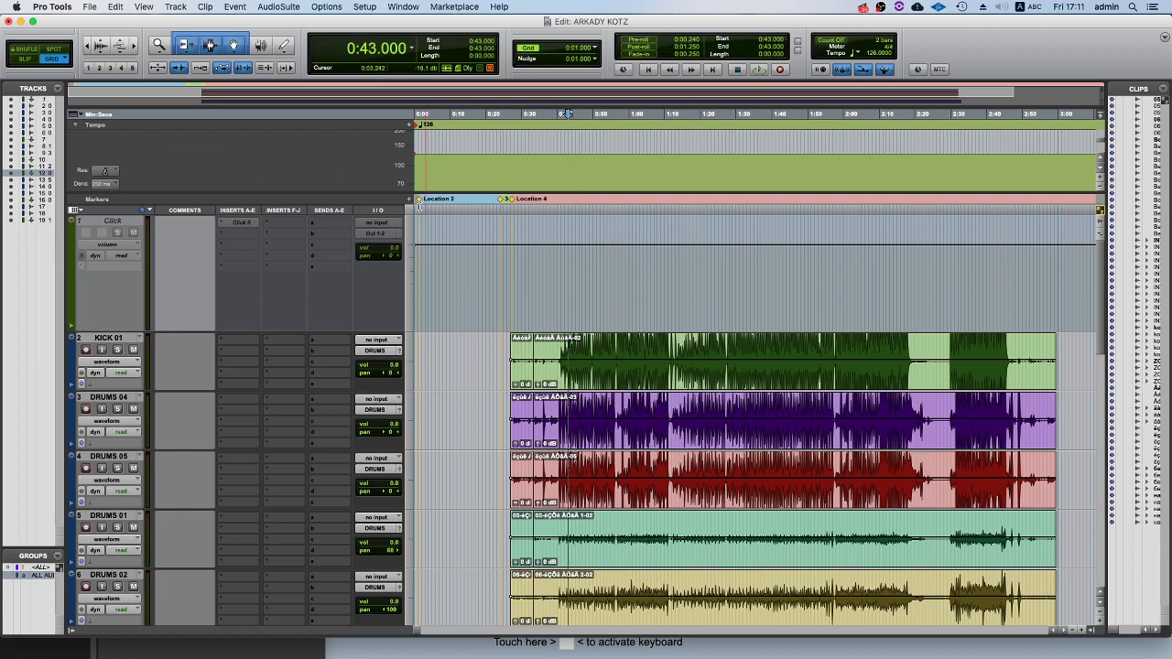
Undo the splits of the grouped drum clips at 0:33.282 and place the edit cursor at 0:32.000 on the KICK 01 track.
{"action": "key", "text": "t"}
{"action": "key", "text": "t"}
{"action": "key", "text": "super+z"}
{"action": "key", "text": "super+z"}
{"action": "key", "text": "super+z"}
{"action": "key", "text": "super+z"}
{"action": "left_click", "coordinate": [604, 343]}
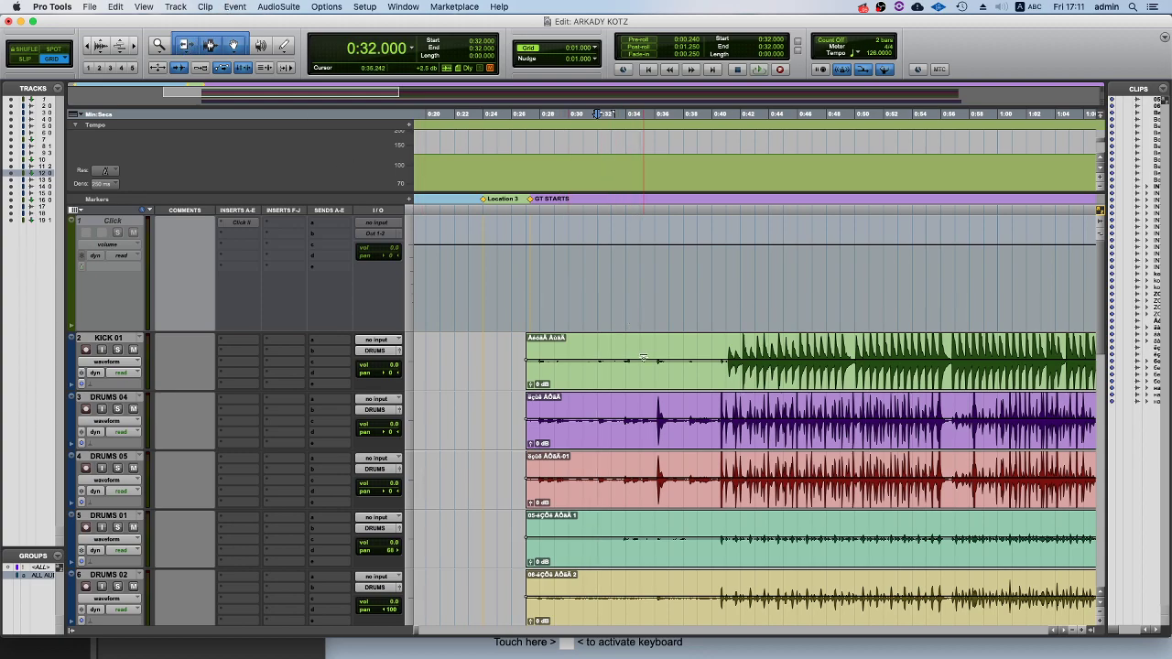
{"action": "left_click_drag", "start_coordinate": [644, 358], "coordinate": [644, 359]}
{"action": "key", "text": "super+z"}
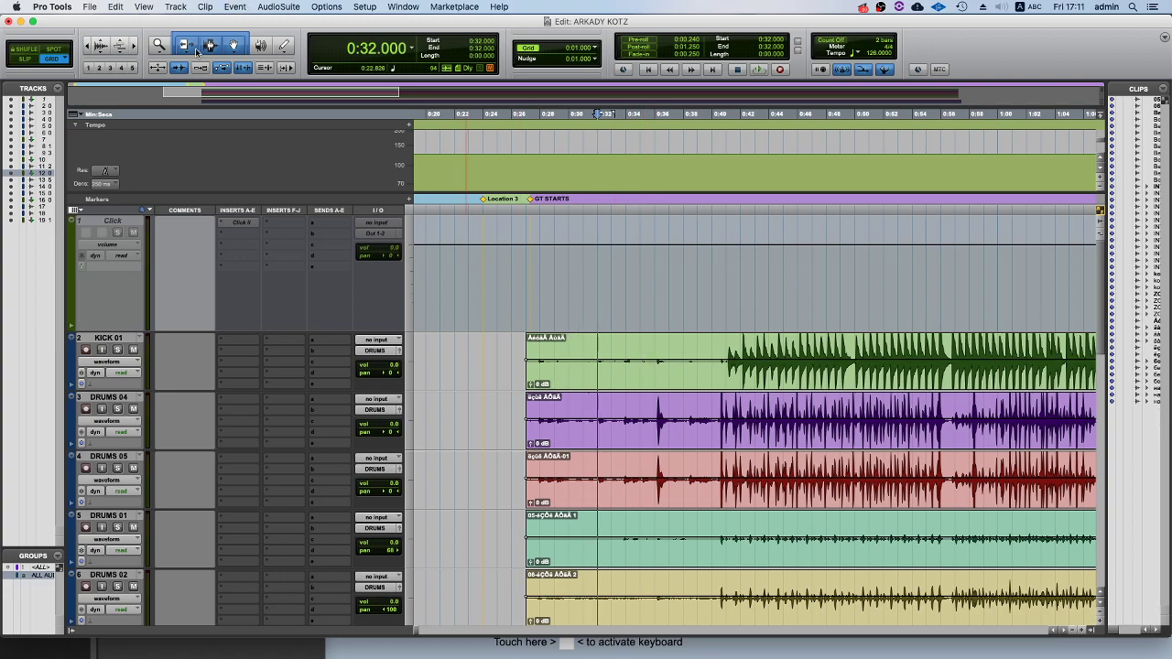
Select the grouped clips starting at 0:27.000 to review them, and place the edit cursor at 0:31.000 and at 0:32.000 on KICK 01.
{"action": "left_click", "coordinate": [670, 373]}
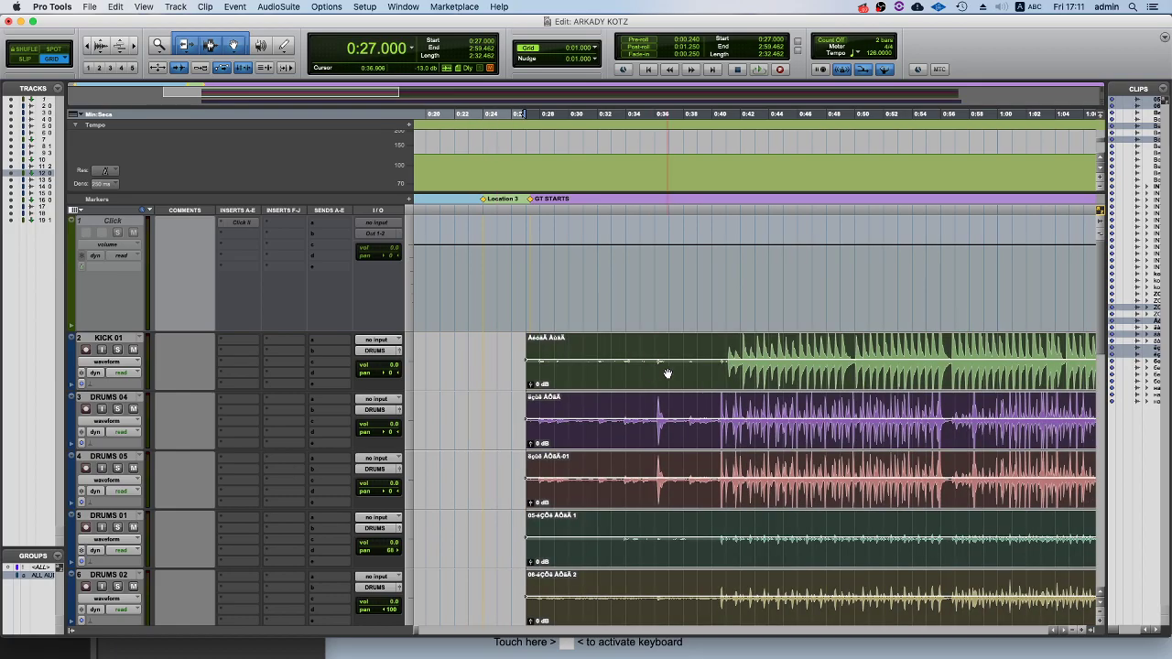
{"action": "scroll", "coordinate": [668, 374], "scroll_direction": "down", "scroll_amount": 5}
{"action": "scroll", "coordinate": [668, 374], "scroll_direction": "up", "scroll_amount": 5}
{"action": "left_click", "coordinate": [587, 348]}
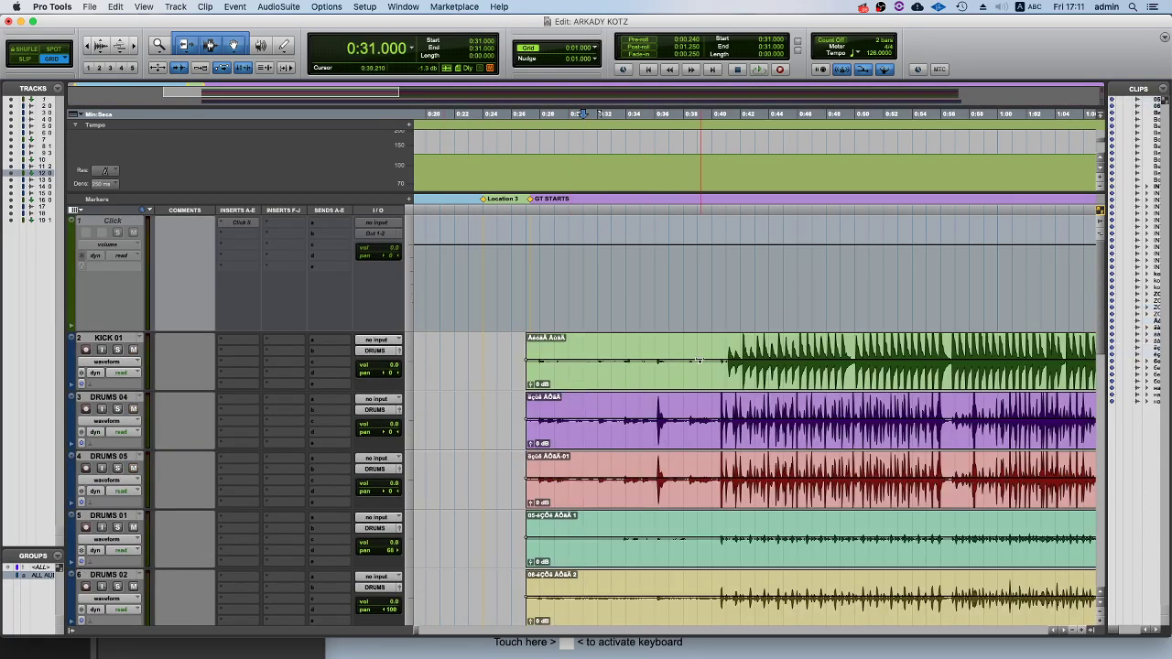
{"action": "left_click", "coordinate": [602, 345]}
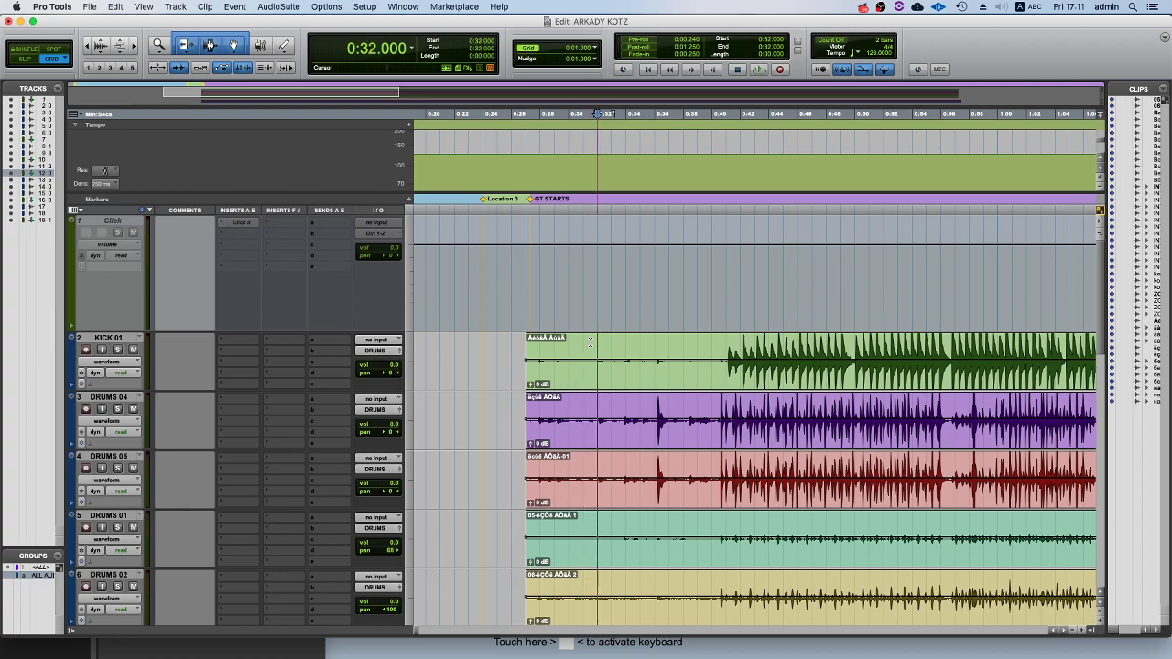
Open the Create Group settings and cancel them, and check the cursor snapping at 0:33.000 and 0:32.000 on the KICK 01 clip.
{"action": "key", "text": "super+g"}
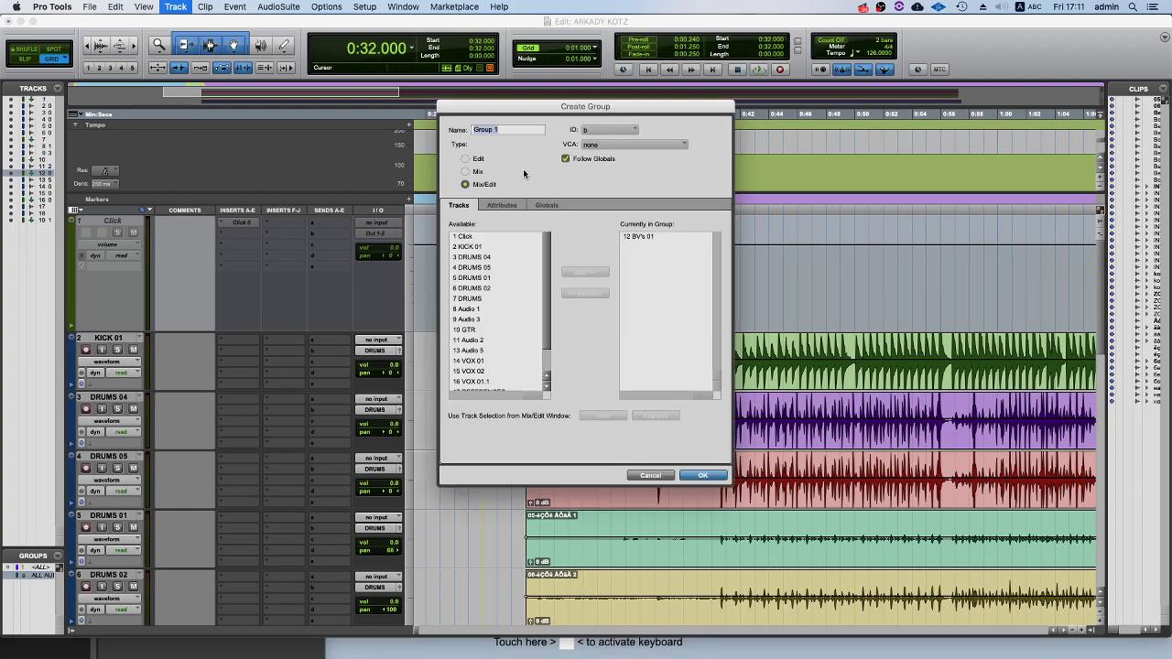
{"action": "key", "text": "Escape"}
{"action": "left_click", "coordinate": [611, 377]}
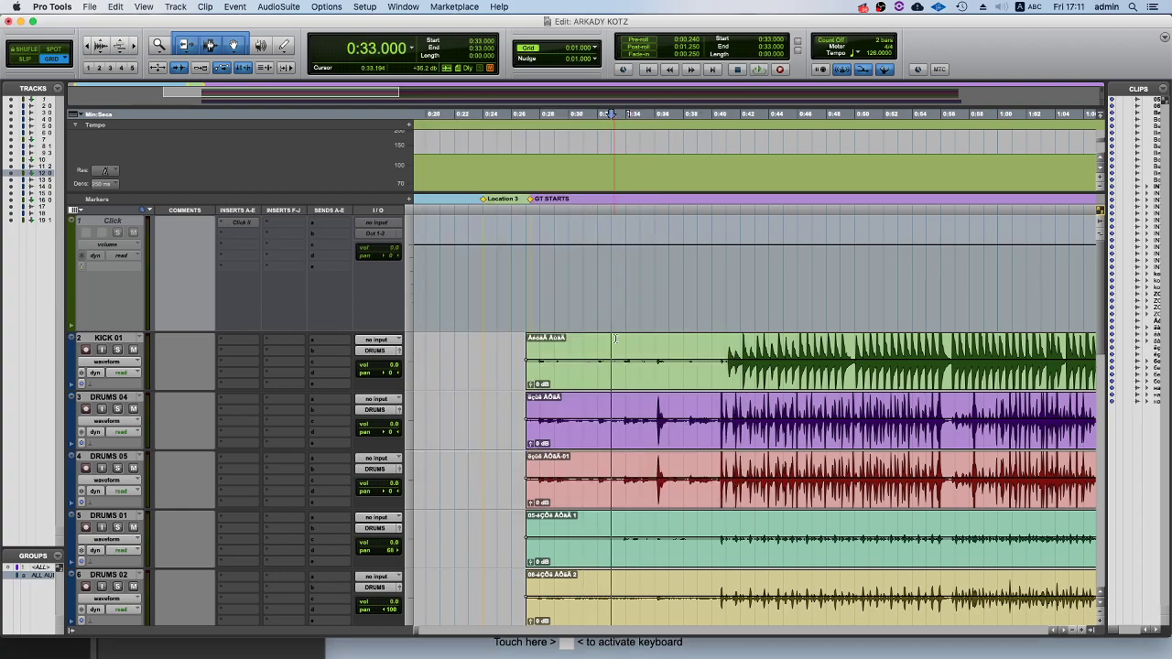
{"action": "double_click", "coordinate": [620, 375]}
{"action": "left_click", "coordinate": [620, 375]}
{"action": "left_click", "coordinate": [596, 348]}
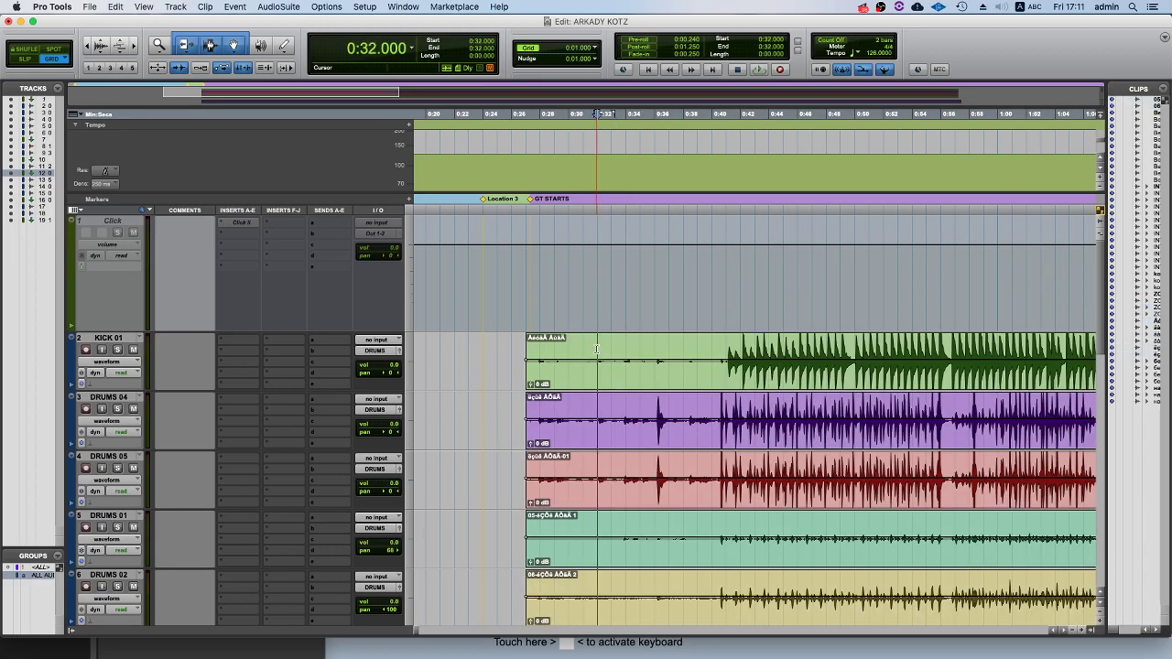
Select the DEMO clip to compare its start with the GT STARTS marker up close, and place the edit cursor at 0:27.000.
{"action": "scroll", "coordinate": [597, 348], "scroll_direction": "down", "scroll_amount": 10}
{"action": "left_click", "coordinate": [575, 499]}
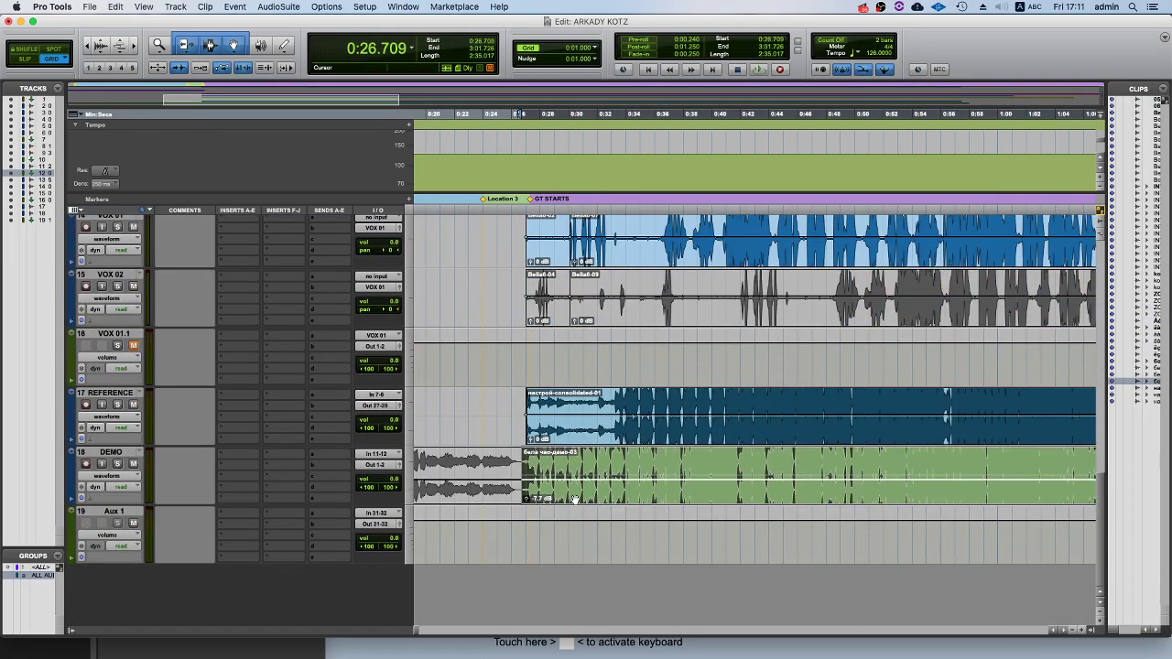
{"action": "key", "text": "t"}
{"action": "key", "text": "t"}
{"action": "key", "text": "t"}
{"action": "key", "text": "t"}
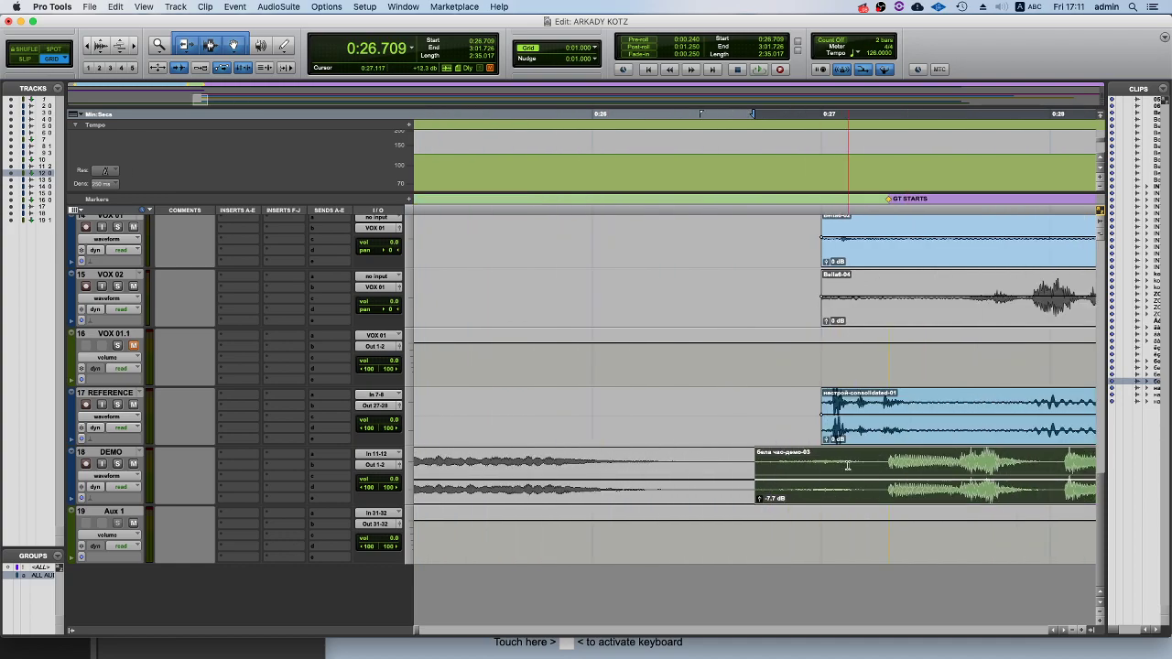
{"action": "left_click", "coordinate": [887, 477]}
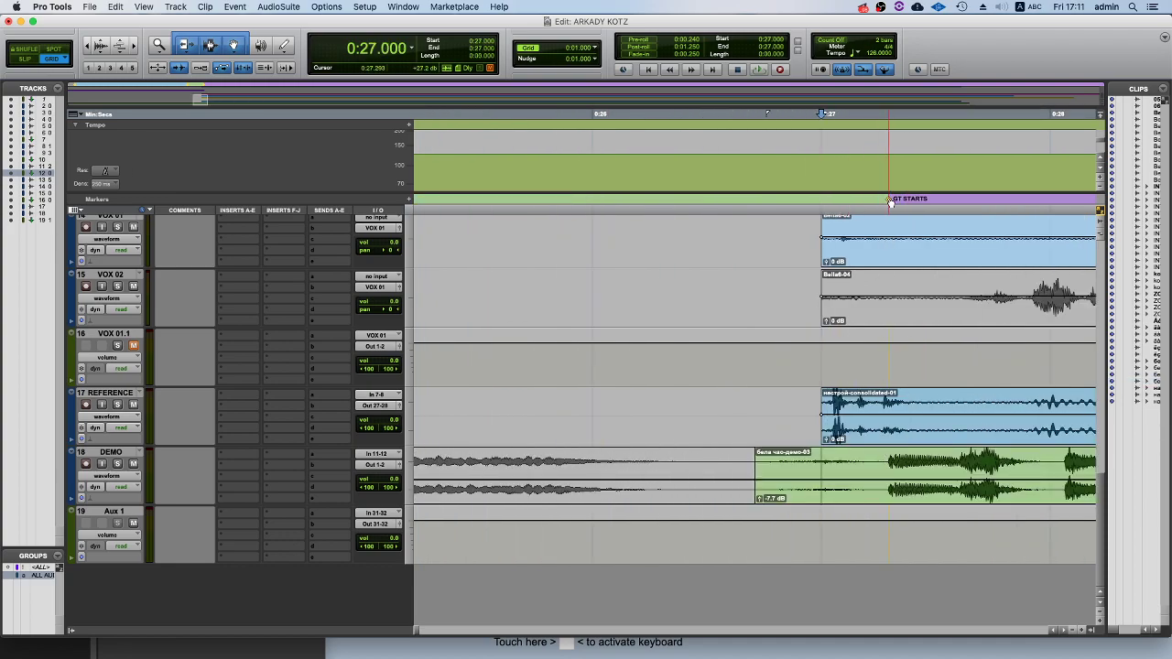
Select the Audio 1 guitar clip after the 0:33.282 split, examine its start up close and briefly play it.
{"action": "scroll", "coordinate": [891, 203], "scroll_direction": "down", "scroll_amount": 3}
{"action": "scroll", "coordinate": [871, 366], "scroll_direction": "up", "scroll_amount": 10}
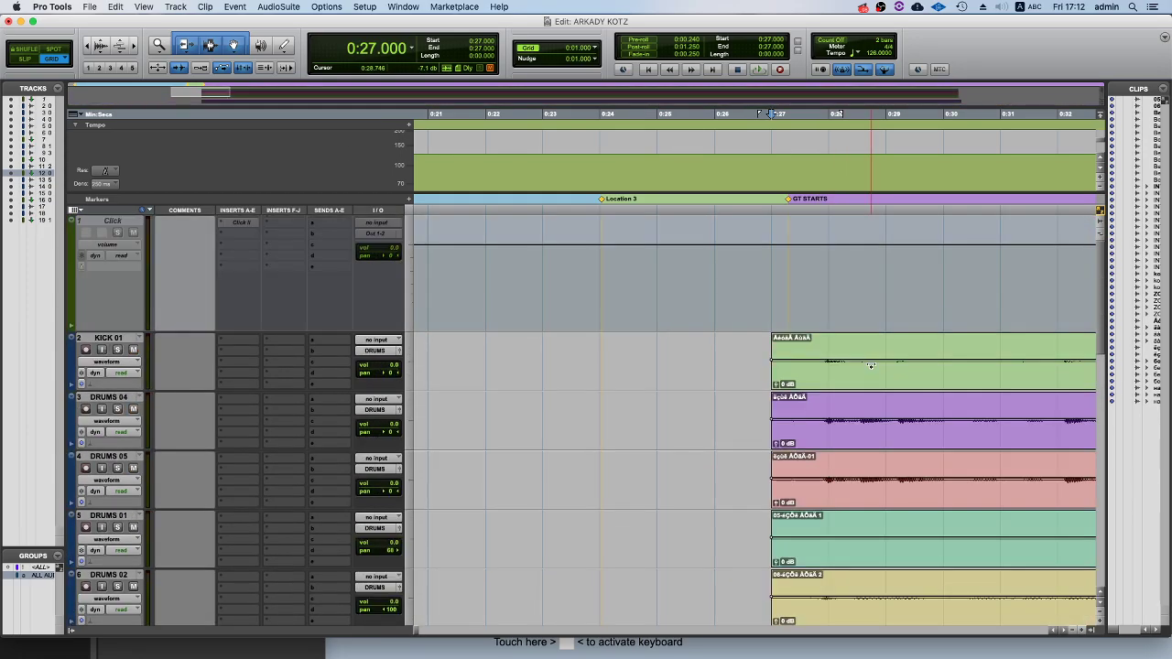
{"action": "scroll", "coordinate": [871, 367], "scroll_direction": "down", "scroll_amount": 3}
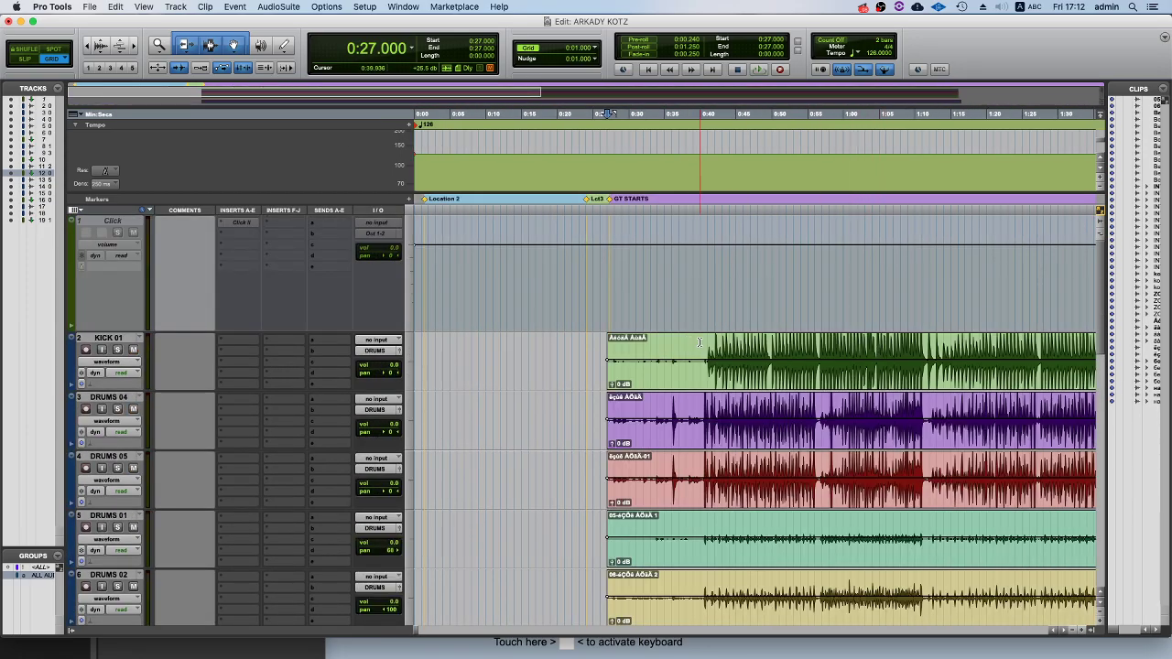
{"action": "scroll", "coordinate": [700, 342], "scroll_direction": "down", "scroll_amount": 5}
{"action": "left_click", "coordinate": [700, 374]}
{"action": "key", "text": "t"}
{"action": "key", "text": "t"}
{"action": "key", "text": "t"}
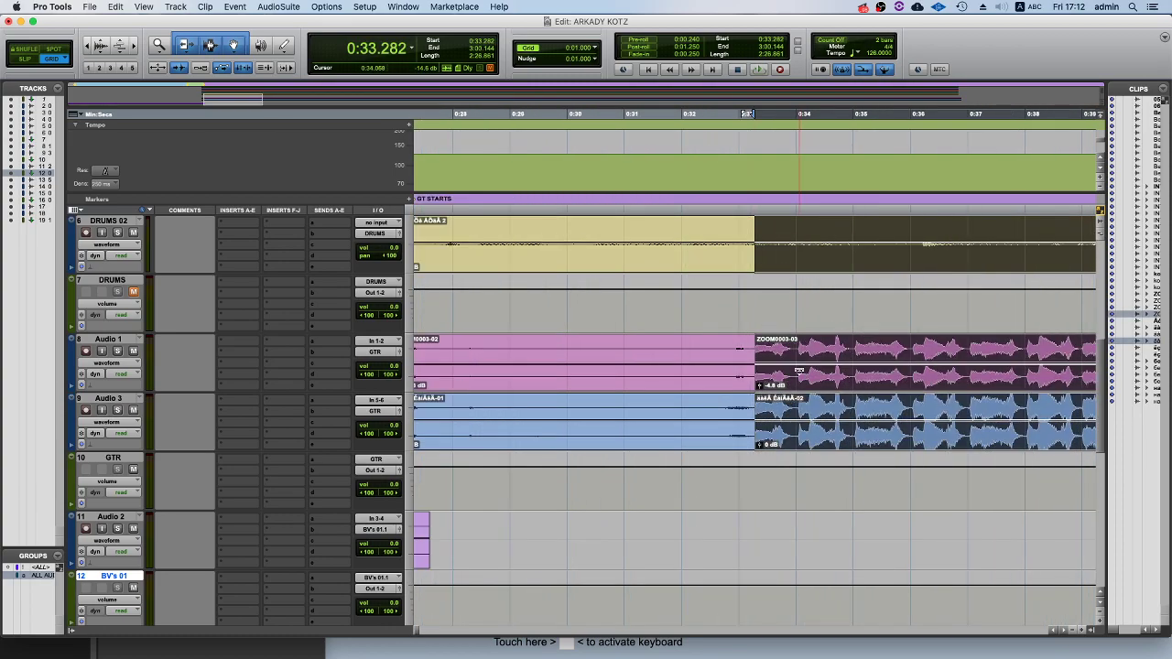
{"action": "key", "text": "t"}
{"action": "key", "text": "space"}
{"action": "key", "text": "r"}
{"action": "key", "text": "r"}
{"action": "key", "text": "space"}
{"action": "key", "text": "t"}
{"action": "key", "text": "t"}
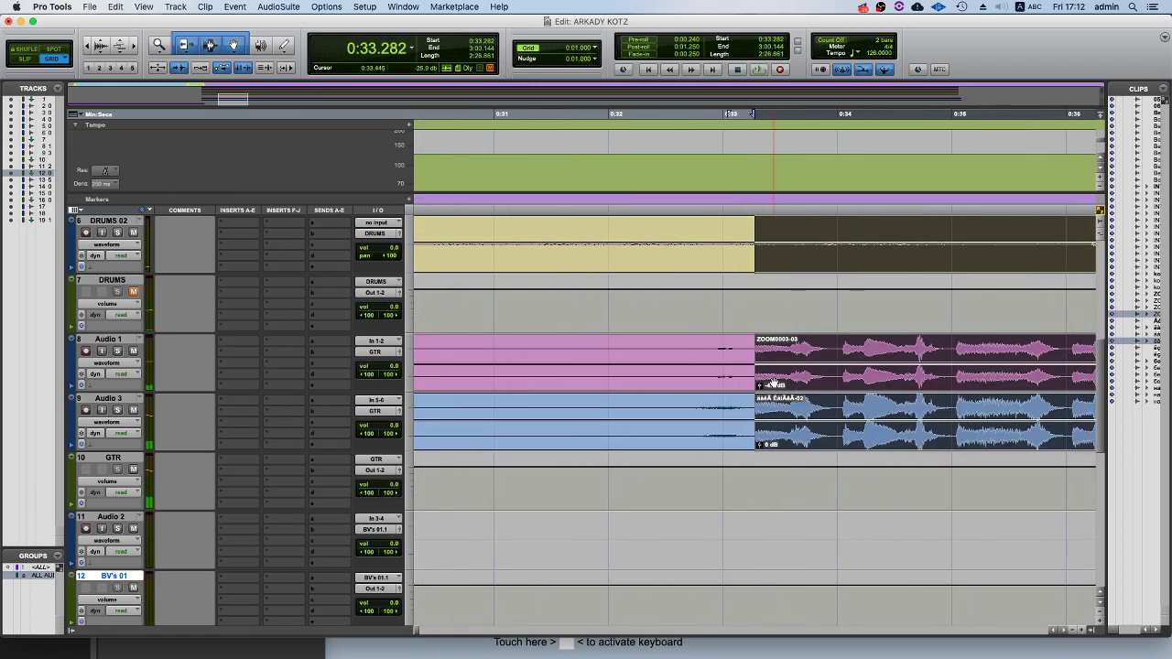
Move the main guitar clips on Audio 1 and Audio 3 earlier to start at 0:27.294, aligned with the GT STARTS marker.
{"action": "key", "text": "space"}
{"action": "scroll", "coordinate": [773, 383], "scroll_direction": "down", "scroll_amount": 2}
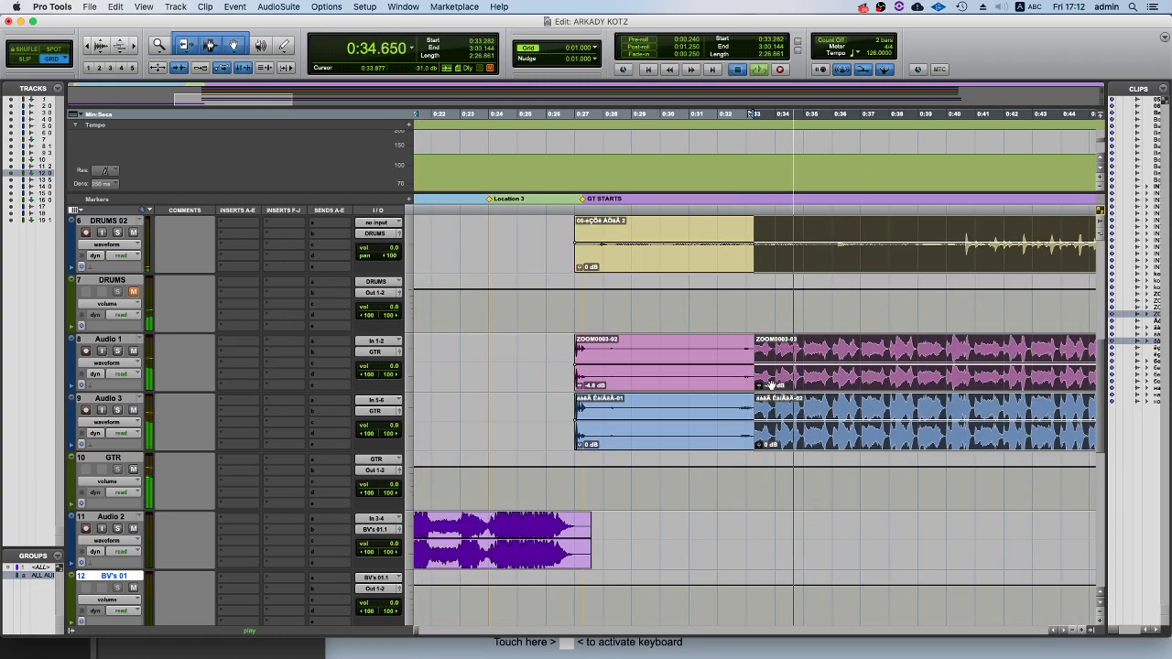
{"action": "key", "text": "space"}
{"action": "left_click_drag", "start_coordinate": [751, 383], "coordinate": [618, 375]}
{"action": "key", "text": "t"}
{"action": "key", "text": "t"}
{"action": "key", "text": "t"}
{"action": "key", "text": "t"}
{"action": "left_click_drag", "start_coordinate": [811, 385], "coordinate": [787, 382]}
{"action": "key", "text": "r"}
{"action": "key", "text": "r"}
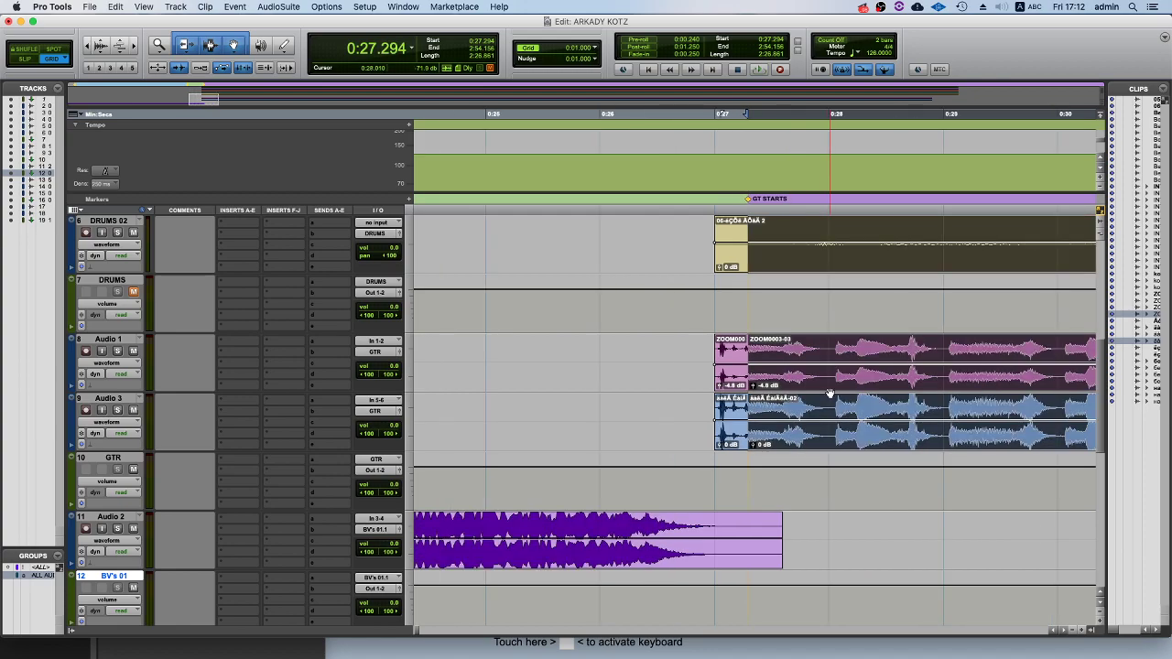
Play the arrangement from 0:27.294 and compare it with the DEMO track muted and unmuted.
{"action": "scroll", "coordinate": [828, 395], "scroll_direction": "down", "scroll_amount": 8}
{"action": "scroll", "coordinate": [828, 397], "scroll_direction": "down", "scroll_amount": 5}
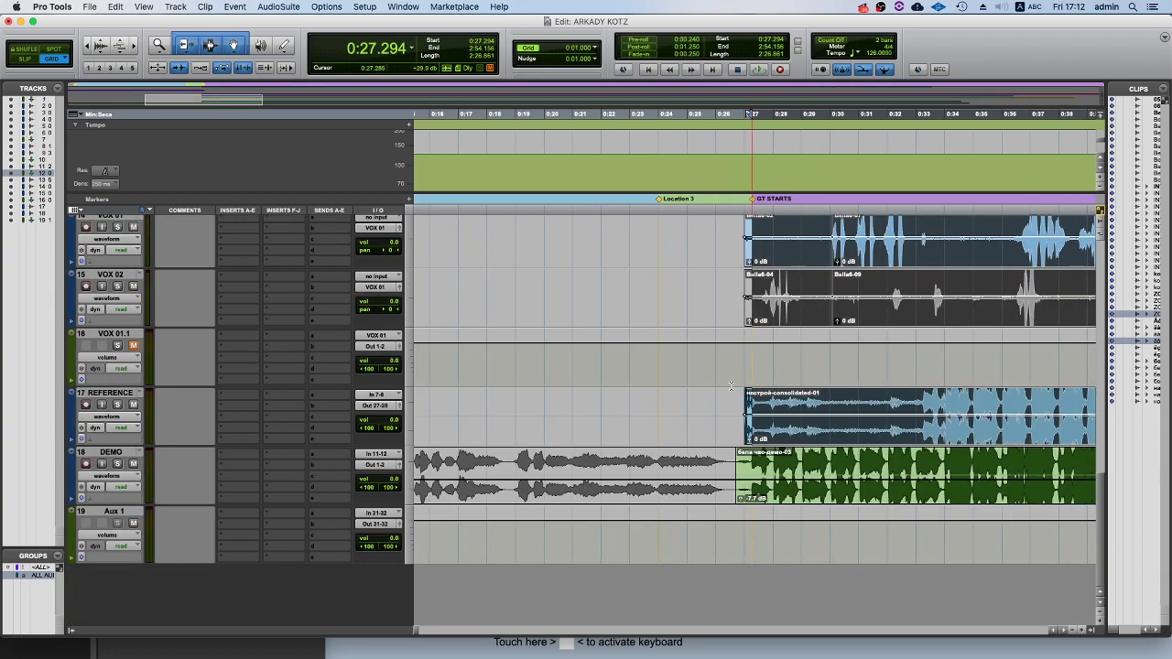
{"action": "key", "text": "space"}
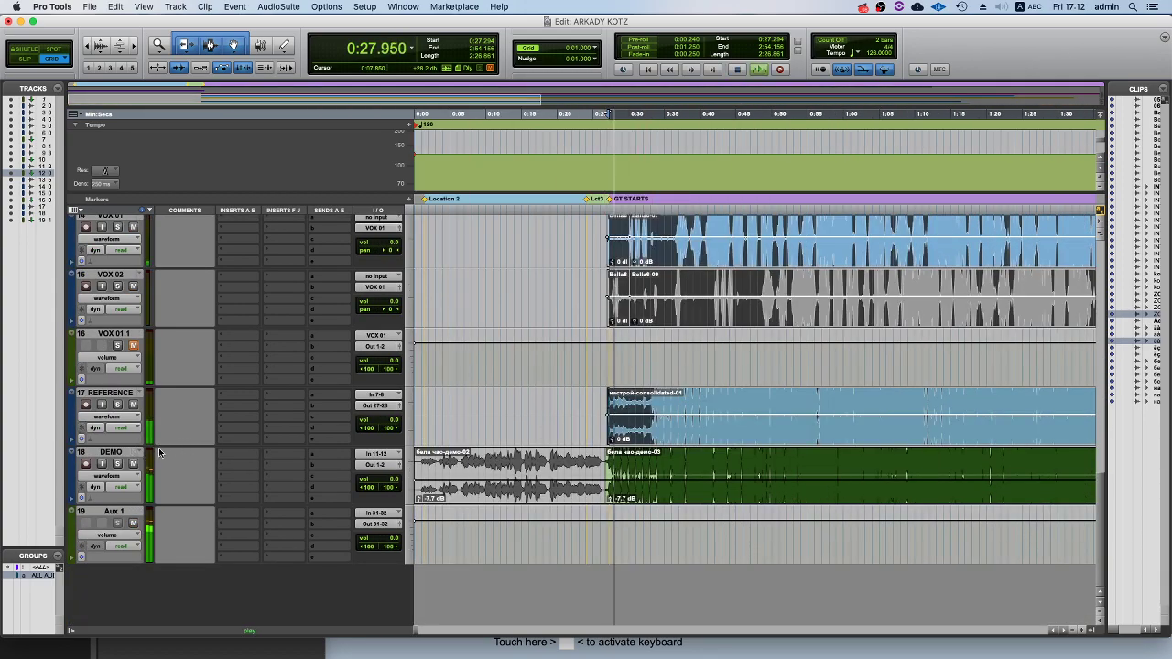
{"action": "left_click", "coordinate": [134, 465]}
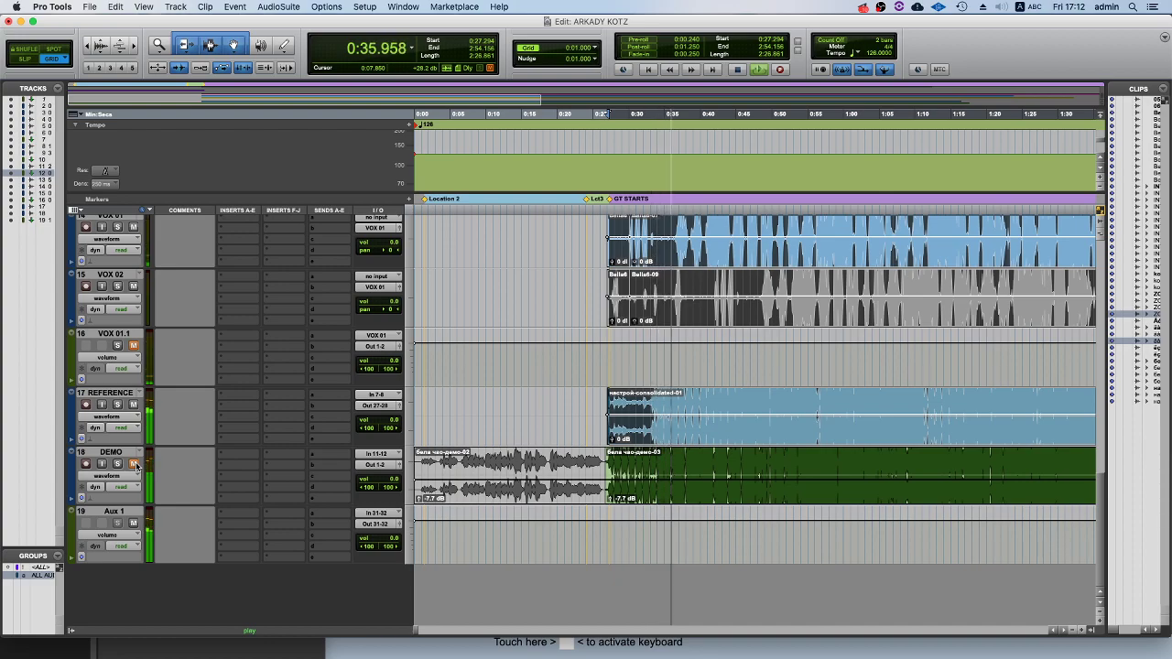
{"action": "scroll", "coordinate": [136, 467], "scroll_direction": "up", "scroll_amount": 3}
{"action": "scroll", "coordinate": [136, 495], "scroll_direction": "down", "scroll_amount": 3}
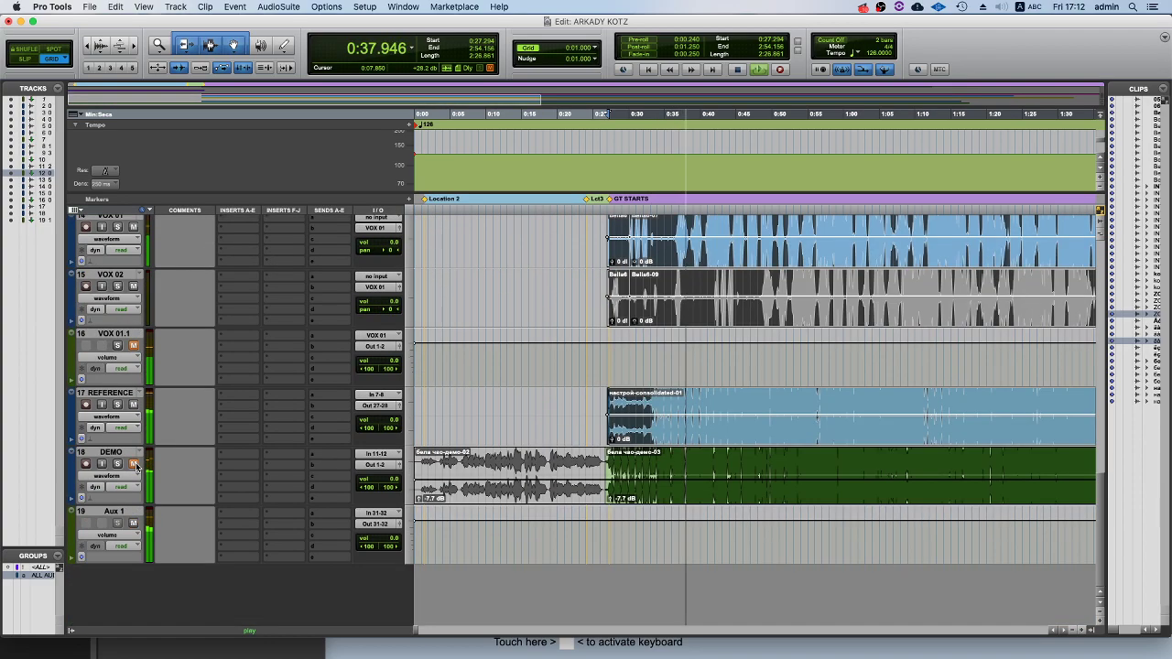
{"action": "left_click", "coordinate": [134, 464]}
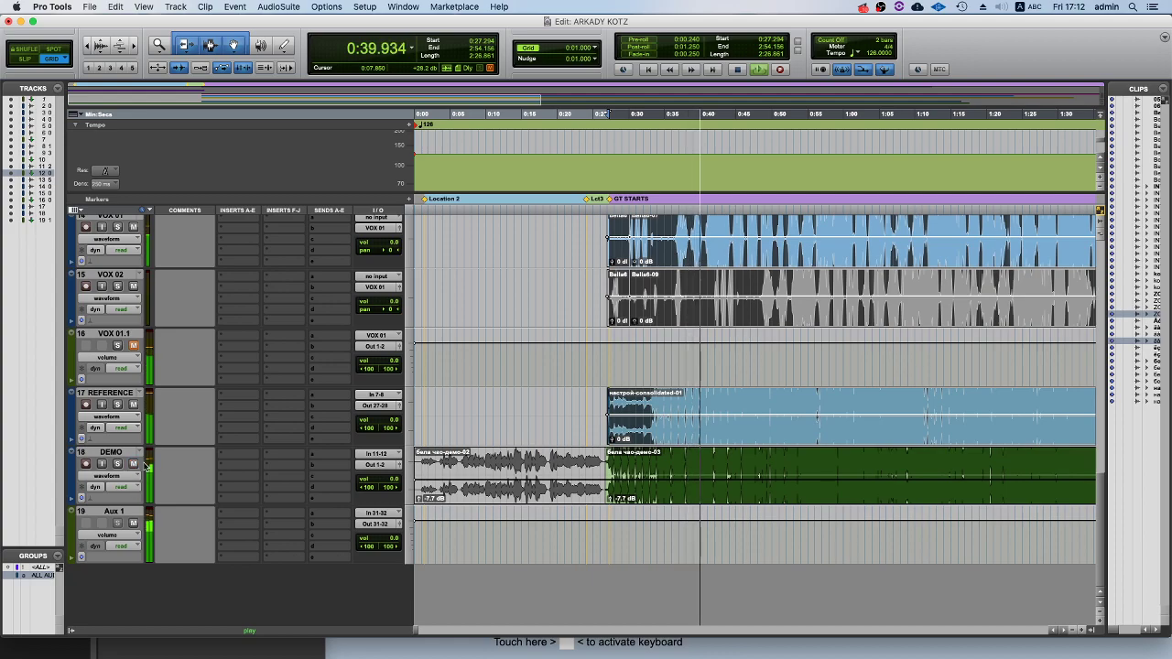
{"action": "key", "text": "r"}
{"action": "key", "text": "space"}
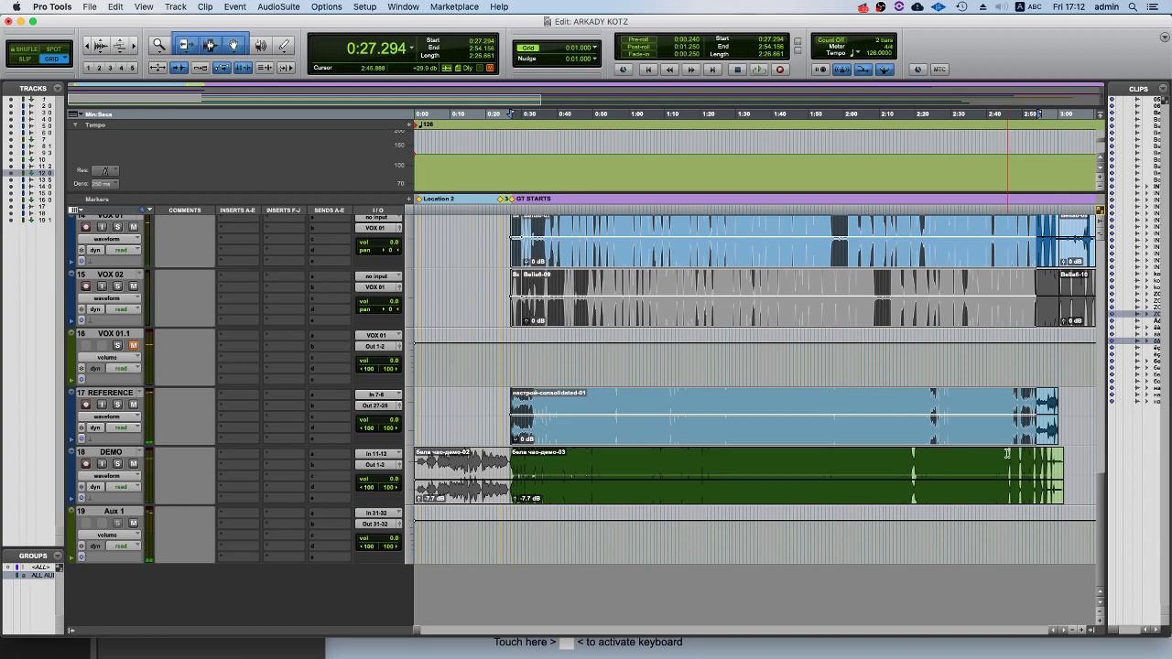
Audition the song's ending from 2:46.000 against the REFERENCE and DEMO tracks.
{"action": "left_click", "coordinate": [1007, 453]}
{"action": "key", "text": "space"}
{"action": "scroll", "coordinate": [774, 454], "scroll_direction": "up", "scroll_amount": 2}
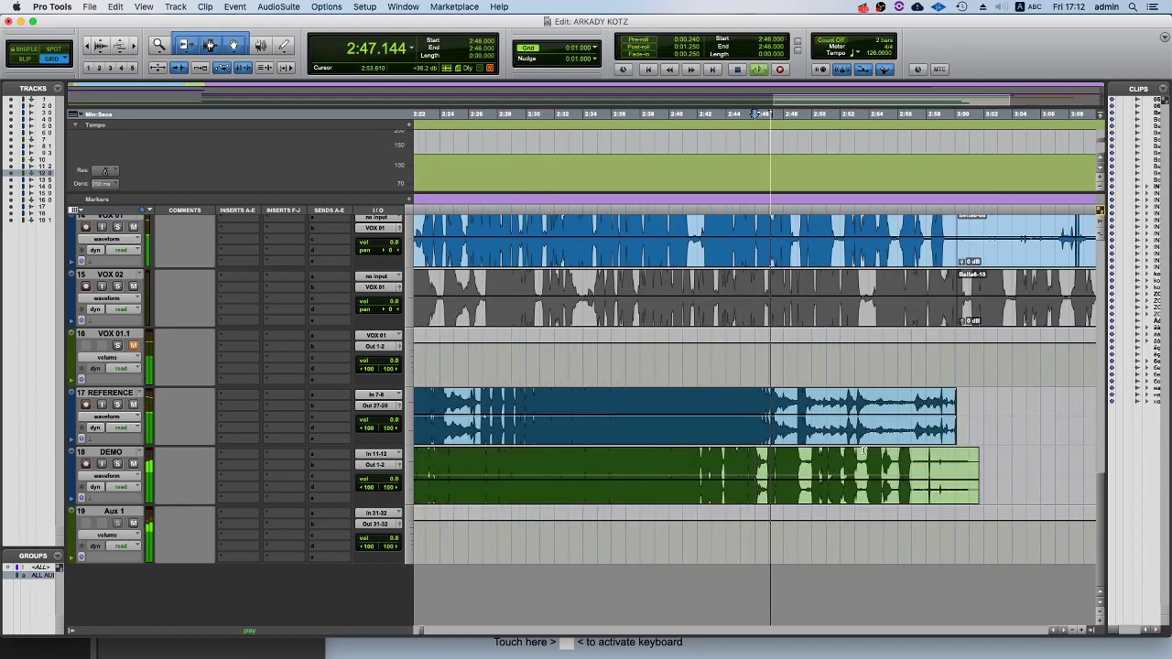
{"action": "scroll", "coordinate": [733, 453], "scroll_direction": "down", "scroll_amount": 1}
Audition earlier passages, including the one from 2:18.000, to check the vocals against the demo.
{"action": "left_click", "coordinate": [688, 458]}
{"action": "key", "text": "space"}
{"action": "key", "text": "space"}
{"action": "left_click", "coordinate": [553, 455]}
{"action": "left_click", "coordinate": [554, 456]}
{"action": "key", "text": "space"}
{"action": "scroll", "coordinate": [553, 456], "scroll_direction": "up", "scroll_amount": 5}
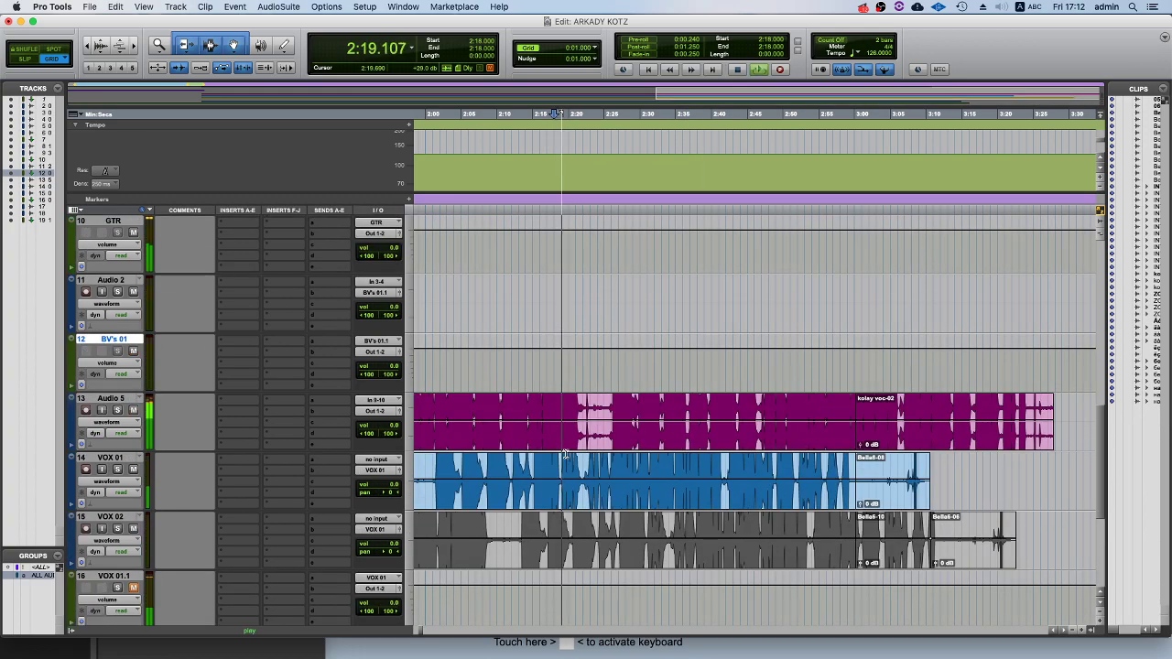
{"action": "key", "text": "r"}
{"action": "key", "text": "r"}
{"action": "scroll", "coordinate": [385, 468], "scroll_direction": "down", "scroll_amount": 5}
{"action": "key", "text": "space"}
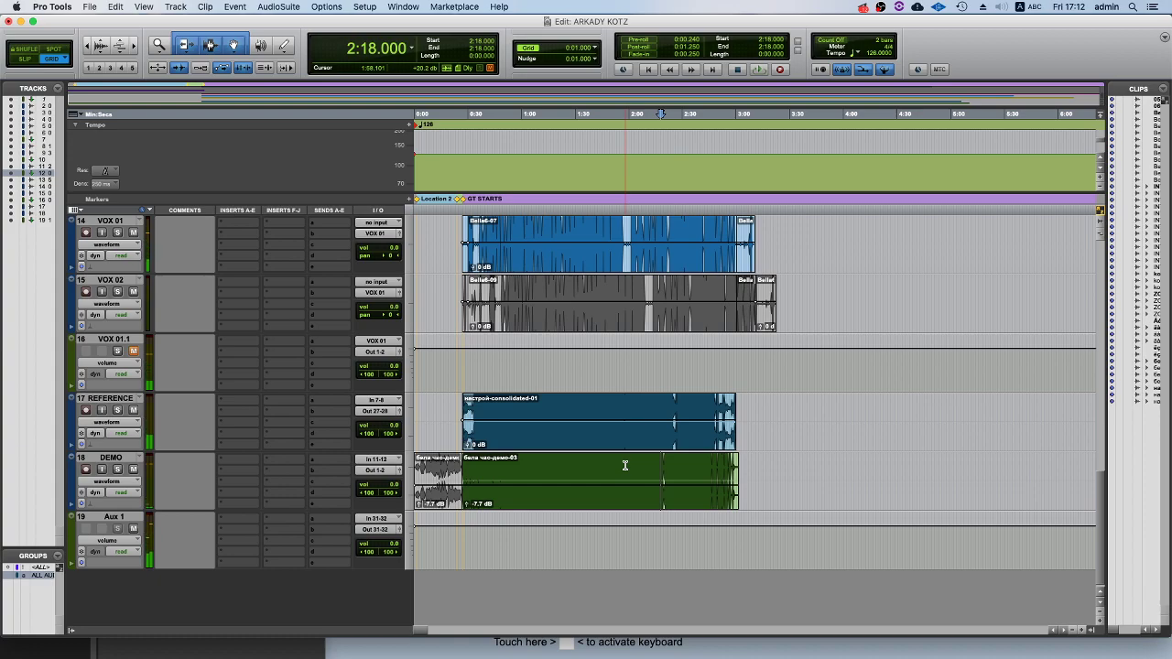
Play from 2:10.000 across all tracks, toggling mute on DEMO and Audio 5 to compare the timing.
{"action": "scroll", "coordinate": [625, 465], "scroll_direction": "up", "scroll_amount": 2}
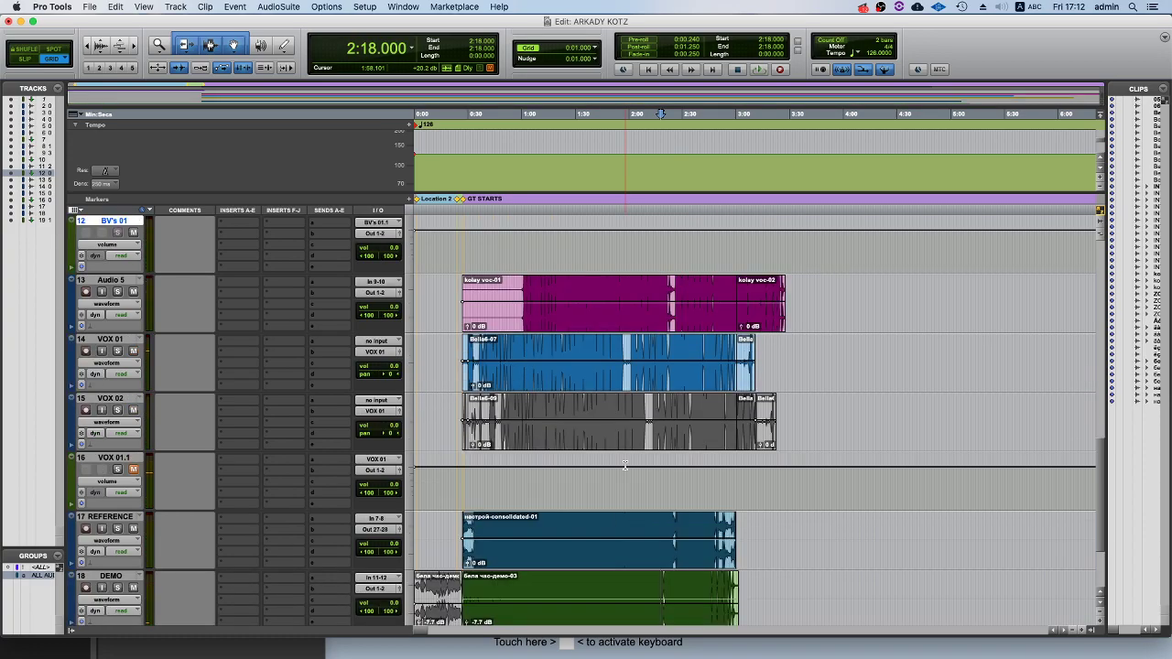
{"action": "scroll", "coordinate": [625, 465], "scroll_direction": "up", "scroll_amount": 7}
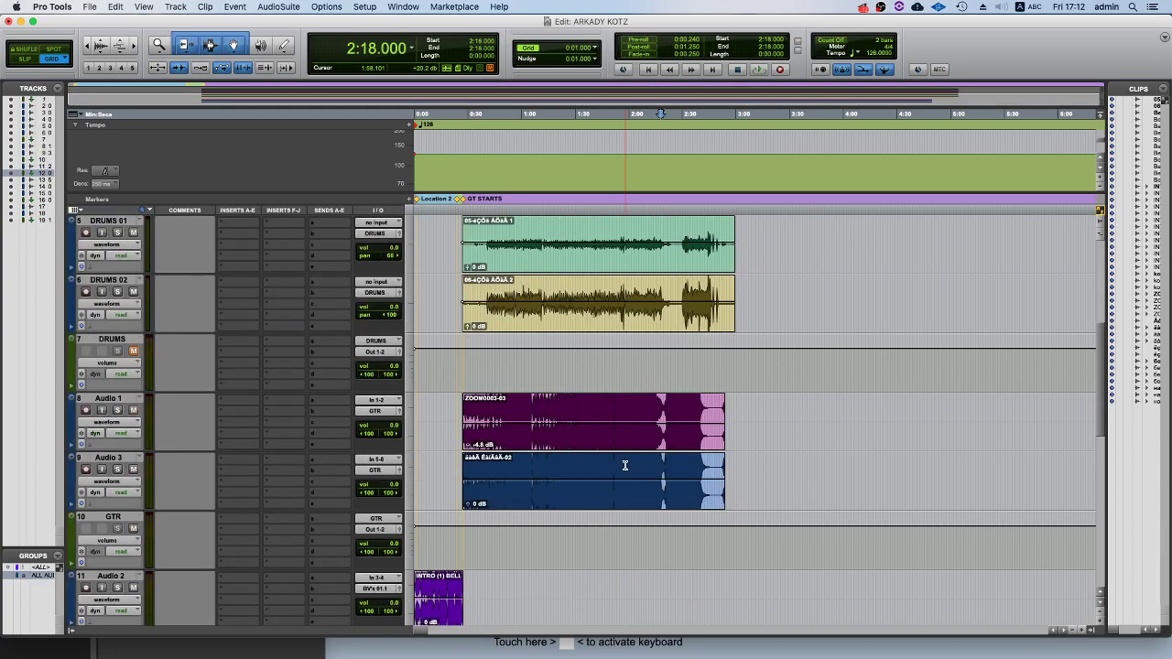
{"action": "scroll", "coordinate": [629, 396], "scroll_direction": "down", "scroll_amount": 7}
{"action": "left_click", "coordinate": [647, 396]}
{"action": "key", "text": "space"}
{"action": "scroll", "coordinate": [647, 395], "scroll_direction": "up", "scroll_amount": 7}
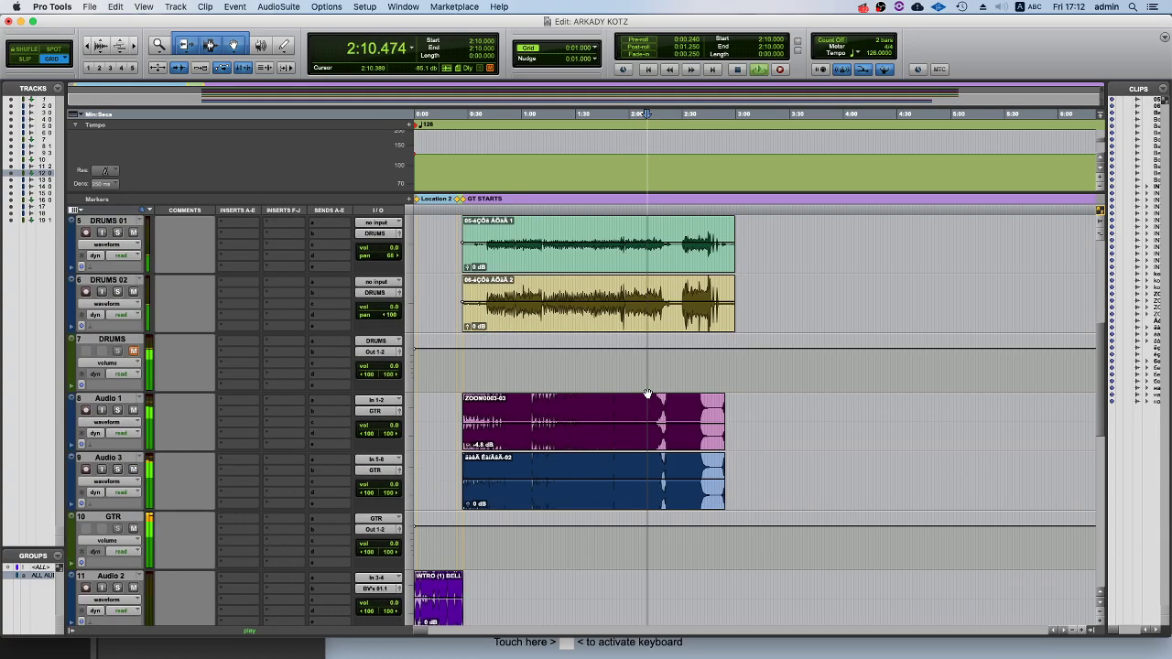
{"action": "scroll", "coordinate": [648, 393], "scroll_direction": "down", "scroll_amount": 9}
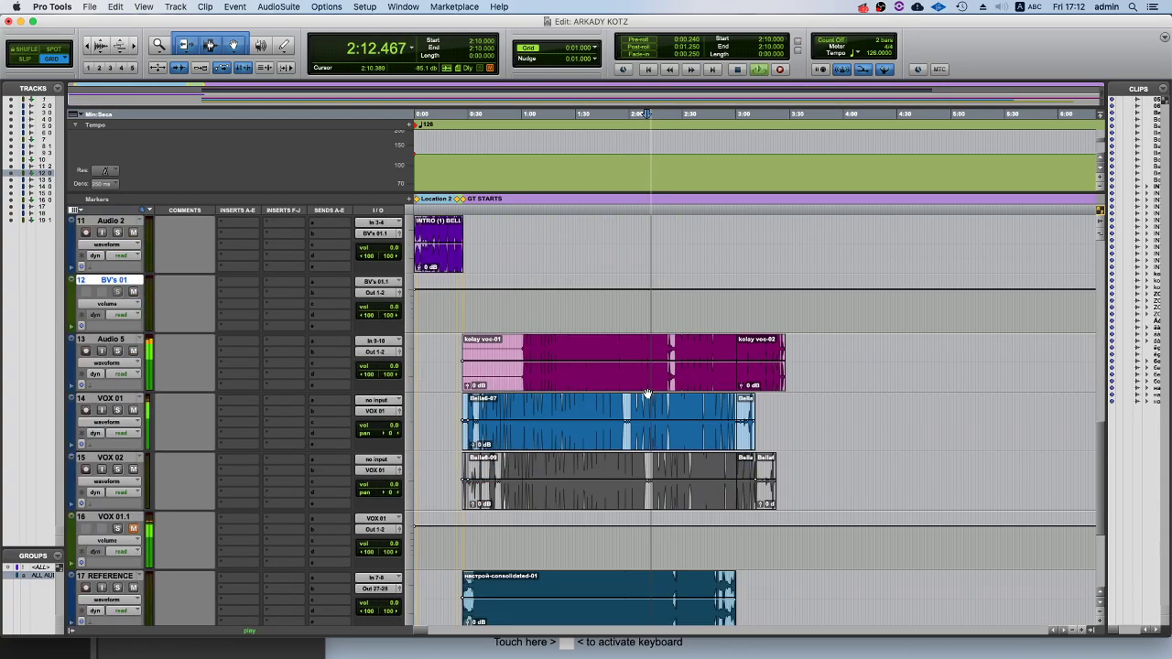
{"action": "left_click", "coordinate": [134, 465]}
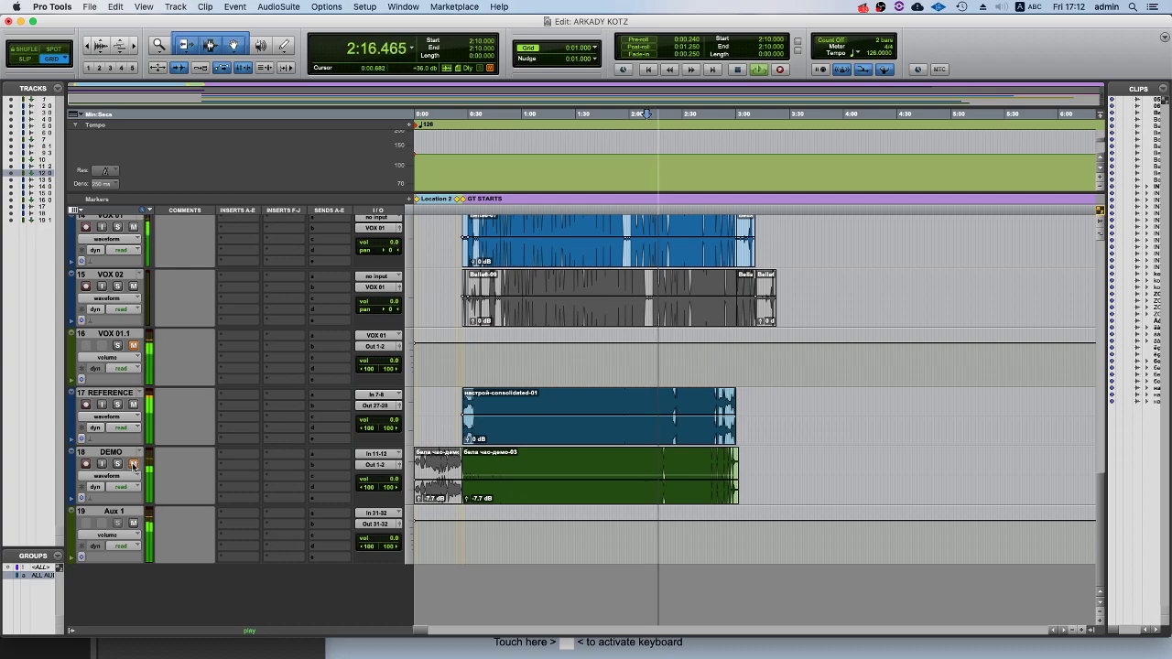
{"action": "scroll", "coordinate": [134, 465], "scroll_direction": "up", "scroll_amount": 5}
{"action": "left_click", "coordinate": [134, 470]}
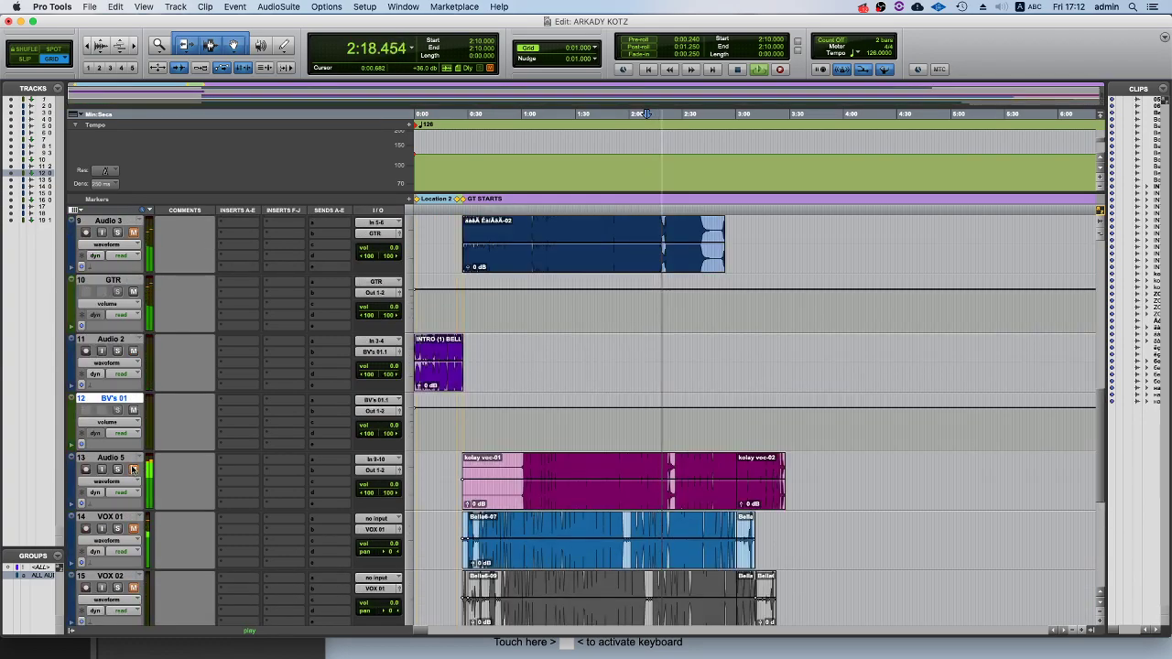
Route the output of the Audio 5 track to the VOX 01 stereo bus.
{"action": "left_click", "coordinate": [110, 458]}
{"action": "key", "text": "space"}
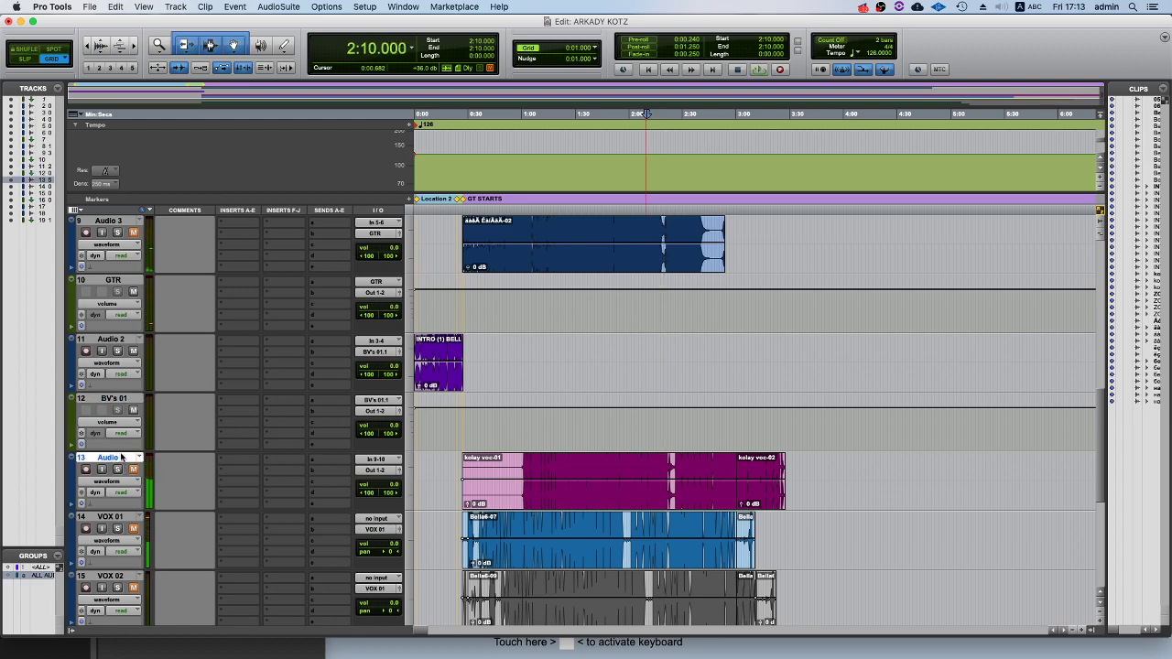
{"action": "scroll", "coordinate": [118, 444], "scroll_direction": "down", "scroll_amount": 1}
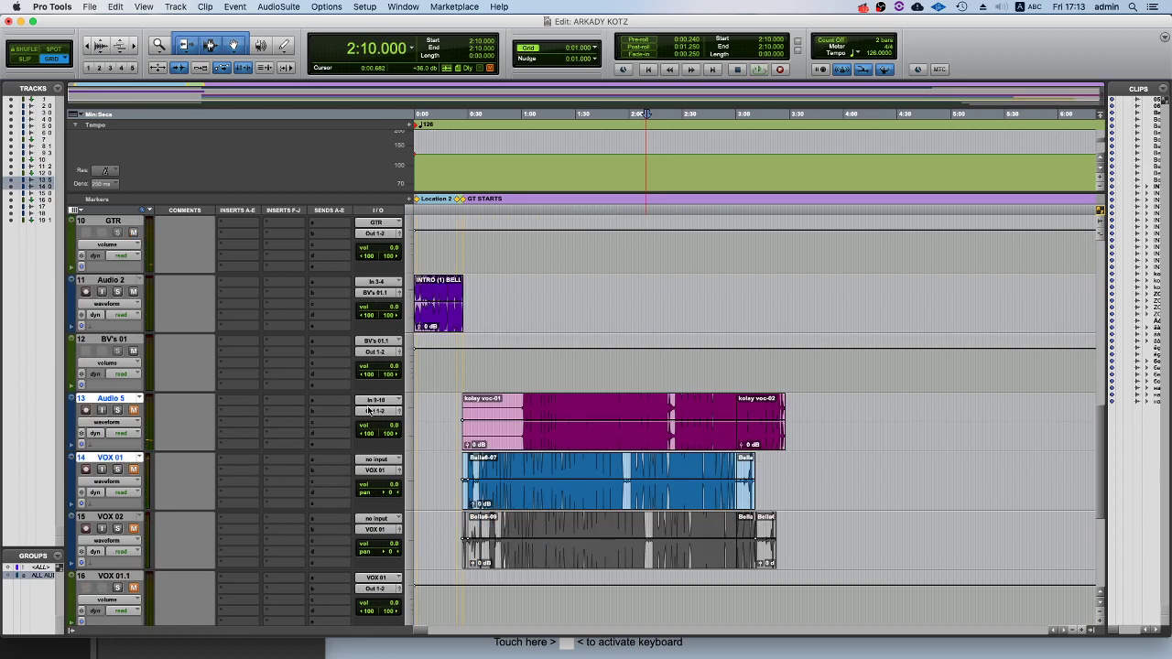
{"action": "left_click", "coordinate": [376, 470]}
{"action": "mouse_move", "coordinate": [385, 481]}
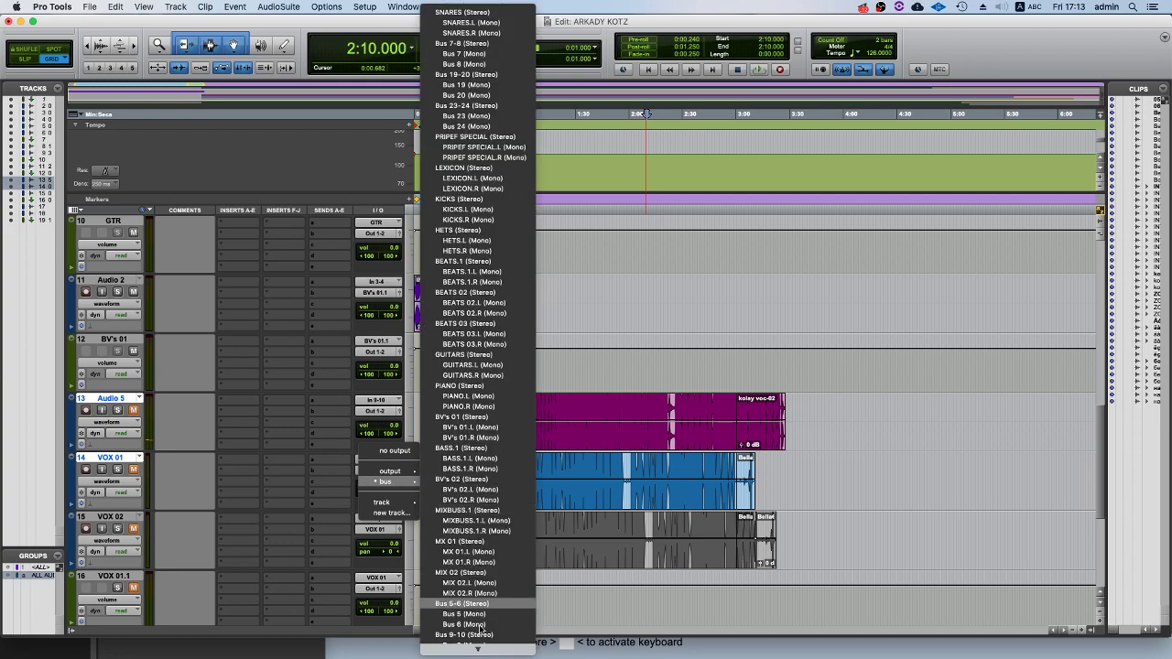
{"action": "scroll", "coordinate": [476, 549], "scroll_direction": "down", "scroll_amount": 15}
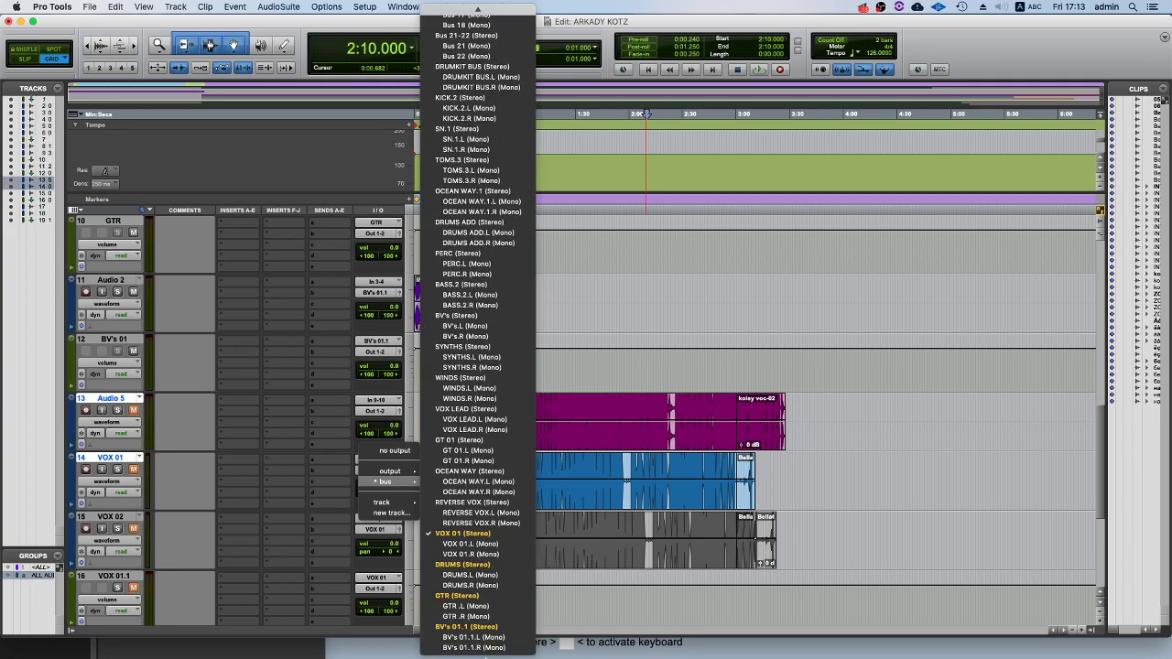
{"action": "left_click", "coordinate": [481, 535]}
Play from 2:10.000 and toggle the REFERENCE track's mute to check the rerouted vocals.
{"action": "key", "text": "space"}
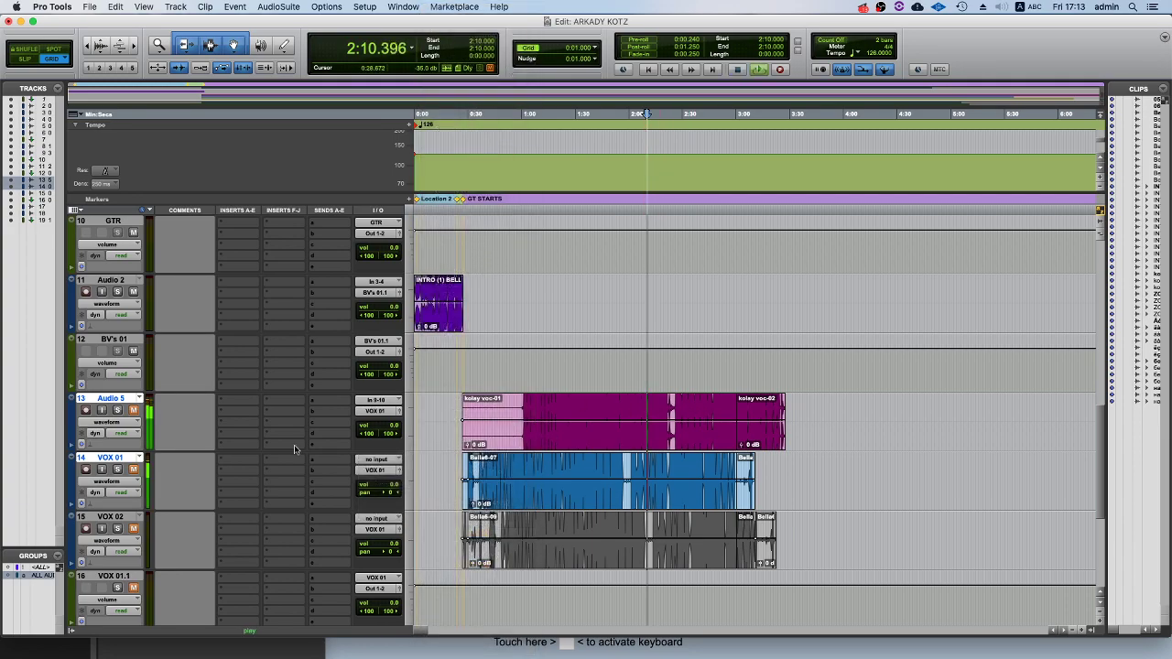
{"action": "scroll", "coordinate": [144, 439], "scroll_direction": "down", "scroll_amount": 5}
{"action": "left_click", "coordinate": [132, 410]}
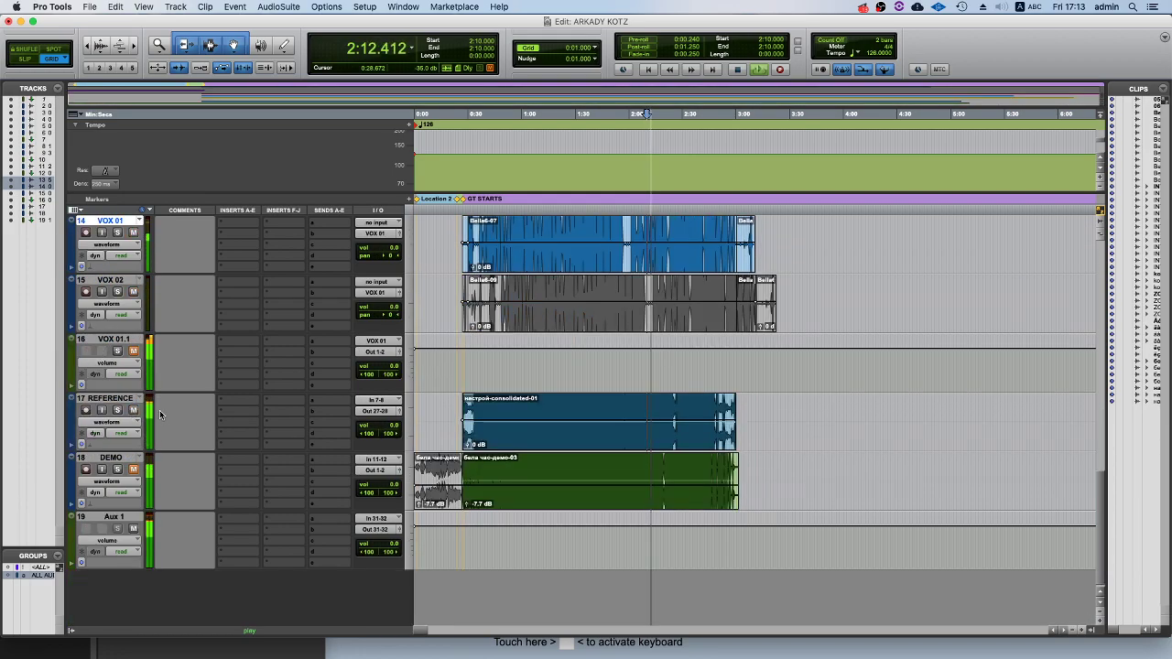
{"action": "left_click", "coordinate": [134, 411]}
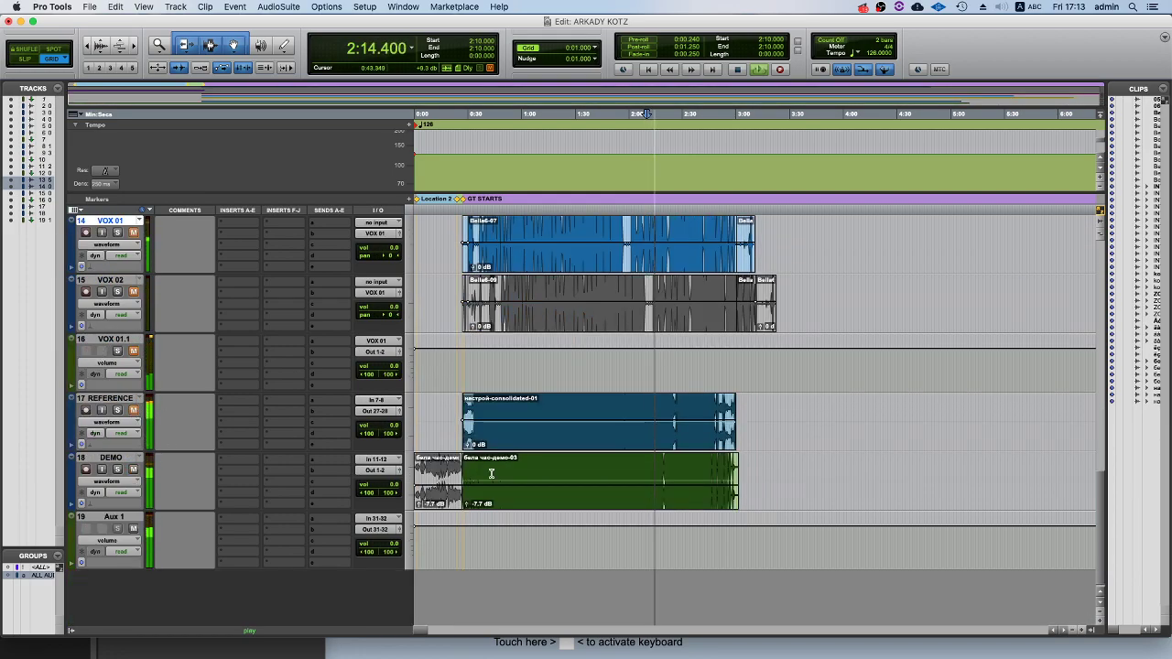
Play from 2:06.000 and examine how the drum, guitar, vocal, reference and demo waveforms line up.
{"action": "left_click", "coordinate": [641, 462]}
{"action": "scroll", "coordinate": [280, 464], "scroll_direction": "up", "scroll_amount": 5}
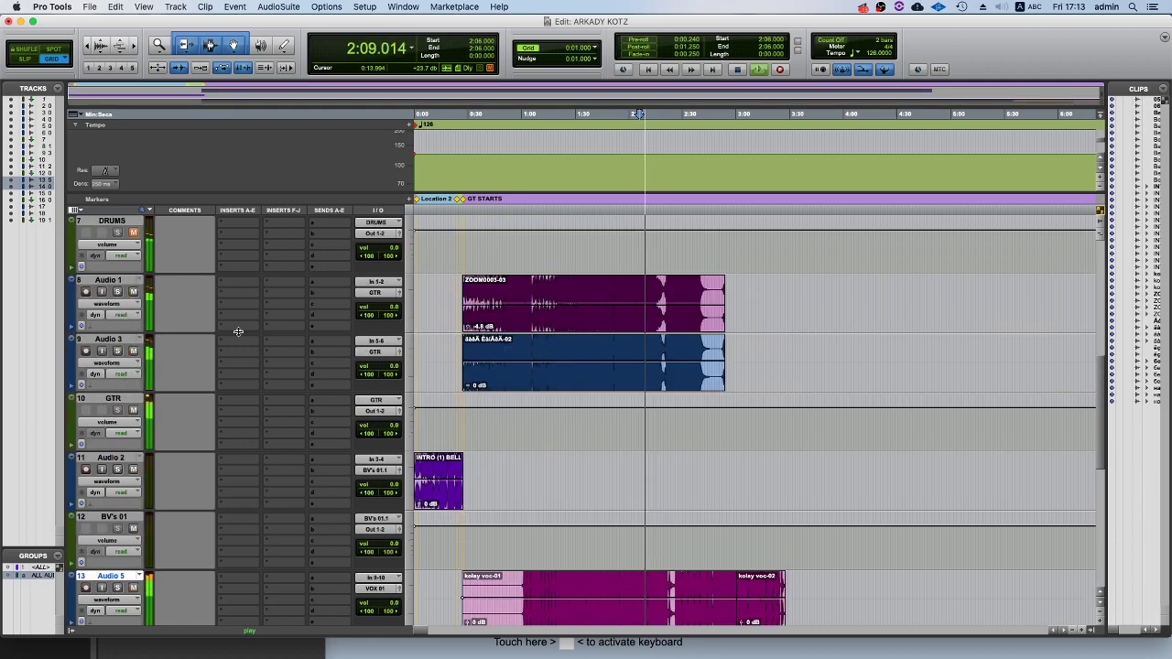
{"action": "scroll", "coordinate": [668, 346], "scroll_direction": "down", "scroll_amount": 7}
{"action": "key", "text": "t"}
{"action": "key", "text": "t"}
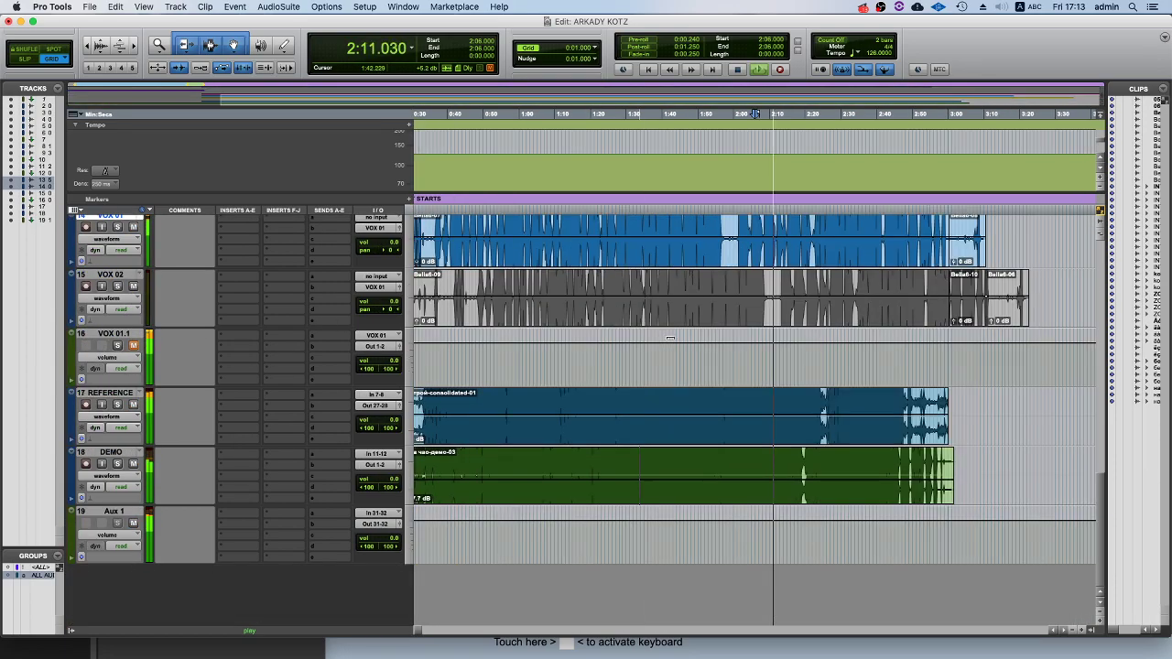
{"action": "scroll", "coordinate": [671, 339], "scroll_direction": "right", "scroll_amount": 3}
{"action": "scroll", "coordinate": [779, 337], "scroll_direction": "up", "scroll_amount": 10}
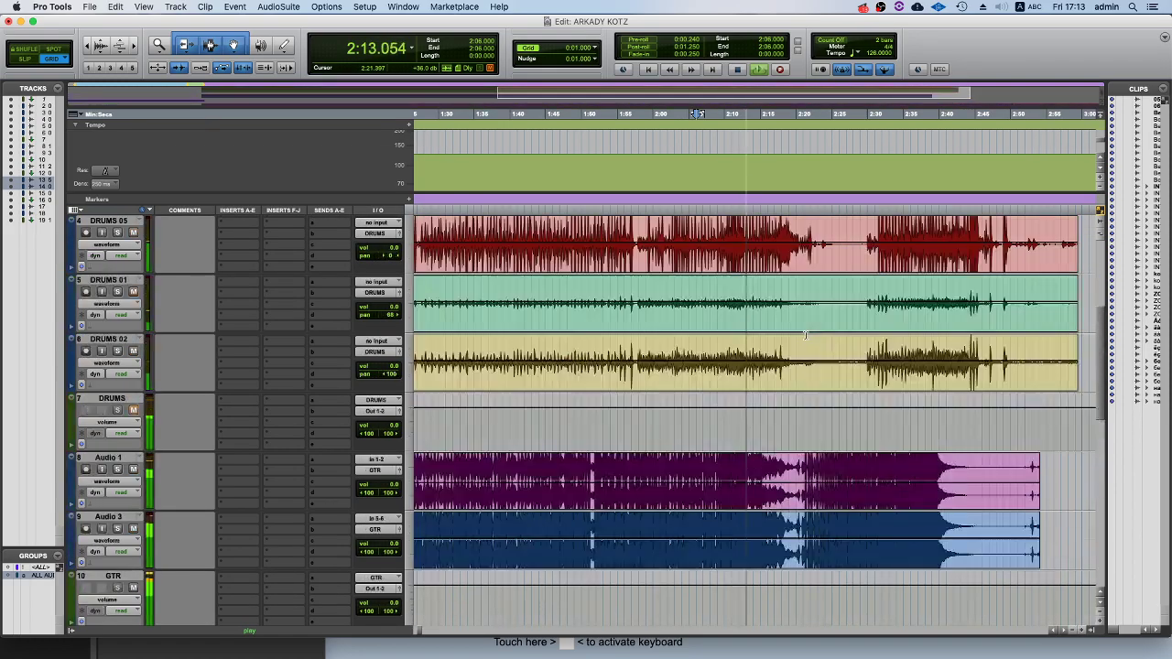
{"action": "scroll", "coordinate": [806, 335], "scroll_direction": "down", "scroll_amount": 10}
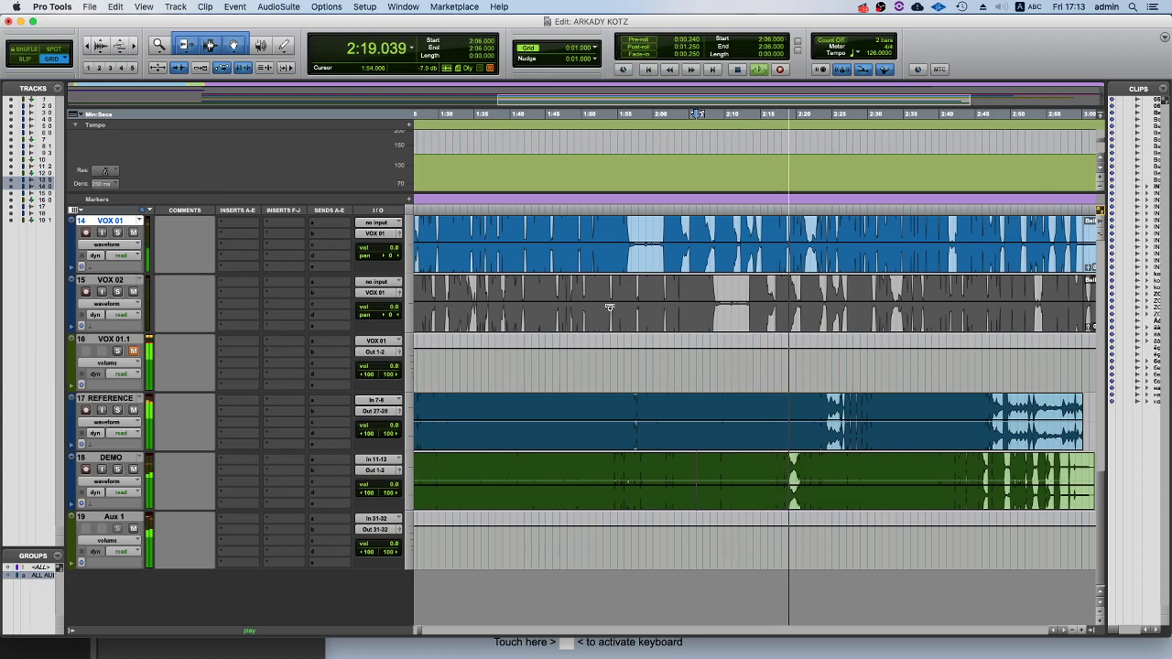
{"action": "scroll", "coordinate": [782, 399], "scroll_direction": "up", "scroll_amount": 7}
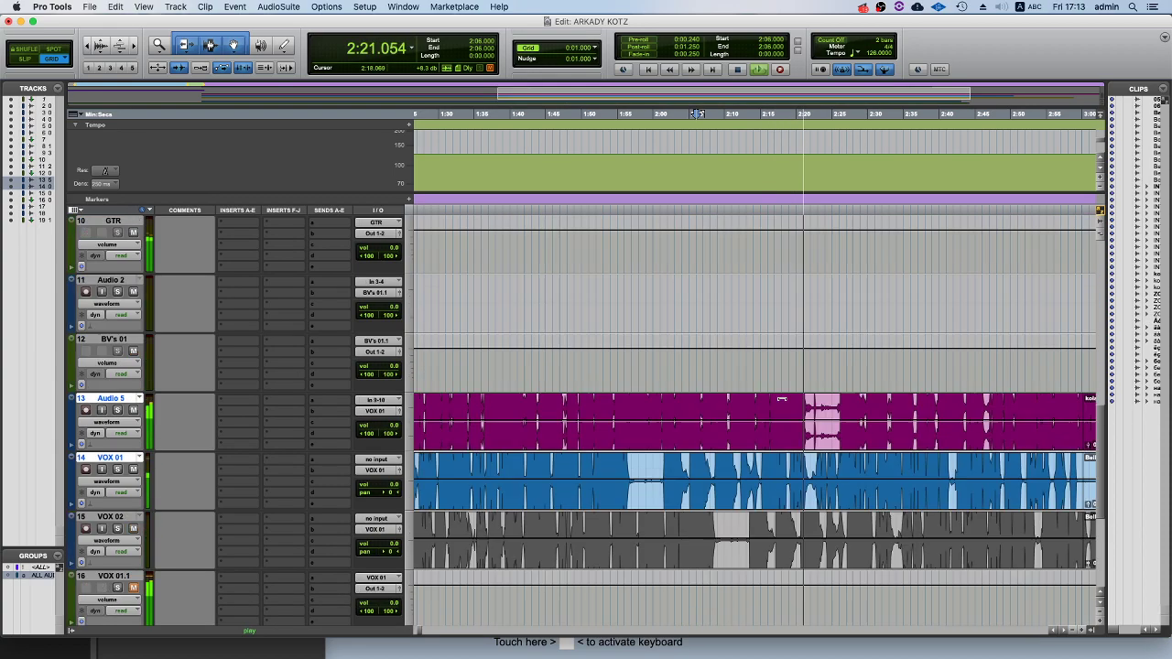
{"action": "scroll", "coordinate": [782, 399], "scroll_direction": "down", "scroll_amount": 7}
{"action": "scroll", "coordinate": [783, 398], "scroll_direction": "down", "scroll_amount": 1}
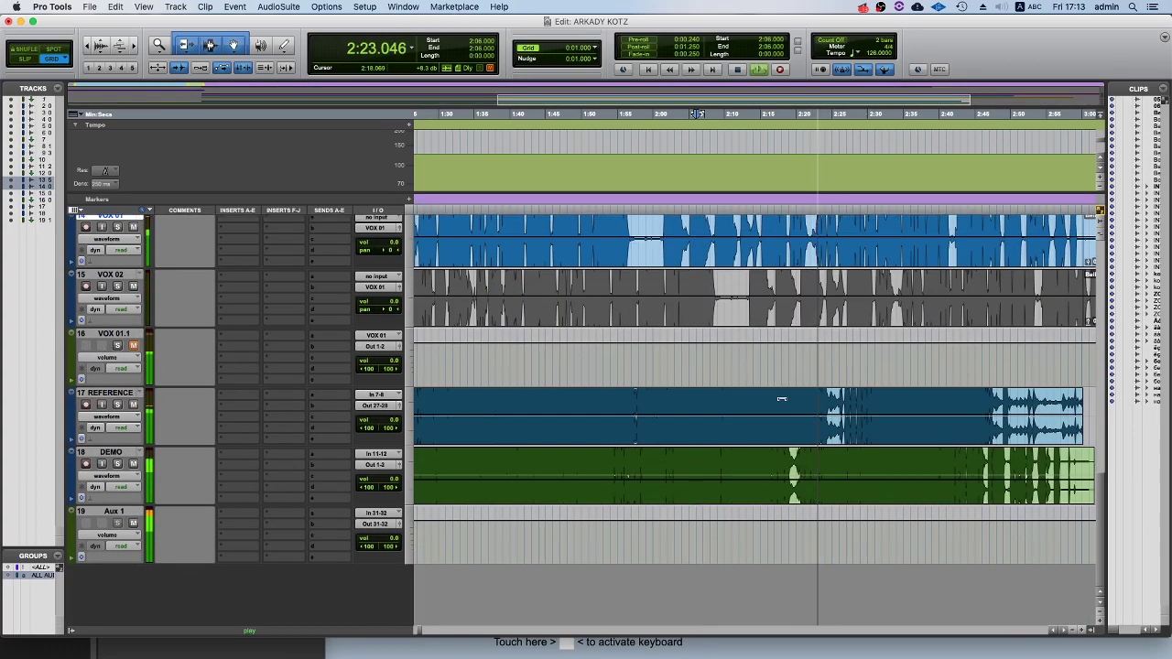
Audition the closing part from 2:24.000 and again from 2:46.000 to check the tracks' sync.
{"action": "key", "text": "r"}
{"action": "key", "text": "super+bracketleft"}
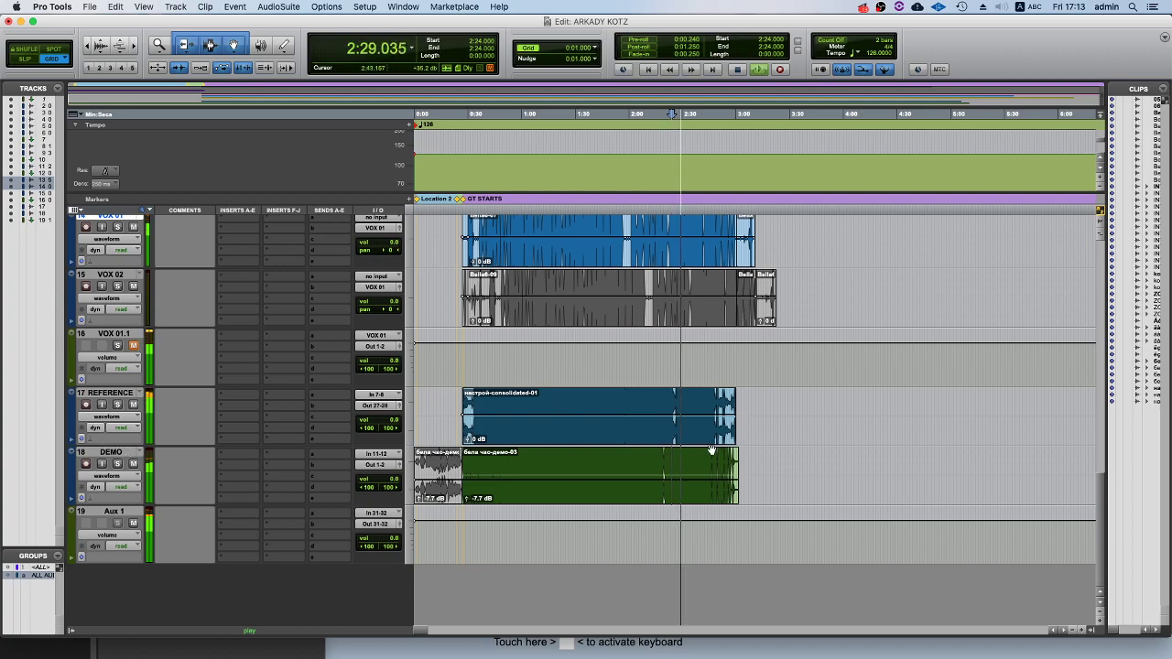
{"action": "key", "text": "super+bracketright"}
{"action": "key", "text": "super+bracketright"}
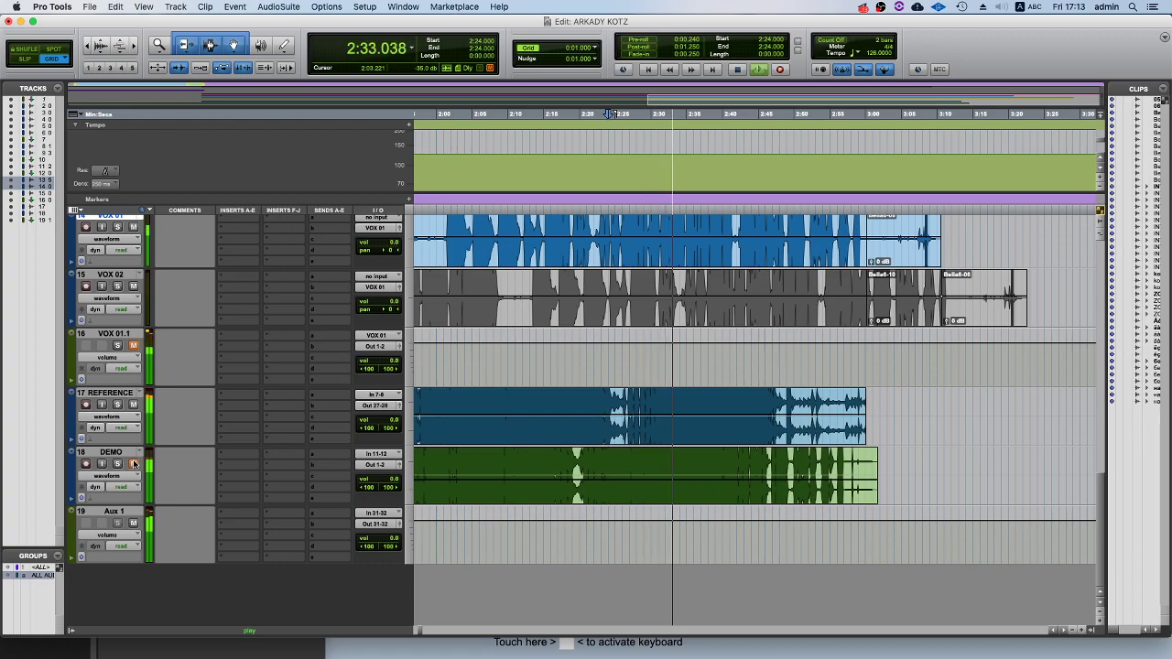
{"action": "key", "text": "space"}
{"action": "left_click", "coordinate": [764, 454]}
{"action": "key", "text": "space"}
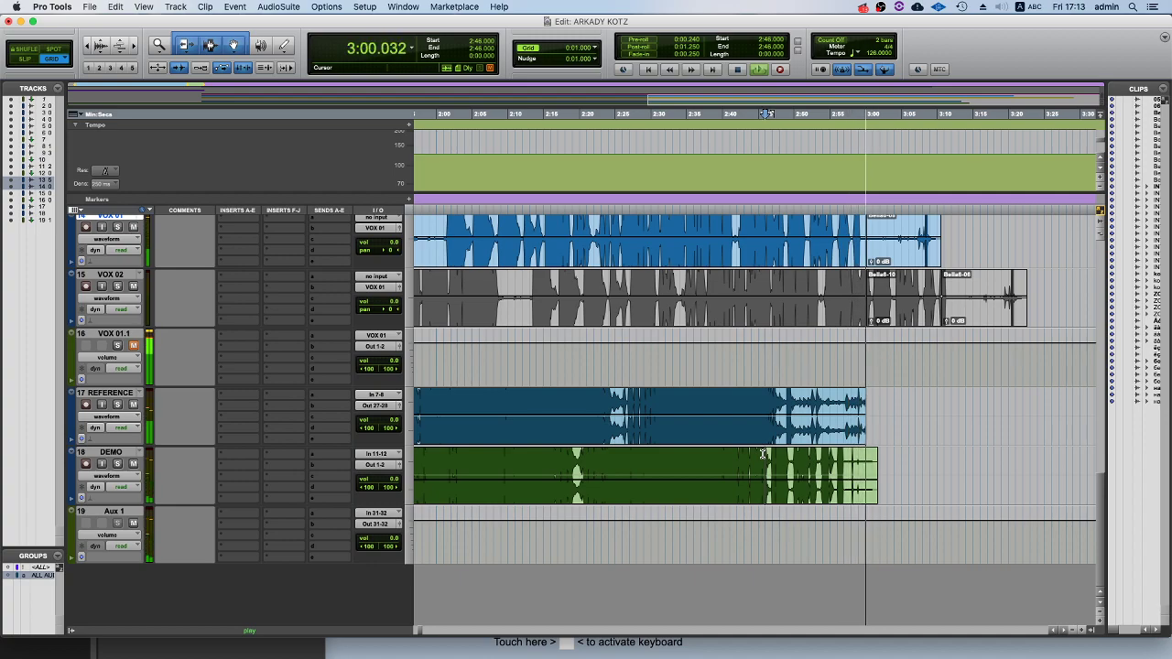
Set the playback position to 2:42.000 and review the clip layout across the vocal and guitar tracks.
{"action": "left_click", "coordinate": [733, 390]}
{"action": "key", "text": "space"}
{"action": "key", "text": "r"}
{"action": "key", "text": "r"}
{"action": "scroll", "coordinate": [540, 389], "scroll_direction": "up", "scroll_amount": 15}
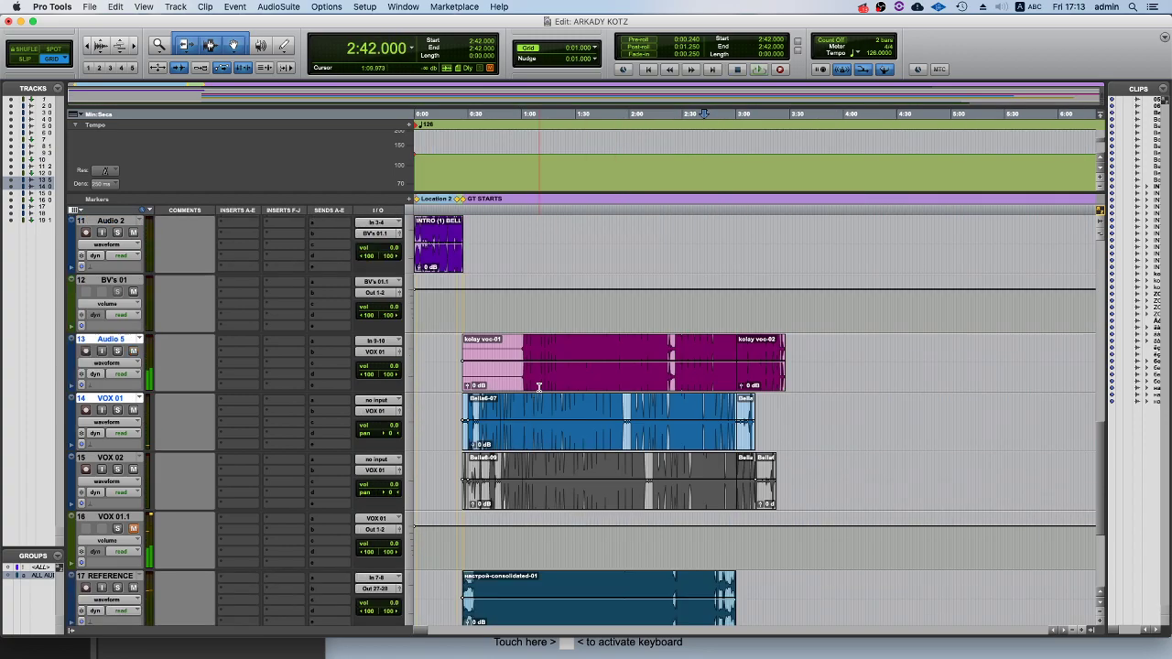
{"action": "scroll", "coordinate": [539, 388], "scroll_direction": "down", "scroll_amount": 5}
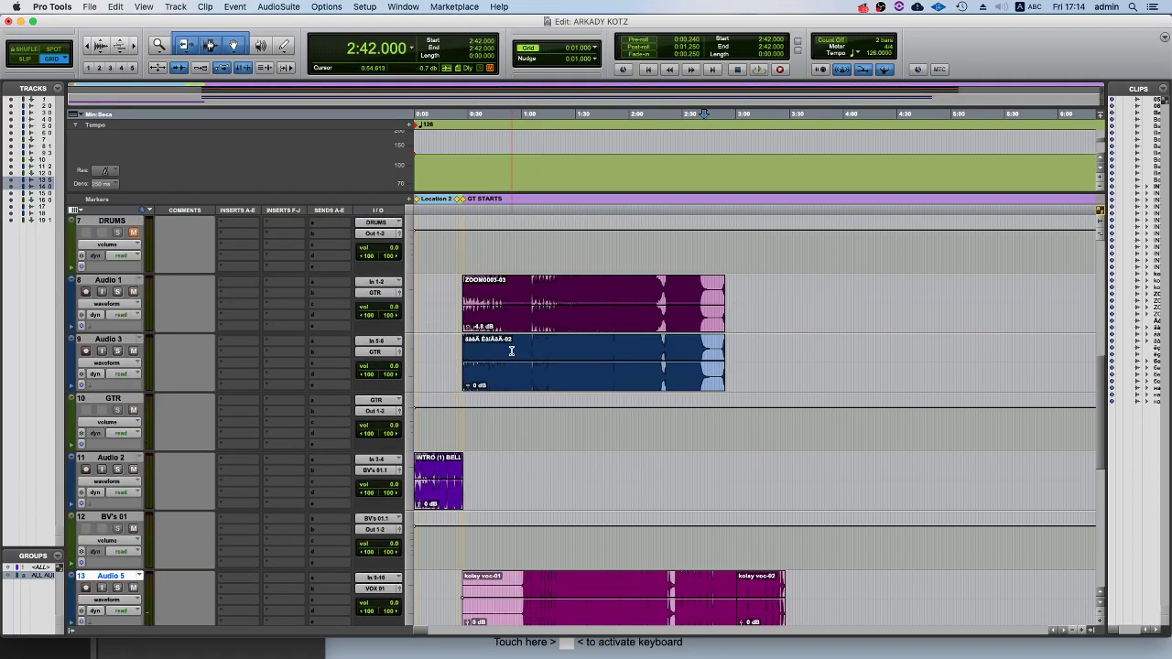
Play the song from 0:43.000 and unmute the DRUMS bus to hear it with the guitars.
{"action": "scroll", "coordinate": [513, 367], "scroll_direction": "up", "scroll_amount": 5}
{"action": "left_click", "coordinate": [492, 341]}
{"action": "key", "text": "space"}
{"action": "scroll", "coordinate": [491, 341], "scroll_direction": "down", "scroll_amount": 6}
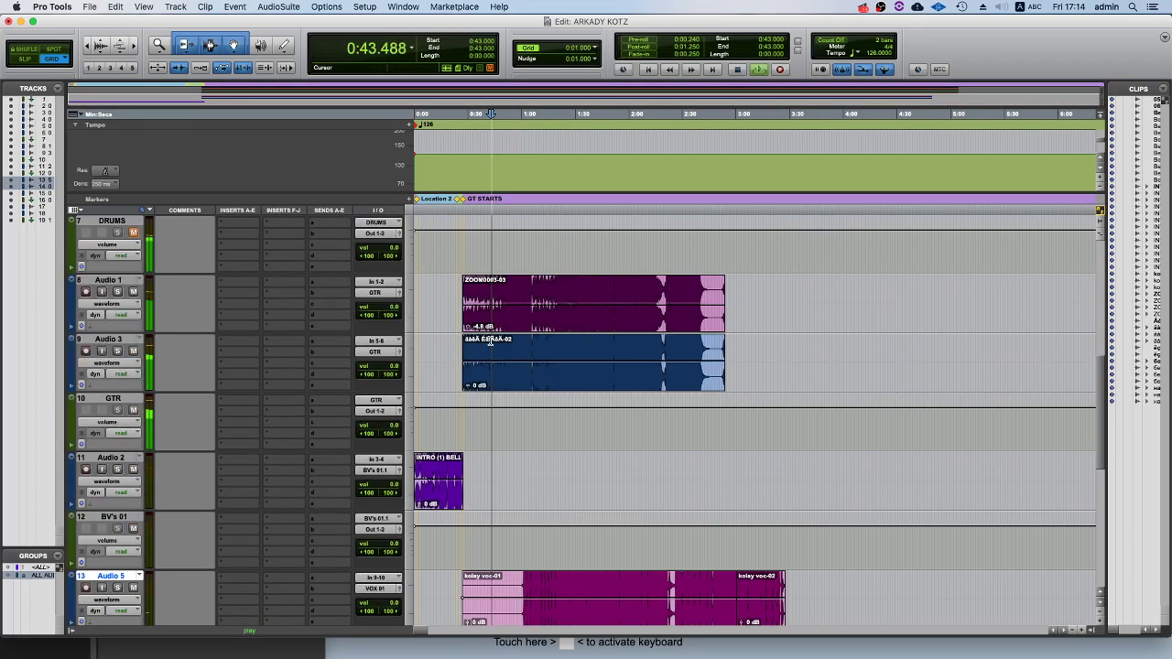
{"action": "scroll", "coordinate": [492, 341], "scroll_direction": "up", "scroll_amount": 2}
{"action": "scroll", "coordinate": [492, 341], "scroll_direction": "down", "scroll_amount": 2}
{"action": "scroll", "coordinate": [492, 341], "scroll_direction": "down", "scroll_amount": 5}
{"action": "scroll", "coordinate": [256, 445], "scroll_direction": "up", "scroll_amount": 5}
{"action": "scroll", "coordinate": [261, 443], "scroll_direction": "up", "scroll_amount": 1}
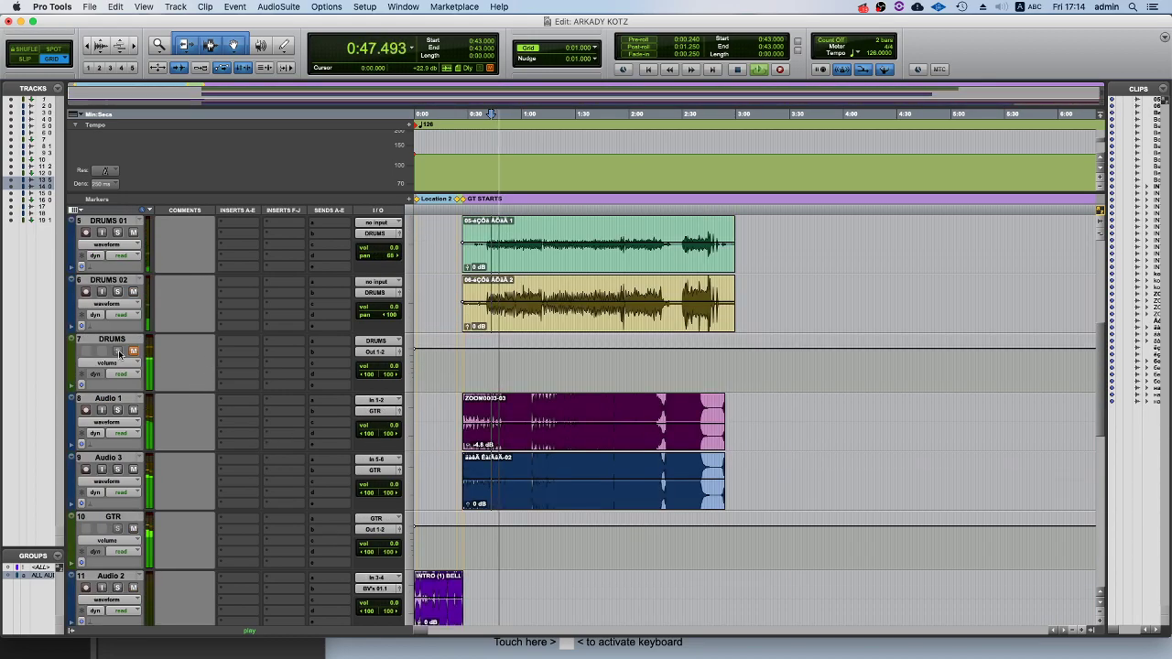
{"action": "key", "text": "space"}
{"action": "scroll", "coordinate": [555, 375], "scroll_direction": "down", "scroll_amount": 9}
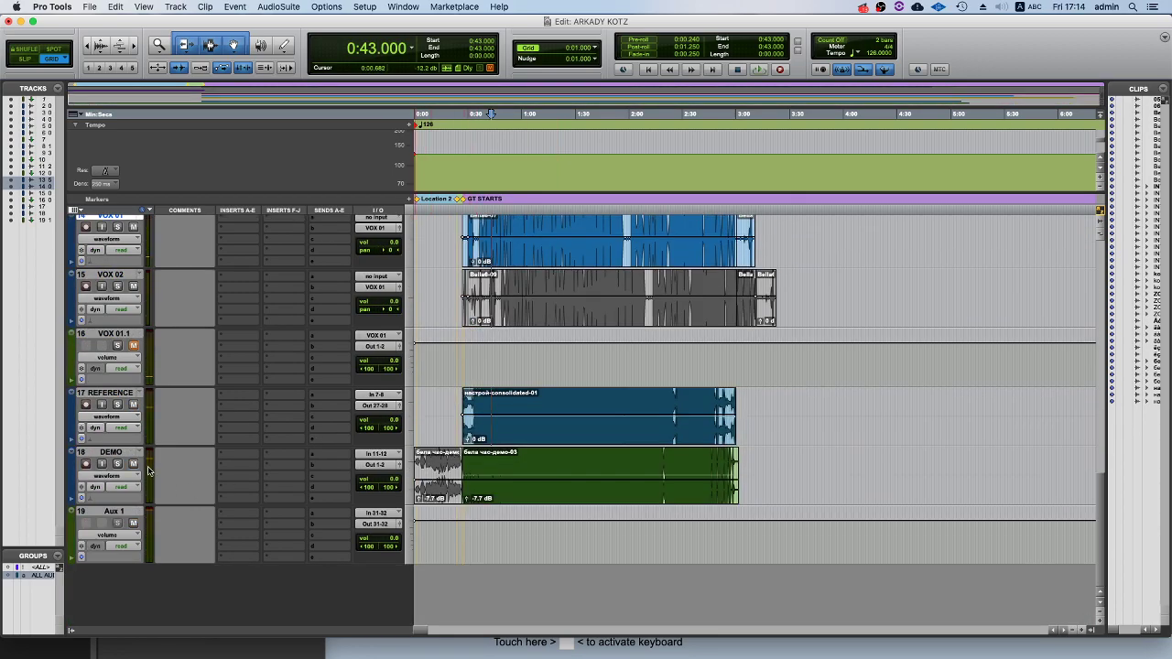
Play from 0:25.000 and examine the transition from the intro vocals into the guitar and drum clips.
{"action": "scroll", "coordinate": [504, 328], "scroll_direction": "up", "scroll_amount": 10}
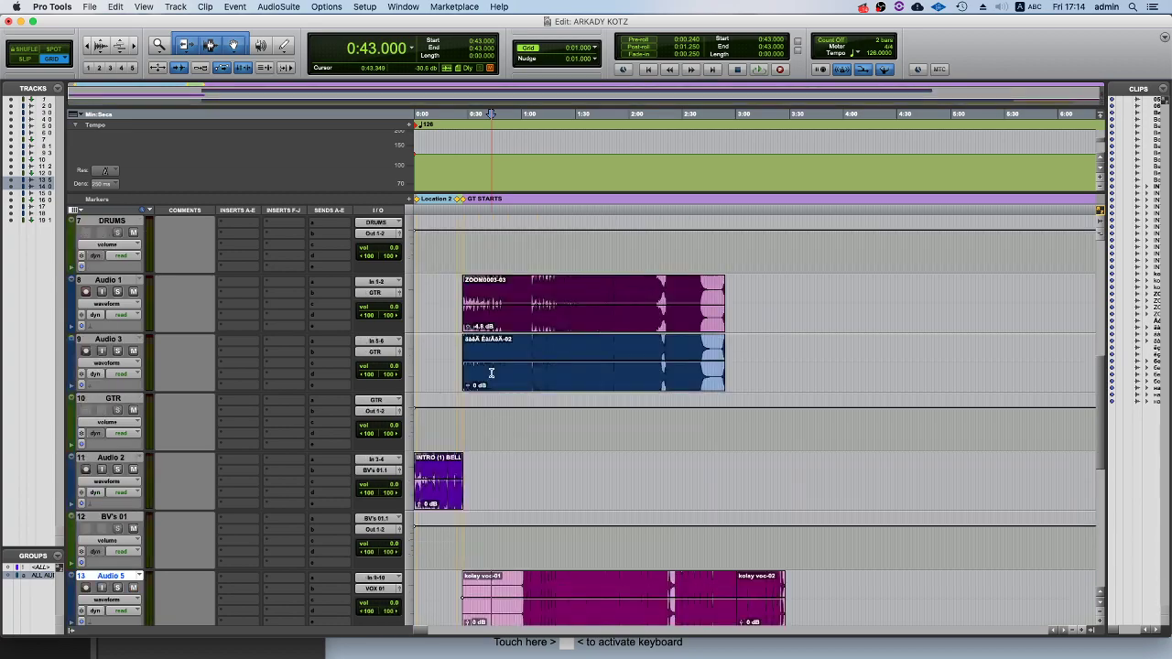
{"action": "left_click", "coordinate": [458, 472]}
{"action": "scroll", "coordinate": [460, 473], "scroll_direction": "down", "scroll_amount": 2}
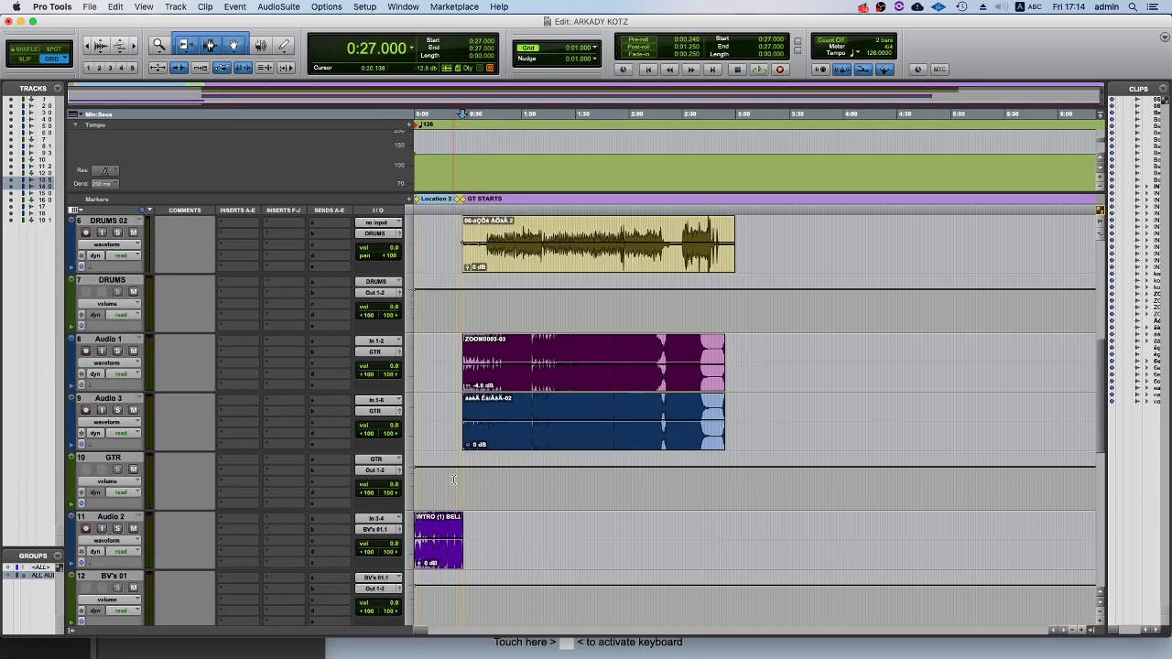
{"action": "left_click", "coordinate": [459, 482]}
{"action": "key", "text": "space"}
{"action": "key", "text": "t"}
{"action": "key", "text": "t"}
{"action": "key", "text": "t"}
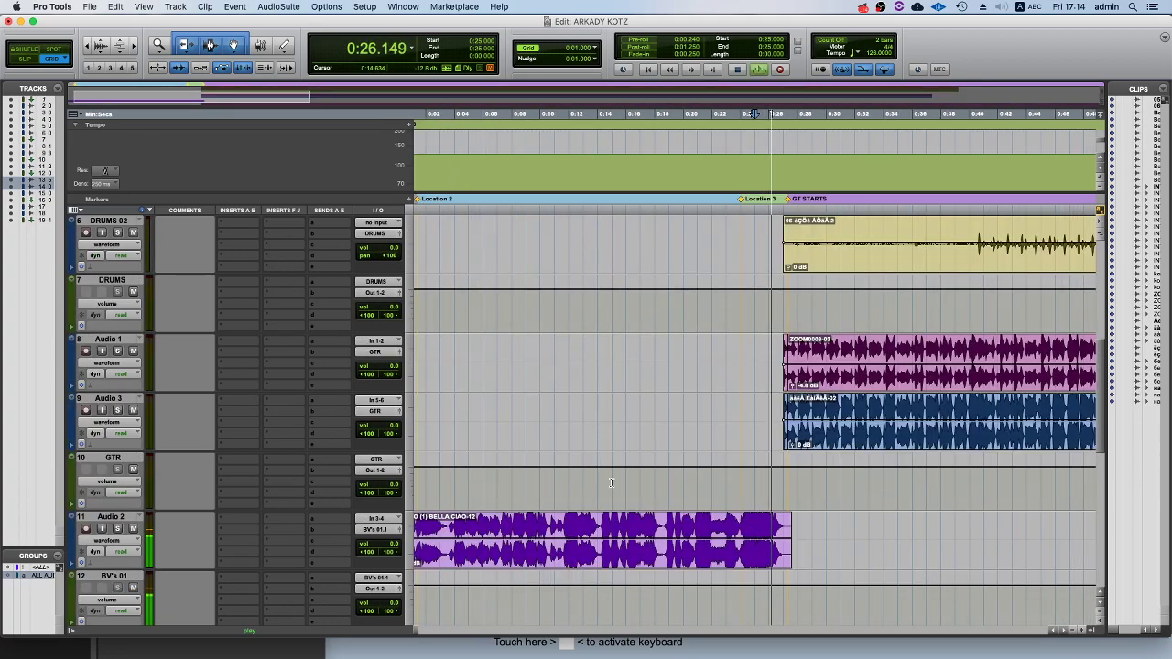
{"action": "scroll", "coordinate": [609, 482], "scroll_direction": "right", "scroll_amount": 1}
{"action": "key", "text": "ctrl+bracketleft"}
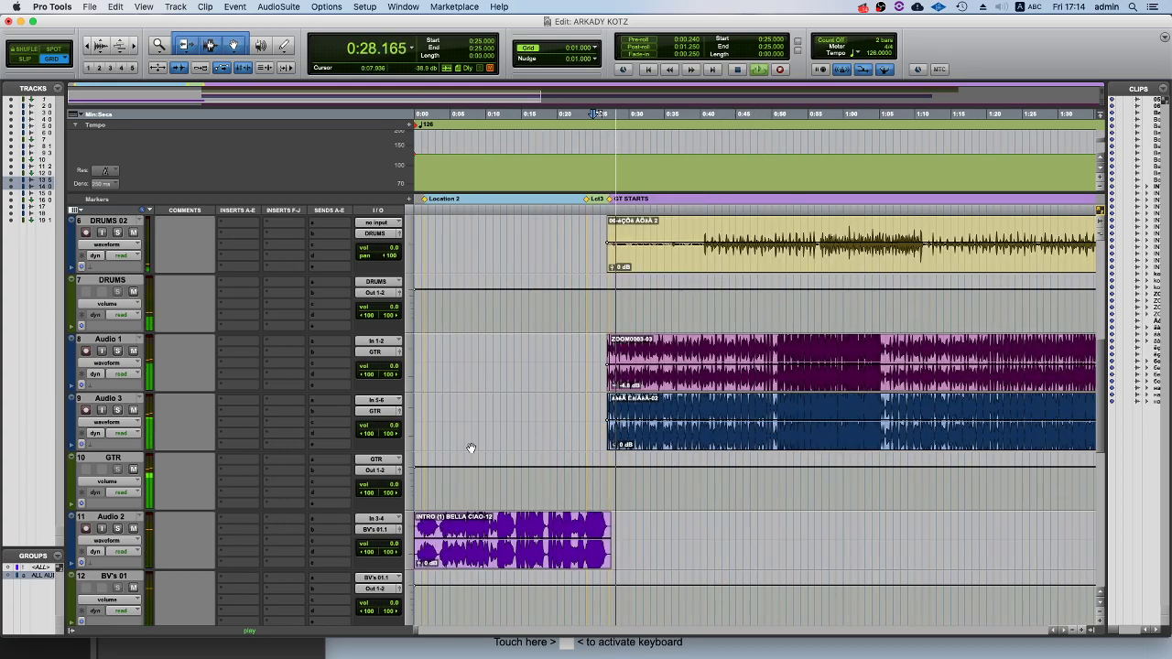
{"action": "scroll", "coordinate": [620, 363], "scroll_direction": "up", "scroll_amount": 3}
{"action": "key", "text": "ctrl+bracketleft"}
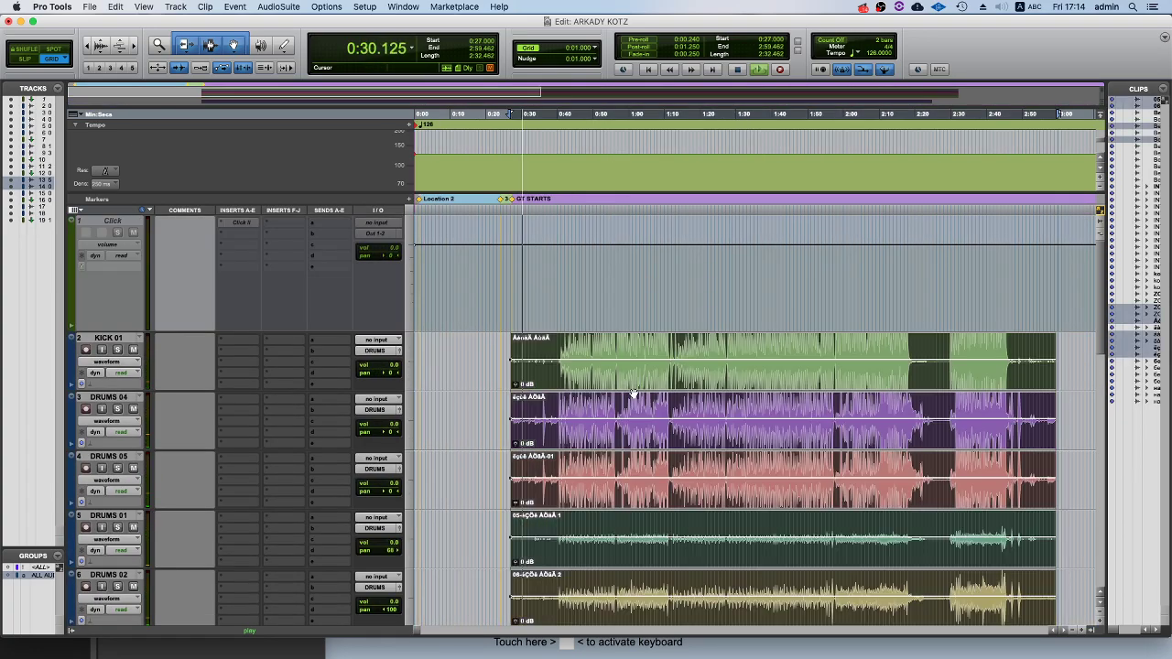
{"action": "scroll", "coordinate": [667, 356], "scroll_direction": "down", "scroll_amount": 1}
{"action": "key", "text": "space"}
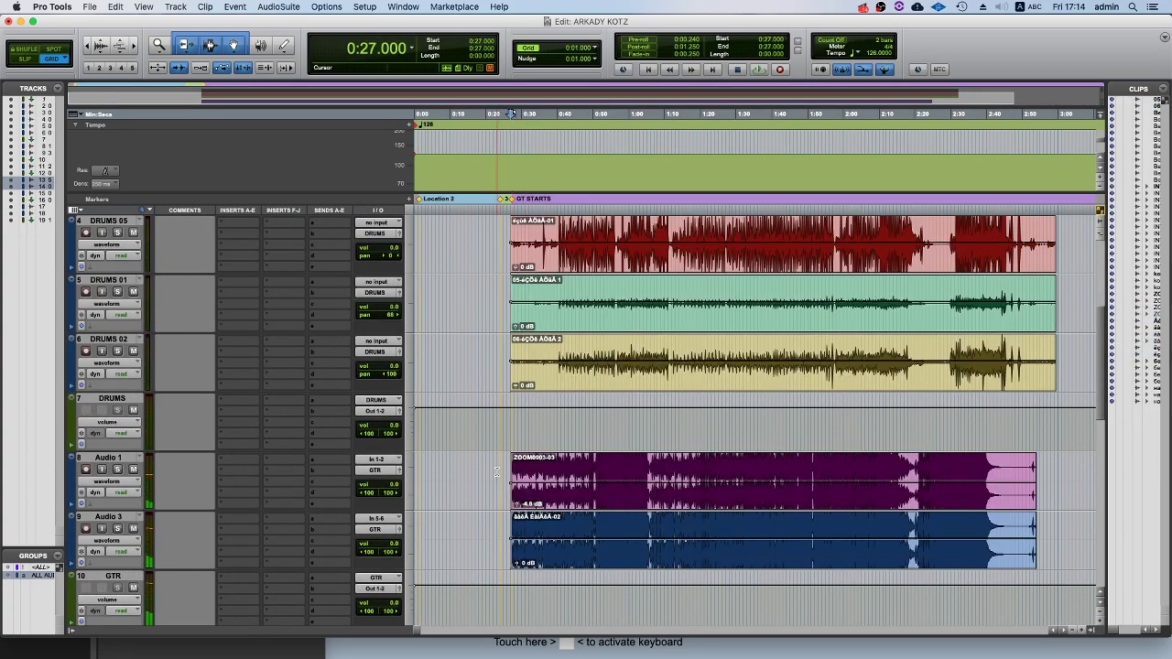
Review the ALL AUDIO group's track list in Modify Groups and mute the 0.0 dB audio source in OBS.
{"action": "right_click", "coordinate": [31, 575]}
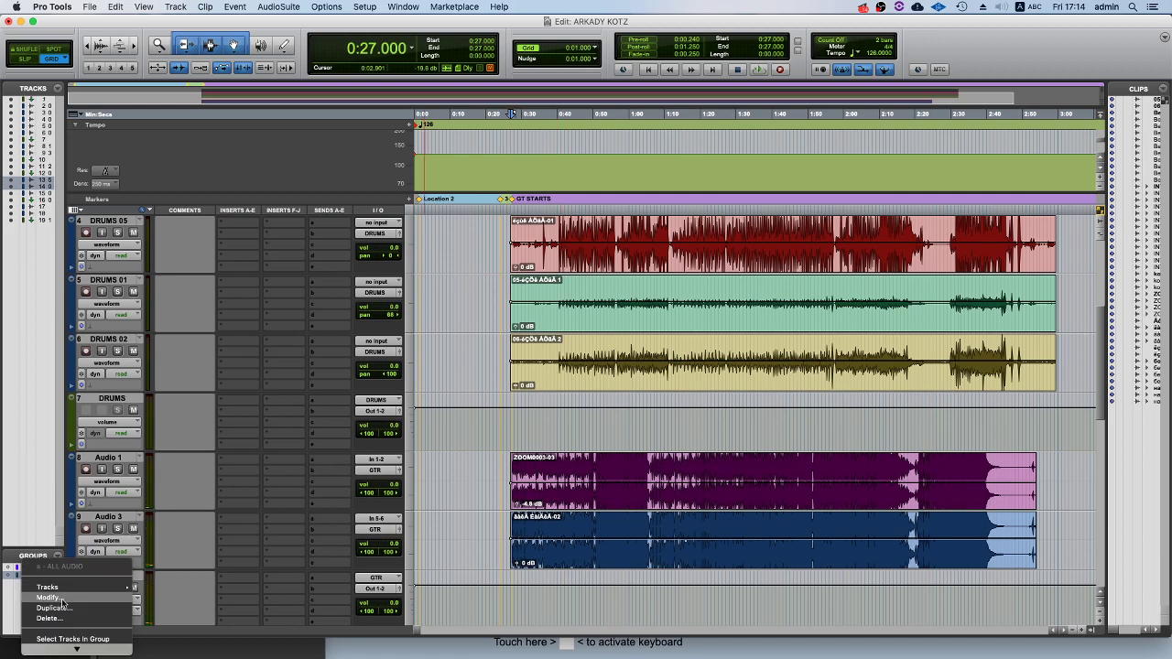
{"action": "left_click", "coordinate": [41, 597]}
{"action": "left_click", "coordinate": [102, 645]}
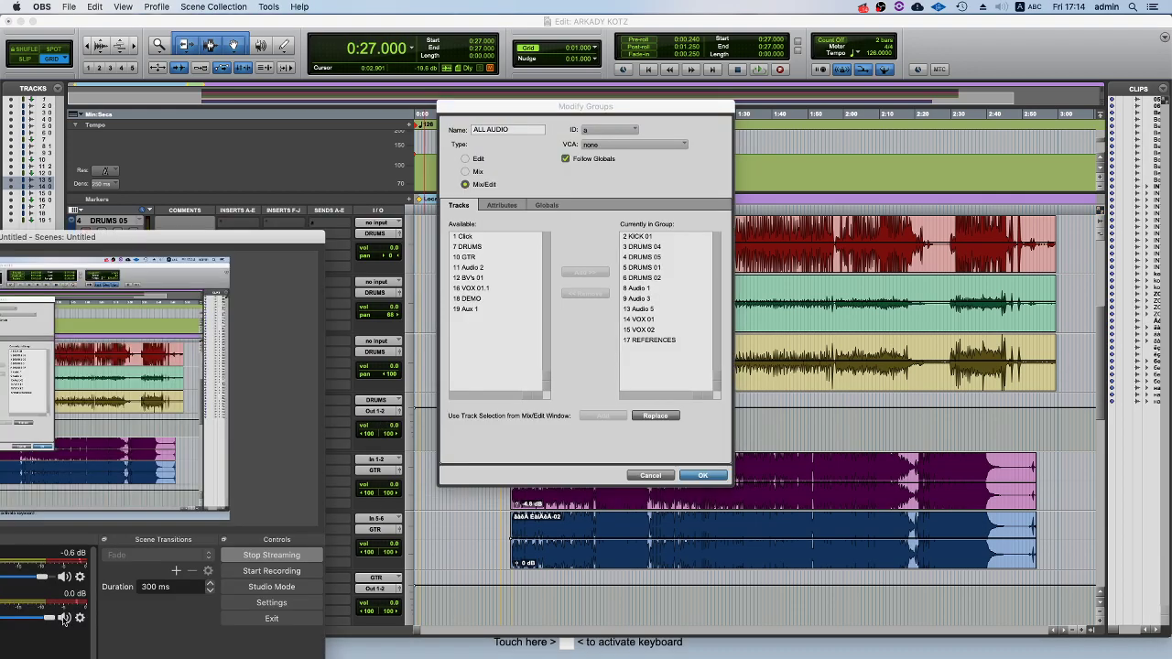
{"action": "left_click", "coordinate": [596, 233]}
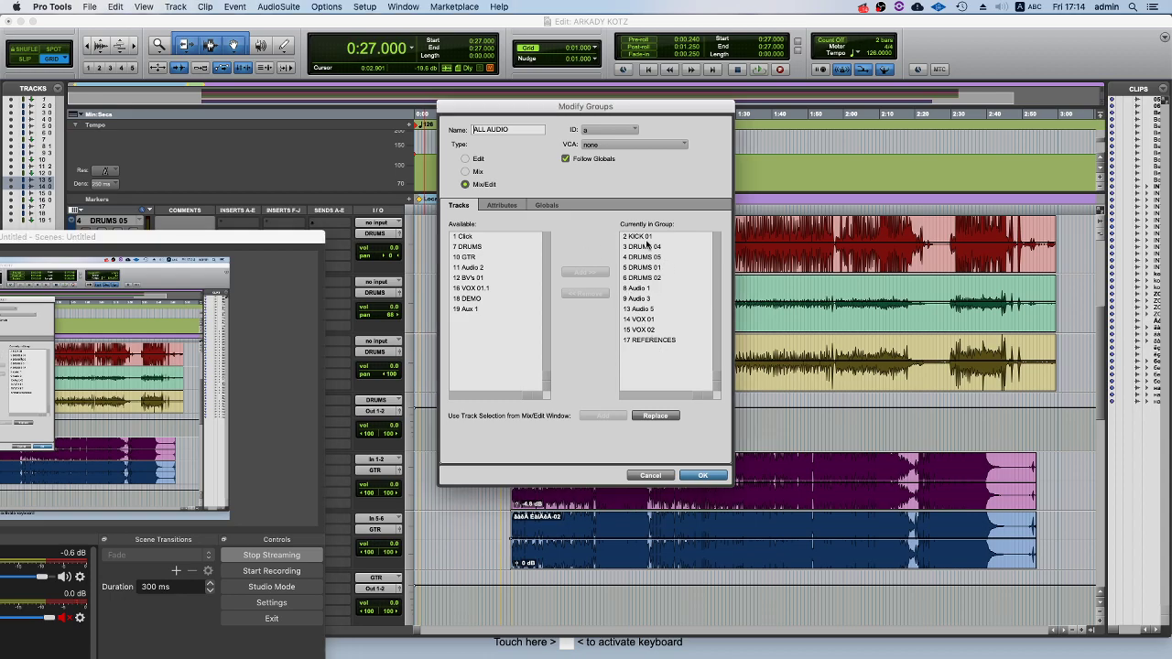
{"action": "left_click_drag", "start_coordinate": [568, 108], "coordinate": [853, 249]}
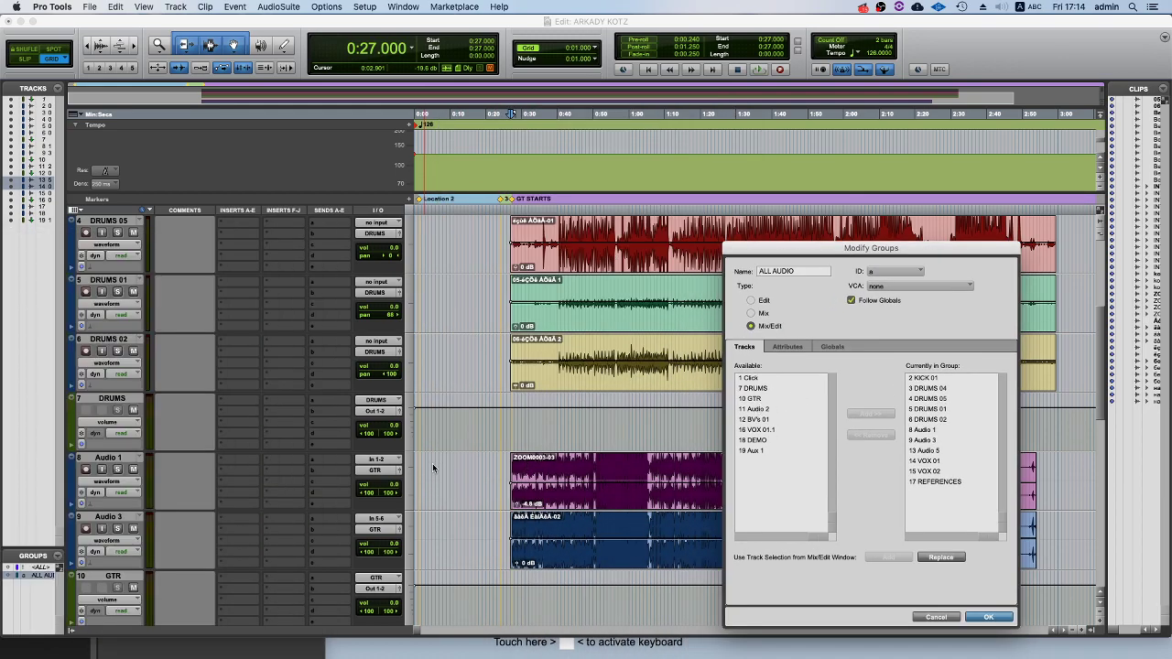
{"action": "key", "text": "Return"}
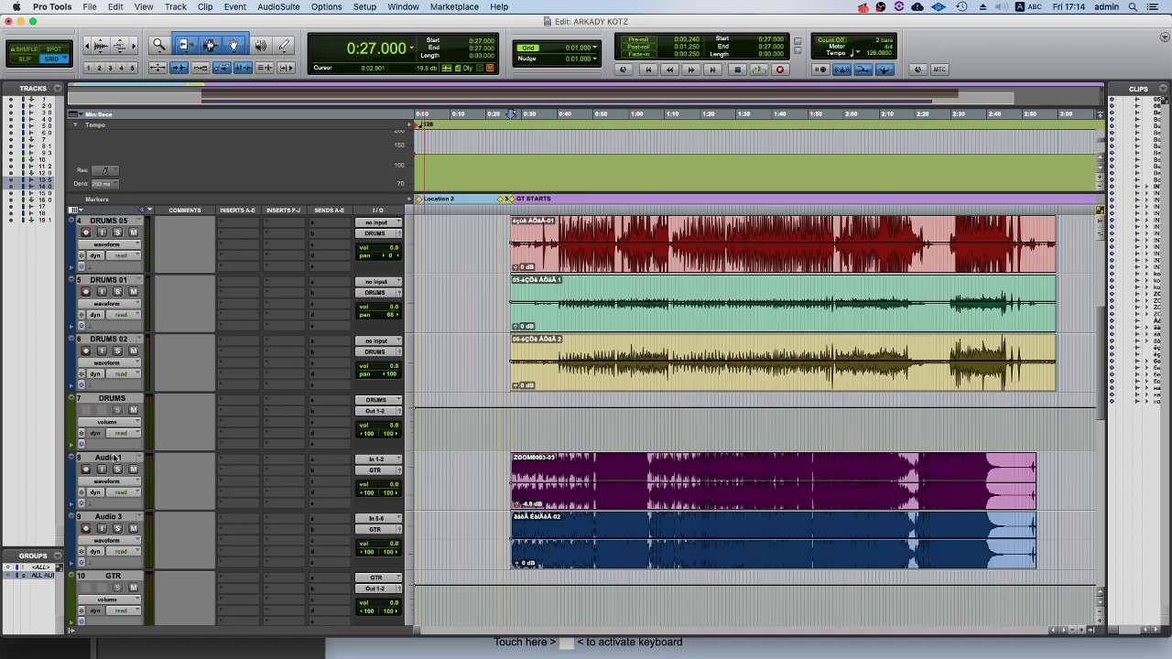
Rename the Audio 1 track as GTRS 01 and the Audio 3 track as GTRS 02.
{"action": "double_click", "coordinate": [112, 458]}
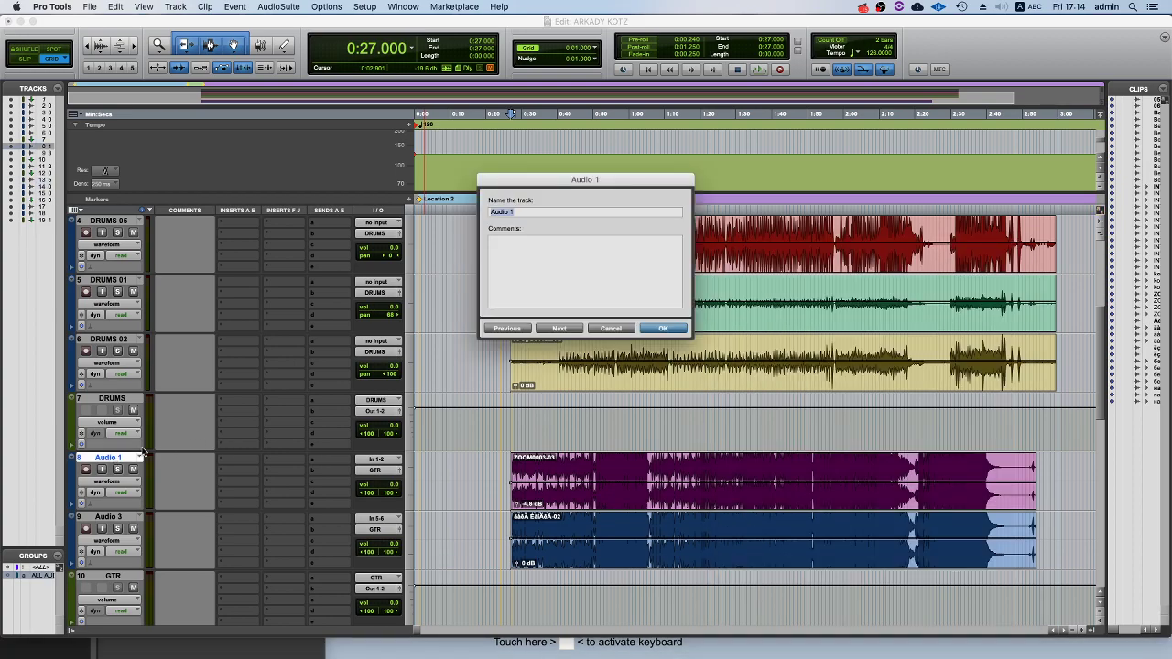
{"action": "type", "text": "GTRS 01"}
{"action": "key", "text": "Return"}
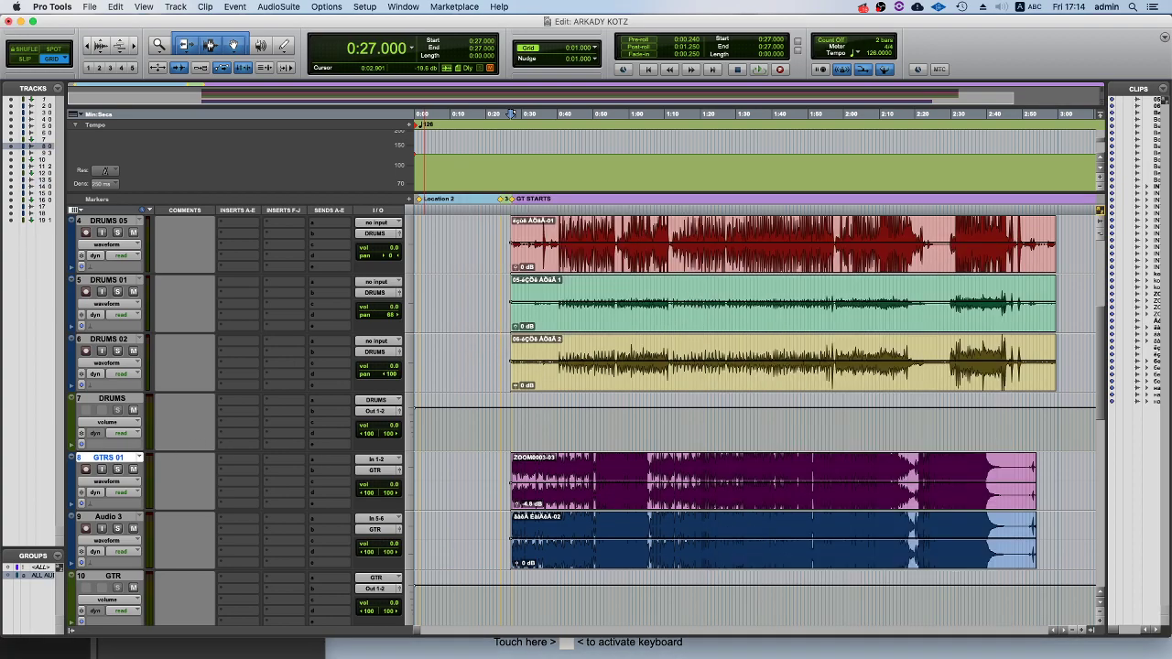
{"action": "scroll", "coordinate": [220, 601], "scroll_direction": "up", "scroll_amount": 1}
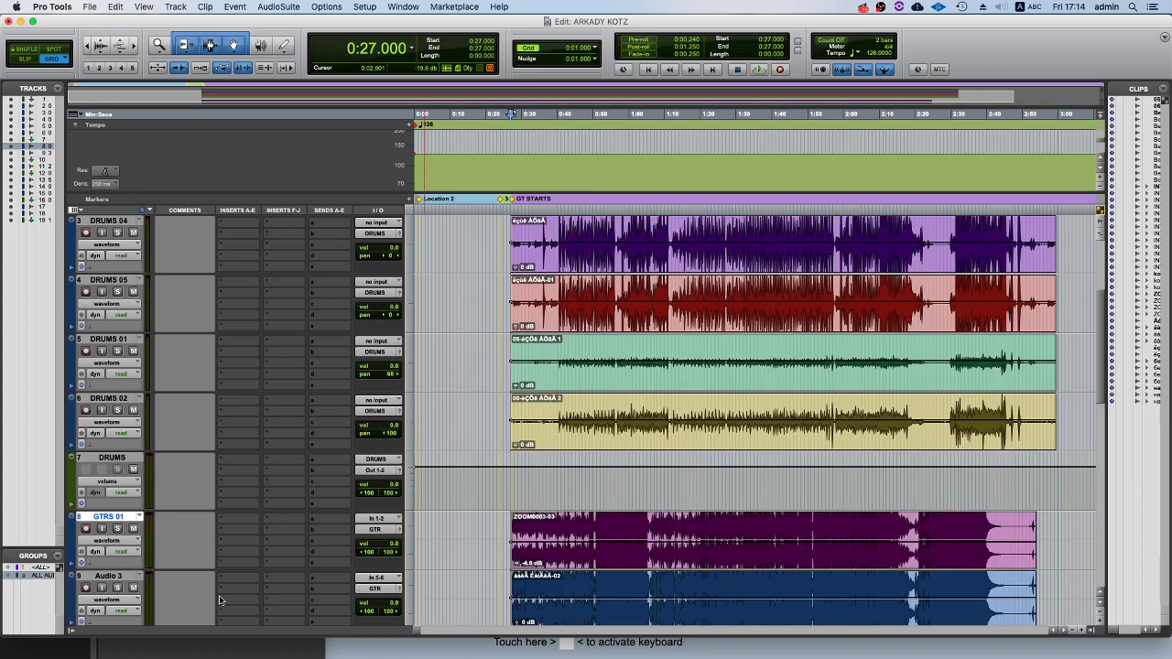
{"action": "double_click", "coordinate": [108, 576]}
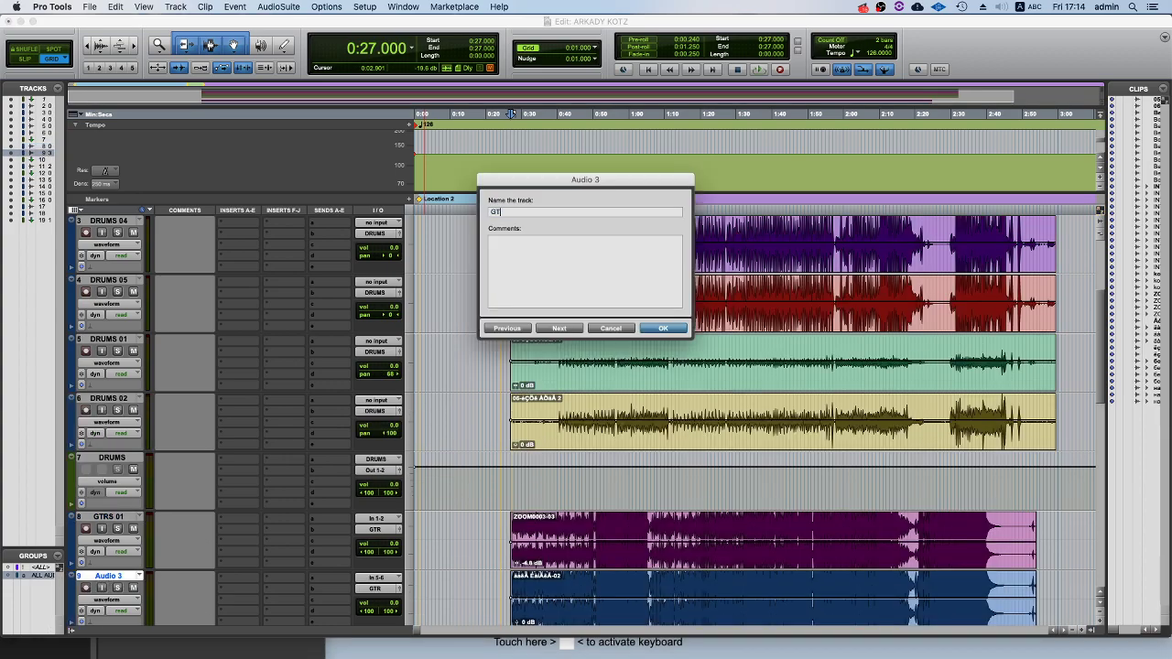
{"action": "key", "text": "Return"}
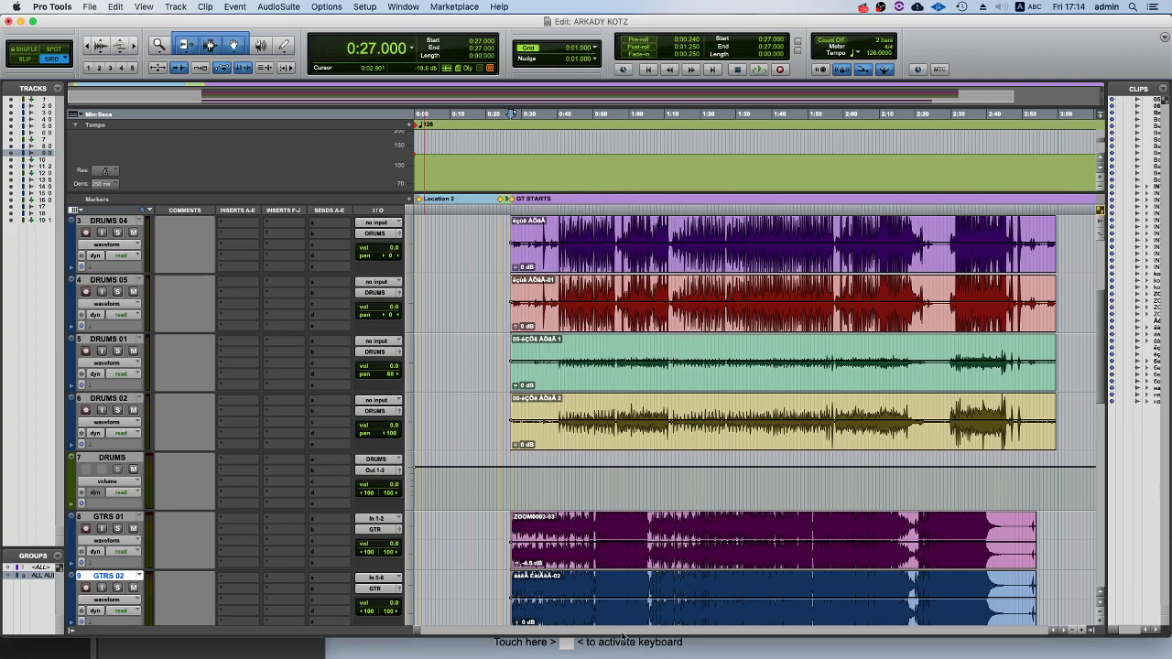
Audition the drums against the guitars around 0:55.000, 0:50.000 and 0:41.000 to check their sync.
{"action": "scroll", "coordinate": [641, 410], "scroll_direction": "down", "scroll_amount": 3}
{"action": "left_click", "coordinate": [611, 347]}
{"action": "key", "text": "space"}
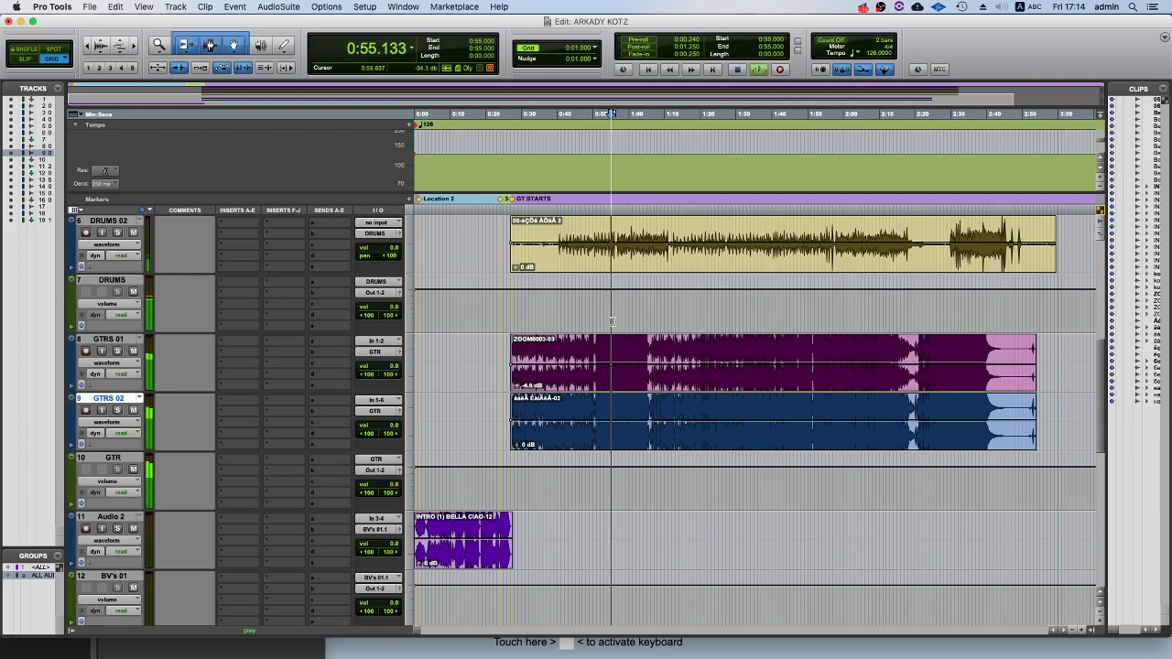
{"action": "key", "text": "space"}
{"action": "left_click", "coordinate": [593, 342]}
{"action": "scroll", "coordinate": [550, 240], "scroll_direction": "up", "scroll_amount": 4}
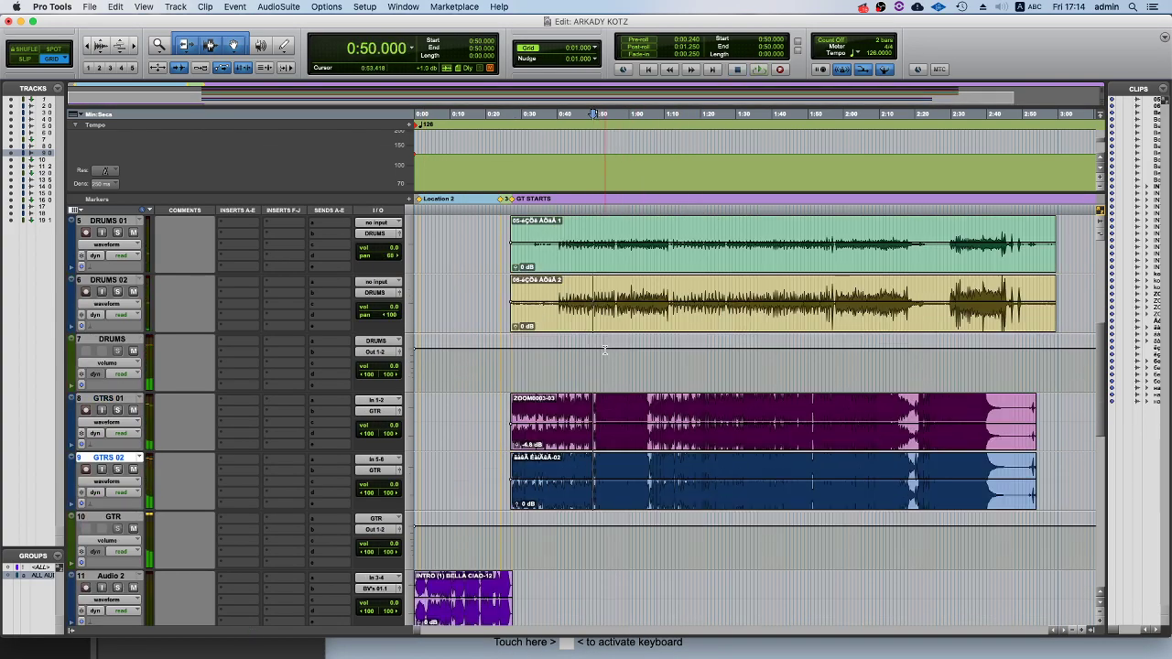
{"action": "left_click", "coordinate": [562, 366]}
{"action": "scroll", "coordinate": [548, 355], "scroll_direction": "down", "scroll_amount": 1}
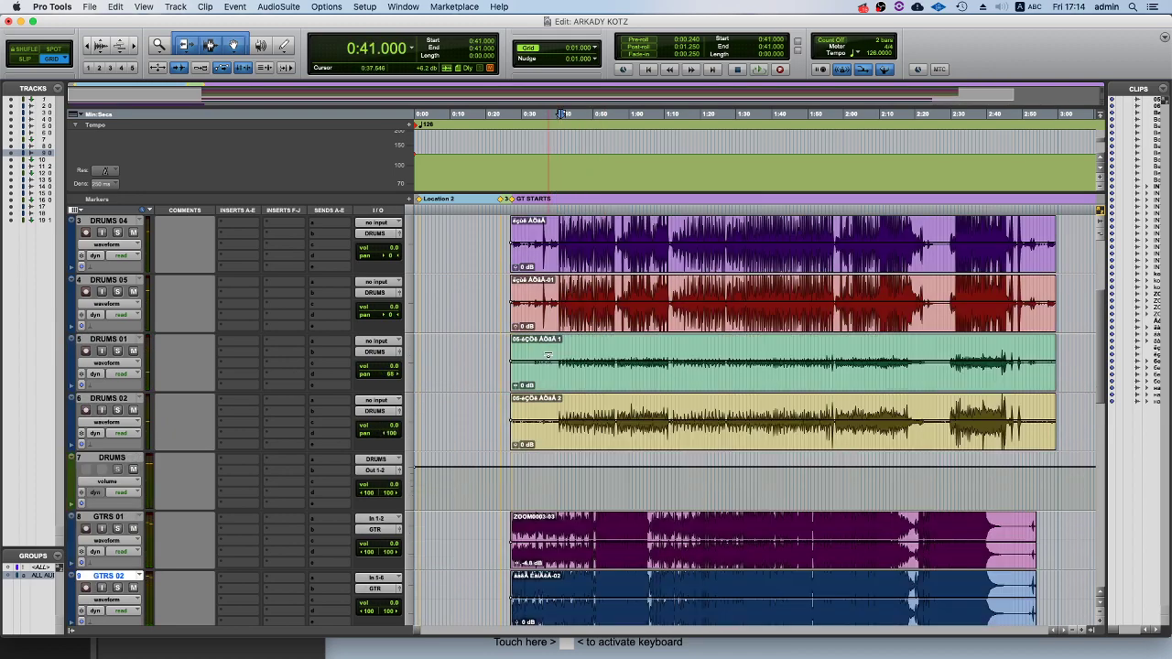
{"action": "key", "text": "space"}
{"action": "key", "text": "space"}
Remove GTRS 01 and GTRS 02 from the ALL AUDIO group.
{"action": "left_click", "coordinate": [17, 579]}
{"action": "right_click", "coordinate": [34, 575]}
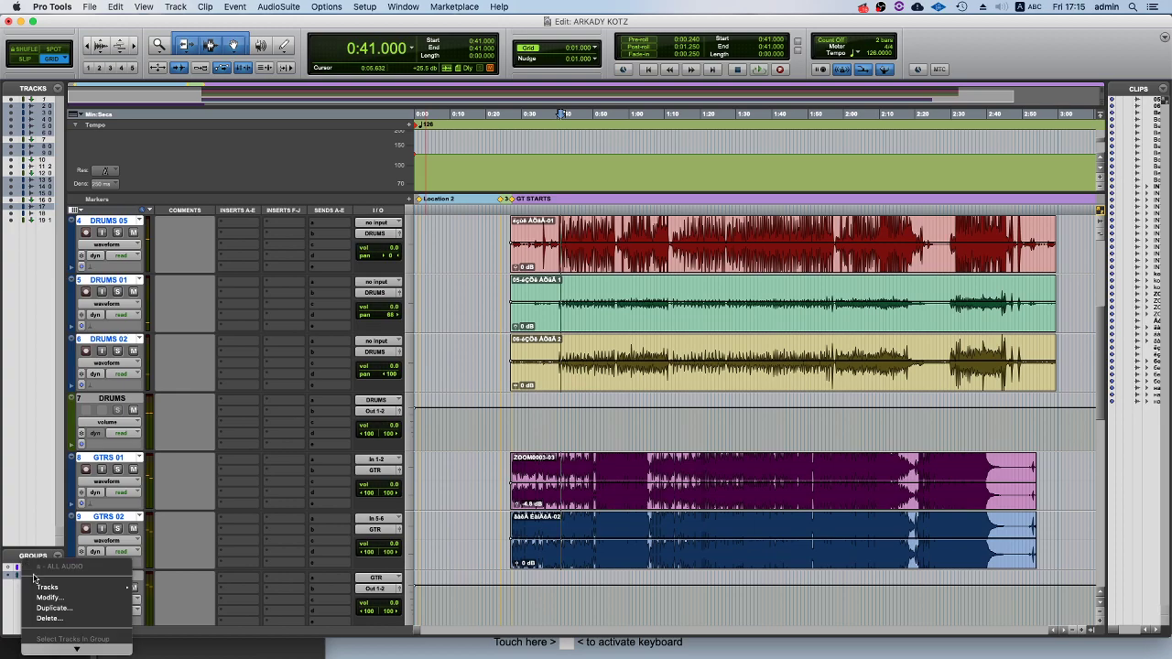
{"action": "left_click", "coordinate": [65, 597]}
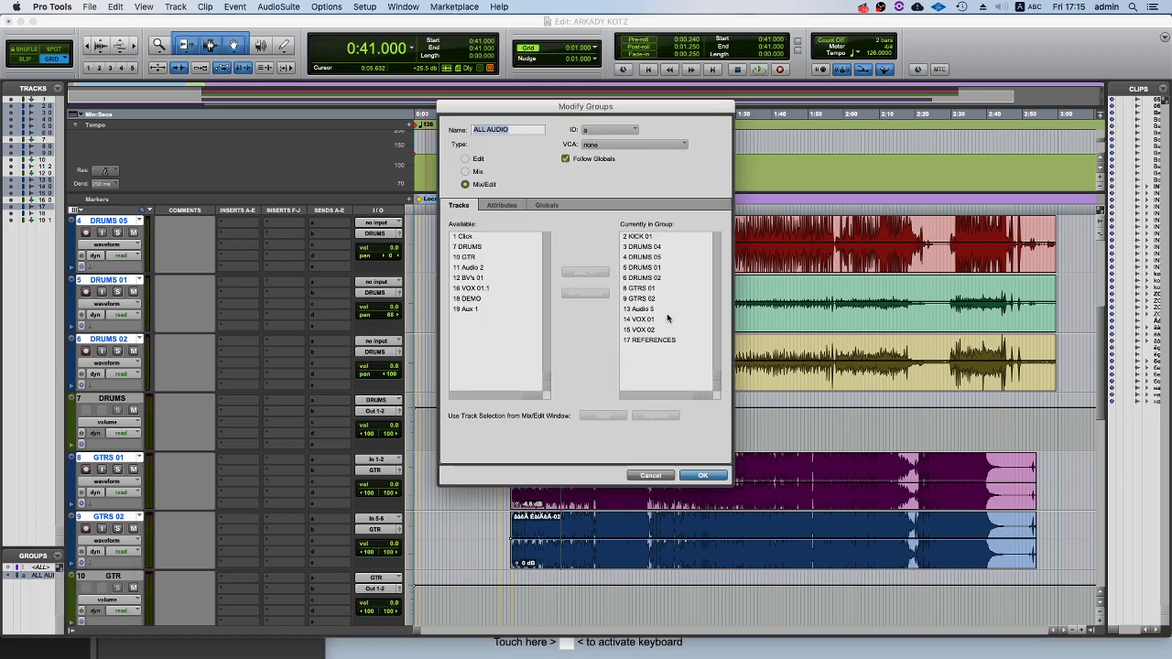
{"action": "double_click", "coordinate": [663, 299]}
{"action": "double_click", "coordinate": [657, 291]}
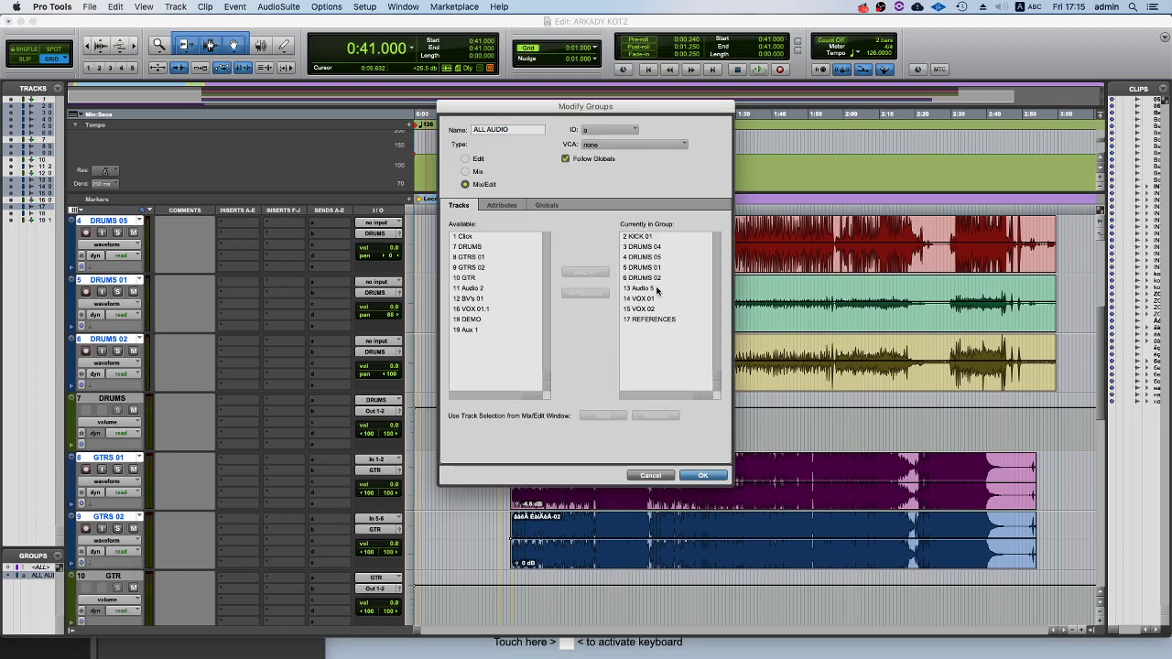
{"action": "left_click", "coordinate": [701, 474]}
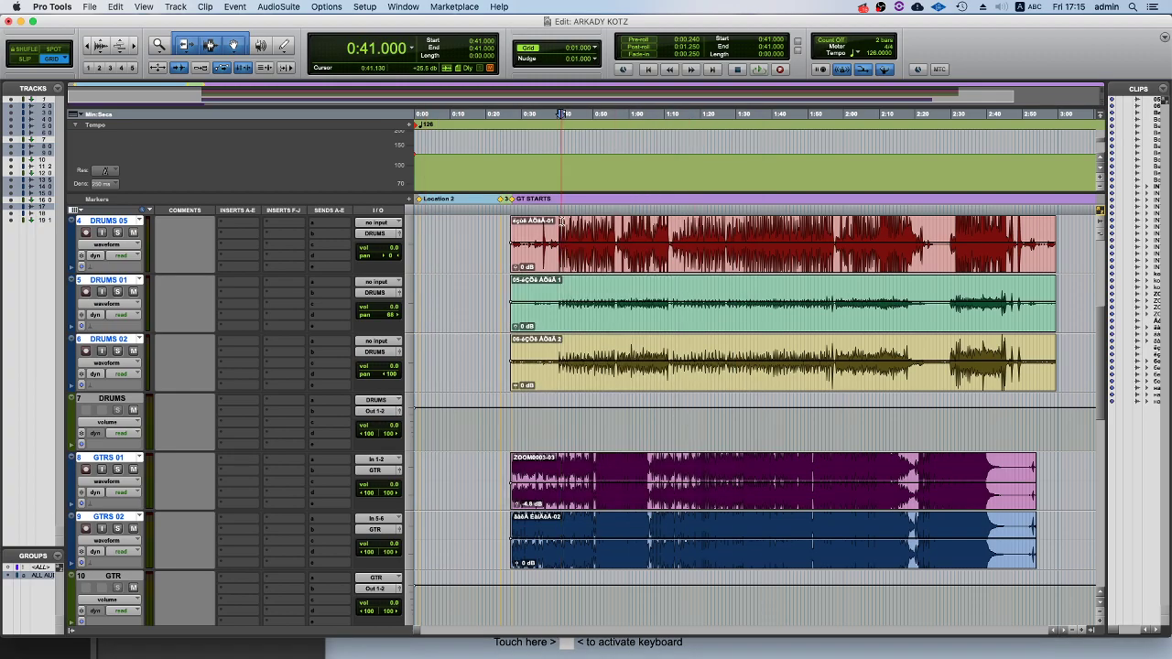
Compare the drum, guitar, vocal and reference clips between 0:41.000 and 1:00.000.
{"action": "scroll", "coordinate": [563, 256], "scroll_direction": "up", "scroll_amount": 3}
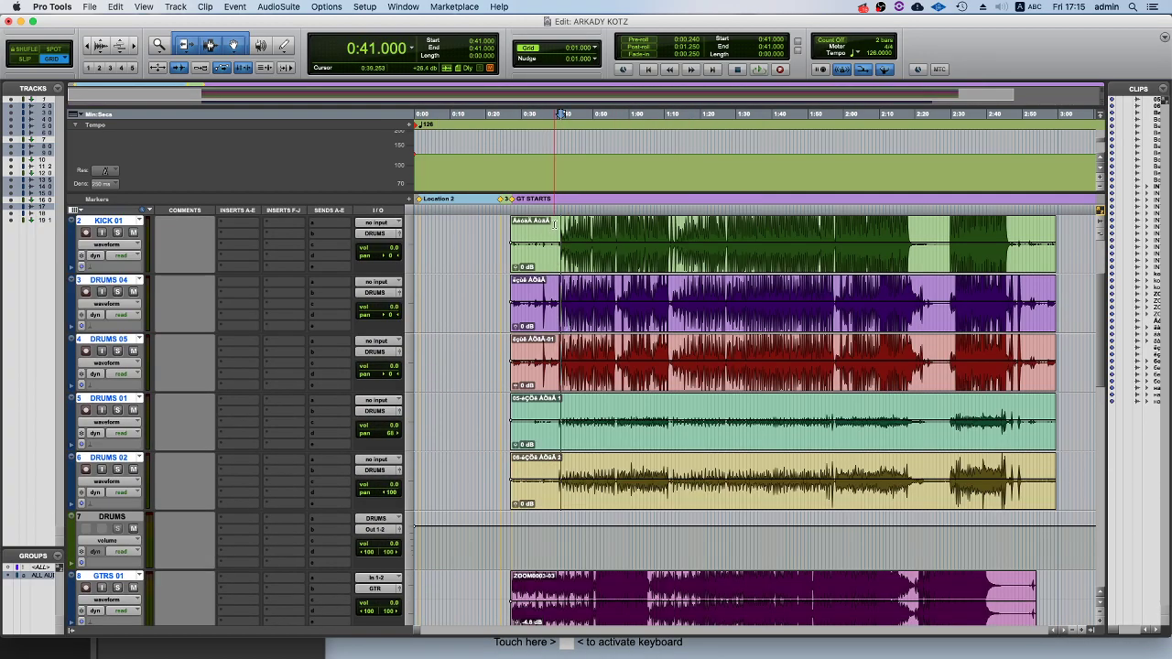
{"action": "scroll", "coordinate": [568, 222], "scroll_direction": "down", "scroll_amount": 3}
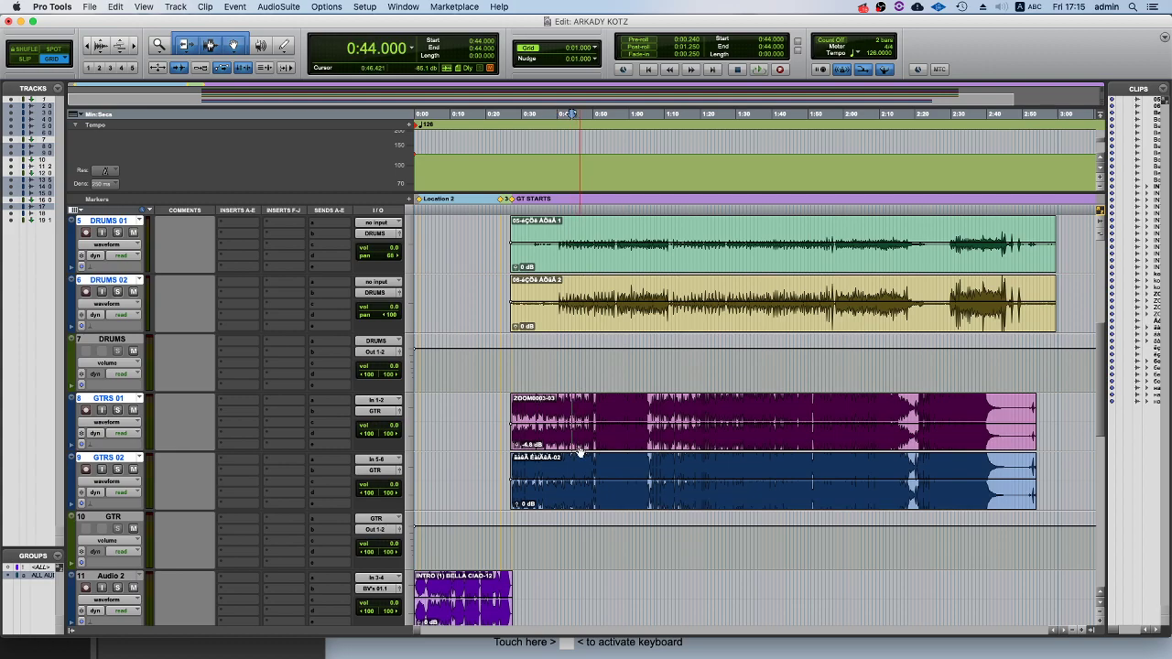
{"action": "scroll", "coordinate": [579, 453], "scroll_direction": "down", "scroll_amount": 3}
{"action": "scroll", "coordinate": [600, 529], "scroll_direction": "down", "scroll_amount": 3}
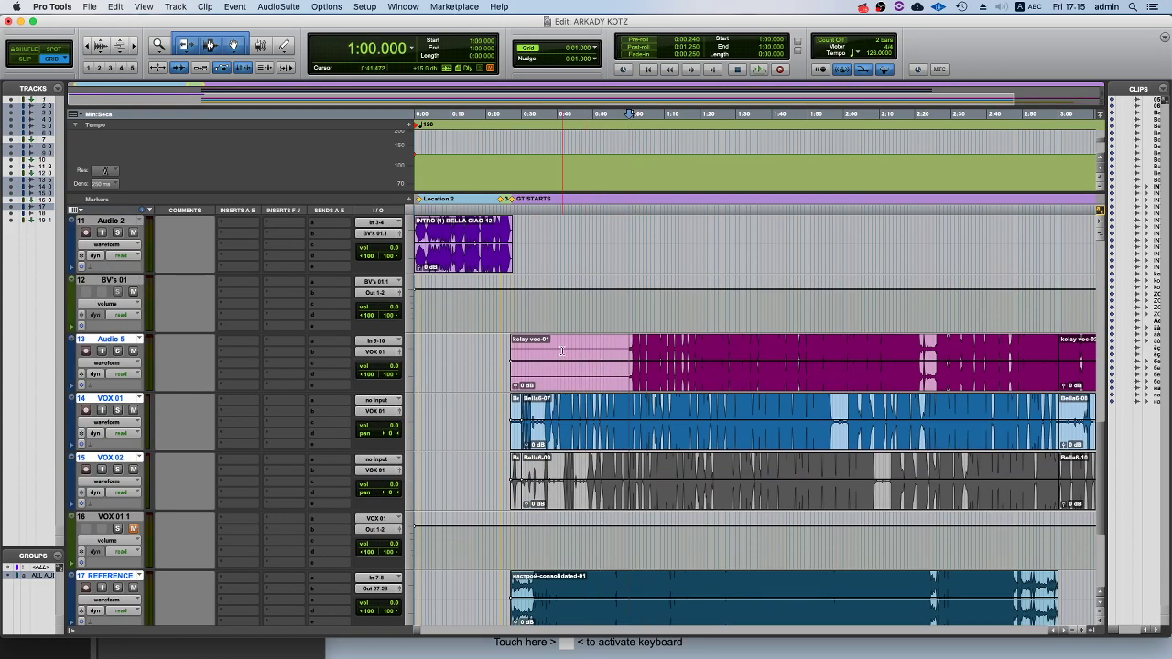
{"action": "scroll", "coordinate": [597, 476], "scroll_direction": "down", "scroll_amount": 3}
{"action": "scroll", "coordinate": [587, 400], "scroll_direction": "up", "scroll_amount": 13}
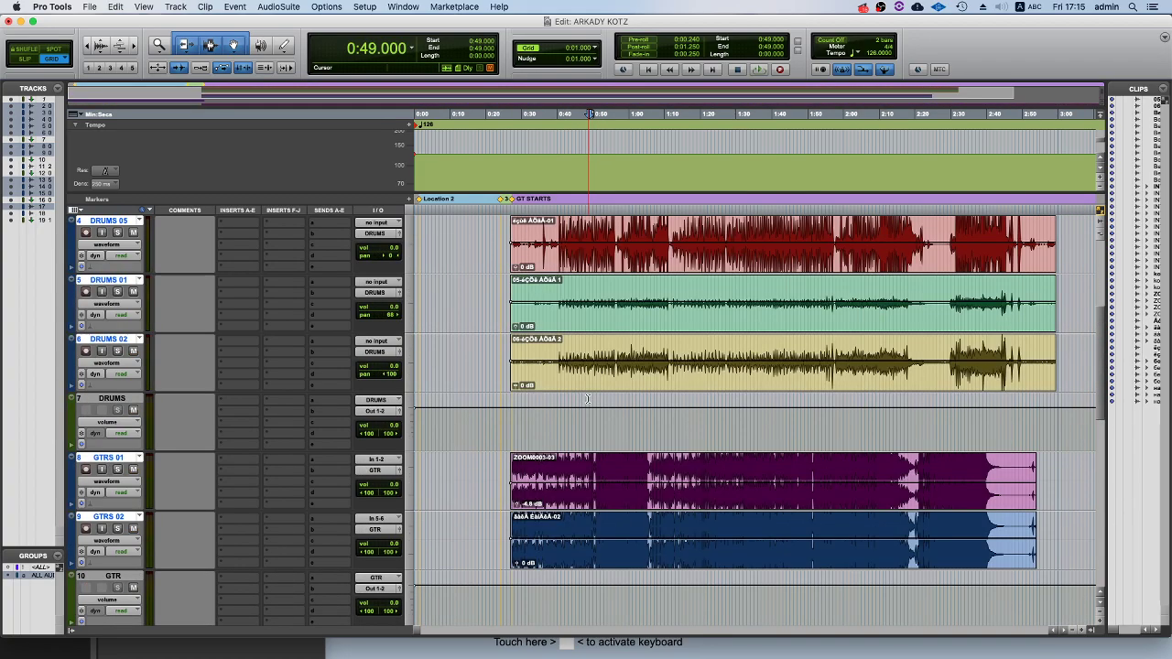
Play the drum entrance from 0:39.018 and split the drum tracks' clips at 0:40.000, just before the beat starts.
{"action": "key", "text": "space"}
{"action": "key", "text": "super+bracketright"}
{"action": "key", "text": "super+bracketright"}
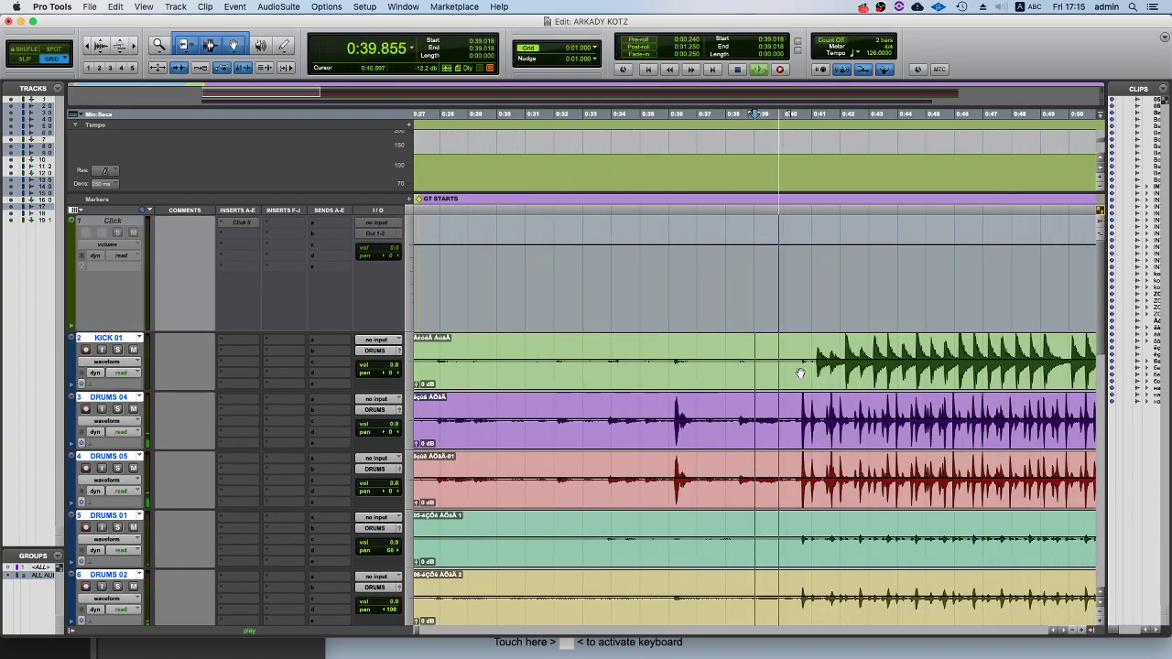
{"action": "scroll", "coordinate": [656, 396], "scroll_direction": "down", "scroll_amount": 3}
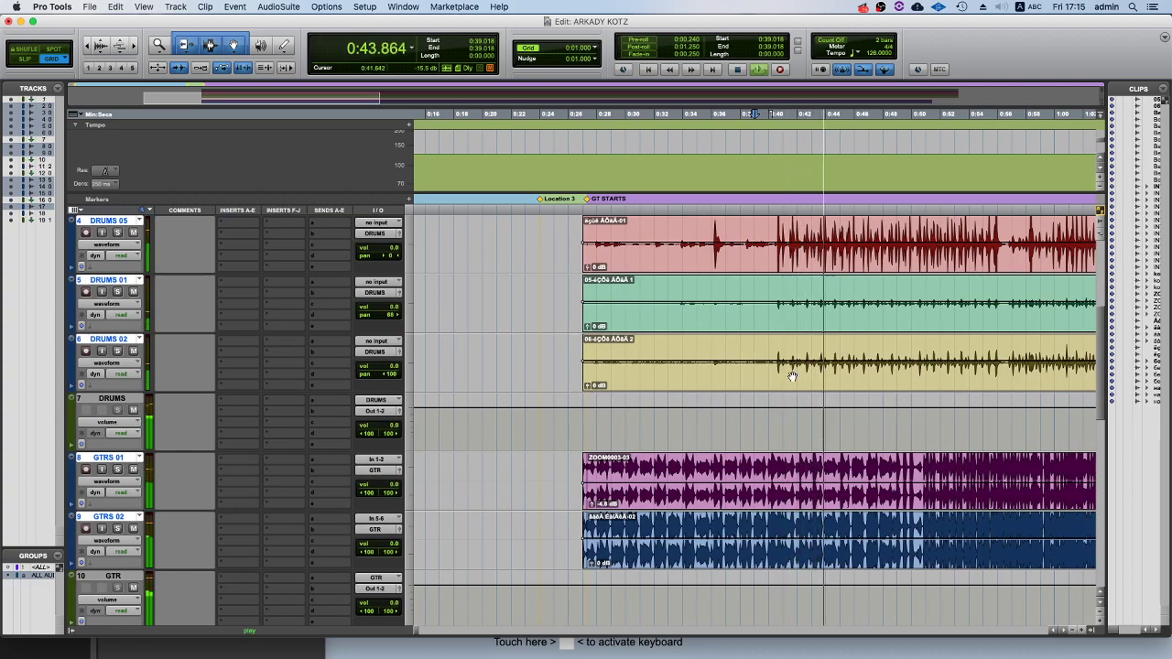
{"action": "scroll", "coordinate": [793, 376], "scroll_direction": "up", "scroll_amount": 3}
{"action": "key", "text": "super+bracketleft"}
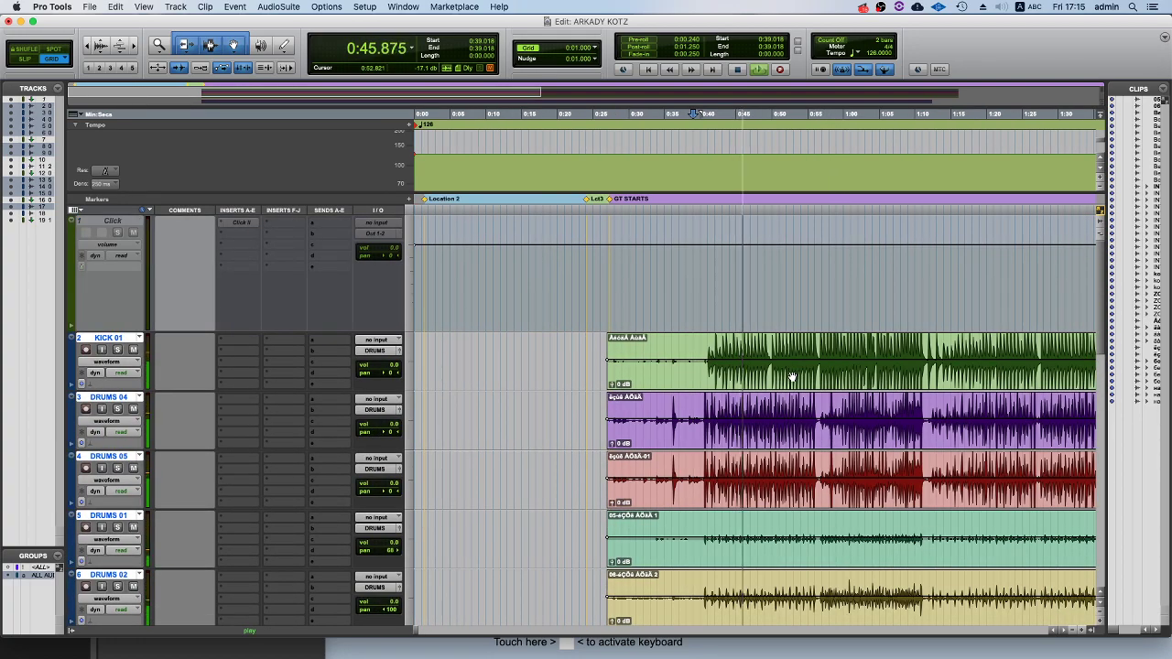
{"action": "key", "text": "super+bracketright"}
{"action": "key", "text": "super+bracketright"}
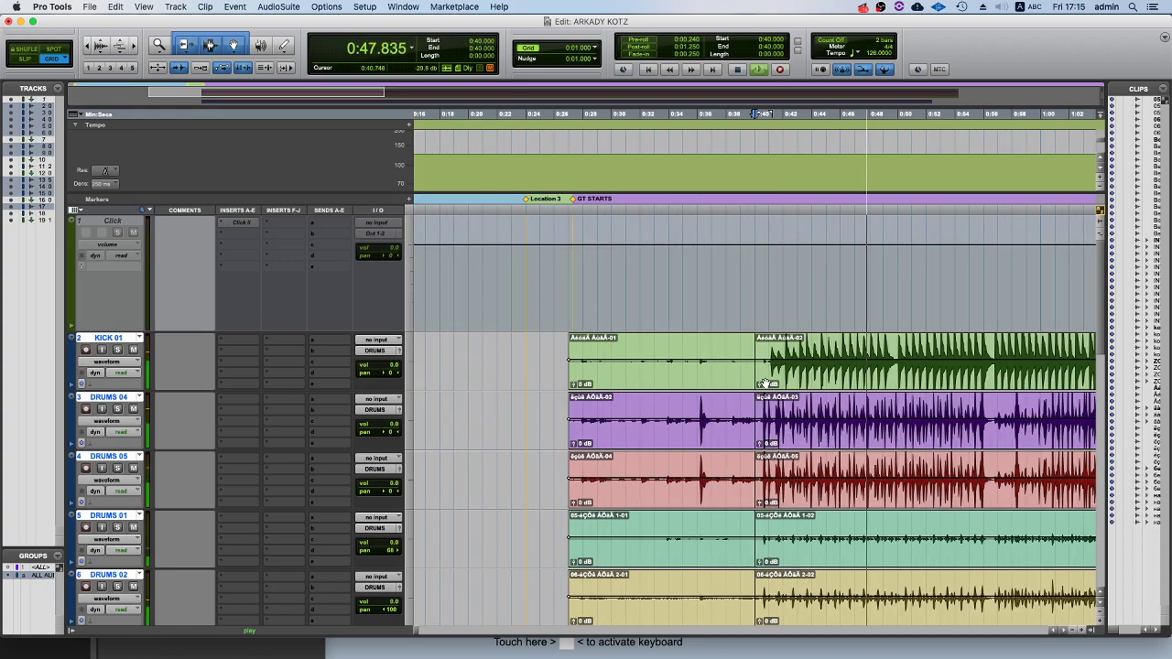
Extend the drum clips that follow the 0:40.000 split back to 0:27.000, covering the split-off intro parts.
{"action": "key", "text": "space"}
{"action": "left_click", "coordinate": [75, 645]}
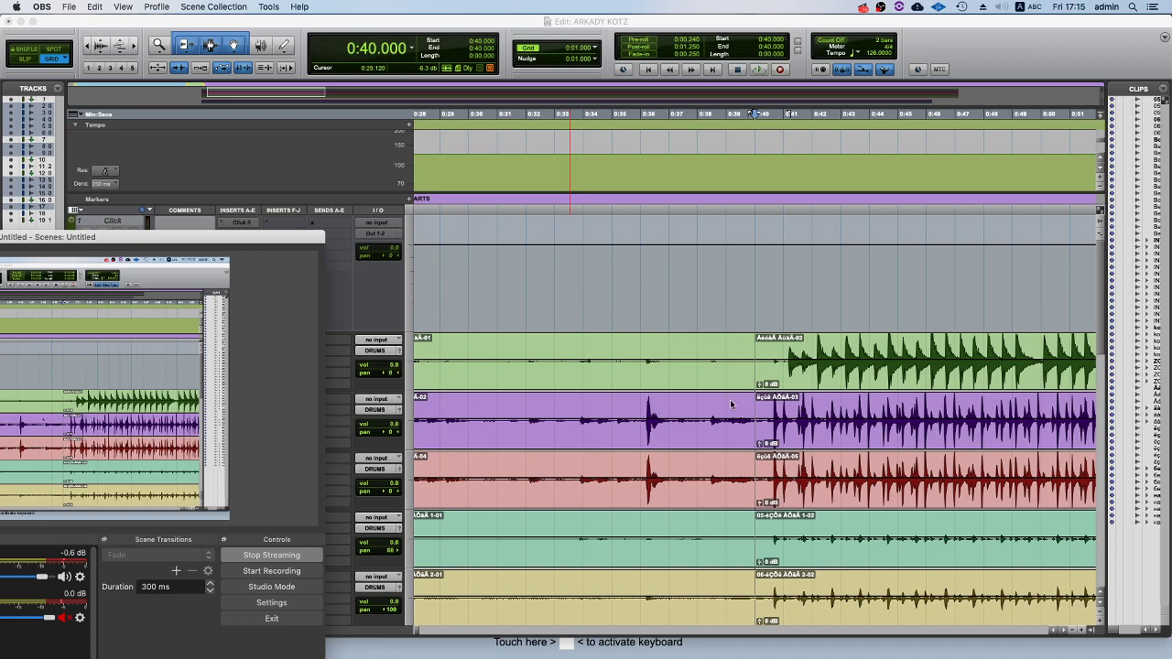
{"action": "key", "text": "super+Tab"}
{"action": "key", "text": "super+bracketright"}
{"action": "key", "text": "super+bracketright"}
{"action": "key", "text": "super+bracketleft"}
{"action": "key", "text": "super+bracketleft"}
{"action": "key", "text": "super+bracketleft"}
{"action": "left_click_drag", "start_coordinate": [755, 348], "coordinate": [533, 330]}
Audition the drum intro from 0:27.000 and 0:35.042 and inspect its waveforms.
{"action": "key", "text": "space"}
{"action": "key", "text": "super+bracketright"}
{"action": "key", "text": "super+bracketright"}
{"action": "scroll", "coordinate": [775, 347], "scroll_direction": "right", "scroll_amount": 3}
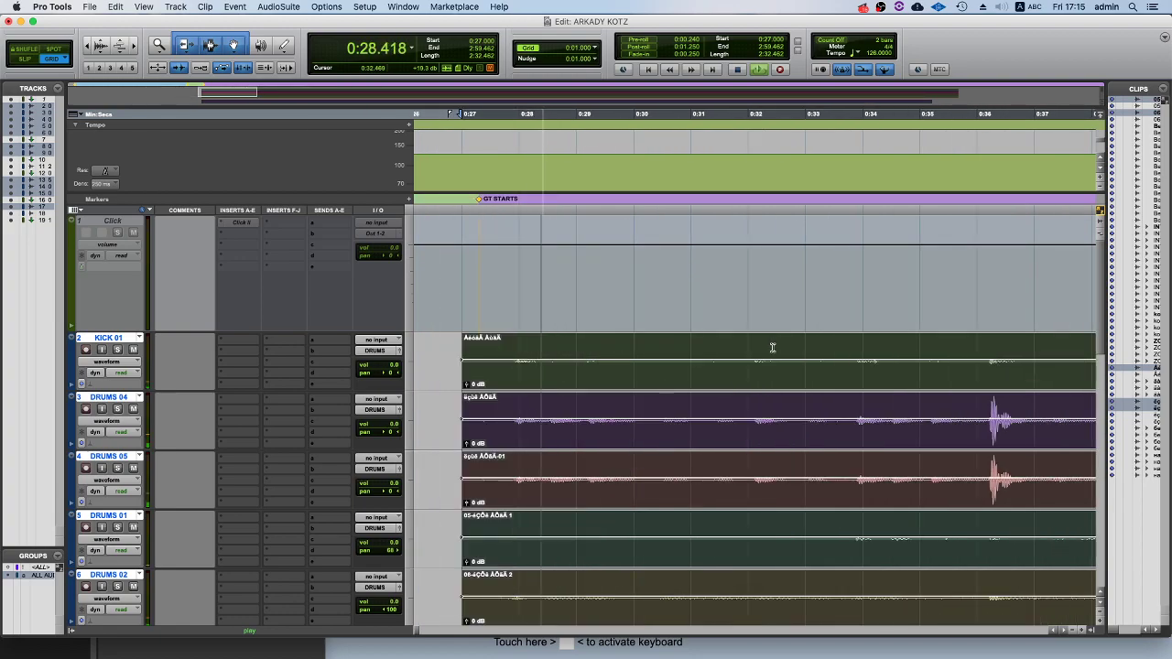
{"action": "scroll", "coordinate": [344, 497], "scroll_direction": "down", "scroll_amount": 3}
{"action": "scroll", "coordinate": [617, 398], "scroll_direction": "up", "scroll_amount": 3}
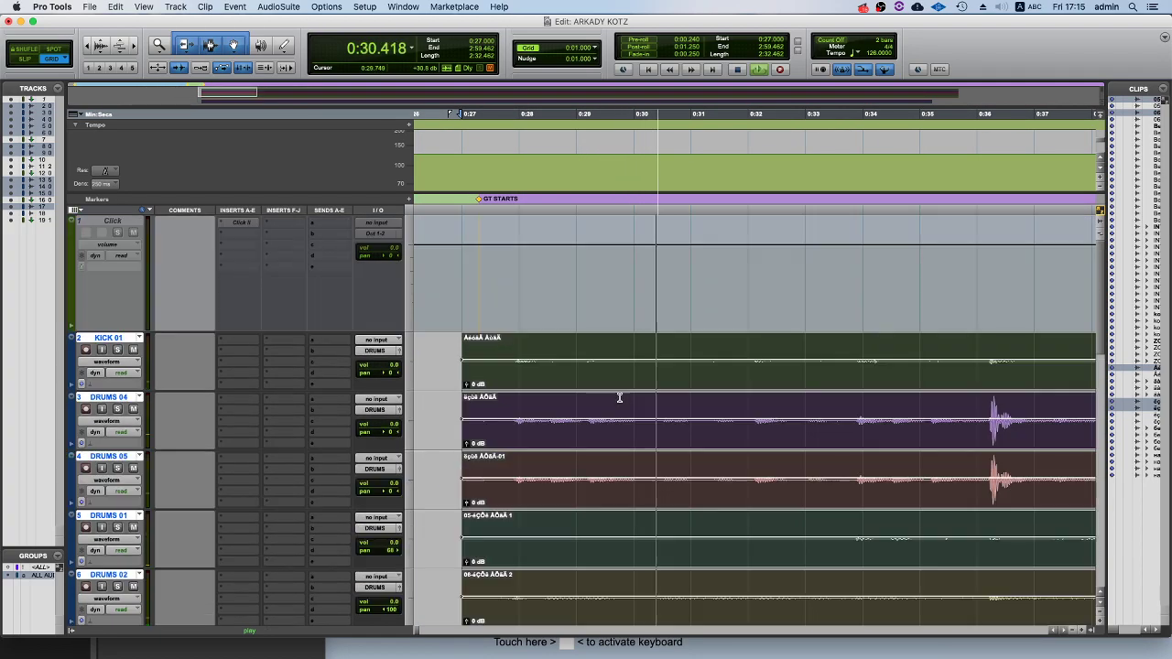
{"action": "key", "text": "super+bracketleft"}
{"action": "key", "text": "super+bracketleft"}
{"action": "key", "text": "space"}
{"action": "left_click", "coordinate": [797, 404]}
{"action": "key", "text": "space"}
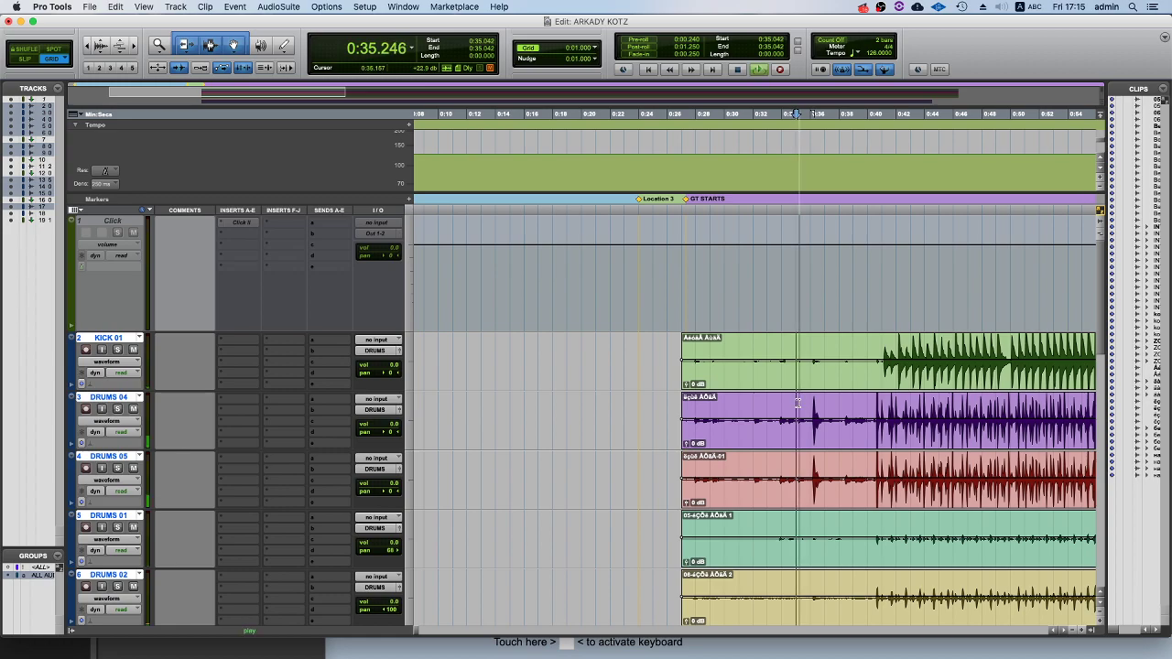
Play the closing part of the drum clips to find their final hits.
{"action": "key", "text": "super+bracketleft"}
{"action": "key", "text": "super+bracketleft"}
{"action": "key", "text": "super+bracketleft"}
{"action": "key", "text": "space"}
{"action": "left_click", "coordinate": [142, 656]}
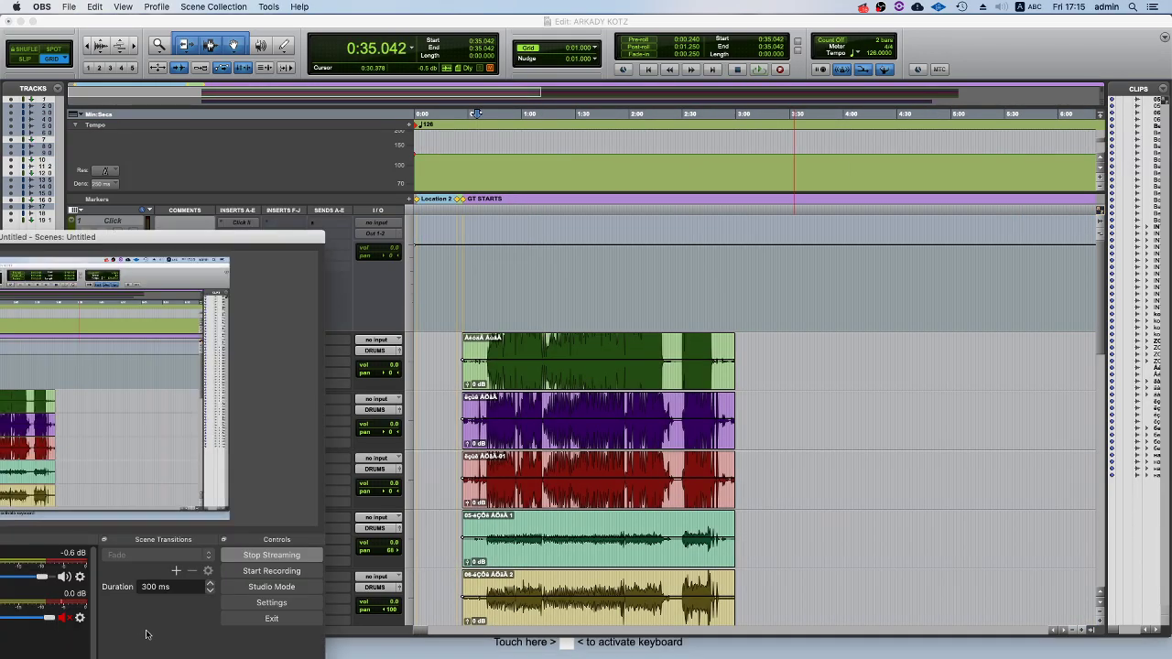
{"action": "left_click", "coordinate": [714, 348]}
{"action": "key", "text": "space"}
{"action": "key", "text": "super+bracketright"}
{"action": "key", "text": "super+bracketright"}
{"action": "key", "text": "super+bracketright"}
{"action": "key", "text": "super+bracketleft"}
{"action": "key", "text": "super+bracketleft"}
{"action": "key", "text": "space"}
Play from 2:18.000 and inspect the drum break against the guitar tracks.
{"action": "left_click", "coordinate": [656, 347]}
{"action": "key", "text": "space"}
{"action": "scroll", "coordinate": [655, 345], "scroll_direction": "down", "scroll_amount": 4}
{"action": "scroll", "coordinate": [655, 345], "scroll_direction": "up", "scroll_amount": 2}
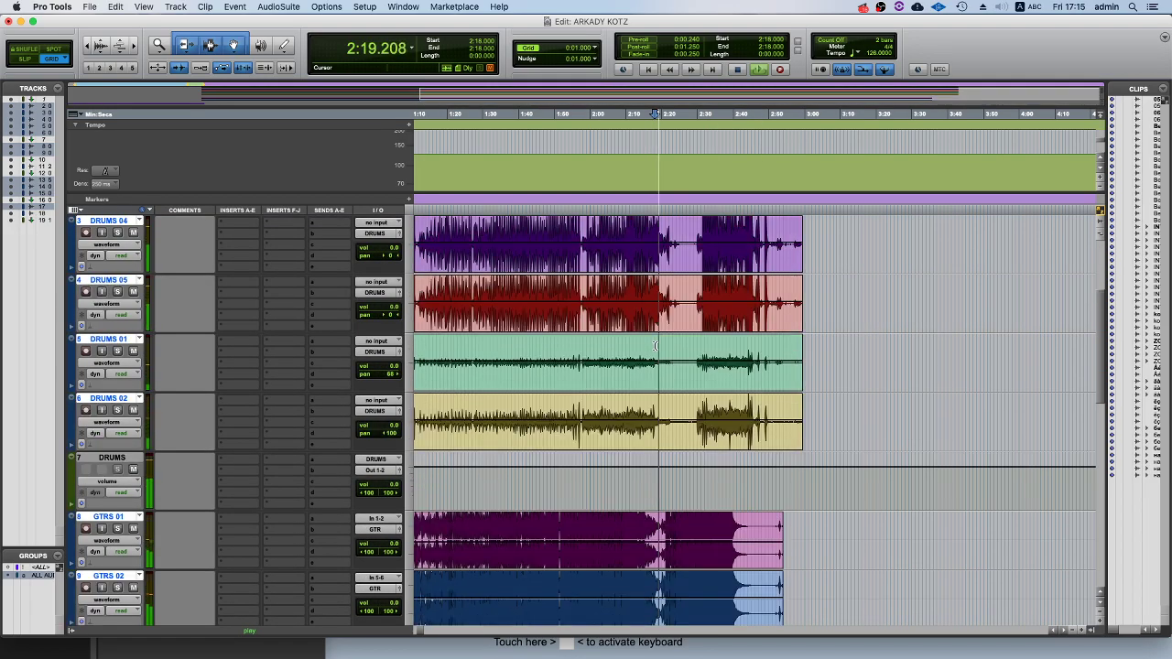
{"action": "scroll", "coordinate": [656, 346], "scroll_direction": "up", "scroll_amount": 3}
{"action": "key", "text": "super+bracketright"}
{"action": "key", "text": "super+bracketright"}
{"action": "key", "text": "super+bracketright"}
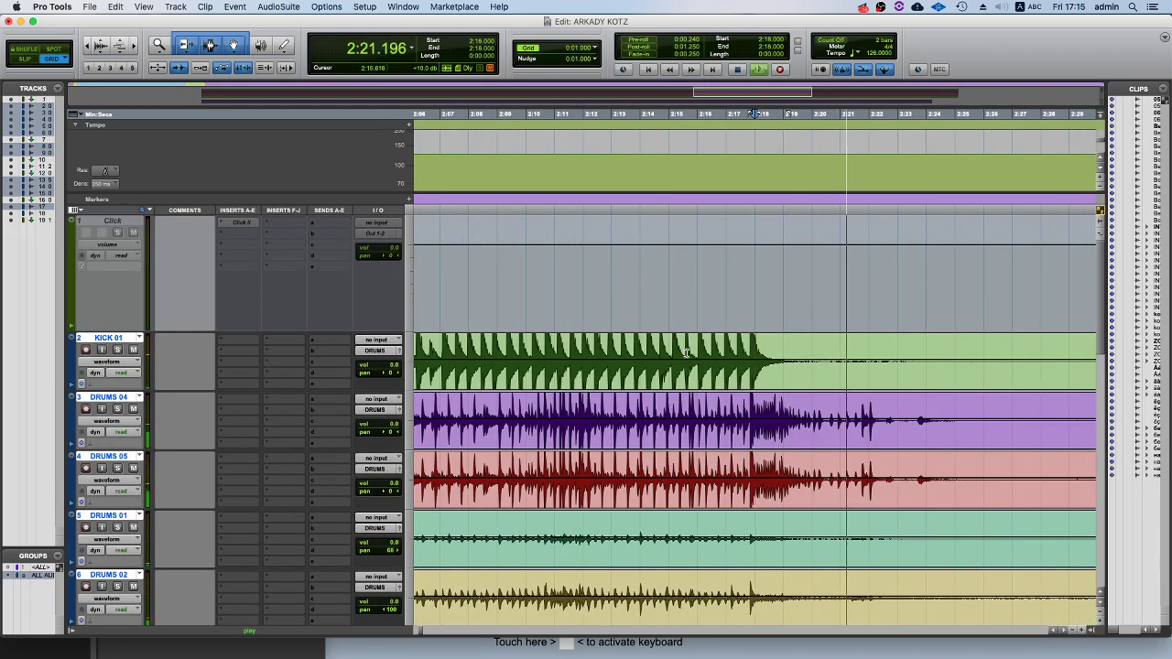
Play from 2:29.000 and compare the drums' re-entry and ending with the guitars and remaining tracks.
{"action": "key", "text": "super+bracketleft"}
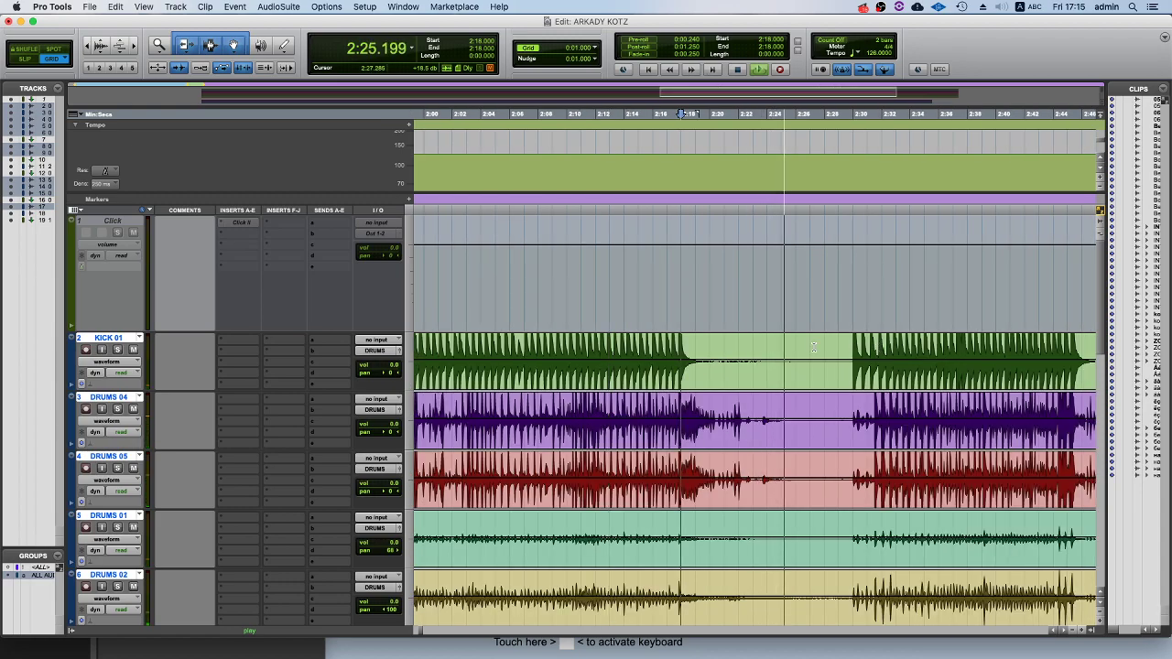
{"action": "key", "text": "super+bracketright"}
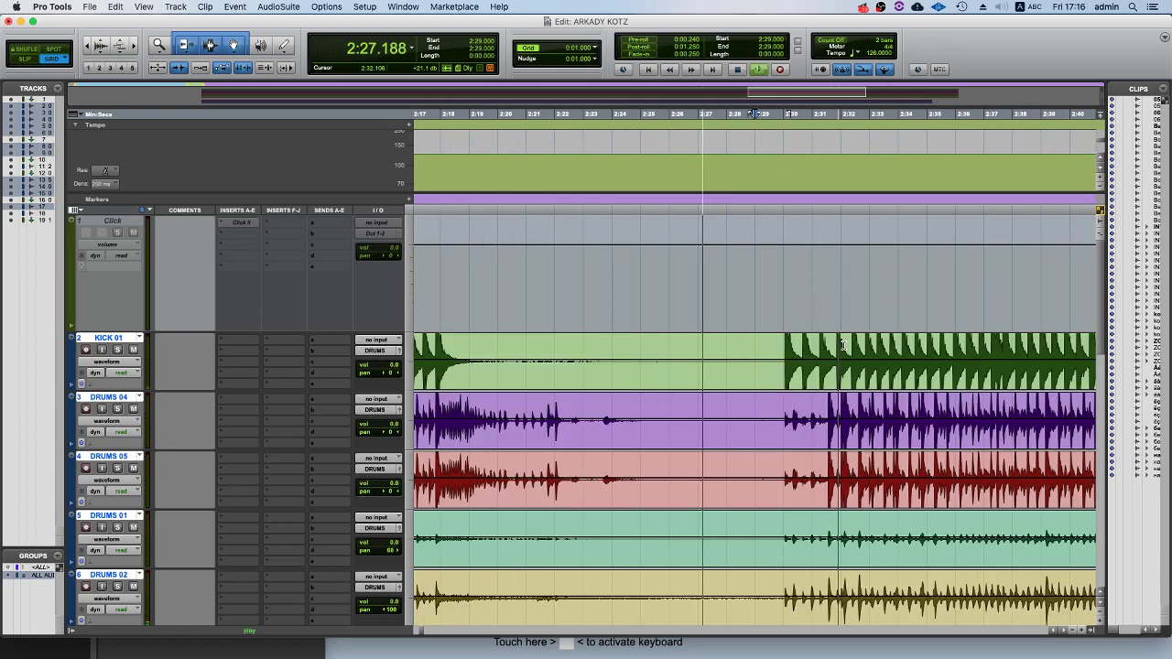
{"action": "key", "text": "super+bracketleft"}
{"action": "scroll", "coordinate": [843, 345], "scroll_direction": "down", "scroll_amount": 5}
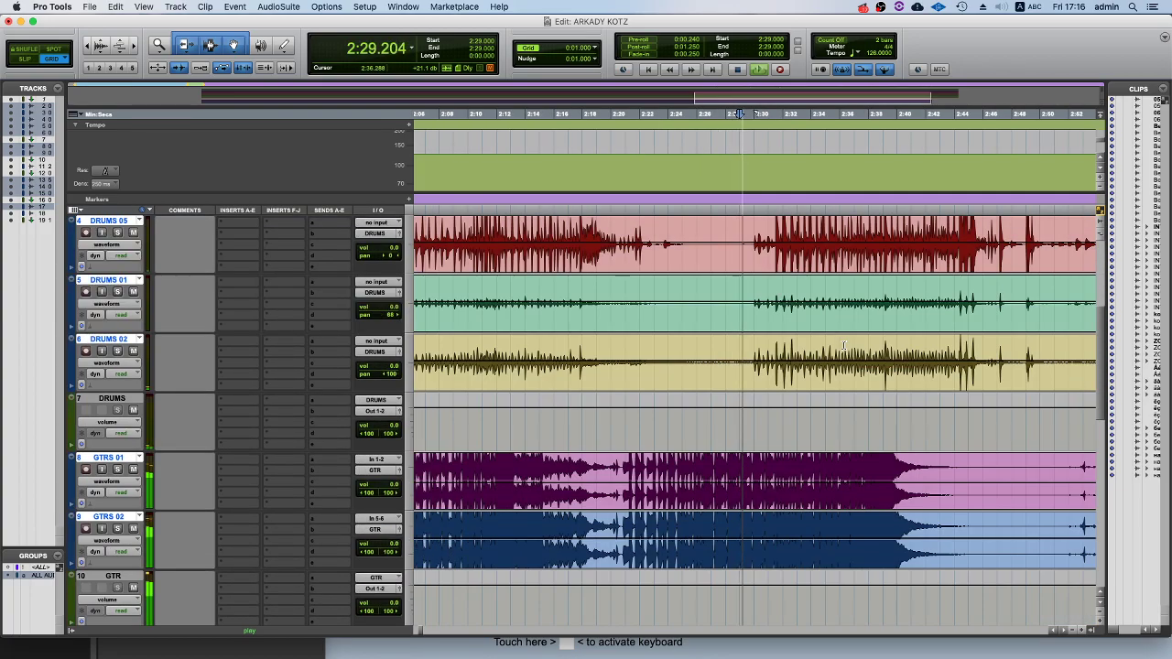
{"action": "scroll", "coordinate": [843, 345], "scroll_direction": "up", "scroll_amount": 2}
{"action": "scroll", "coordinate": [844, 346], "scroll_direction": "down", "scroll_amount": 8}
{"action": "scroll", "coordinate": [845, 345], "scroll_direction": "up", "scroll_amount": 4}
{"action": "scroll", "coordinate": [843, 344], "scroll_direction": "up", "scroll_amount": 6}
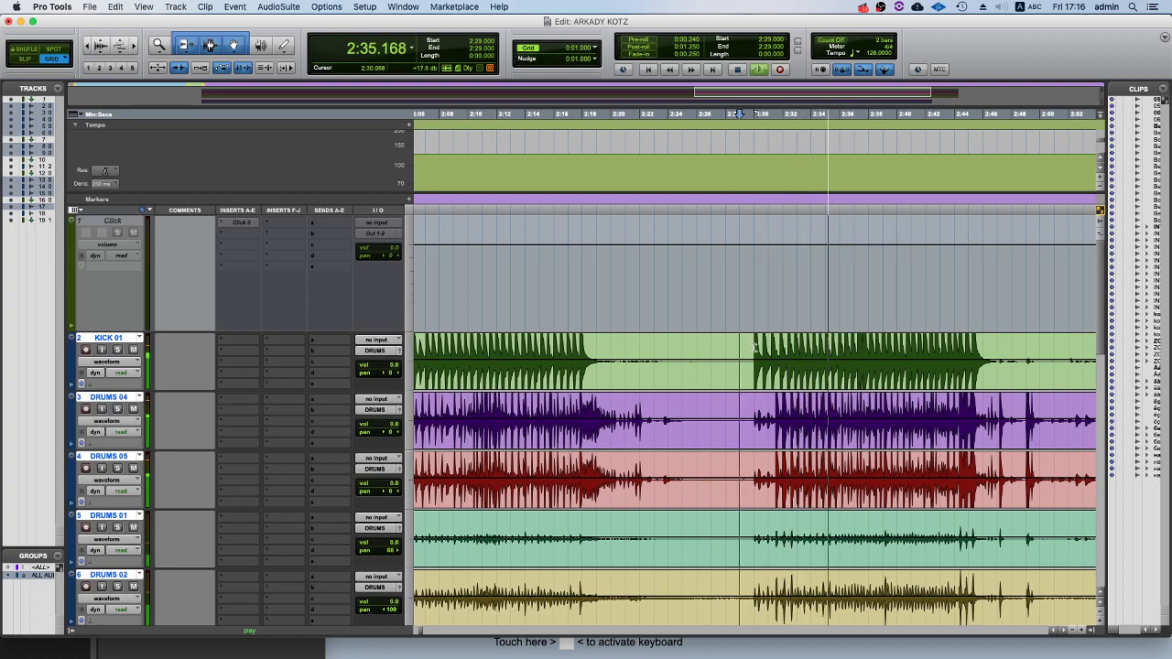
Split all drum clips at the last kick hit, at 2:45.309, and audition the separated tail.
{"action": "left_click", "coordinate": [925, 348]}
{"action": "key", "text": "t"}
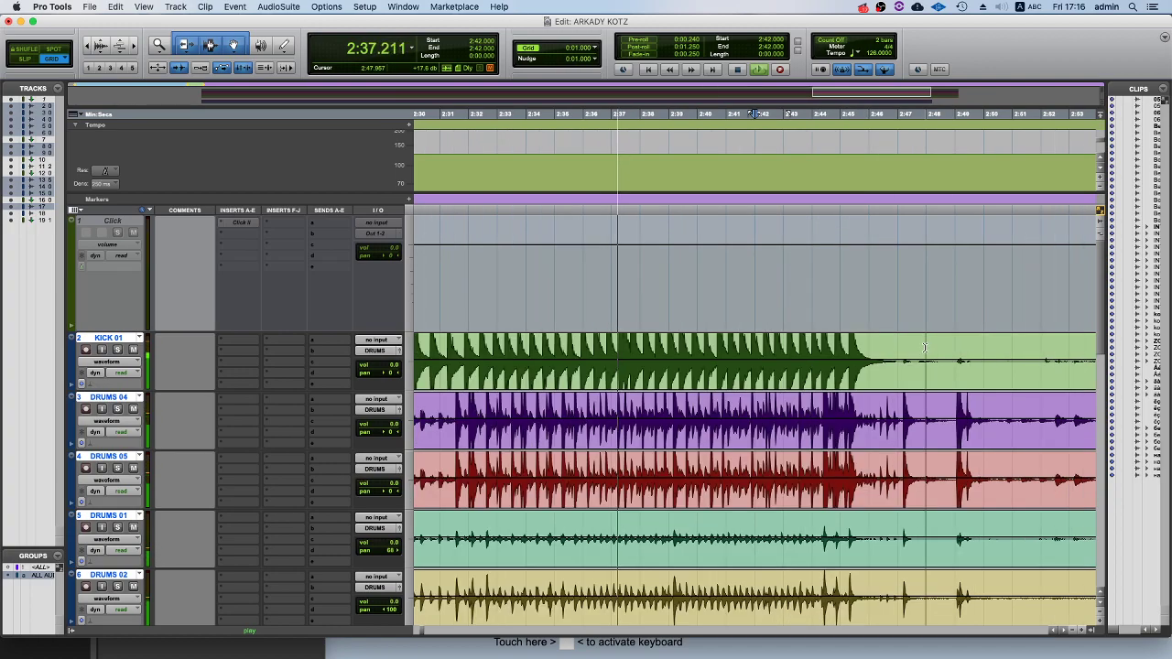
{"action": "key", "text": "t"}
{"action": "left_click", "coordinate": [929, 348]}
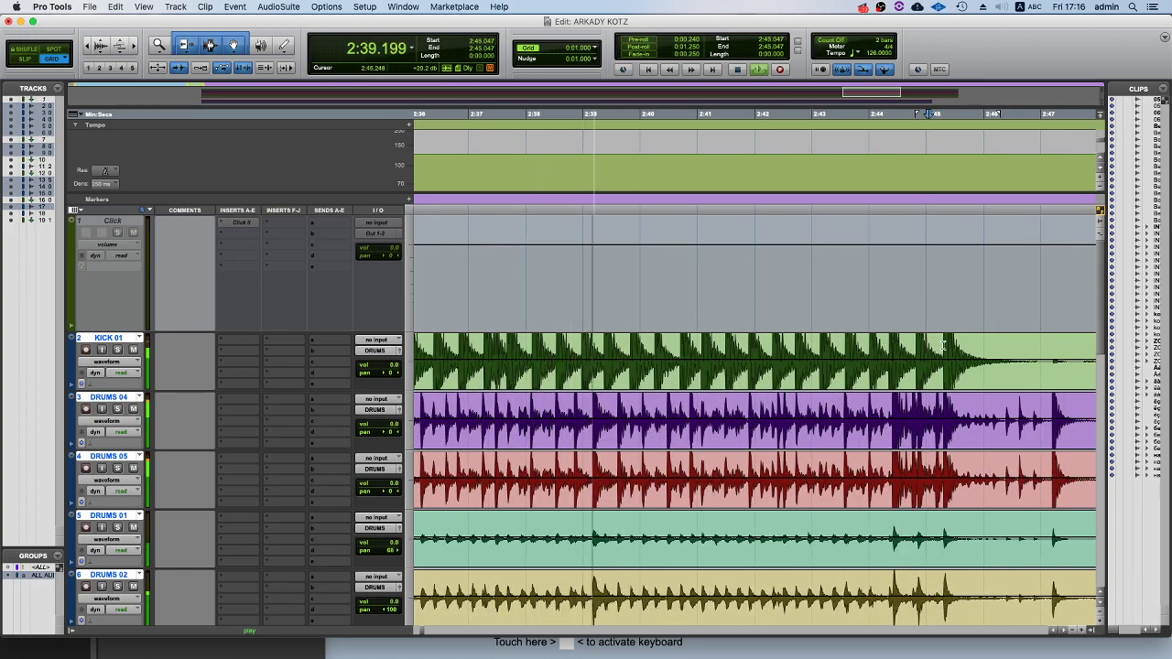
{"action": "left_click", "coordinate": [953, 346]}
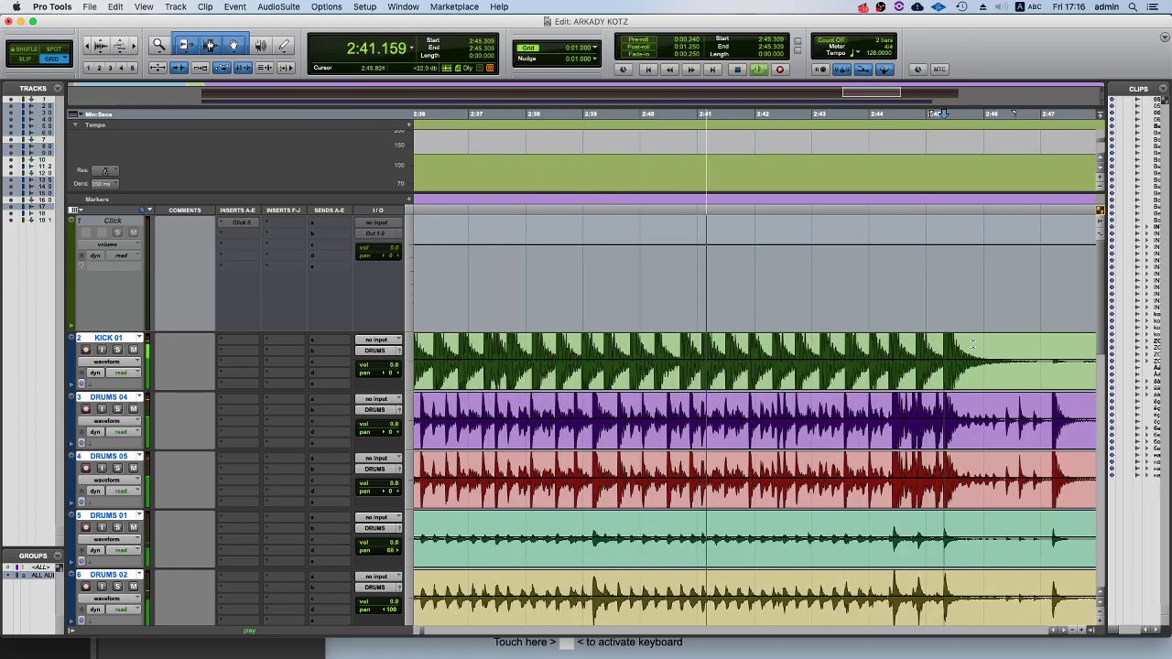
{"action": "key", "text": "b"}
{"action": "left_click", "coordinate": [973, 385]}
{"action": "key", "text": "space"}
{"action": "key", "text": "space"}
{"action": "key", "text": "r"}
{"action": "key", "text": "r"}
{"action": "key", "text": "space"}
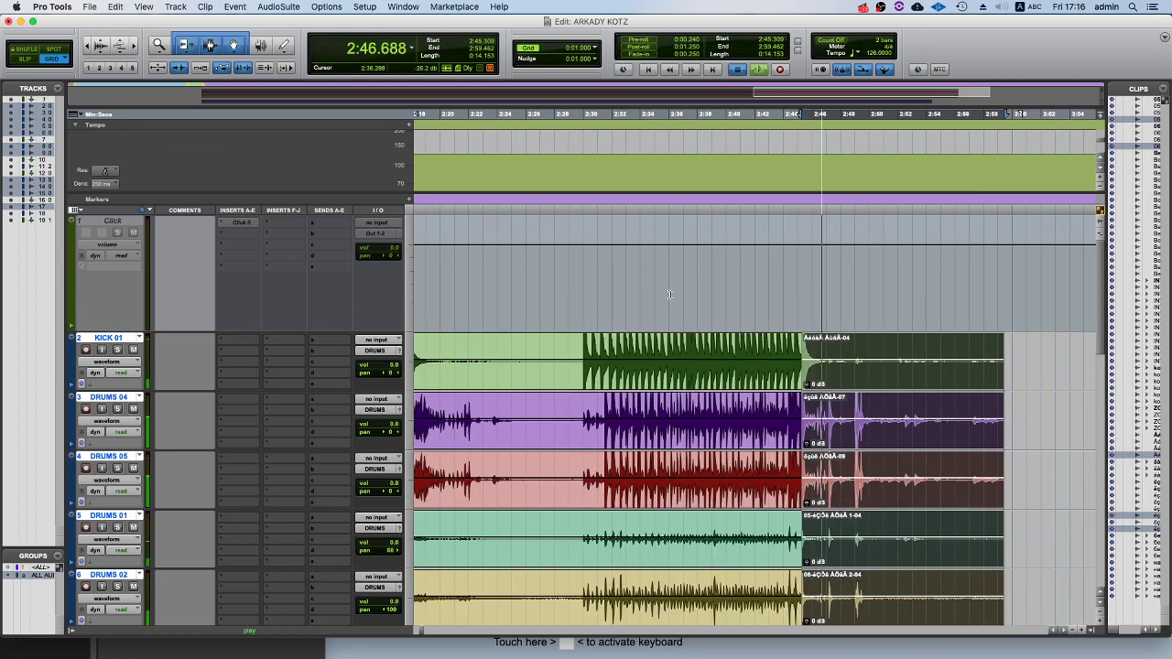
Move the drum tail clips earlier to start at 2:39.399 and audition their position from 2:38.000.
{"action": "left_click", "coordinate": [673, 297]}
{"action": "key", "text": "super+bracketright"}
{"action": "left_click_drag", "start_coordinate": [1000, 378], "coordinate": [835, 375]}
{"action": "key", "text": "space"}
{"action": "left_click", "coordinate": [759, 273]}
{"action": "key", "text": "space"}
{"action": "key", "text": "t"}
{"action": "key", "text": "t"}
{"action": "key", "text": "t"}
{"action": "key", "text": "r"}
{"action": "key", "text": "r"}
Extend the start of the moved drum tail clips back to 0:27.000, replacing the earlier drum clips, and stop playback.
{"action": "left_click", "coordinate": [895, 378]}
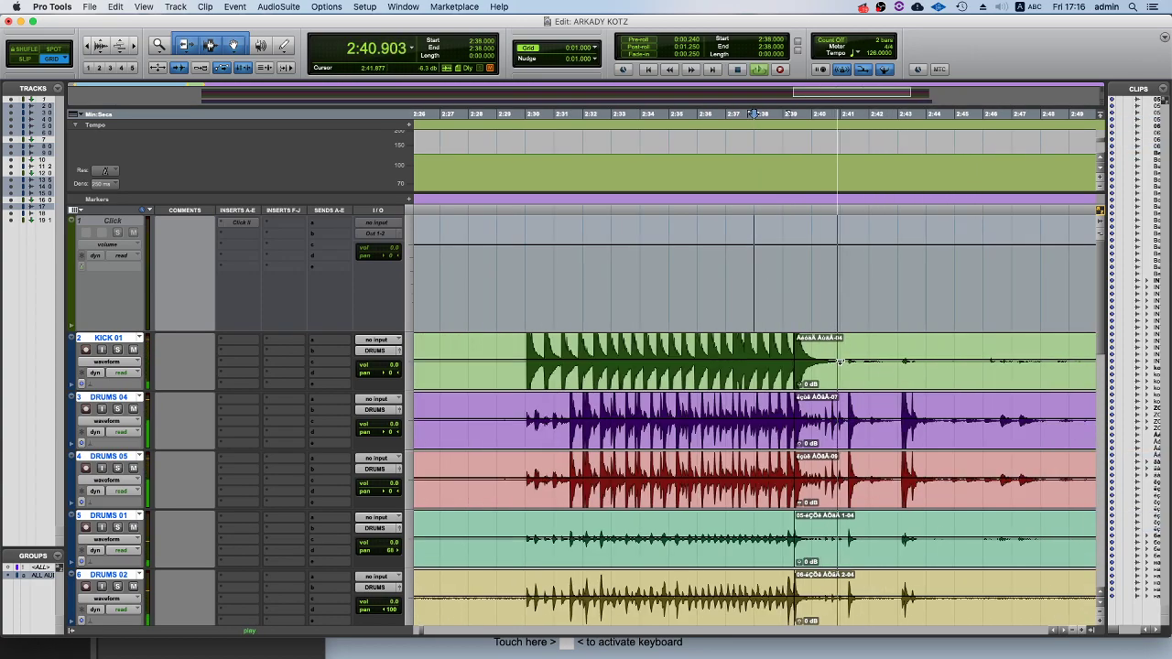
{"action": "key", "text": "super+bracketleft"}
{"action": "key", "text": "super+bracketleft"}
{"action": "key", "text": "super+bracketleft"}
{"action": "key", "text": "super+bracketleft"}
{"action": "key", "text": "super+bracketleft"}
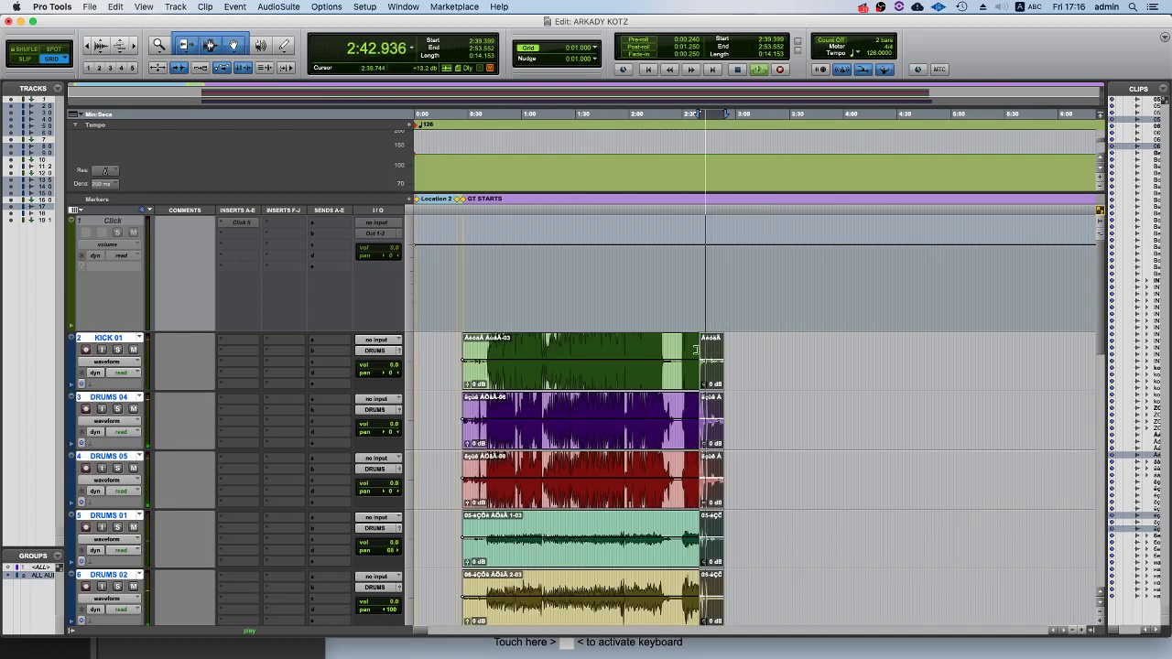
{"action": "left_click_drag", "start_coordinate": [705, 353], "coordinate": [464, 339]}
{"action": "key", "text": "space"}
Switch to OBS and unmute the second audio source in the mixer.
{"action": "key", "text": "super+Tab"}
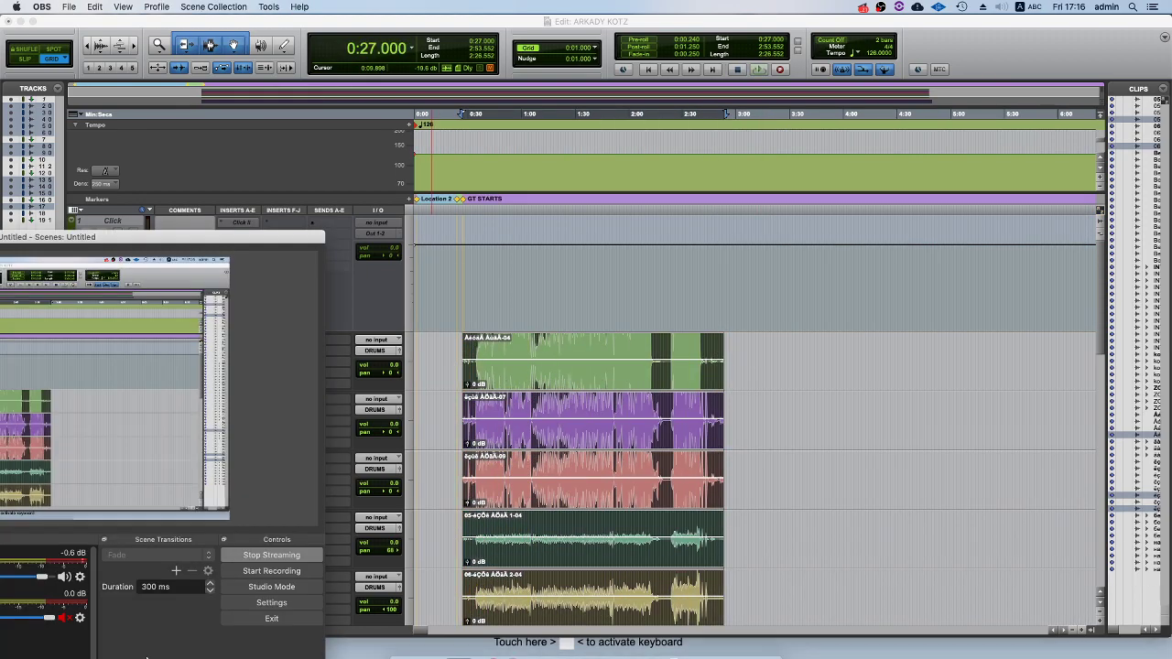
{"action": "left_click", "coordinate": [64, 619]}
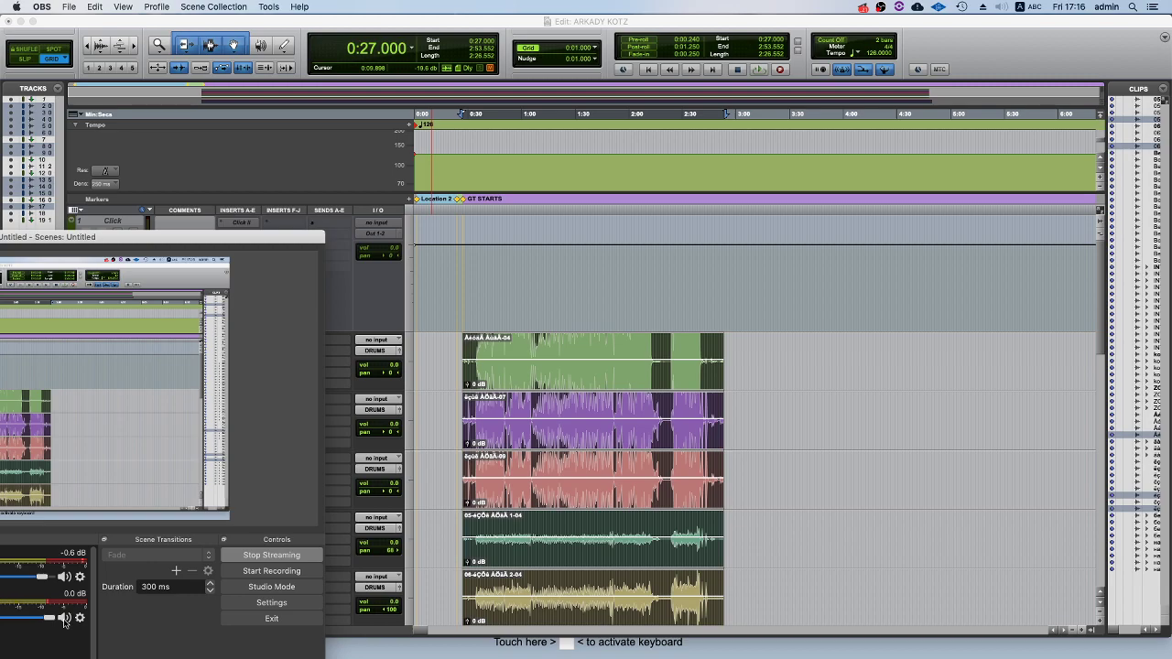
Play the shifted drums from 0:34.053 and inspect the beat's entrance between 0:33.000 and 0:38.000.
{"action": "left_click", "coordinate": [475, 341]}
{"action": "key", "text": "space"}
{"action": "key", "text": "t"}
{"action": "key", "text": "t"}
{"action": "key", "text": "t"}
{"action": "key", "text": "t"}
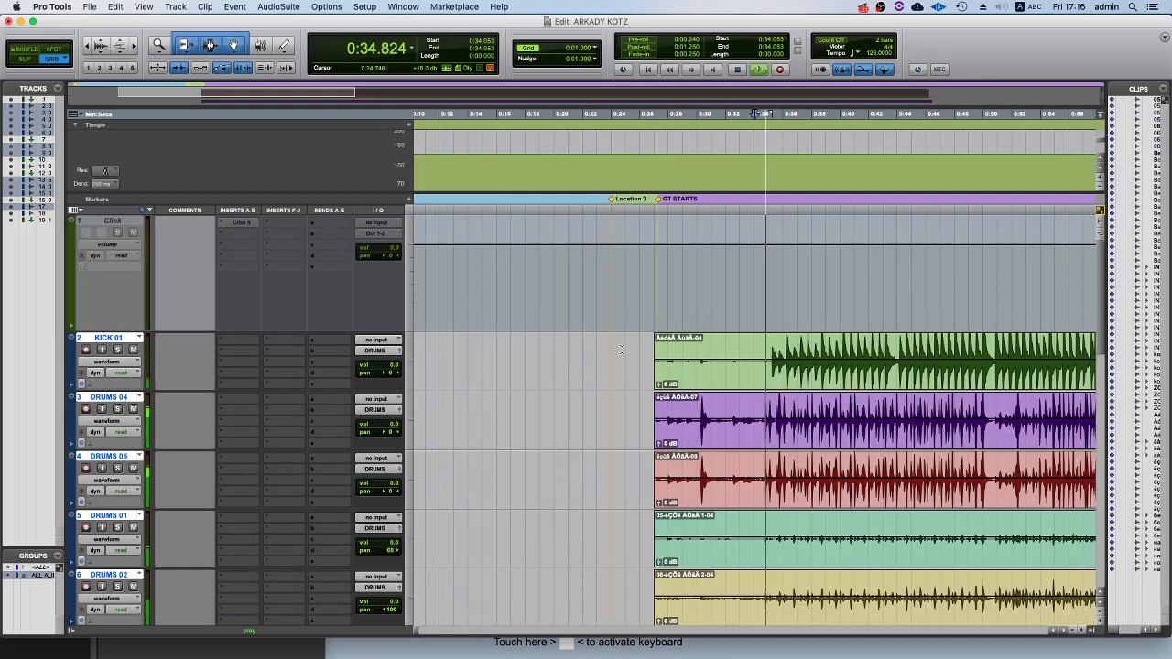
{"action": "scroll", "coordinate": [751, 359], "scroll_direction": "down", "scroll_amount": 1}
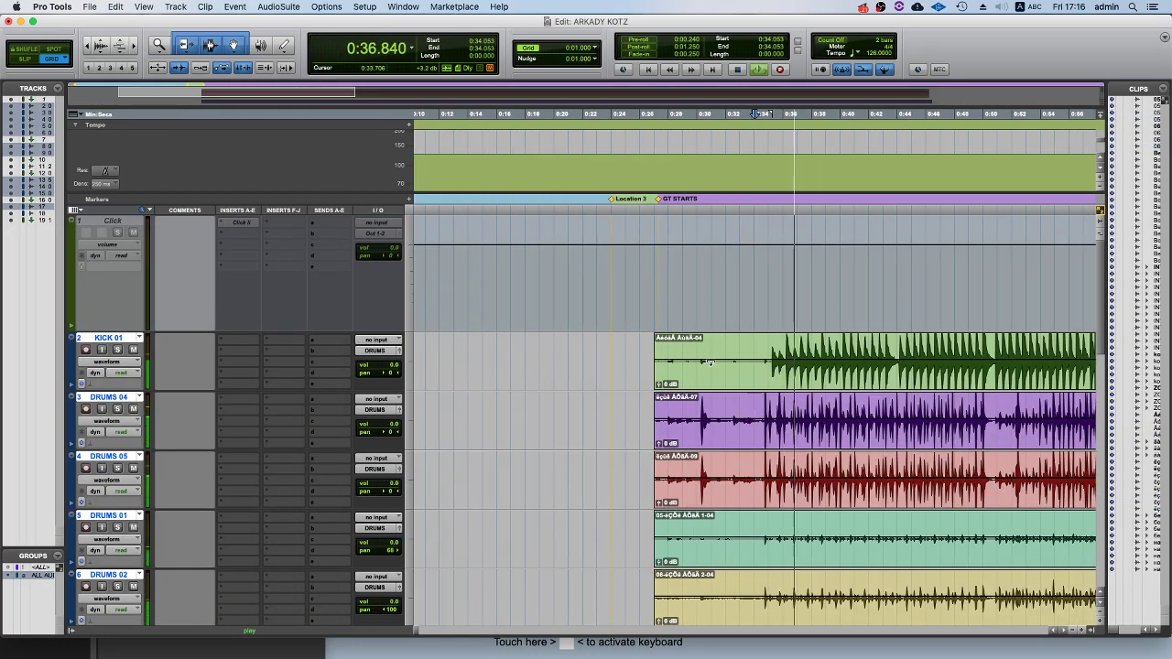
{"action": "left_click", "coordinate": [829, 380]}
{"action": "key", "text": "t"}
{"action": "key", "text": "t"}
{"action": "key", "text": "t"}
{"action": "scroll", "coordinate": [831, 380], "scroll_direction": "right", "scroll_amount": 10}
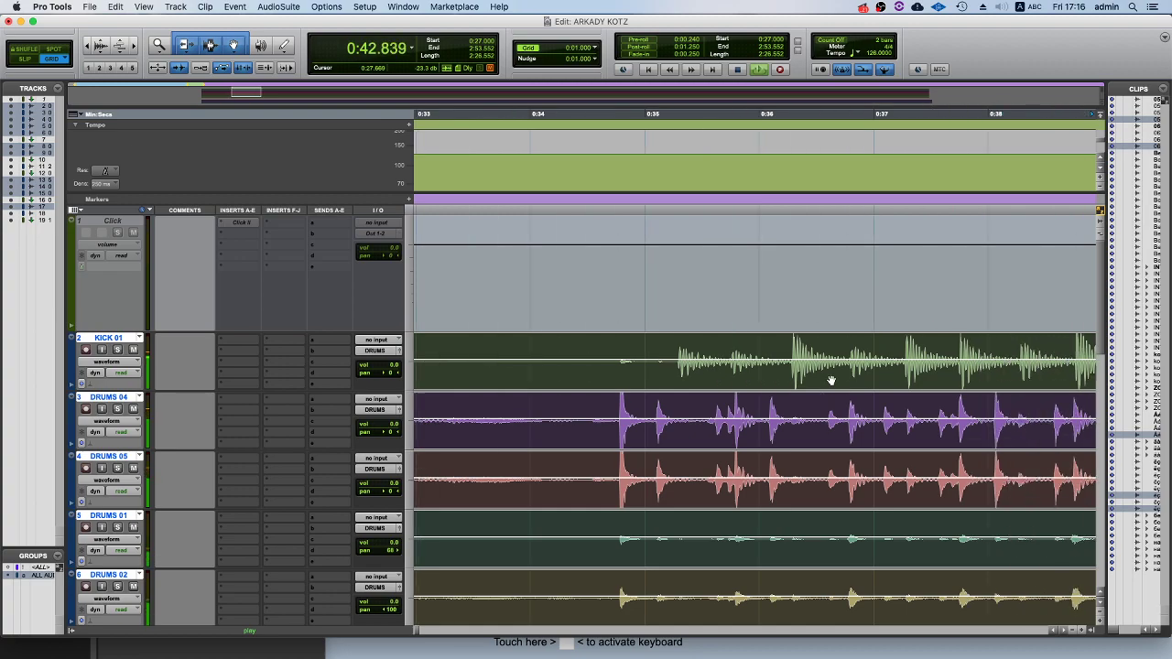
{"action": "scroll", "coordinate": [831, 380], "scroll_direction": "down", "scroll_amount": 3}
{"action": "scroll", "coordinate": [877, 349], "scroll_direction": "down", "scroll_amount": 3}
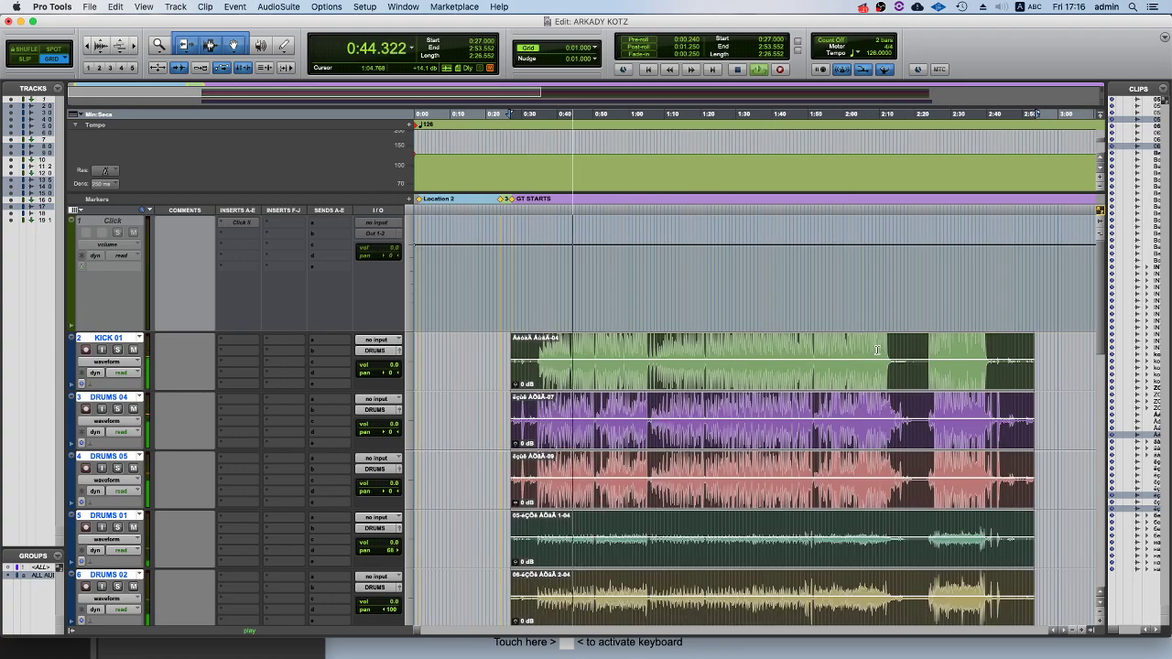
Unmute the second audio source in OBS and mute it again once the Pro Tools playback is stopped.
{"action": "left_click", "coordinate": [626, 367]}
{"action": "left_click", "coordinate": [240, 644]}
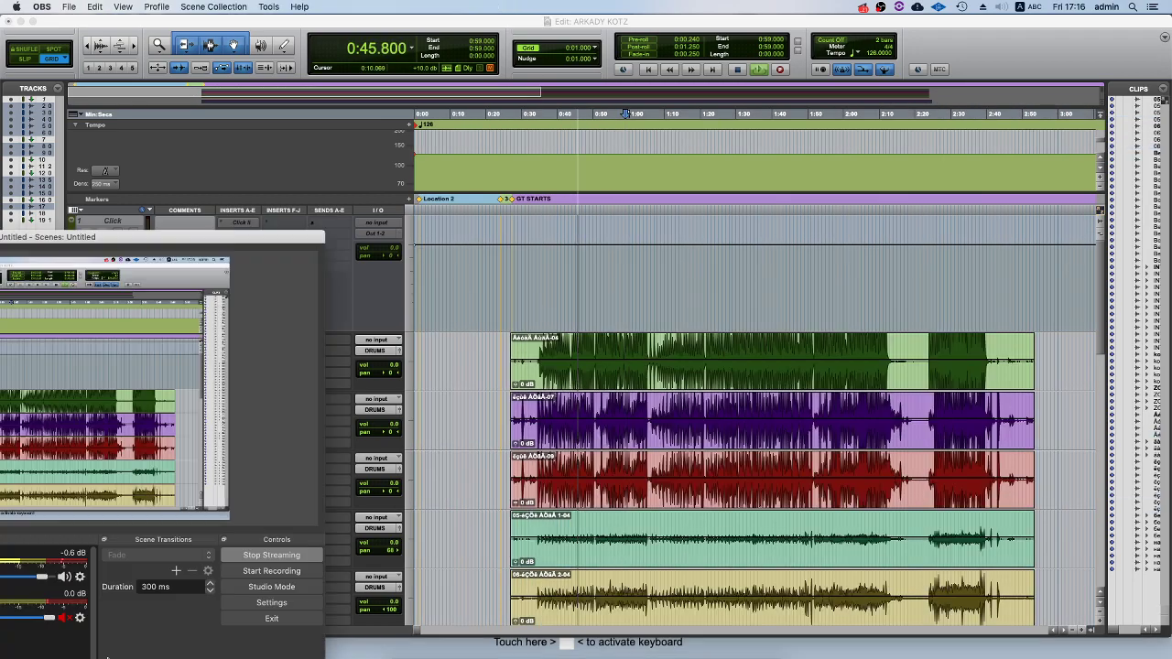
{"action": "left_click", "coordinate": [63, 618]}
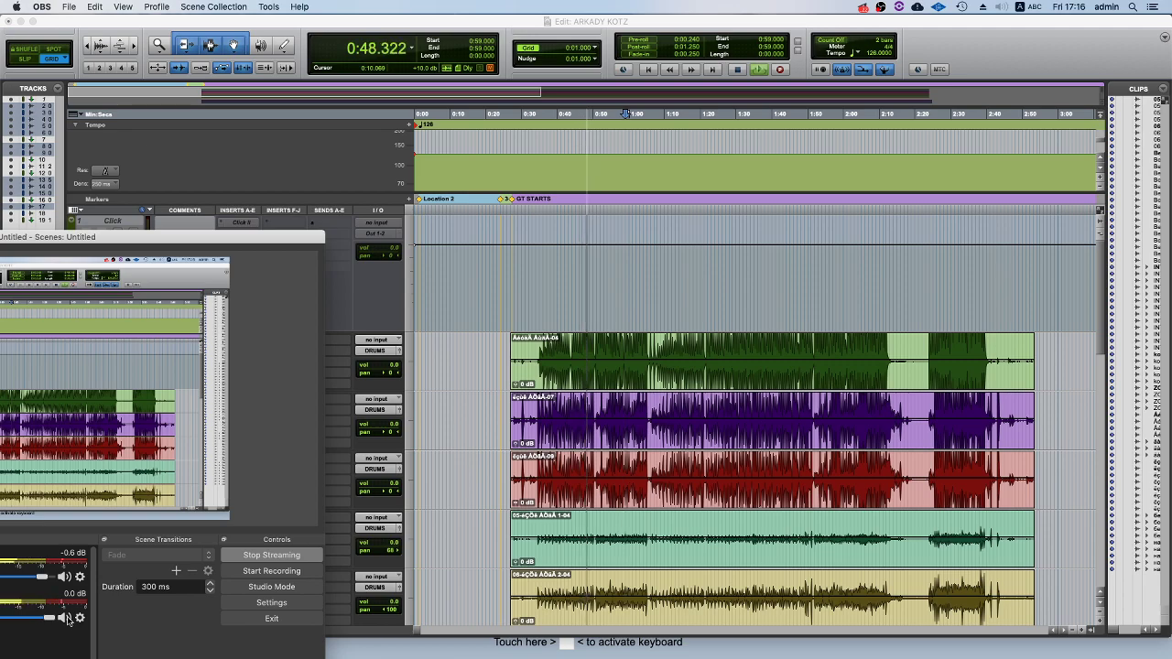
{"action": "left_click", "coordinate": [879, 340]}
{"action": "key", "text": "space"}
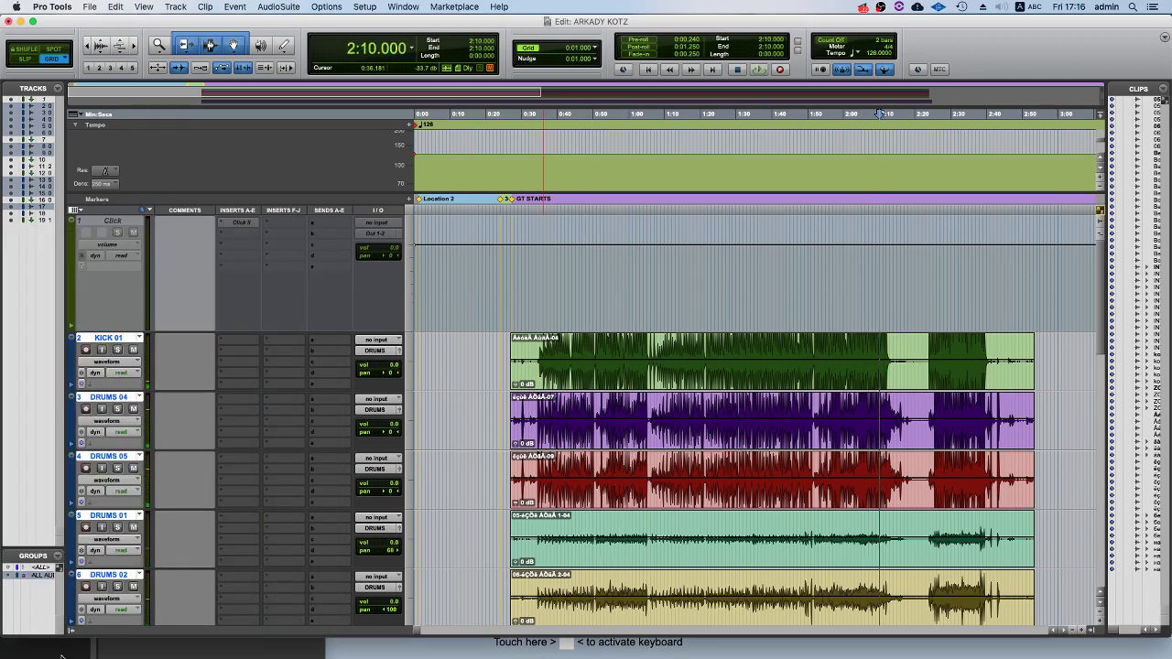
{"action": "left_click", "coordinate": [62, 657]}
{"action": "left_click", "coordinate": [64, 618]}
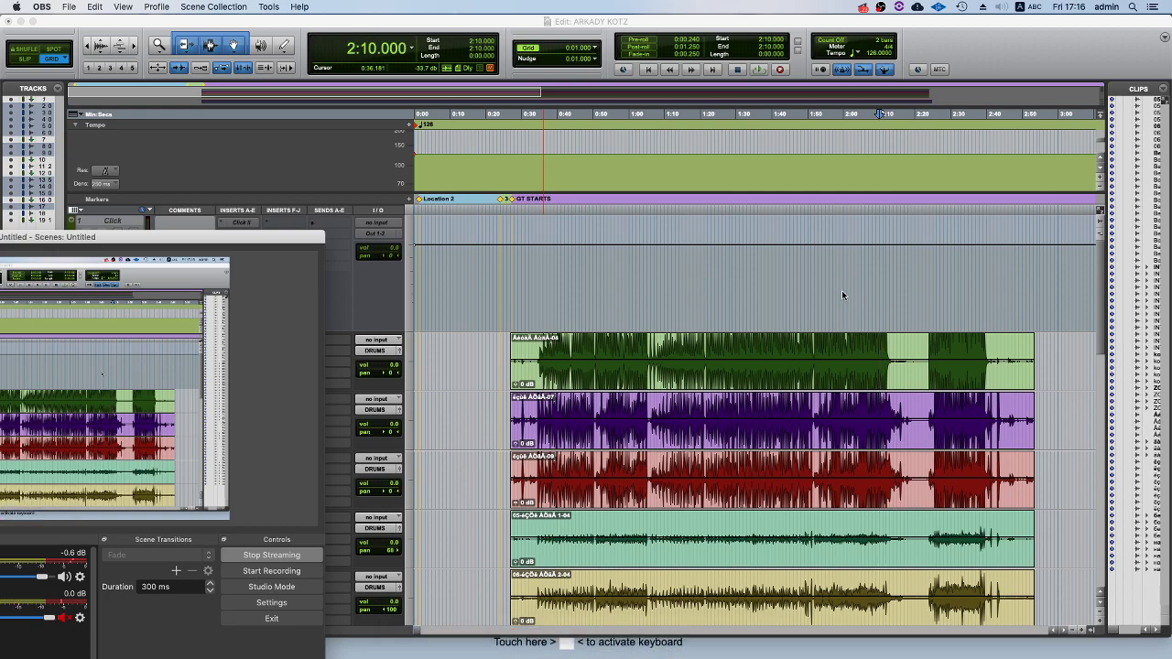
Play from 2:11.000 in Pro Tools and examine the drum hits leading into the break.
{"action": "left_click", "coordinate": [886, 266]}
{"action": "left_click", "coordinate": [883, 270]}
{"action": "key", "text": "space"}
{"action": "key", "text": "t"}
{"action": "key", "text": "t"}
{"action": "key", "text": "t"}
{"action": "key", "text": "t"}
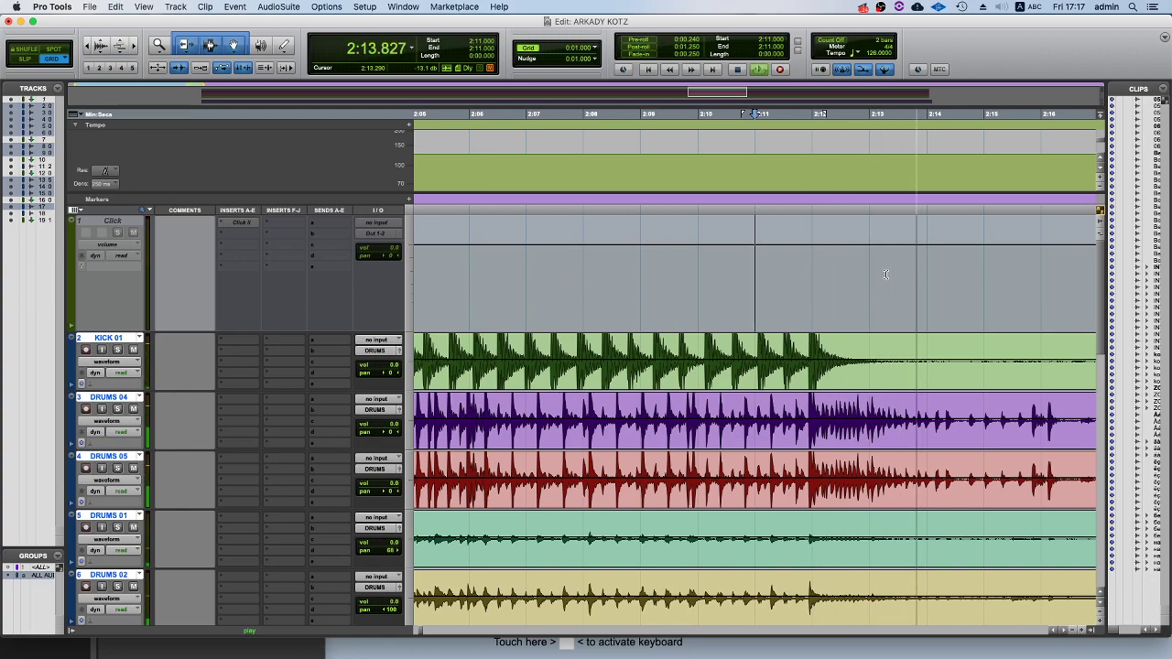
Play from 1:50.000 and check the drums' timing around the short stop in the beat.
{"action": "key", "text": "super+bracketleft"}
{"action": "key", "text": "super+bracketleft"}
{"action": "key", "text": "super+bracketleft"}
{"action": "key", "text": "r"}
{"action": "left_click", "coordinate": [678, 342]}
{"action": "key", "text": "space"}
{"action": "key", "text": "space"}
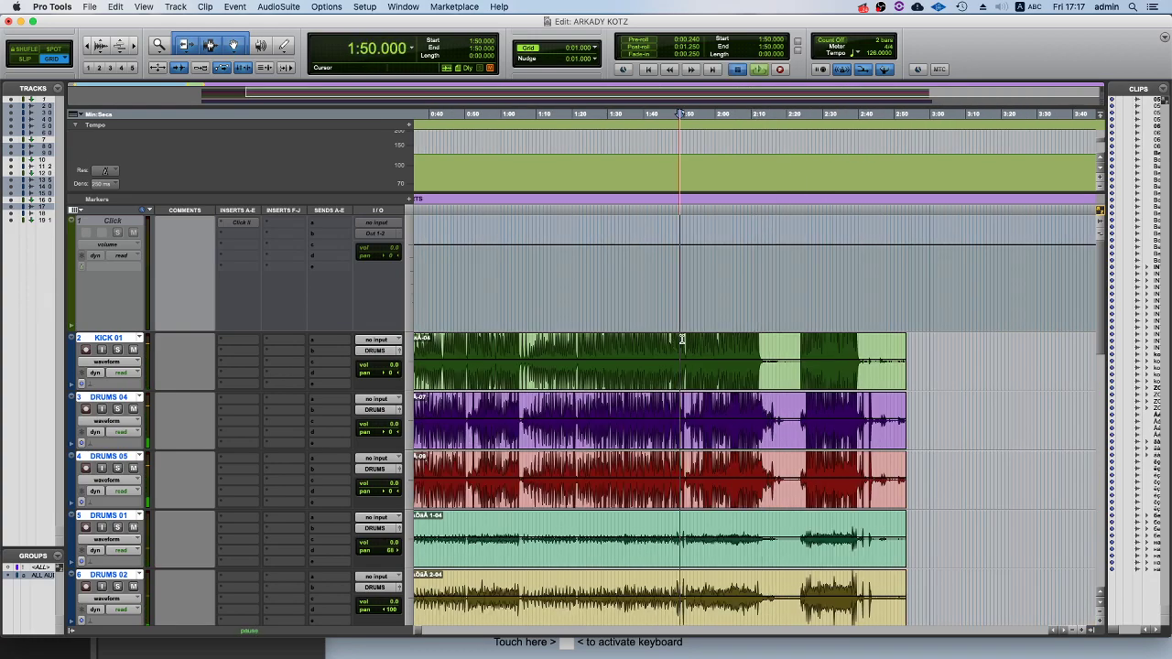
{"action": "key", "text": "t"}
{"action": "key", "text": "t"}
{"action": "key", "text": "t"}
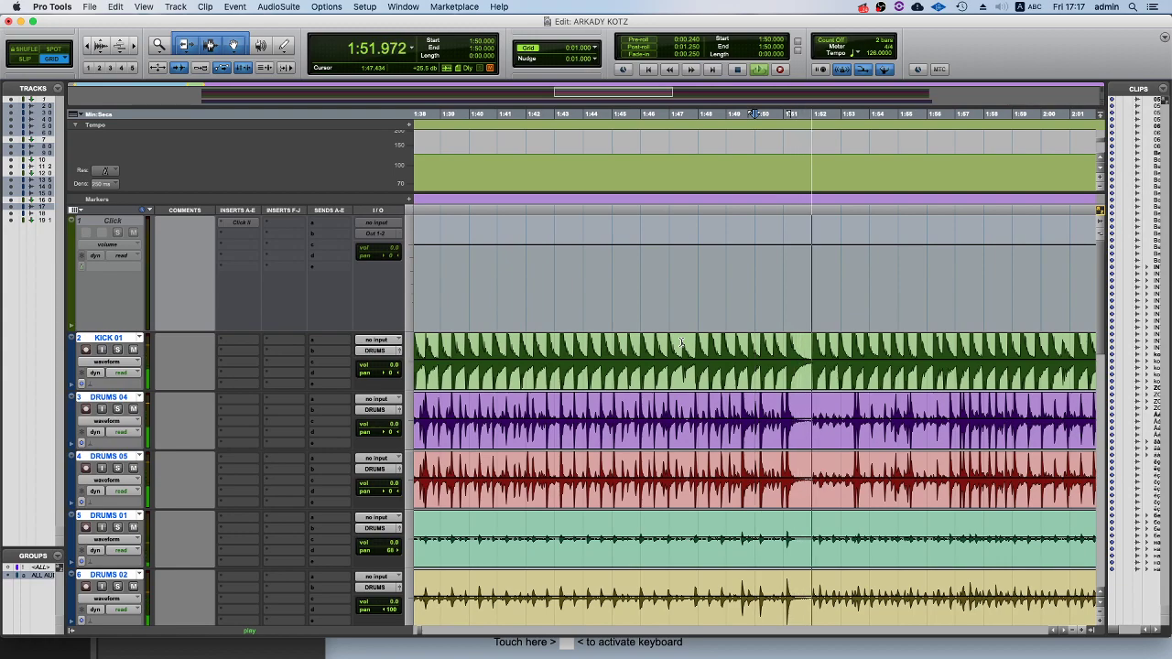
{"action": "key", "text": "super+bracketleft"}
{"action": "key", "text": "super+bracketleft"}
{"action": "key", "text": "super+bracketleft"}
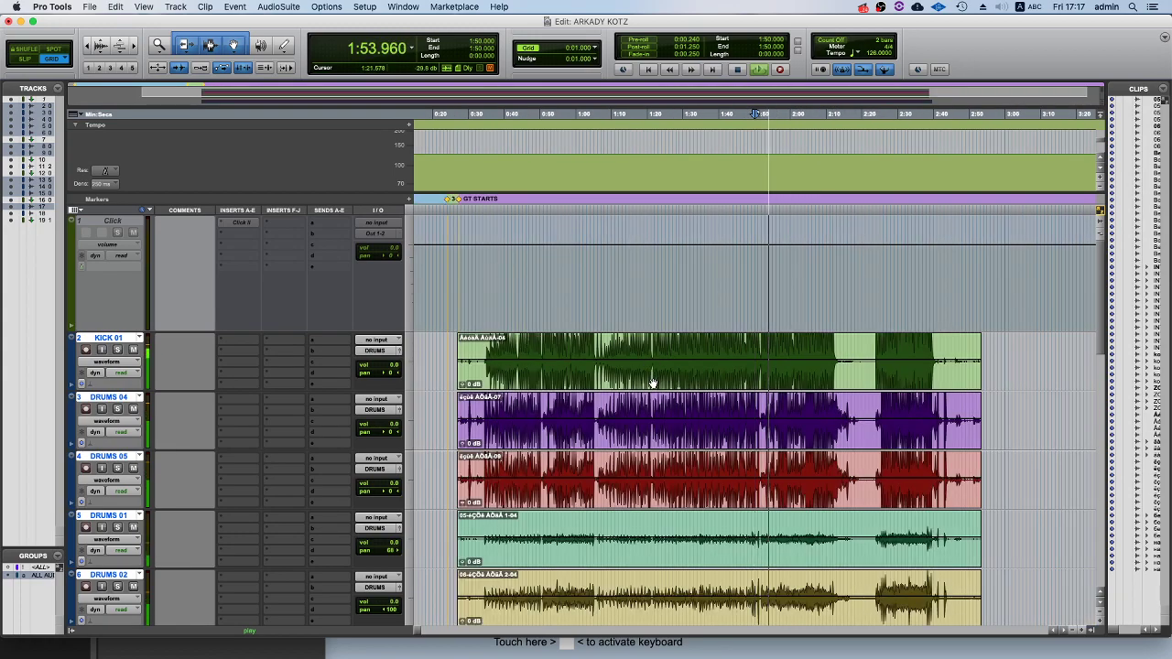
Fine-tune the position of all drum clips by moving them slightly earlier, to start at 0:26.766.
{"action": "key", "text": "super+bracketright"}
{"action": "key", "text": "super+bracketright"}
{"action": "key", "text": "super+bracketright"}
{"action": "key", "text": "super+bracketright"}
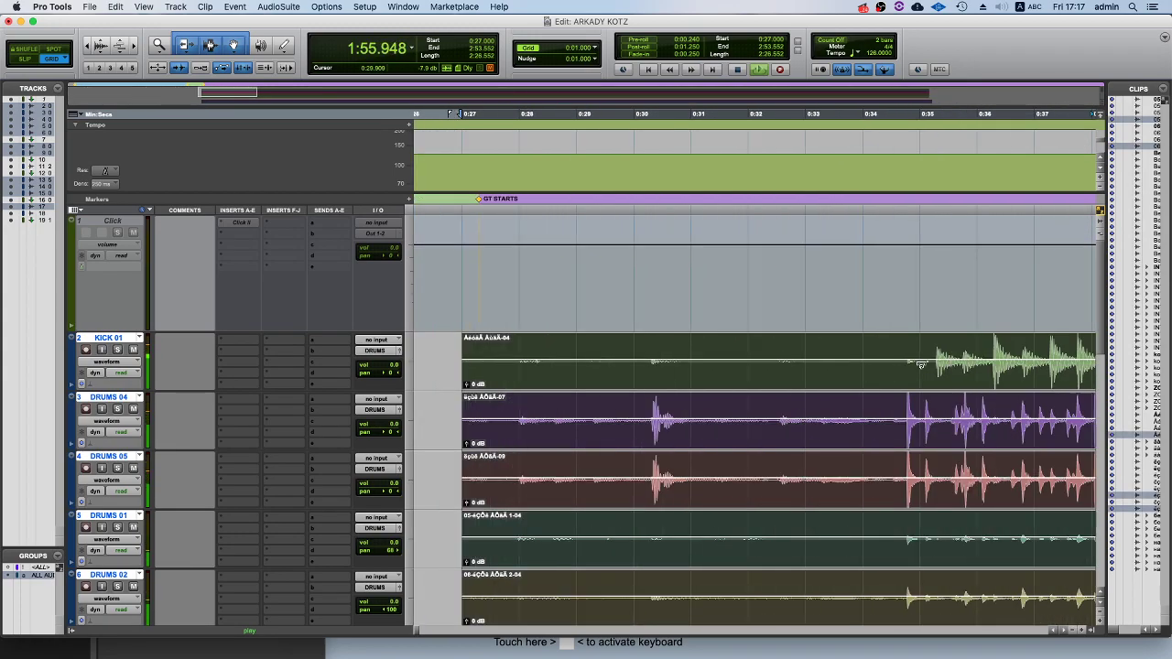
{"action": "left_click_drag", "start_coordinate": [996, 386], "coordinate": [990, 382]}
{"action": "left_click_drag", "start_coordinate": [969, 382], "coordinate": [979, 381]}
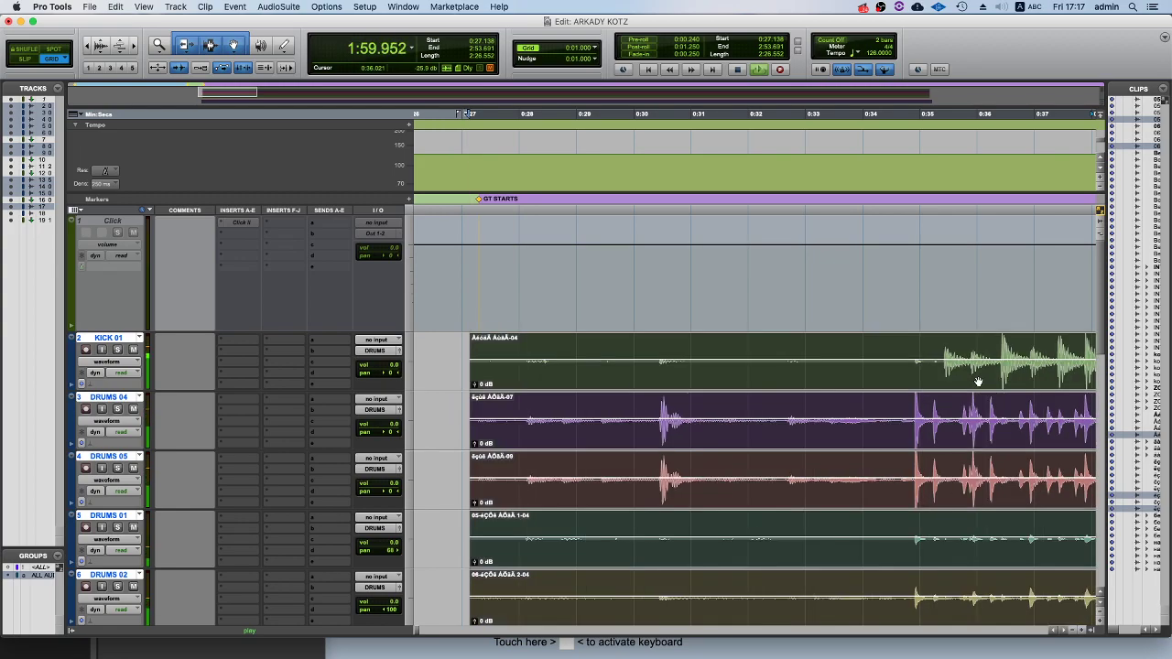
{"action": "key", "text": "super+z"}
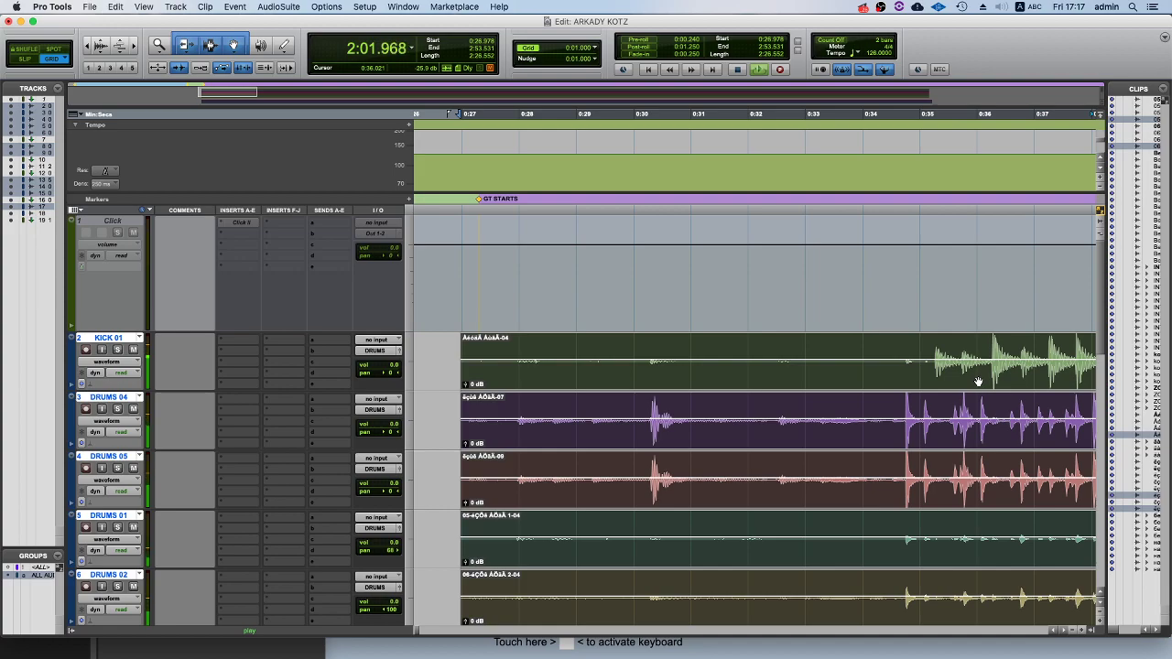
{"action": "left_click_drag", "start_coordinate": [978, 382], "coordinate": [978, 382]}
{"action": "key", "text": "r"}
{"action": "key", "text": "r"}
{"action": "key", "text": "r"}
{"action": "key", "text": "r"}
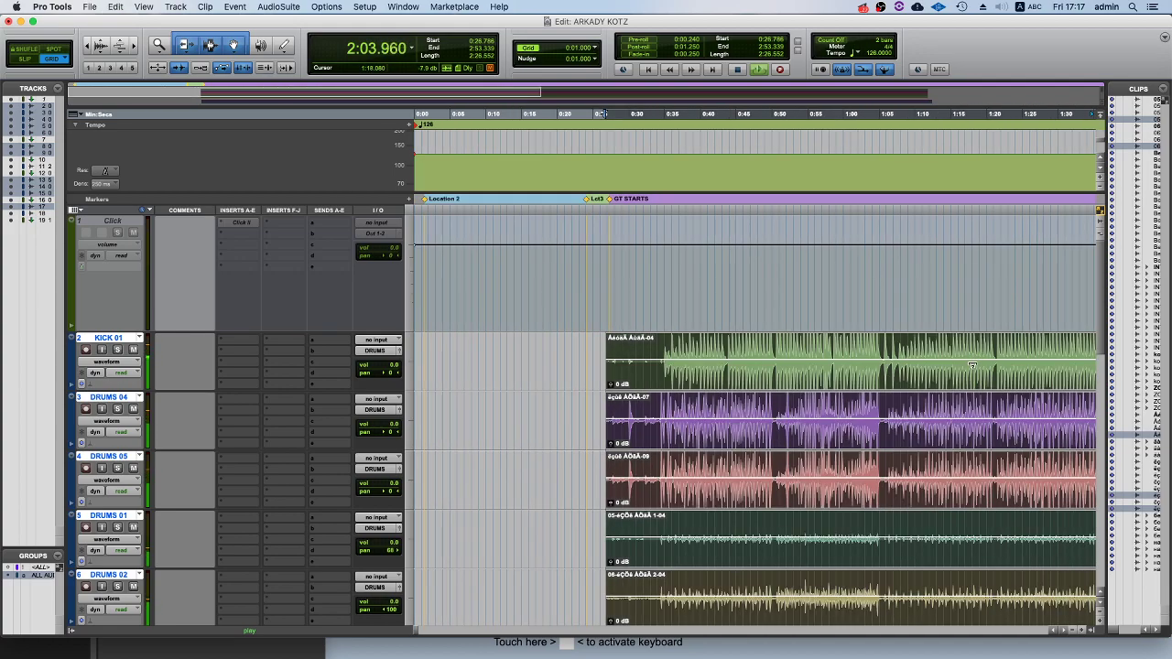
Play from 2:10.000 and examine the drum hits going into the break.
{"action": "left_click", "coordinate": [882, 335]}
{"action": "key", "text": "space"}
{"action": "key", "text": "t"}
{"action": "key", "text": "space"}
{"action": "key", "text": "t"}
{"action": "key", "text": "t"}
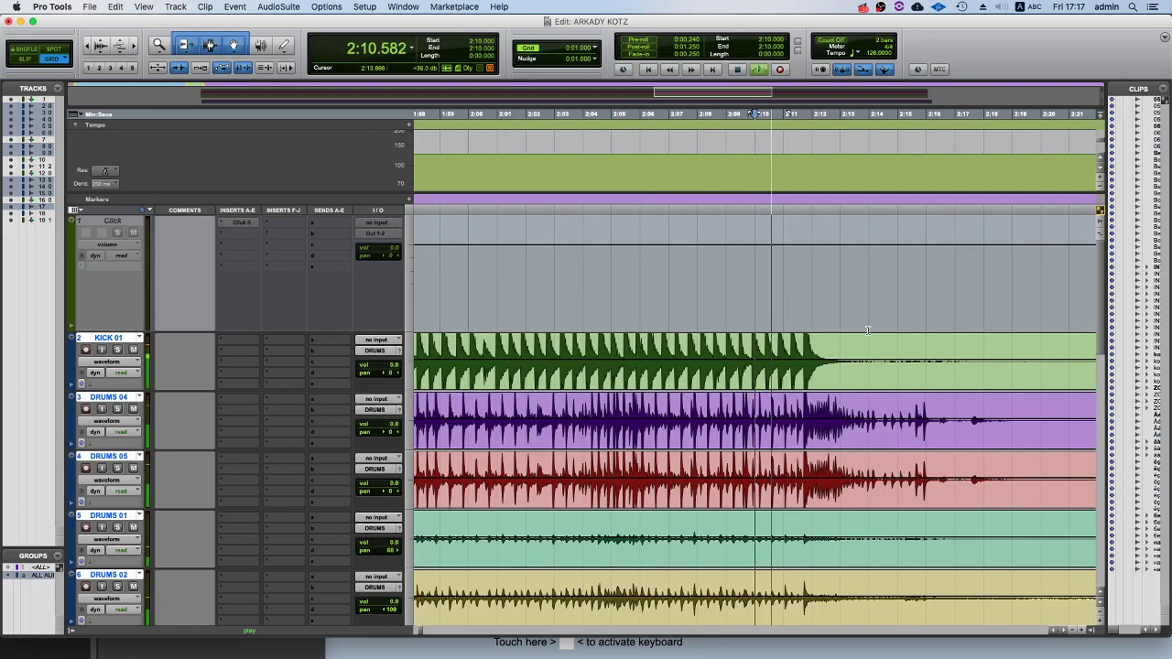
{"action": "scroll", "coordinate": [806, 400], "scroll_direction": "down", "scroll_amount": 4}
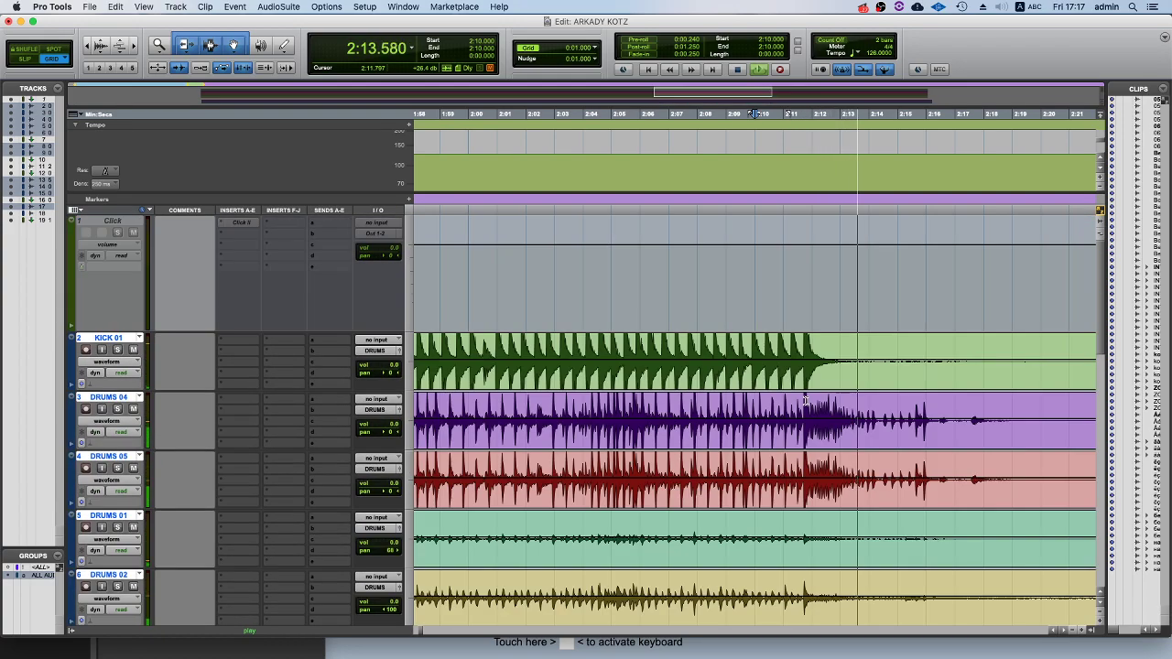
{"action": "scroll", "coordinate": [820, 345], "scroll_direction": "up", "scroll_amount": 4}
Play from 2:24.000 and check the timing where the drums come back in after the break.
{"action": "key", "text": "r"}
{"action": "key", "text": "space"}
{"action": "left_click", "coordinate": [928, 341]}
{"action": "key", "text": "space"}
{"action": "key", "text": "space"}
{"action": "left_click", "coordinate": [952, 339]}
{"action": "key", "text": "t"}
{"action": "key", "text": "space"}
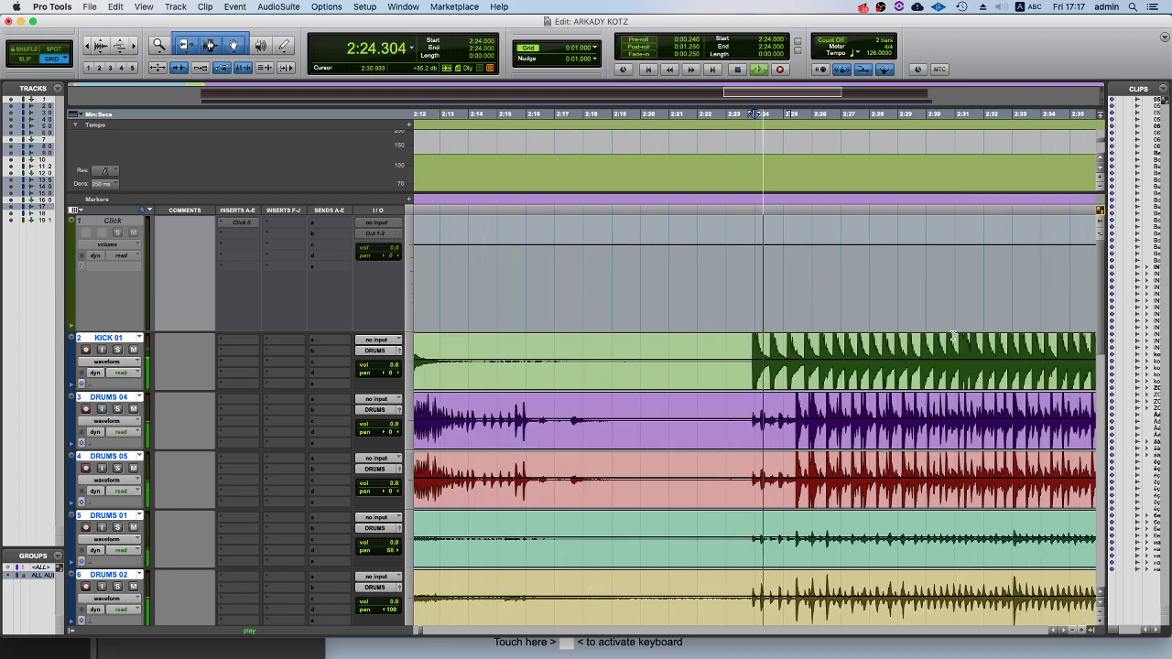
{"action": "key", "text": "t"}
{"action": "key", "text": "t"}
{"action": "key", "text": "r"}
{"action": "key", "text": "r"}
{"action": "key", "text": "r"}
{"action": "key", "text": "r"}
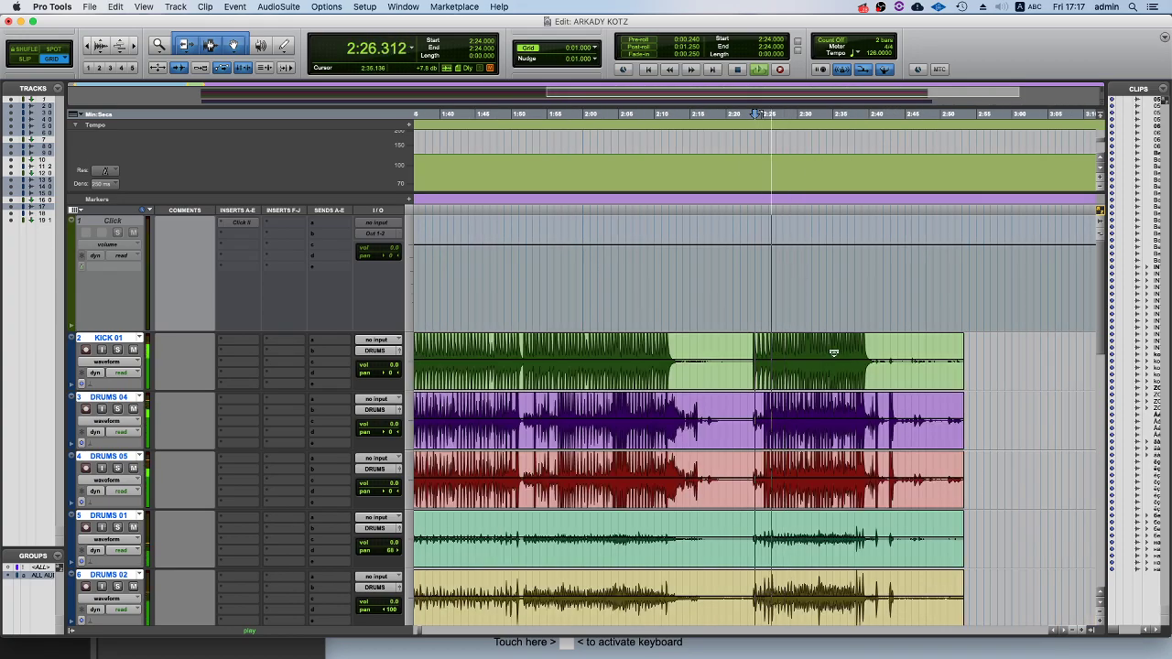
Try to drag the GTRS 01 clip earlier, and undo the change.
{"action": "scroll", "coordinate": [806, 358], "scroll_direction": "down", "scroll_amount": 5}
{"action": "key", "text": "r"}
{"action": "key", "text": "r"}
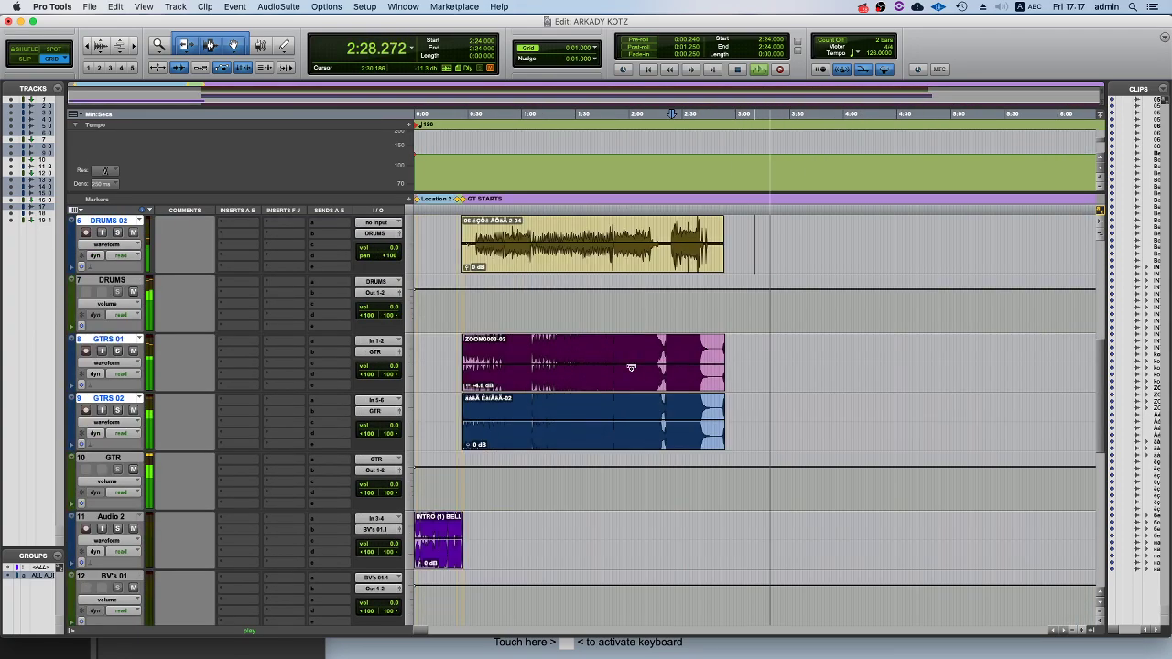
{"action": "left_click_drag", "start_coordinate": [466, 348], "coordinate": [330, 344]}
{"action": "key", "text": "super+z"}
{"action": "scroll", "coordinate": [713, 285], "scroll_direction": "up", "scroll_amount": 4}
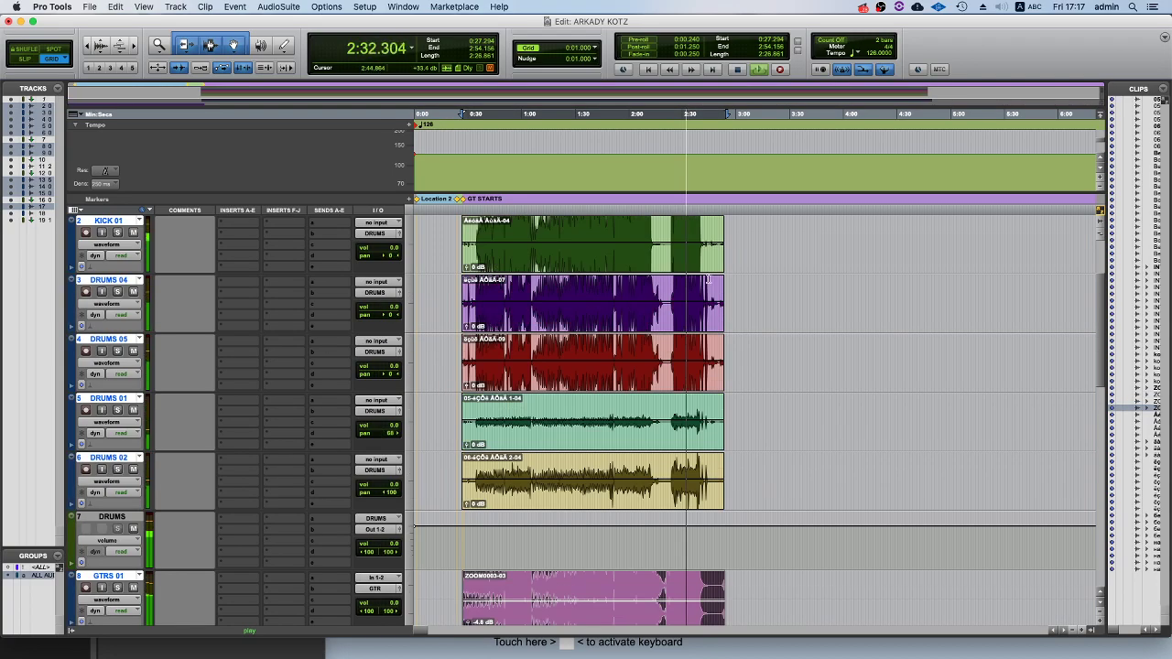
Place the playback position at 2:39.000 near the song's ending, and switch to OBS to check its audio sources.
{"action": "left_click", "coordinate": [699, 224]}
{"action": "scroll", "coordinate": [699, 223], "scroll_direction": "up", "scroll_amount": 2}
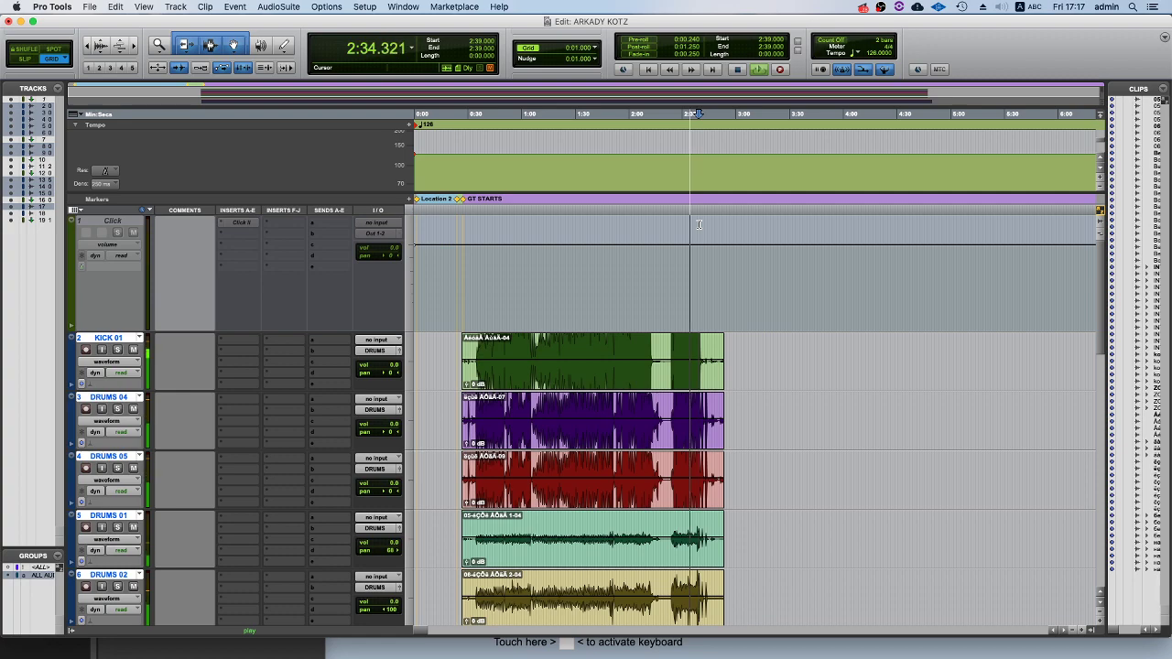
{"action": "left_click", "coordinate": [170, 649]}
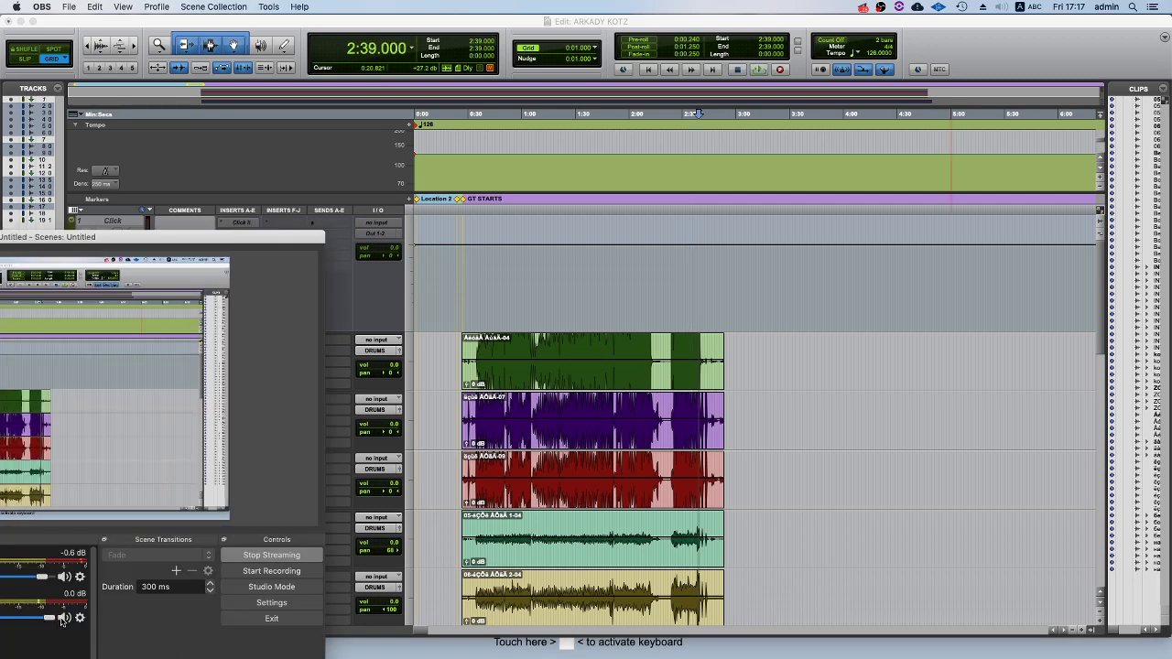
Return to Pro Tools and play the drum ending from 2:40.000 and from 2:39.000.
{"action": "left_click", "coordinate": [703, 299]}
{"action": "left_click", "coordinate": [704, 282]}
{"action": "left_click", "coordinate": [701, 284]}
{"action": "key", "text": "space"}
{"action": "key", "text": "t"}
{"action": "key", "text": "t"}
{"action": "key", "text": "t"}
{"action": "key", "text": "t"}
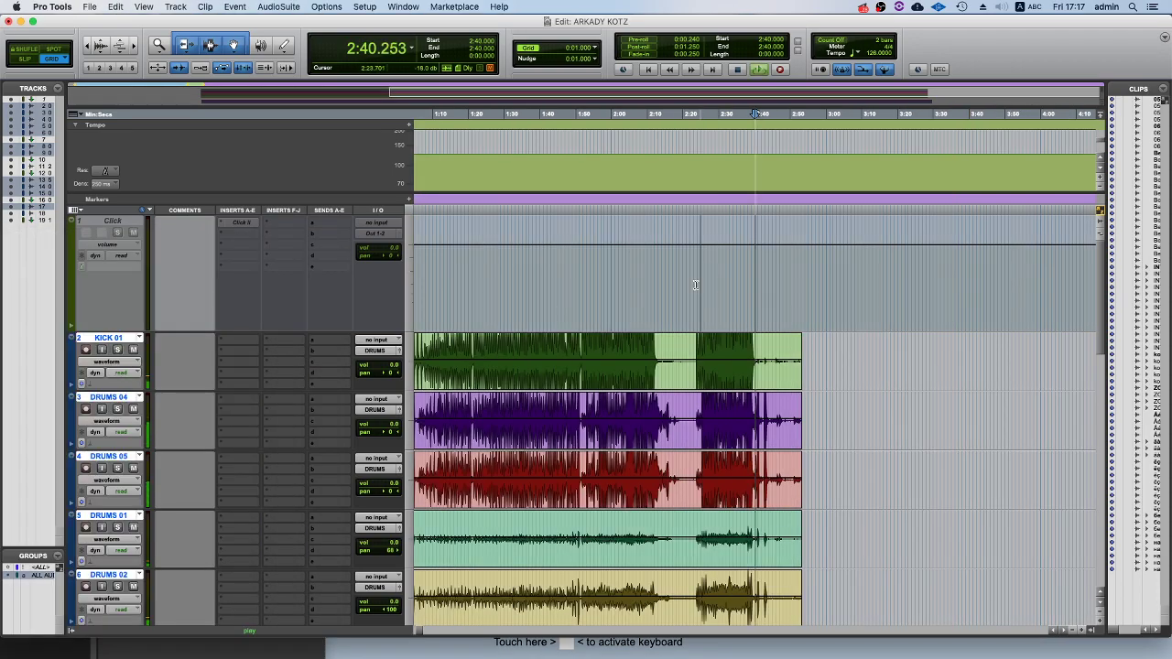
{"action": "left_click", "coordinate": [734, 337]}
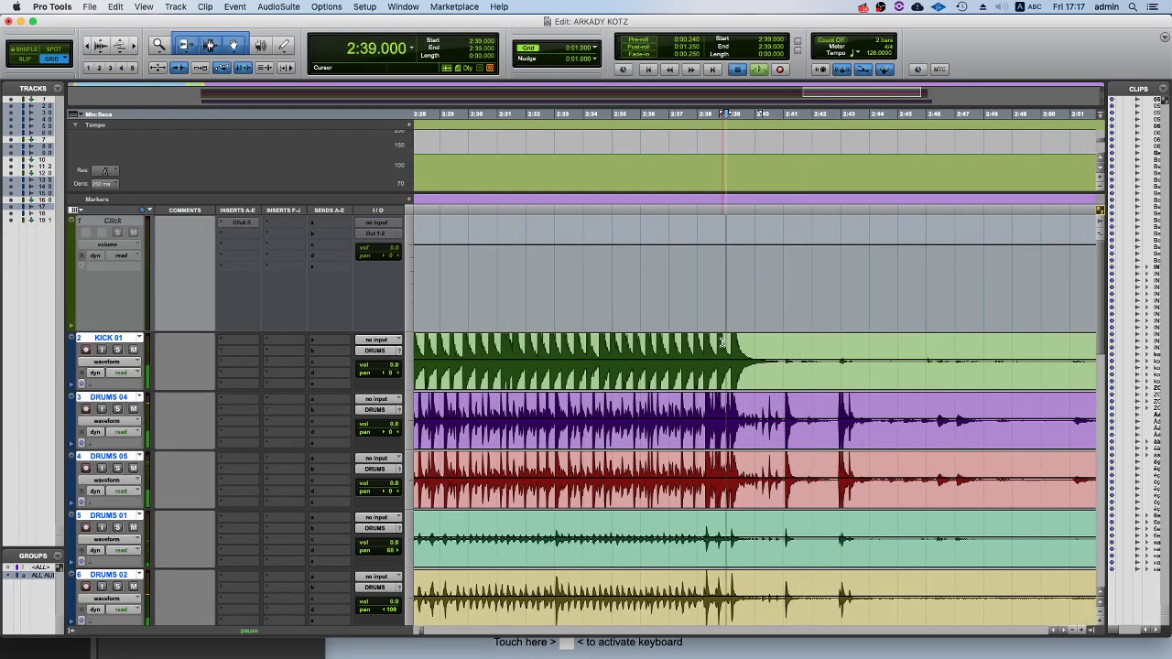
Split all drum clips at 2:39.178, just before the final kick hit.
{"action": "key", "text": "super+bracketright"}
{"action": "left_click", "coordinate": [756, 342]}
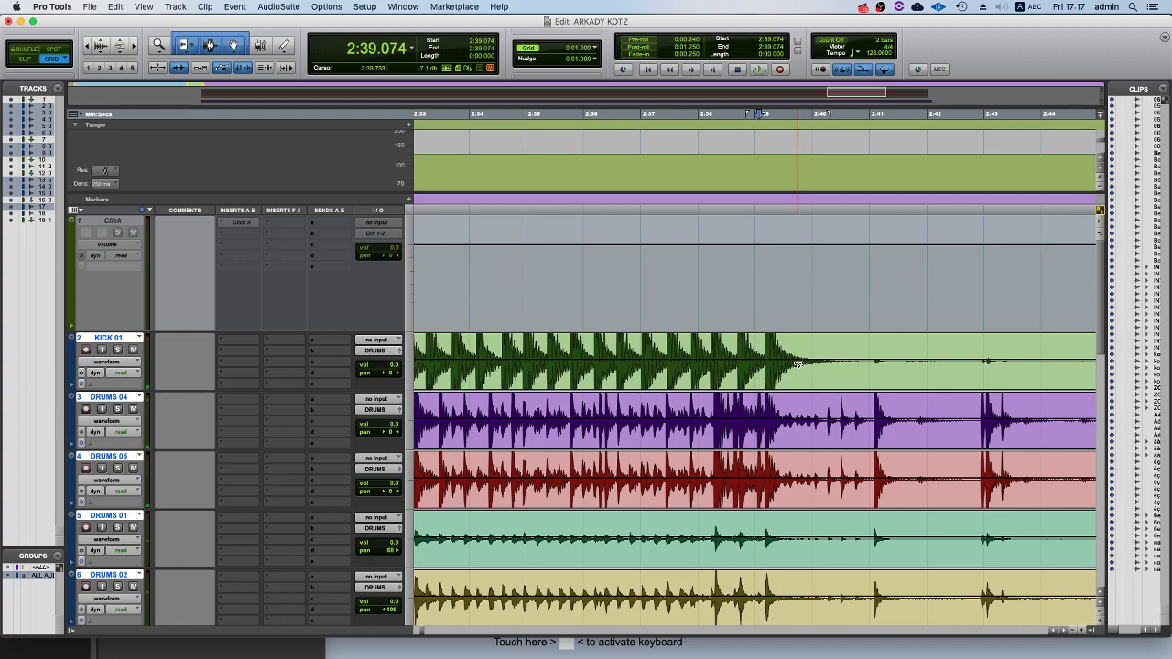
{"action": "scroll", "coordinate": [809, 387], "scroll_direction": "down", "scroll_amount": 6}
{"action": "scroll", "coordinate": [809, 381], "scroll_direction": "up", "scroll_amount": 1}
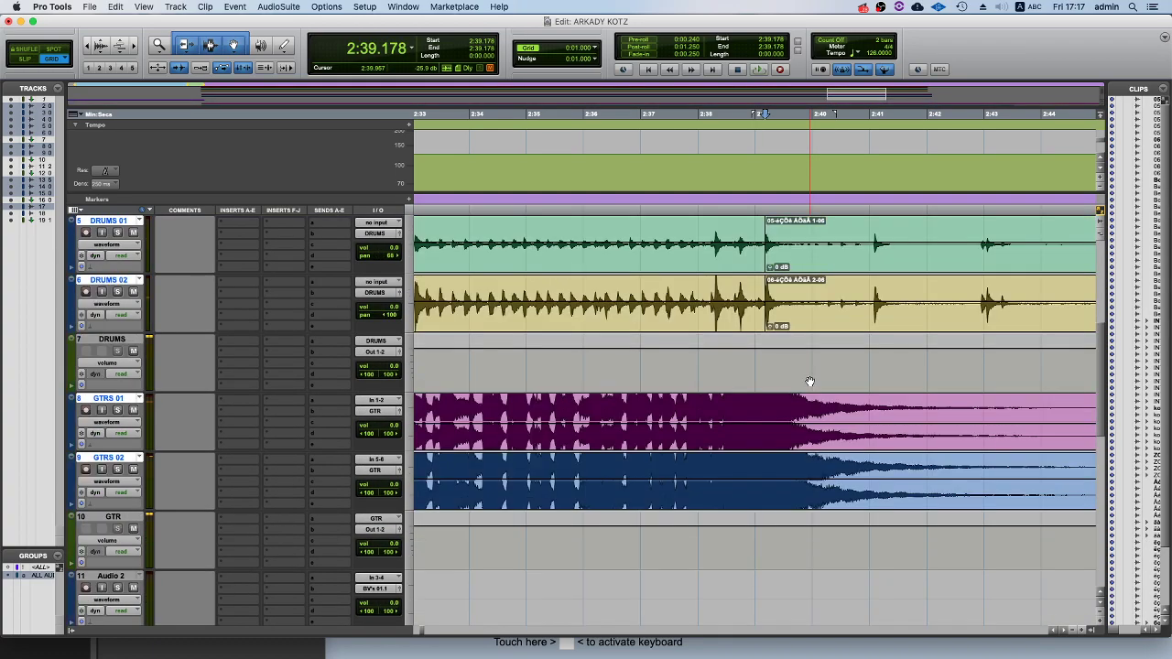
Reduce the waveform height and add a marker at 2:39.352 on the last guitar hit.
{"action": "key", "text": "super+alt+bracketleft"}
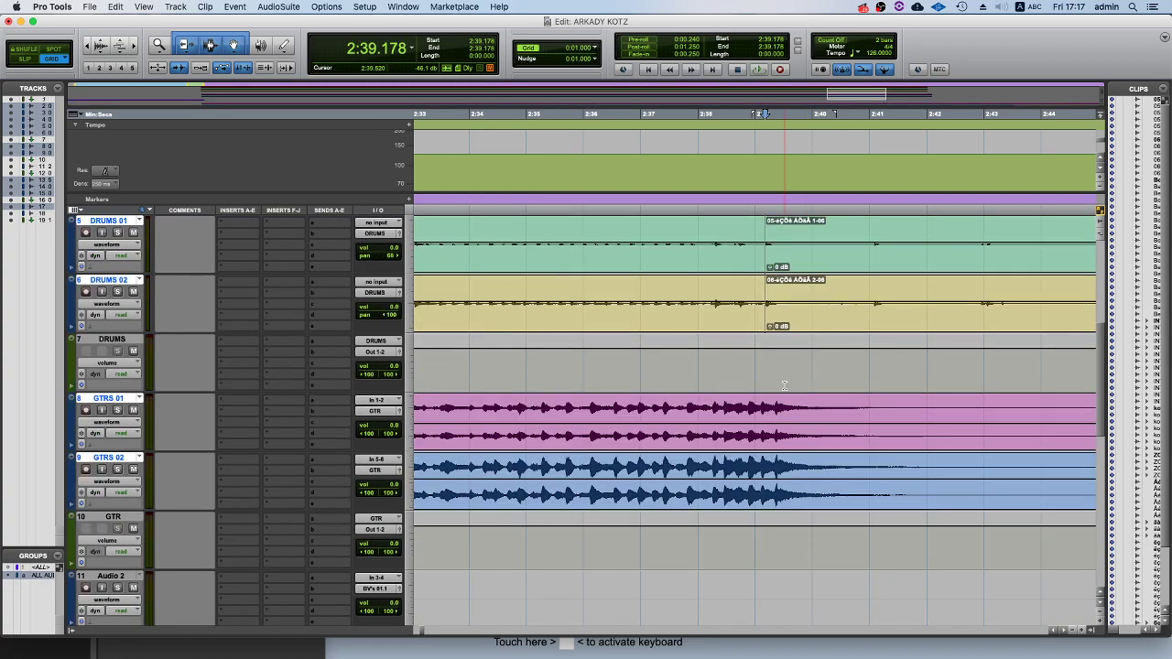
{"action": "left_click", "coordinate": [756, 403]}
{"action": "key", "text": "super+bracketright"}
{"action": "key", "text": "super+bracketright"}
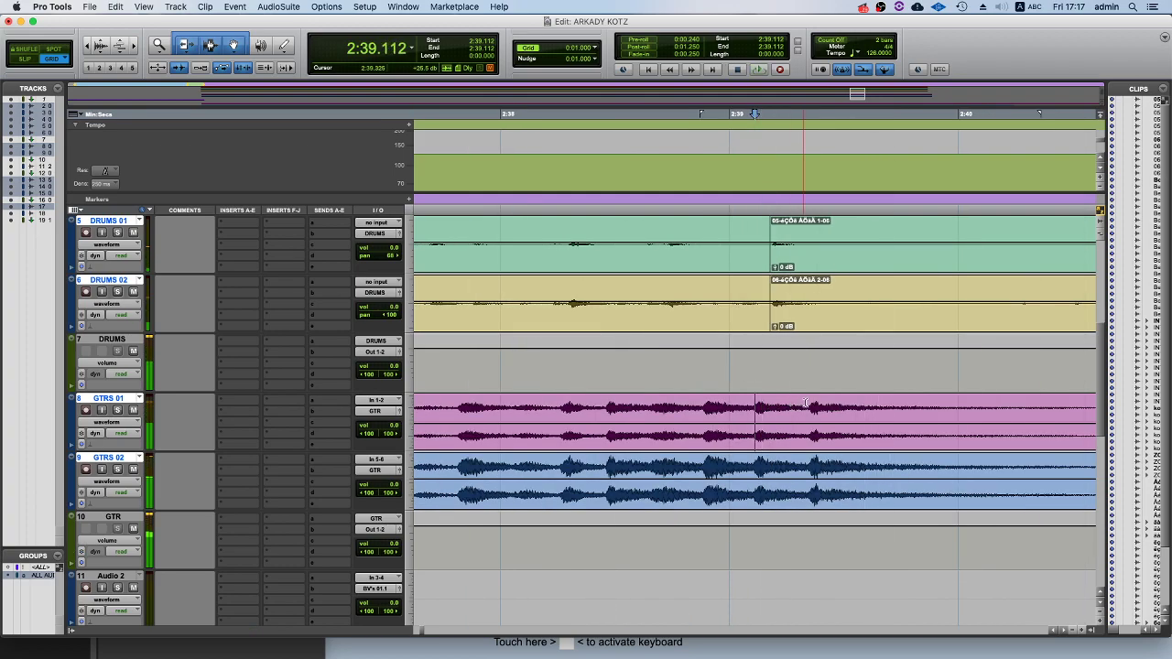
{"action": "key", "text": "KP_Enter"}
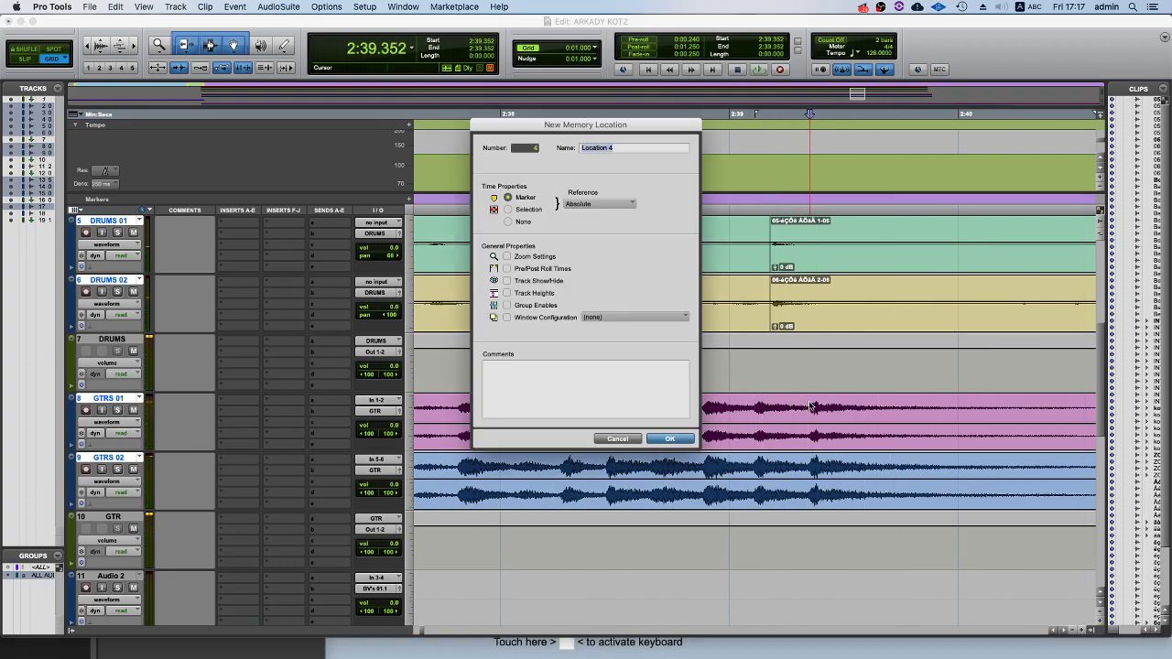
{"action": "key", "text": "Return"}
Move the split-off drum ending clips to start at 2:39.338, near the new marker, and play the ending.
{"action": "left_click", "coordinate": [827, 328]}
{"action": "scroll", "coordinate": [830, 321], "scroll_direction": "up", "scroll_amount": 5}
{"action": "scroll", "coordinate": [832, 321], "scroll_direction": "down", "scroll_amount": 2}
{"action": "scroll", "coordinate": [809, 340], "scroll_direction": "up", "scroll_amount": 2}
{"action": "key", "text": "super+bracketright"}
{"action": "key", "text": "super+bracketright"}
{"action": "left_click_drag", "start_coordinate": [824, 384], "coordinate": [968, 367]}
{"action": "key", "text": "space"}
Extend the moved drum ending clips back over the whole song, to start at 0:21.037.
{"action": "key", "text": "super+bracketleft"}
{"action": "key", "text": "super+bracketleft"}
{"action": "key", "text": "super+bracketleft"}
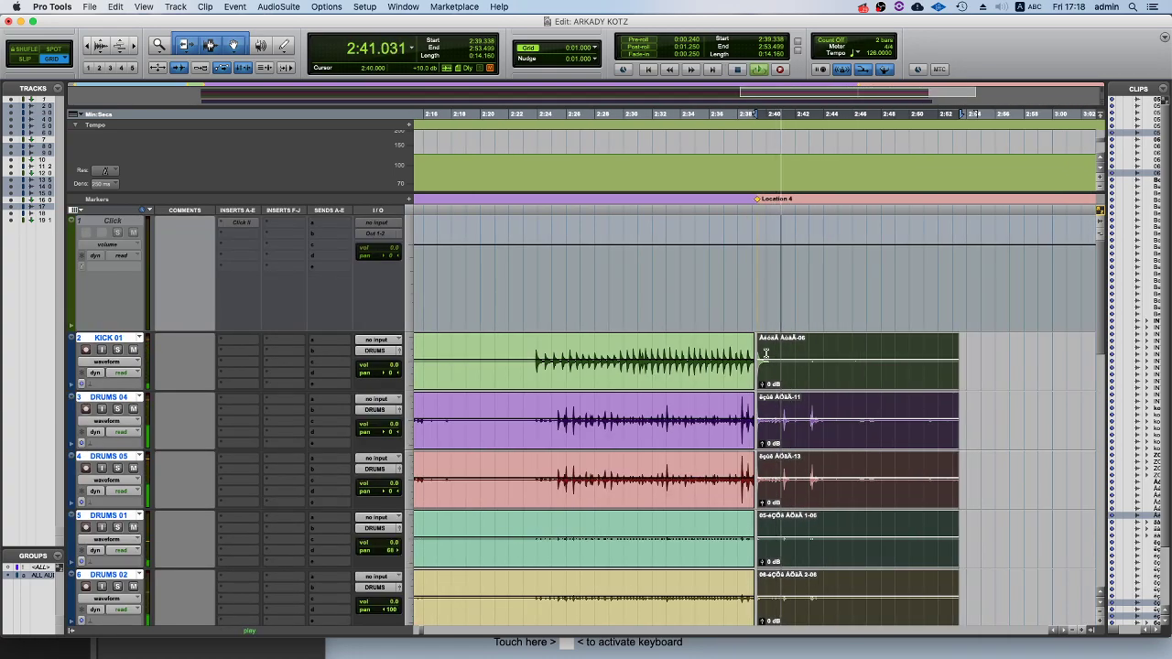
{"action": "key", "text": "super+bracketleft"}
{"action": "scroll", "coordinate": [760, 351], "scroll_direction": "left", "scroll_amount": 10}
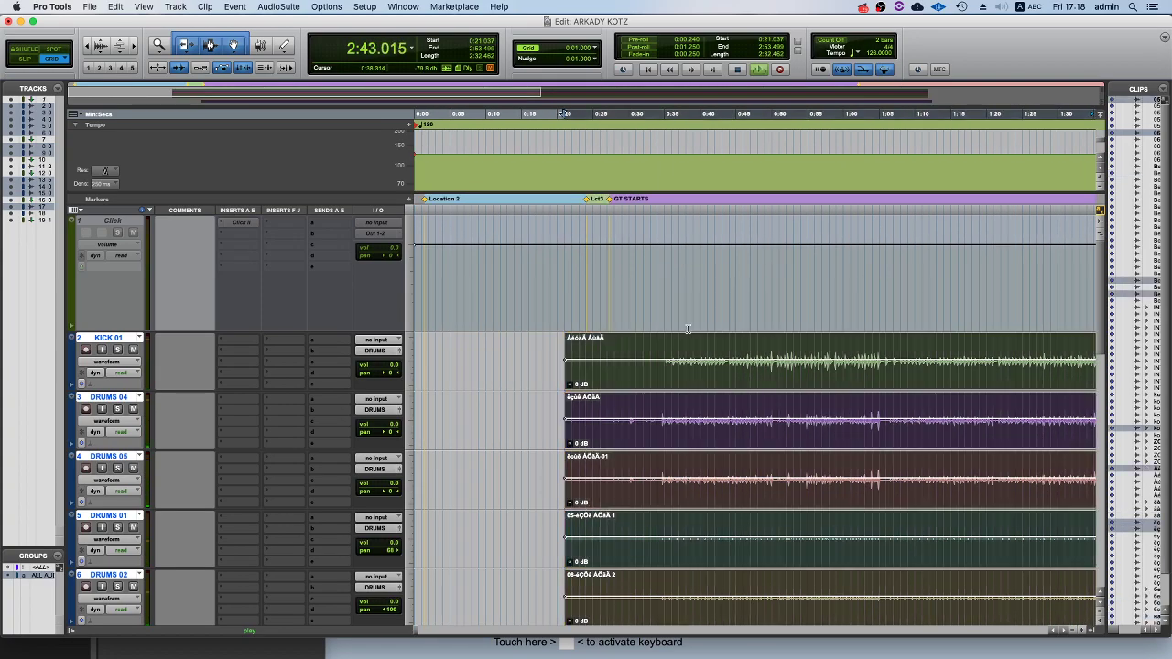
Play the realigned drums from 0:35.000 and from 1:05.000 to check their timing.
{"action": "left_click", "coordinate": [668, 348]}
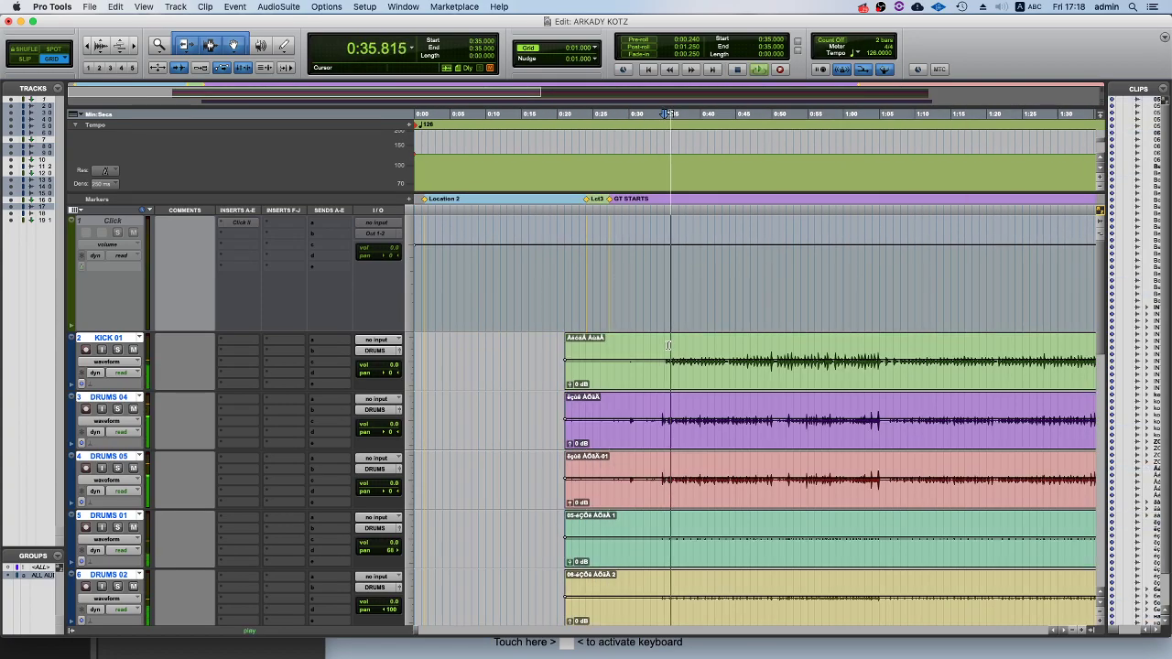
{"action": "left_click", "coordinate": [880, 347]}
{"action": "key", "text": "super+bracketright"}
{"action": "key", "text": "super+bracketright"}
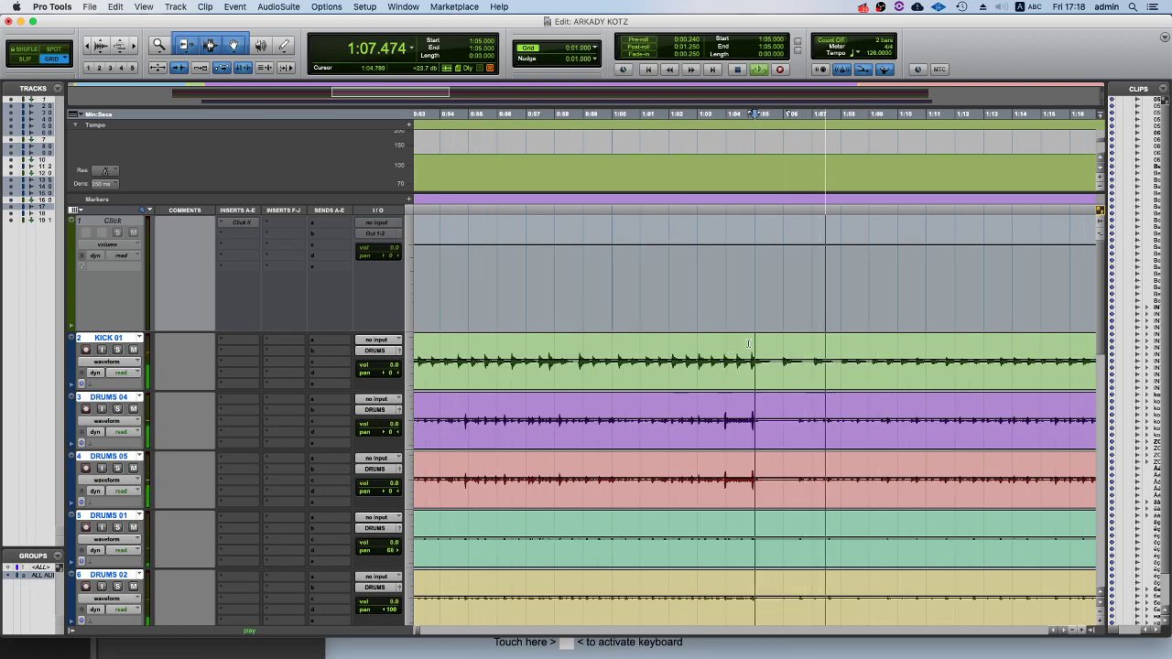
{"action": "key", "text": "super+bracketleft"}
{"action": "key", "text": "super+bracketleft"}
{"action": "key", "text": "super+bracketleft"}
{"action": "key", "text": "super+bracketleft"}
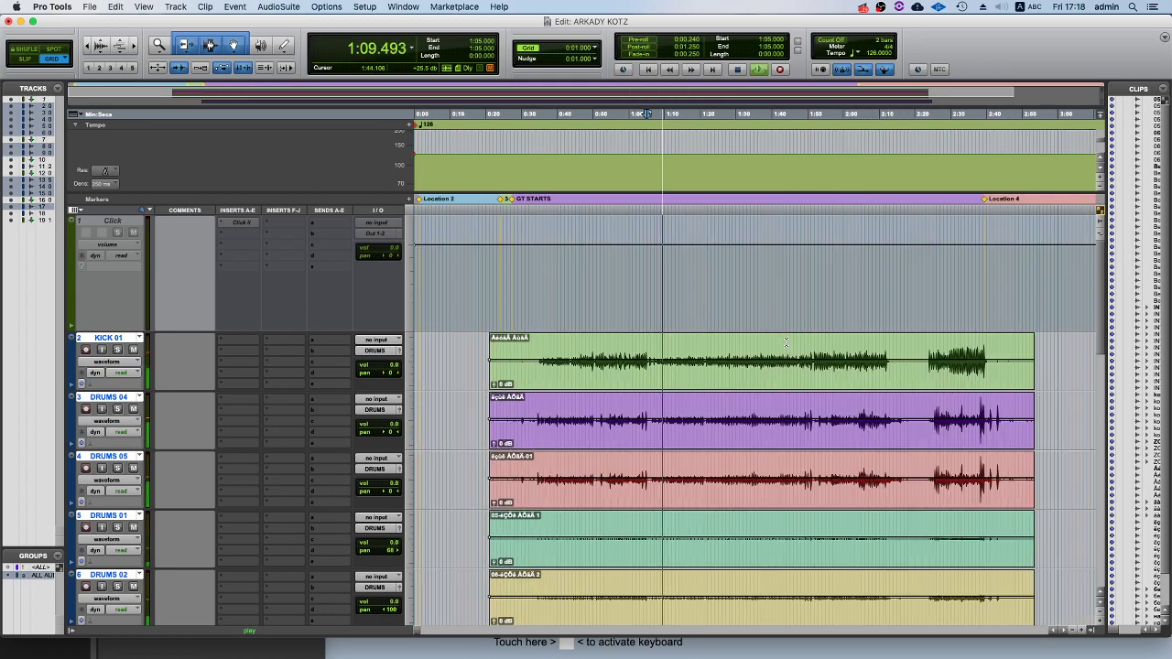
Check the audio sources in OBS during playback, and return to Pro Tools to play from 1:31.000.
{"action": "left_click", "coordinate": [129, 654]}
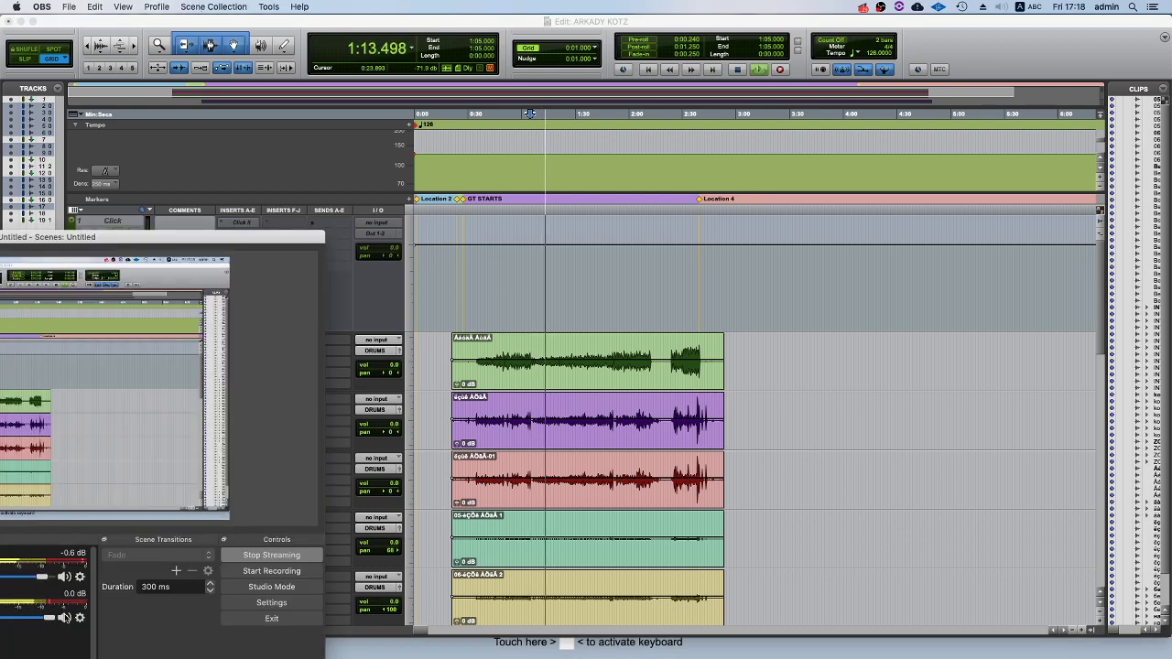
{"action": "left_click", "coordinate": [567, 352]}
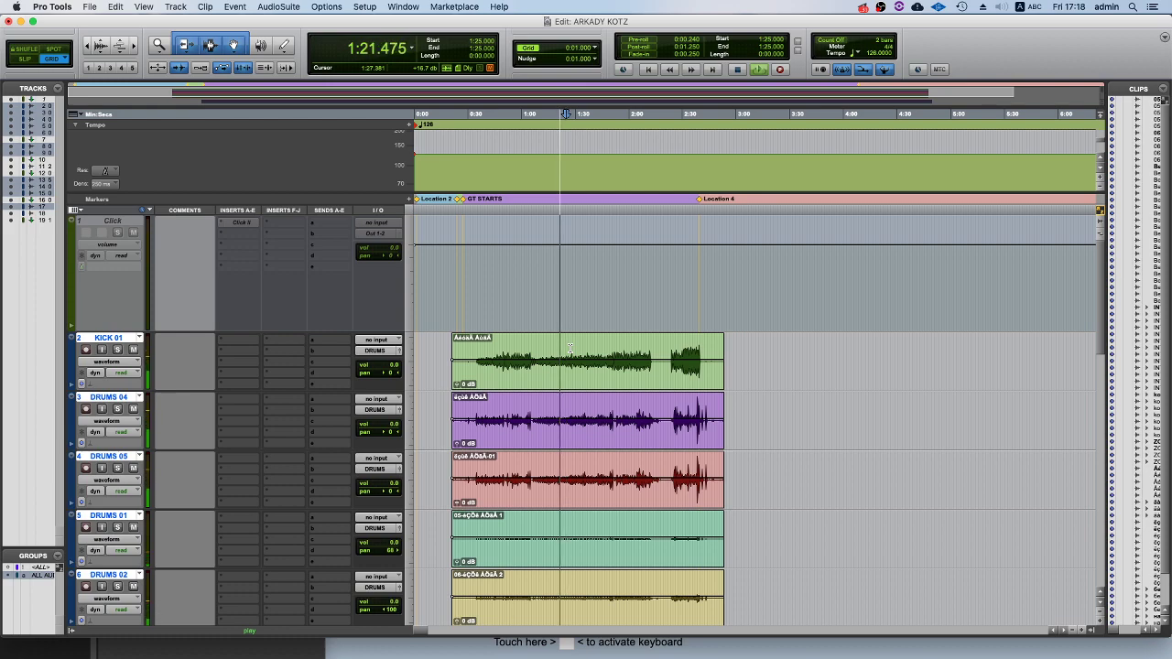
{"action": "key", "text": "t"}
{"action": "key", "text": "t"}
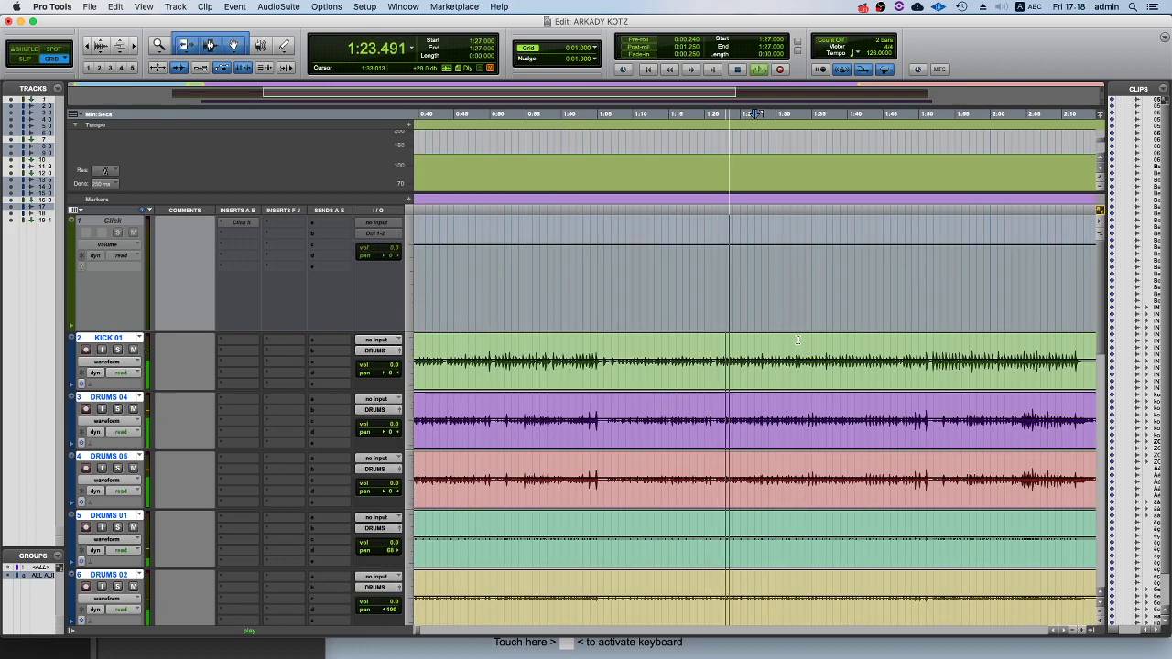
{"action": "left_click", "coordinate": [782, 346]}
{"action": "key", "text": "space"}
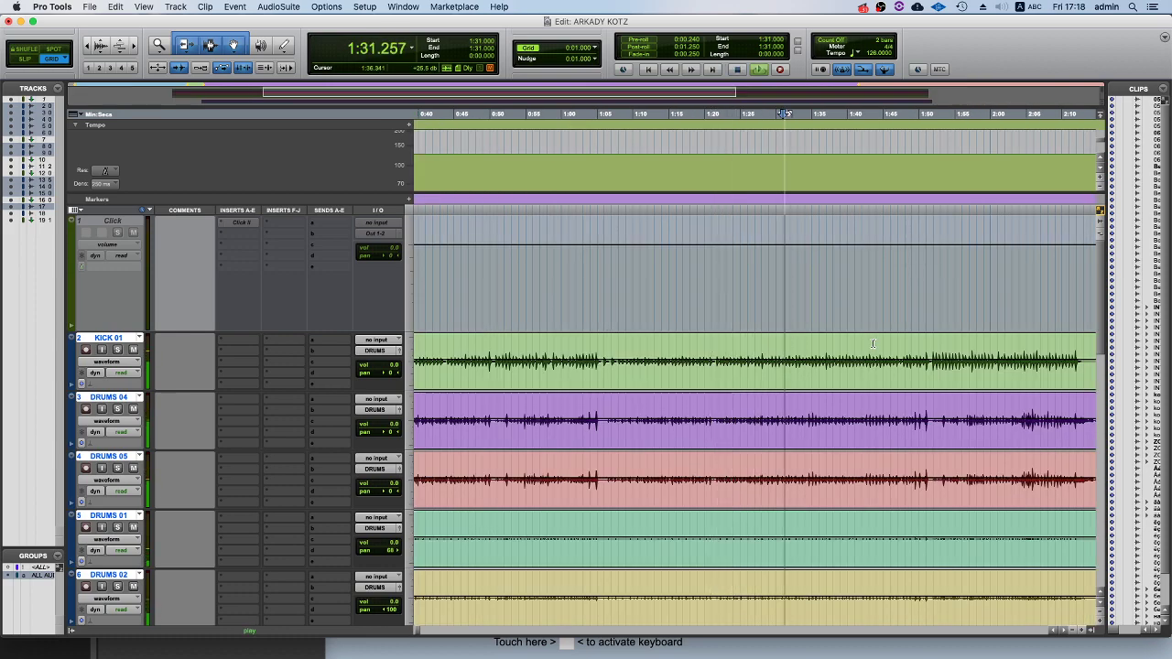
Play from 1:52.000 and compare the drum tracks with the guitar tracks.
{"action": "left_click", "coordinate": [933, 341]}
{"action": "key", "text": "space"}
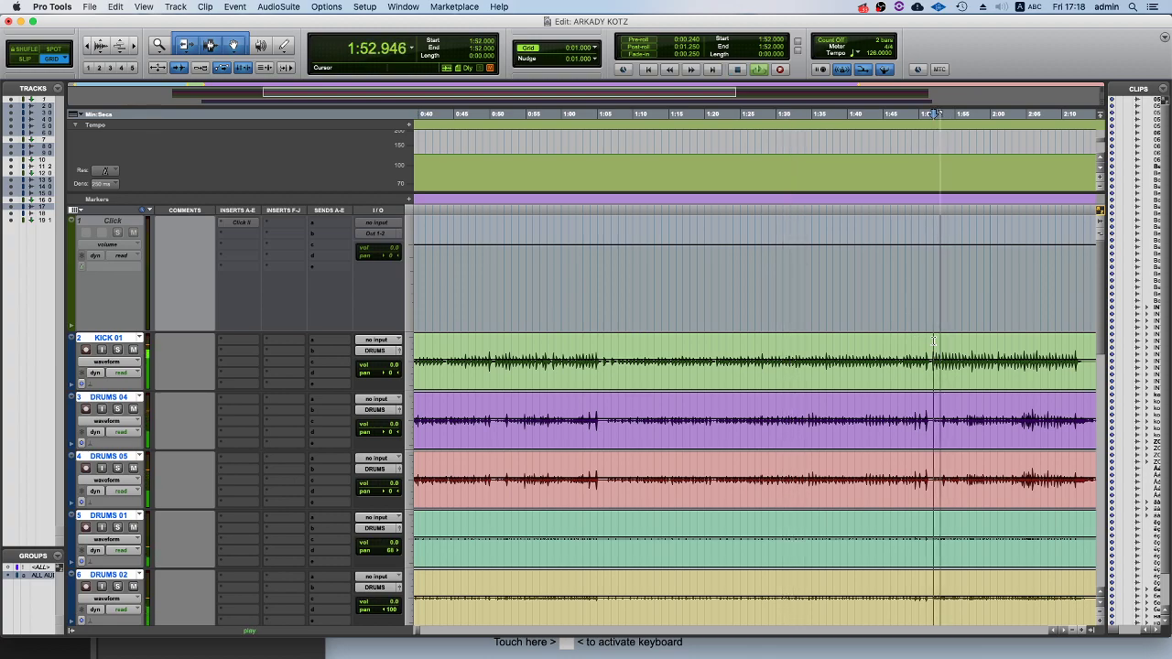
{"action": "key", "text": "super+bracketleft"}
{"action": "key", "text": "super+bracketleft"}
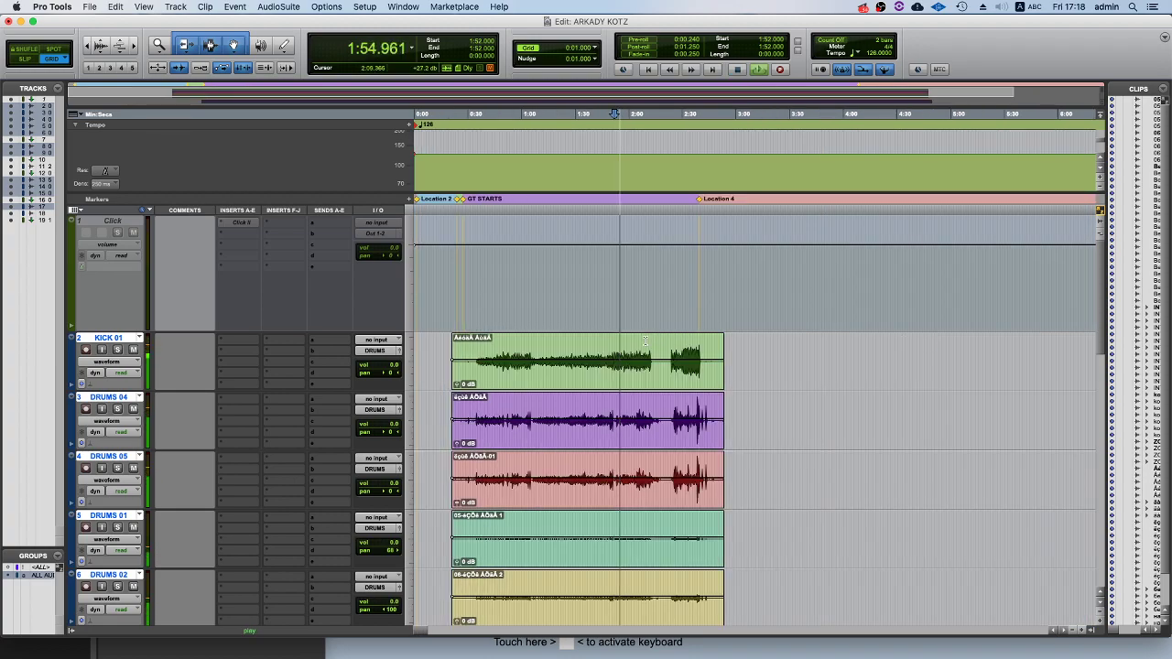
{"action": "scroll", "coordinate": [636, 372], "scroll_direction": "down", "scroll_amount": 5}
{"action": "scroll", "coordinate": [635, 372], "scroll_direction": "up", "scroll_amount": 5}
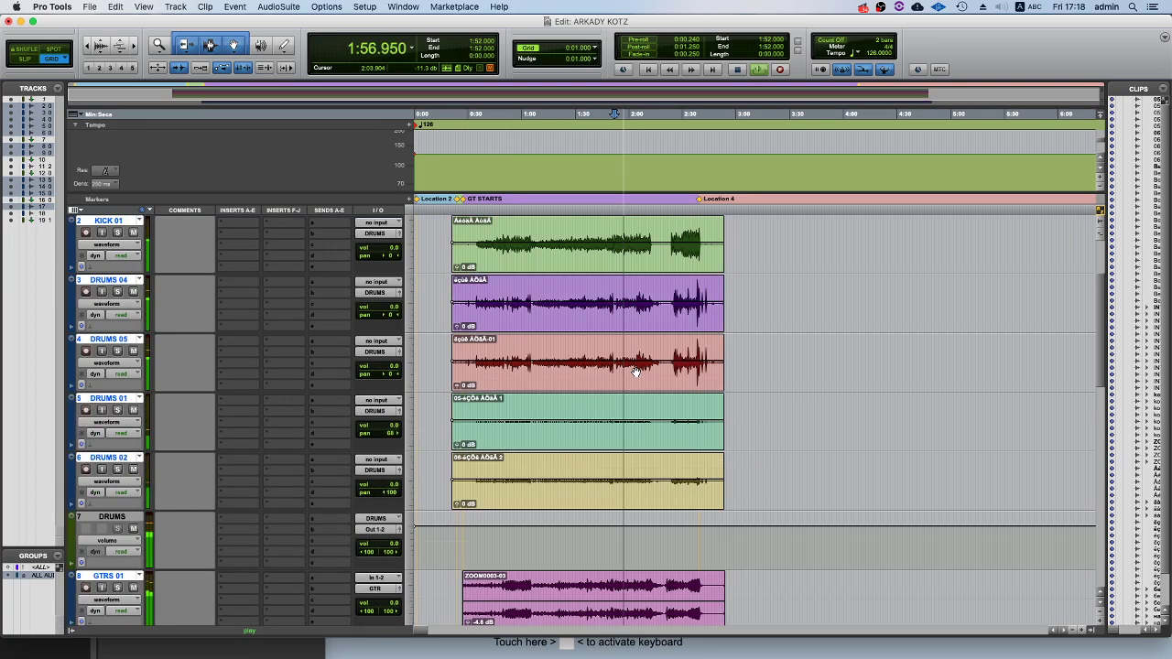
Select the drum clips and examine the last hits around 2:12 before the break.
{"action": "left_click", "coordinate": [635, 382]}
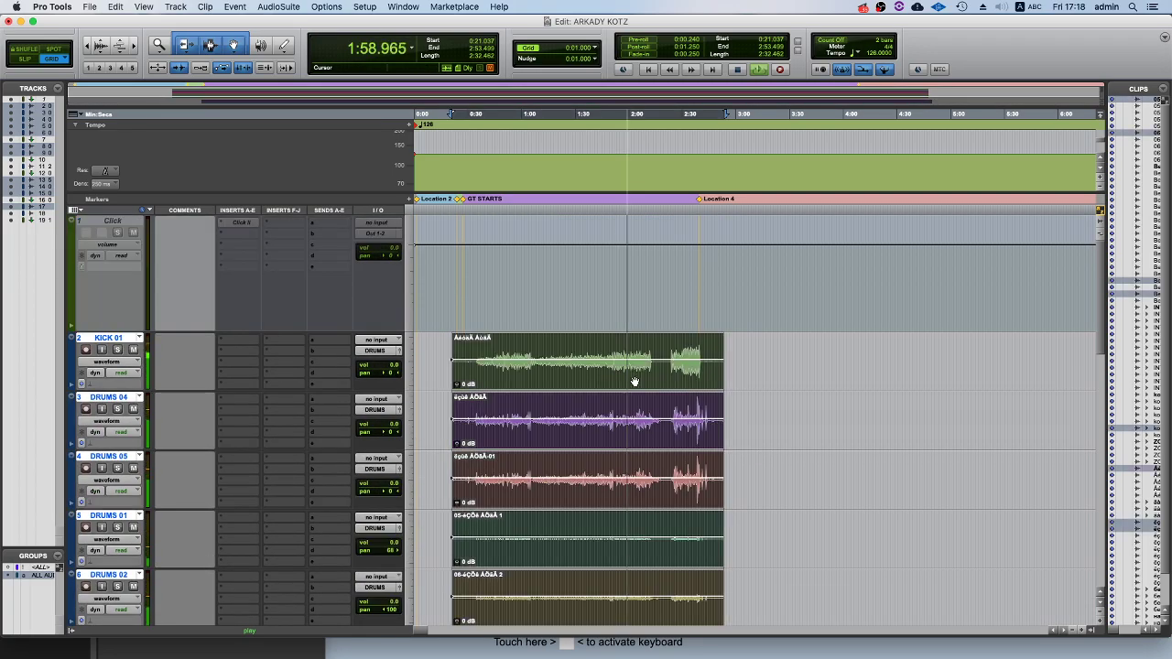
{"action": "key", "text": "t"}
{"action": "key", "text": "t"}
{"action": "key", "text": "t"}
{"action": "key", "text": "t"}
{"action": "key", "text": "t"}
{"action": "key", "text": "t"}
{"action": "key", "text": "t"}
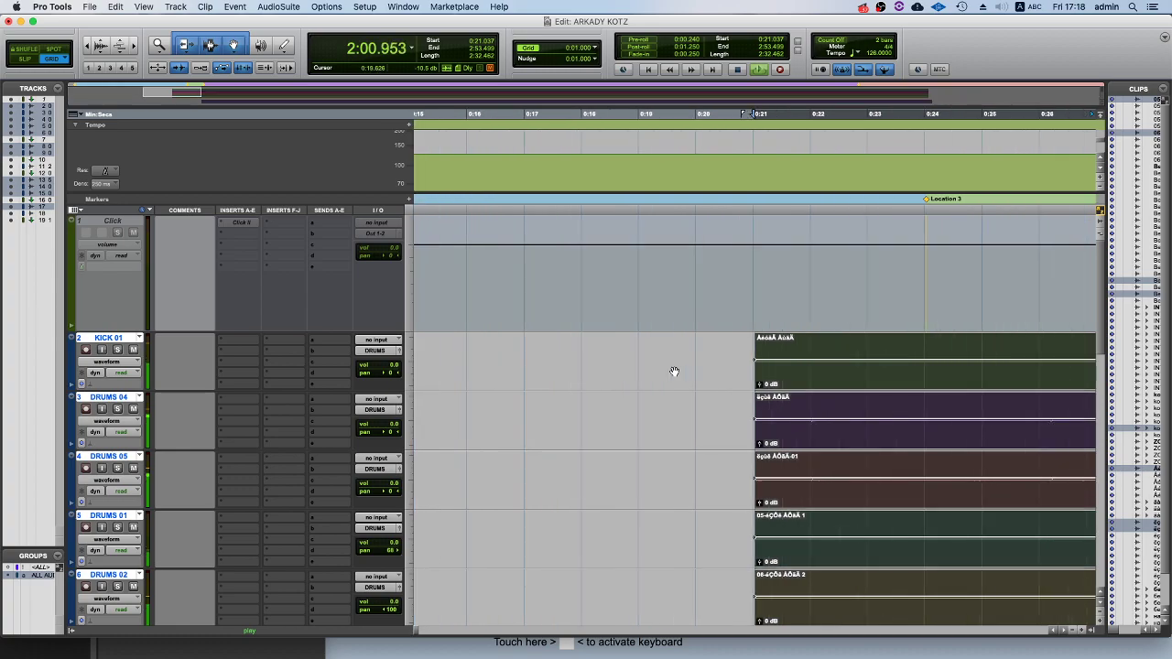
{"action": "scroll", "coordinate": [829, 366], "scroll_direction": "right", "scroll_amount": 3}
{"action": "scroll", "coordinate": [829, 365], "scroll_direction": "right", "scroll_amount": 5}
{"action": "scroll", "coordinate": [831, 365], "scroll_direction": "right", "scroll_amount": 15}
{"action": "key", "text": "super+bracketleft"}
{"action": "key", "text": "super+bracketleft"}
{"action": "key", "text": "super+bracketleft"}
{"action": "scroll", "coordinate": [859, 354], "scroll_direction": "down", "scroll_amount": 3}
{"action": "scroll", "coordinate": [858, 354], "scroll_direction": "right", "scroll_amount": 8}
{"action": "scroll", "coordinate": [859, 353], "scroll_direction": "up", "scroll_amount": 3}
{"action": "scroll", "coordinate": [859, 354], "scroll_direction": "right", "scroll_amount": 9}
{"action": "scroll", "coordinate": [858, 354], "scroll_direction": "left", "scroll_amount": 2}
{"action": "key", "text": "super+bracketright"}
{"action": "key", "text": "super+bracketright"}
{"action": "key", "text": "super+bracketright"}
{"action": "scroll", "coordinate": [812, 344], "scroll_direction": "right", "scroll_amount": 10}
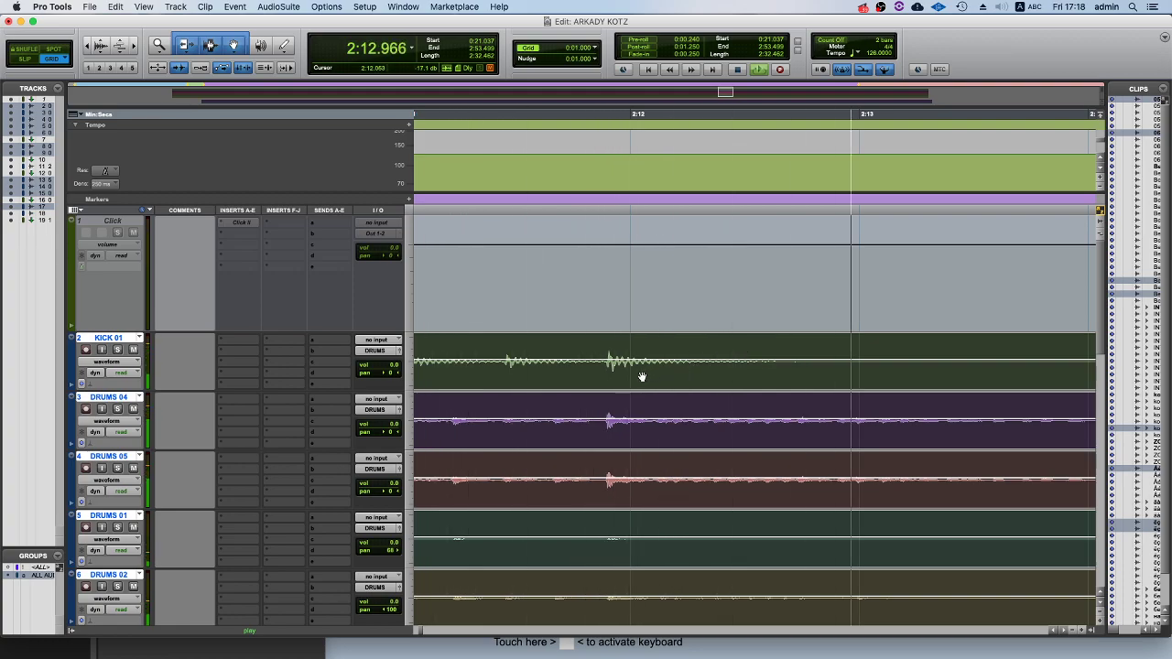
{"action": "key", "text": "super+bracketleft"}
{"action": "key", "text": "super+bracketleft"}
Stop playback with the cursor at 2:10.000, and mute the second audio source in OBS.
{"action": "left_click", "coordinate": [614, 351]}
{"action": "key", "text": "space"}
{"action": "scroll", "coordinate": [614, 351], "scroll_direction": "down", "scroll_amount": 5}
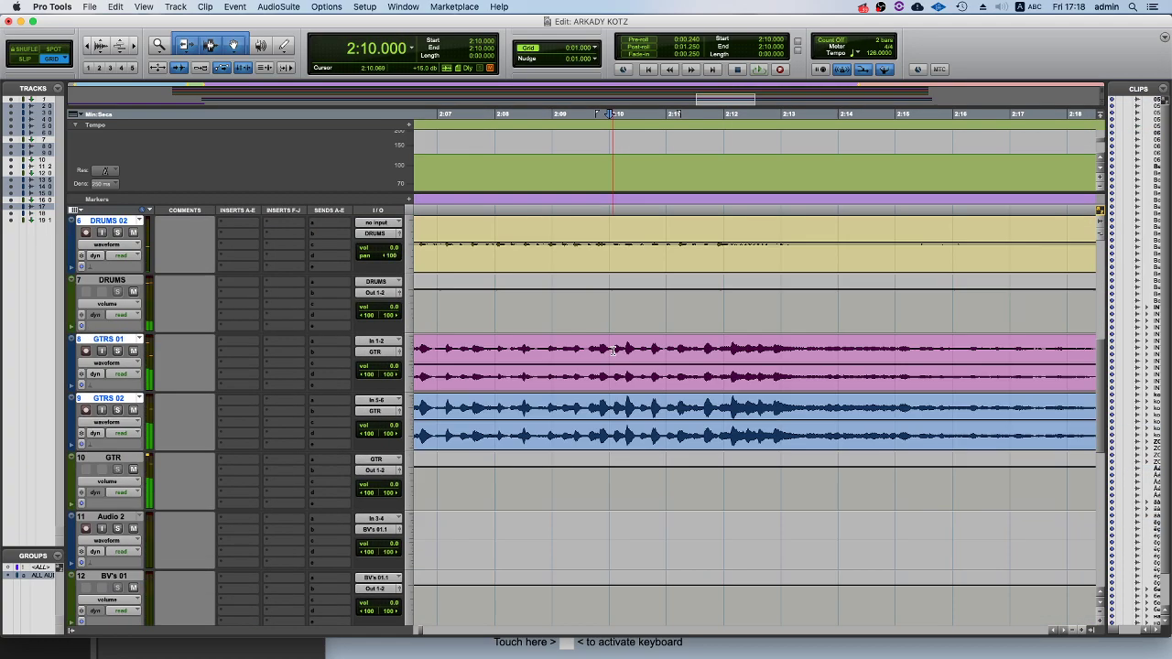
{"action": "left_click", "coordinate": [192, 656]}
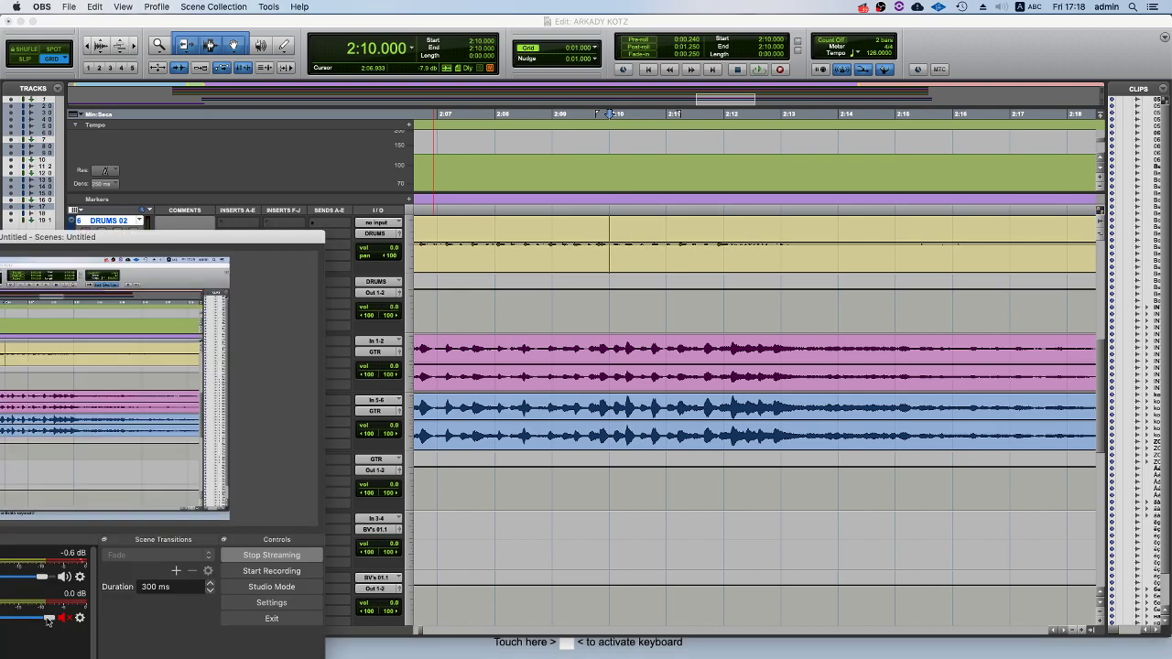
Return to Pro Tools and move the GTRS 01 track above the KICK 01 track.
{"action": "left_click", "coordinate": [624, 373]}
{"action": "key", "text": "super+bracketleft"}
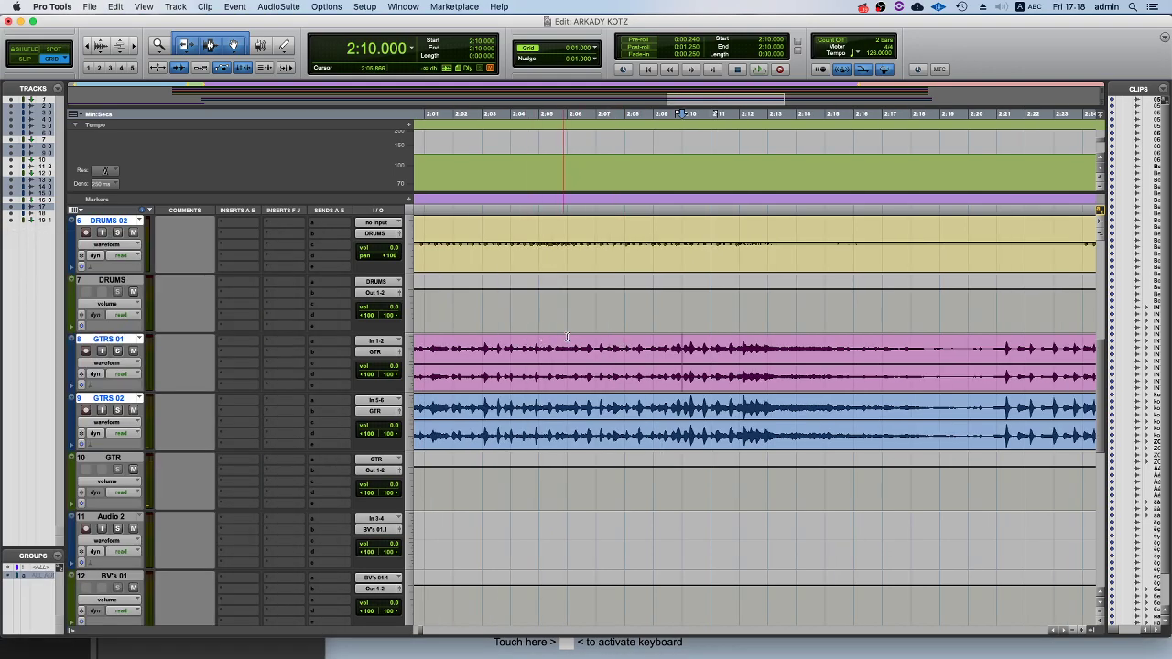
{"action": "key", "text": "super+bracketleft"}
{"action": "key", "text": "super+bracketleft"}
{"action": "left_click", "coordinate": [117, 344]}
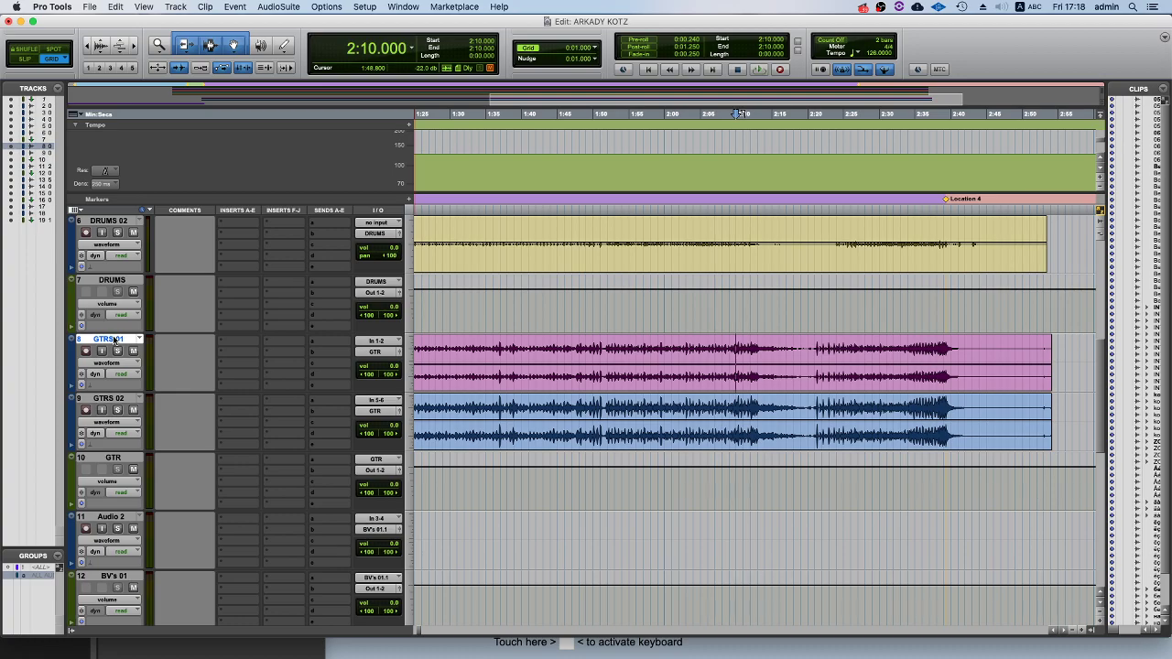
{"action": "key", "text": "super+bracketleft"}
{"action": "key", "text": "super+bracketleft"}
{"action": "left_click_drag", "start_coordinate": [122, 341], "coordinate": [311, 296]}
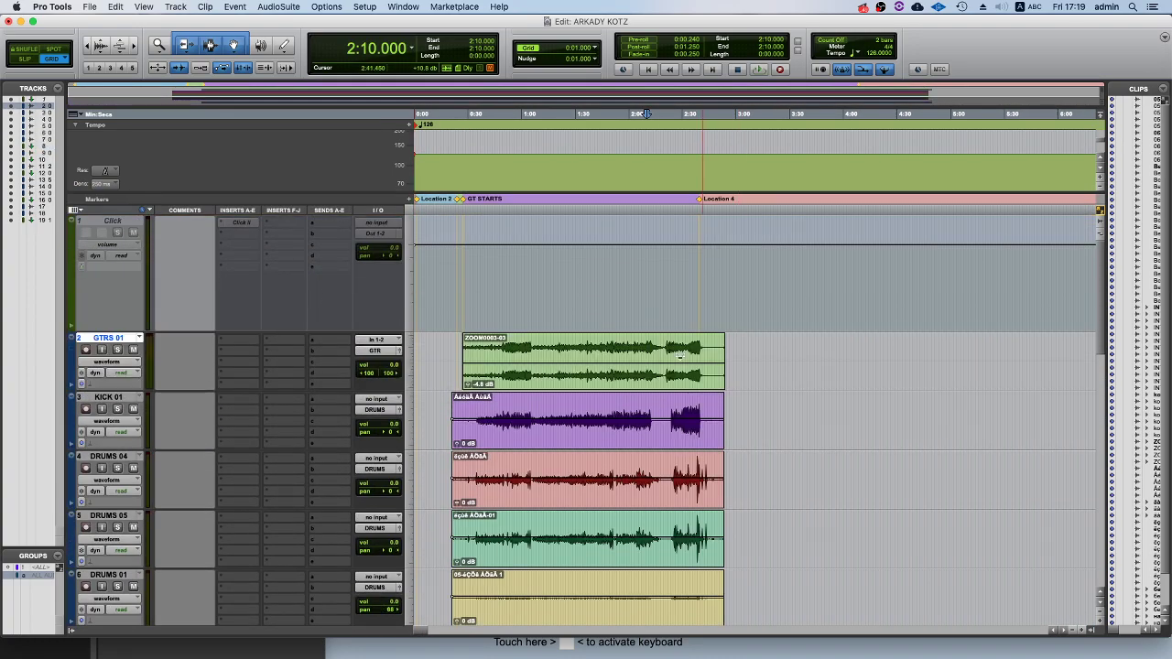
Set the cursor at 2:08.000 and compare the guitar and kick waveforms around it at close range.
{"action": "left_click", "coordinate": [645, 343]}
{"action": "key", "text": "super+bracketright"}
{"action": "key", "text": "super+bracketright"}
{"action": "key", "text": "super+bracketright"}
{"action": "key", "text": "super+bracketright"}
{"action": "key", "text": "super+bracketright"}
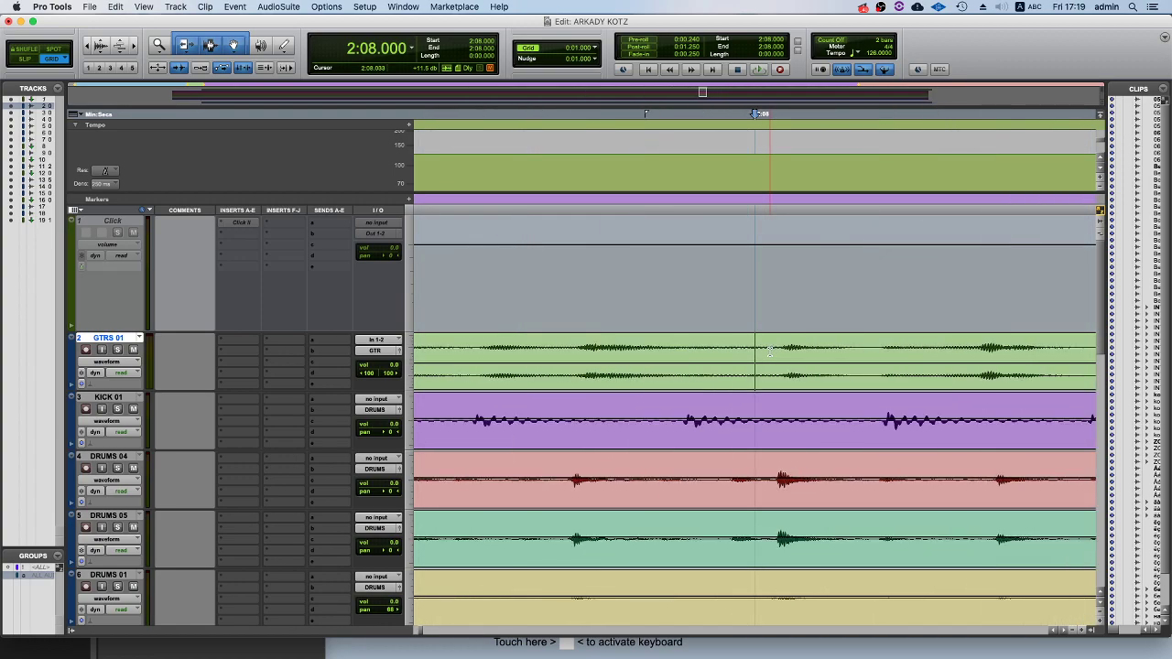
{"action": "key", "text": "super+bracketleft"}
{"action": "key", "text": "super+bracketleft"}
{"action": "key", "text": "super+bracketleft"}
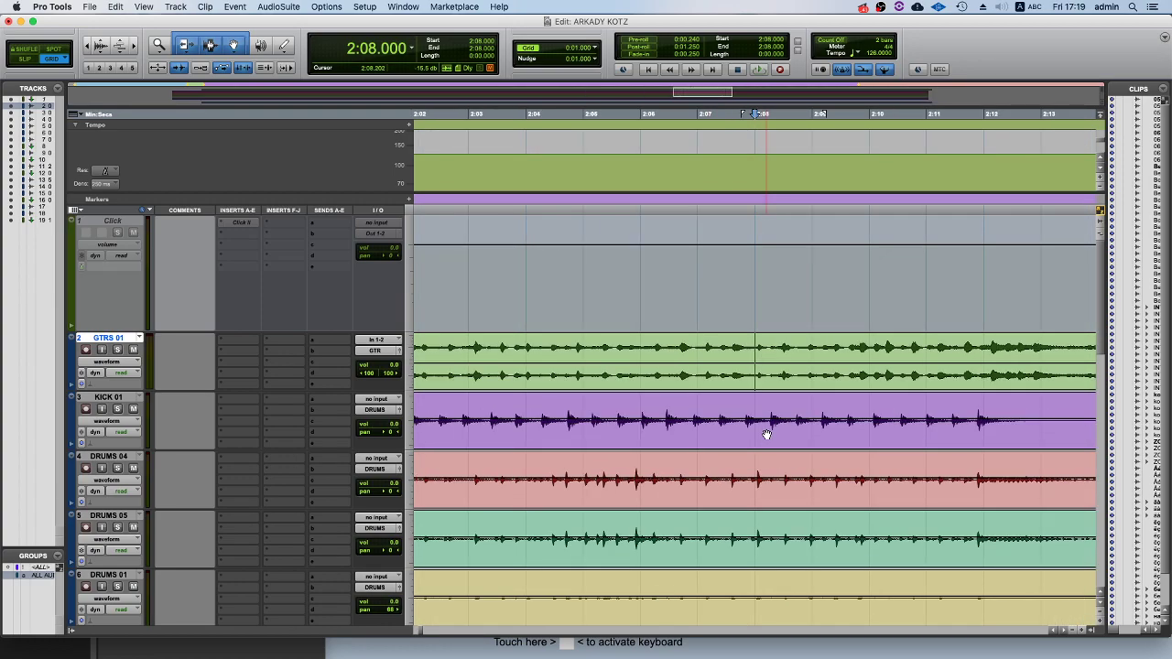
Select the drum clips and examine their hits from 2:07 up to the break after 2:12.
{"action": "left_click", "coordinate": [767, 434]}
{"action": "key", "text": "super+bracketright"}
{"action": "key", "text": "super+bracketright"}
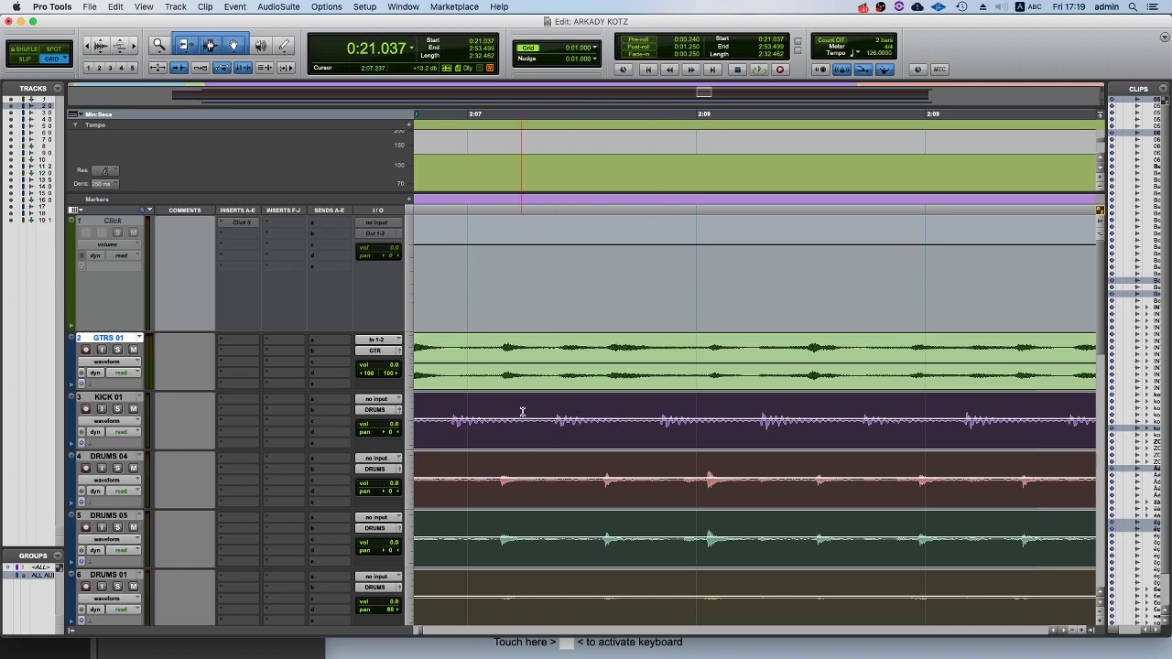
{"action": "key", "text": "super+bracketleft"}
{"action": "key", "text": "super+bracketleft"}
{"action": "key", "text": "super+bracketleft"}
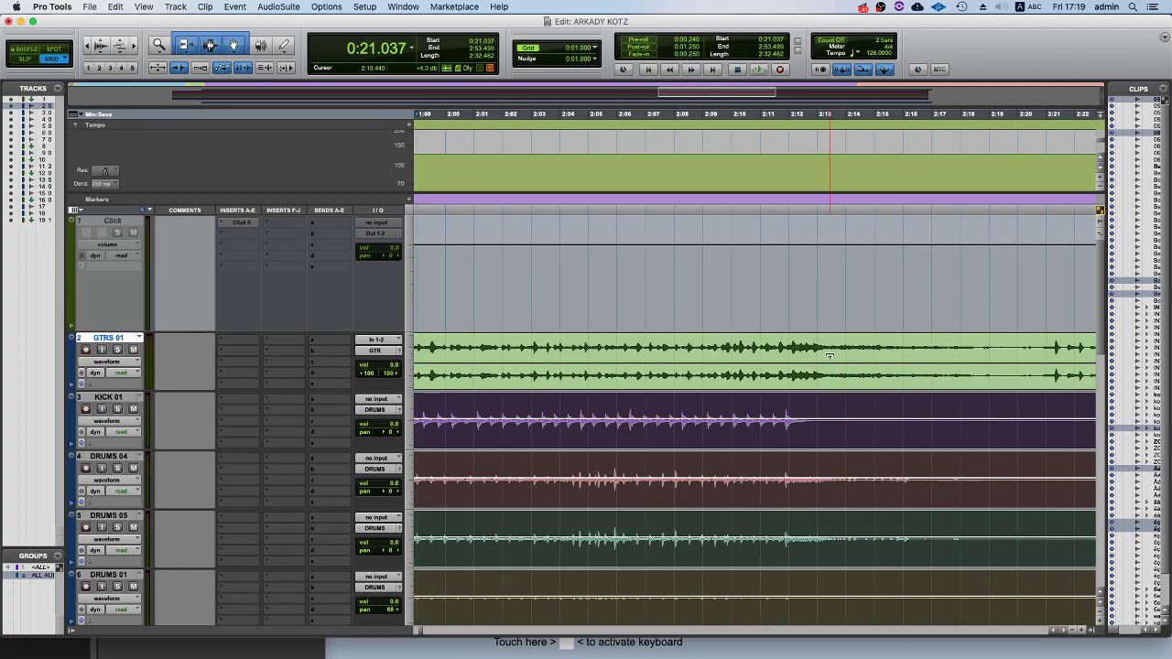
Play from 2:11.000 to compare the last drum hits before the break with the guitar, and stop playback.
{"action": "left_click", "coordinate": [747, 339]}
{"action": "key", "text": "space"}
{"action": "key", "text": "super+bracketright"}
{"action": "key", "text": "super+bracketright"}
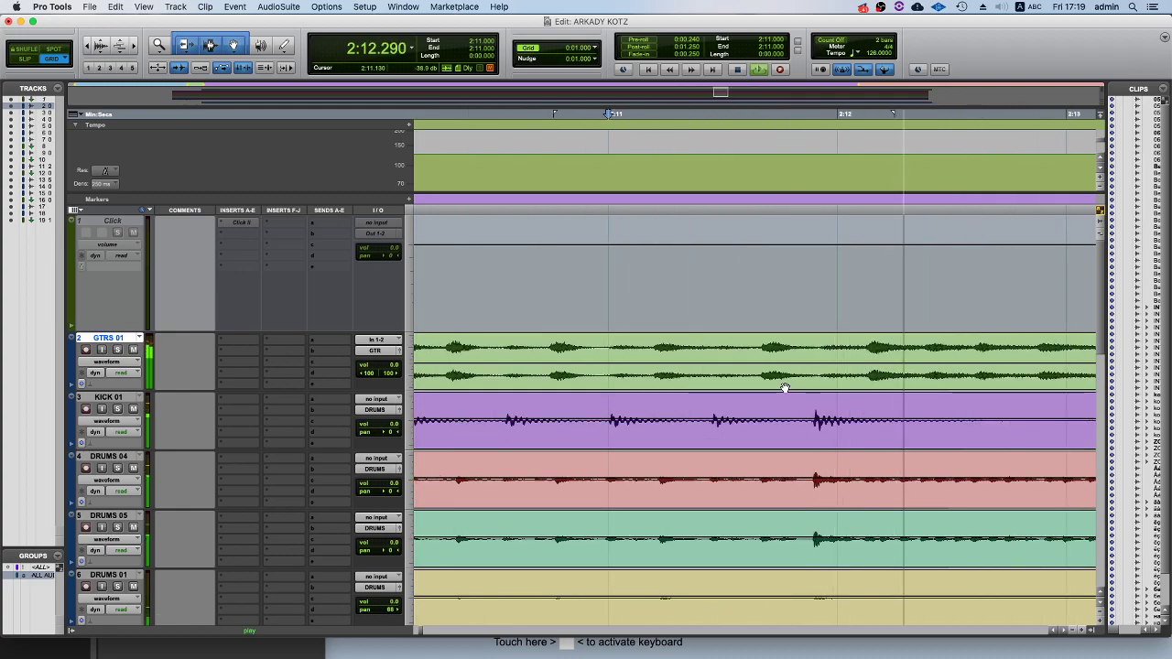
{"action": "key", "text": "space"}
Shift all the drum clips slightly later so that they start at 0:21.090.
{"action": "left_click", "coordinate": [774, 440]}
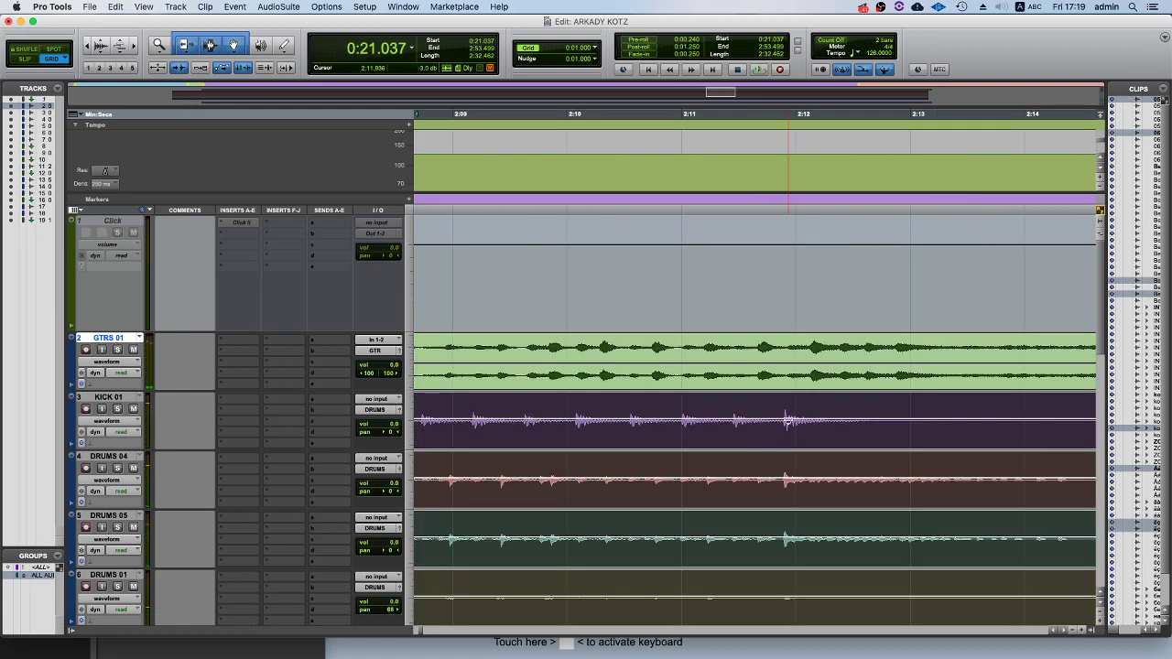
{"action": "left_click_drag", "start_coordinate": [748, 441], "coordinate": [753, 440]}
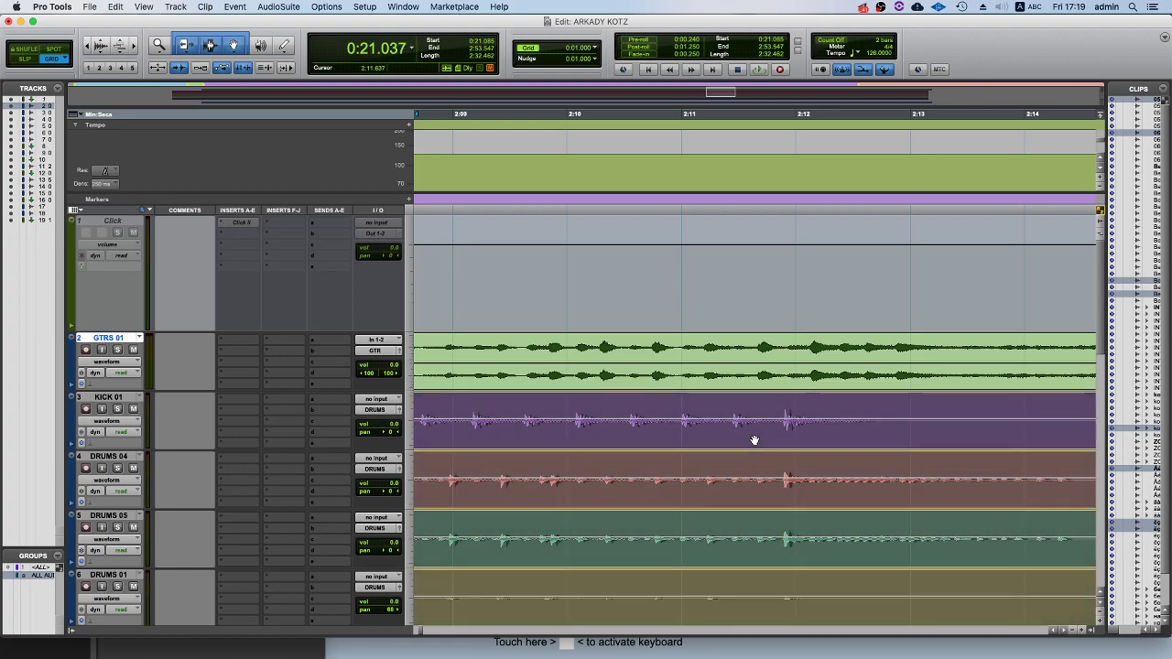
{"action": "left_click_drag", "start_coordinate": [755, 441], "coordinate": [755, 441]}
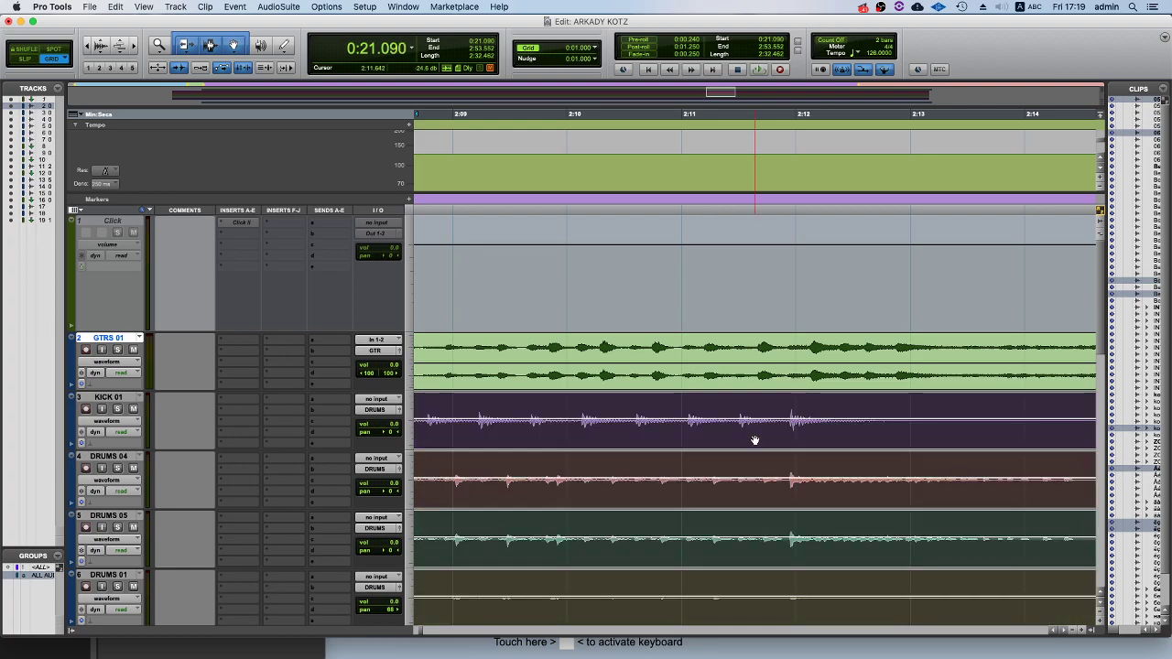
Play from 2:36.000 and compare the kick hits with the guitar near the end of the song.
{"action": "key", "text": "r"}
{"action": "key", "text": "r"}
{"action": "key", "text": "r"}
{"action": "key", "text": "r"}
{"action": "key", "text": "r"}
{"action": "key", "text": "r"}
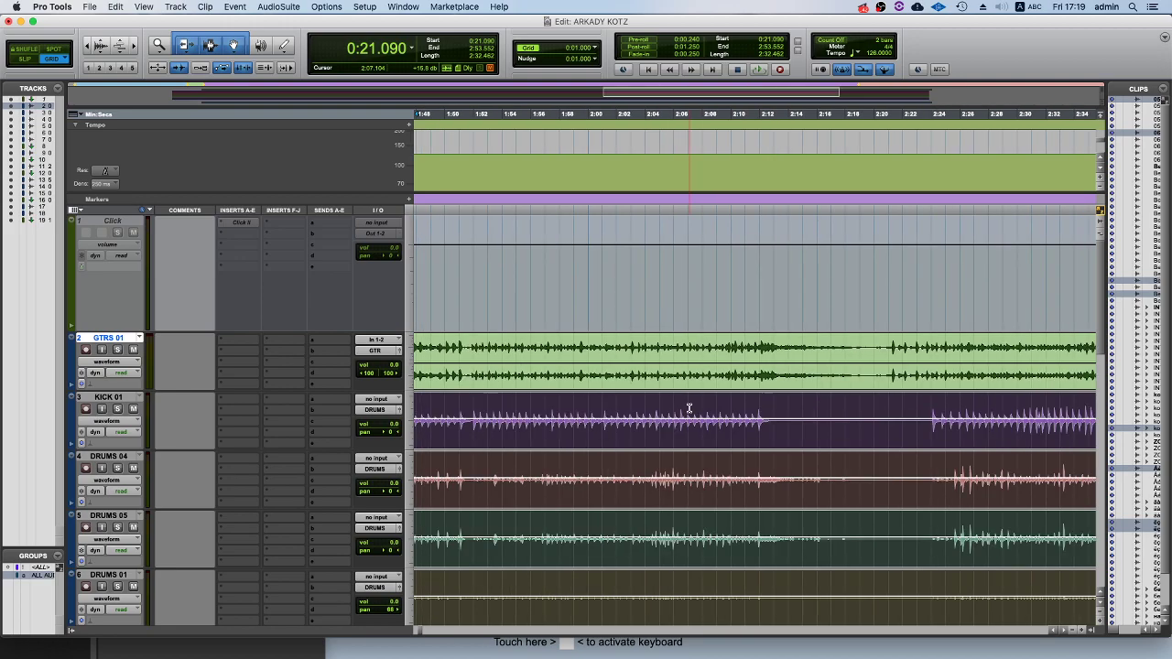
{"action": "left_click", "coordinate": [692, 400]}
{"action": "key", "text": "space"}
{"action": "key", "text": "t"}
{"action": "key", "text": "t"}
{"action": "key", "text": "t"}
{"action": "key", "text": "t"}
{"action": "key", "text": "t"}
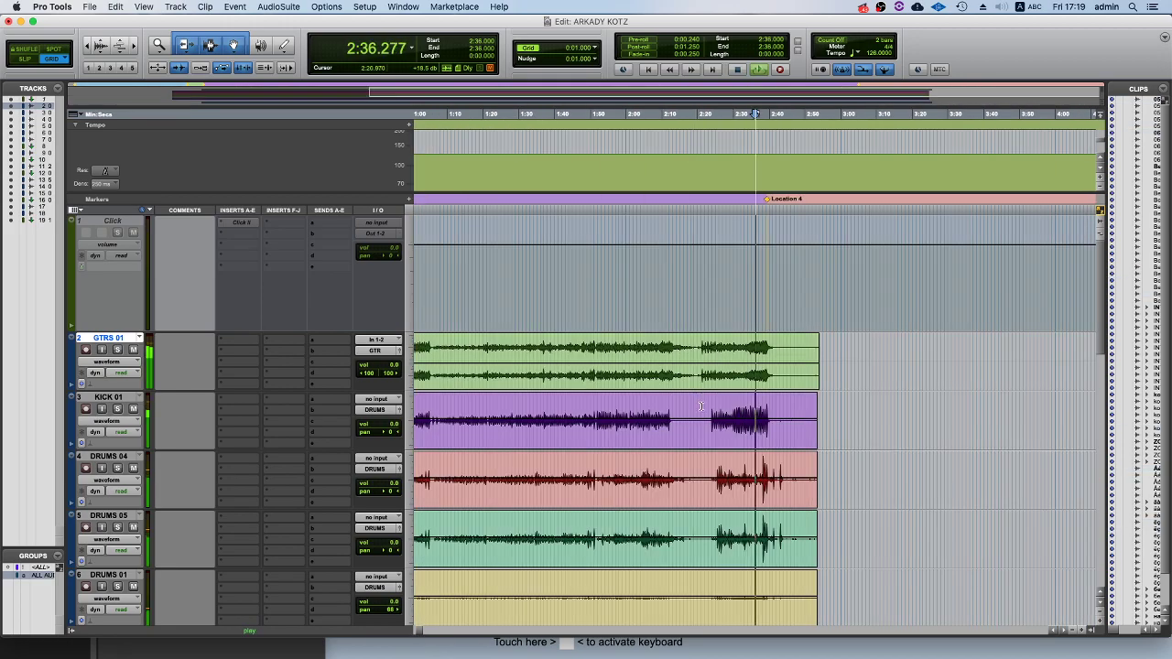
{"action": "key", "text": "t"}
{"action": "key", "text": "t"}
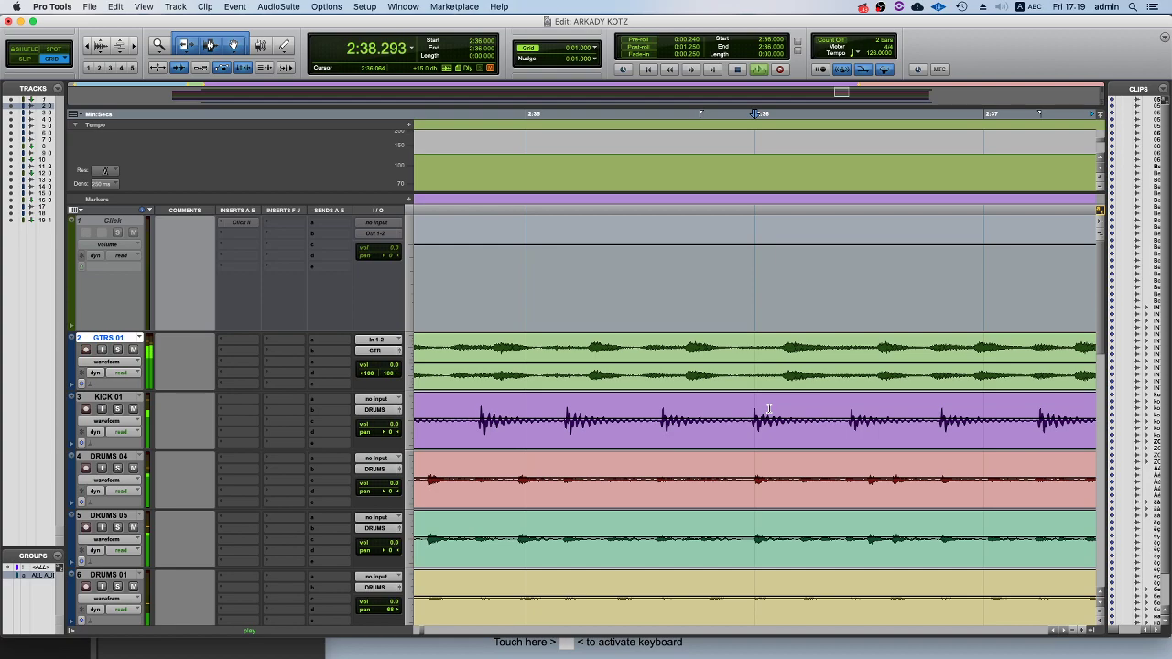
Follow the playback through the final drum and guitar hits around 2:39 and stop it.
{"action": "key", "text": "r"}
{"action": "key", "text": "r"}
{"action": "key", "text": "r"}
{"action": "key", "text": "r"}
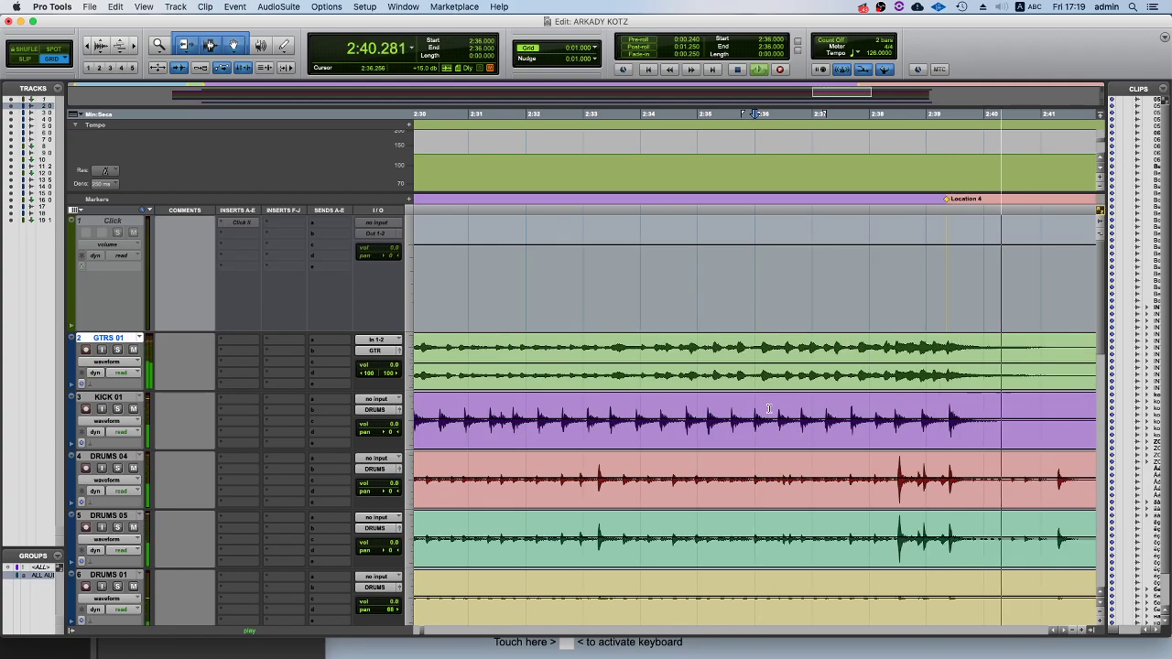
{"action": "key", "text": "r"}
{"action": "key", "text": "r"}
{"action": "key", "text": "space"}
Play from 1:53.000 and compare the drum hits with the guitar at close range.
{"action": "left_click", "coordinate": [600, 417]}
{"action": "key", "text": "space"}
{"action": "key", "text": "t"}
{"action": "key", "text": "t"}
{"action": "key", "text": "t"}
{"action": "key", "text": "t"}
{"action": "key", "text": "t"}
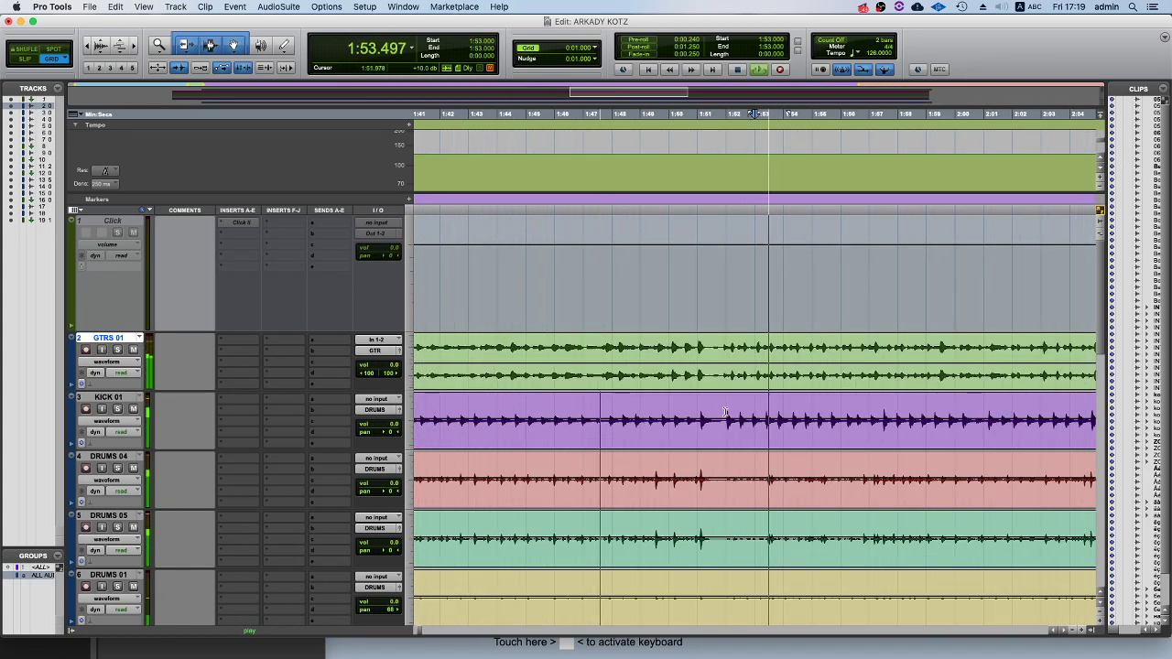
Move all the drum clips earlier so that they start at 0:21.017.
{"action": "left_click", "coordinate": [767, 440]}
{"action": "key", "text": "t"}
{"action": "key", "text": "t"}
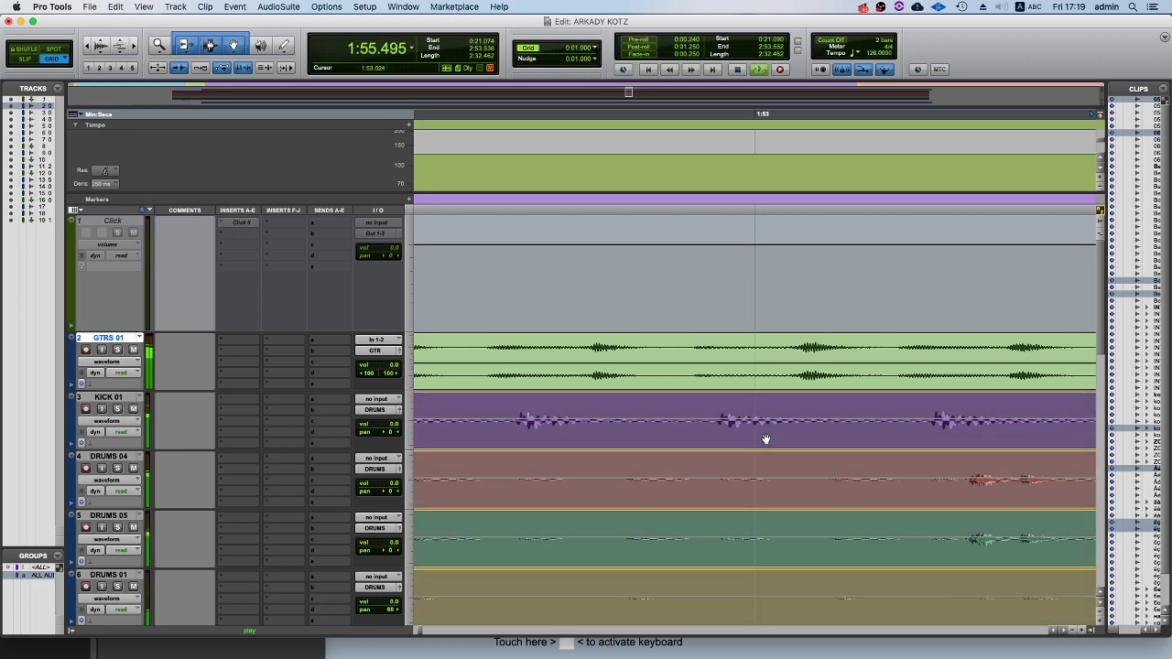
{"action": "left_click_drag", "start_coordinate": [765, 440], "coordinate": [753, 432]}
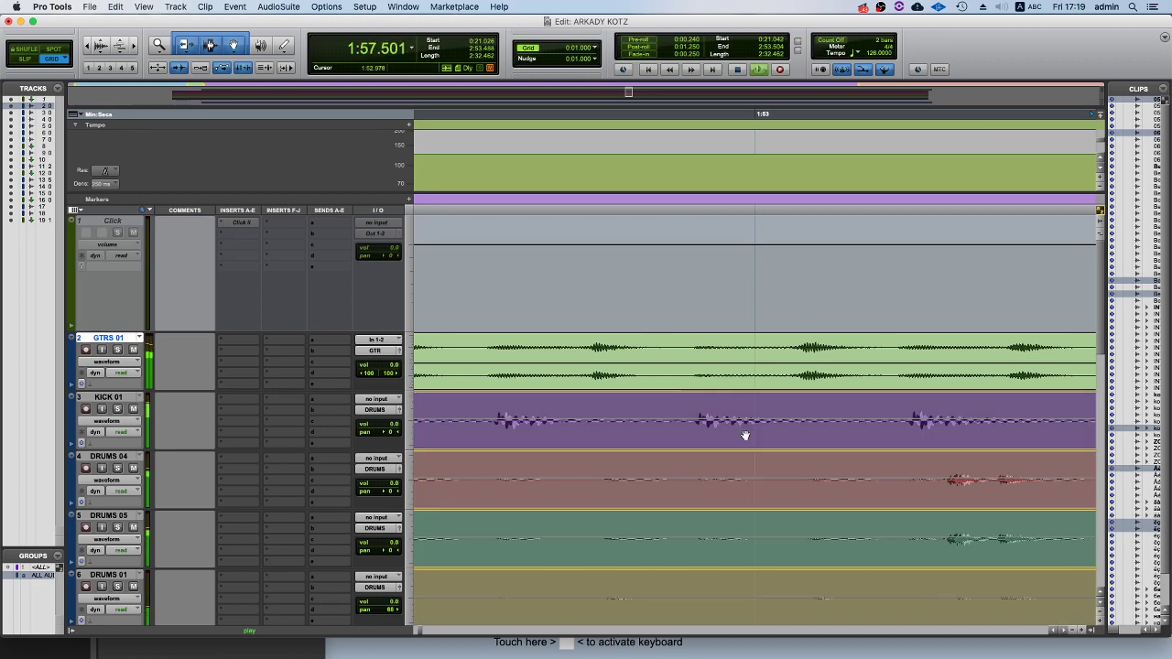
{"action": "left_click_drag", "start_coordinate": [749, 437], "coordinate": [744, 435]}
Set the cursor at 2:08.000 and check the drums against the guitar through the break, stopping playback after it.
{"action": "key", "text": "r"}
{"action": "key", "text": "r"}
{"action": "key", "text": "r"}
{"action": "key", "text": "r"}
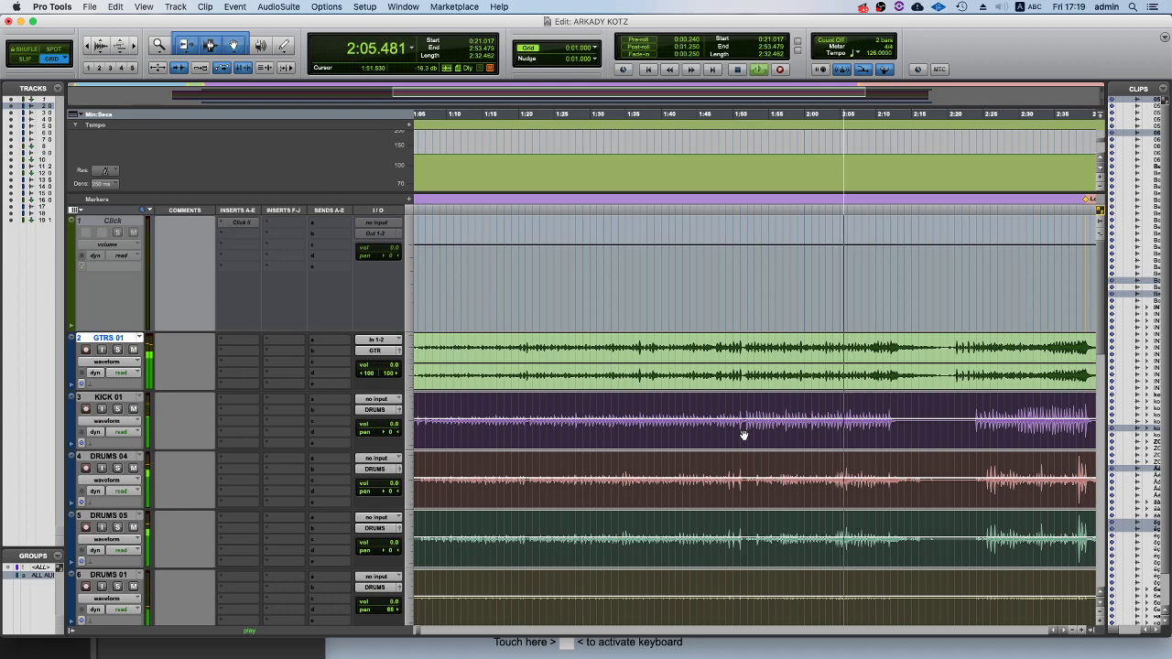
{"action": "left_click", "coordinate": [860, 403]}
{"action": "scroll", "coordinate": [860, 403], "scroll_direction": "up", "scroll_amount": 5}
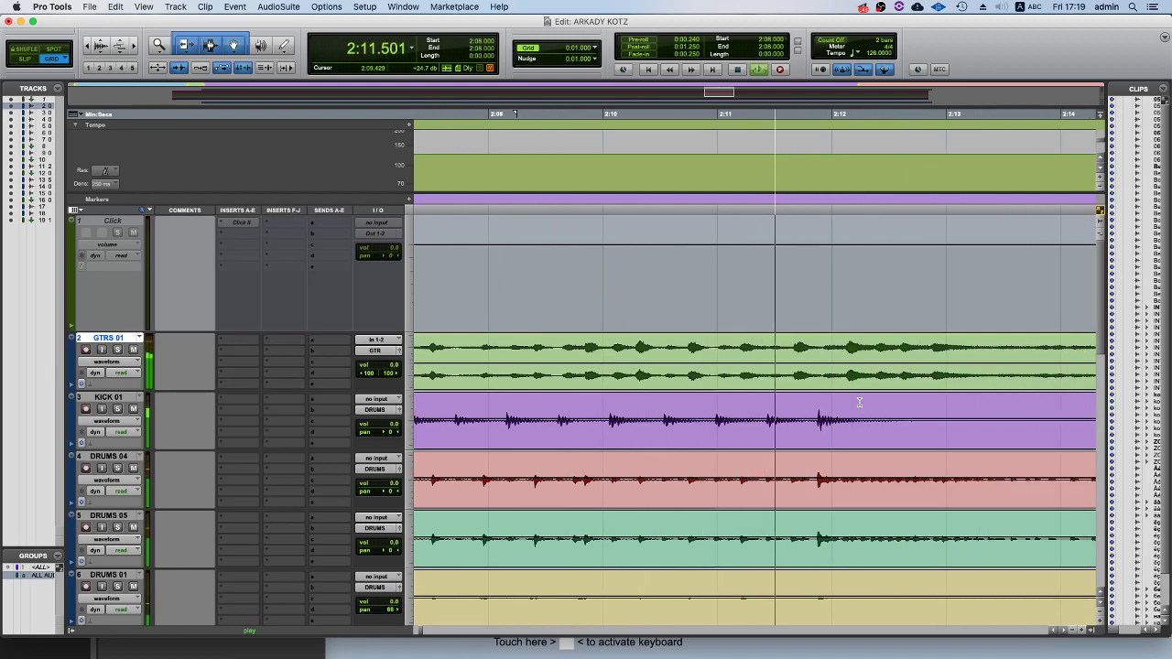
{"action": "scroll", "coordinate": [860, 403], "scroll_direction": "down", "scroll_amount": 5}
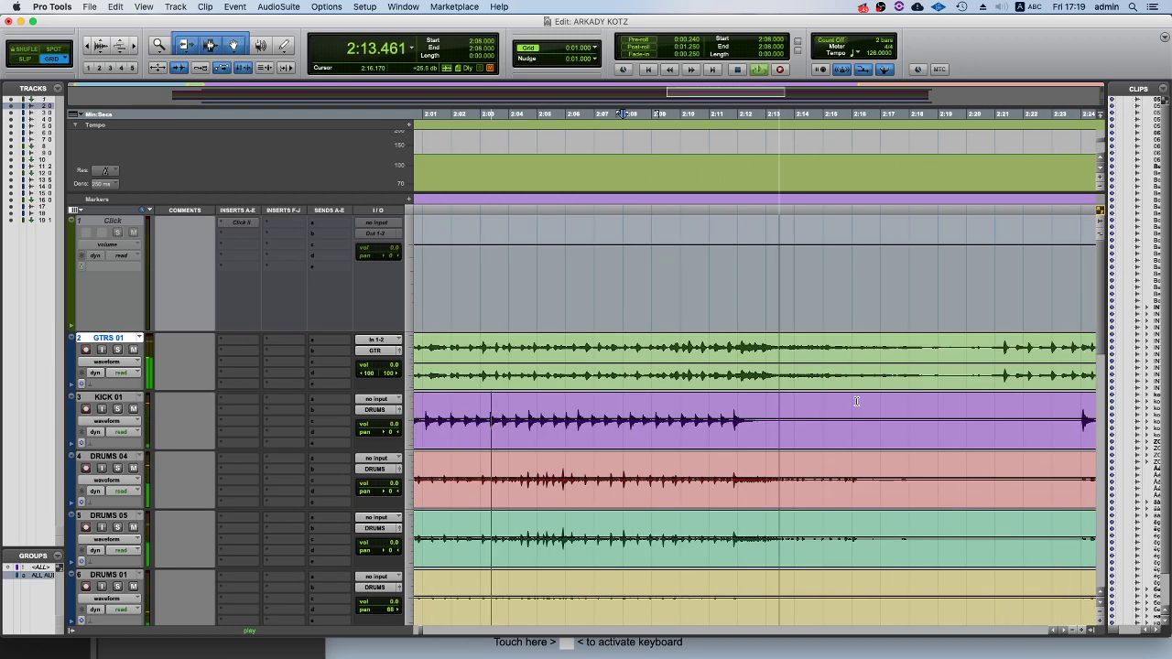
{"action": "key", "text": "space"}
Play from 1:01.000 and from 0:48.000 to check the drum and guitar timing in the earlier section.
{"action": "scroll", "coordinate": [690, 408], "scroll_direction": "down", "scroll_amount": 2}
{"action": "left_click", "coordinate": [522, 404]}
{"action": "key", "text": "space"}
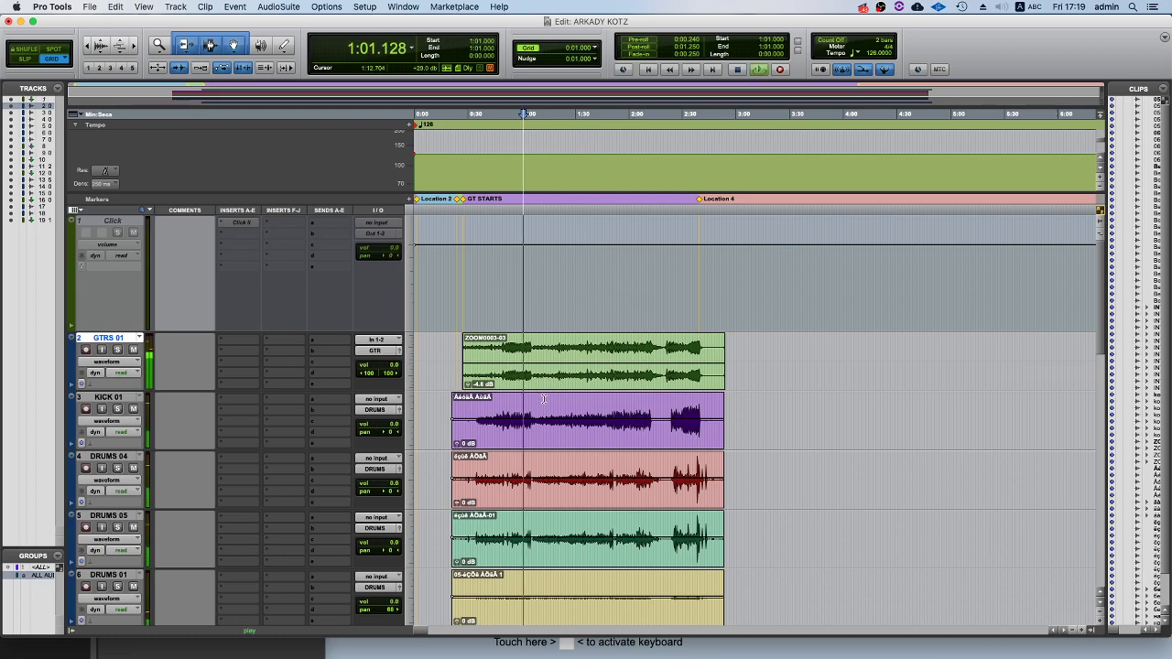
{"action": "scroll", "coordinate": [521, 404], "scroll_direction": "up", "scroll_amount": 3}
{"action": "scroll", "coordinate": [703, 411], "scroll_direction": "right", "scroll_amount": 2}
{"action": "left_click", "coordinate": [510, 400]}
{"action": "key", "text": "space"}
{"action": "key", "text": "space"}
{"action": "scroll", "coordinate": [806, 406], "scroll_direction": "down", "scroll_amount": 2}
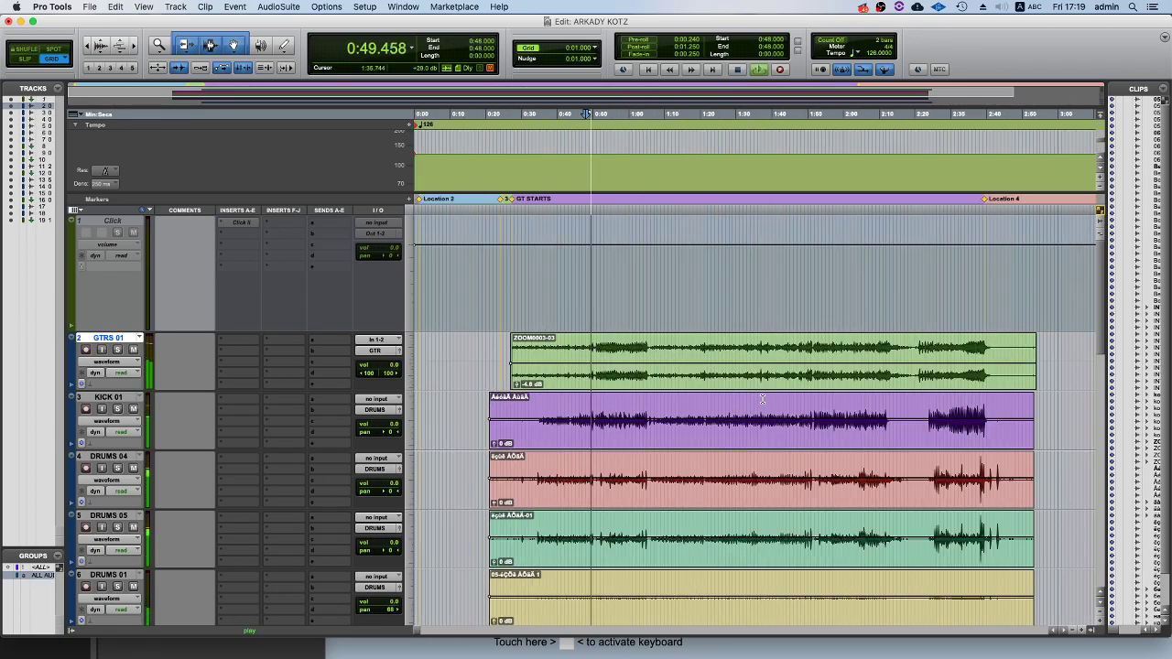
Move the GTRS 01 track back below the DRUMS bus, directly above GTRS 02.
{"action": "scroll", "coordinate": [732, 412], "scroll_direction": "down", "scroll_amount": 3}
{"action": "scroll", "coordinate": [704, 416], "scroll_direction": "down", "scroll_amount": 3}
{"action": "scroll", "coordinate": [704, 415], "scroll_direction": "up", "scroll_amount": 6}
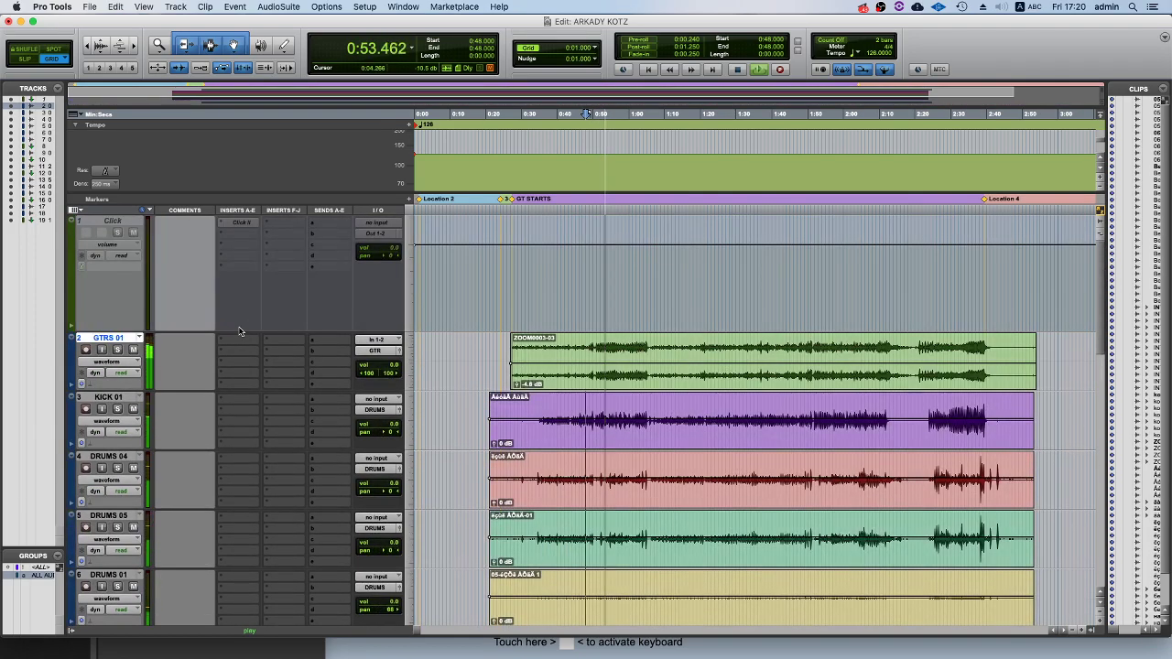
{"action": "left_click_drag", "start_coordinate": [119, 338], "coordinate": [141, 403]}
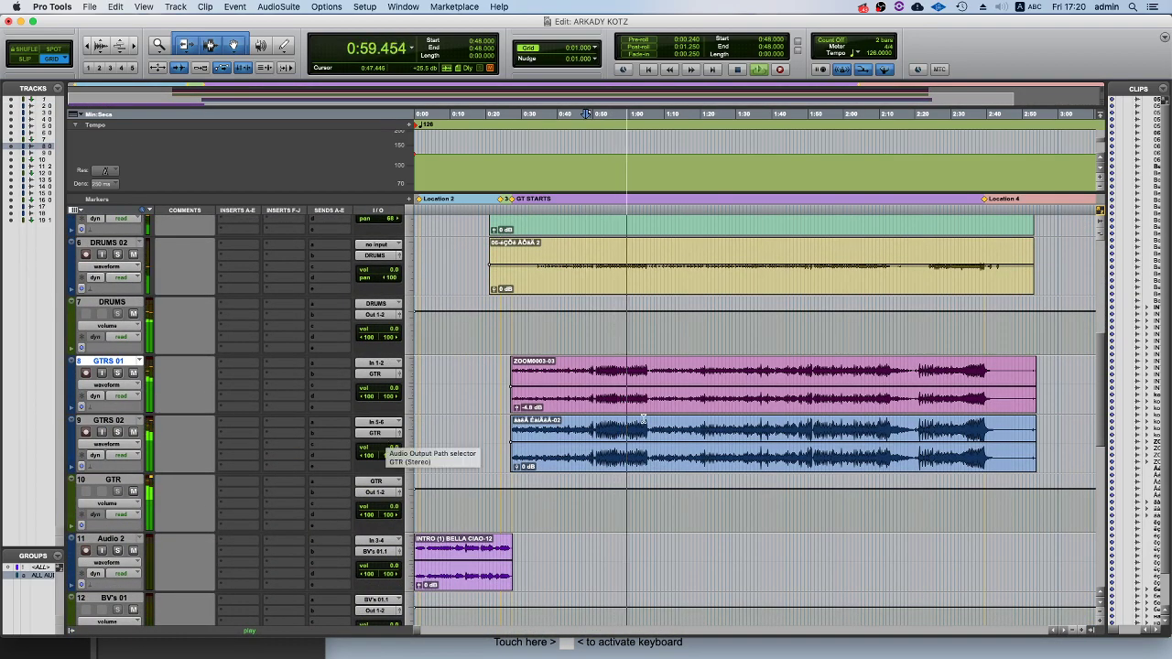
Review the drum, guitar and vocal tracks in their order and stop playback with the cursor at 1:03.000.
{"action": "scroll", "coordinate": [387, 442], "scroll_direction": "down", "scroll_amount": 4}
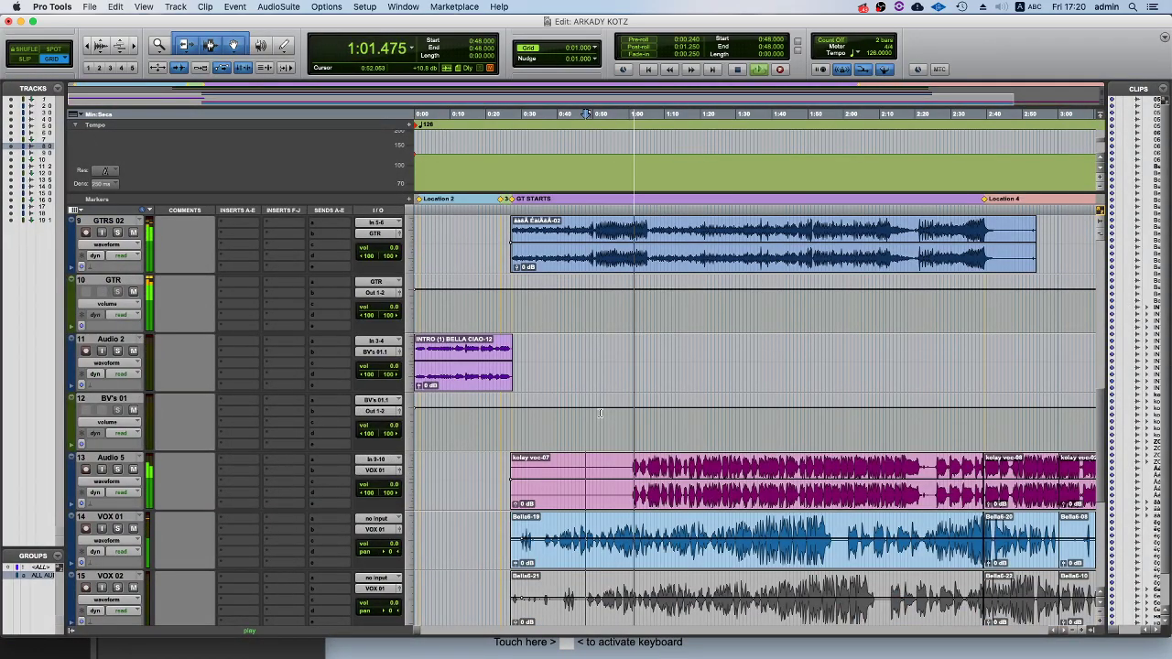
{"action": "scroll", "coordinate": [600, 414], "scroll_direction": "up", "scroll_amount": 10}
{"action": "scroll", "coordinate": [600, 414], "scroll_direction": "down", "scroll_amount": 5}
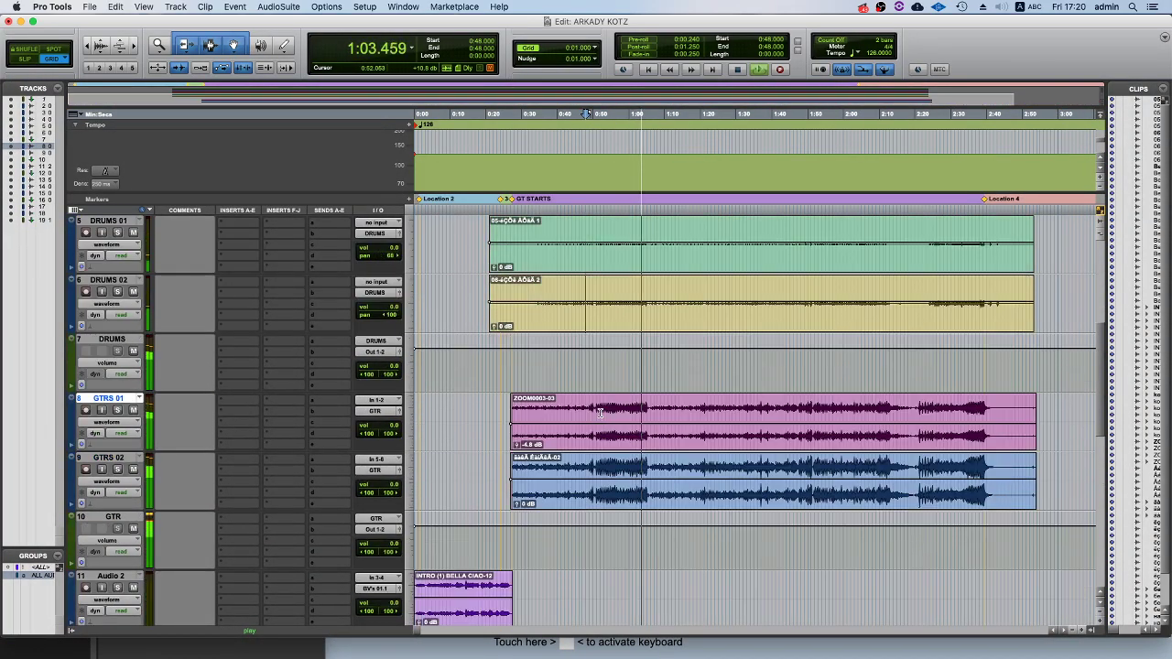
{"action": "scroll", "coordinate": [642, 400], "scroll_direction": "down", "scroll_amount": 2}
{"action": "key", "text": "space"}
Unmute the second audio source in OBS and return to Pro Tools, setting the cursor at 1:00.000.
{"action": "left_click", "coordinate": [109, 649]}
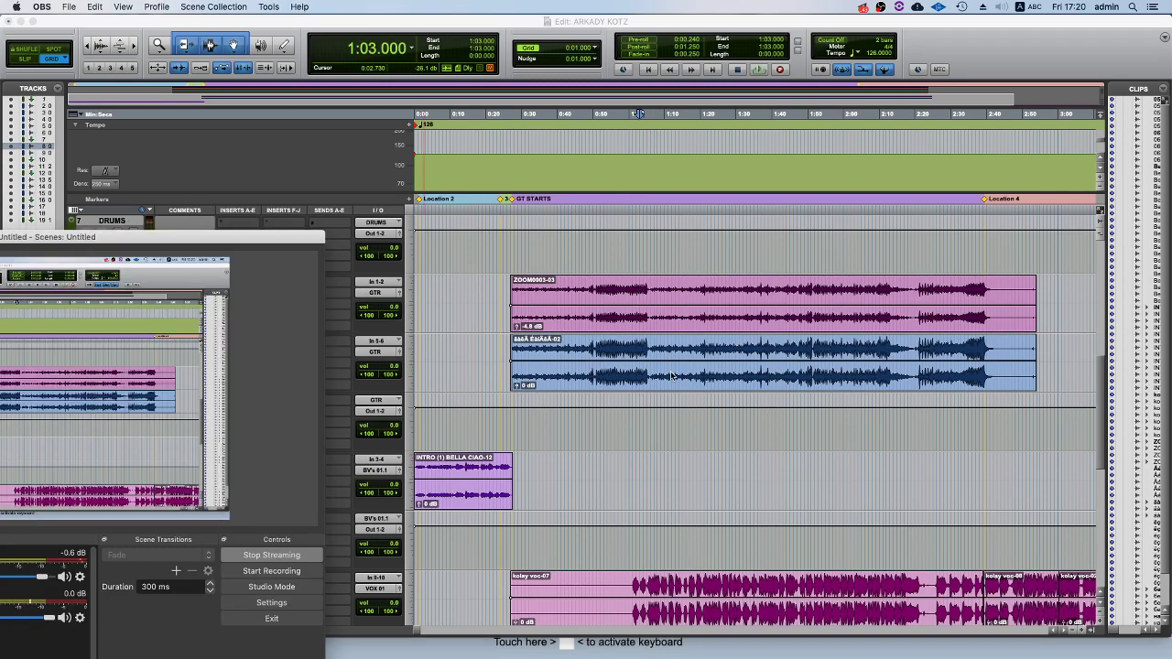
{"action": "left_click", "coordinate": [654, 293]}
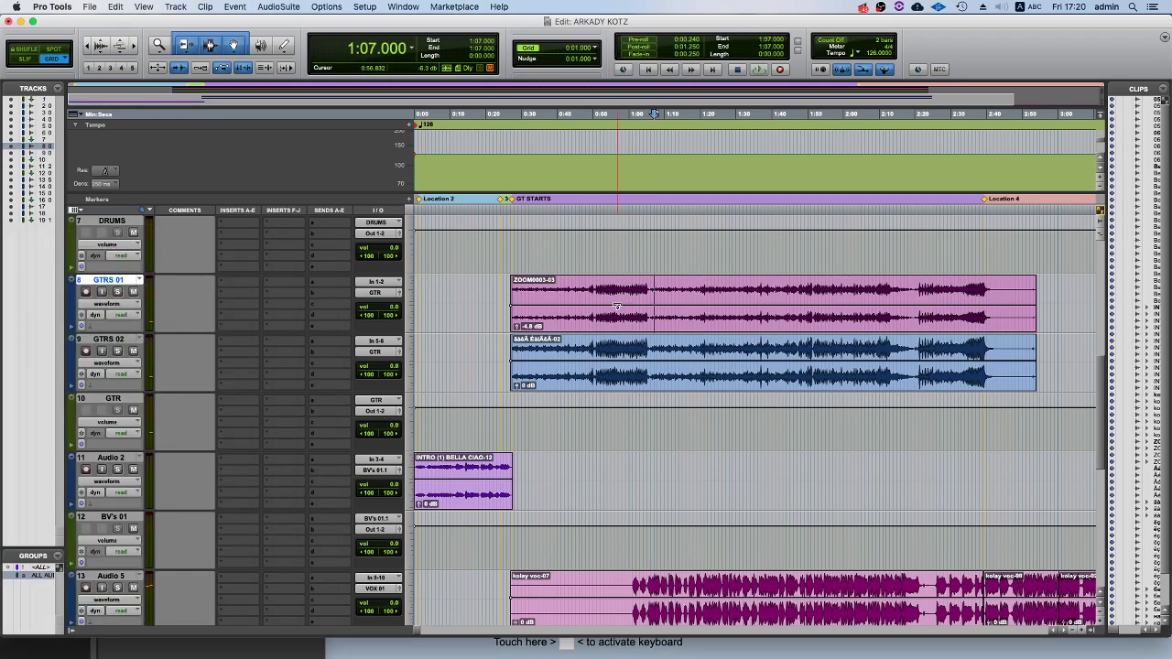
{"action": "scroll", "coordinate": [593, 378], "scroll_direction": "down", "scroll_amount": 3}
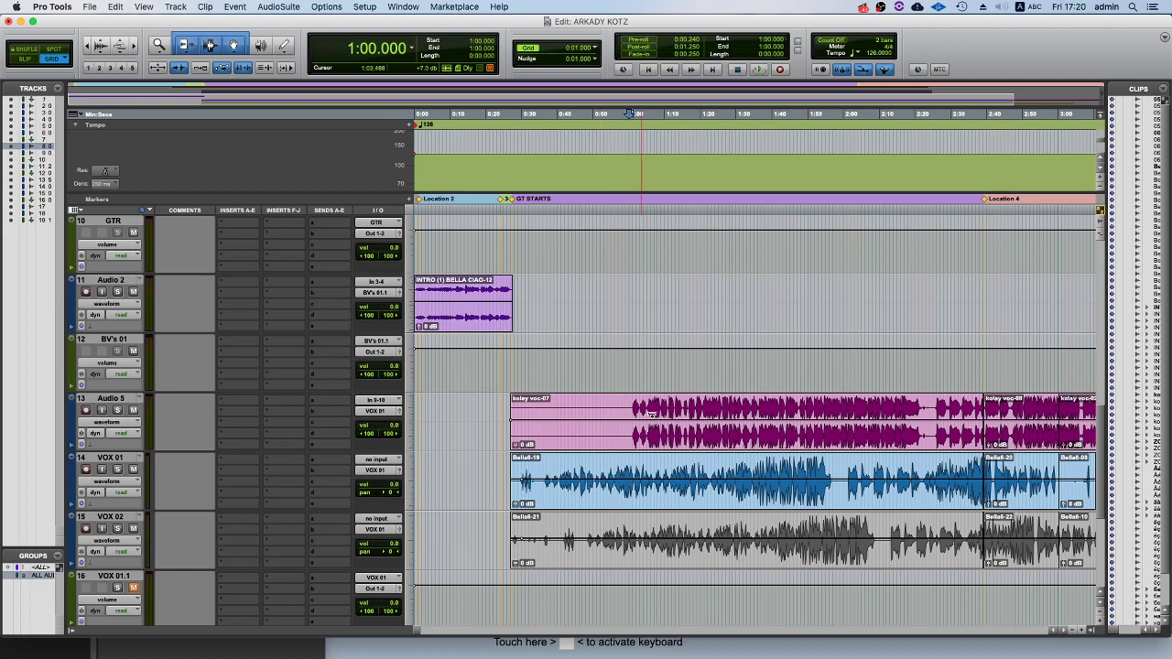
Mute the second audio source in OBS and play the Pro Tools session from 1:13.000, checking the drum and guitar tracks.
{"action": "left_click", "coordinate": [51, 657]}
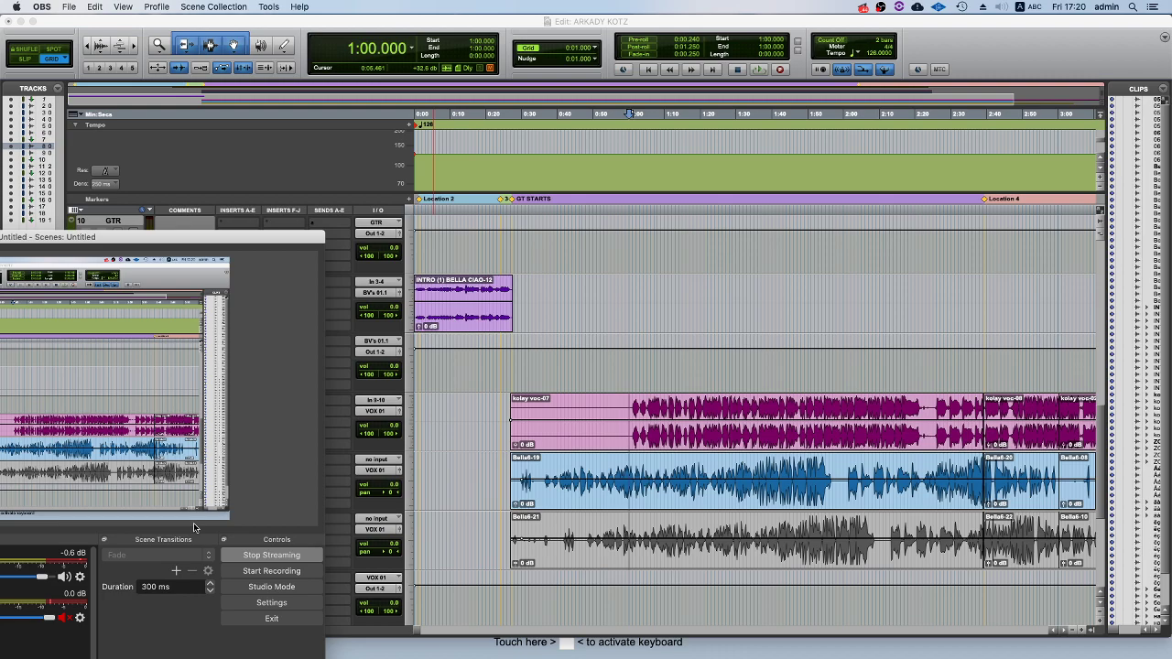
{"action": "left_click", "coordinate": [672, 377]}
{"action": "key", "text": "space"}
{"action": "key", "text": "r"}
{"action": "key", "text": "r"}
{"action": "scroll", "coordinate": [607, 457], "scroll_direction": "up", "scroll_amount": 4}
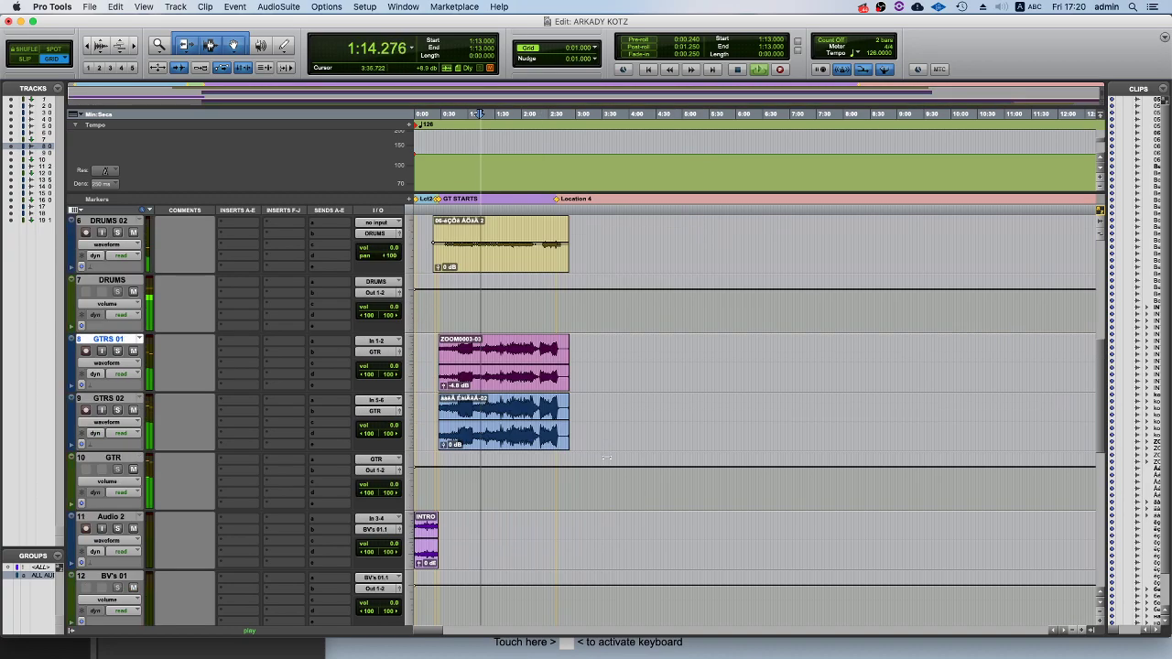
{"action": "scroll", "coordinate": [606, 456], "scroll_direction": "up", "scroll_amount": 6}
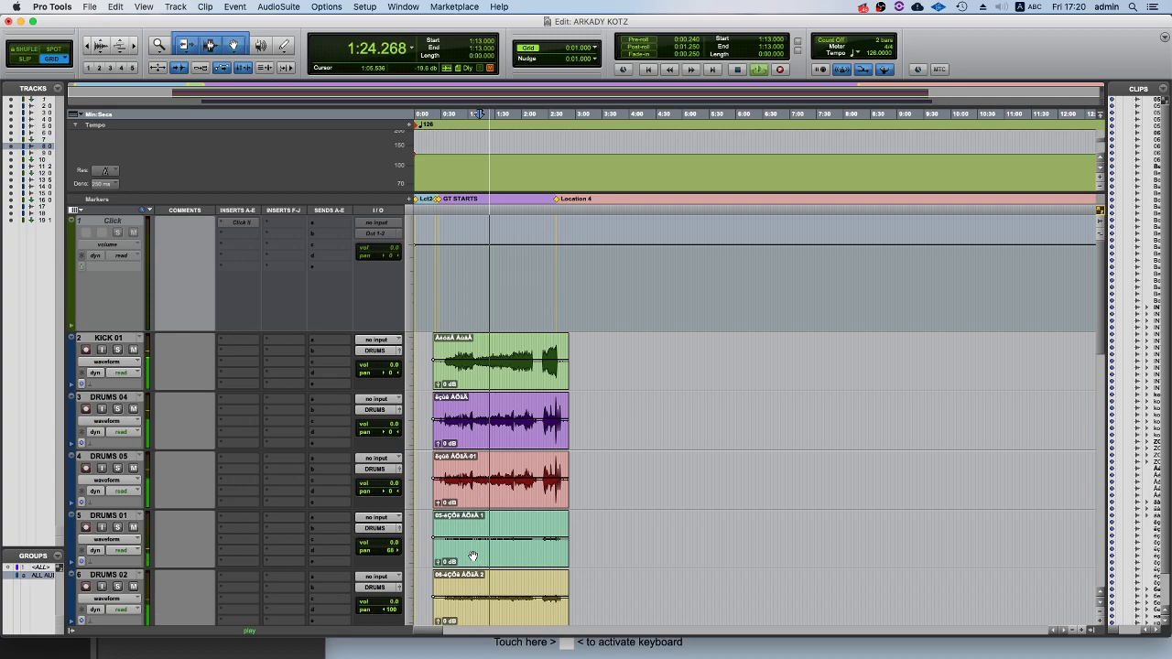
Replay from 1:13.000 while reviewing the tracks from guitars down to REFERENCE and DEMO, and stop playback.
{"action": "key", "text": "space"}
{"action": "key", "text": "space"}
{"action": "scroll", "coordinate": [496, 352], "scroll_direction": "down", "scroll_amount": 8}
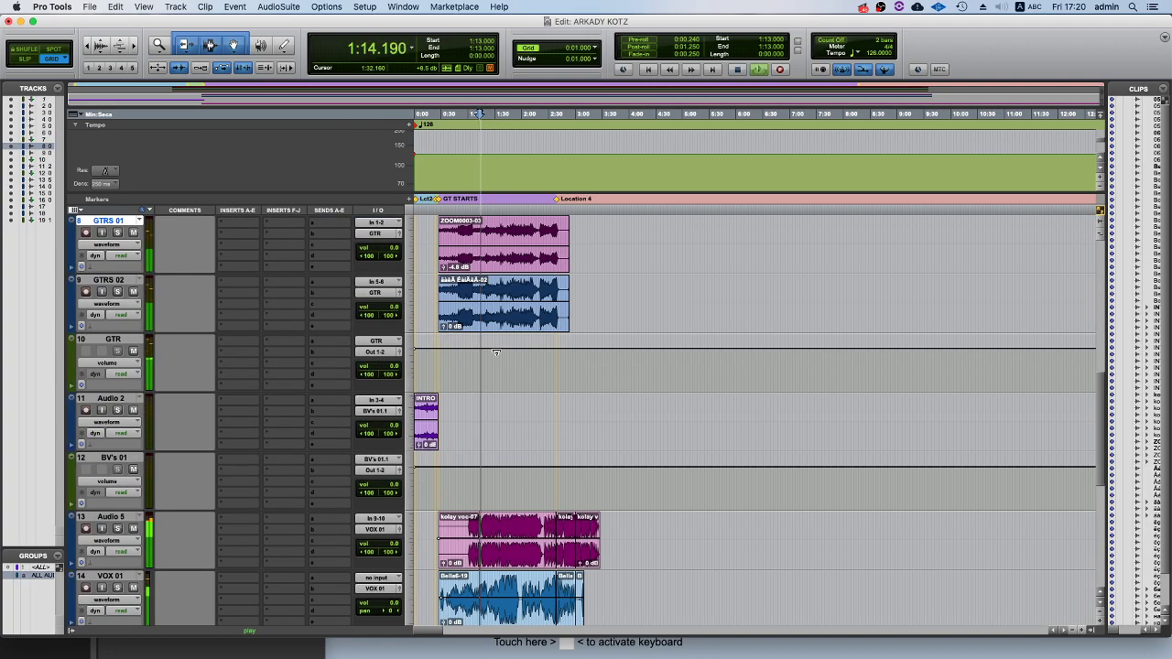
{"action": "scroll", "coordinate": [496, 353], "scroll_direction": "down", "scroll_amount": 6}
{"action": "key", "text": "space"}
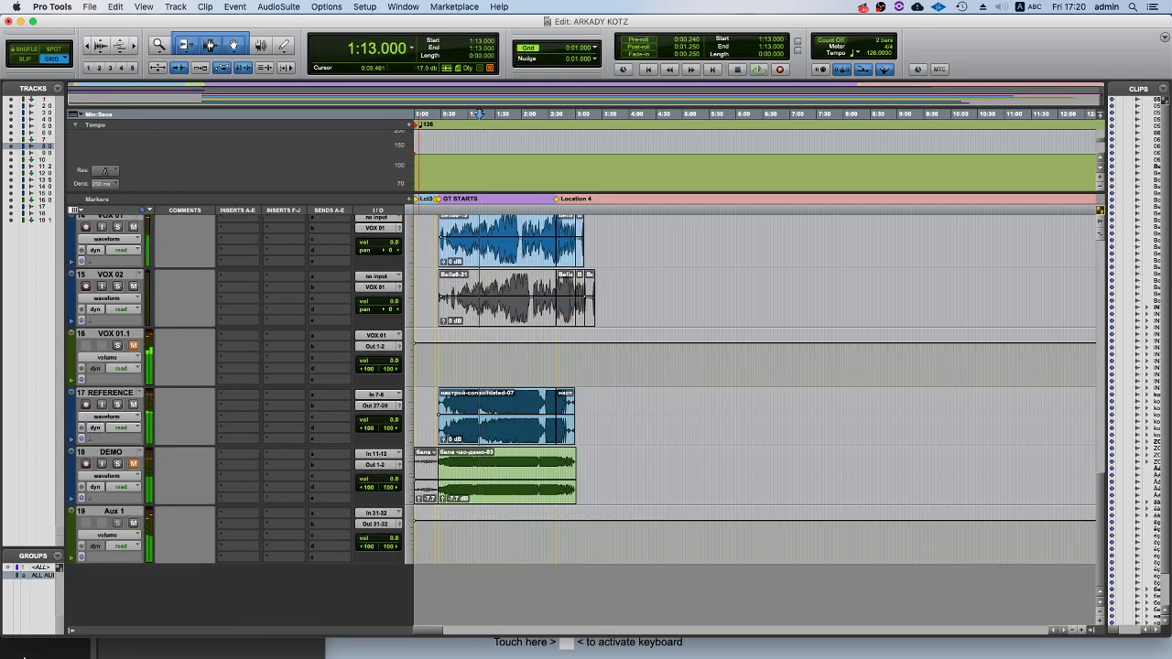
Unmute the second audio source in OBS, and play the Pro Tools session from 0:48.000 before stopping it.
{"action": "left_click", "coordinate": [69, 639]}
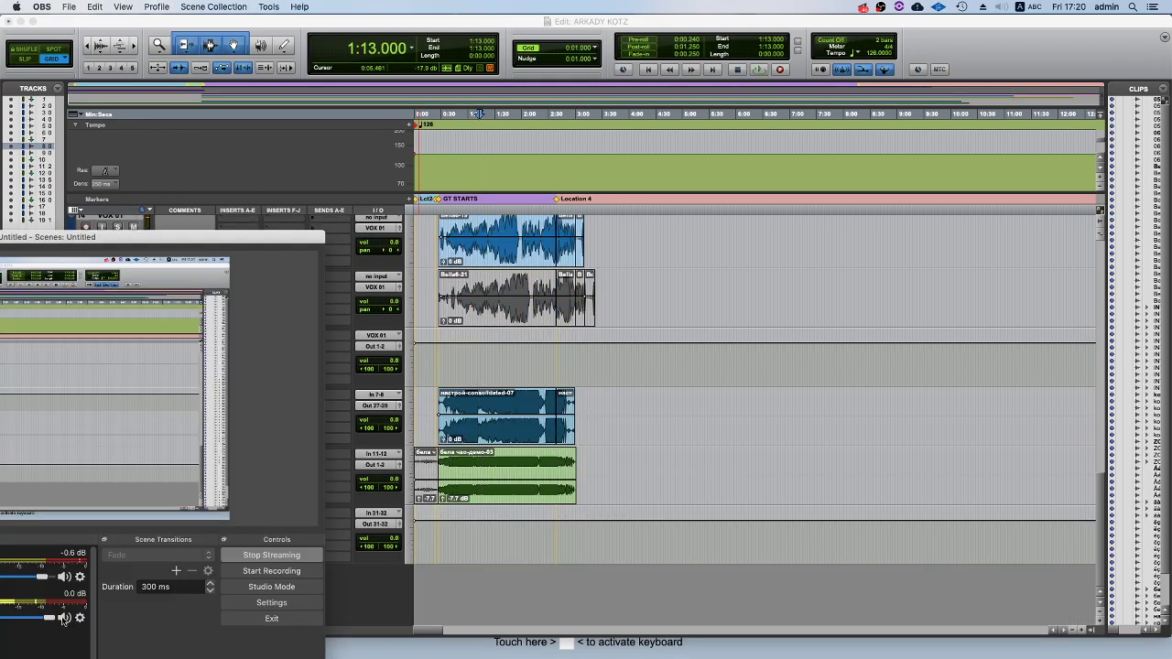
{"action": "left_click", "coordinate": [457, 455]}
{"action": "key", "text": "space"}
{"action": "key", "text": "t"}
{"action": "key", "text": "t"}
{"action": "key", "text": "t"}
{"action": "key", "text": "r"}
{"action": "key", "text": "space"}
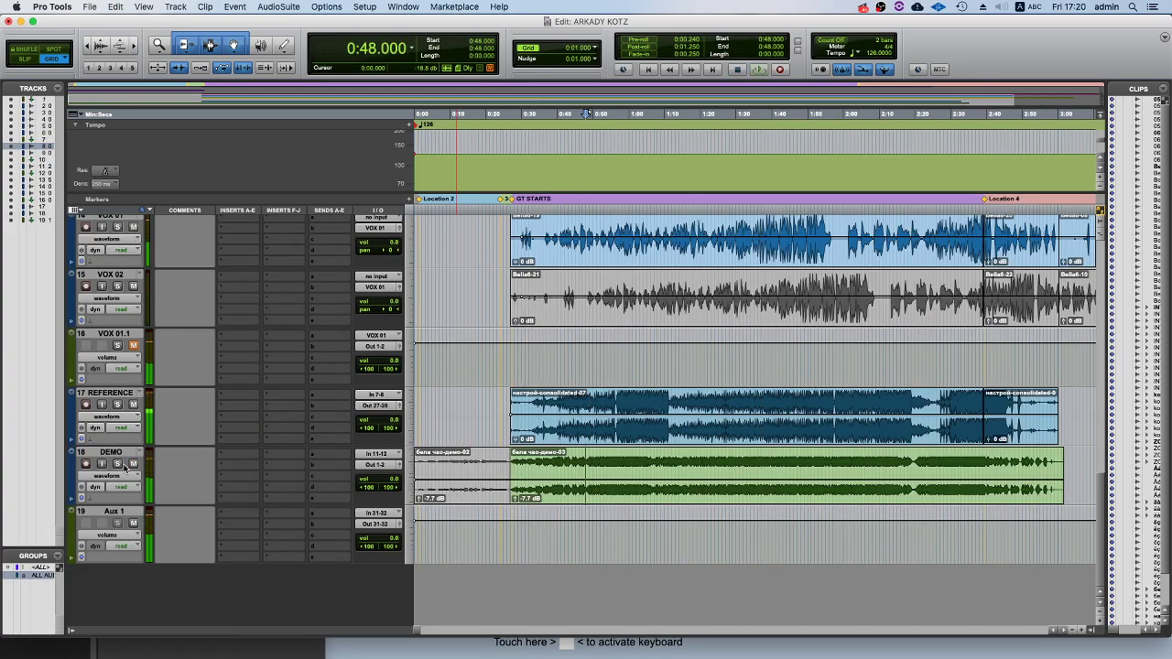
Solo the DEMO track and play it from 0:48.000 and from 0:33.000 to locate where the vocal enters.
{"action": "key", "text": "space"}
{"action": "key", "text": "super+bracketright"}
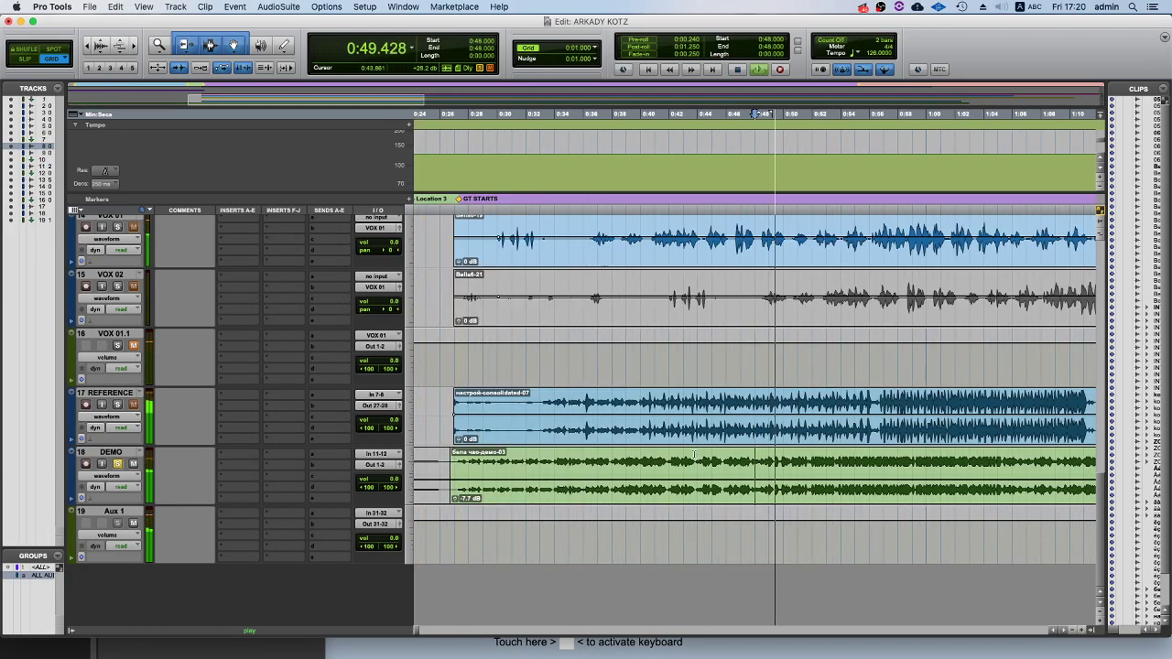
{"action": "left_click", "coordinate": [648, 457]}
{"action": "key", "text": "space"}
{"action": "key", "text": "space"}
{"action": "key", "text": "t"}
{"action": "key", "text": "t"}
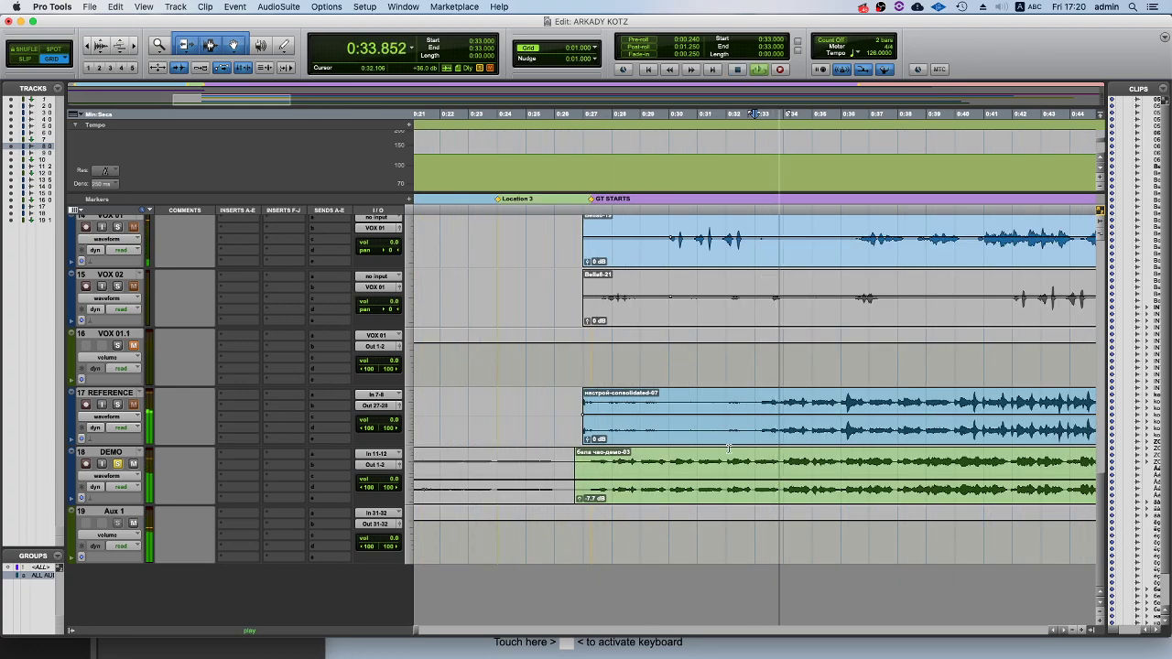
{"action": "key", "text": "super+bracketright"}
{"action": "key", "text": "space"}
Add a memory location at 0:34.000 and play the soloed DEMO track from that point.
{"action": "left_click", "coordinate": [754, 455]}
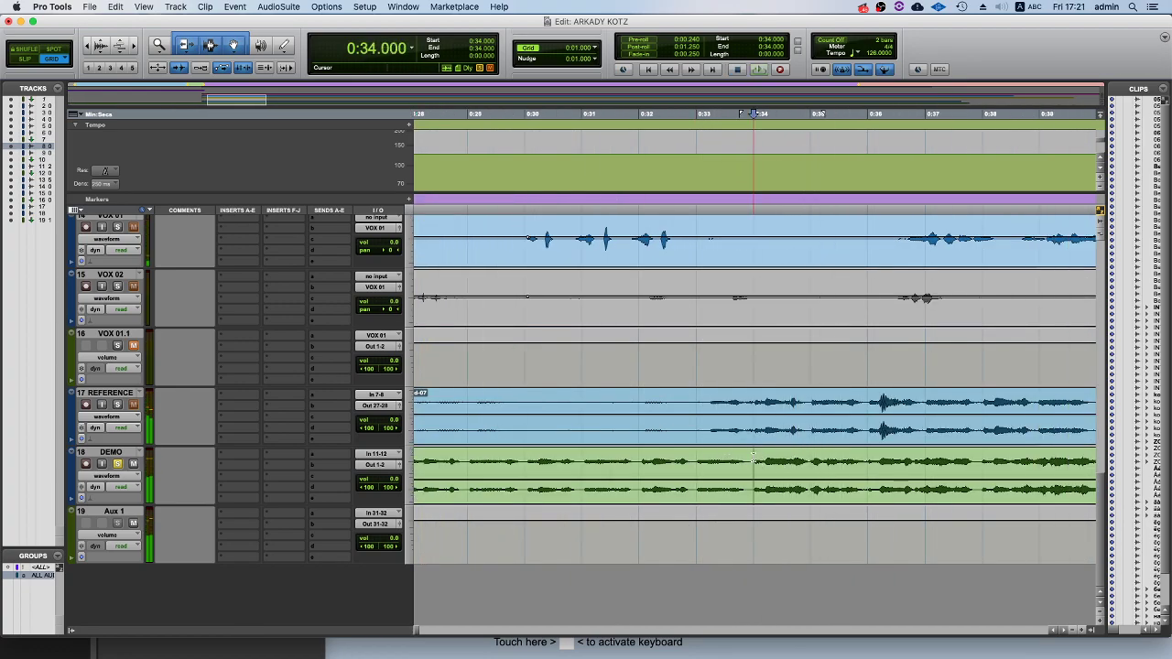
{"action": "key", "text": "KP_Enter"}
{"action": "key", "text": "Return"}
{"action": "key", "text": "space"}
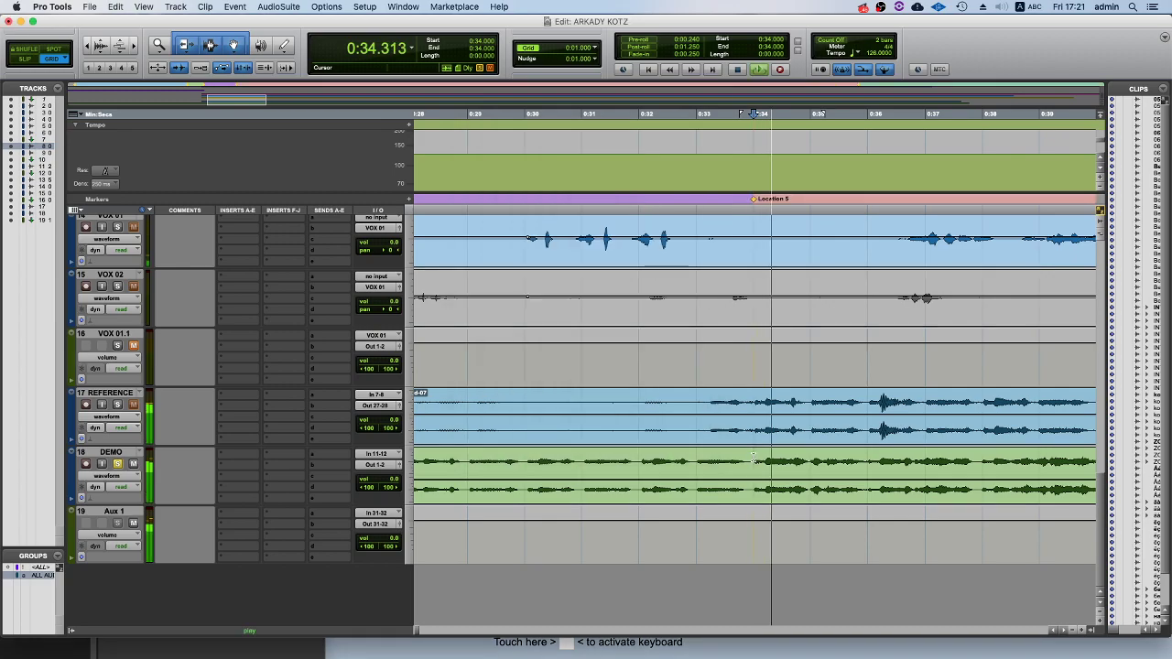
{"action": "key", "text": "space"}
{"action": "key", "text": "space"}
{"action": "key", "text": "super+bracketleft"}
{"action": "key", "text": "super+bracketleft"}
{"action": "key", "text": "super+bracketleft"}
{"action": "key", "text": "super+bracketleft"}
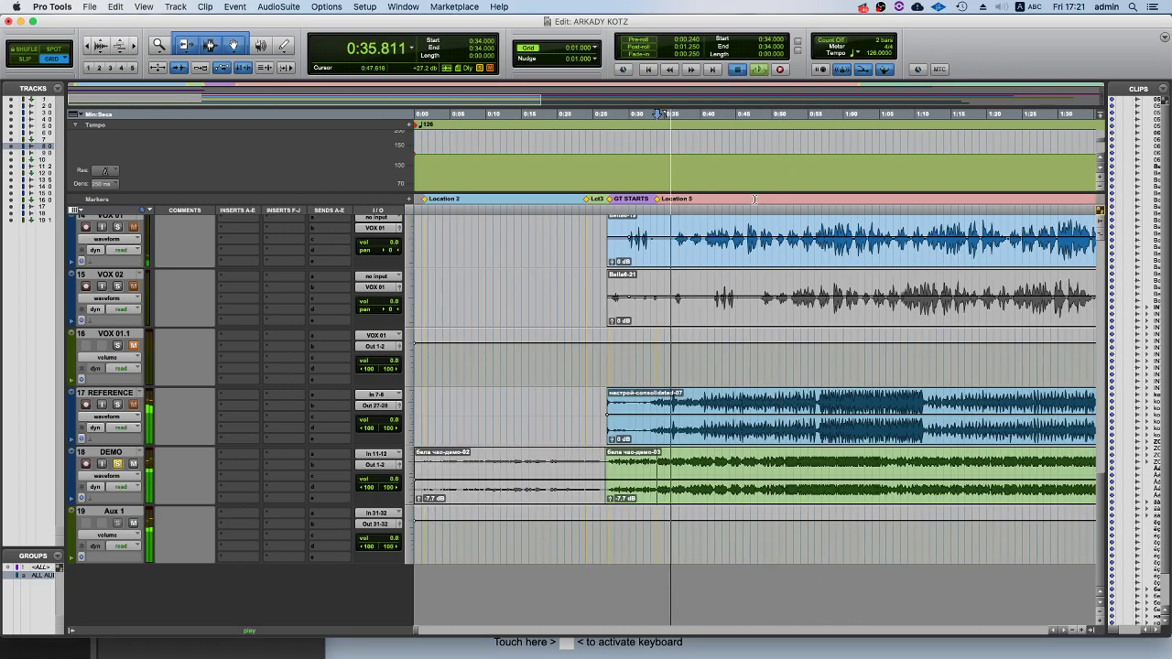
{"action": "key", "text": "space"}
{"action": "scroll", "coordinate": [529, 414], "scroll_direction": "up", "scroll_amount": 2}
{"action": "scroll", "coordinate": [529, 415], "scroll_direction": "up", "scroll_amount": 9}
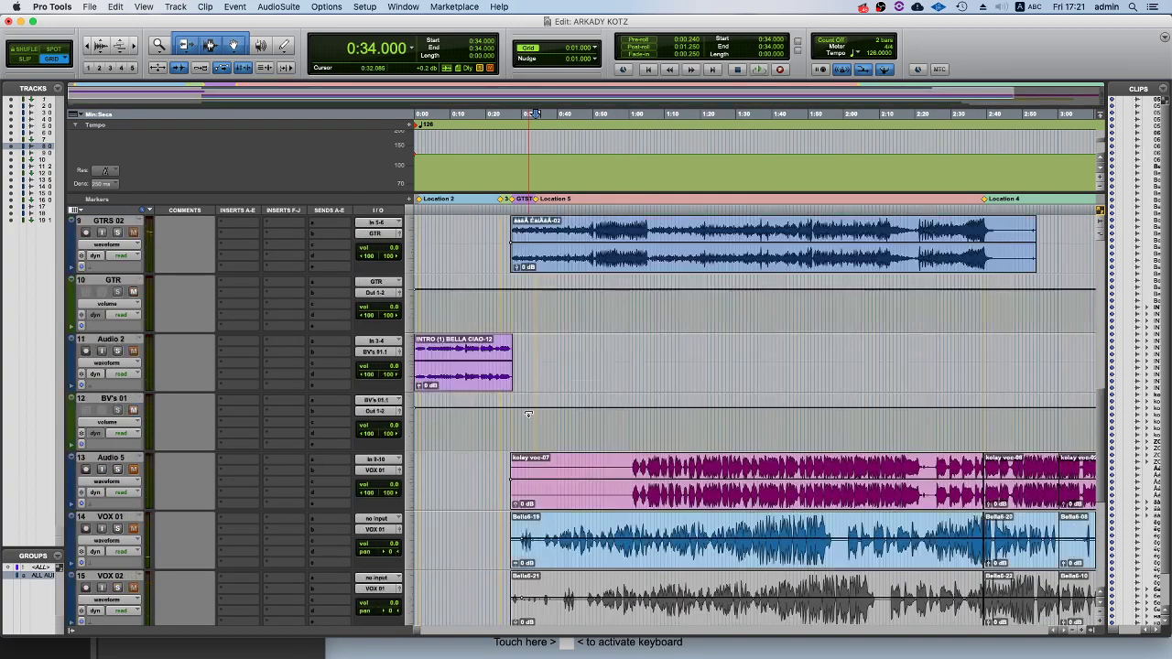
{"action": "scroll", "coordinate": [528, 415], "scroll_direction": "down", "scroll_amount": 6}
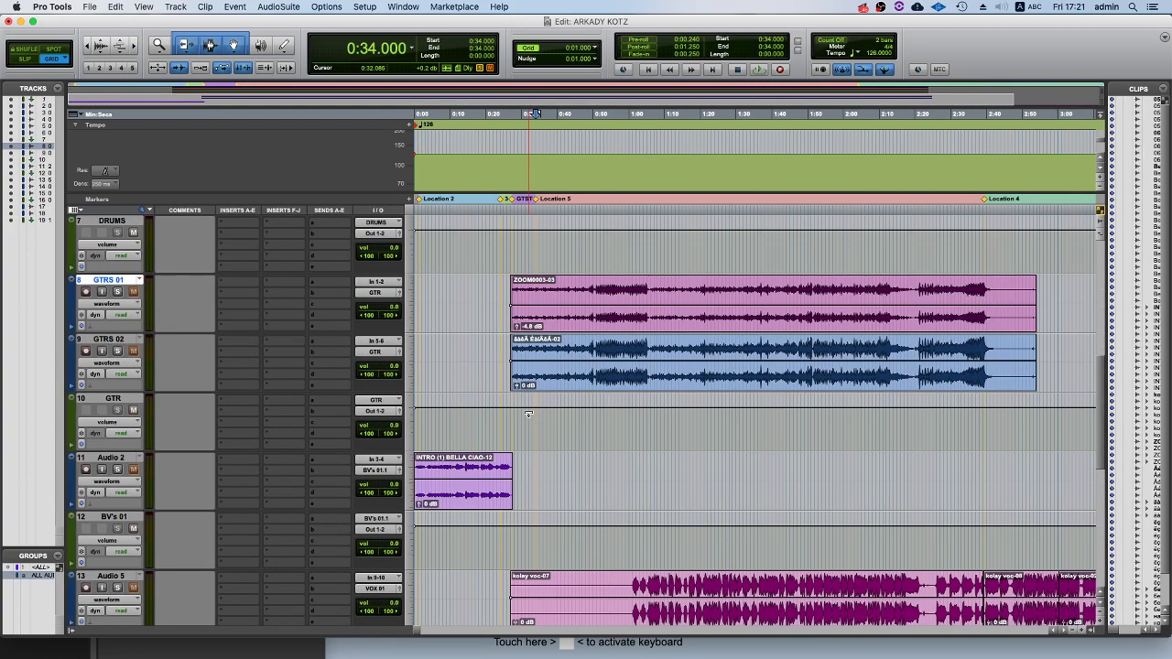
{"action": "left_click", "coordinate": [556, 443]}
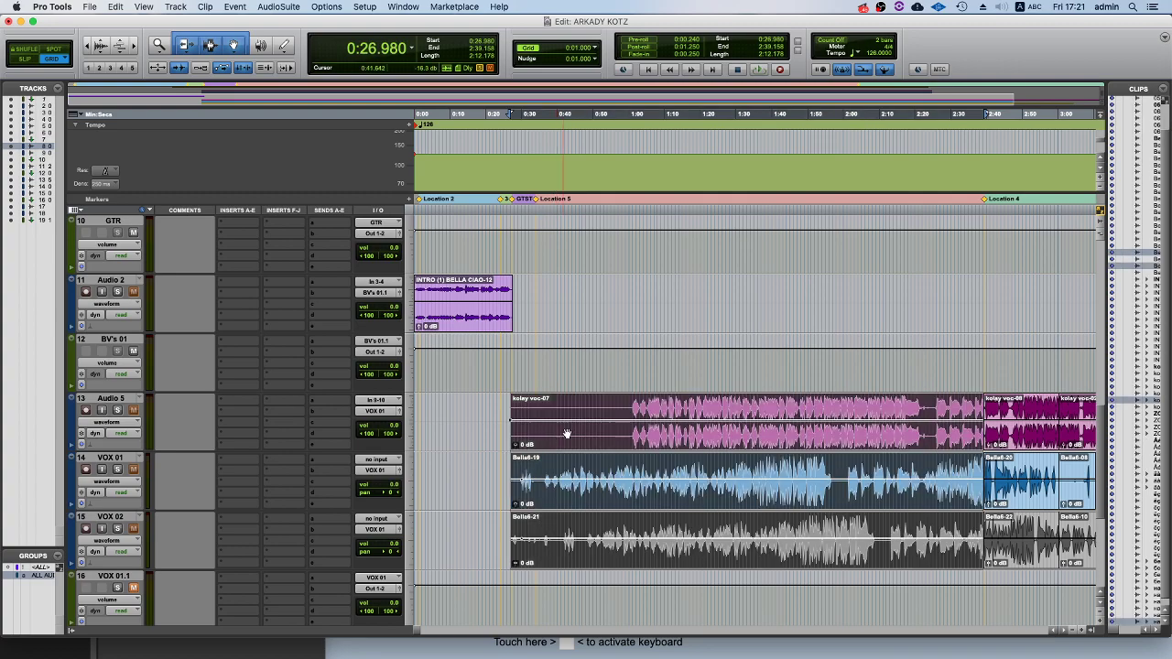
{"action": "left_click", "coordinate": [633, 405]}
{"action": "left_click", "coordinate": [555, 485]}
{"action": "left_click", "coordinate": [537, 465]}
{"action": "left_click_drag", "start_coordinate": [518, 469], "coordinate": [525, 469]}
{"action": "key", "text": "super+z"}
{"action": "key", "text": "r"}
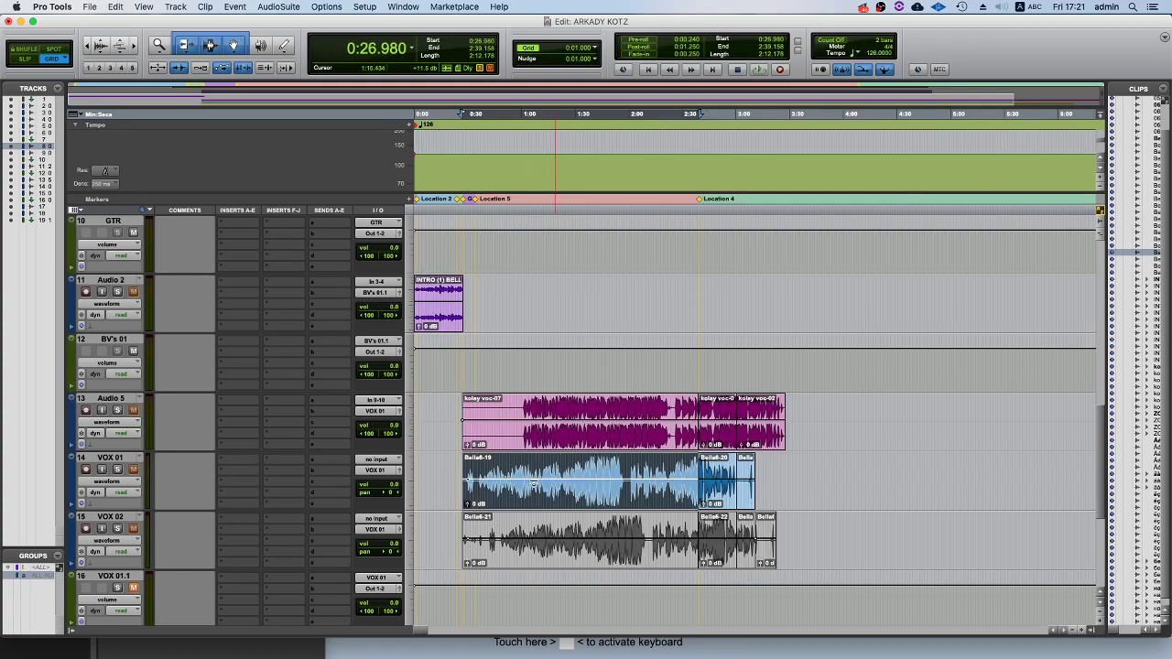
Move the VOX 01 and VOX 02 tracks above Audio 5 and place the cursor at the start of the vocal clips.
{"action": "left_click", "coordinate": [110, 519]}
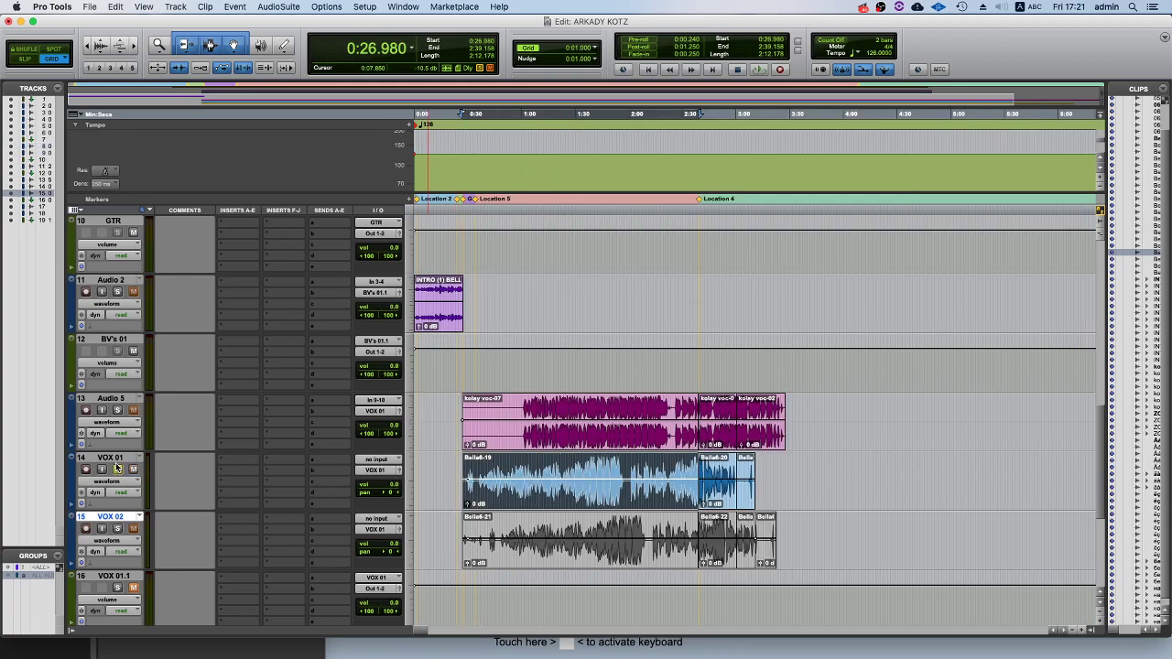
{"action": "left_click_drag", "start_coordinate": [110, 457], "coordinate": [110, 397]}
{"action": "left_click", "coordinate": [434, 393]}
{"action": "key", "text": "Tab"}
Play the vocal tracks from 0:26.980 and review VOX 01 and VOX 02 against the markers.
{"action": "key", "text": "space"}
{"action": "key", "text": "super+bracketright"}
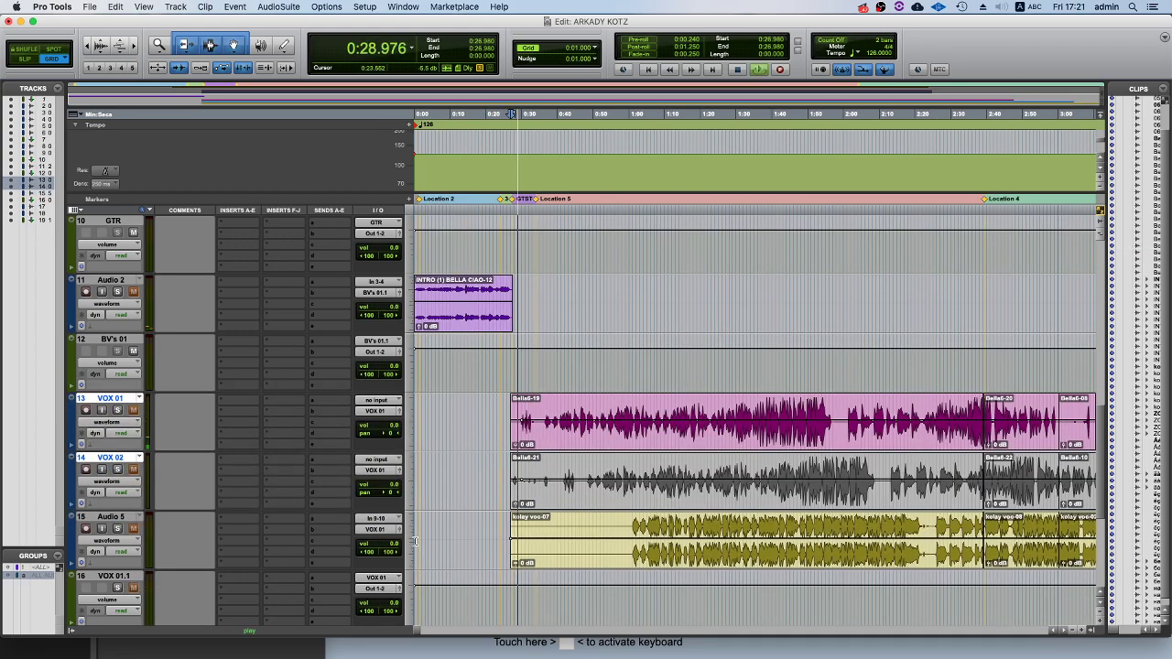
{"action": "key", "text": "super+bracketright"}
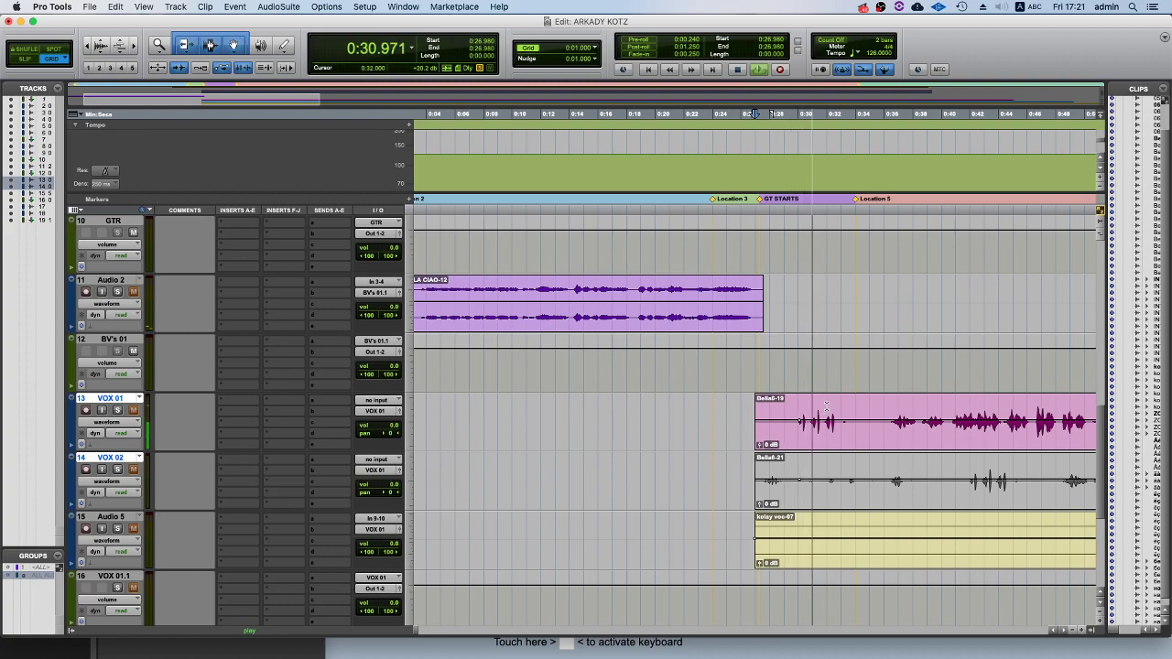
{"action": "key", "text": "super+bracketleft"}
{"action": "scroll", "coordinate": [167, 456], "scroll_direction": "down", "scroll_amount": 5}
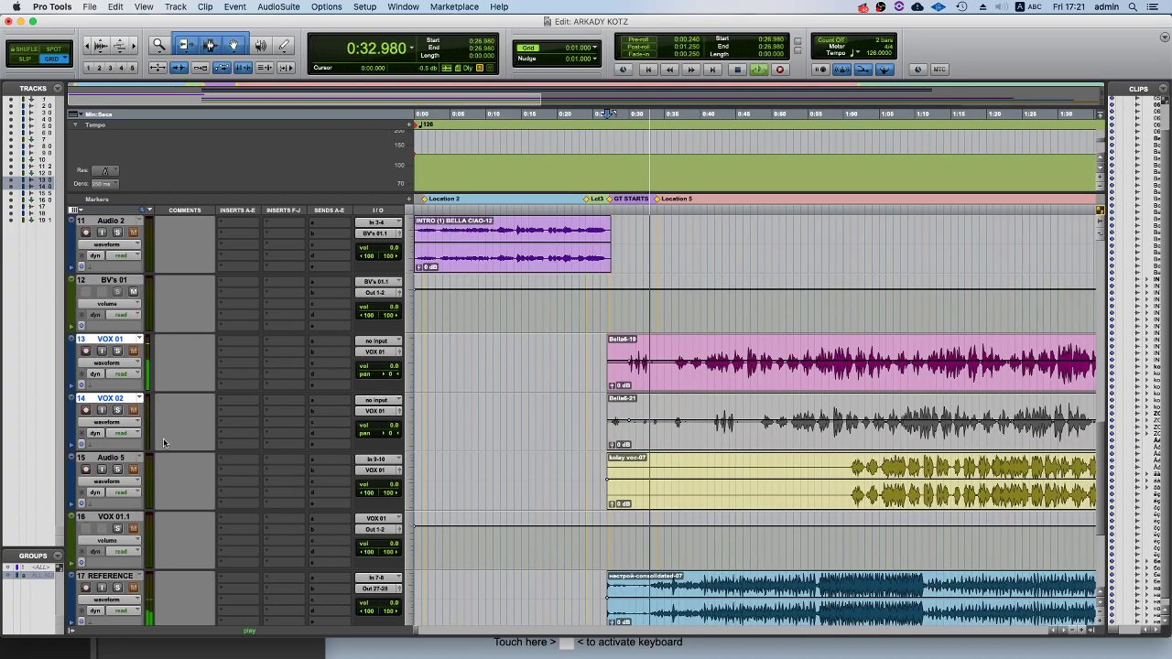
{"action": "key", "text": "space"}
Replay the vocals against REFERENCE from 0:26.980, and continue listening from 0:36.271 in VOX 01.
{"action": "scroll", "coordinate": [375, 435], "scroll_direction": "up", "scroll_amount": 3}
{"action": "key", "text": "space"}
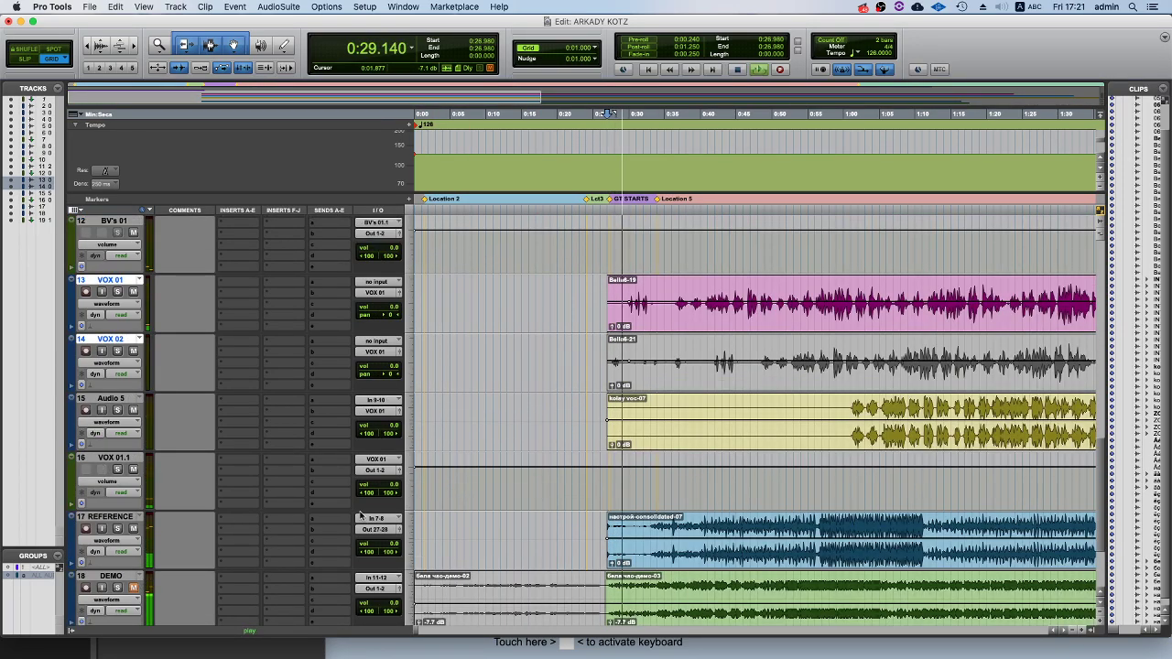
{"action": "scroll", "coordinate": [495, 466], "scroll_direction": "up", "scroll_amount": 2}
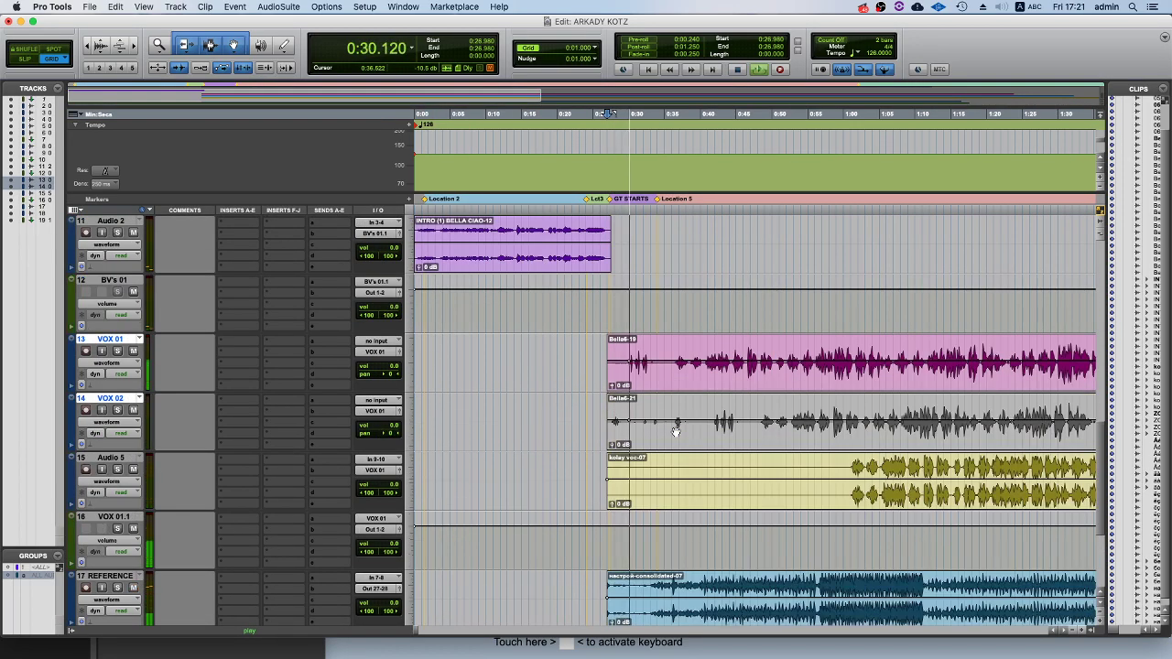
{"action": "left_click", "coordinate": [670, 345]}
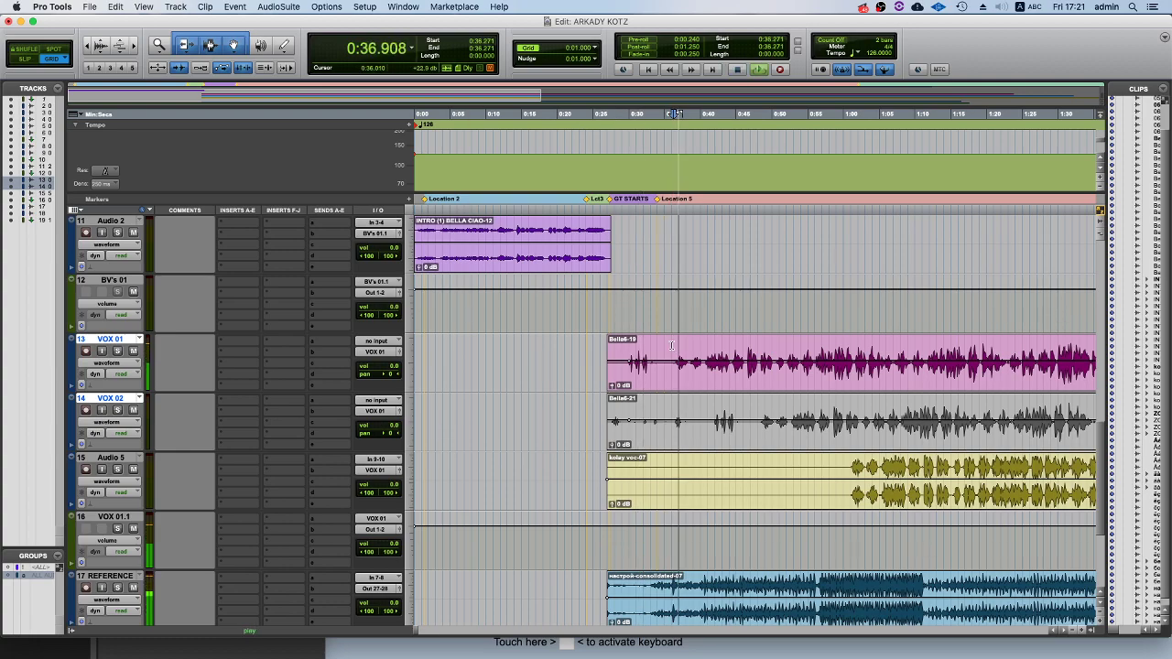
{"action": "key", "text": "space"}
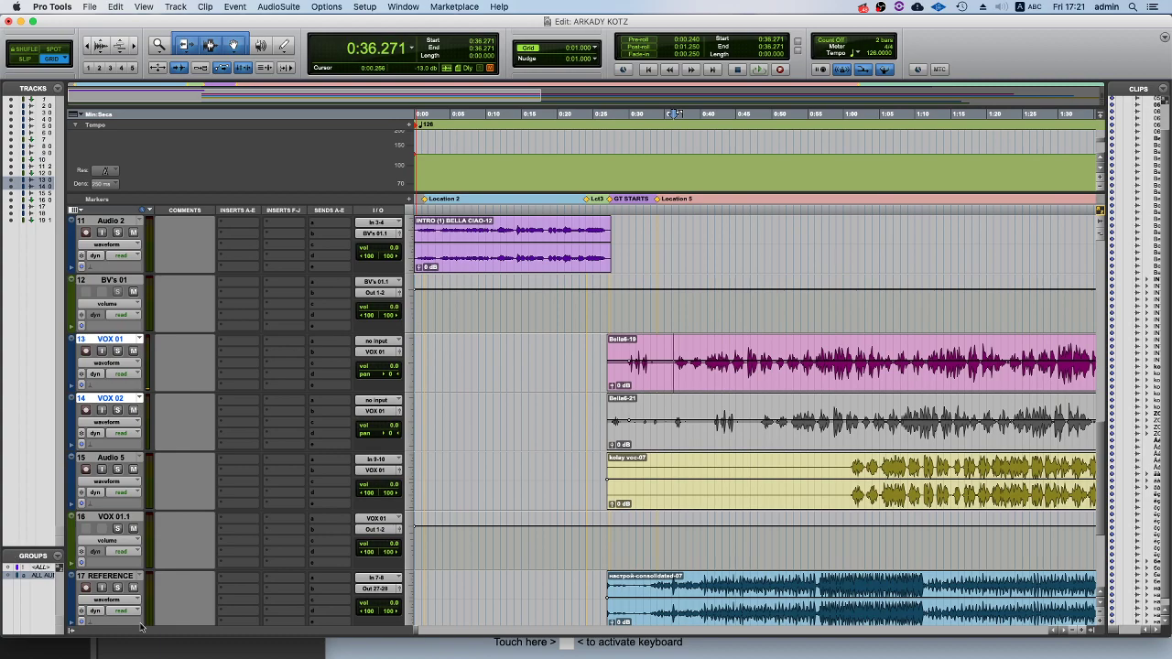
Switch to OBS to check its audio sources and return to Pro Tools.
{"action": "left_click", "coordinate": [151, 651]}
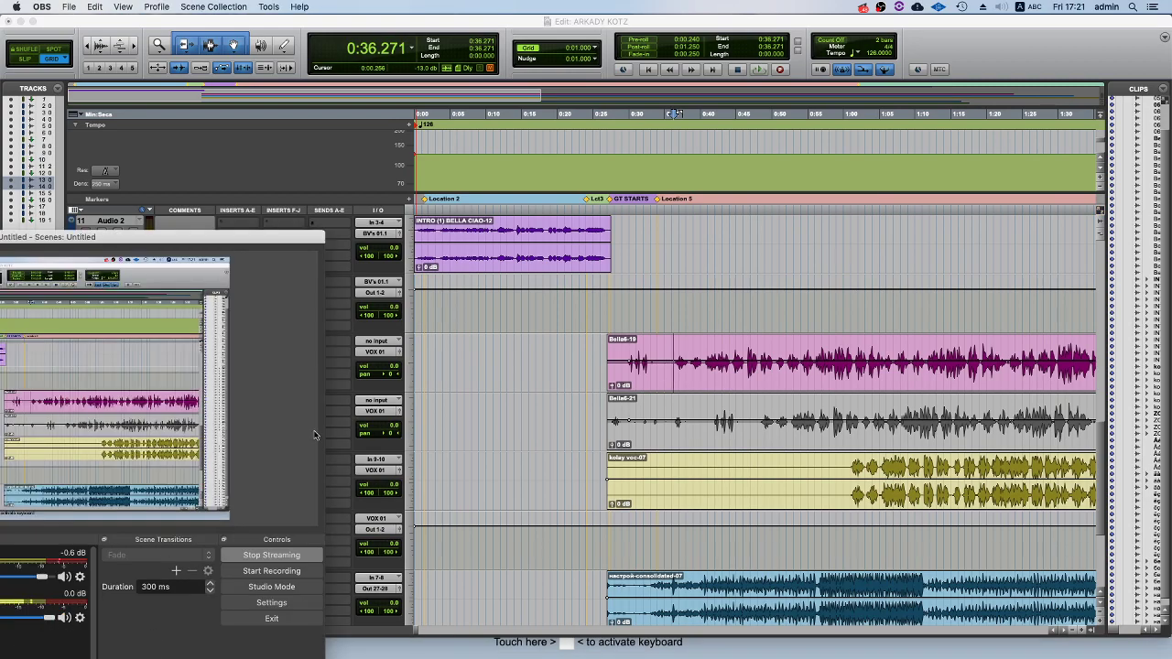
{"action": "left_click", "coordinate": [413, 44]}
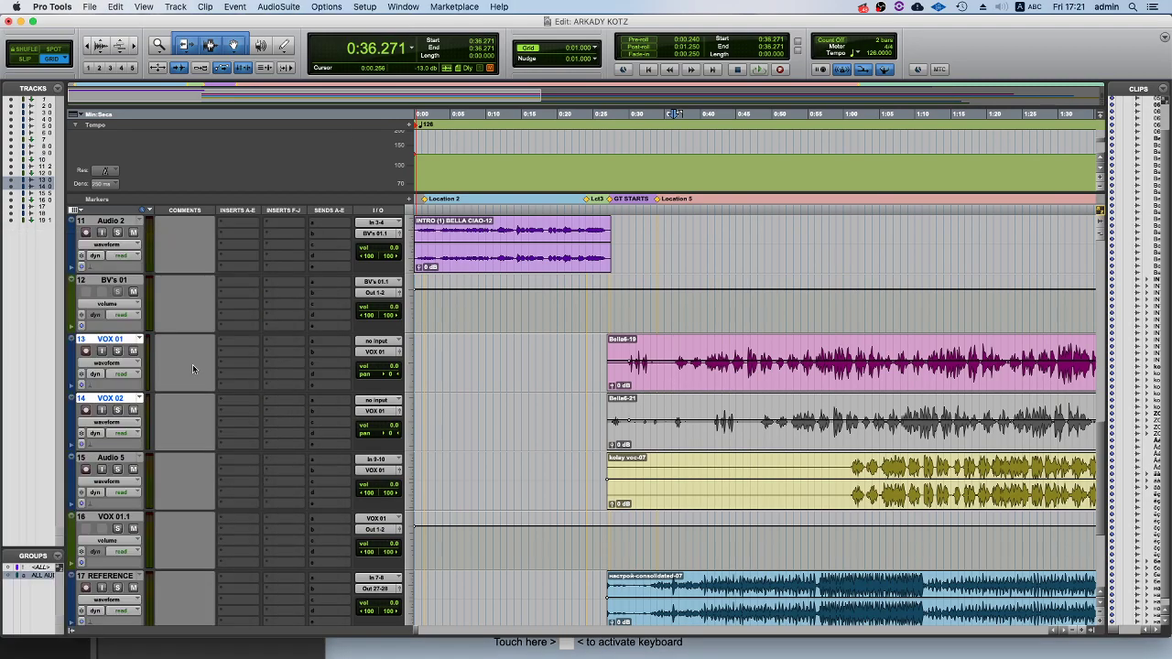
Remove KICK 01, DRUMS 04, DRUMS 05, DRUMS 01 and DRUMS 02 from the ALL AUDIO group.
{"action": "right_click", "coordinate": [41, 580]}
{"action": "left_click", "coordinate": [73, 598]}
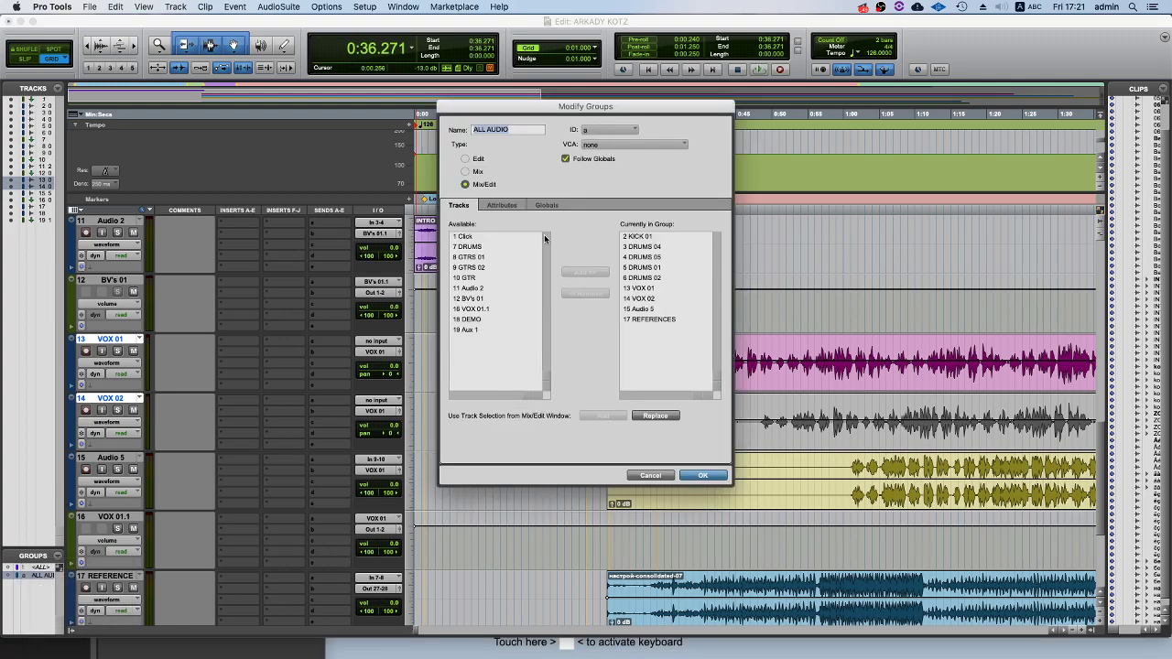
{"action": "double_click", "coordinate": [674, 240]}
{"action": "double_click", "coordinate": [674, 240]}
{"action": "double_click", "coordinate": [673, 240]}
{"action": "double_click", "coordinate": [673, 239]}
{"action": "double_click", "coordinate": [673, 240]}
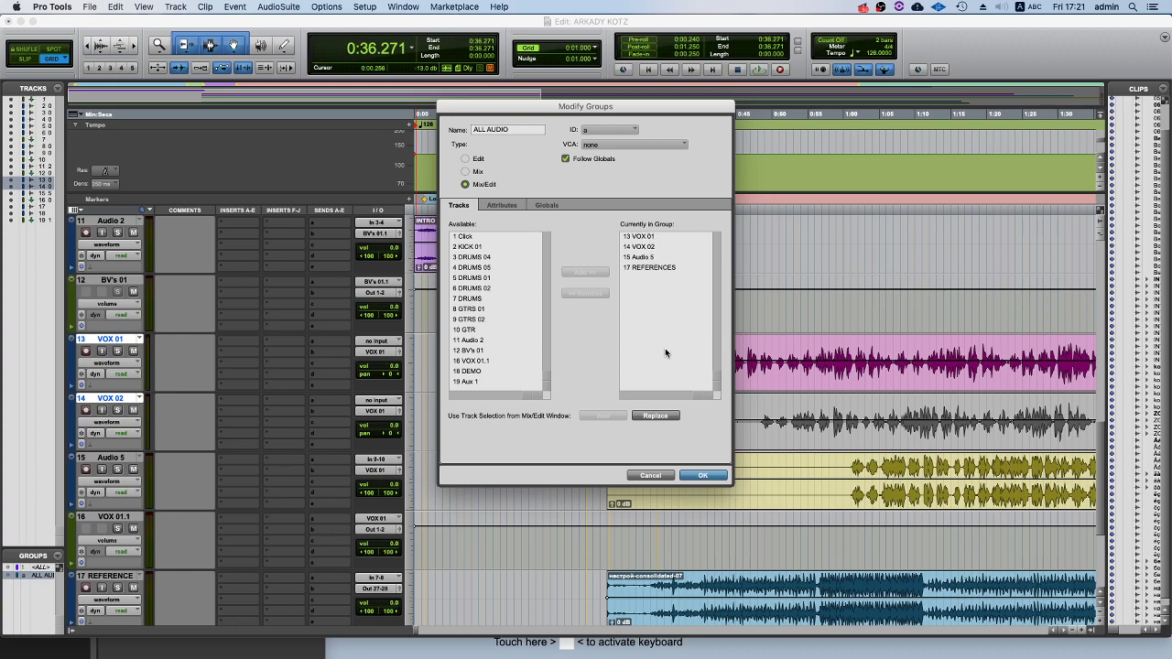
{"action": "left_click", "coordinate": [702, 475]}
Rename the Audio 5 track as VOX 03.
{"action": "double_click", "coordinate": [109, 458]}
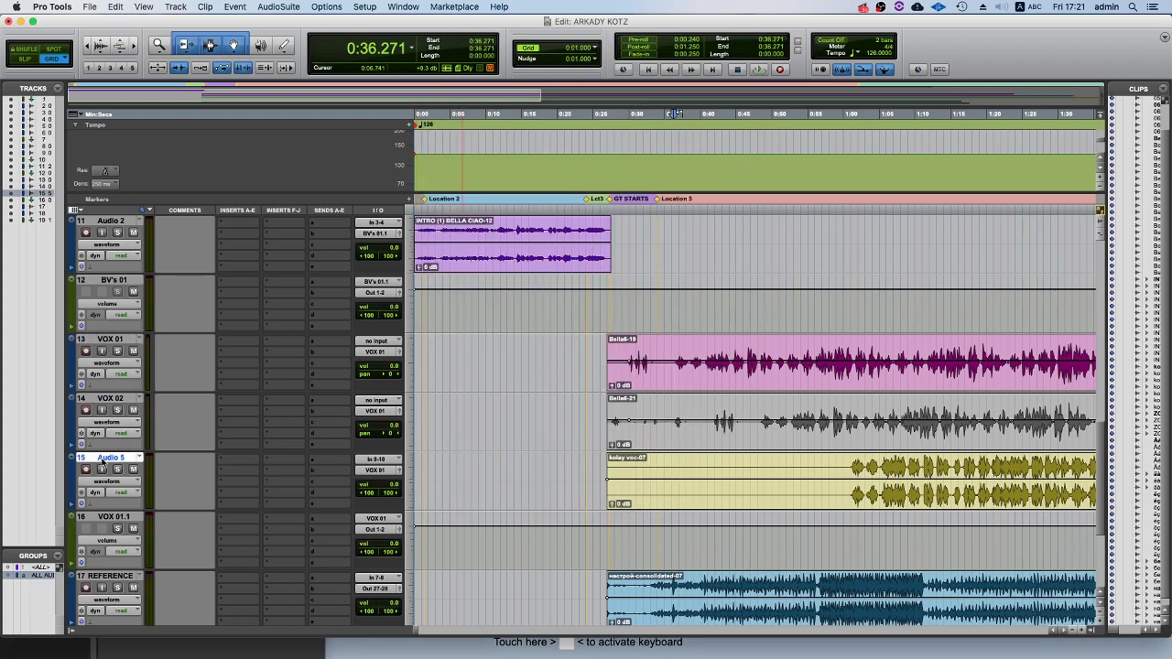
{"action": "type", "text": "VOX 03"}
{"action": "key", "text": "Return"}
Play the vocals from 0:36.038 and place the cursor before the VOX 01 phrase at 0:36.650.
{"action": "left_click", "coordinate": [672, 335]}
{"action": "key", "text": "space"}
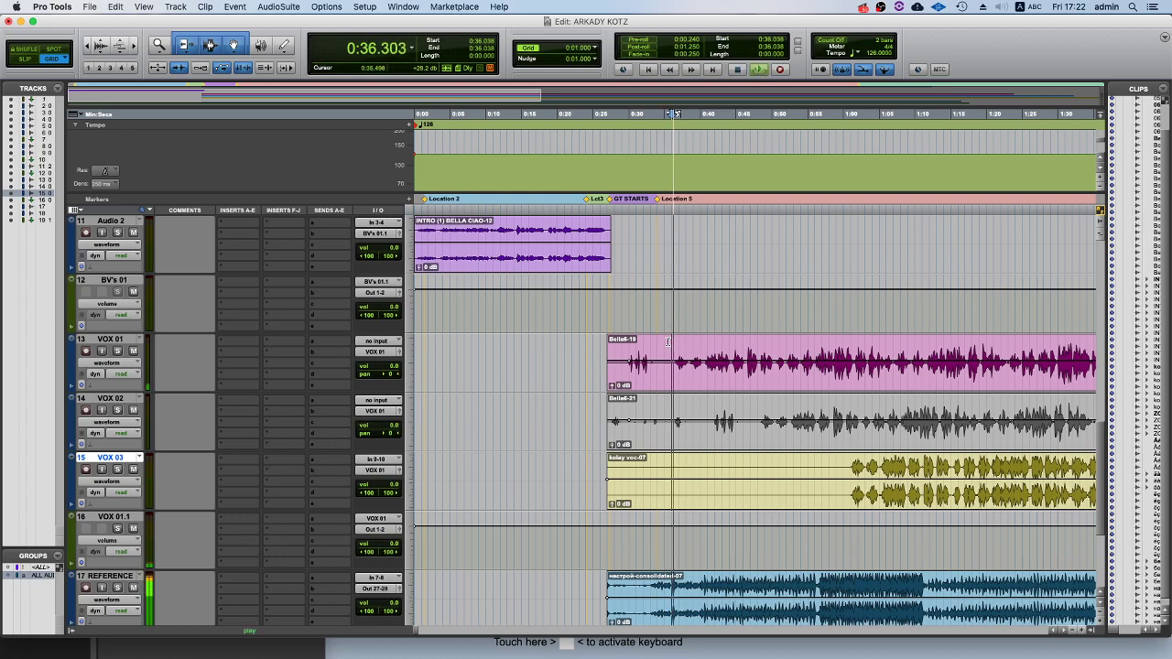
{"action": "key", "text": "space"}
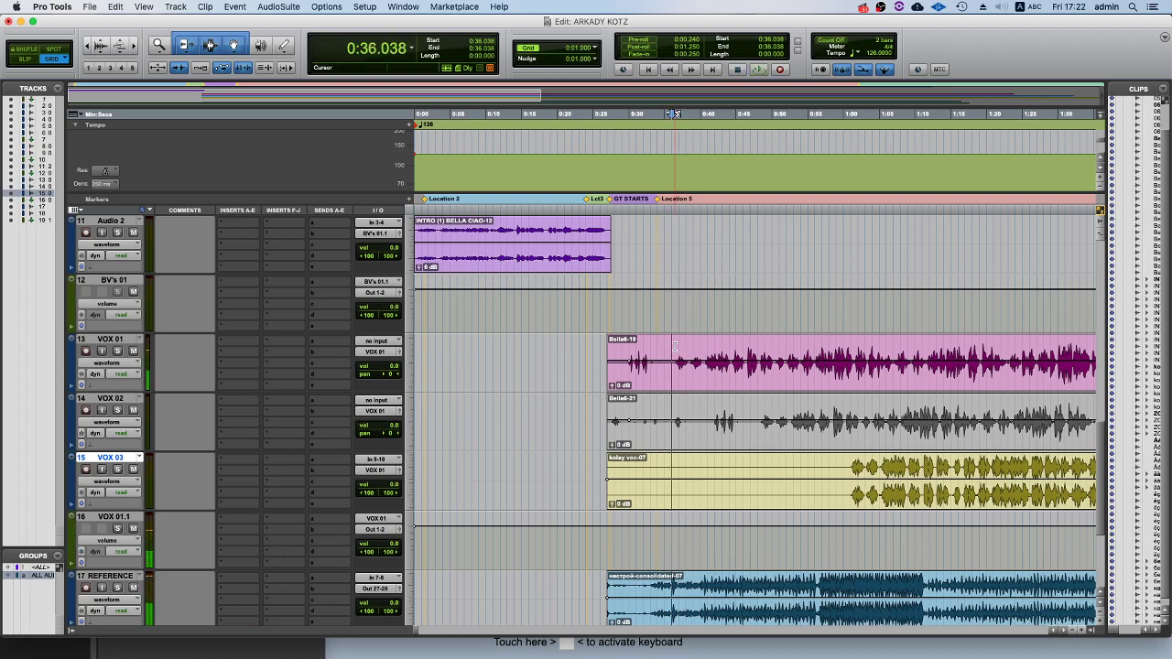
{"action": "key", "text": "super+bracketright"}
{"action": "key", "text": "super+bracketright"}
{"action": "key", "text": "super+bracketright"}
{"action": "left_click", "coordinate": [783, 349]}
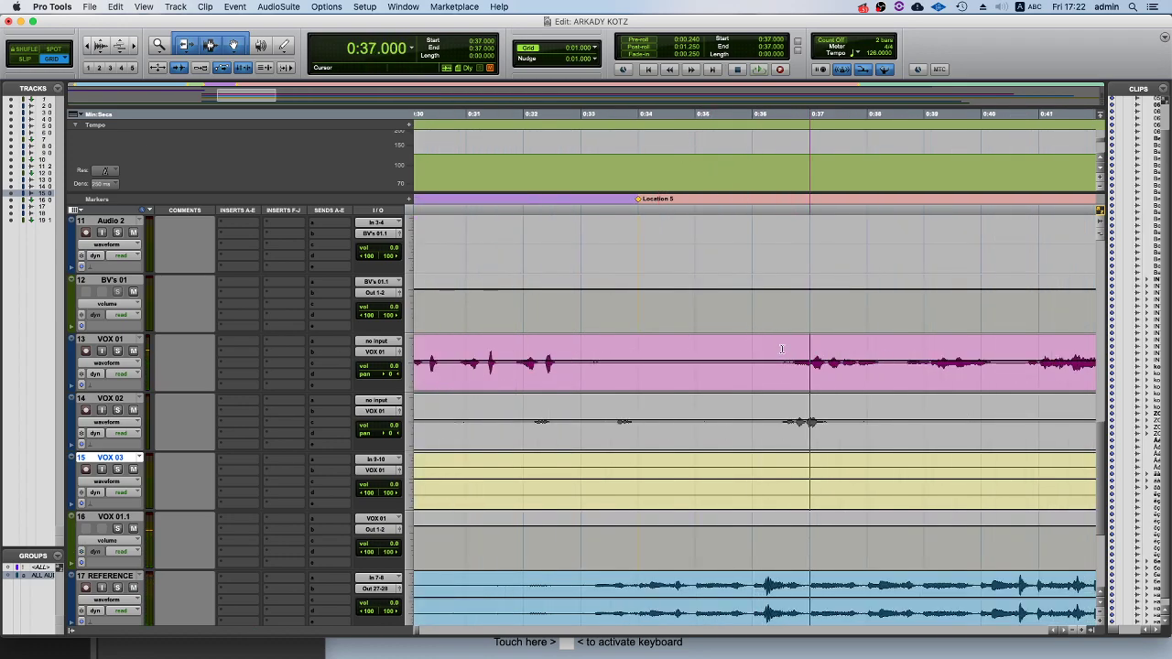
{"action": "left_click", "coordinate": [789, 346]}
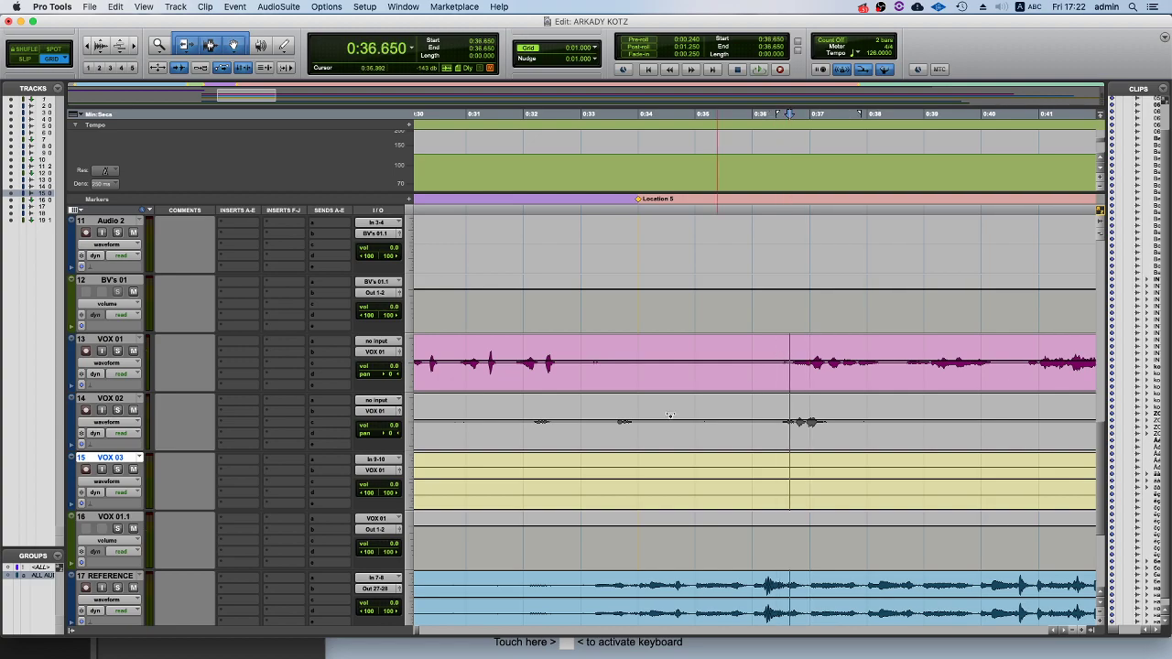
Remove the REFERENCES track from the ALL AUDIO group, leaving only the three VOX tracks grouped.
{"action": "right_click", "coordinate": [40, 581]}
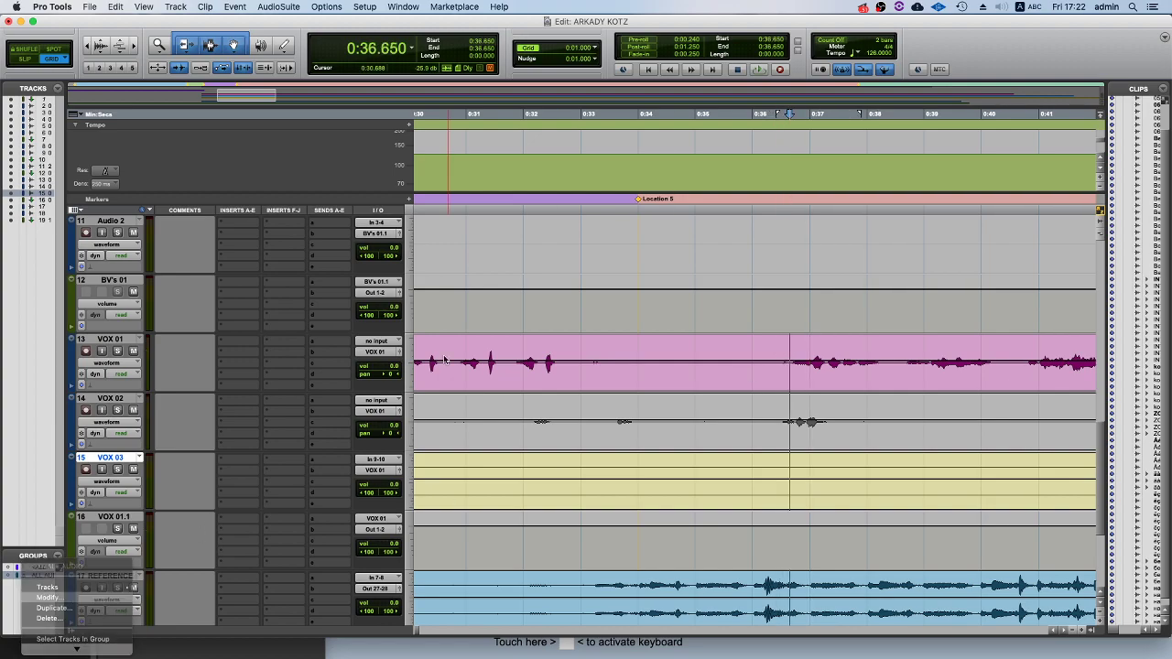
{"action": "left_click", "coordinate": [44, 564]}
{"action": "double_click", "coordinate": [654, 267]}
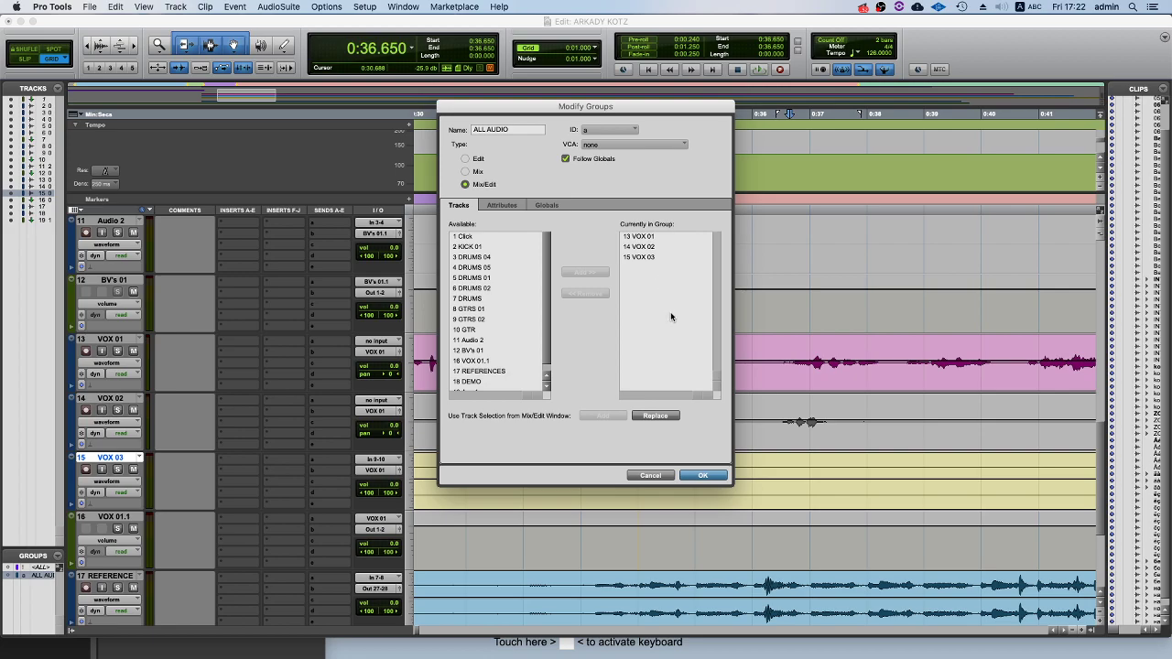
{"action": "left_click", "coordinate": [702, 476]}
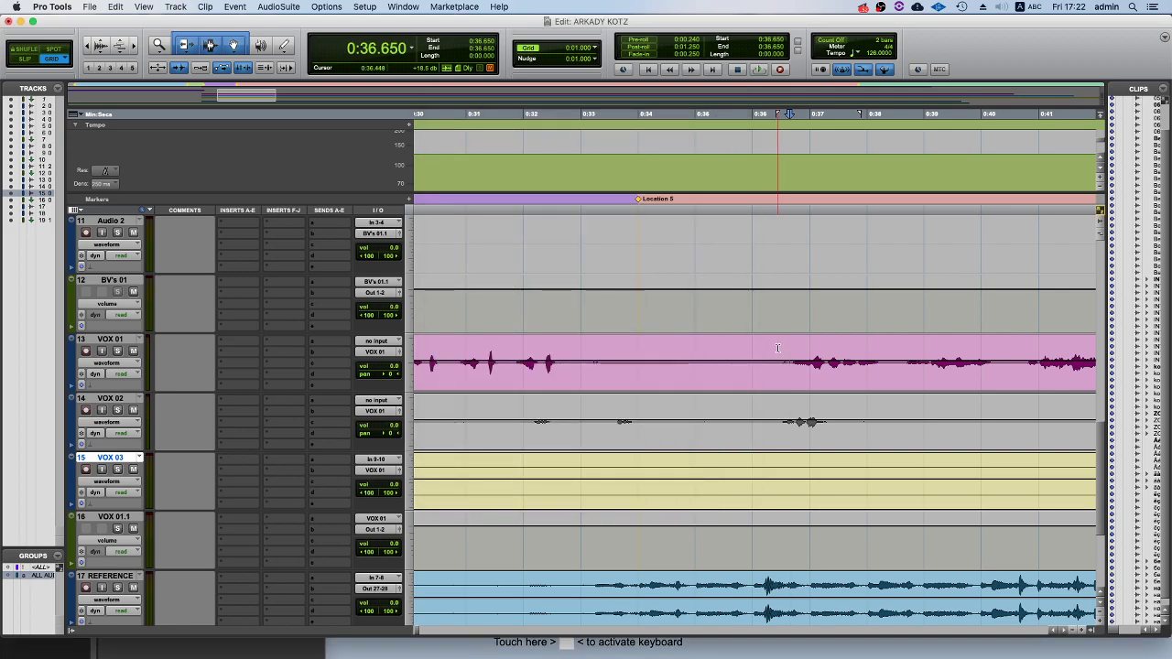
{"action": "key", "text": "super+g"}
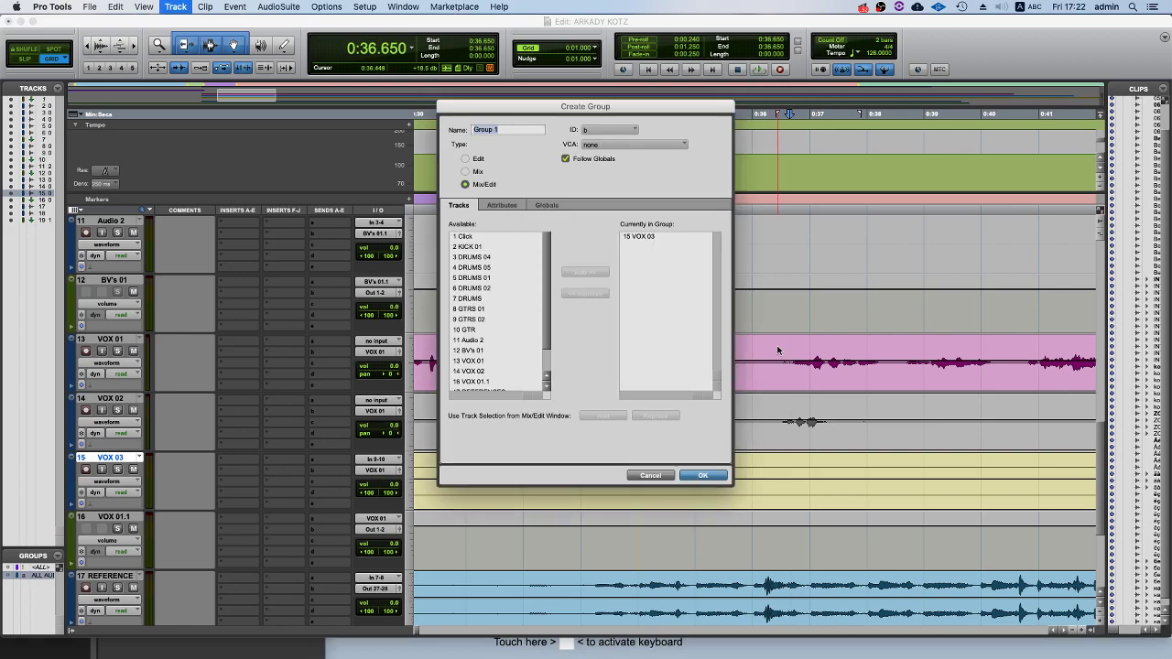
{"action": "left_click", "coordinate": [651, 476]}
Split the grouped VOX 01, VOX 02 and VOX 03 clips at 0:36.493, before the vocal phrase, and play from the cut.
{"action": "left_click", "coordinate": [753, 350]}
{"action": "left_click", "coordinate": [767, 349]}
{"action": "left_click", "coordinate": [789, 349]}
{"action": "left_click", "coordinate": [767, 348]}
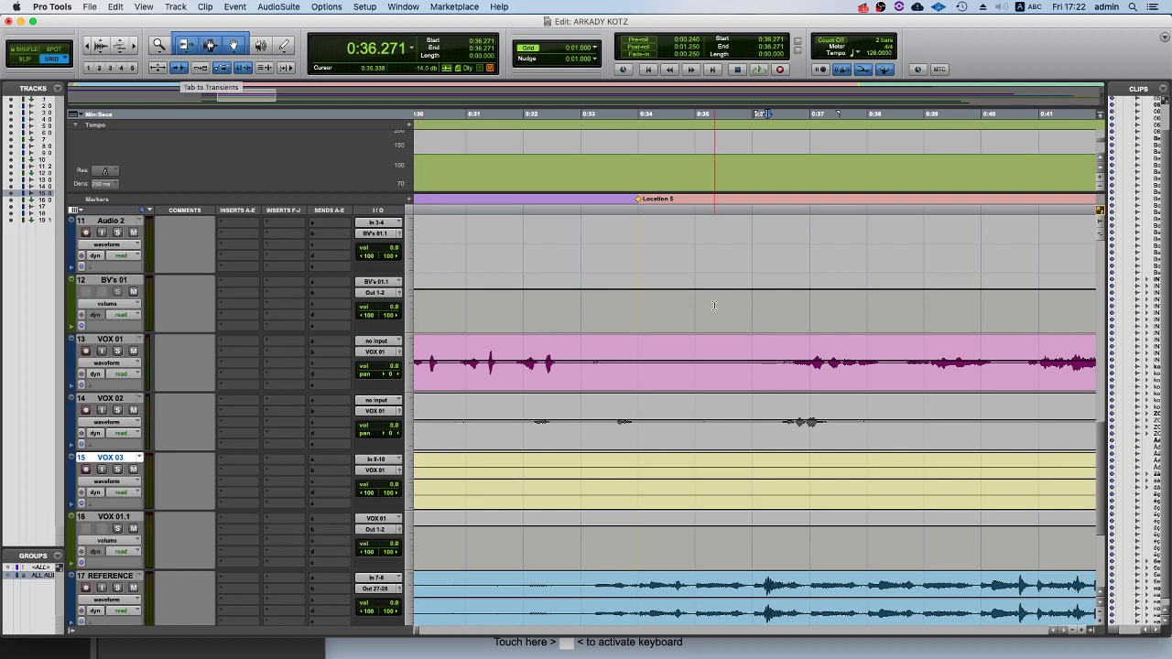
{"action": "key", "text": "super+bracketleft"}
{"action": "left_click", "coordinate": [786, 340]}
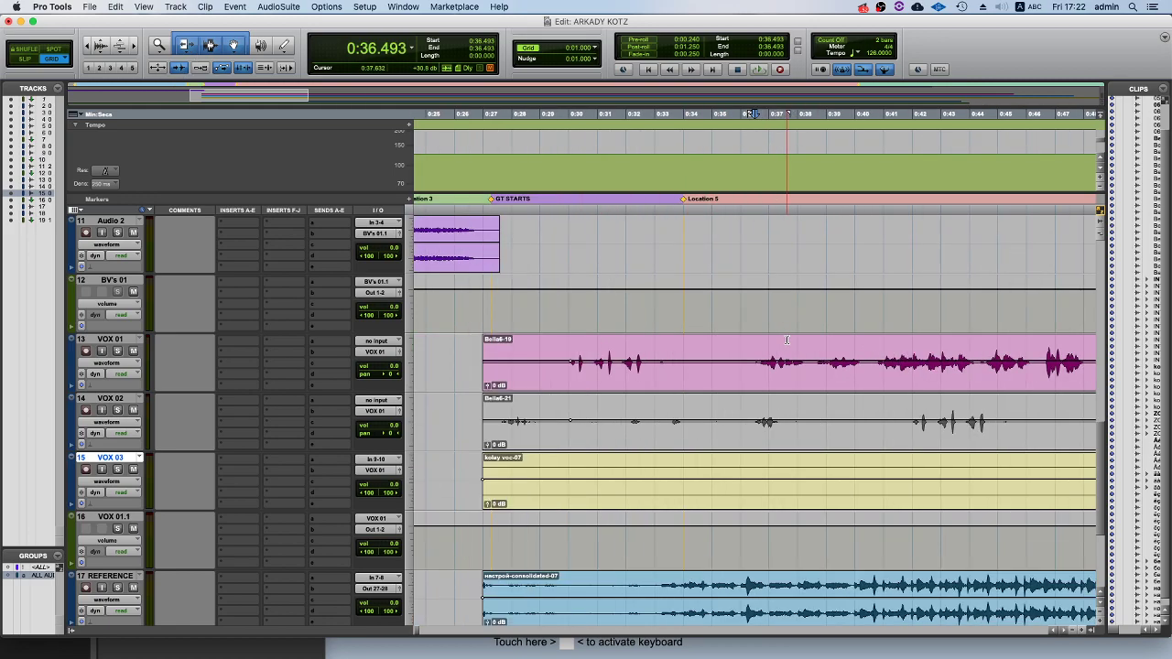
{"action": "key", "text": "super+bracketright"}
{"action": "key", "text": "super+bracketright"}
{"action": "left_click", "coordinate": [752, 348]}
{"action": "key", "text": "Tab"}
{"action": "key", "text": "Tab"}
{"action": "key", "text": "Tab"}
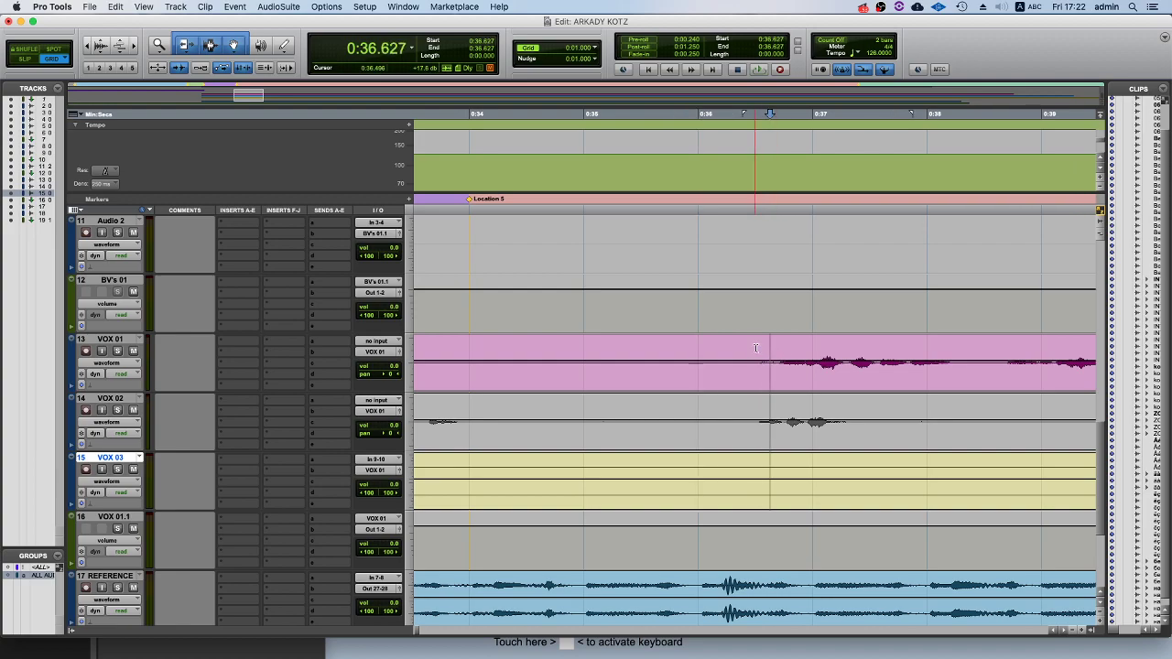
{"action": "key", "text": "b"}
{"action": "key", "text": "space"}
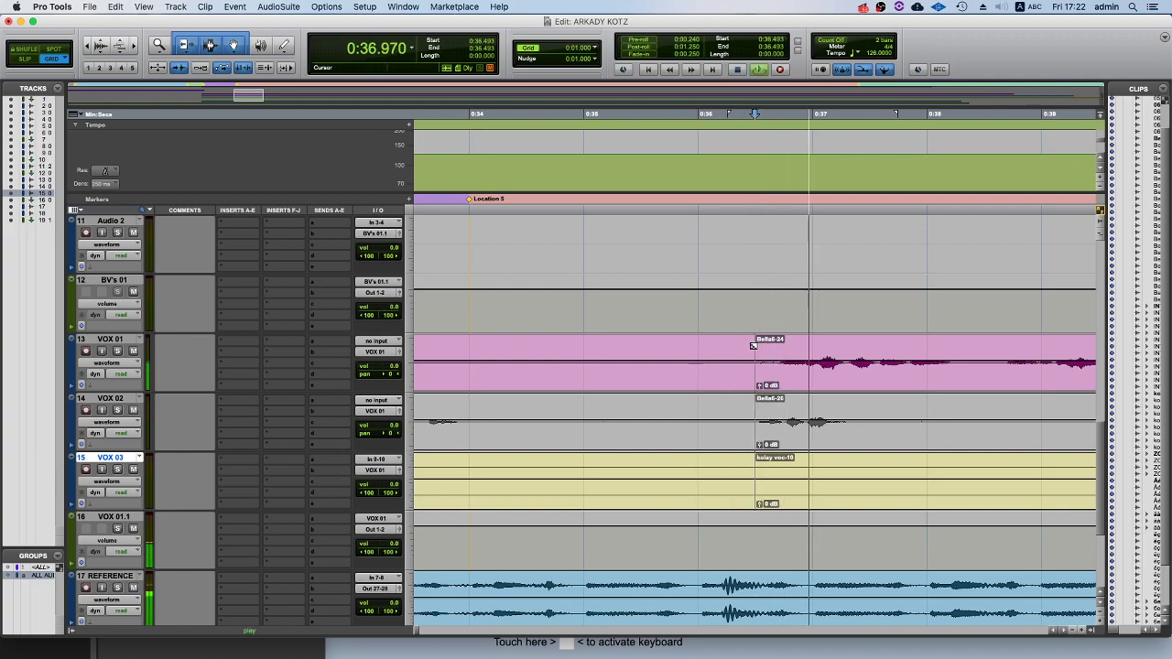
Move the split VOX clips earlier so they start at the 0:34.000 marker, and play them to check the timing.
{"action": "key", "text": "r"}
{"action": "left_click", "coordinate": [804, 388]}
{"action": "left_click_drag", "start_coordinate": [820, 386], "coordinate": [678, 378]}
{"action": "key", "text": "space"}
{"action": "key", "text": "super+bracketright"}
{"action": "key", "text": "space"}
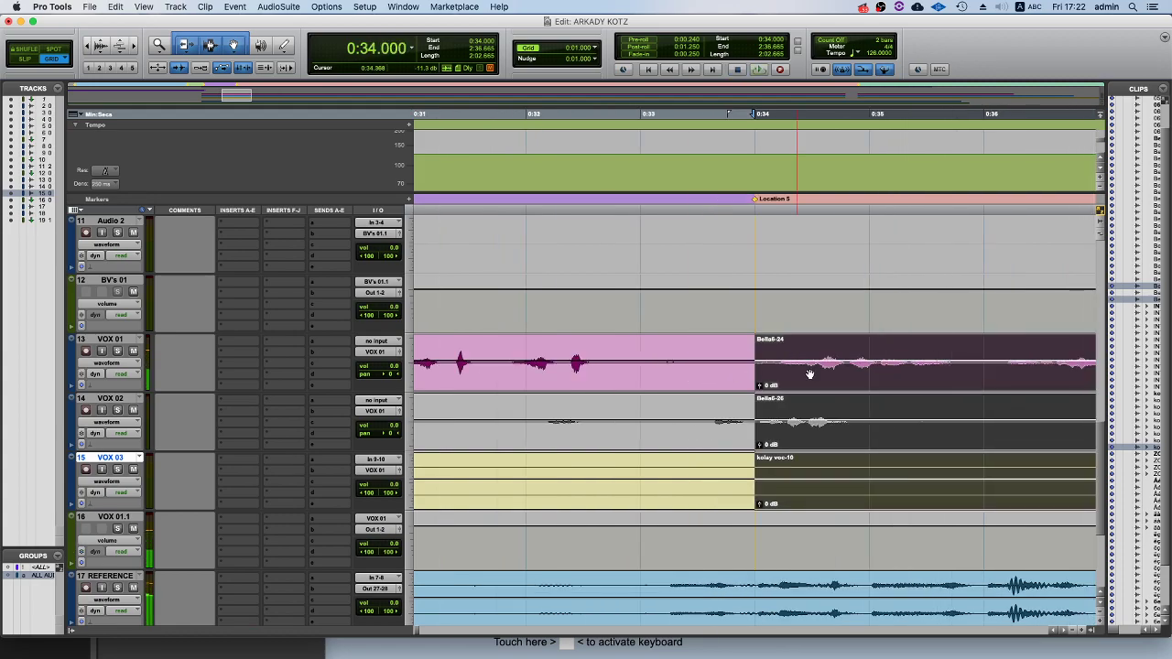
Shift the grouped VOX clips slightly later to start at 0:34.069 and play them to check the timing.
{"action": "key", "text": "t"}
{"action": "key", "text": "r"}
{"action": "key", "text": "r"}
{"action": "mouse_move", "coordinate": [862, 380]}
{"action": "left_mouse_down"}
{"action": "mouse_move", "coordinate": [825, 379]}
{"action": "mouse_move", "coordinate": [845, 375]}
{"action": "left_mouse_up"}
{"action": "key", "text": "space"}
{"action": "key", "text": "t"}
{"action": "key", "text": "super+z"}
{"action": "key", "text": "space"}
{"action": "key", "text": "space"}
{"action": "key", "text": "super+bracketright"}
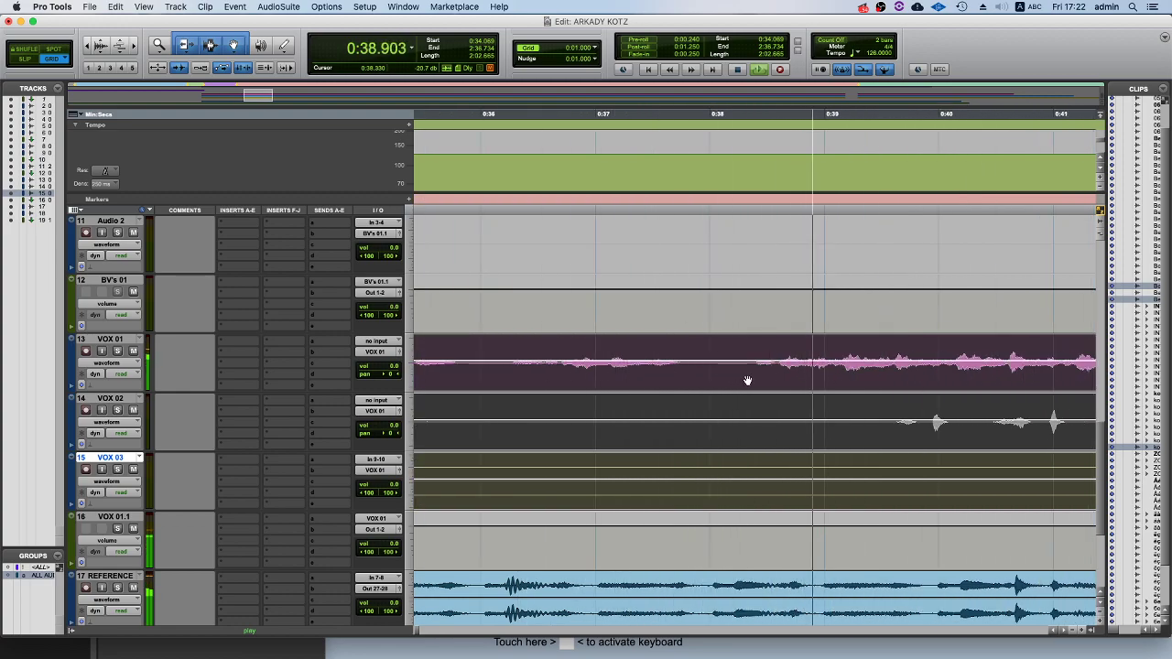
Fine-tune the grouped VOX clips to start at 0:34.098 while playing them against the reference.
{"action": "key", "text": "super+bracketleft"}
{"action": "key", "text": "super+bracketleft"}
{"action": "key", "text": "super+bracketleft"}
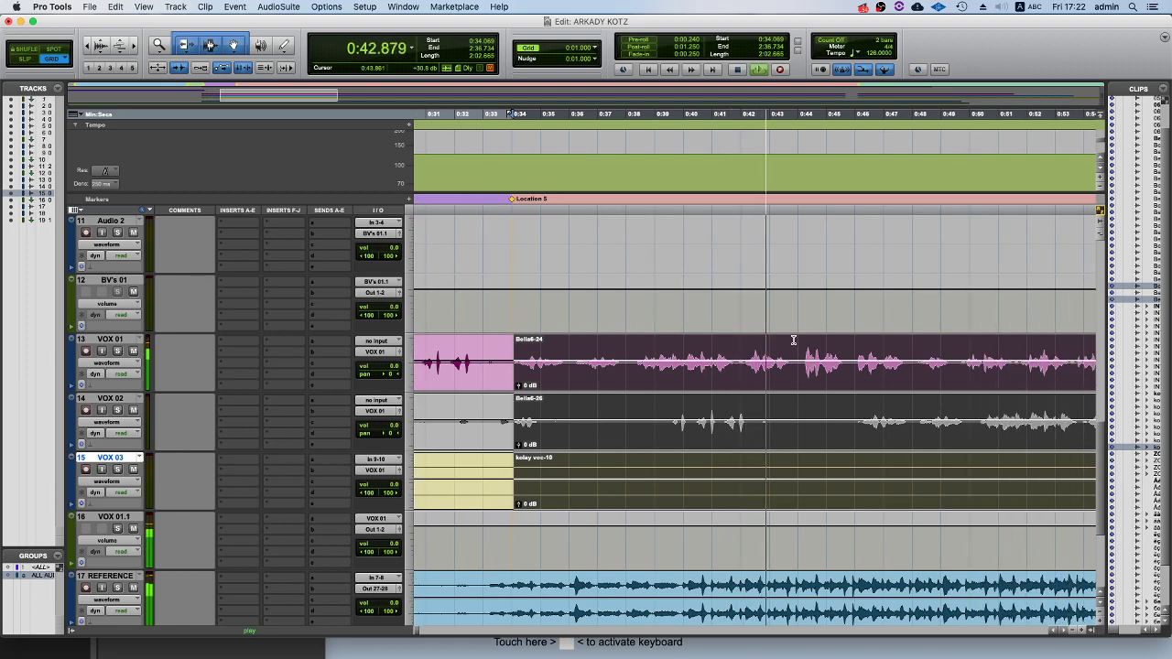
{"action": "key", "text": "super+bracketright"}
{"action": "key", "text": "super+bracketright"}
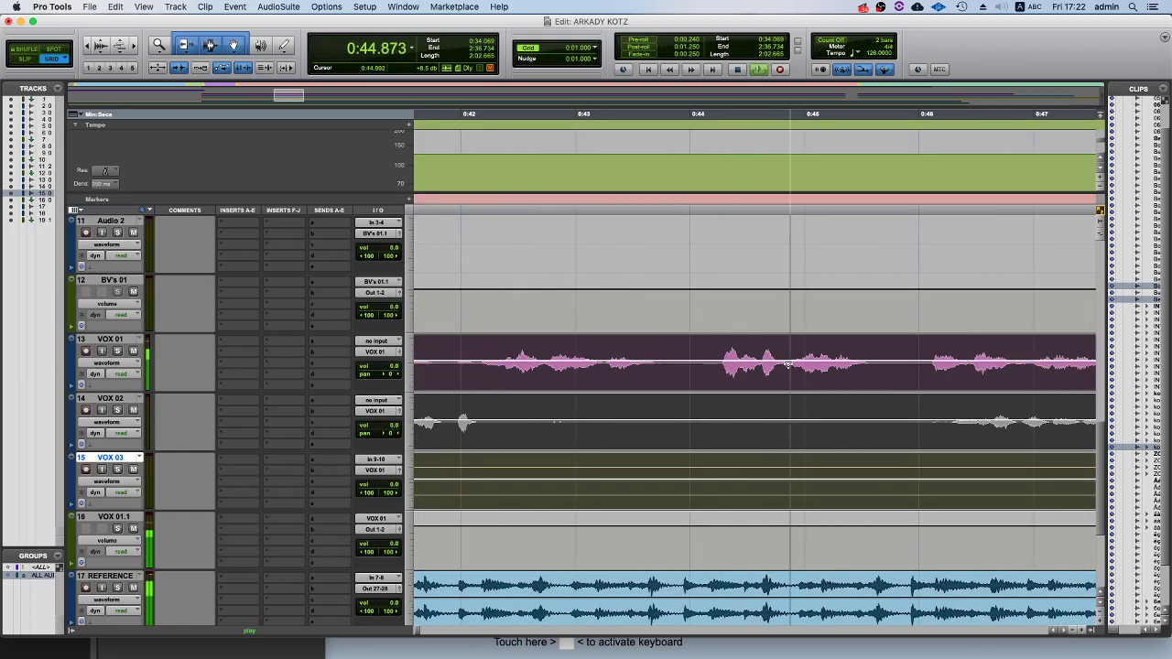
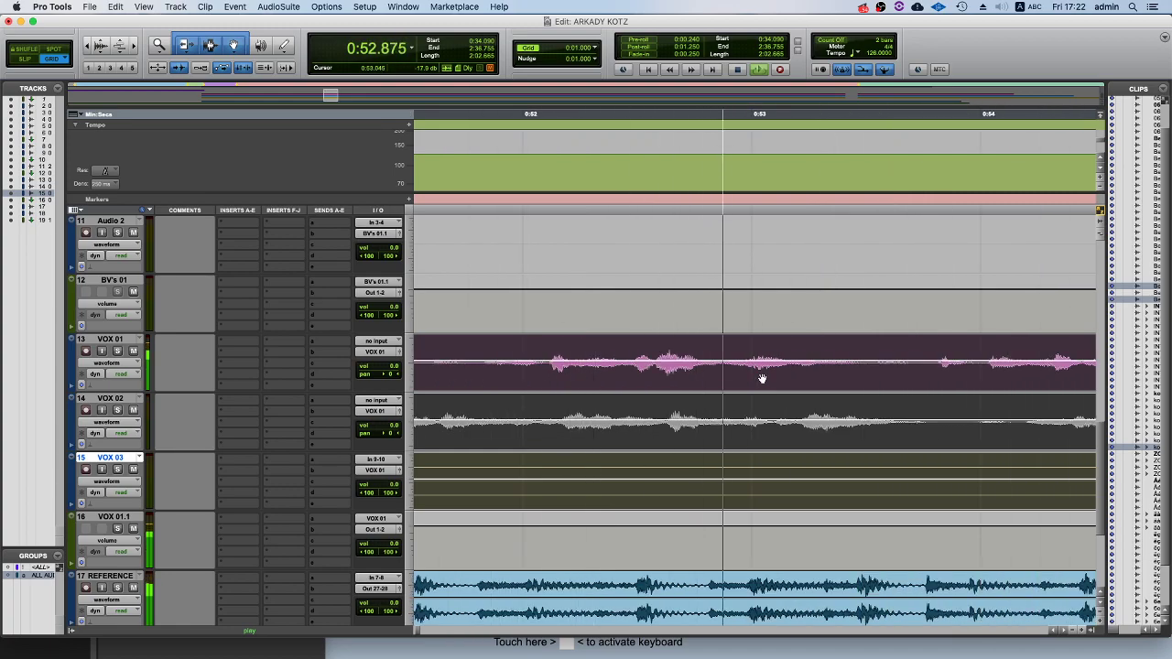
{"action": "left_click_drag", "start_coordinate": [750, 379], "coordinate": [751, 379]}
{"action": "key", "text": "r"}
{"action": "key", "text": "r"}
{"action": "key", "text": "r"}
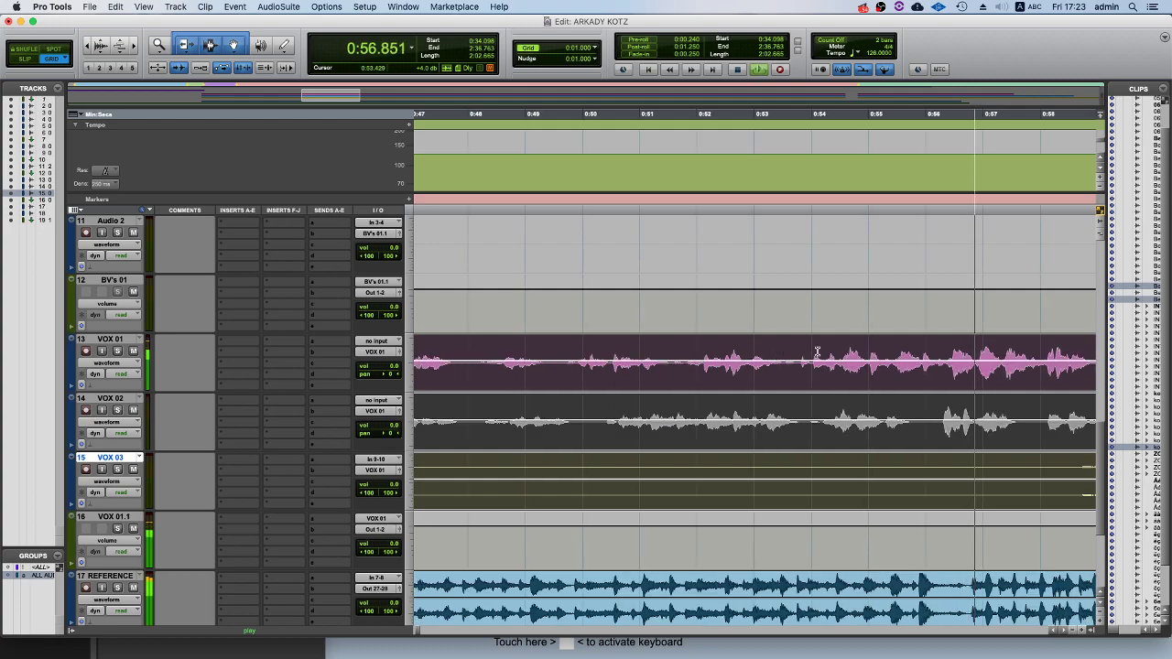
Play the vocals from 0:57.000, disable the track group and mute VOX 01 and VOX 02 to check VOX 03.
{"action": "left_click", "coordinate": [873, 345]}
{"action": "key", "text": "super+bracketright"}
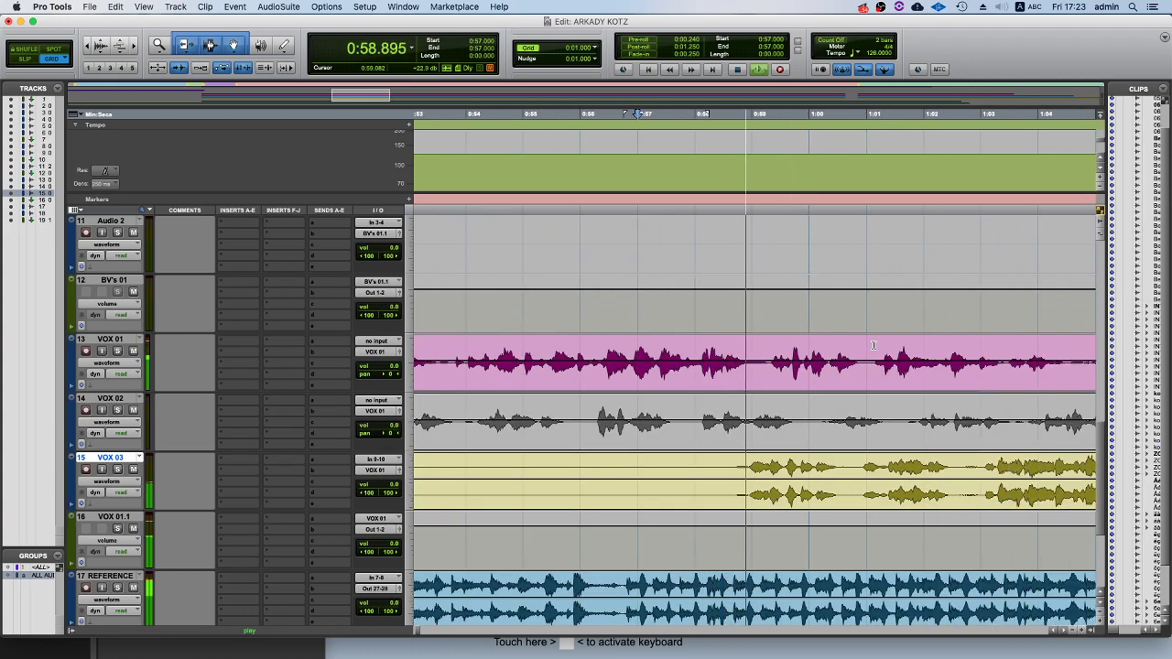
{"action": "key", "text": "super+bracketleft"}
{"action": "key", "text": "super+bracketleft"}
{"action": "key", "text": "super+bracketleft"}
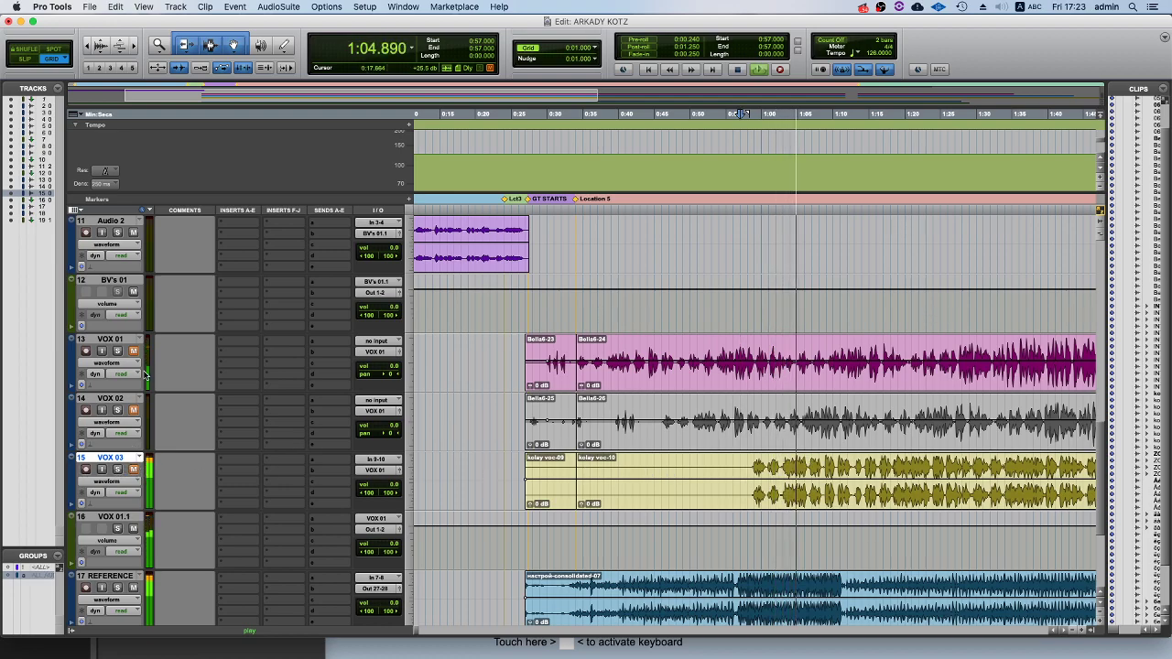
{"action": "key", "text": "space"}
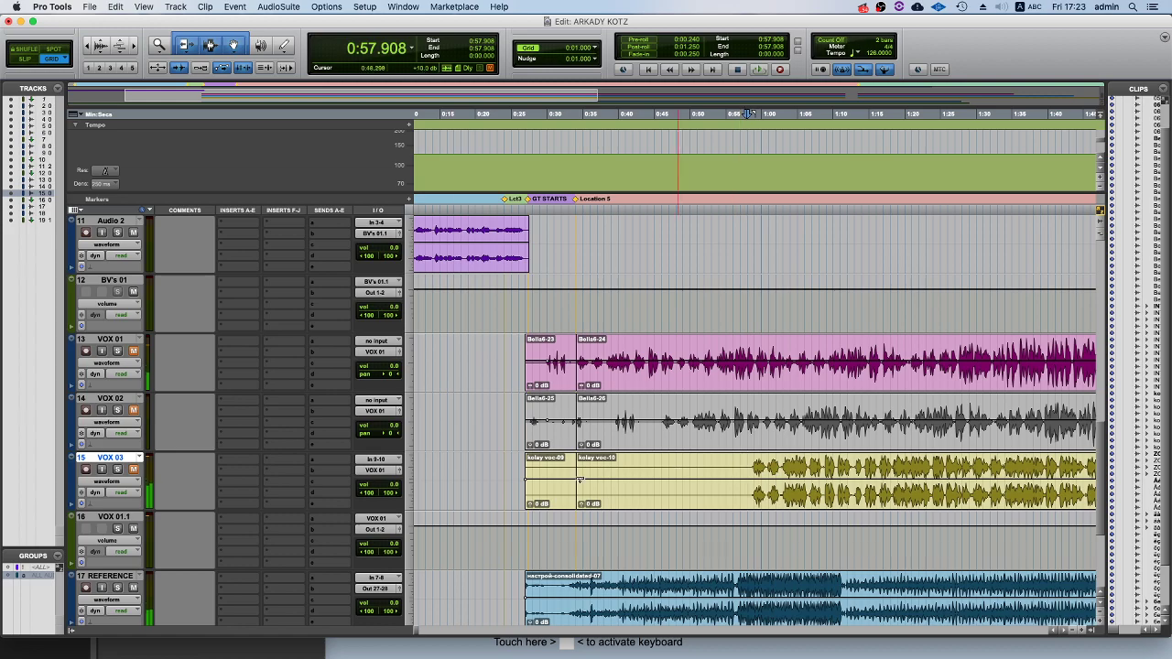
Split the VOX 03 clip at 0:58.534, just before its first phrase.
{"action": "mouse_move", "coordinate": [385, 656]}
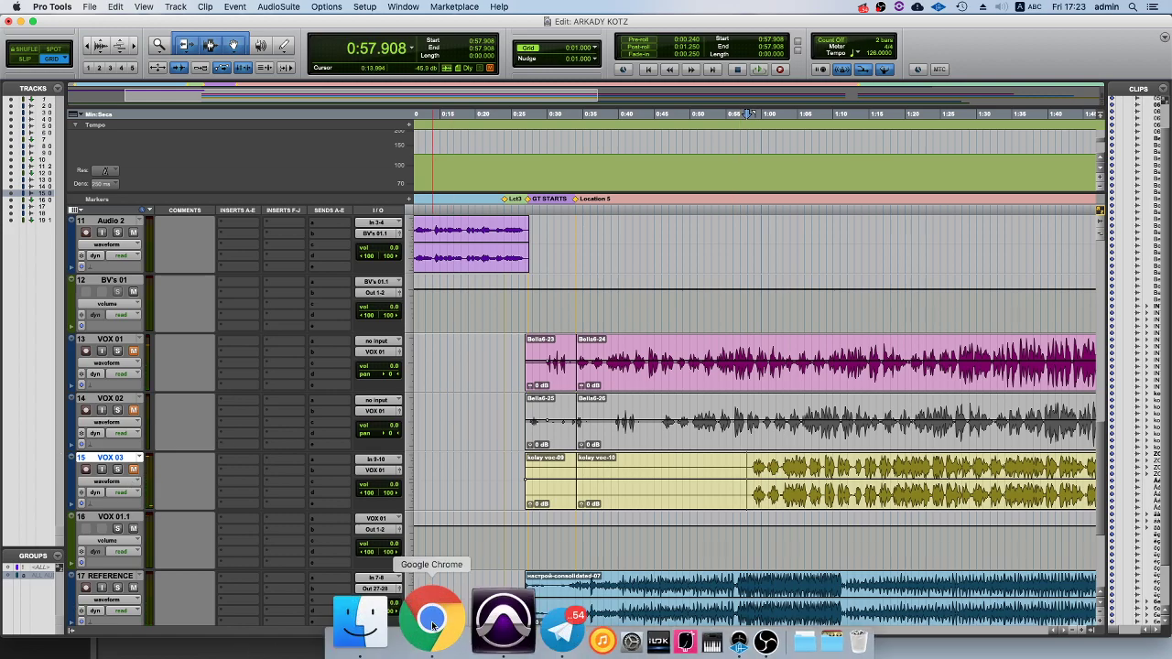
{"action": "left_click", "coordinate": [670, 639]}
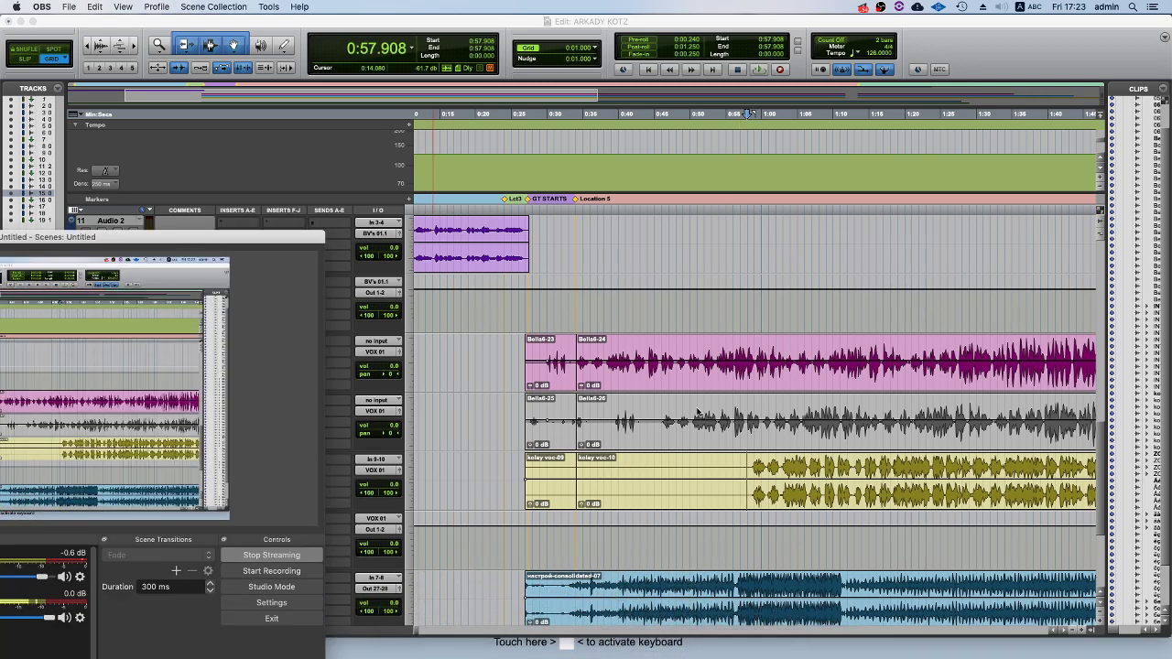
{"action": "left_click", "coordinate": [748, 464]}
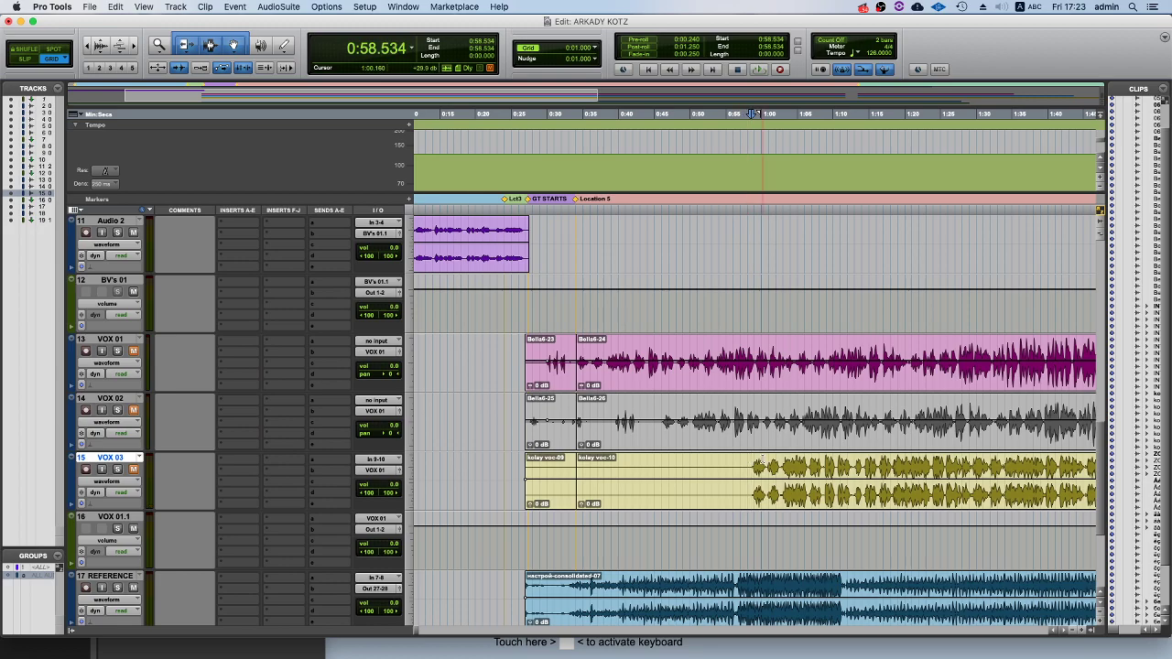
{"action": "left_click", "coordinate": [798, 502]}
{"action": "key", "text": "r"}
{"action": "key", "text": "r"}
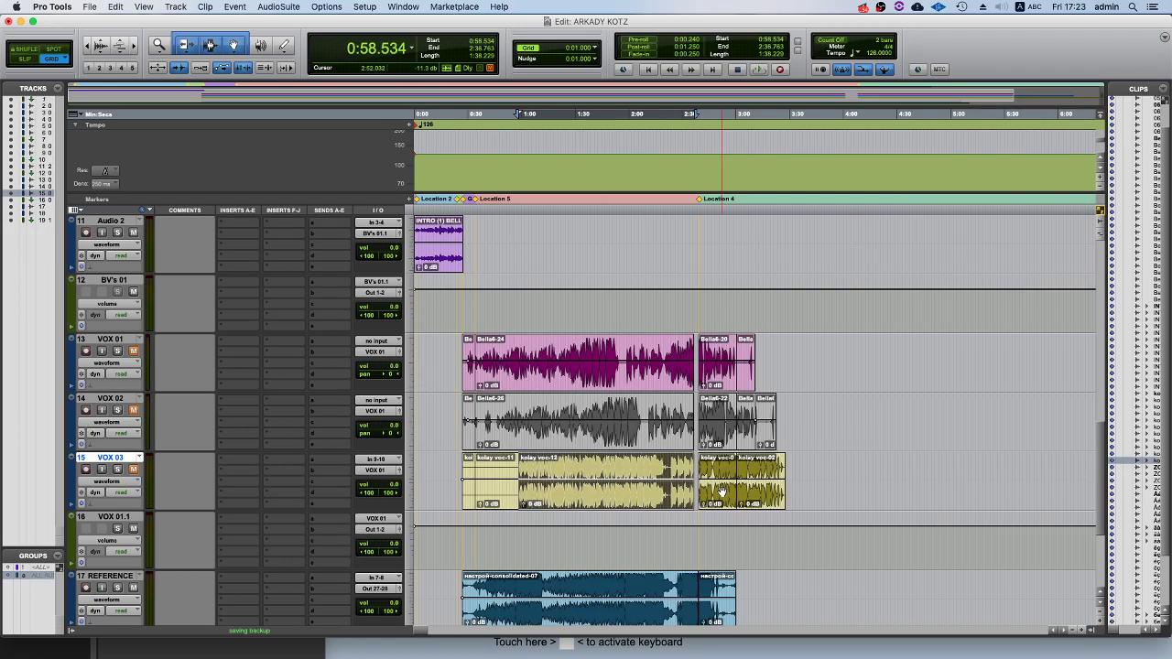
Extend the main clips' ends over the later pieces: VOX 01 to 3:08.260, VOX 02 to 3:20.260, VOX 03 to 3:25.484.
{"action": "left_click_drag", "start_coordinate": [686, 357], "coordinate": [754, 359]}
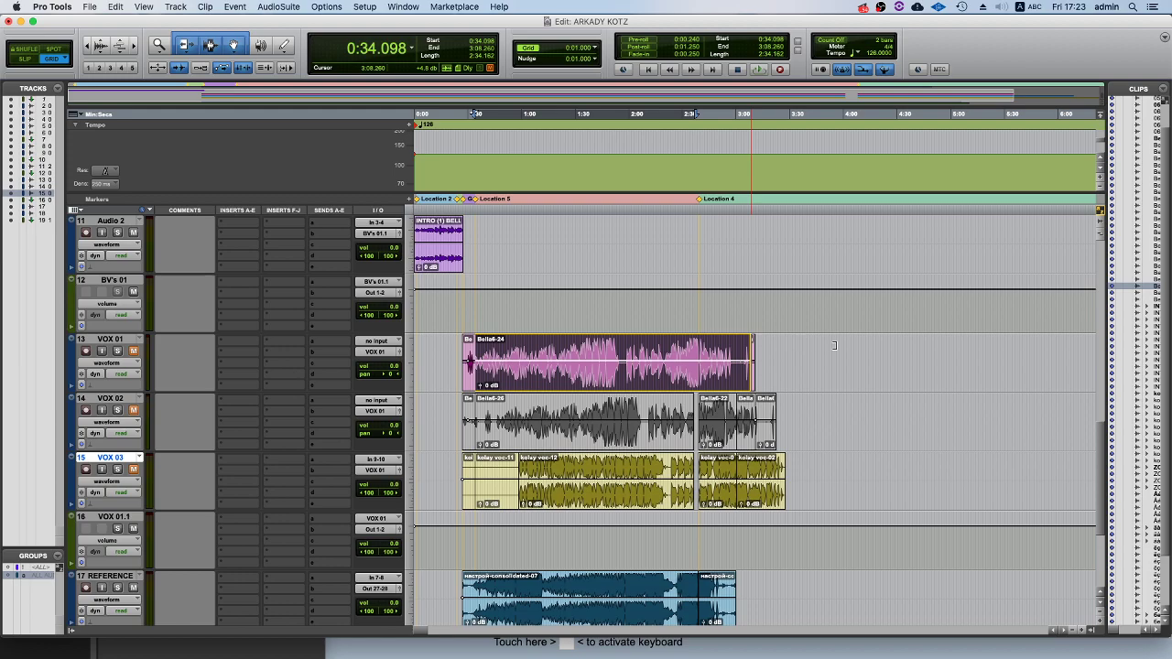
{"action": "left_click_drag", "start_coordinate": [697, 414], "coordinate": [775, 420]}
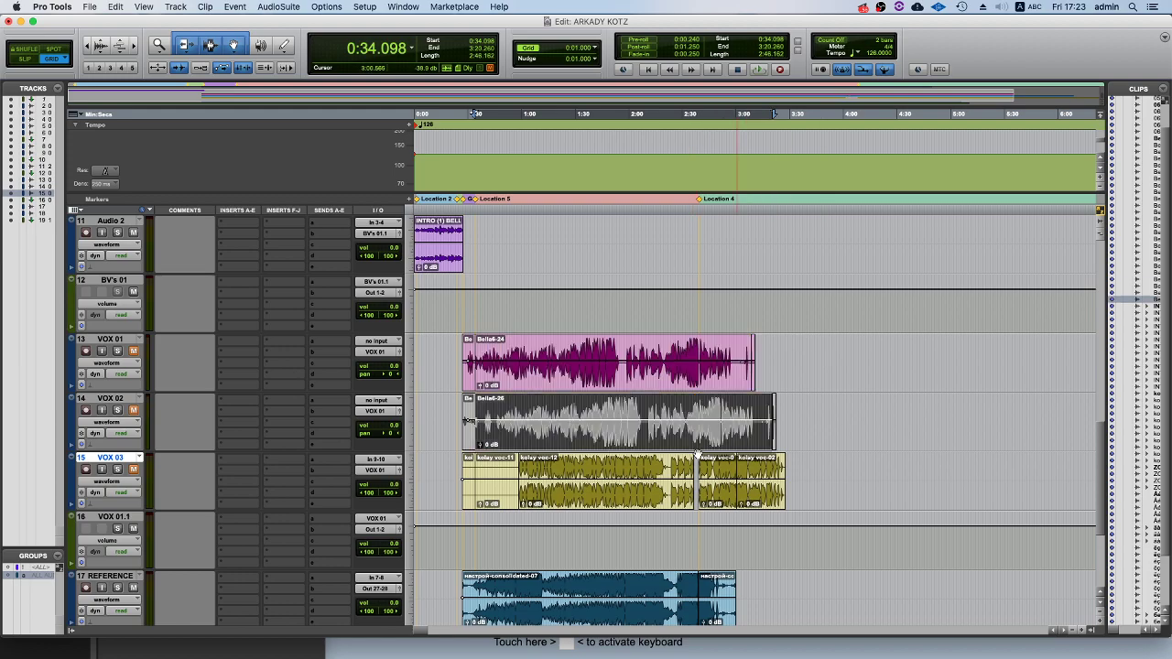
{"action": "left_click_drag", "start_coordinate": [693, 471], "coordinate": [783, 471]}
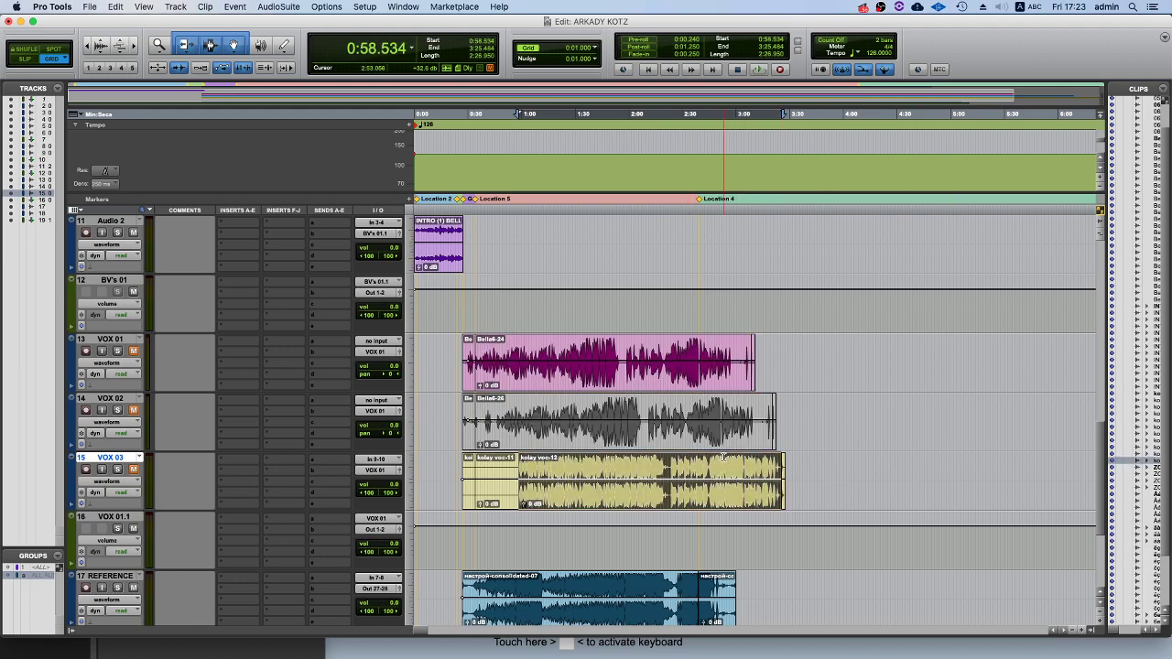
Move the split VOX 03 clip earlier to start at 0:34.048, near the VOX 01 phrase, and play it.
{"action": "key", "text": "t"}
{"action": "key", "text": "t"}
{"action": "key", "text": "t"}
{"action": "key", "text": "r"}
{"action": "left_click_drag", "start_coordinate": [806, 491], "coordinate": [636, 486]}
{"action": "key", "text": "super+bracketright"}
{"action": "key", "text": "super+bracketright"}
{"action": "left_click_drag", "start_coordinate": [866, 511], "coordinate": [798, 506]}
{"action": "key", "text": "space"}
{"action": "key", "text": "super+bracketleft"}
{"action": "key", "text": "space"}
{"action": "key", "text": "space"}
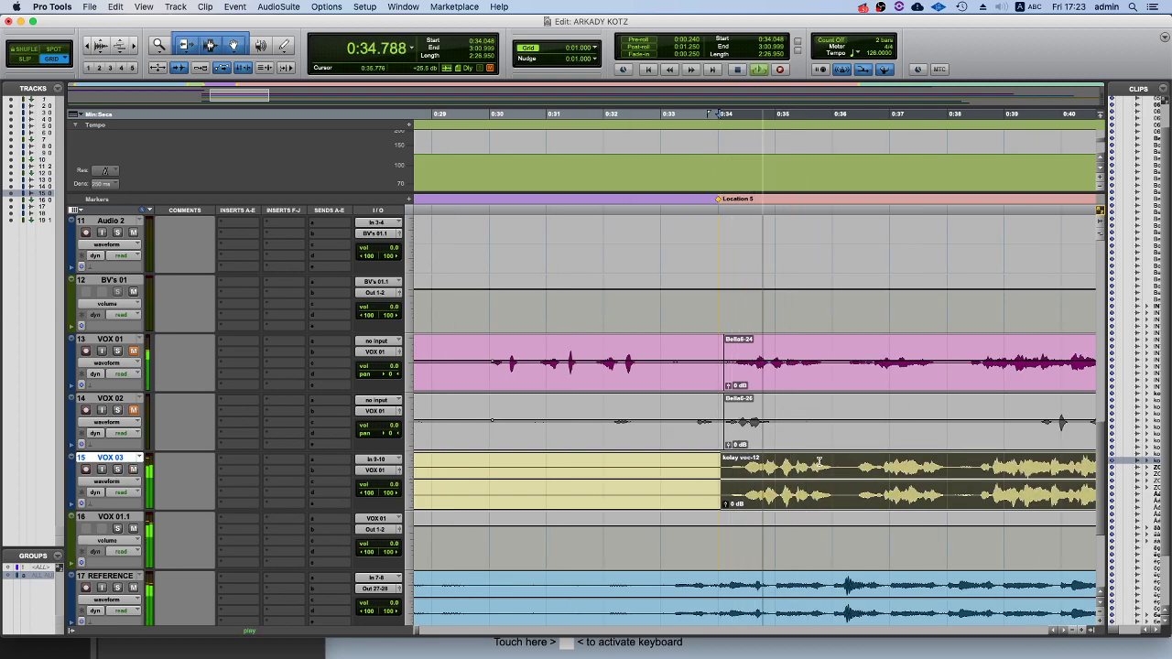
Fine-tune the VOX 03 clip to start at 0:33.910 during playback and unmute VOX 01 to compare them.
{"action": "key", "text": "super+bracketright"}
{"action": "scroll", "coordinate": [870, 473], "scroll_direction": "right", "scroll_amount": 2}
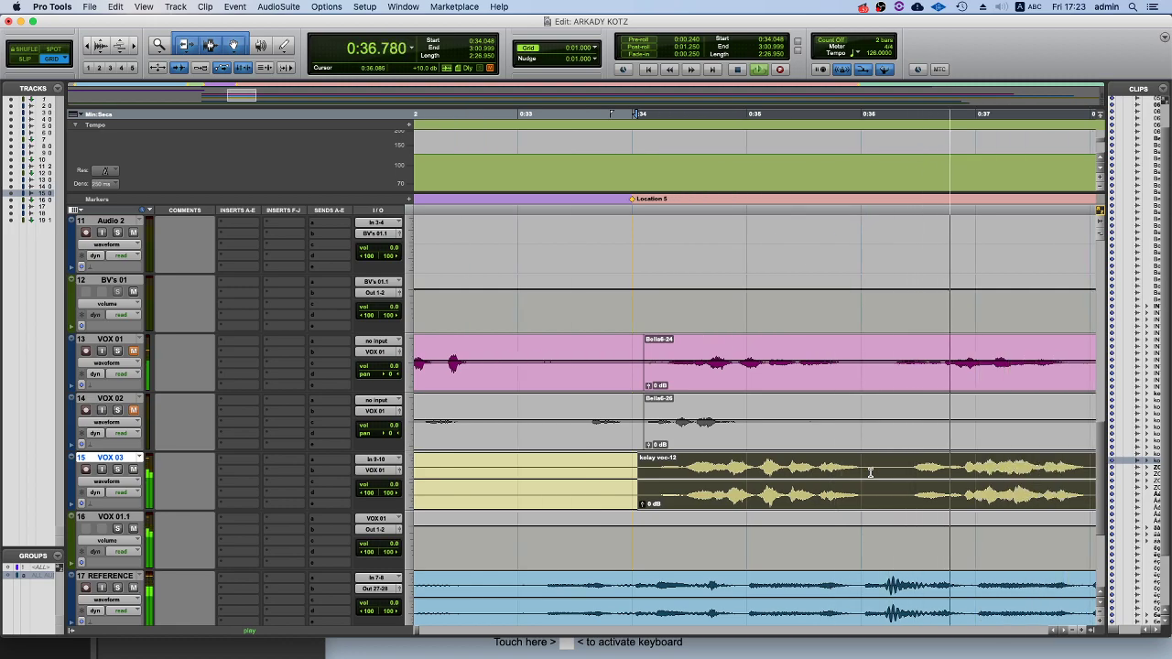
{"action": "left_click_drag", "start_coordinate": [866, 503], "coordinate": [851, 500]}
{"action": "key", "text": "super+bracketleft"}
{"action": "key", "text": "super+bracketleft"}
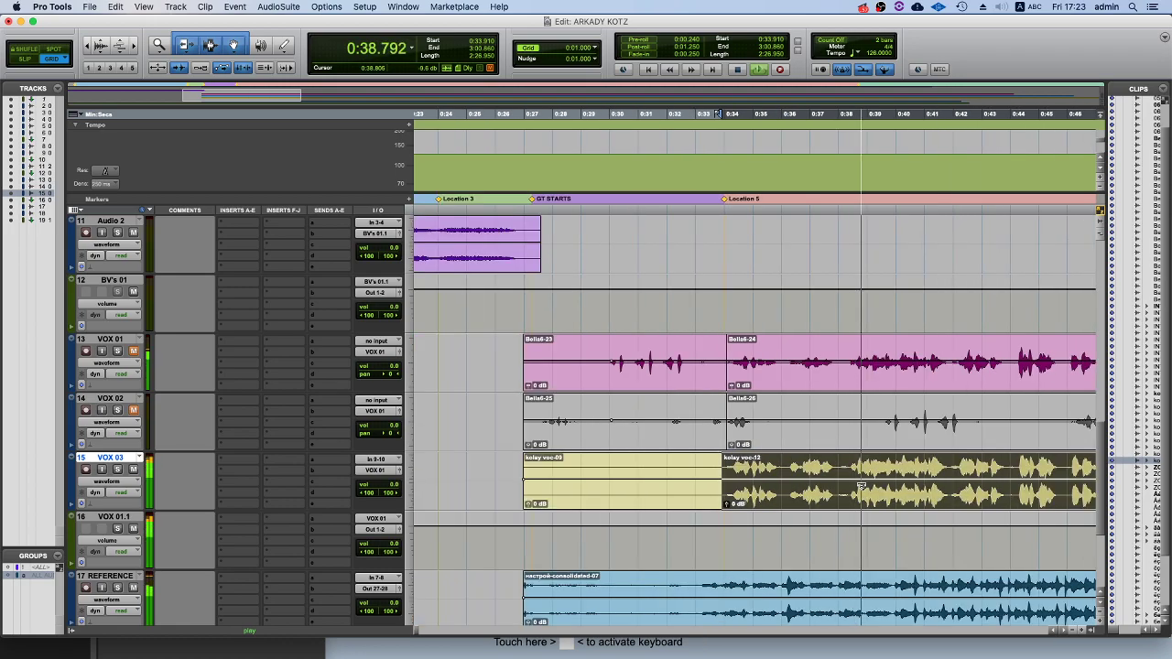
{"action": "key", "text": "super+bracketleft"}
{"action": "key", "text": "super+bracketleft"}
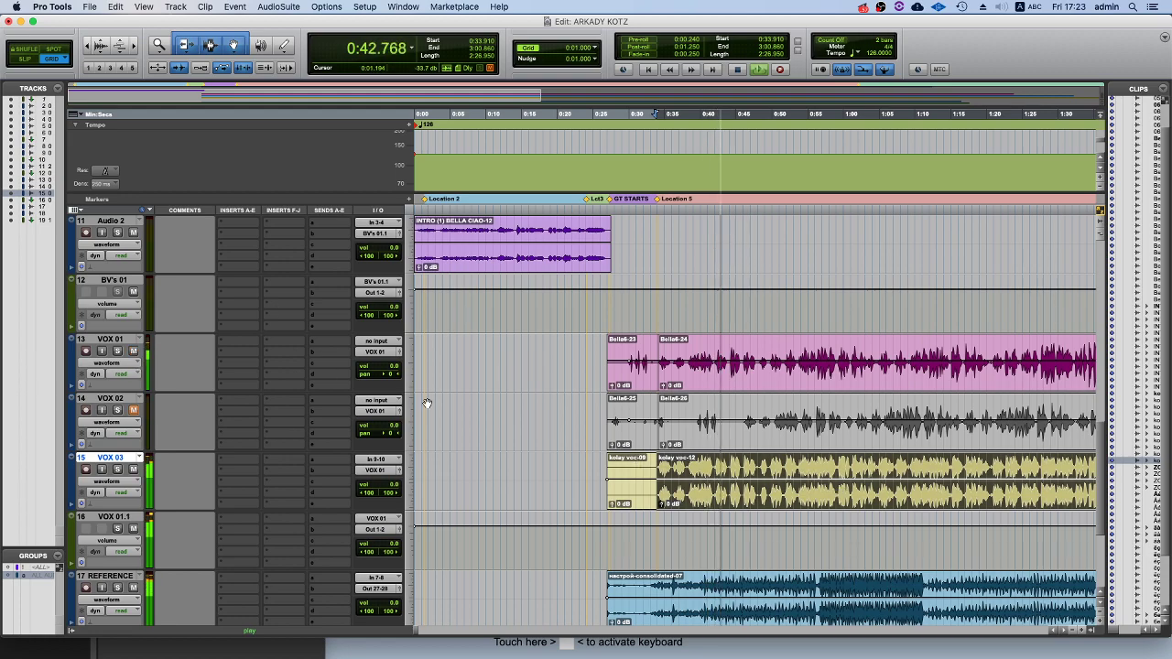
Lower the clip gain of VOX 03's main clip to -14.5 dB while listening around 0:49.000, and stop playback.
{"action": "left_click_drag", "start_coordinate": [750, 477], "coordinate": [751, 489]}
{"action": "left_click", "coordinate": [767, 469]}
{"action": "key", "text": "super+bracketright"}
{"action": "key", "text": "super+bracketright"}
{"action": "key", "text": "super+bracketright"}
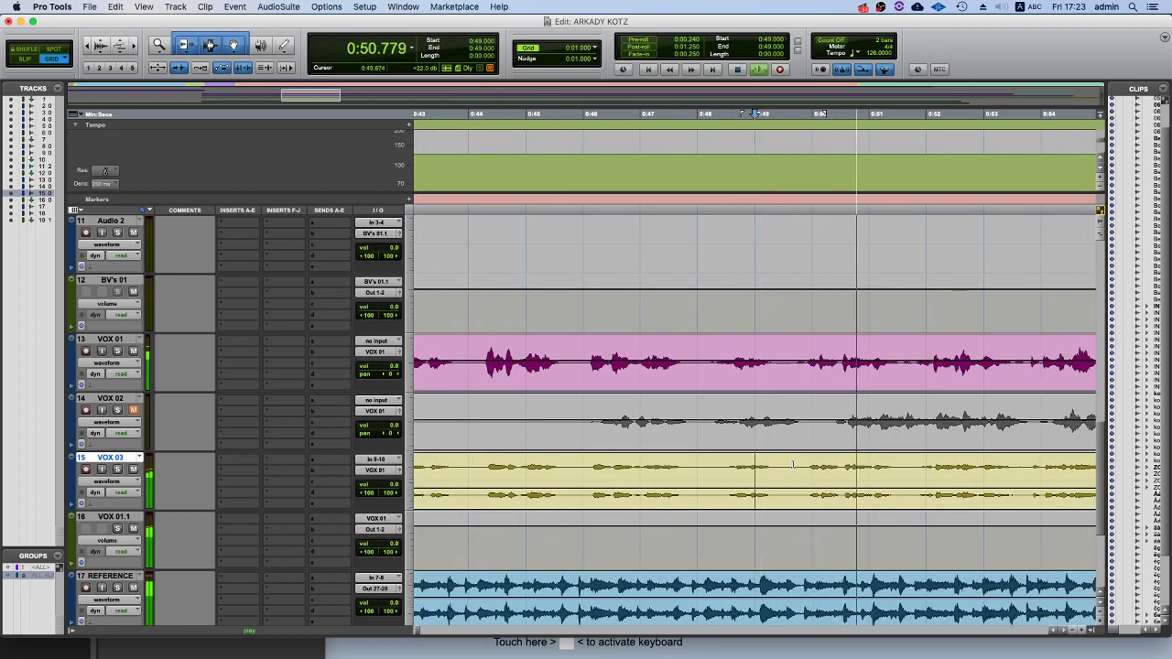
{"action": "key", "text": "super+bracketleft"}
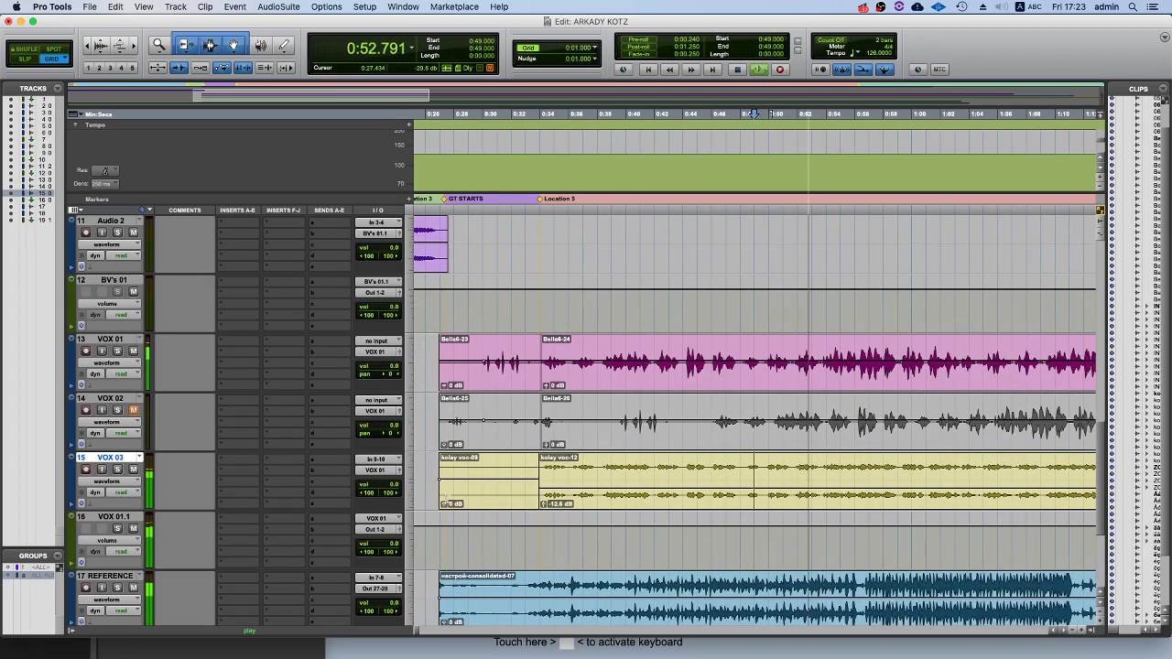
{"action": "left_click_drag", "start_coordinate": [784, 488], "coordinate": [784, 491]}
{"action": "key", "text": "space"}
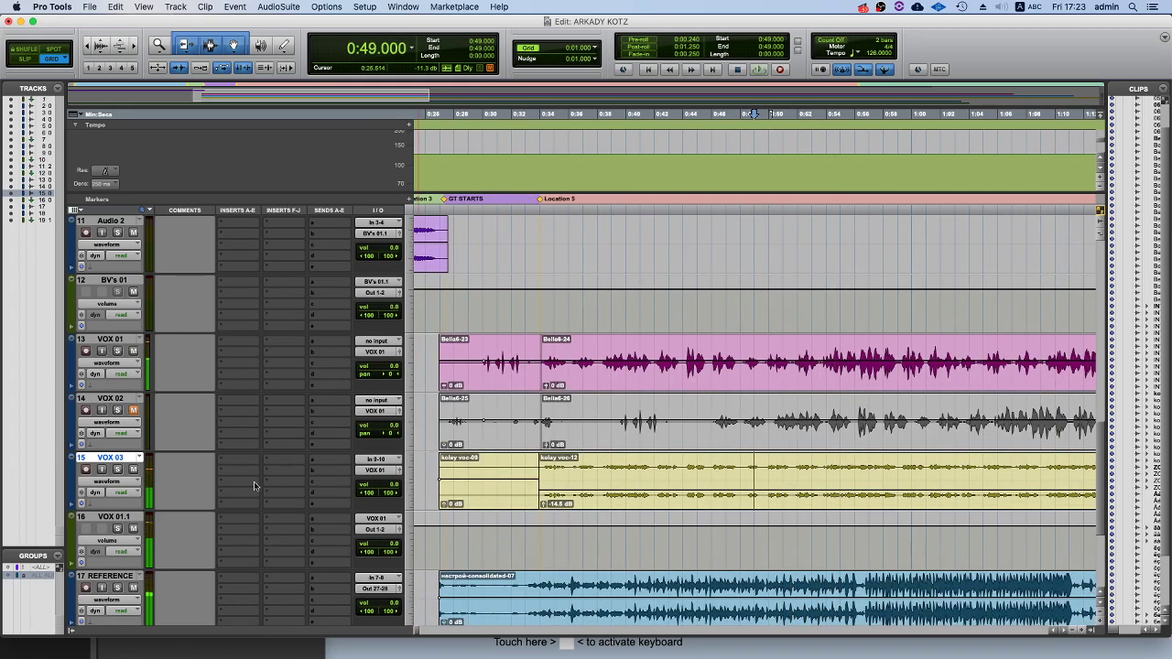
Solo VOX 03, place the cursor at 0:36.321 and enlarge the audio waveforms vertically.
{"action": "left_click", "coordinate": [557, 473]}
{"action": "key", "text": "t"}
{"action": "key", "text": "t"}
{"action": "key", "text": "t"}
{"action": "key", "text": "Tab"}
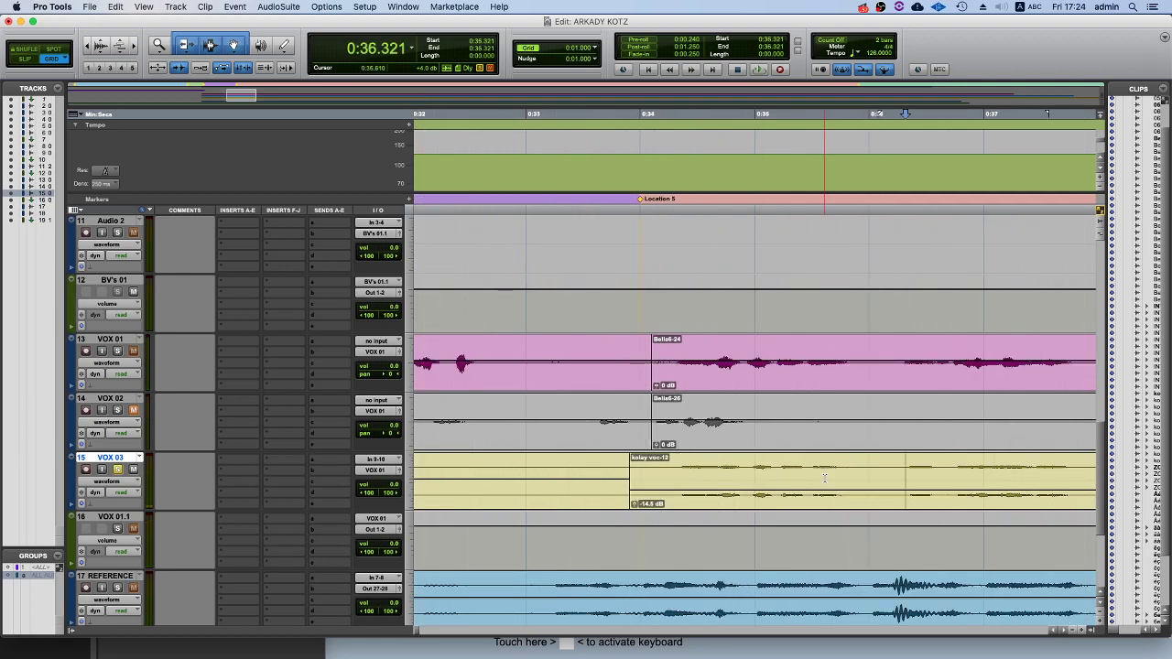
{"action": "key", "text": "t"}
{"action": "key", "text": "r"}
{"action": "key", "text": "r"}
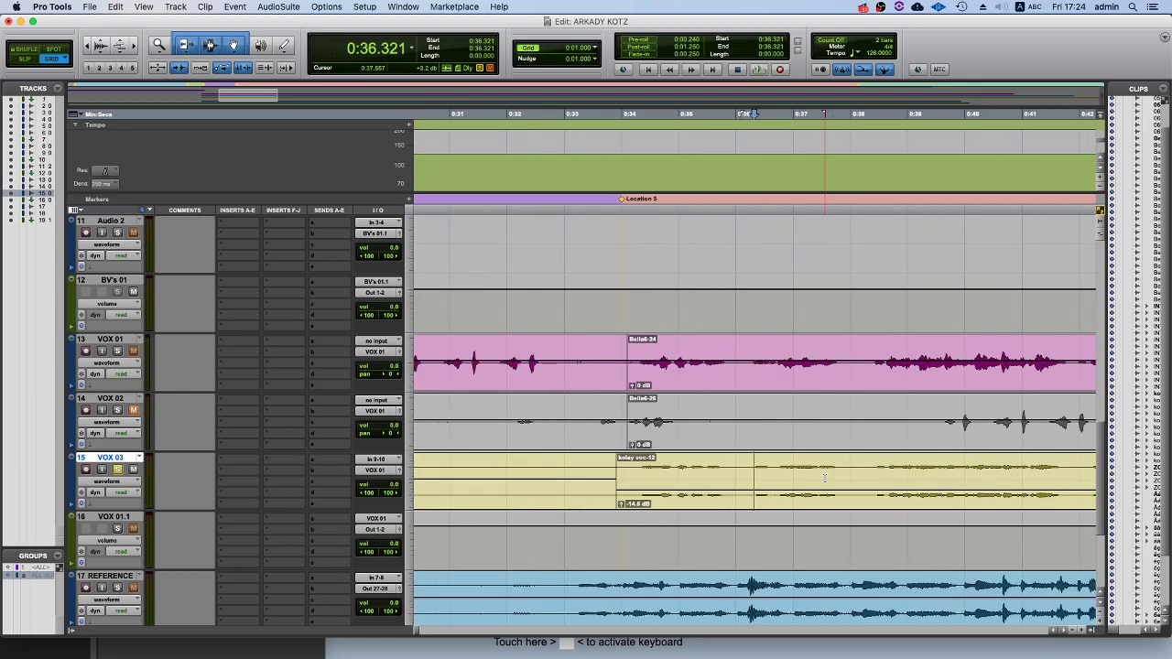
{"action": "key", "text": "super+alt+]"}
{"action": "key", "text": "super+alt+]"}
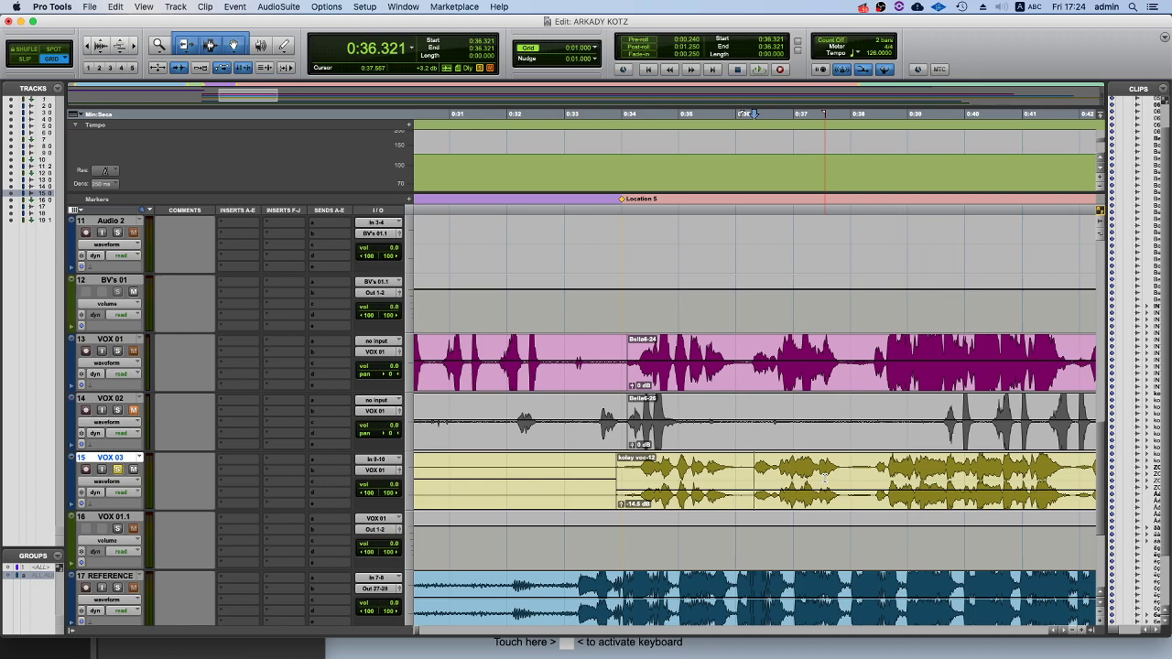
Extend the start of VOX 03's main clip back to the beginning of the session.
{"action": "key", "text": "r"}
{"action": "key", "text": "r"}
{"action": "key", "text": "r"}
{"action": "scroll", "coordinate": [757, 471], "scroll_direction": "down", "scroll_amount": 3}
{"action": "key", "text": "r"}
{"action": "key", "text": "t"}
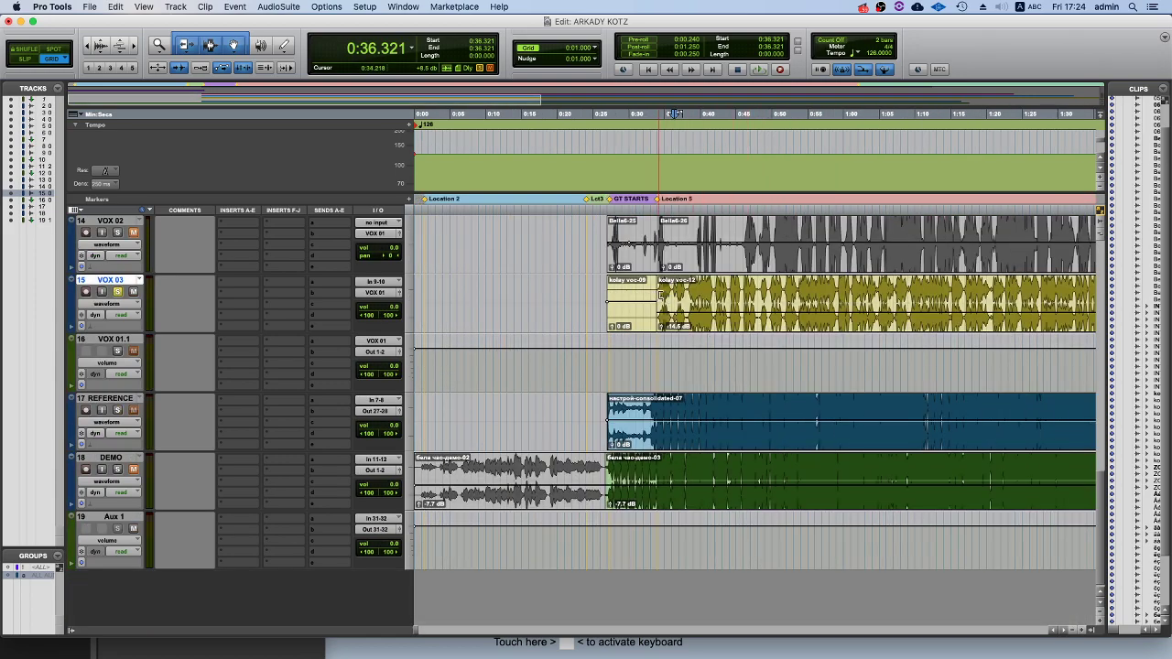
{"action": "left_click_drag", "start_coordinate": [659, 295], "coordinate": [416, 297]}
{"action": "scroll", "coordinate": [717, 387], "scroll_direction": "up", "scroll_amount": 3}
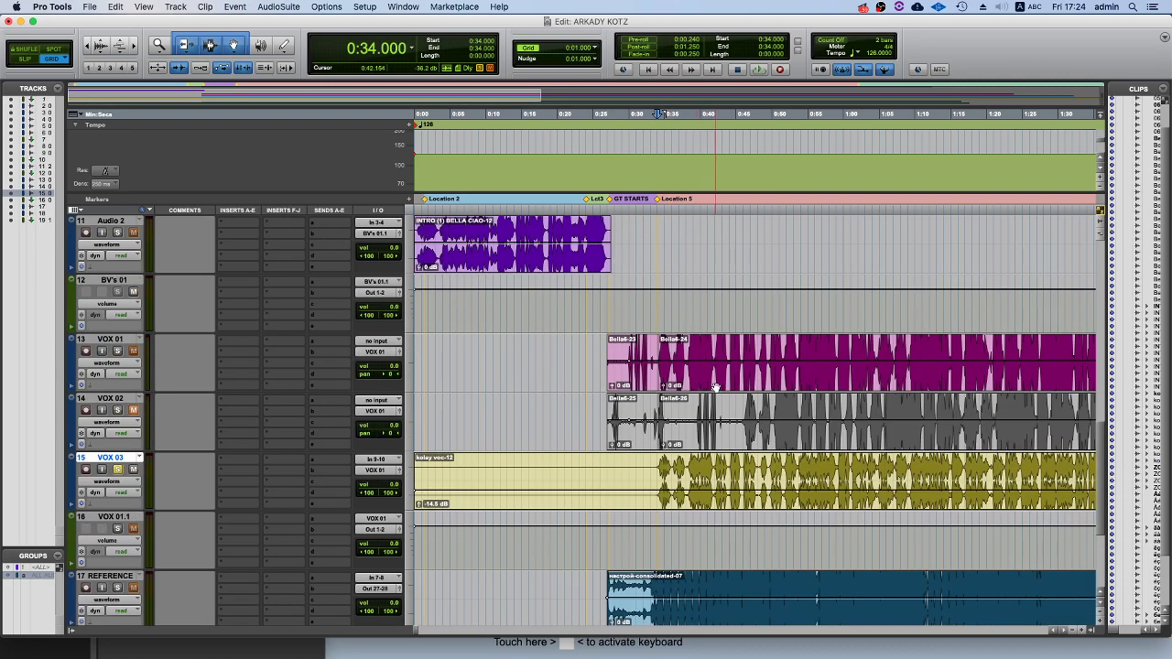
Play the soloed VOX 03 from 0:34.062, solo VOX 01 as well and play both from 0:34.098 to compare timing.
{"action": "key", "text": "space"}
{"action": "scroll", "coordinate": [716, 386], "scroll_direction": "up", "scroll_amount": 2}
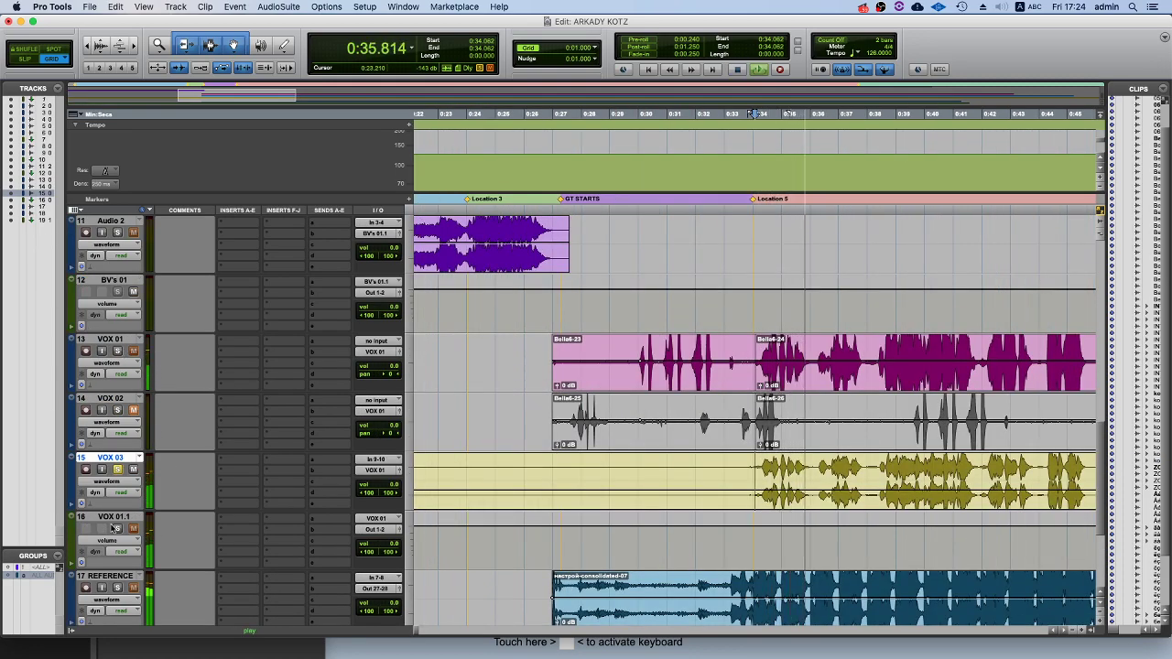
{"action": "key", "text": "space"}
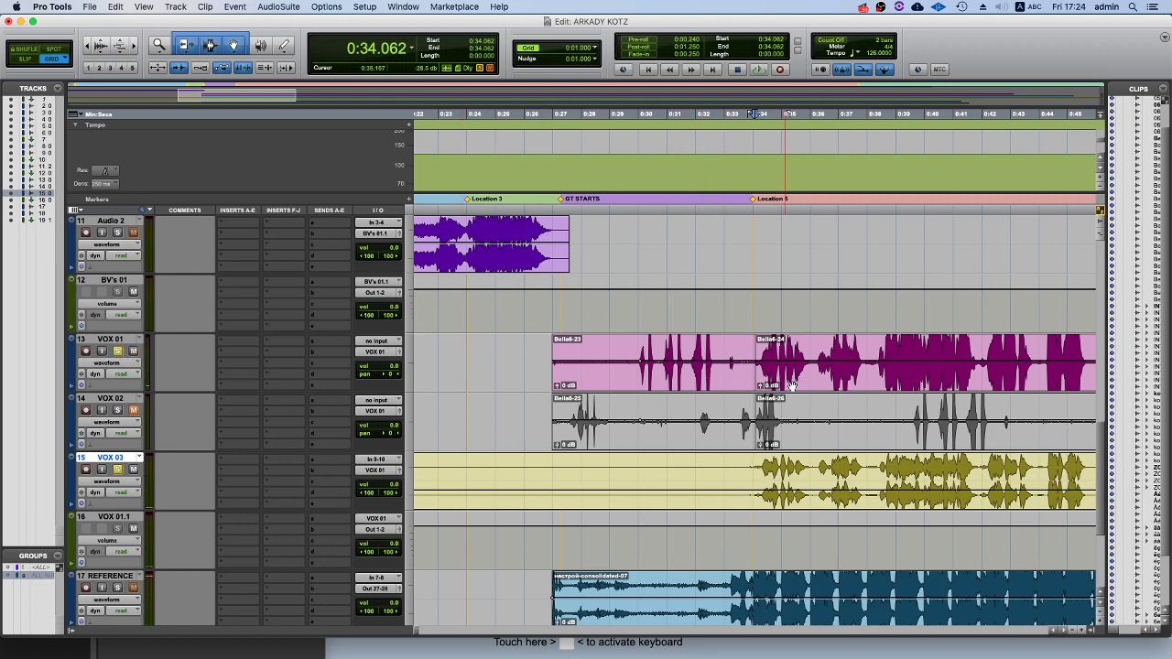
{"action": "left_click", "coordinate": [802, 390]}
{"action": "key", "text": "space"}
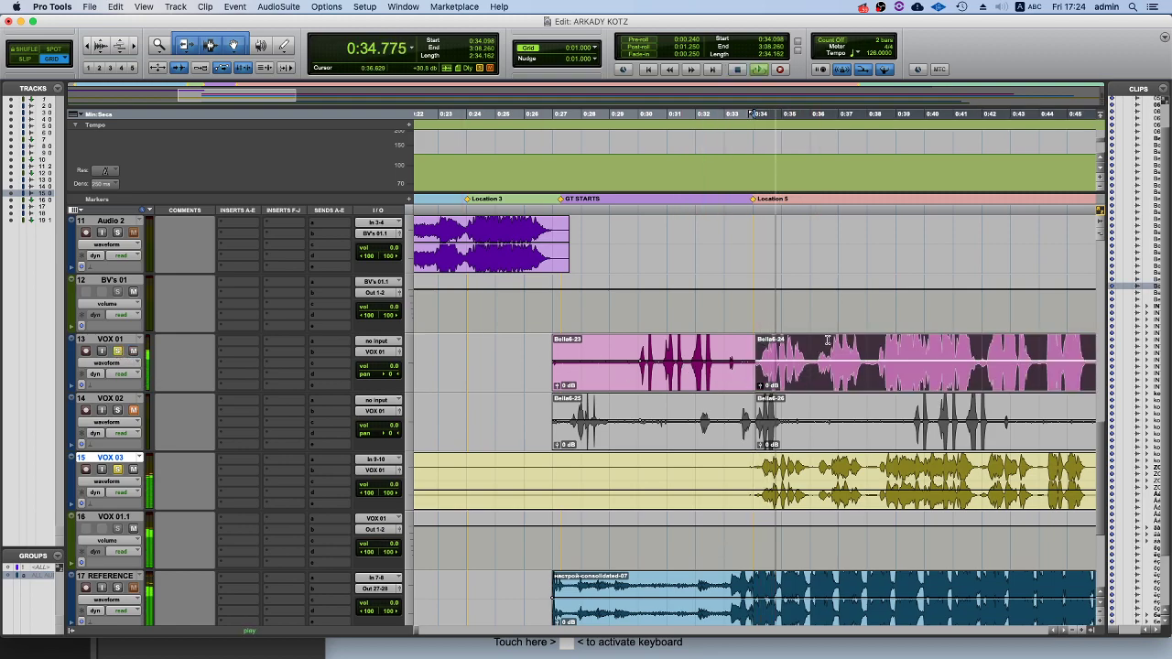
{"action": "key", "text": "t"}
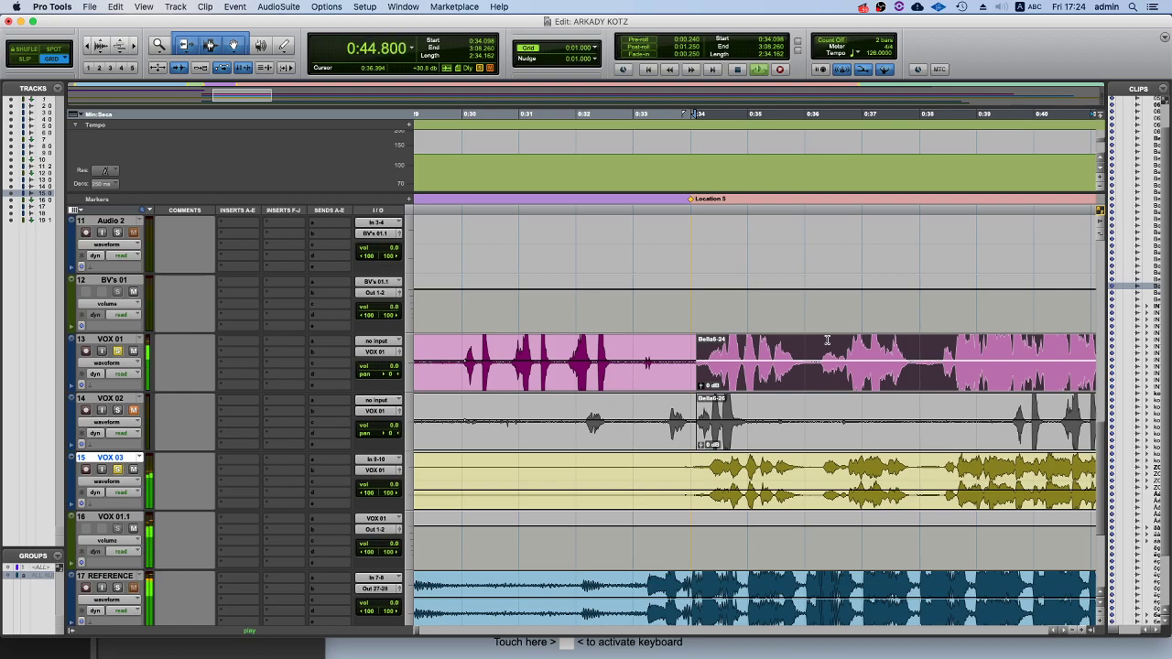
Lower the clip gain of VOX 03's main clip to -15.5 dB while playing it with VOX 01.
{"action": "key", "text": "r"}
{"action": "key", "text": "r"}
{"action": "left_click", "coordinate": [840, 462]}
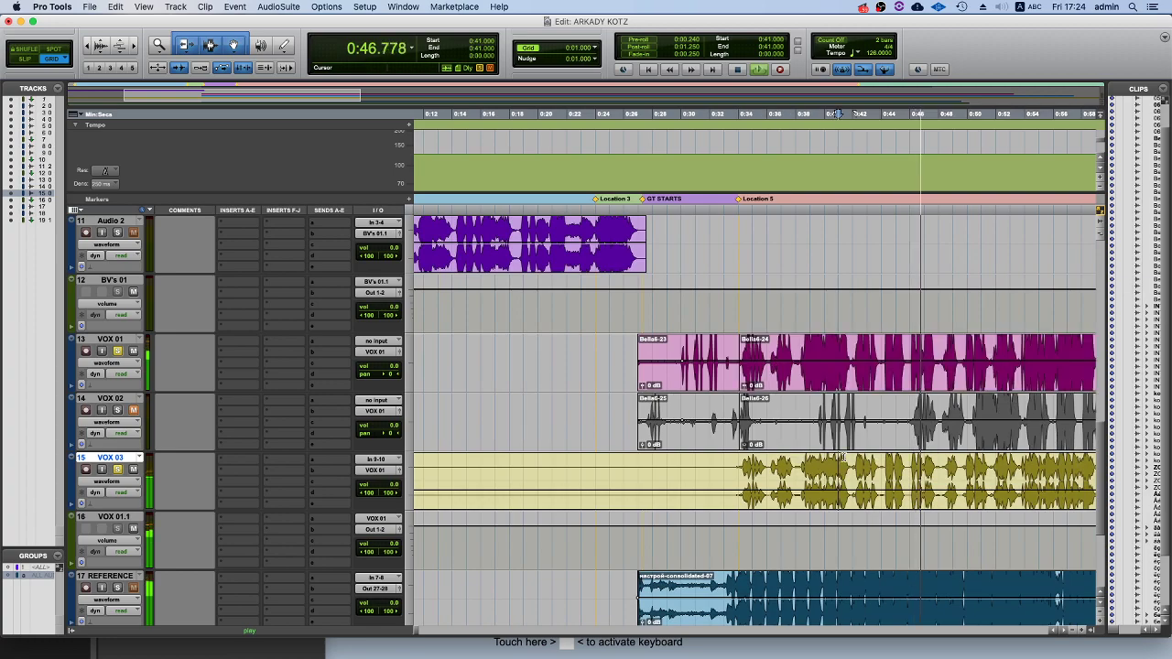
{"action": "key", "text": "r"}
{"action": "key", "text": "r"}
{"action": "left_click", "coordinate": [660, 492]}
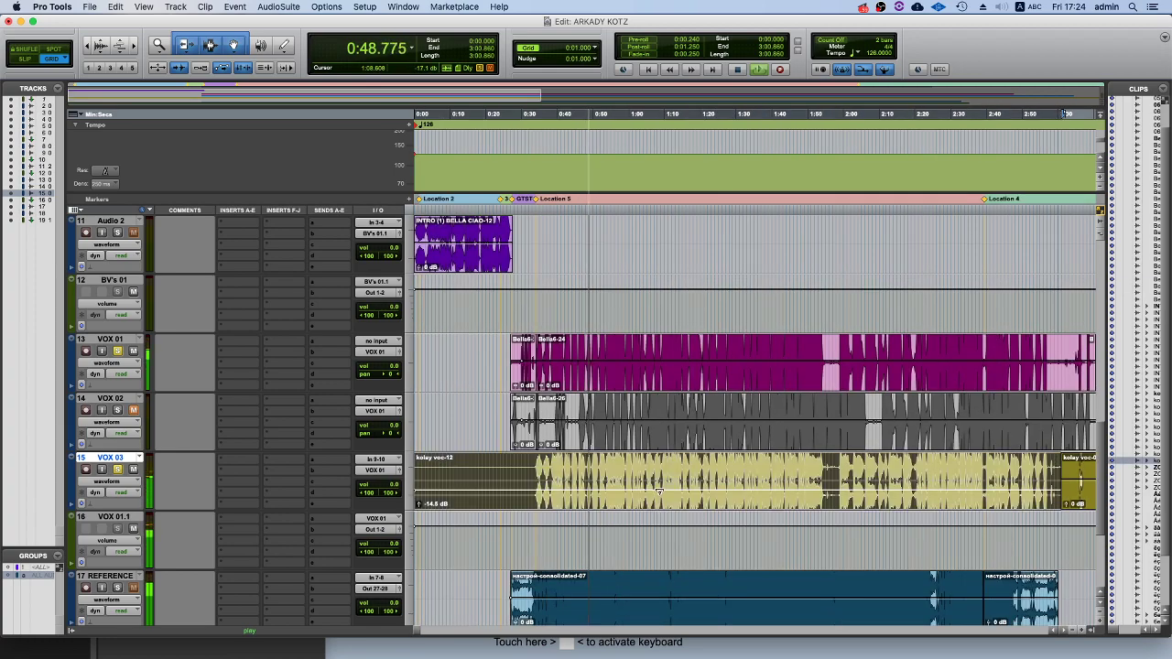
{"action": "left_click_drag", "start_coordinate": [658, 488], "coordinate": [657, 490]}
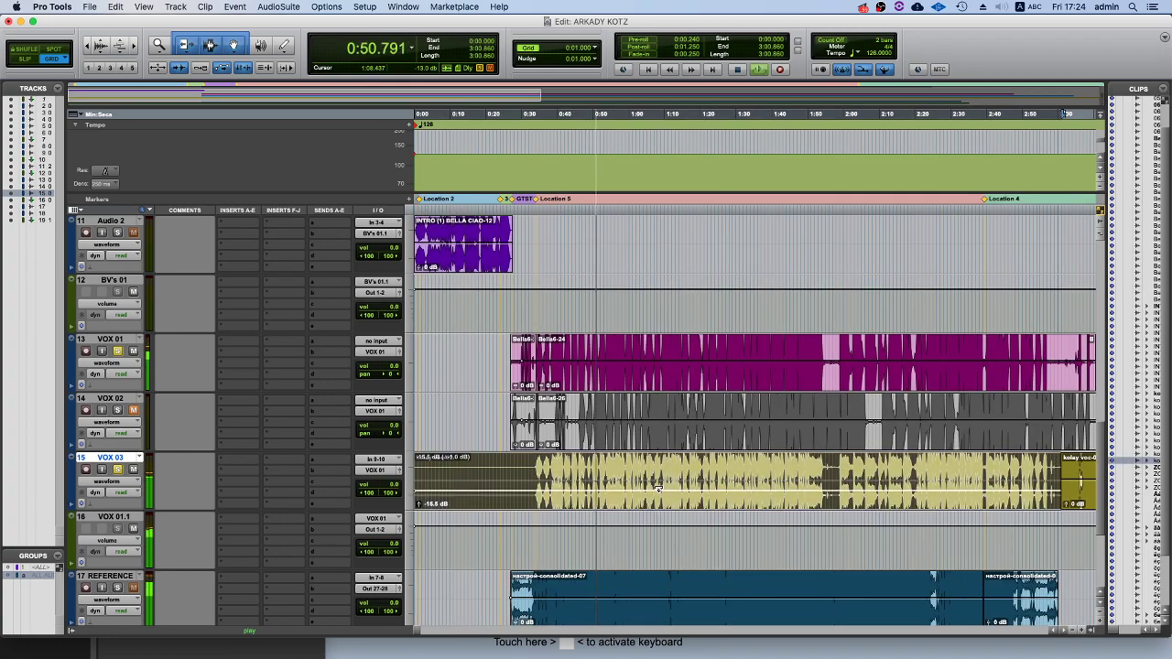
{"action": "key", "text": "super+bracketleft"}
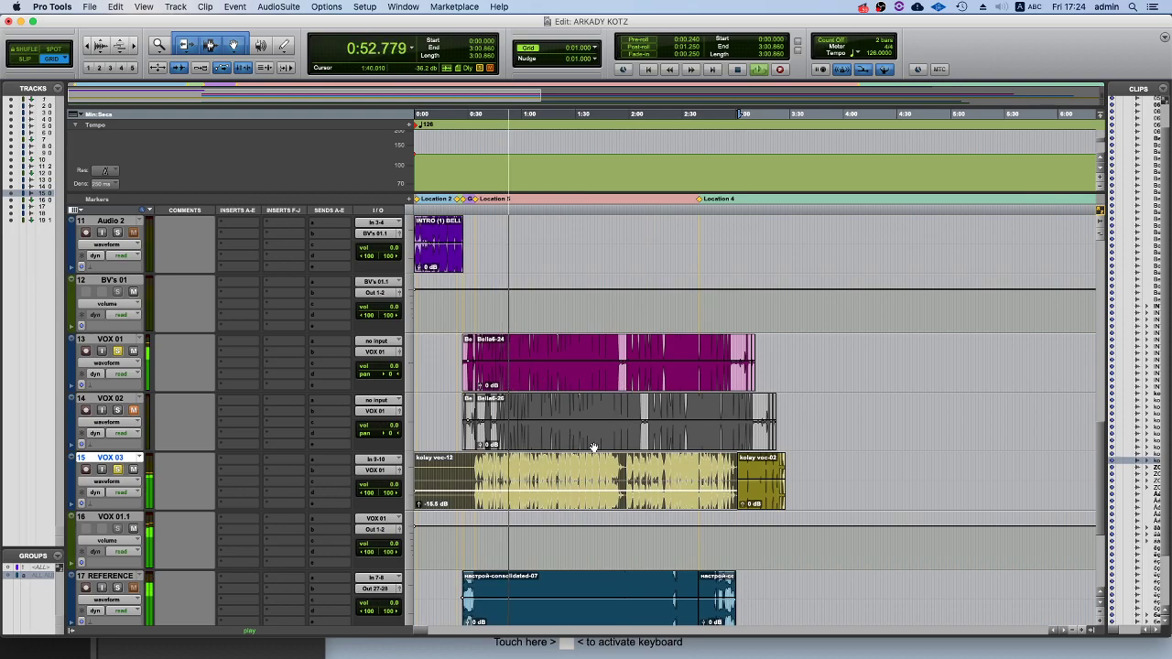
Stop playback and delete the short kolay voc-02 clip at the end of VOX 03.
{"action": "left_click", "coordinate": [594, 447]}
{"action": "key", "text": "space"}
{"action": "left_click", "coordinate": [884, 439]}
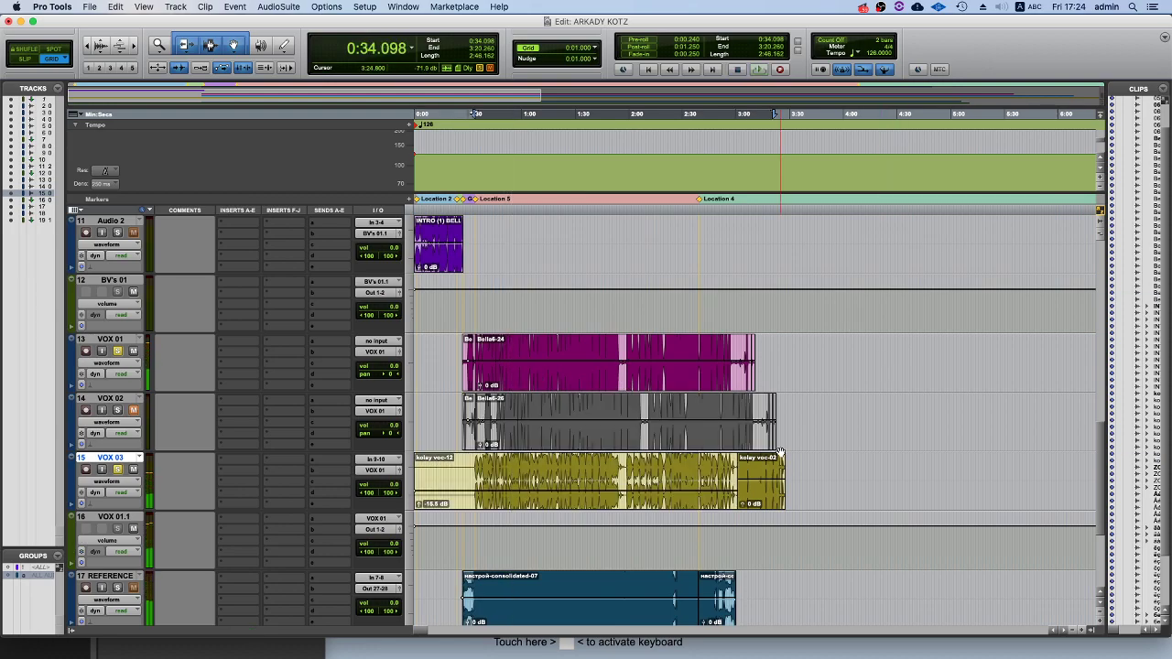
{"action": "left_click", "coordinate": [735, 475]}
{"action": "left_click", "coordinate": [770, 501]}
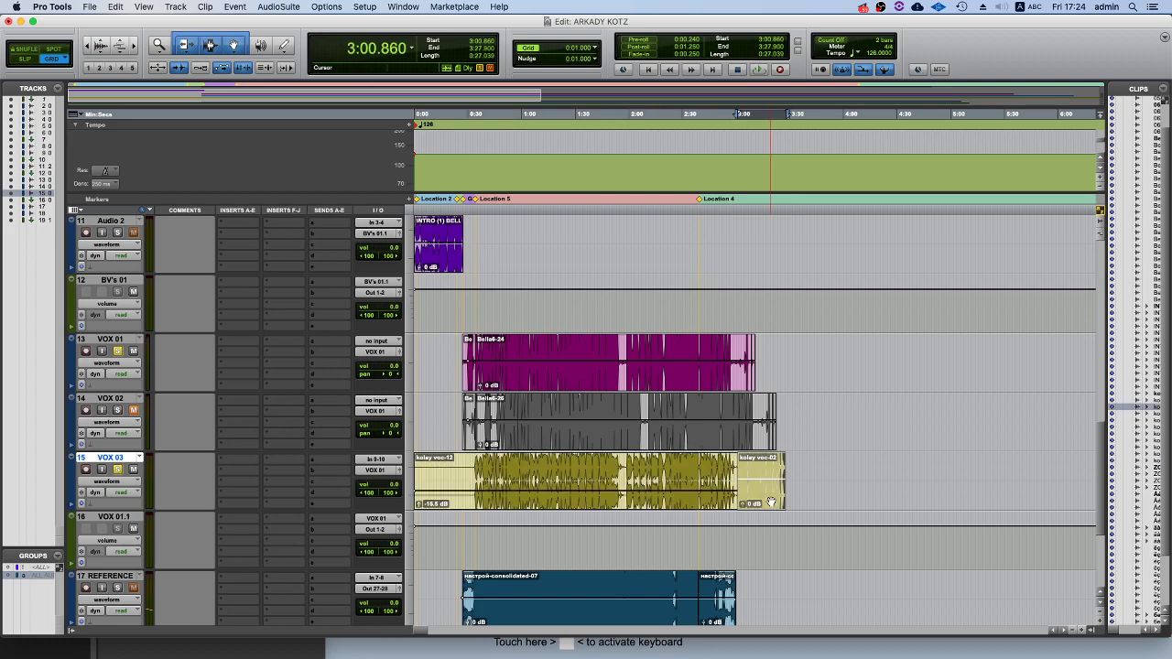
{"action": "scroll", "coordinate": [781, 455], "scroll_direction": "up", "scroll_amount": 10}
{"action": "scroll", "coordinate": [741, 433], "scroll_direction": "down", "scroll_amount": 10}
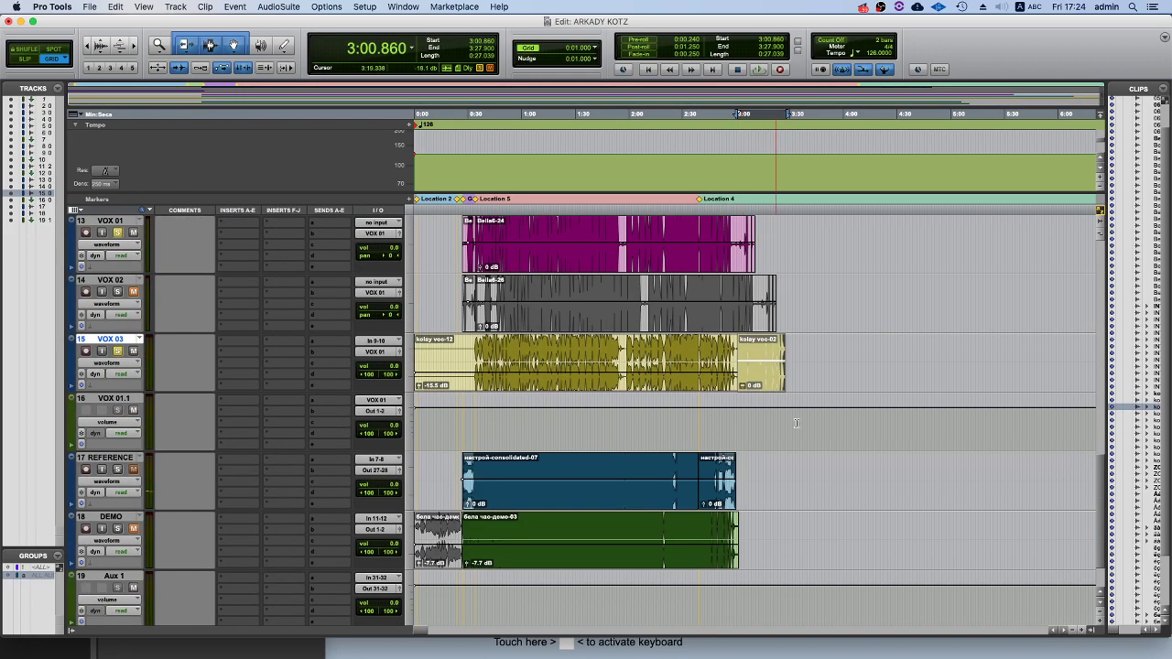
{"action": "key", "text": "Delete"}
{"action": "left_click", "coordinate": [732, 350]}
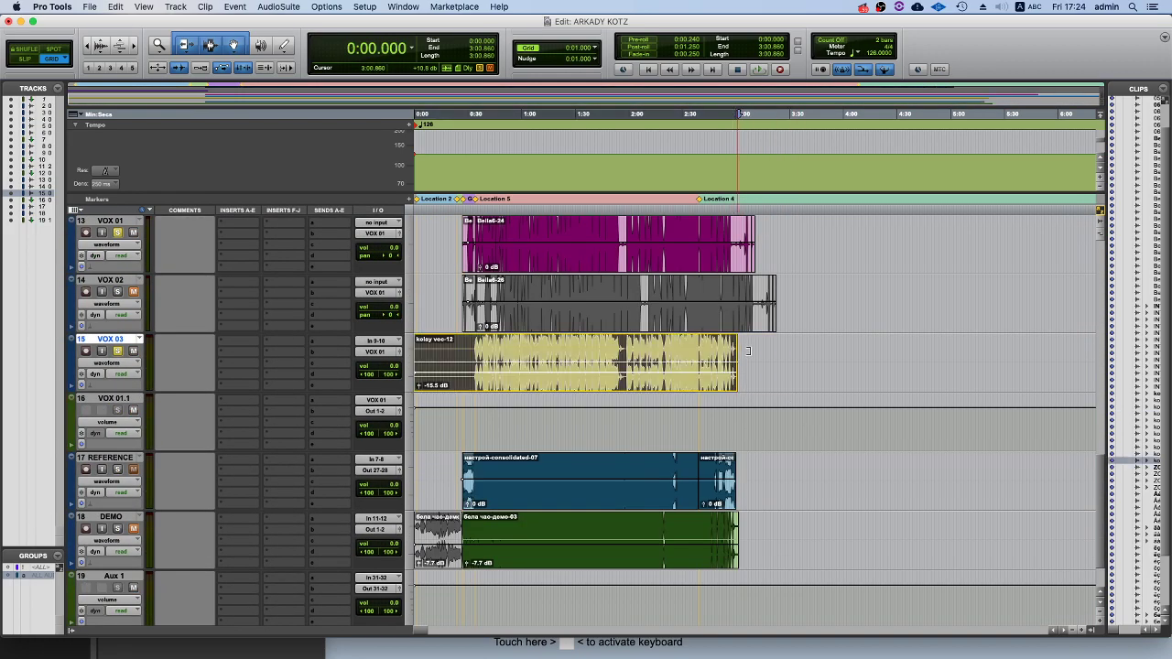
Extend the start of VOX 01's main clip back to 0:12.584 and VOX 02's main clip back to 0:24.584.
{"action": "left_click", "coordinate": [623, 277]}
{"action": "left_click", "coordinate": [638, 285]}
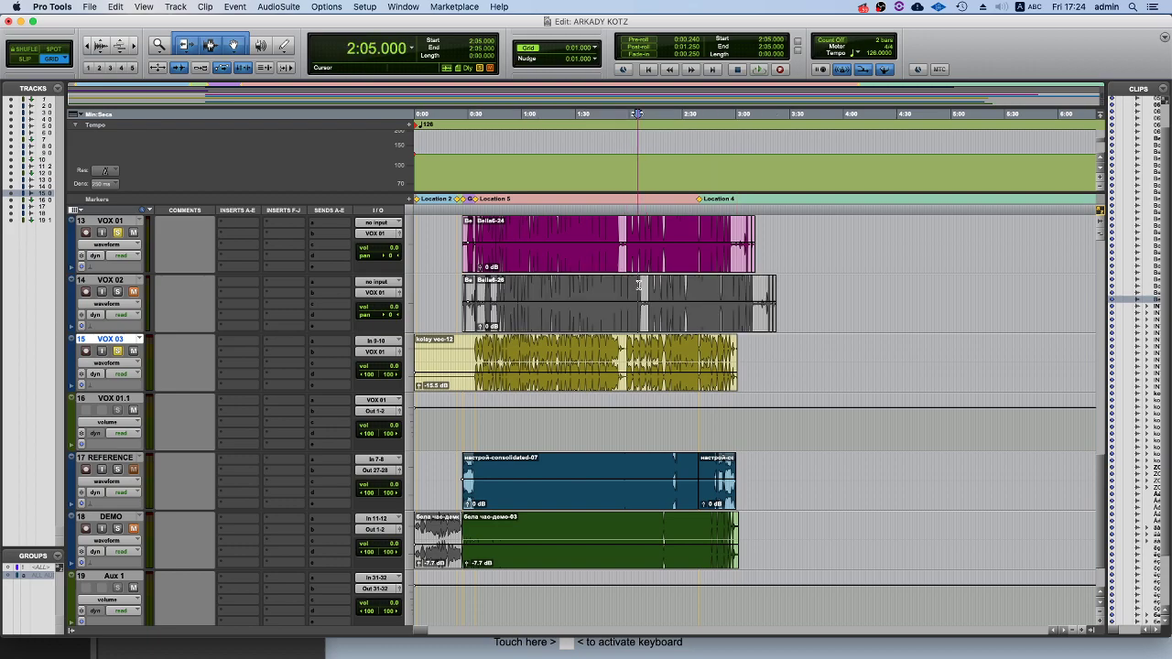
{"action": "left_click", "coordinate": [634, 325]}
{"action": "key", "text": "t"}
{"action": "key", "text": "t"}
{"action": "scroll", "coordinate": [696, 324], "scroll_direction": "up", "scroll_amount": 1}
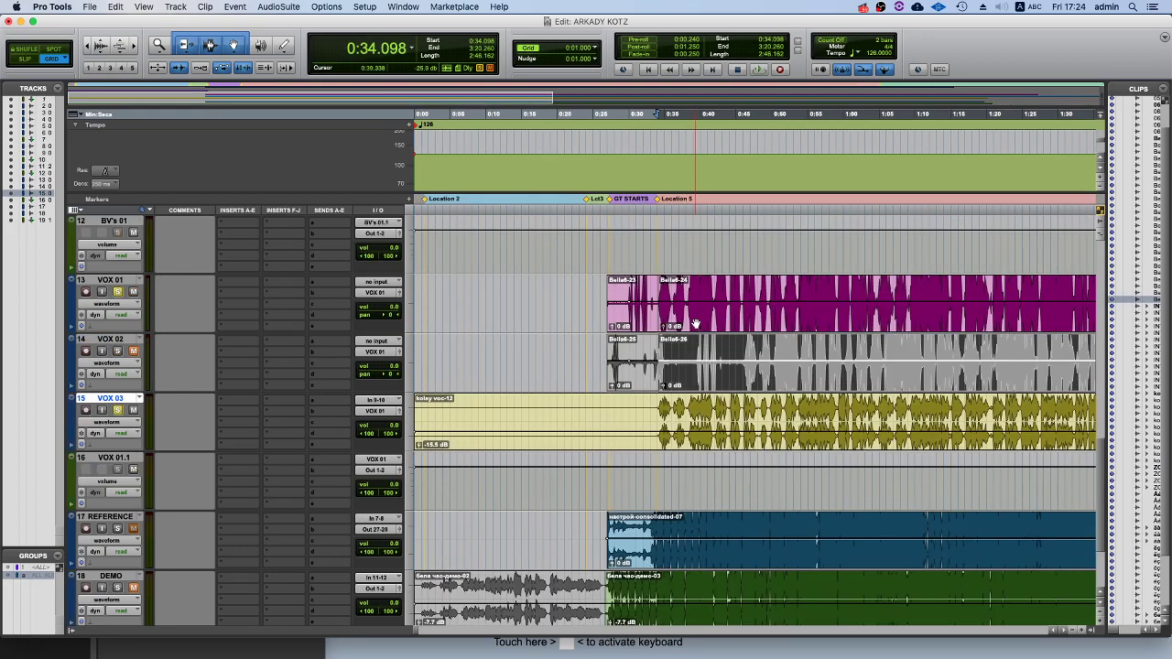
{"action": "left_click_drag", "start_coordinate": [669, 294], "coordinate": [481, 279]}
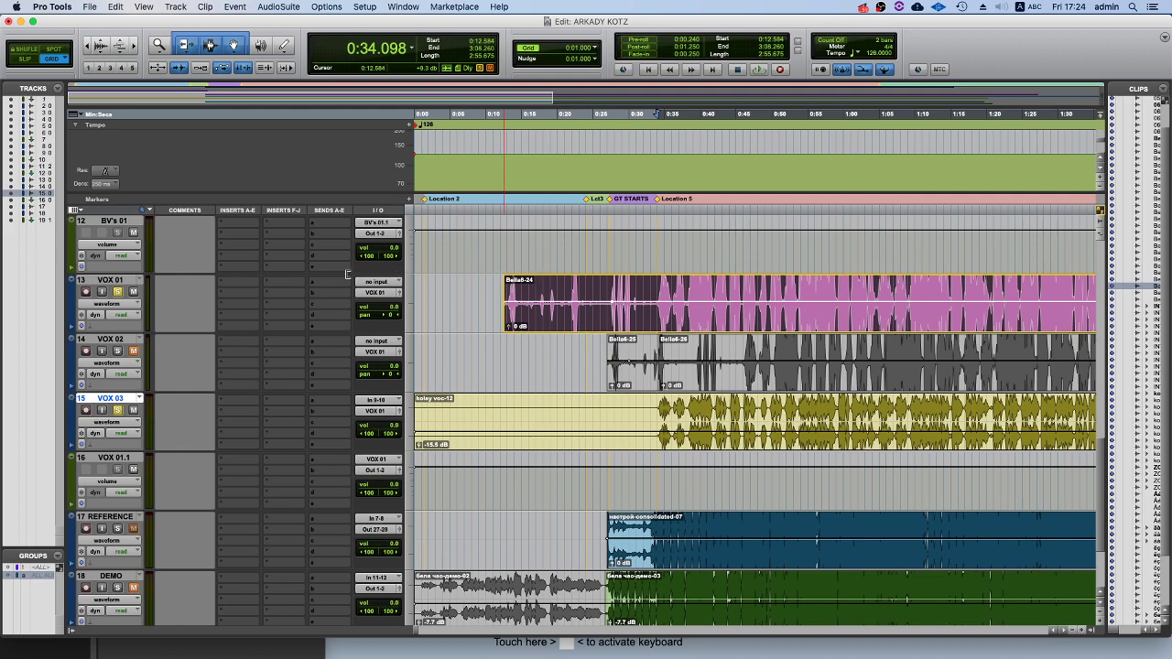
{"action": "left_click_drag", "start_coordinate": [348, 274], "coordinate": [348, 274]}
{"action": "left_click_drag", "start_coordinate": [665, 359], "coordinate": [379, 329]}
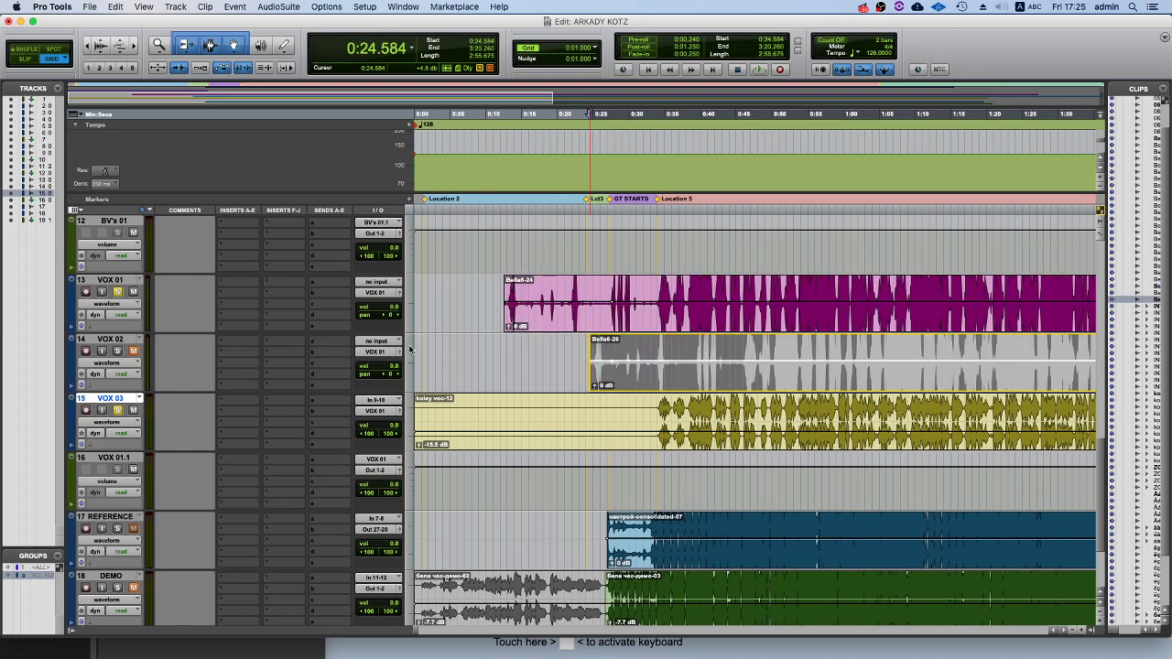
Cut the extended clip from VOX 02 and paste it at 0:12.584, in line with VOX 01's clip start.
{"action": "left_click", "coordinate": [663, 383]}
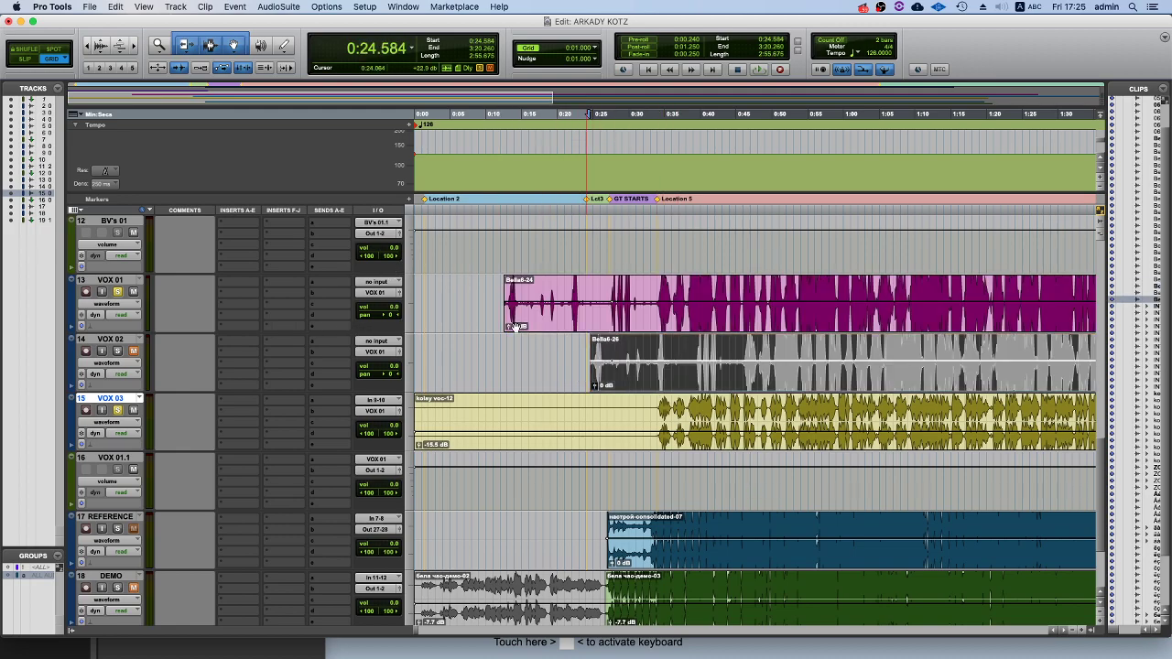
{"action": "key", "text": "Delete"}
{"action": "left_click", "coordinate": [477, 287]}
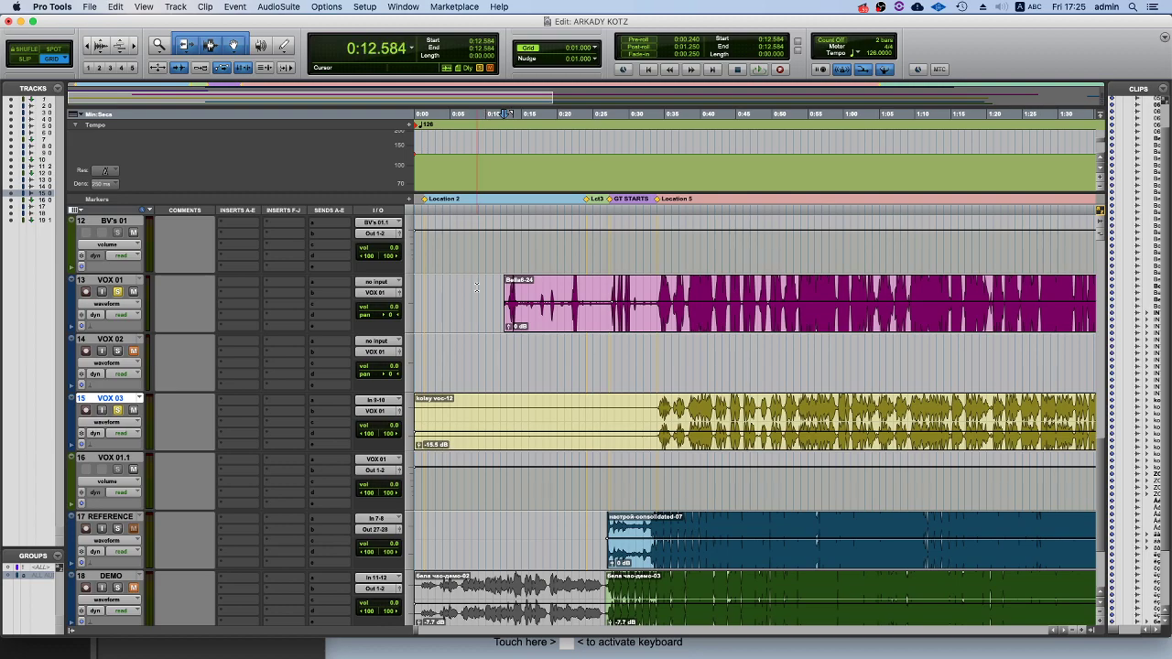
{"action": "key", "text": "super+z"}
Delete the short leftover clips at the ends of VOX 01 and VOX 02.
{"action": "key", "text": "r"}
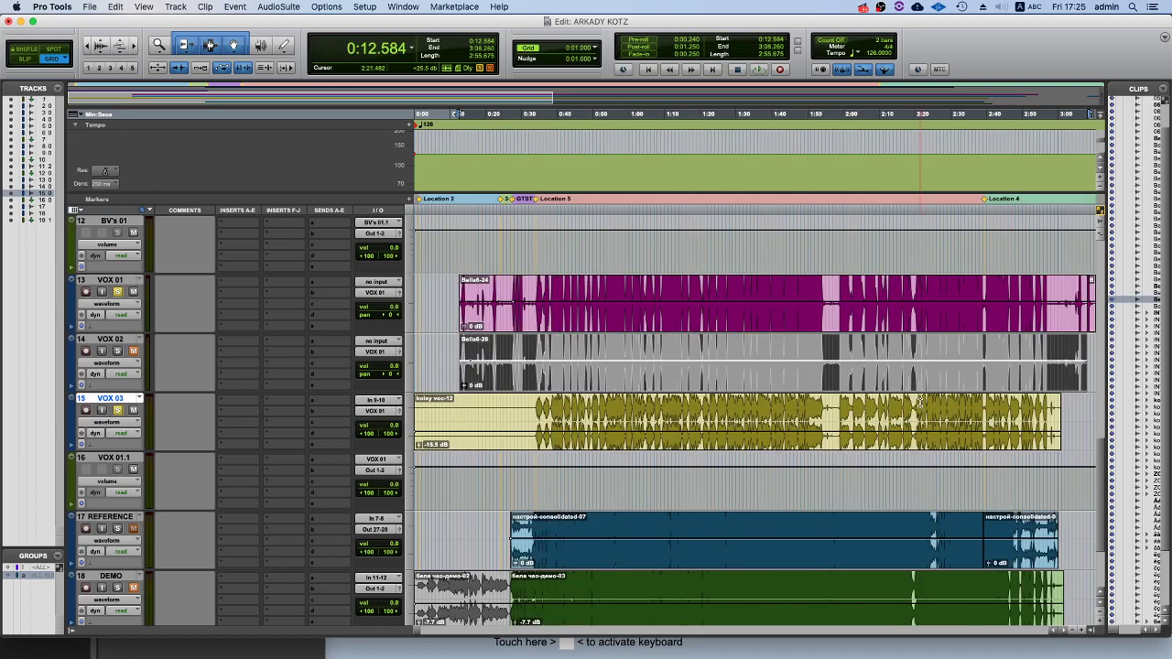
{"action": "scroll", "coordinate": [858, 374], "scroll_direction": "right", "scroll_amount": 2}
{"action": "key", "text": "r"}
{"action": "key", "text": "t"}
{"action": "key", "text": "t"}
{"action": "scroll", "coordinate": [785, 363], "scroll_direction": "right", "scroll_amount": 6}
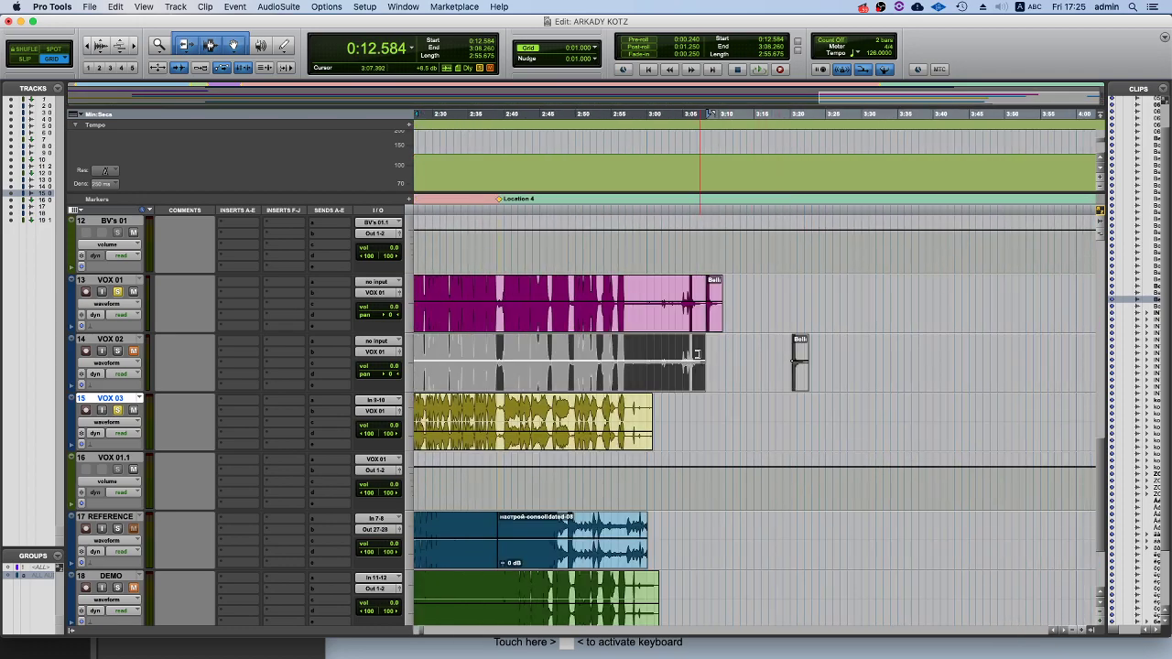
{"action": "left_click", "coordinate": [701, 314]}
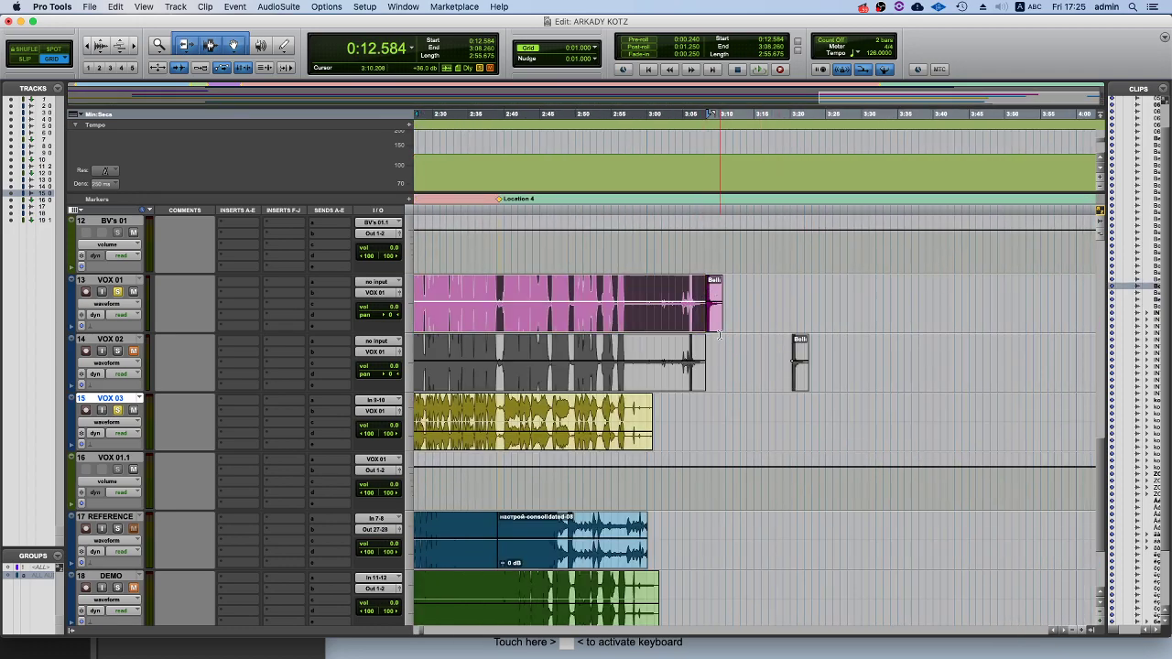
{"action": "left_click", "coordinate": [716, 328]}
{"action": "key", "text": "BackSpace"}
{"action": "left_click", "coordinate": [799, 385]}
{"action": "key", "text": "Delete"}
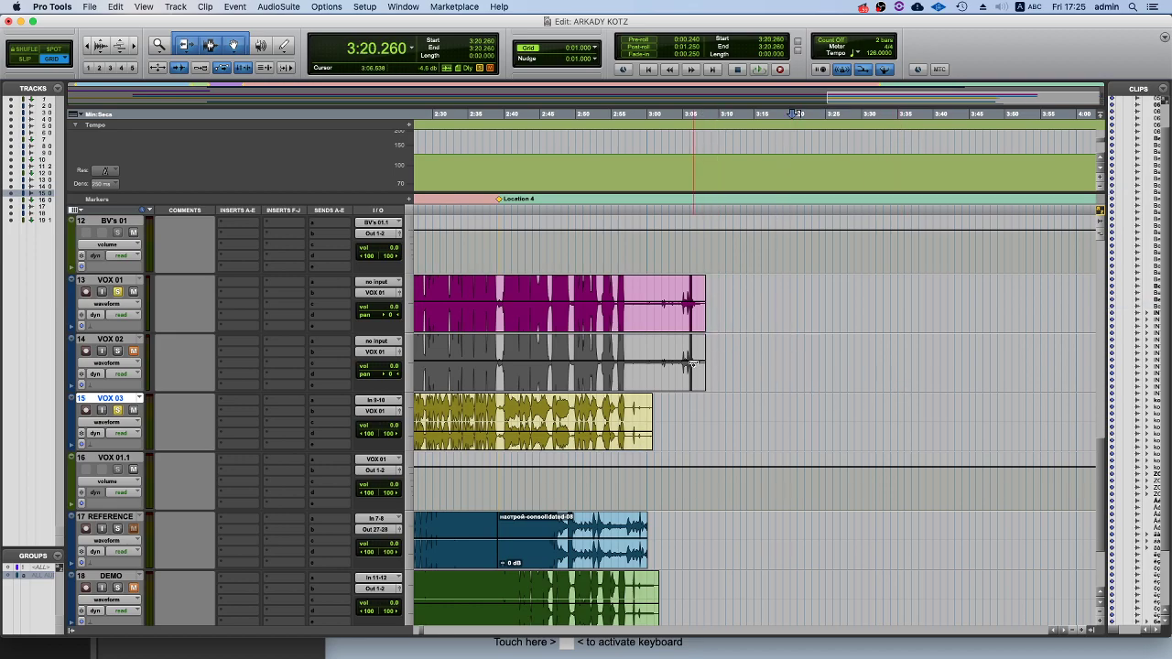
Unmute VOX 02's clip and play from 0:12.584, soloing VOX 02 instead of VOX 03 alongside VOX 01.
{"action": "scroll", "coordinate": [797, 385], "scroll_direction": "up", "scroll_amount": 1}
{"action": "scroll", "coordinate": [552, 414], "scroll_direction": "left", "scroll_amount": 10}
{"action": "left_click", "coordinate": [551, 414]}
{"action": "scroll", "coordinate": [547, 426], "scroll_direction": "down", "scroll_amount": 5}
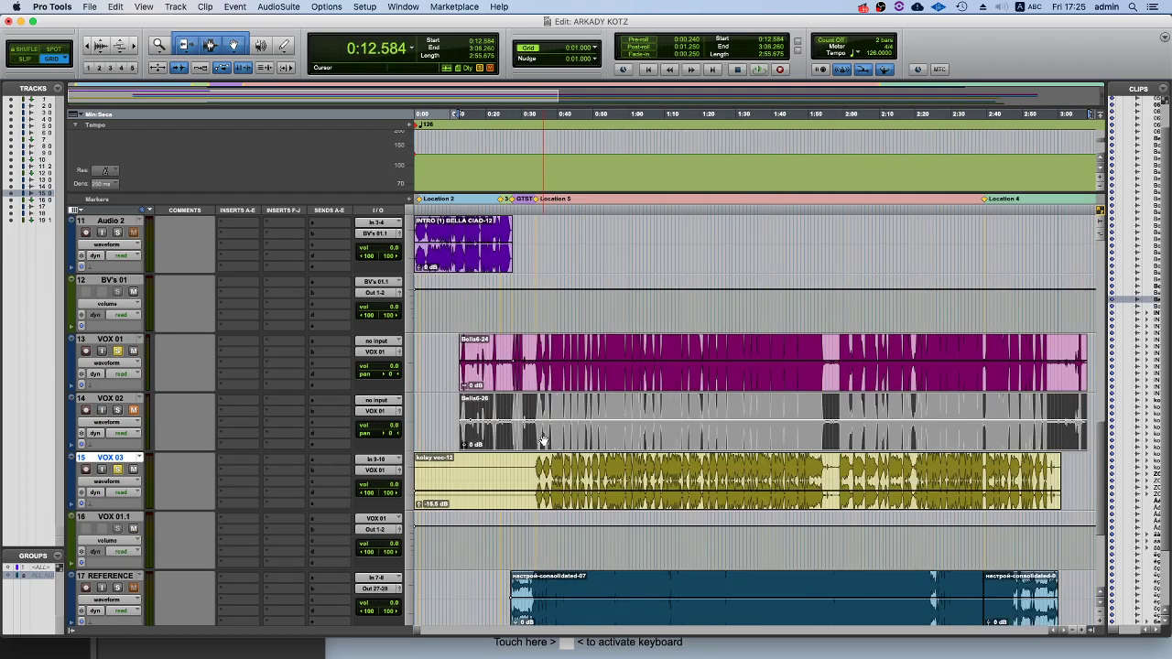
{"action": "key", "text": "space"}
{"action": "scroll", "coordinate": [544, 441], "scroll_direction": "up", "scroll_amount": 5}
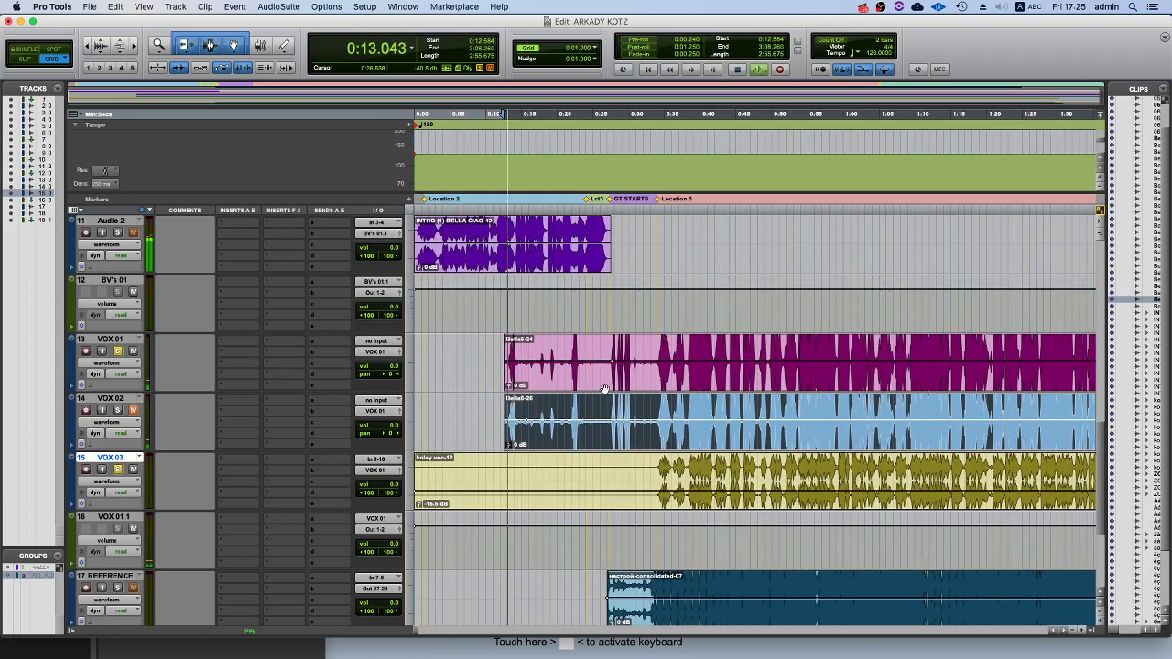
{"action": "key", "text": "r"}
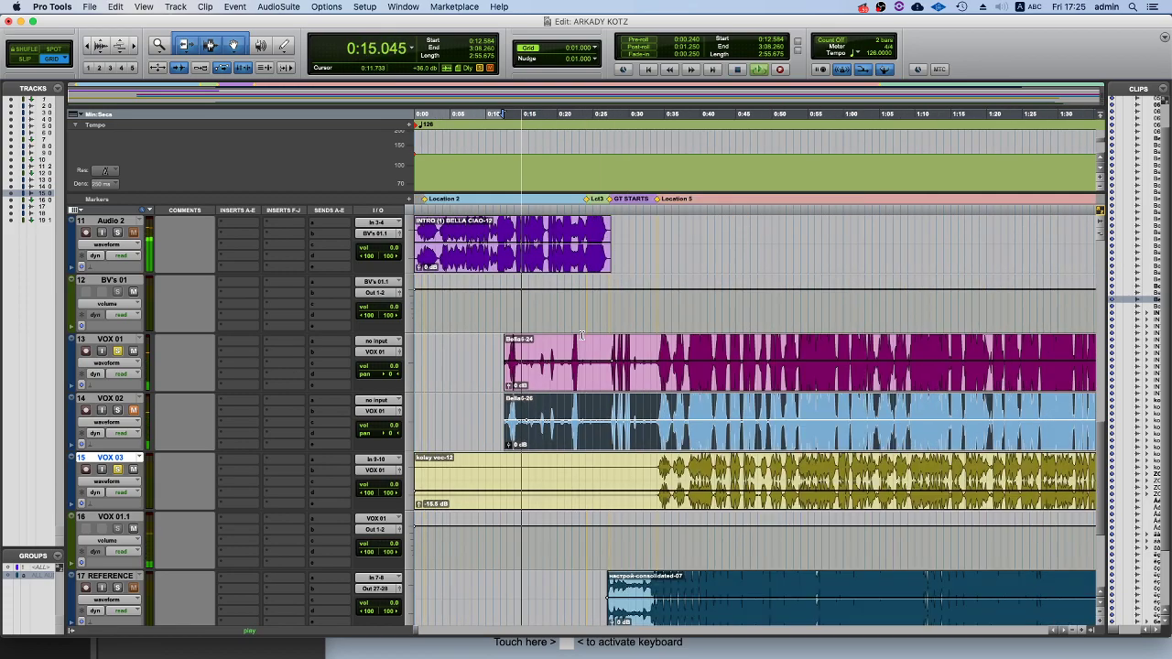
{"action": "left_click", "coordinate": [118, 470]}
{"action": "left_click", "coordinate": [118, 411]}
Remove the audio before the GT STARTS marker from the VOX 01 and VOX 02 clips and play from 0:23.000.
{"action": "left_click", "coordinate": [503, 348]}
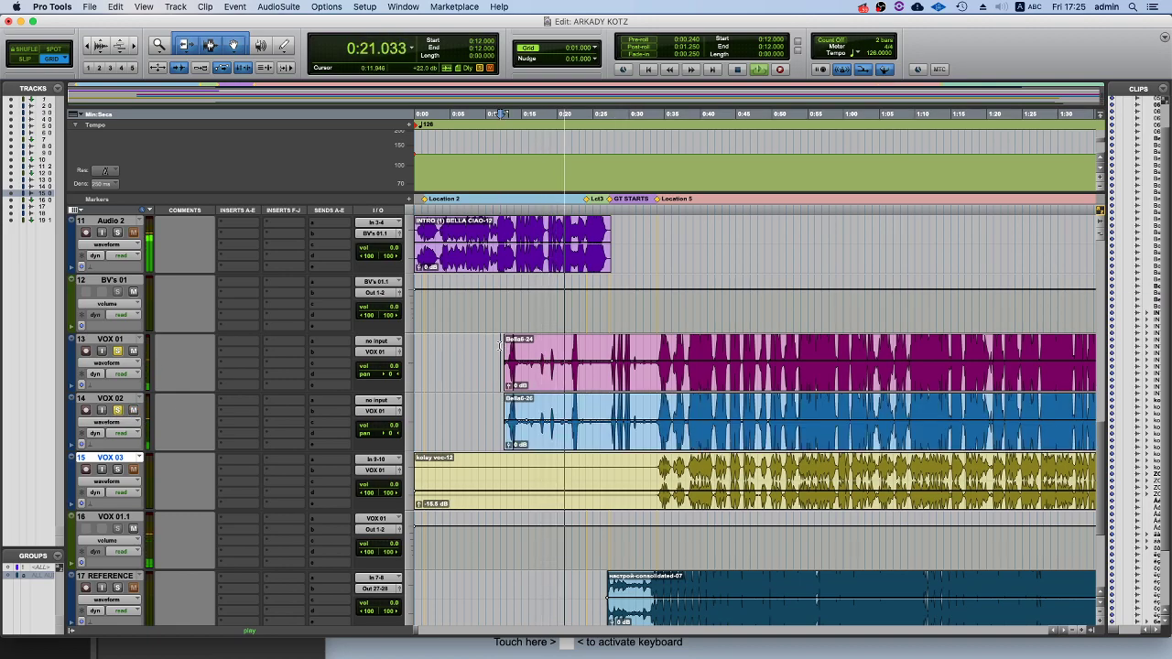
{"action": "key", "text": "Tab"}
{"action": "left_click_drag", "start_coordinate": [500, 346], "coordinate": [644, 415]}
{"action": "left_click_drag", "start_coordinate": [608, 353], "coordinate": [464, 403]}
{"action": "key", "text": "BackSpace"}
{"action": "left_click", "coordinate": [581, 356]}
{"action": "scroll", "coordinate": [586, 356], "scroll_direction": "right", "scroll_amount": 2}
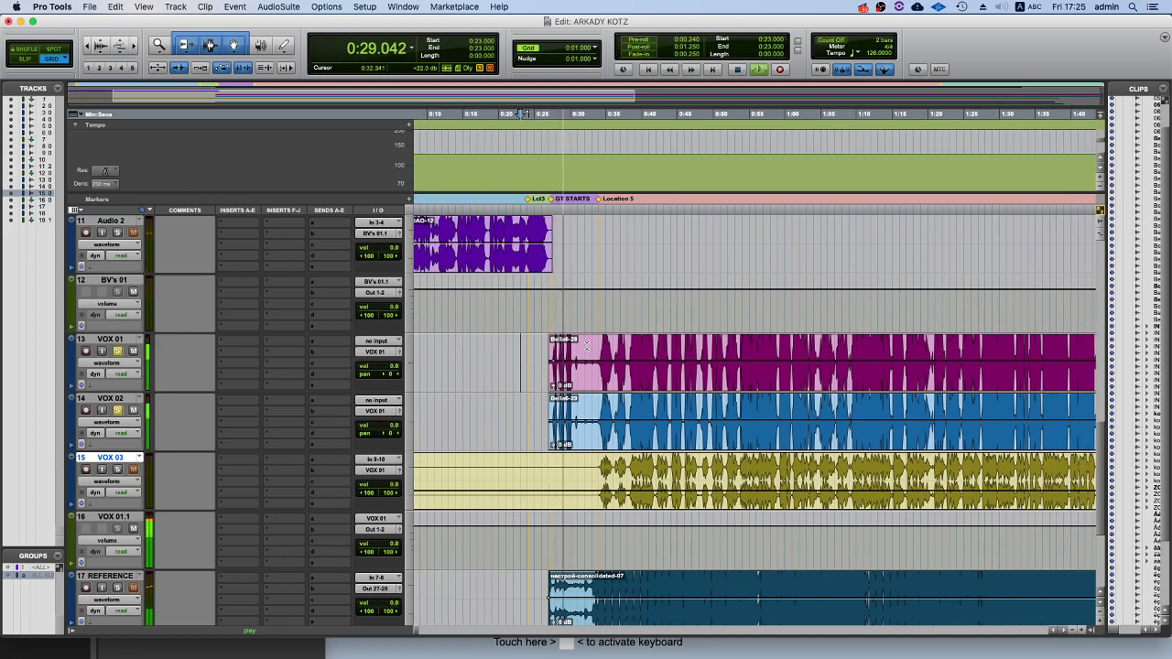
Clear the solos on VOX 01 and VOX 02 and delete their clip audio after 2:59.000.
{"action": "scroll", "coordinate": [355, 470], "scroll_direction": "up", "scroll_amount": 2}
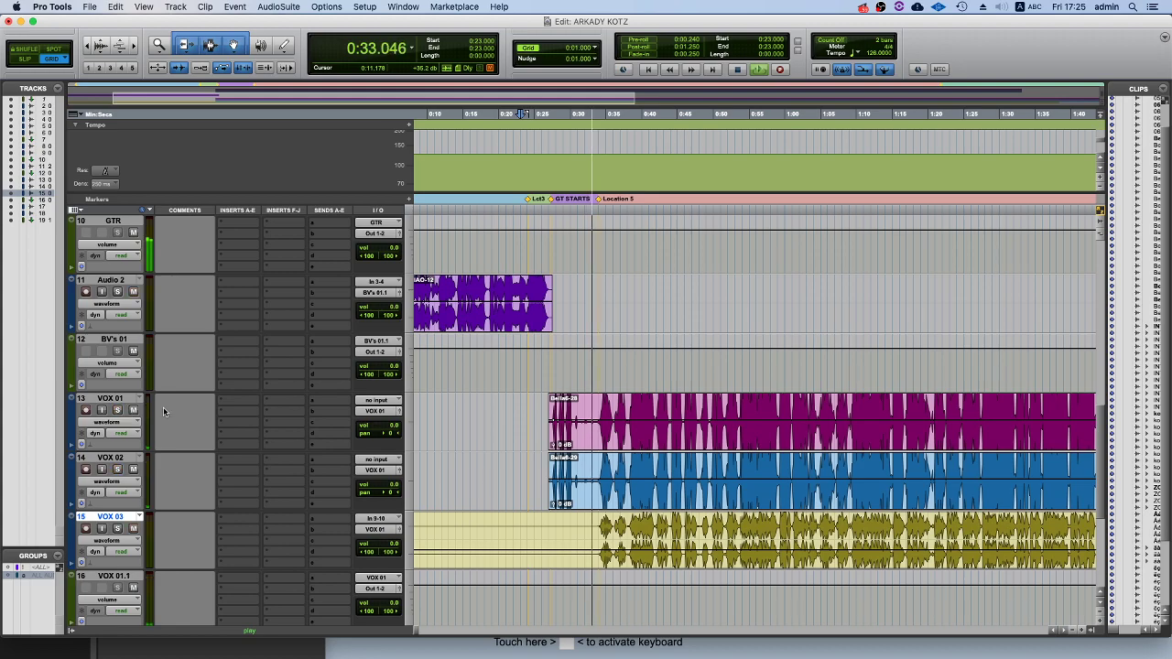
{"action": "key", "text": "r"}
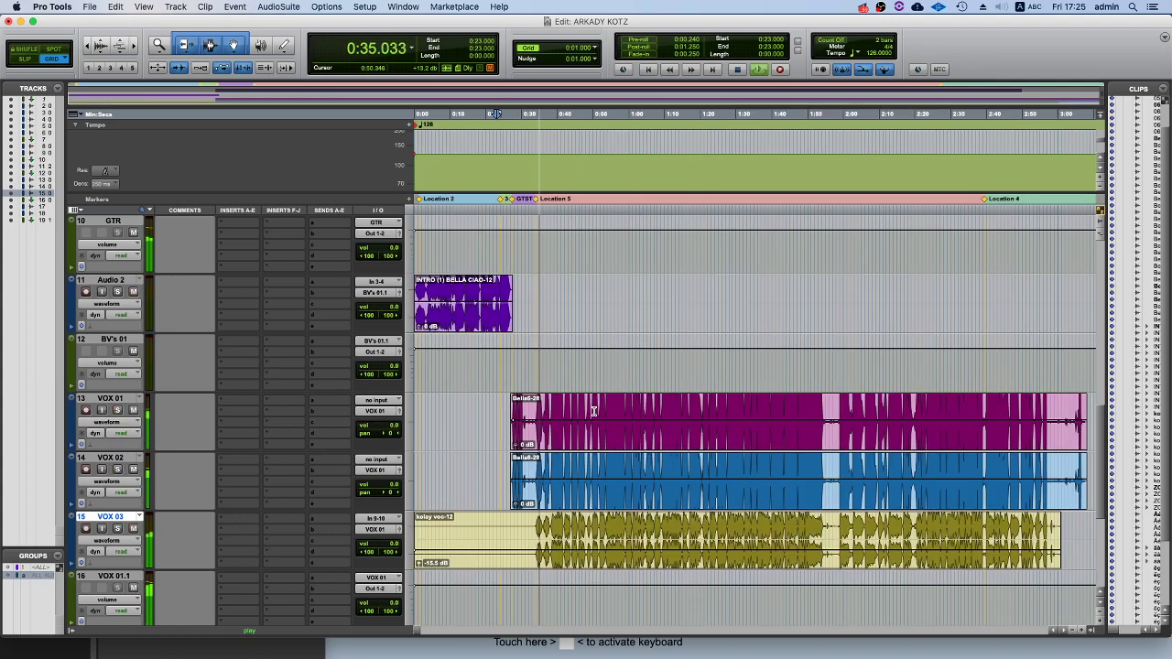
{"action": "scroll", "coordinate": [594, 411], "scroll_direction": "down", "scroll_amount": 1}
{"action": "key", "text": "r"}
{"action": "left_click_drag", "start_coordinate": [774, 344], "coordinate": [735, 438]}
{"action": "key", "text": "BackSpace"}
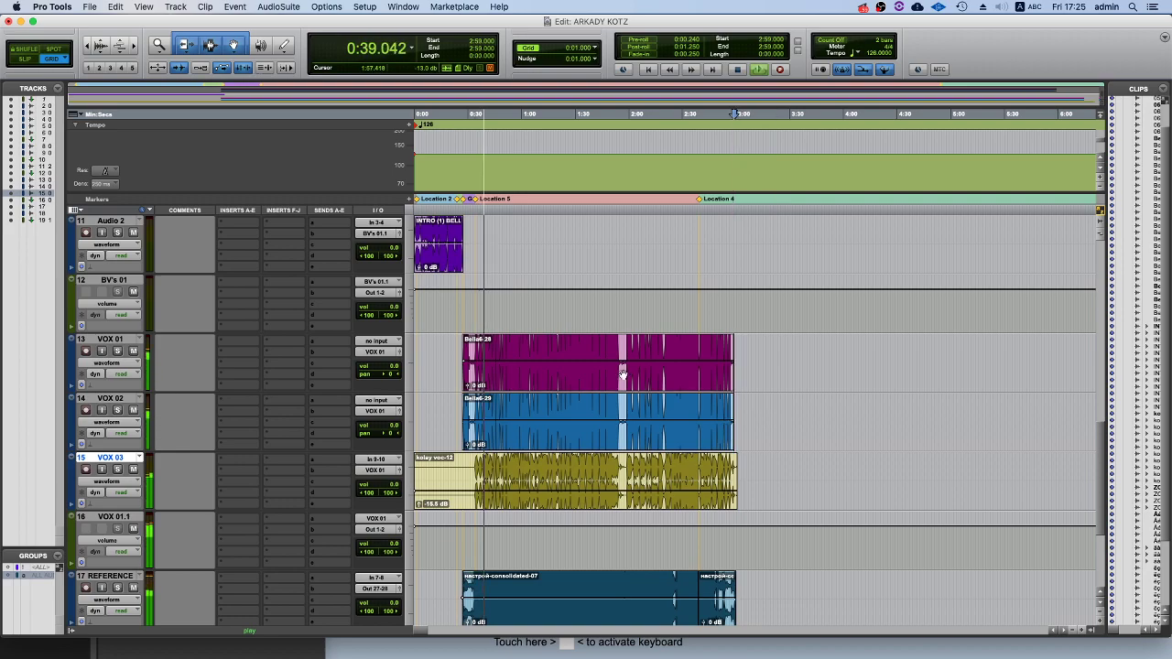
Consolidate the two REFERENCE clips into a single clip from 0:26.980 to 3:01.124.
{"action": "scroll", "coordinate": [568, 377], "scroll_direction": "down", "scroll_amount": 3}
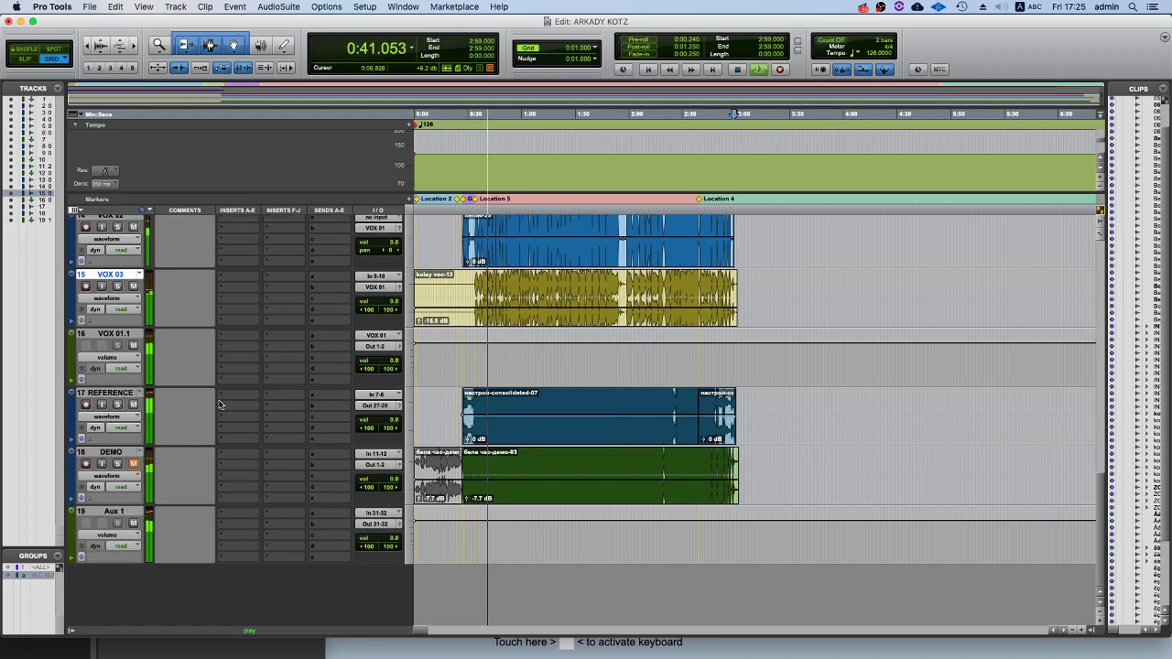
{"action": "left_click", "coordinate": [468, 407]}
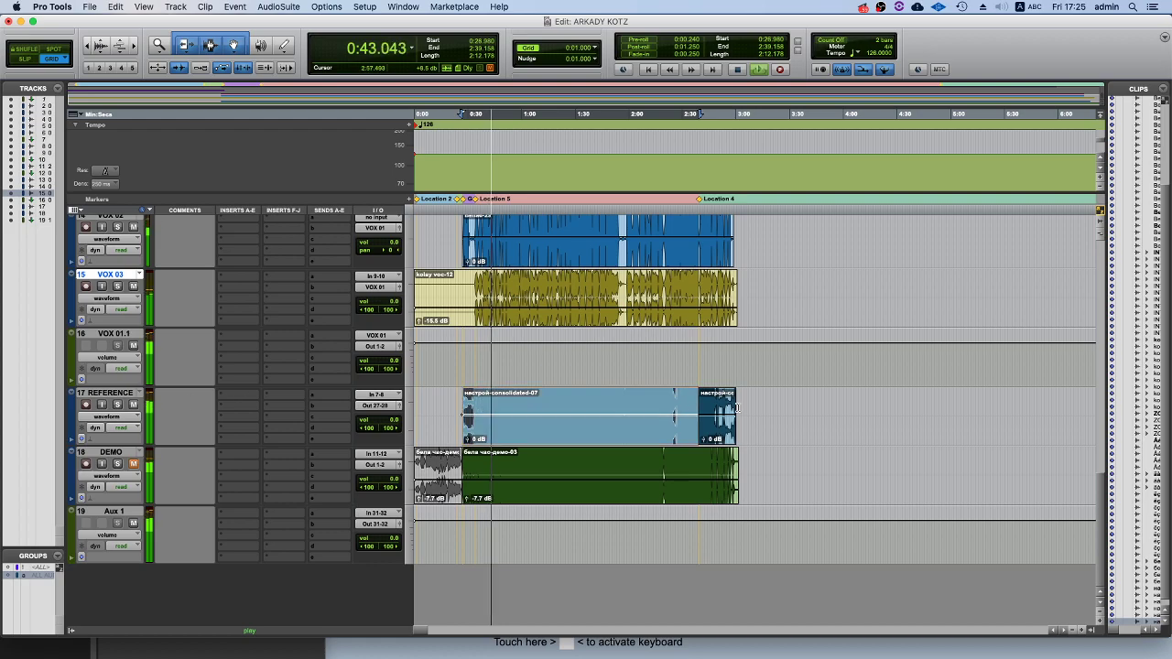
{"action": "left_click_drag", "start_coordinate": [695, 409], "coordinate": [741, 410]}
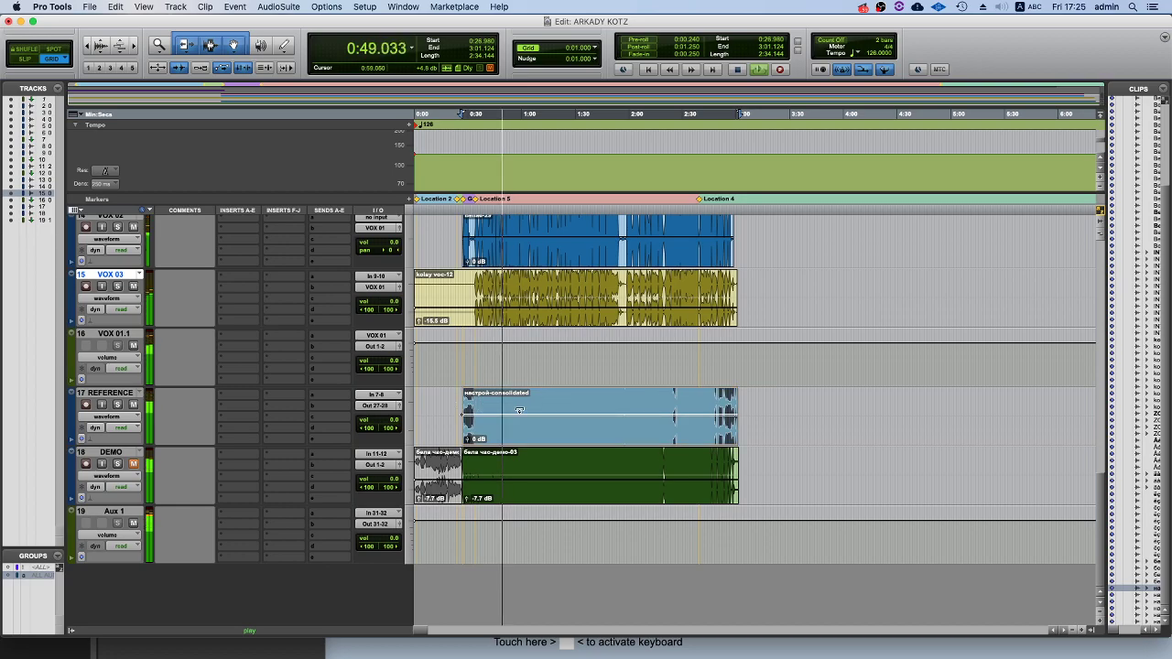
Lower the VOX 01.1 bus track's volume to -2.6 dB while the session plays.
{"action": "scroll", "coordinate": [519, 412], "scroll_direction": "up", "scroll_amount": 5}
{"action": "scroll", "coordinate": [519, 413], "scroll_direction": "down", "scroll_amount": 3}
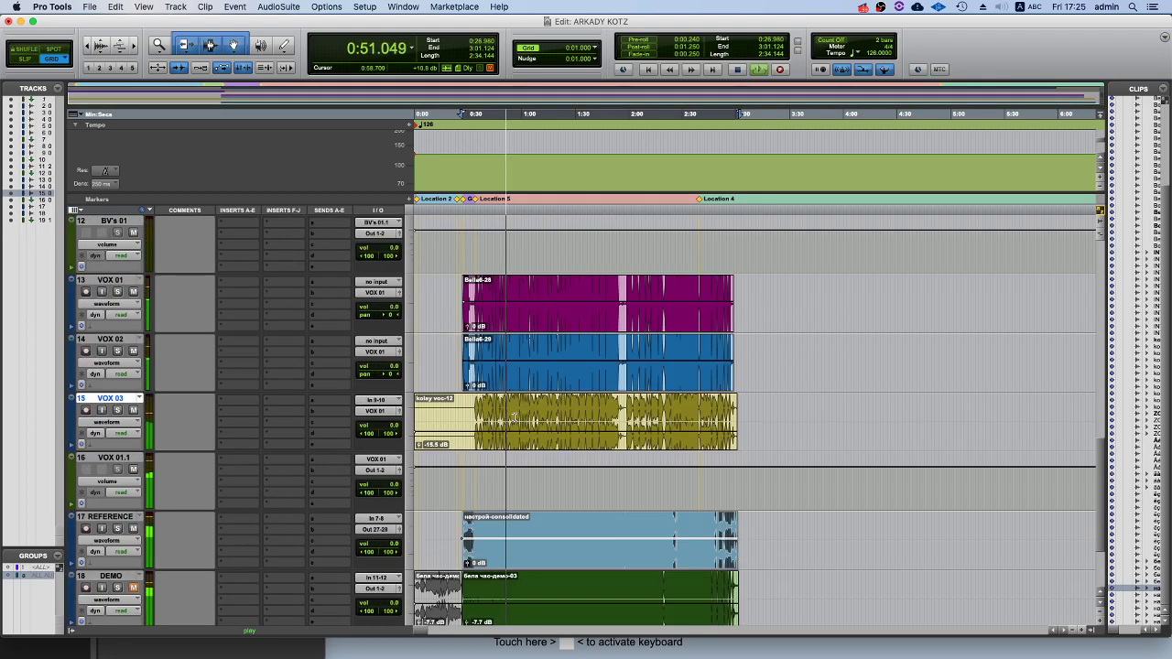
{"action": "scroll", "coordinate": [253, 375], "scroll_direction": "down", "scroll_amount": 2}
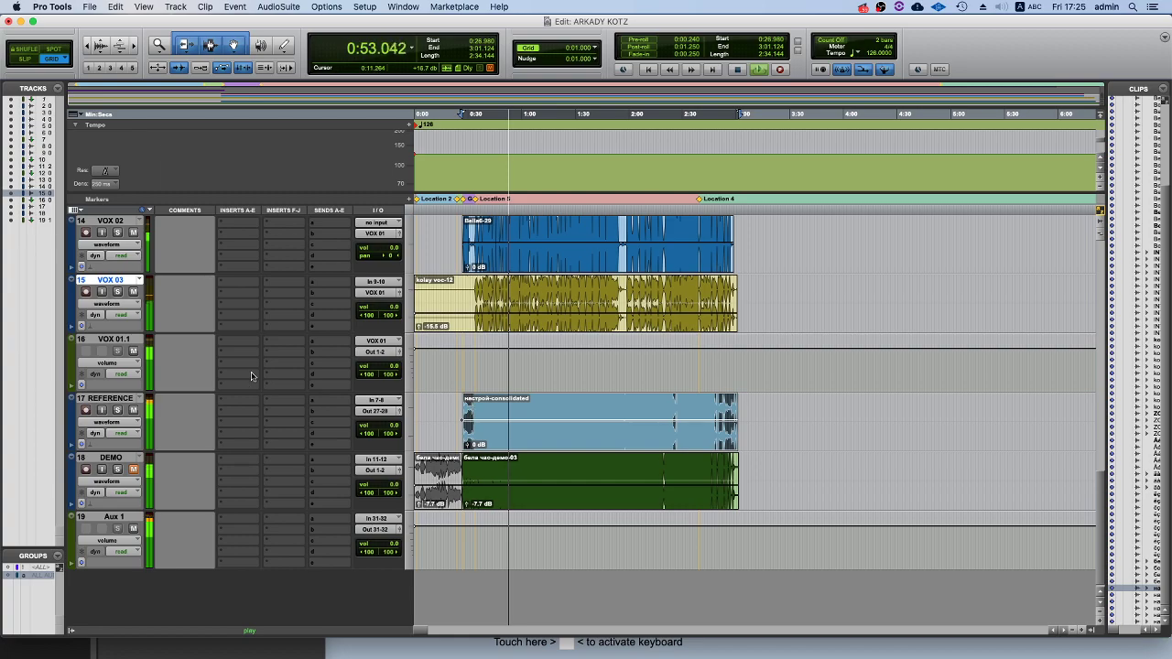
{"action": "left_click", "coordinate": [391, 368]}
{"action": "left_click_drag", "start_coordinate": [395, 370], "coordinate": [393, 368]}
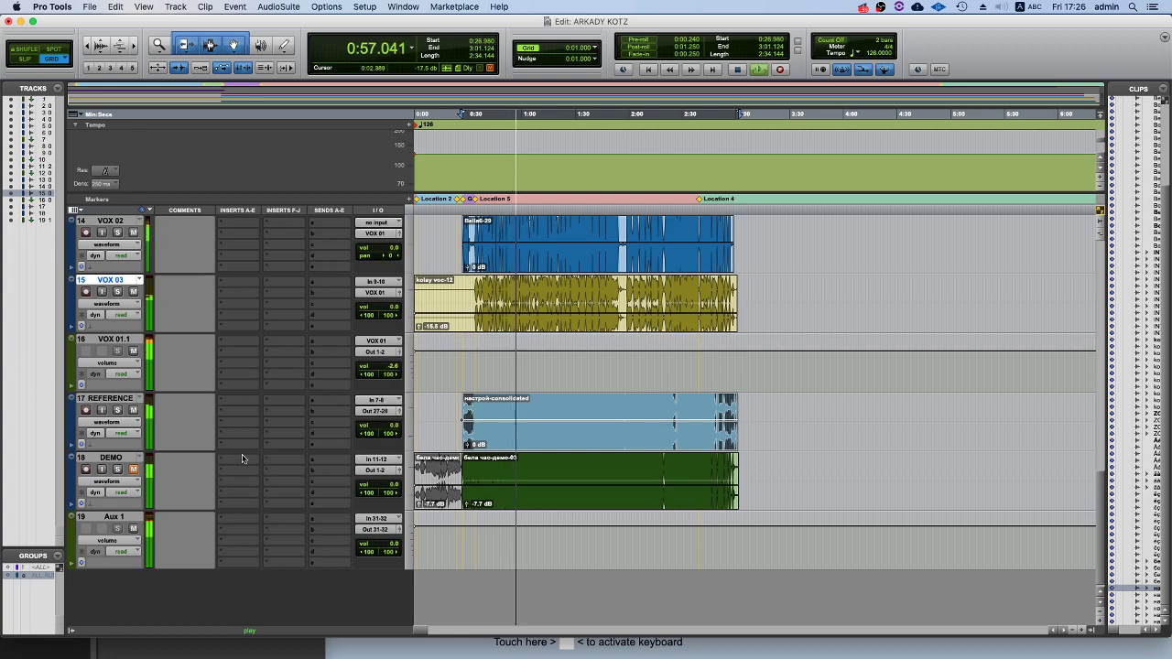
{"action": "scroll", "coordinate": [290, 430], "scroll_direction": "up", "scroll_amount": 2}
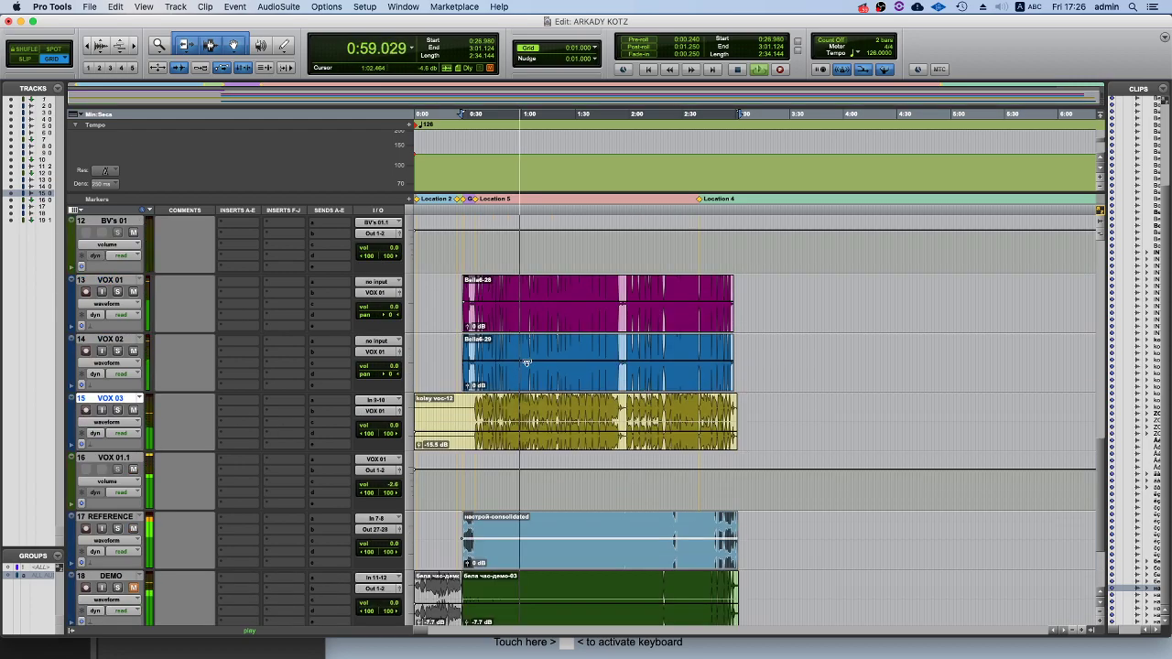
Stop playback and look over the whole session, from the drum tracks to the vocals, reference and demo.
{"action": "left_click", "coordinate": [284, 646]}
{"action": "left_click", "coordinate": [579, 300]}
{"action": "key", "text": "space"}
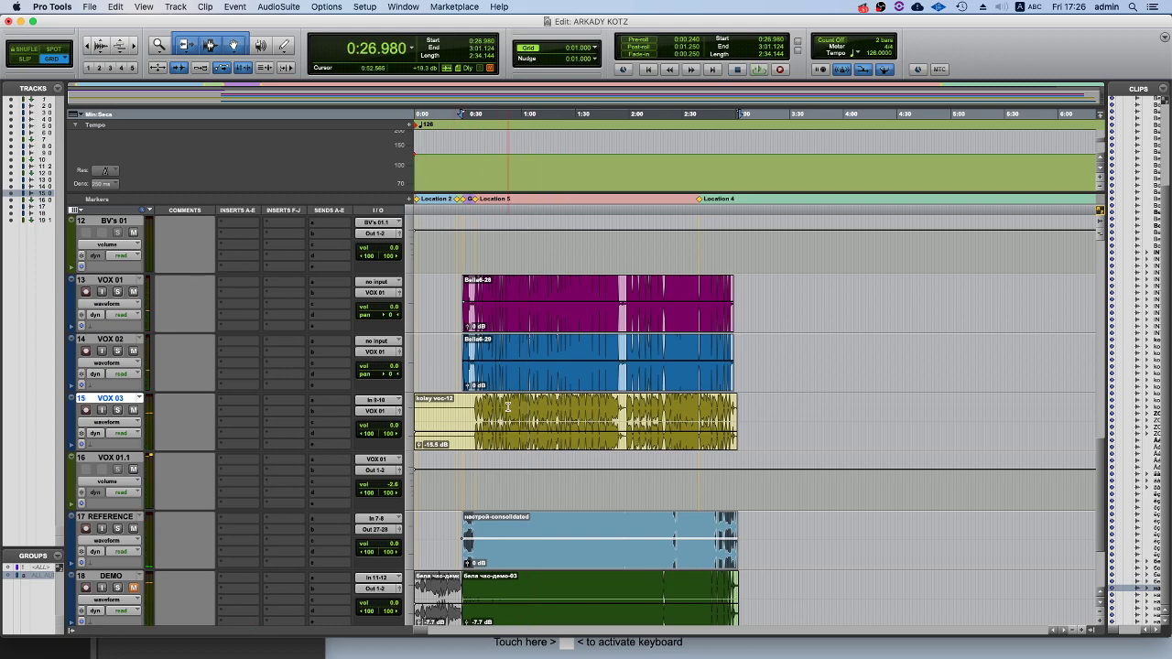
{"action": "left_click", "coordinate": [507, 407]}
{"action": "scroll", "coordinate": [537, 399], "scroll_direction": "up", "scroll_amount": 10}
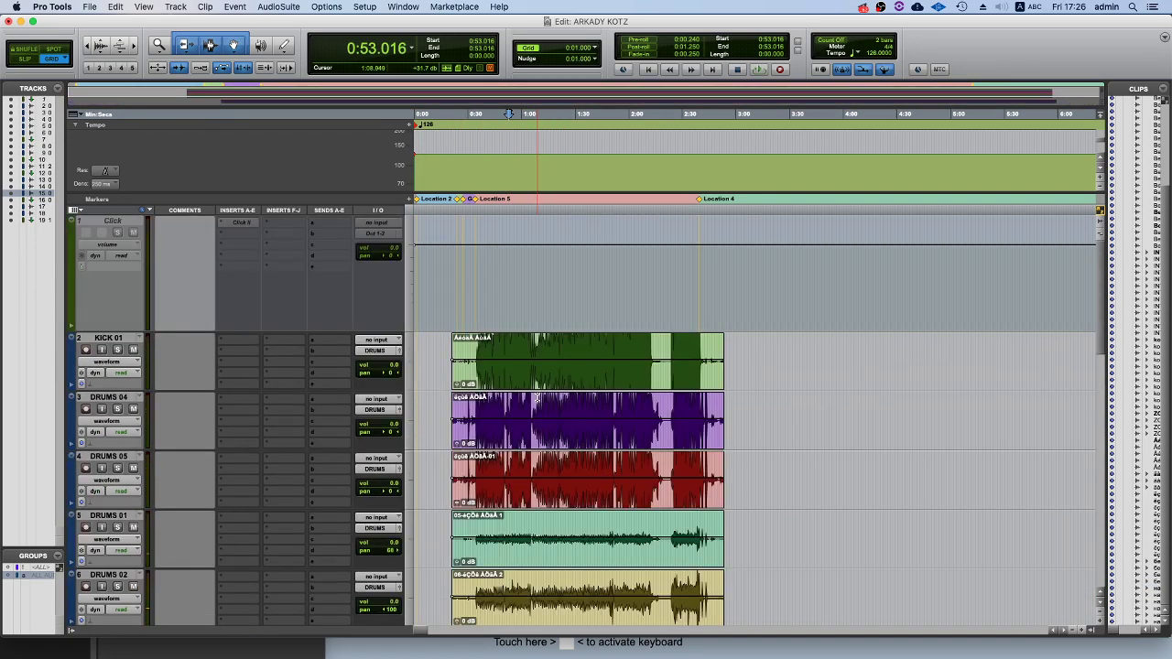
{"action": "left_click", "coordinate": [596, 342]}
{"action": "scroll", "coordinate": [597, 343], "scroll_direction": "down", "scroll_amount": 10}
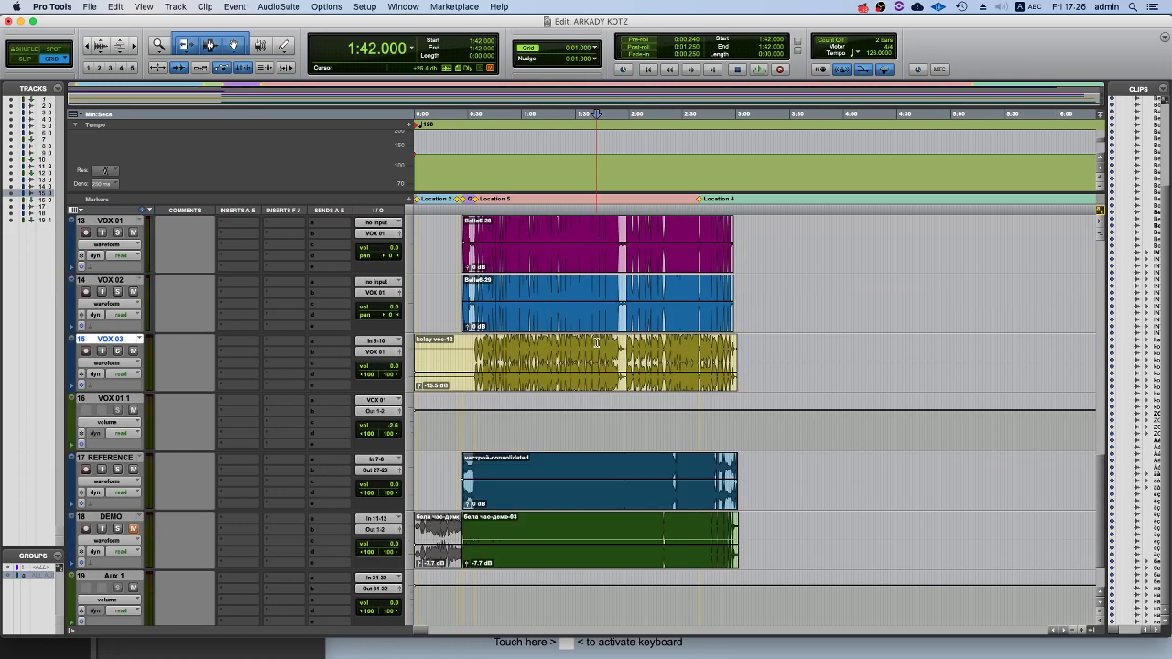
{"action": "scroll", "coordinate": [552, 420], "scroll_direction": "up", "scroll_amount": 10}
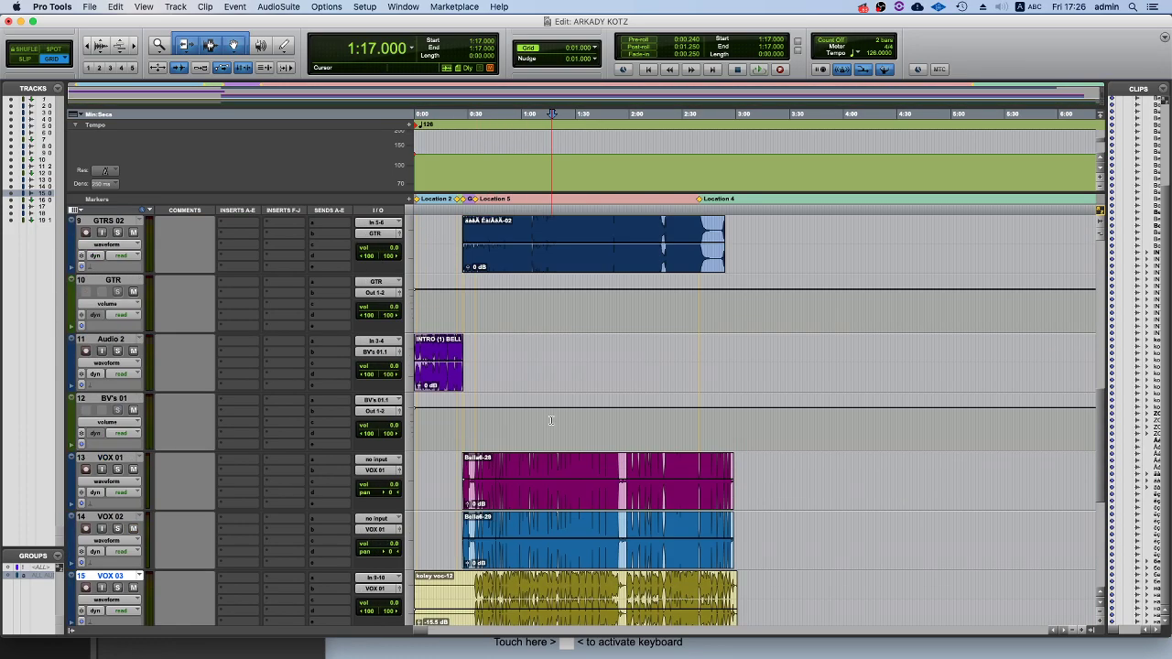
{"action": "left_click", "coordinate": [573, 339]}
{"action": "scroll", "coordinate": [575, 337], "scroll_direction": "down", "scroll_amount": 3}
{"action": "scroll", "coordinate": [579, 334], "scroll_direction": "up", "scroll_amount": 3}
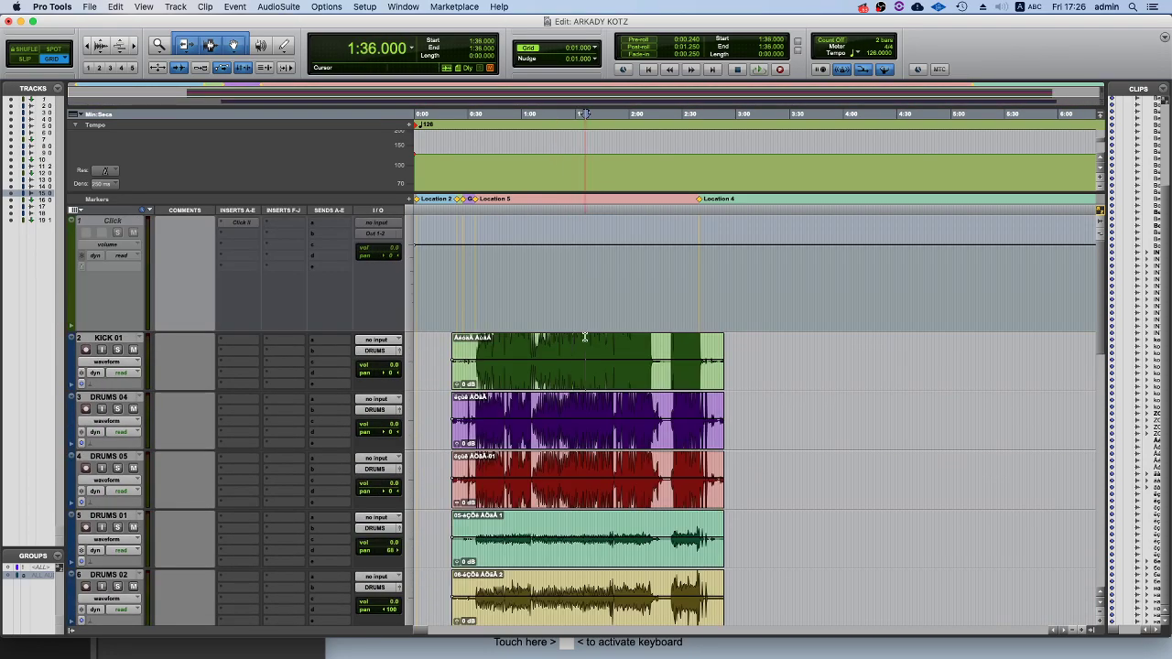
{"action": "scroll", "coordinate": [572, 394], "scroll_direction": "down", "scroll_amount": 5}
{"action": "scroll", "coordinate": [571, 402], "scroll_direction": "down", "scroll_amount": 8}
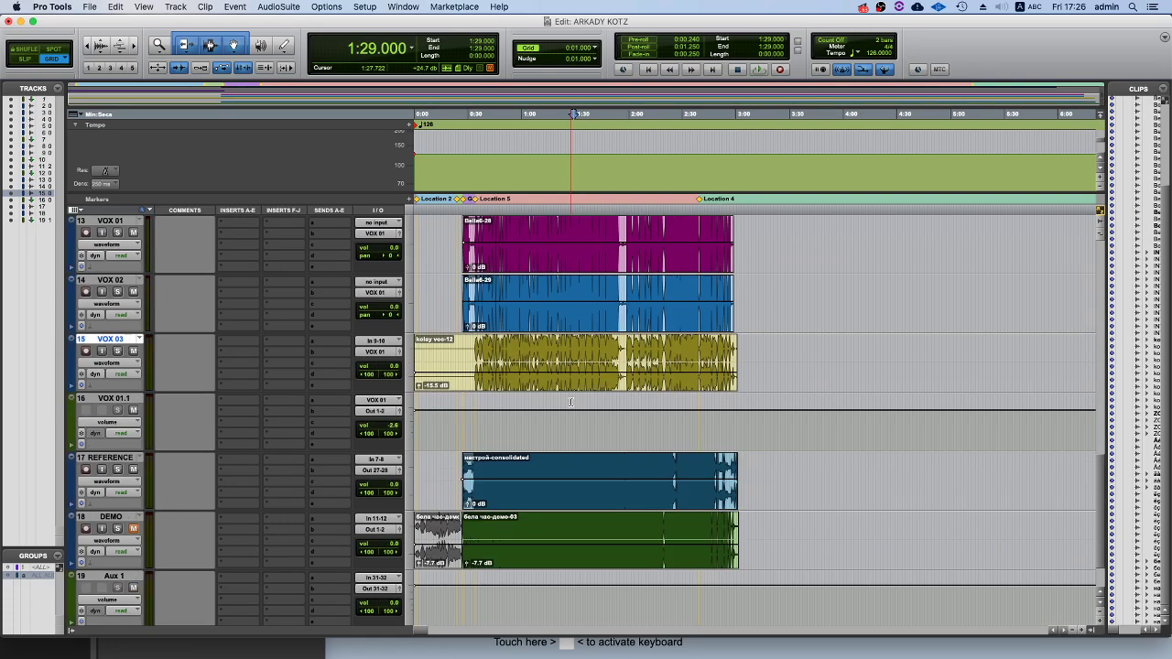
Select the range from 0:00.000 to 0:33.000 across the kick and all drum audio tracks, covering the start of their clips.
{"action": "scroll", "coordinate": [570, 402], "scroll_direction": "up", "scroll_amount": 10}
{"action": "scroll", "coordinate": [572, 401], "scroll_direction": "up", "scroll_amount": 3}
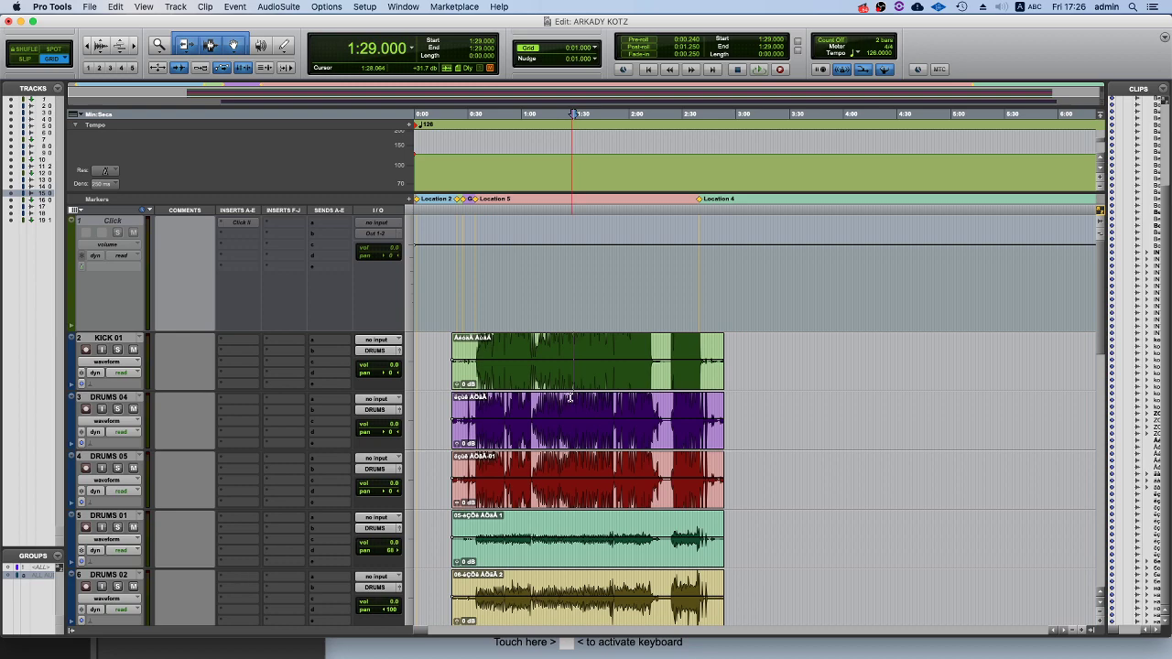
{"action": "left_click", "coordinate": [498, 348]}
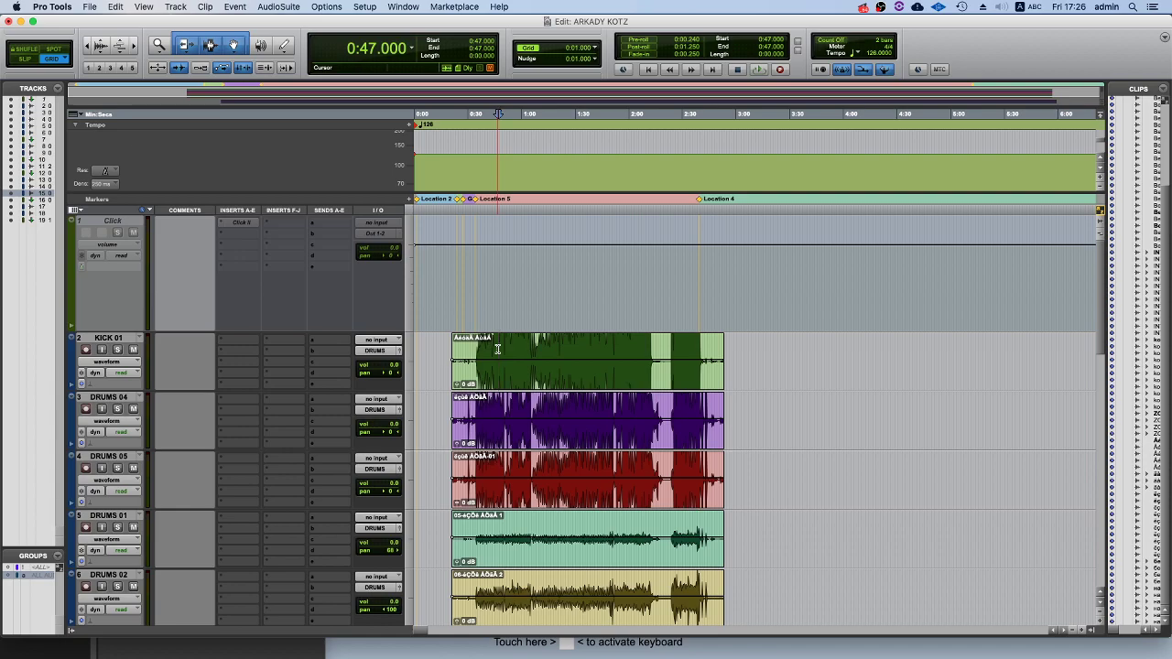
{"action": "left_click_drag", "start_coordinate": [475, 347], "coordinate": [428, 467]}
{"action": "scroll", "coordinate": [434, 458], "scroll_direction": "down", "scroll_amount": 5}
{"action": "scroll", "coordinate": [470, 345], "scroll_direction": "up", "scroll_amount": 3}
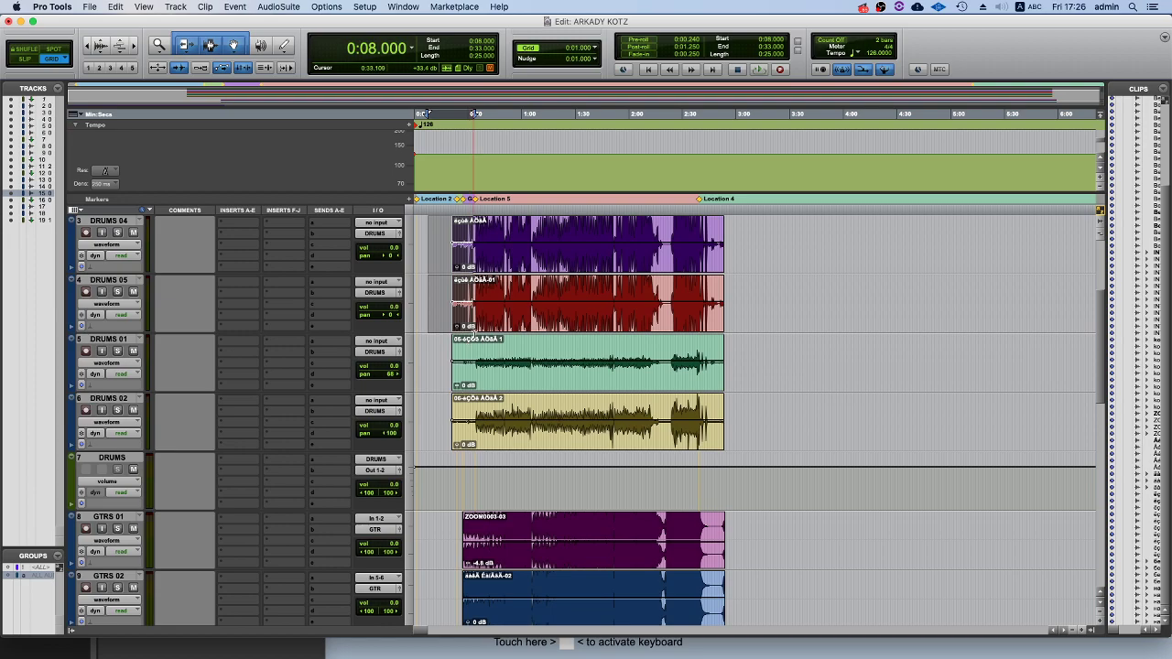
{"action": "left_click_drag", "start_coordinate": [474, 231], "coordinate": [456, 231]}
{"action": "key", "text": "Return"}
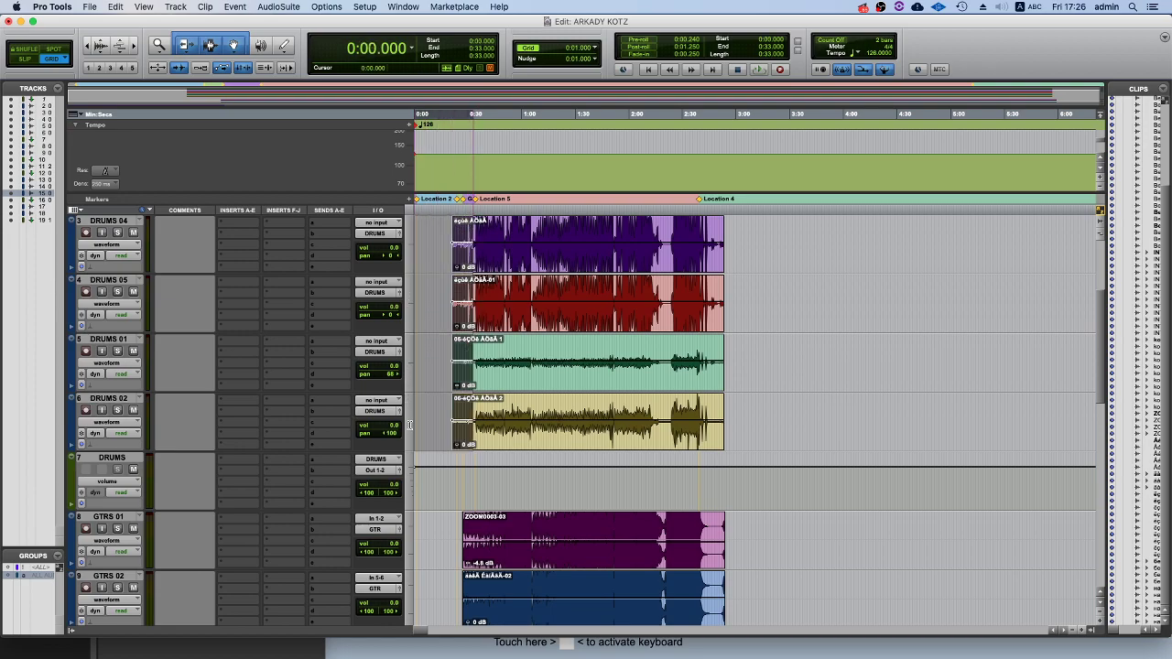
{"action": "scroll", "coordinate": [476, 350], "scroll_direction": "up", "scroll_amount": 3}
{"action": "left_click_drag", "start_coordinate": [474, 351], "coordinate": [406, 527]}
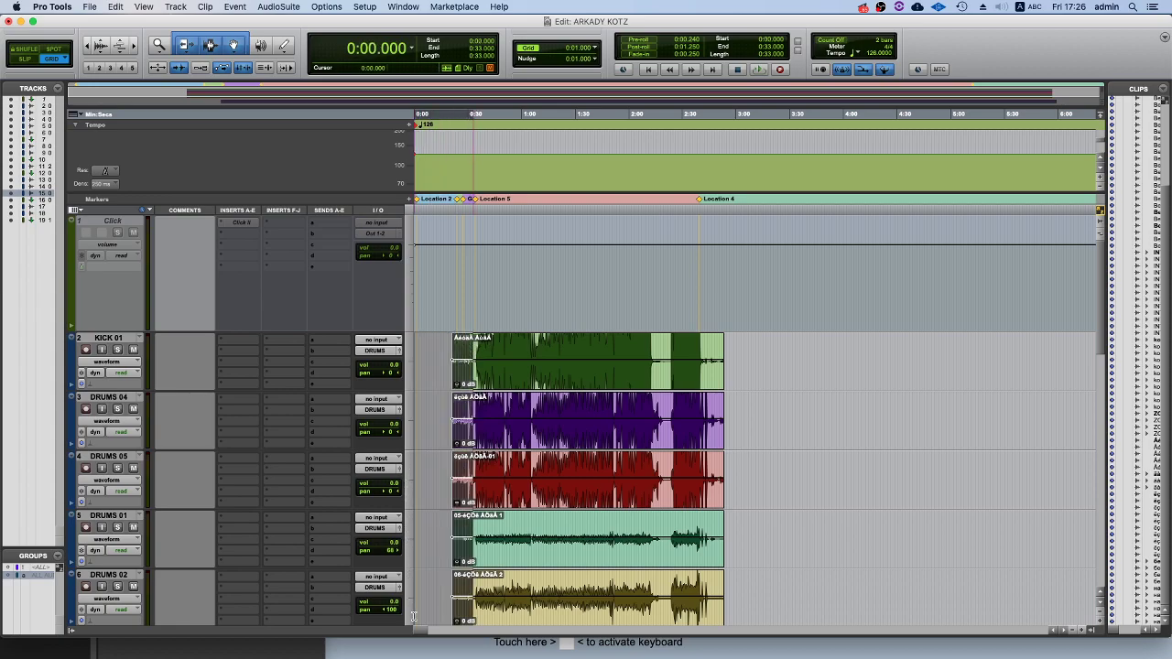
Clear the drum range selection and place the edit cursor at 0:19.000 on the GTR bus track.
{"action": "scroll", "coordinate": [412, 609], "scroll_direction": "down", "scroll_amount": 4}
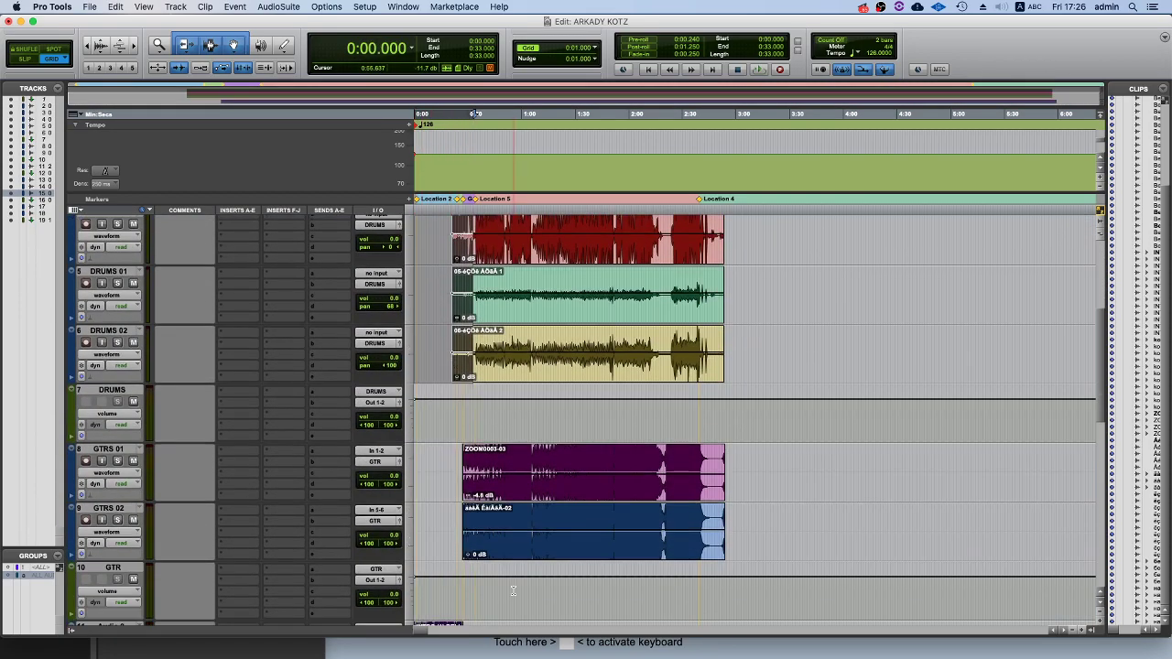
{"action": "scroll", "coordinate": [450, 411], "scroll_direction": "down", "scroll_amount": 4}
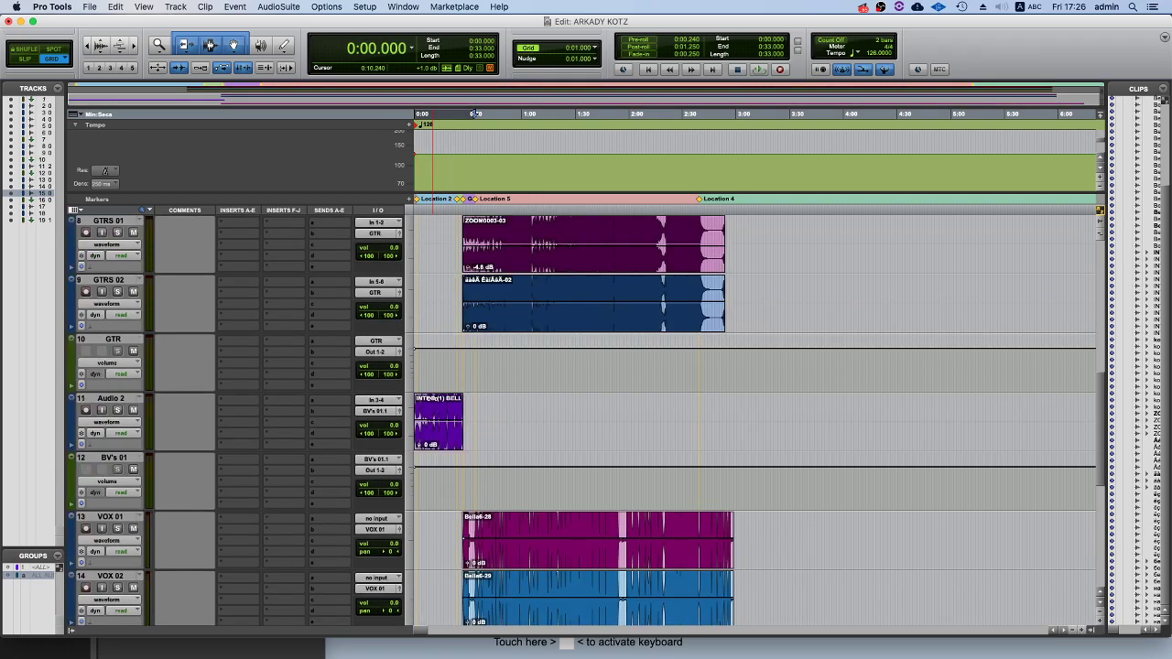
{"action": "left_click", "coordinate": [456, 367]}
{"action": "left_click", "coordinate": [449, 366]}
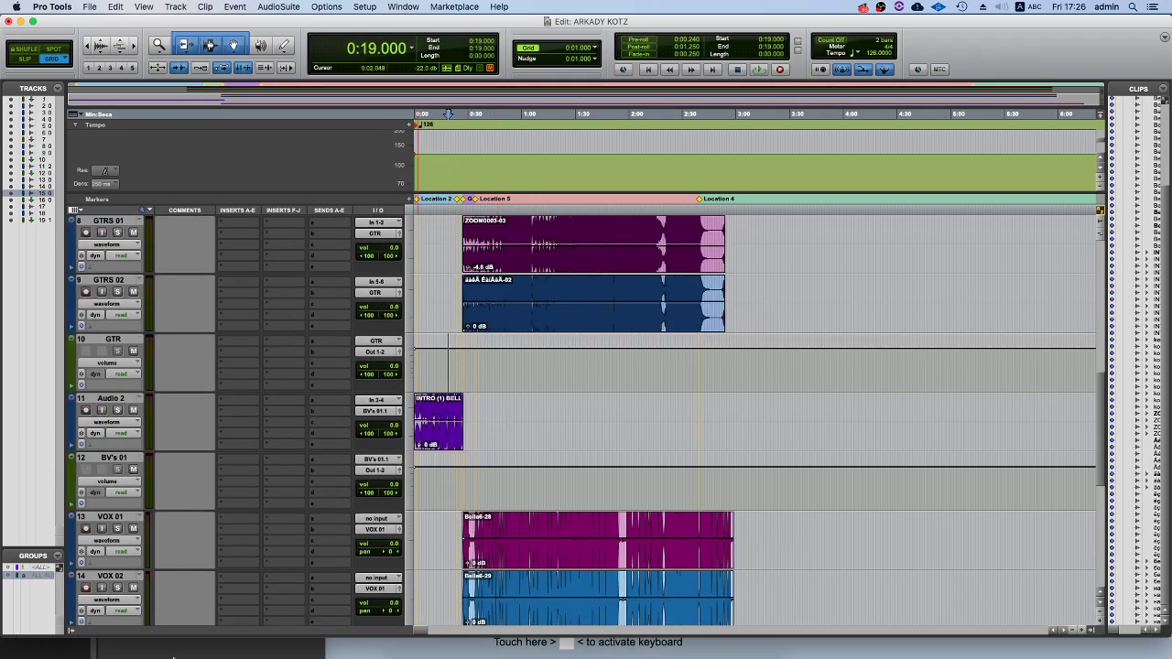
{"action": "mouse_move", "coordinate": [122, 657]}
{"action": "left_click", "coordinate": [166, 651]}
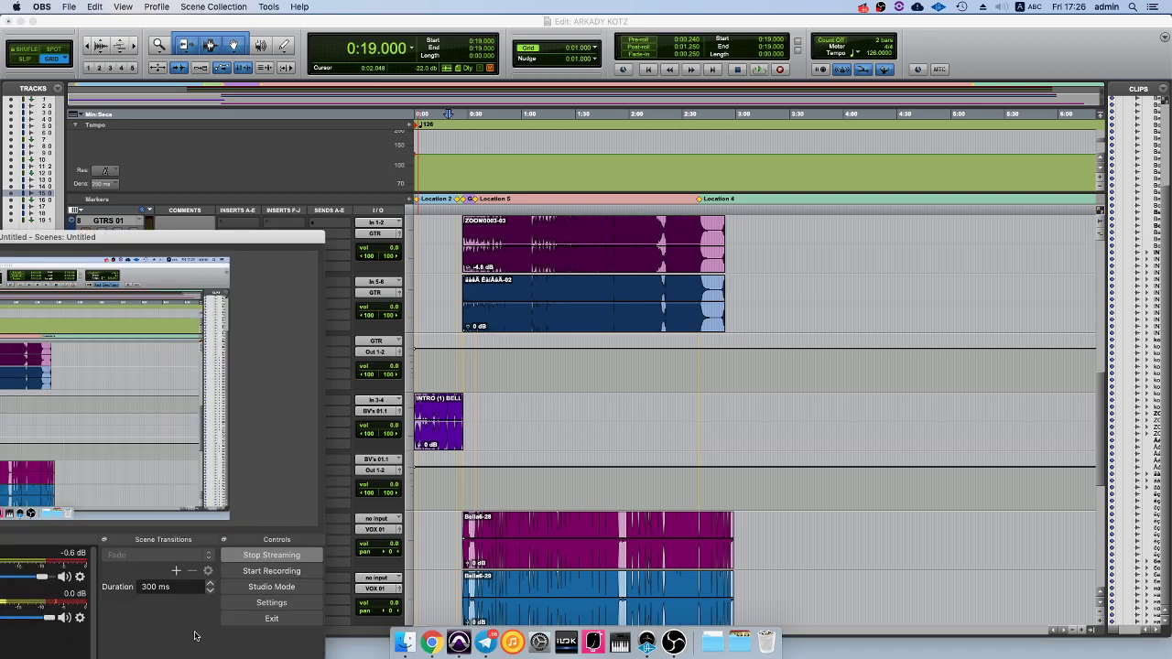